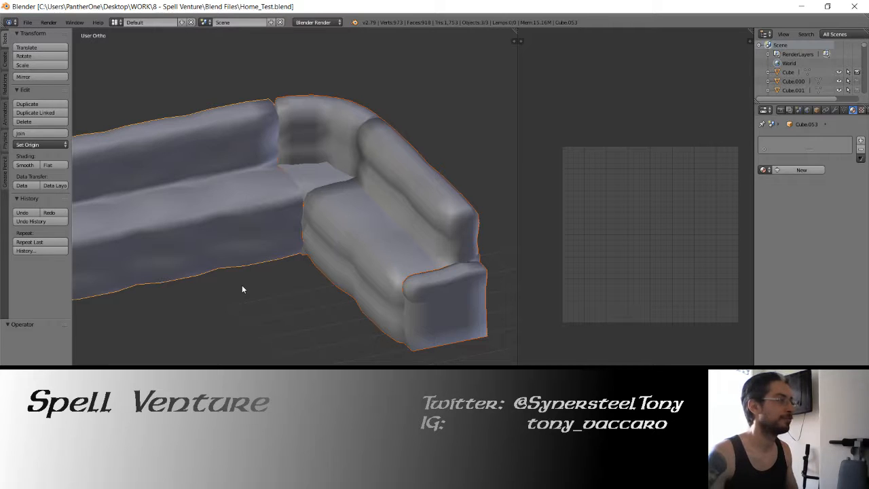
# Open the mesh of the shorter sofa section, with seat and backrest cushions, for editing.
pyautogui.moveTo(316, 268); pyautogui.dragTo(204, 214, button='middle')
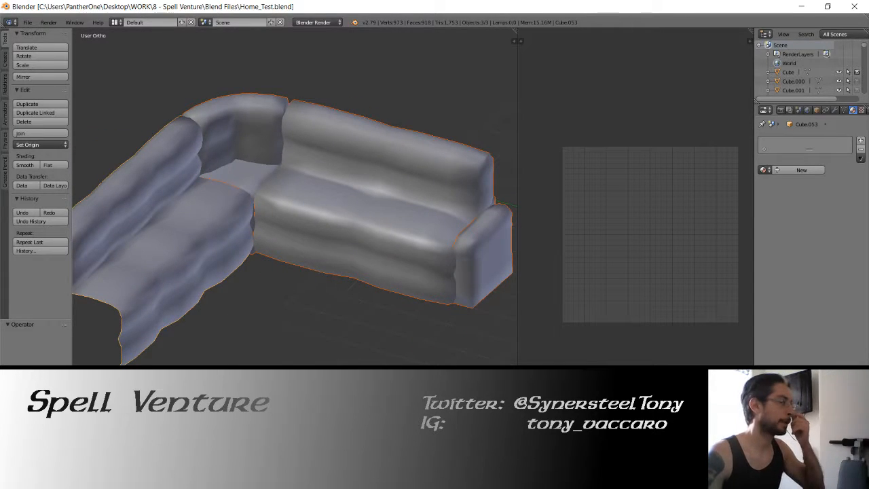
pyautogui.moveTo(323, 234)
pyautogui.mouseDown(button='middle')
pyautogui.moveTo(298, 229)
pyautogui.moveTo(324, 230)
pyautogui.mouseUp(button='middle')
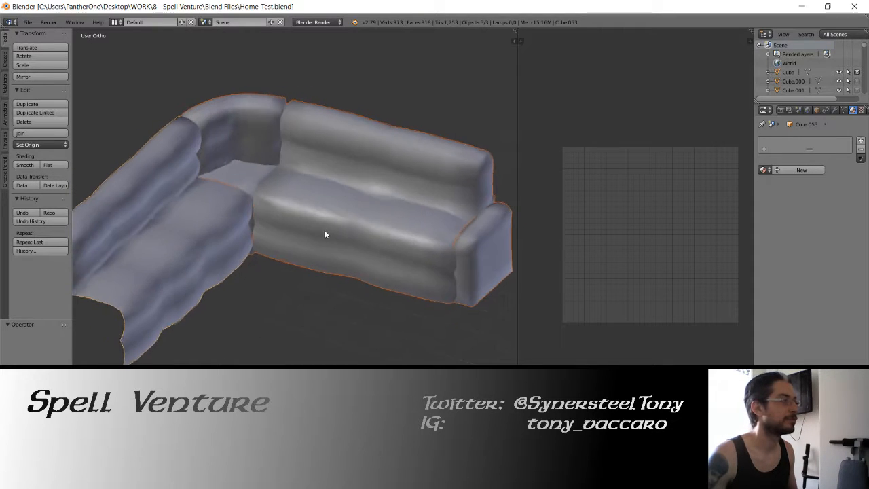
pyautogui.rightClick(341, 186)
pyautogui.press('Tab')
pyautogui.keyDown('shift'); pyautogui.moveTo(315, 181); pyautogui.dragTo(299, 225, button='middle'); pyautogui.keyUp('shift')
pyautogui.scroll(3, 299, 225)
pyautogui.scroll(1, 308, 266)
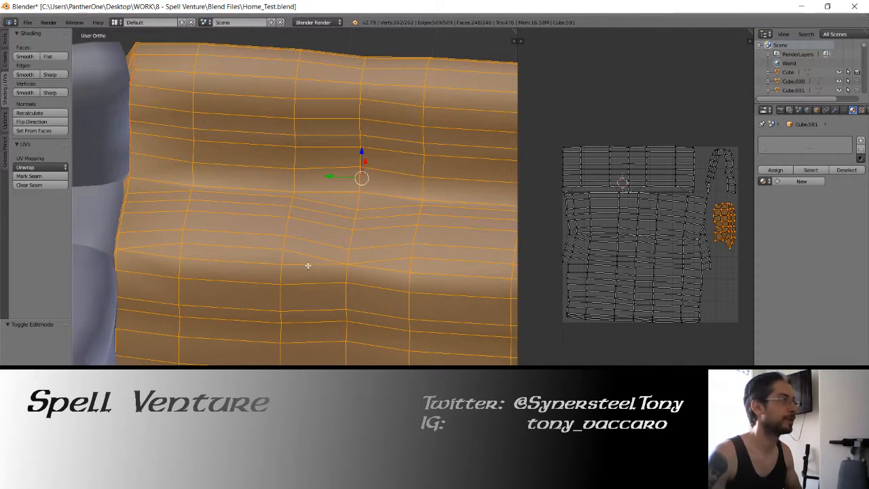
pyautogui.scroll(-6, 301, 251)
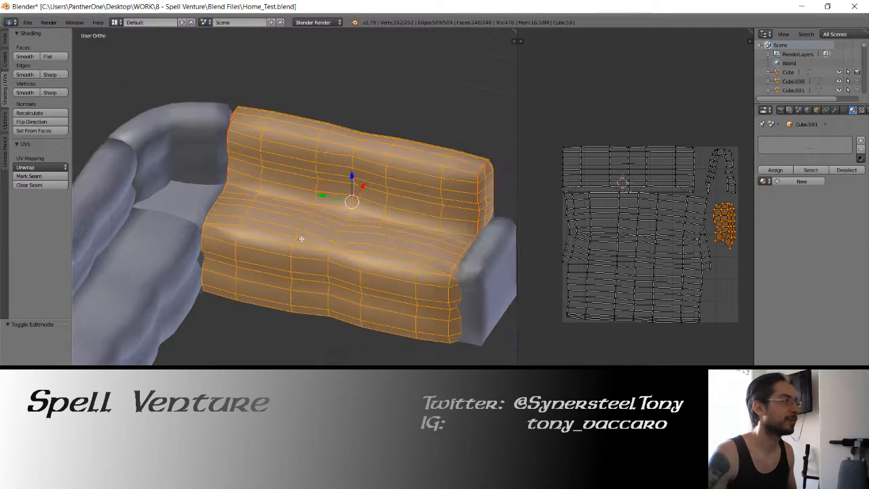
pyautogui.scroll(-1, 286, 235)
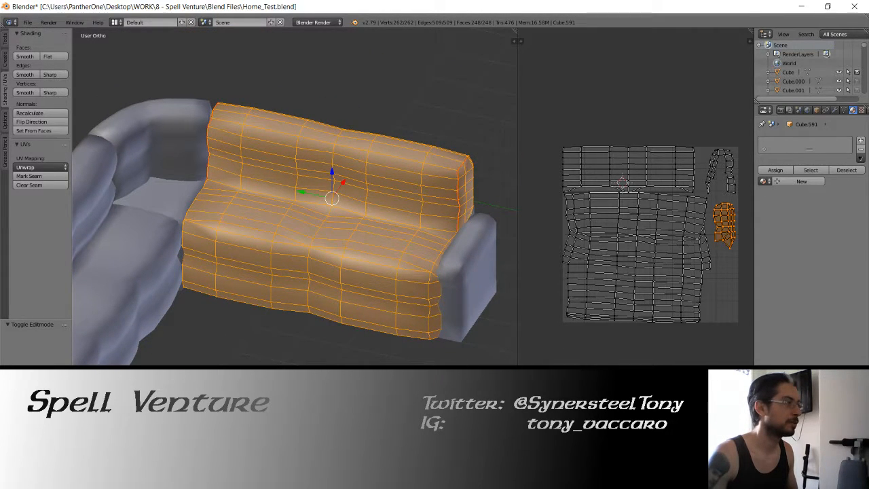
# Select the edge path up the middle of the section, along the backrest's top rear seam and down the seam at the armrest end.
pyautogui.rightClick(313, 311)
pyautogui.keyDown('ctrl'); pyautogui.rightClick(337, 135); pyautogui.keyUp('ctrl')
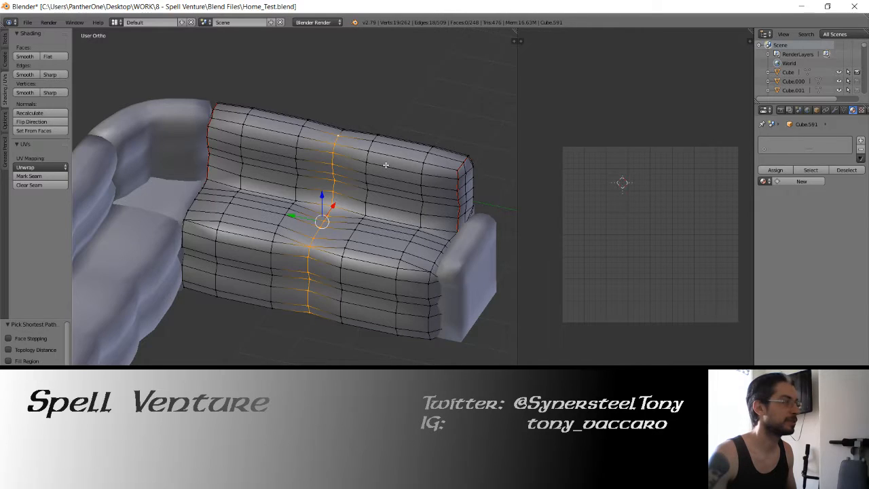
pyautogui.moveTo(386, 166); pyautogui.dragTo(268, 163, button='middle')
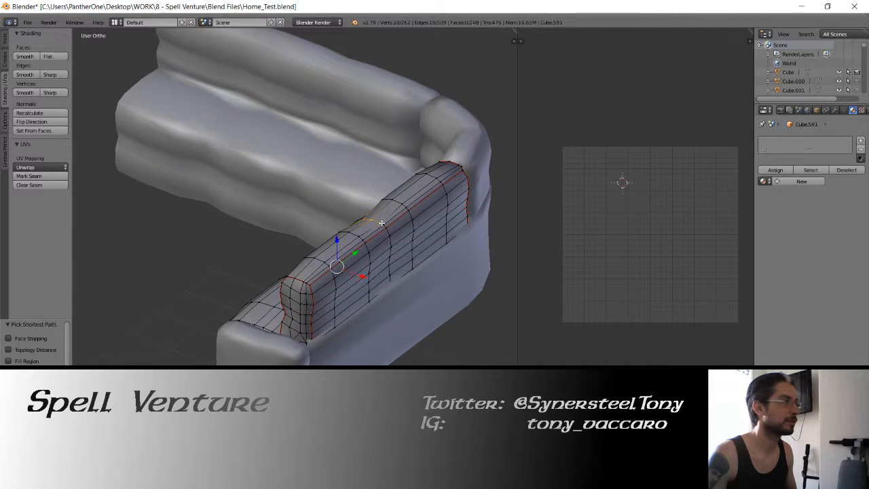
pyautogui.keyDown('shift'); pyautogui.moveTo(348, 251); pyautogui.dragTo(335, 228, button='middle'); pyautogui.keyUp('shift')
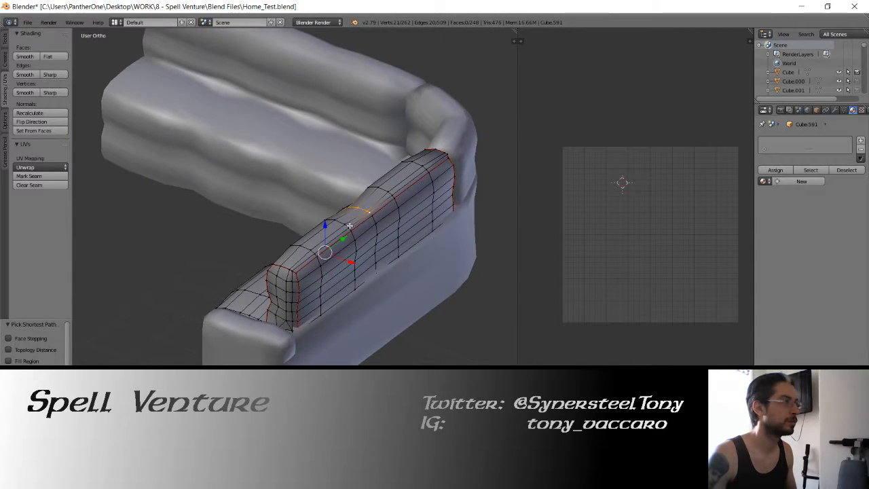
pyautogui.scroll(3, 351, 225)
pyautogui.keyDown('ctrl'); pyautogui.rightClick(428, 212); pyautogui.keyUp('ctrl')
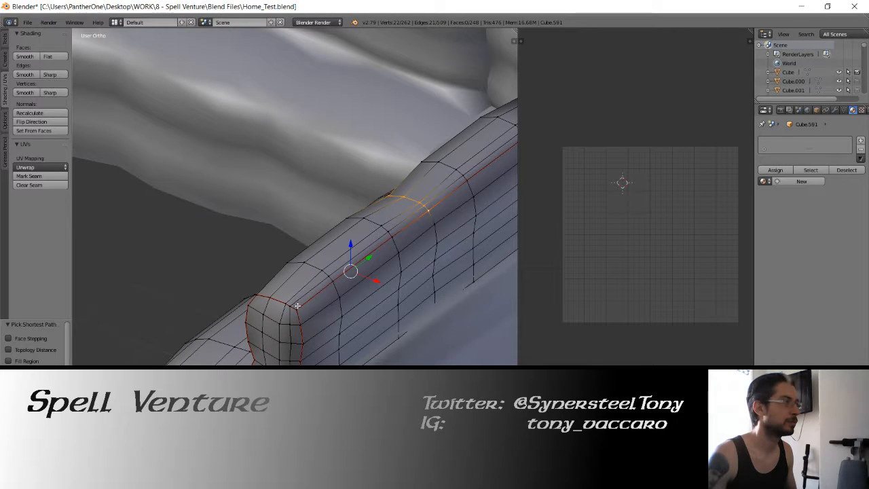
pyautogui.moveTo(275, 274); pyautogui.dragTo(287, 258, button='middle')
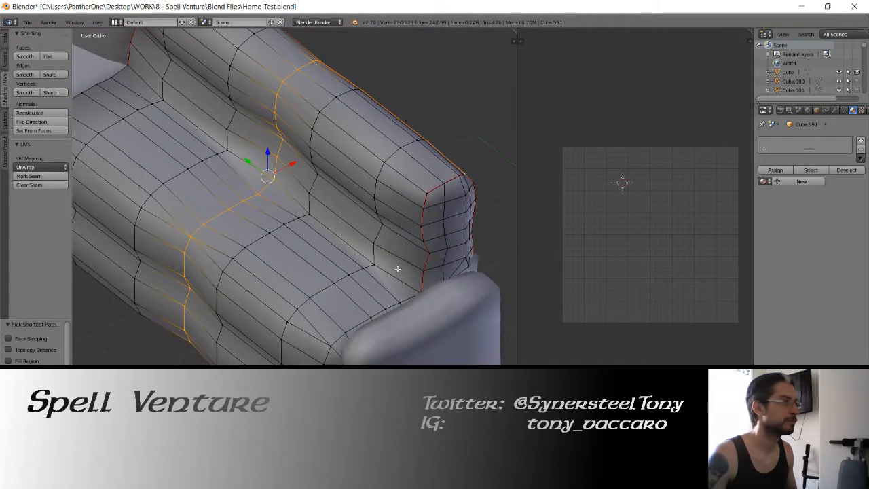
pyautogui.keyDown('ctrl'); pyautogui.rightClick(422, 294); pyautogui.keyUp('ctrl')
pyautogui.keyDown('ctrl'); pyautogui.rightClick(427, 195); pyautogui.keyUp('ctrl')
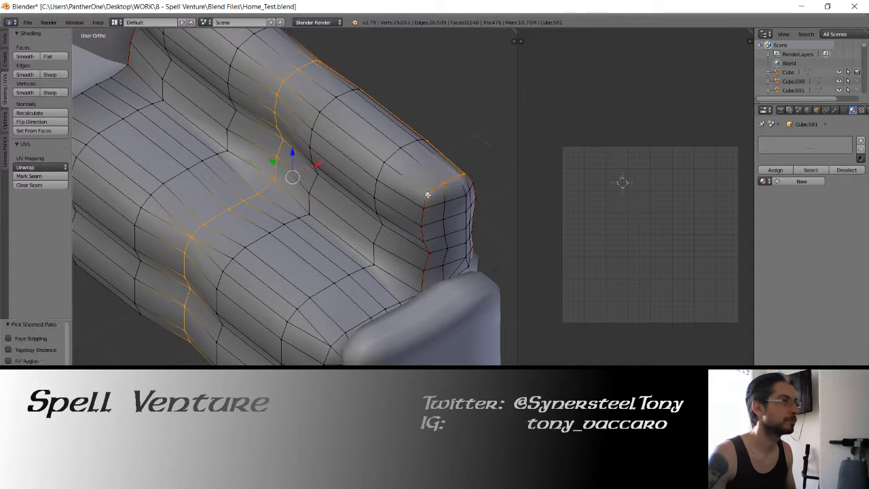
pyautogui.keyDown('ctrl'); pyautogui.rightClick(428, 250); pyautogui.keyUp('ctrl')
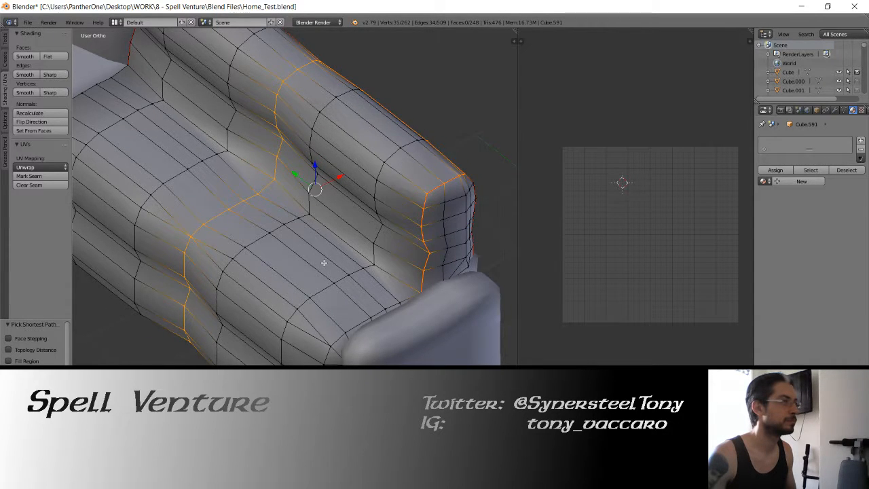
# Move the cushion section to layer 2, display only that layer, and reopen the section's mesh for editing.
pyautogui.moveTo(324, 262); pyautogui.dragTo(383, 267, button='middle')
pyautogui.press('z')
pyautogui.press('z')
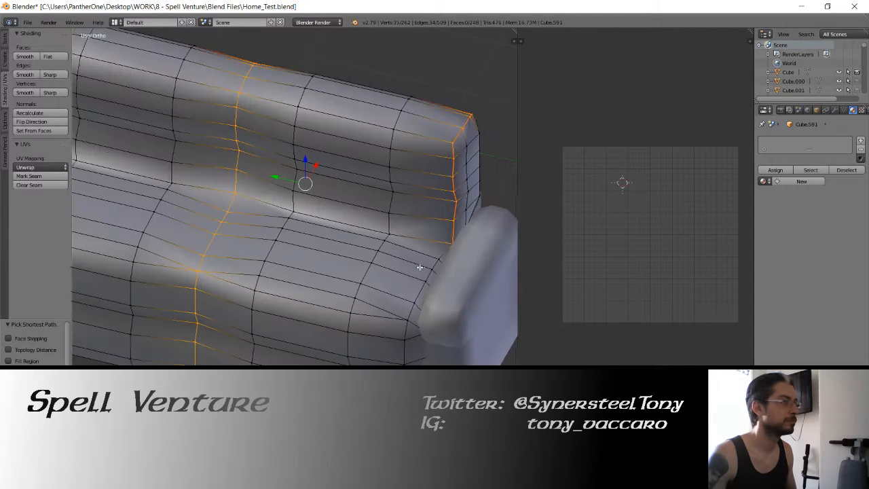
pyautogui.scroll(-5, 301, 245)
pyautogui.press('Tab')
pyautogui.press('m')
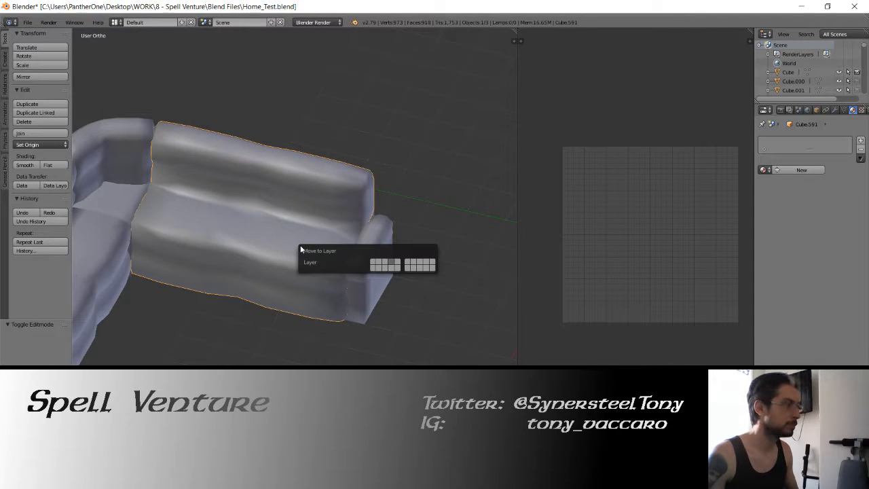
pyautogui.press('5')
pyautogui.press('5')
pyautogui.moveTo(197, 204); pyautogui.dragTo(265, 241, button='middle')
pyautogui.press('Tab')
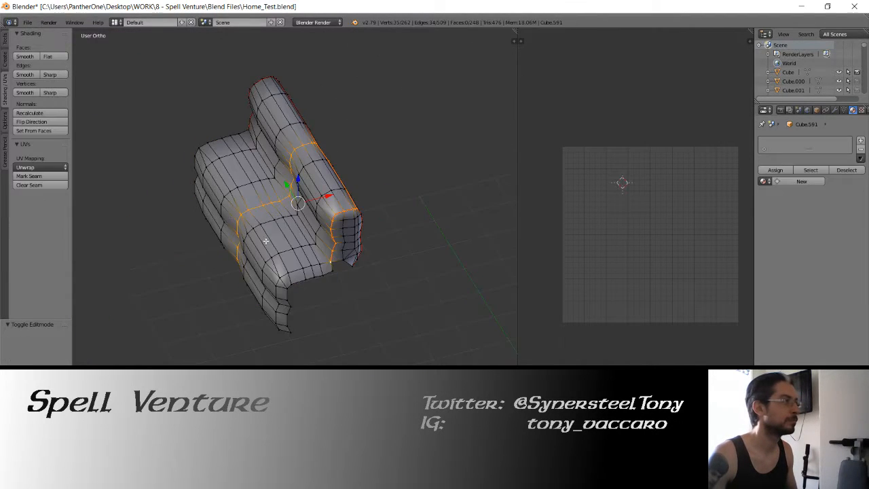
pyautogui.scroll(2, 265, 241)
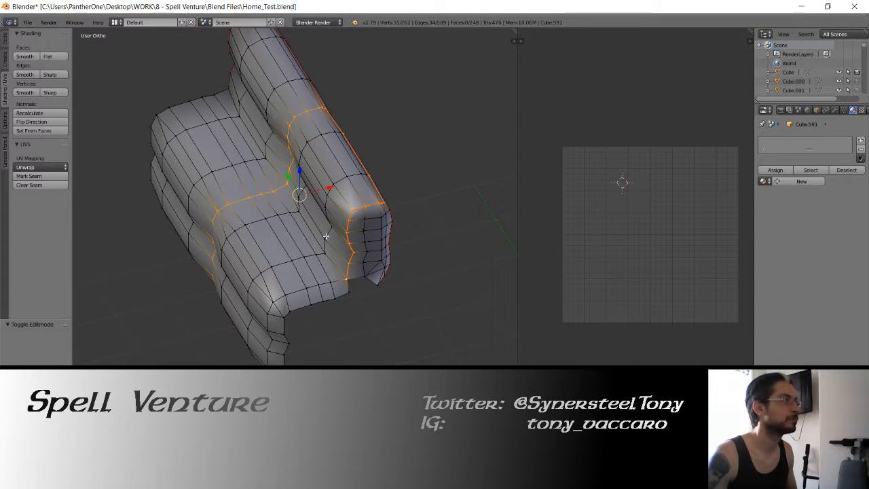
# Separate the cushion half on the armrest side, from the middle edge path to the backrest's end cap, into its own object.
pyautogui.moveTo(326, 236); pyautogui.dragTo(363, 270, button='middle')
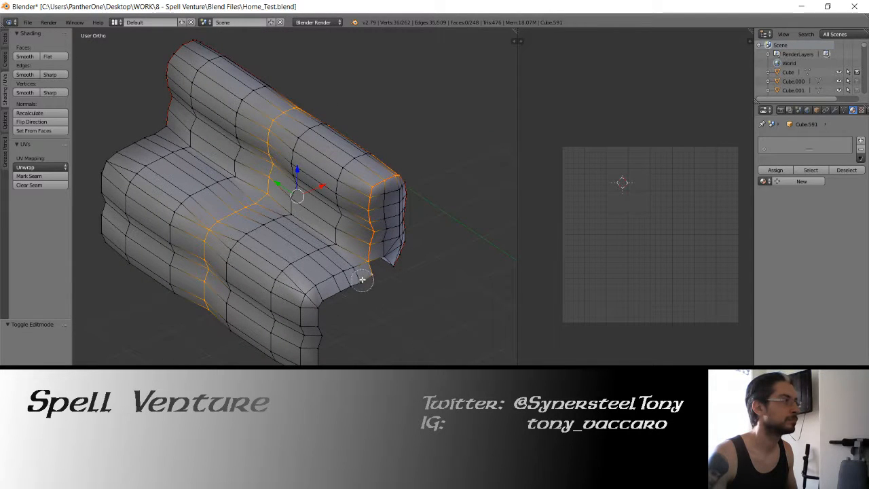
pyautogui.moveTo(362, 279)
pyautogui.mouseDown()
pyautogui.moveTo(343, 277)
pyautogui.moveTo(309, 299)
pyautogui.moveTo(311, 339)
pyautogui.moveTo(319, 314)
pyautogui.moveTo(349, 292)
pyautogui.mouseUp()
pyautogui.moveTo(232, 301); pyautogui.dragTo(332, 329, button='middle')
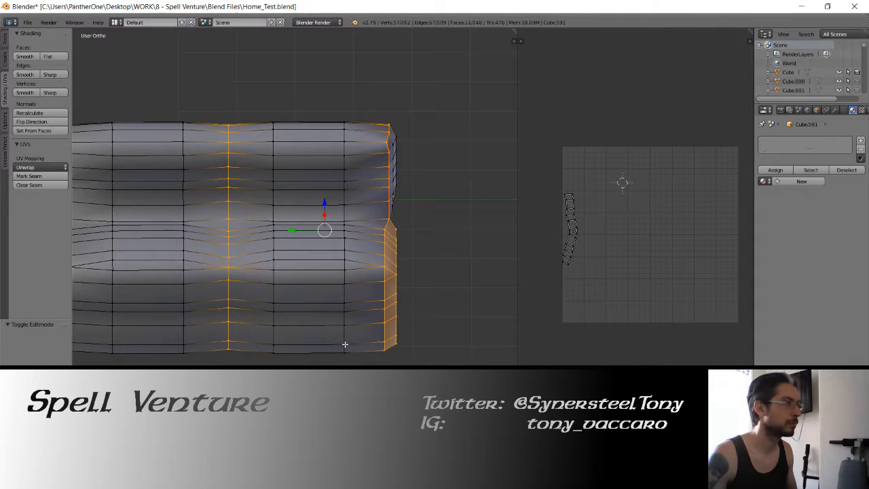
pyautogui.moveTo(345, 338); pyautogui.dragTo(345, 123)
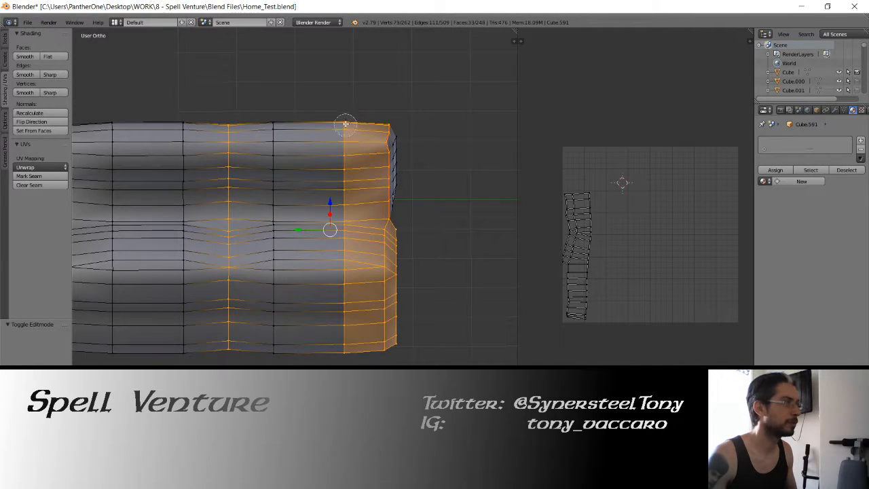
pyautogui.moveTo(273, 118)
pyautogui.mouseDown()
pyautogui.moveTo(265, 204)
pyautogui.moveTo(275, 356)
pyautogui.moveTo(268, 181)
pyautogui.mouseUp()
pyautogui.moveTo(268, 181); pyautogui.dragTo(232, 243, button='middle')
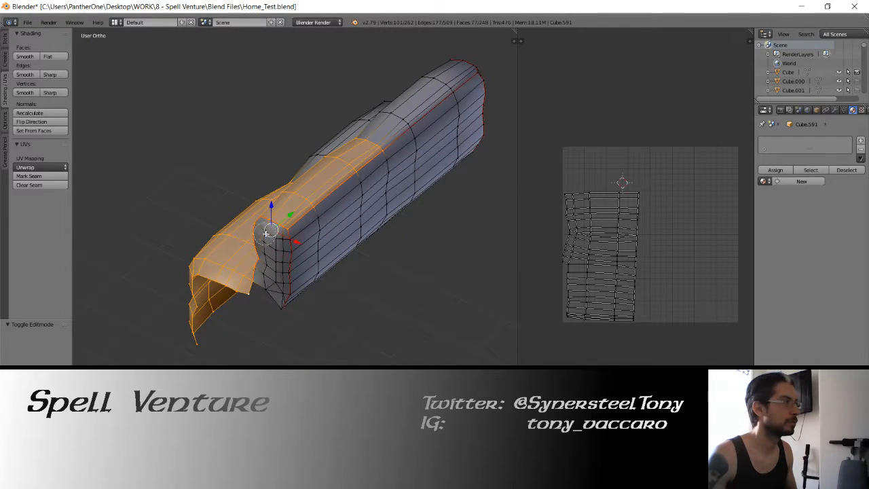
pyautogui.moveTo(267, 233)
pyautogui.mouseDown()
pyautogui.moveTo(266, 294)
pyautogui.moveTo(273, 258)
pyautogui.mouseUp()
pyautogui.moveTo(273, 290)
pyautogui.mouseDown()
pyautogui.moveTo(270, 308)
pyautogui.moveTo(285, 241)
pyautogui.mouseUp()
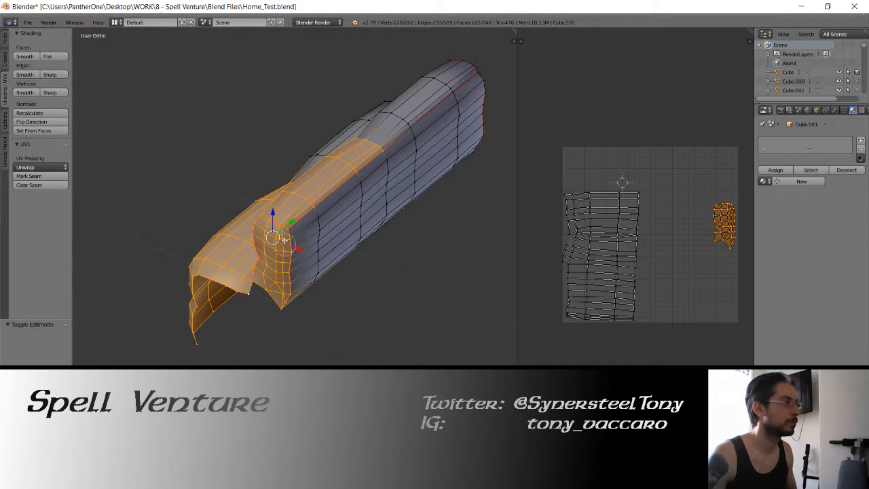
pyautogui.moveTo(270, 232); pyautogui.dragTo(296, 231, button='middle')
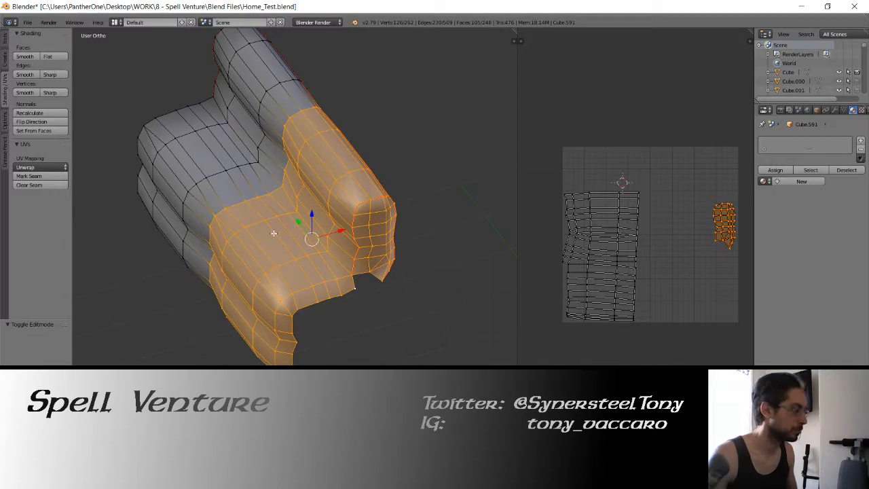
pyautogui.press('v')
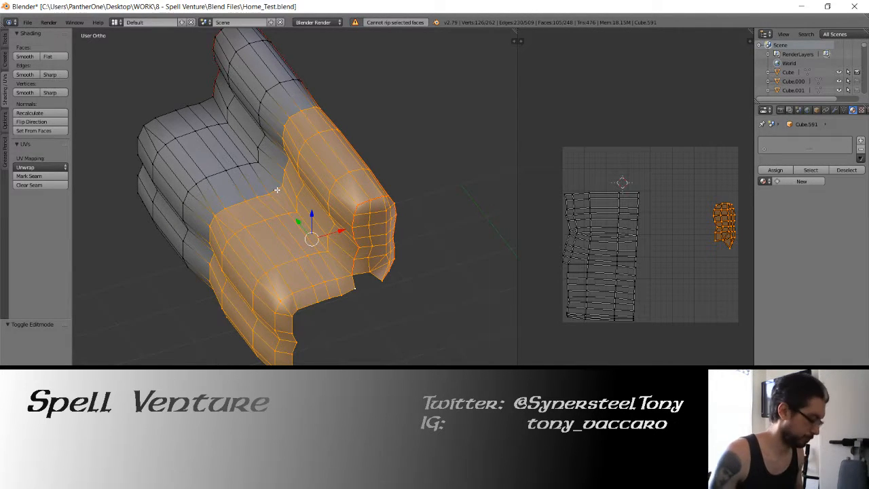
pyautogui.press('x')
pyautogui.click(272, 191)
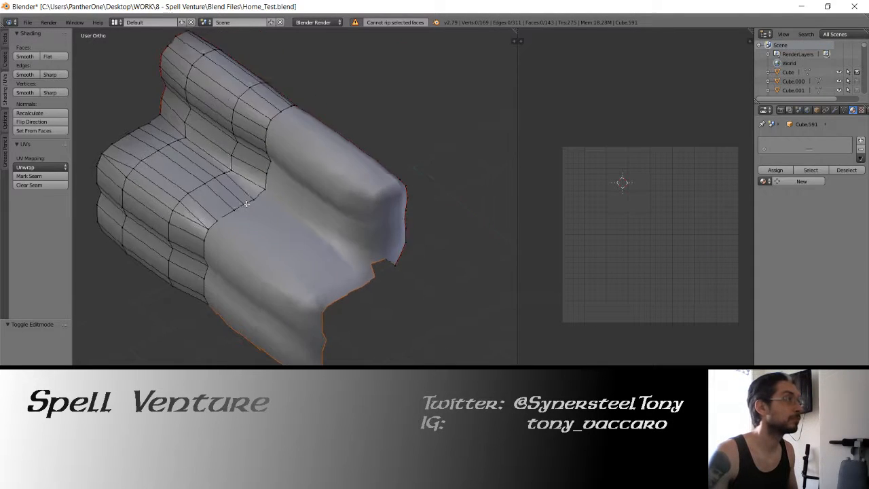
# Separate the remaining cushion half with its end cap into its own object, keeping only the flat rear panel in the original mesh.
pyautogui.moveTo(246, 203); pyautogui.dragTo(321, 212, button='middle')
pyautogui.moveTo(201, 187); pyautogui.dragTo(265, 184, button='middle')
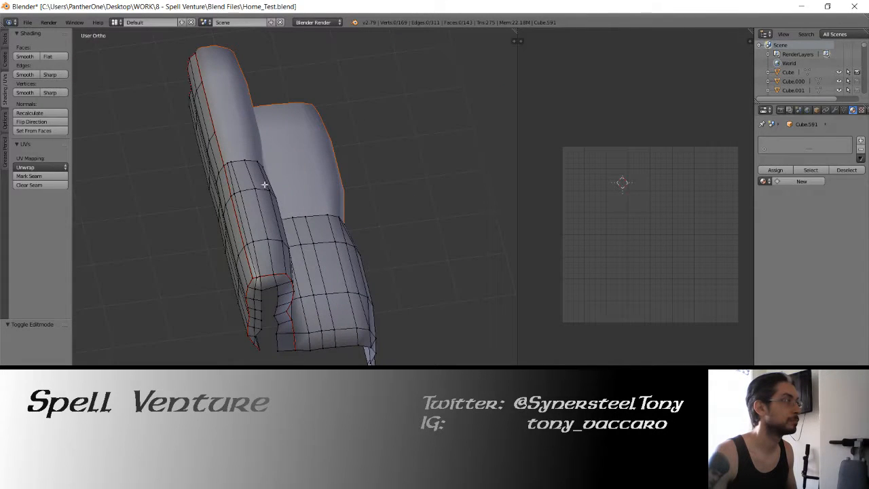
pyautogui.keyDown('ctrl'); pyautogui.rightClick(250, 277); pyautogui.keyUp('ctrl')
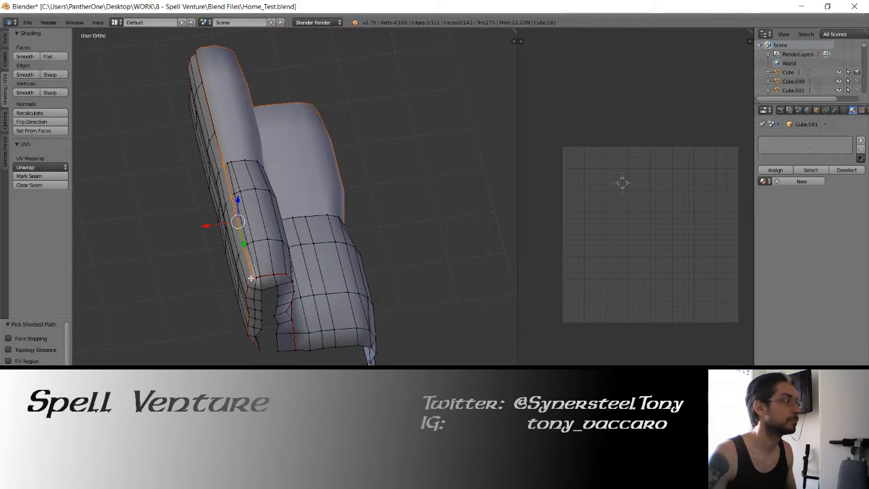
pyautogui.moveTo(252, 286); pyautogui.dragTo(279, 271, button='middle')
pyautogui.press('c')
pyautogui.moveTo(286, 267); pyautogui.dragTo(289, 332)
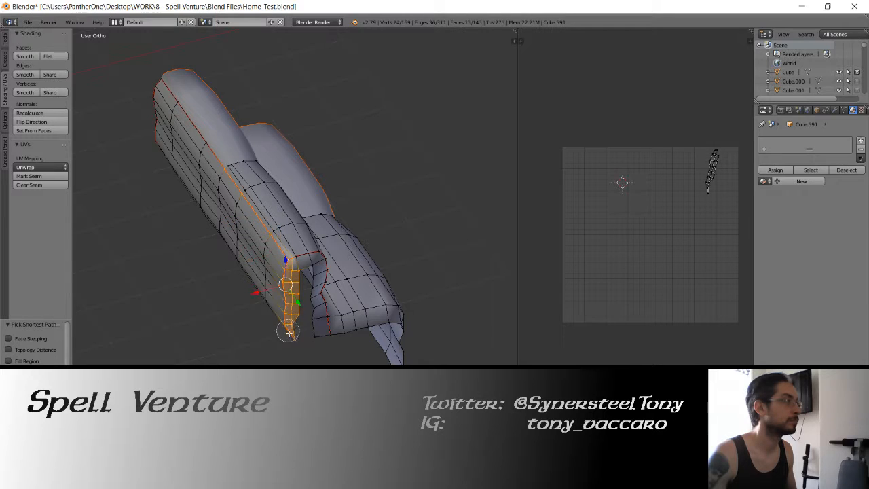
pyautogui.moveTo(293, 290)
pyautogui.mouseDown()
pyautogui.moveTo(299, 247)
pyautogui.moveTo(322, 288)
pyautogui.moveTo(322, 336)
pyautogui.moveTo(397, 323)
pyautogui.moveTo(401, 349)
pyautogui.mouseUp()
pyautogui.scroll(-2, 331, 316)
pyautogui.moveTo(379, 291)
pyautogui.mouseDown()
pyautogui.moveTo(346, 290)
pyautogui.moveTo(324, 241)
pyautogui.moveTo(331, 224)
pyautogui.moveTo(289, 219)
pyautogui.moveTo(247, 161)
pyautogui.mouseUp()
pyautogui.moveTo(251, 163)
pyautogui.mouseDown(button='middle')
pyautogui.moveTo(366, 237)
pyautogui.moveTo(294, 247)
pyautogui.moveTo(300, 234)
pyautogui.mouseUp(button='middle')
pyautogui.press('c')
pyautogui.moveTo(290, 172)
pyautogui.mouseDown()
pyautogui.moveTo(274, 245)
pyautogui.moveTo(197, 203)
pyautogui.moveTo(231, 310)
pyautogui.moveTo(278, 335)
pyautogui.moveTo(317, 287)
pyautogui.moveTo(324, 345)
pyautogui.moveTo(278, 288)
pyautogui.mouseUp()
pyautogui.rightClick(279, 288)
pyautogui.press('p')
pyautogui.click(233, 272)
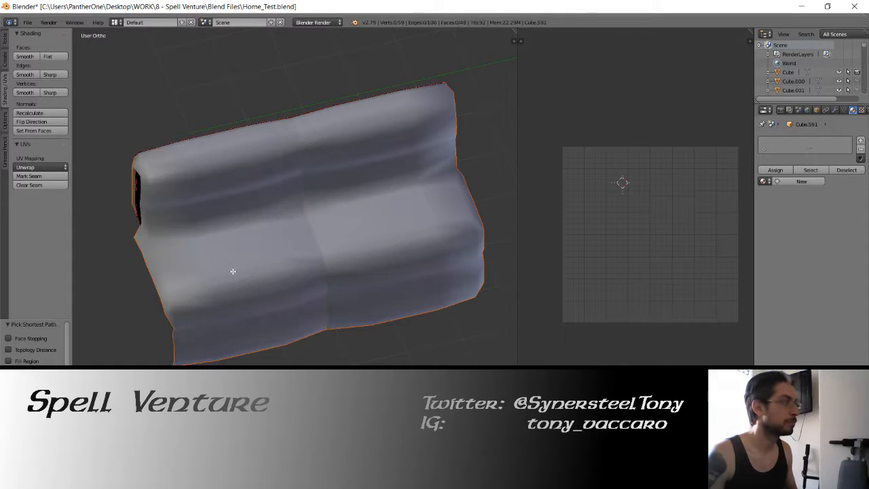
# Leave mesh editing and inspect the flat rear panel as an object separate from the cushion halves.
pyautogui.press('Tab')
pyautogui.moveTo(232, 270); pyautogui.dragTo(359, 258, button='middle')
pyautogui.rightClick(326, 263)
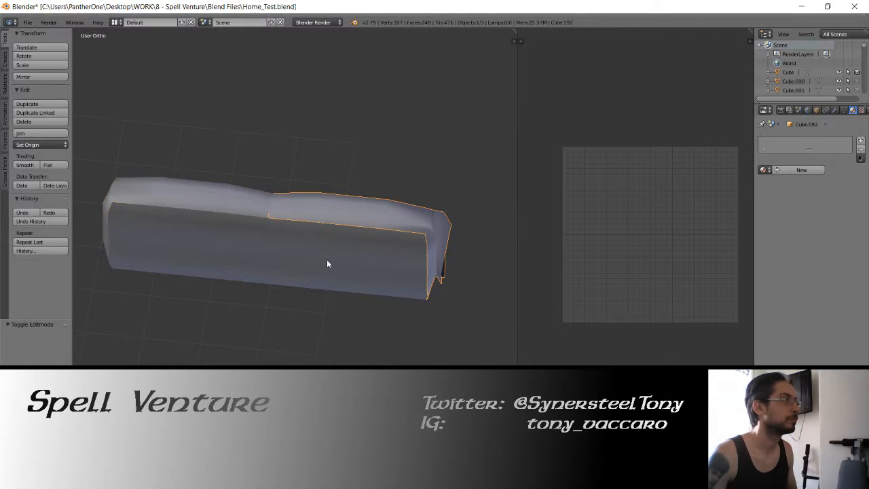
pyautogui.rightClick(274, 274)
pyautogui.moveTo(228, 276); pyautogui.dragTo(300, 253, button='middle')
pyautogui.press('Tab')
pyautogui.press('Tab')
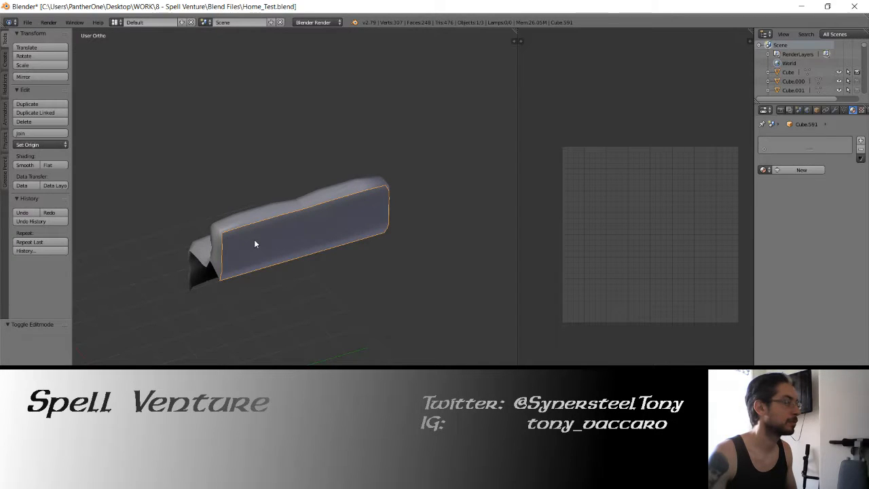
# Move the sofa frame with the corner and armrest from layer 4 to layer 2, and display layer 2.
pyautogui.press('4')
pyautogui.rightClick(254, 239)
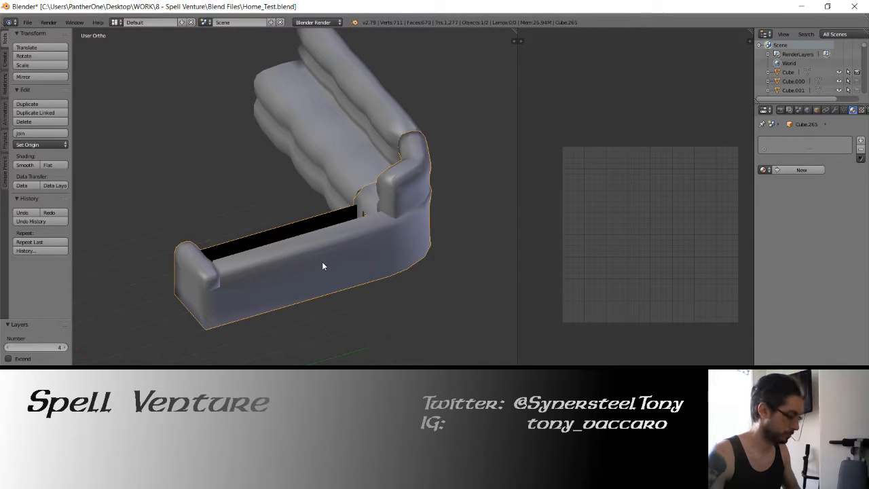
pyautogui.press('m')
pyautogui.press('2')
pyautogui.press('2')
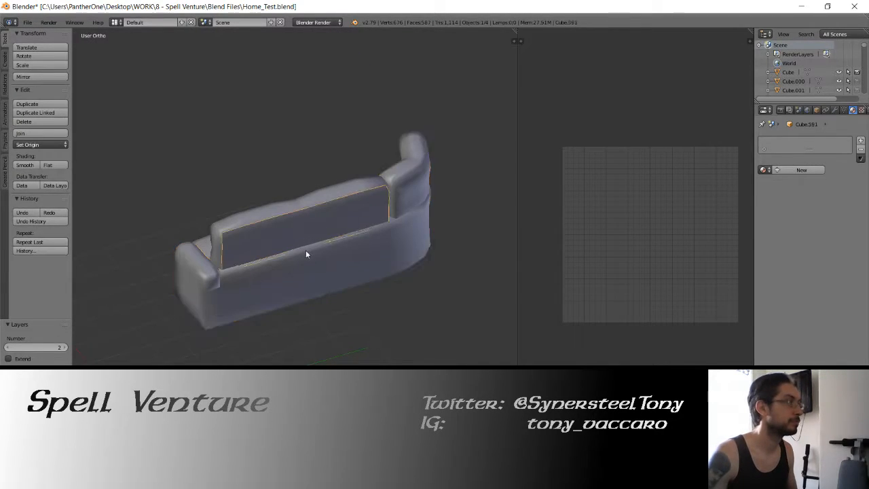
# Try to join the flat rear panel with the sofa frame and check the combined mesh in wireframe.
pyautogui.moveTo(312, 272)
pyautogui.mouseDown(button='middle')
pyautogui.moveTo(243, 262)
pyautogui.moveTo(323, 266)
pyautogui.mouseUp(button='middle')
pyautogui.press('Tab')
pyautogui.press('a')
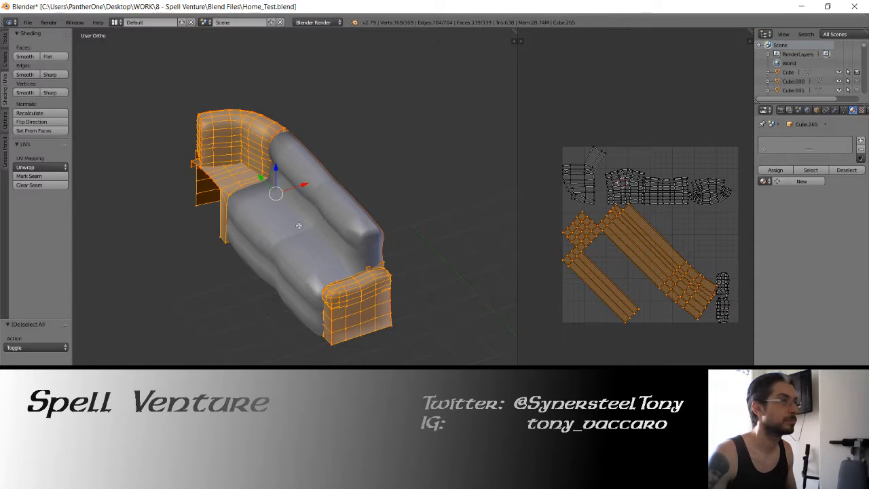
pyautogui.moveTo(309, 226)
pyautogui.mouseDown(button='middle')
pyautogui.moveTo(299, 241)
pyautogui.moveTo(286, 235)
pyautogui.moveTo(304, 236)
pyautogui.mouseUp(button='middle')
pyautogui.press('Tab')
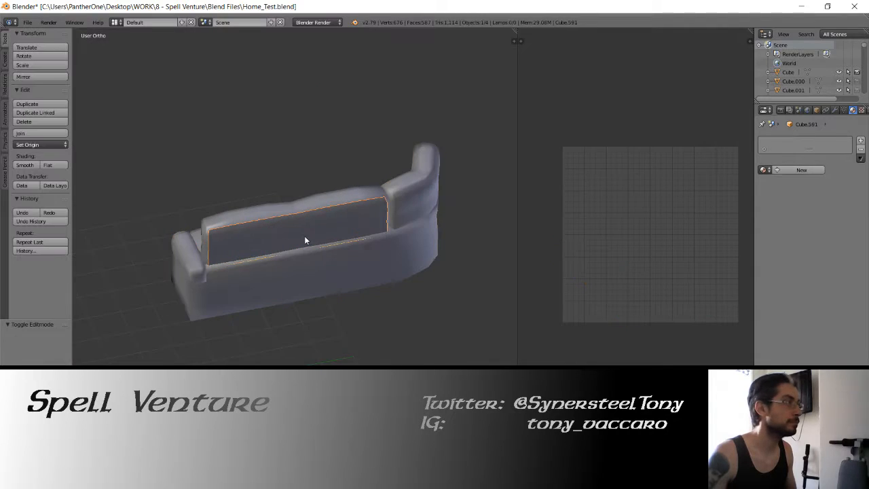
pyautogui.rightClick(308, 246)
pyautogui.keyDown('shift'); pyautogui.rightClick(326, 271); pyautogui.keyUp('shift')
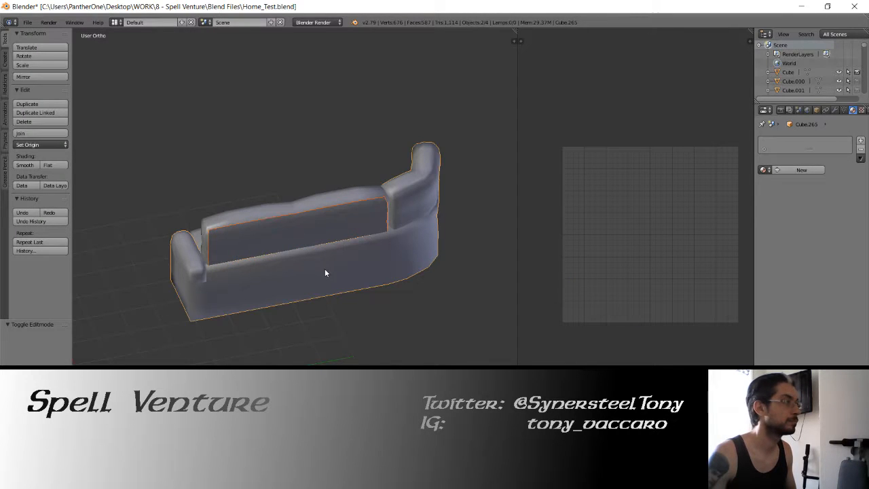
pyautogui.click(34, 135)
pyautogui.press('Tab')
pyautogui.moveTo(283, 254); pyautogui.dragTo(296, 229, button='middle')
pyautogui.scroll(3, 280, 227)
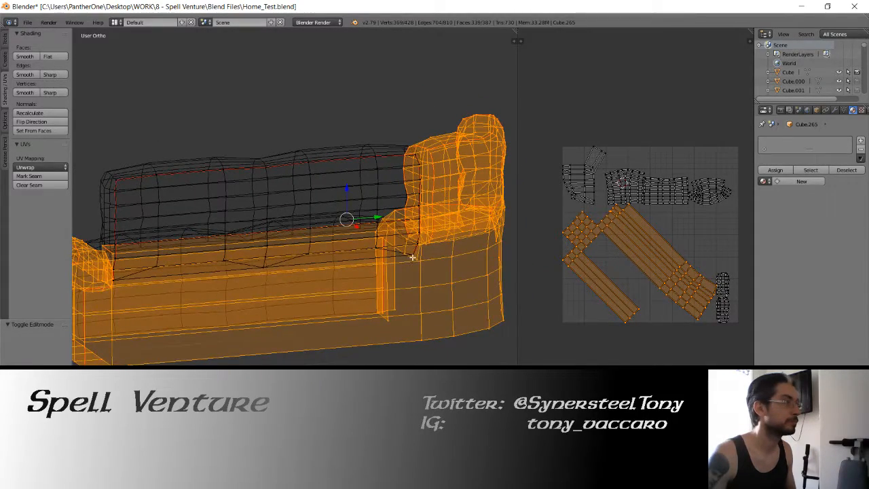
pyautogui.press('Tab')
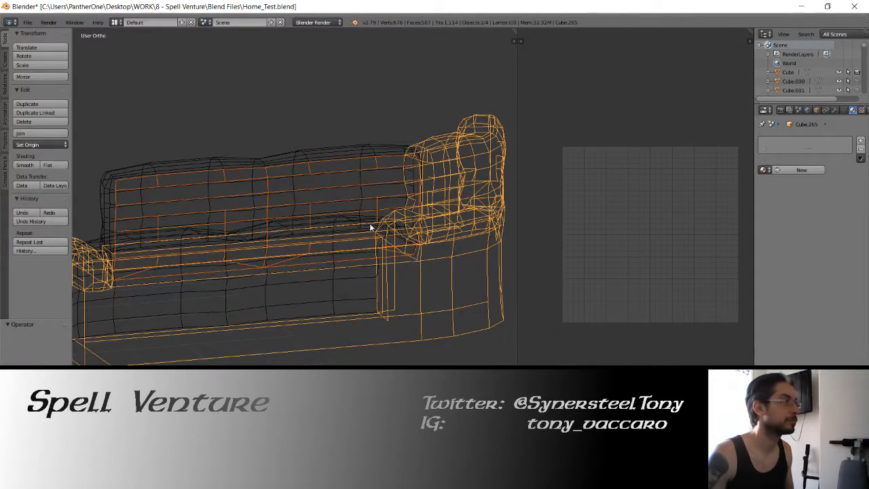
# Isolate the flat rear panel by moving it onto a separate layer and displaying only that layer.
pyautogui.rightClick(358, 199)
pyautogui.rightClick(234, 188)
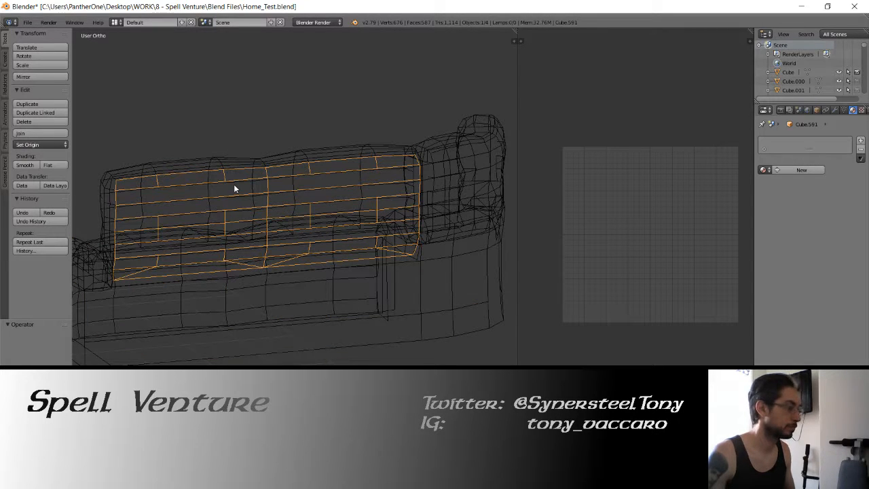
pyautogui.press('m')
pyautogui.press('2')
pyautogui.press('2')
# Delete the three vertices along the rear panel's uneven bottom border.
pyautogui.press('Tab')
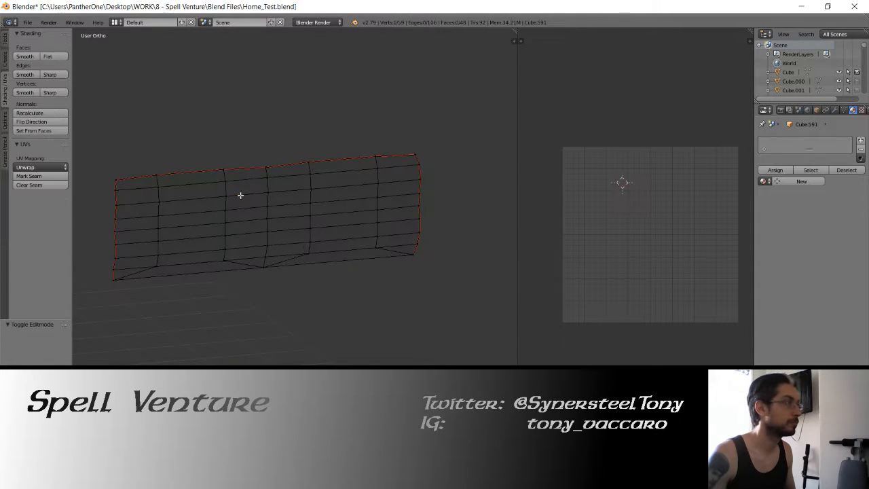
pyautogui.keyDown('ctrl'); pyautogui.rightClick(130, 282); pyautogui.keyUp('ctrl')
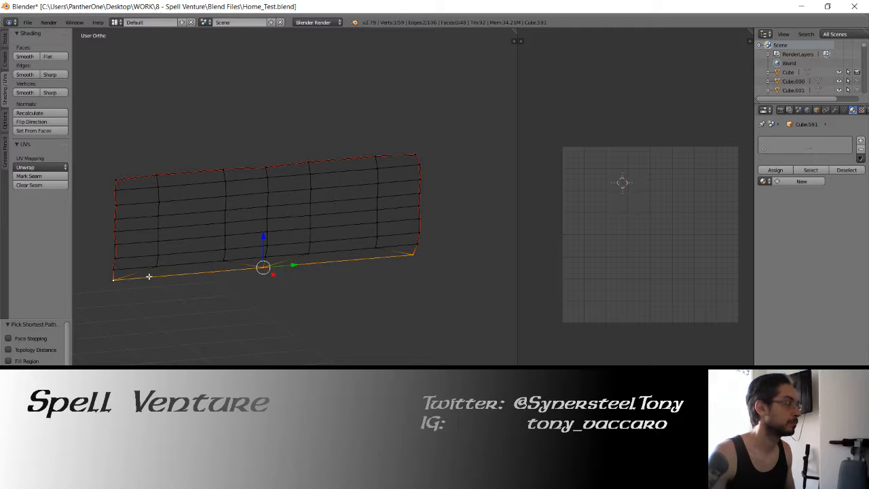
pyautogui.press('x')
pyautogui.click(149, 279)
pyautogui.press('Tab')
# Move the trimmed rear panel back to layer 2 and display that layer with the rest of the sofa.
pyautogui.press('m')
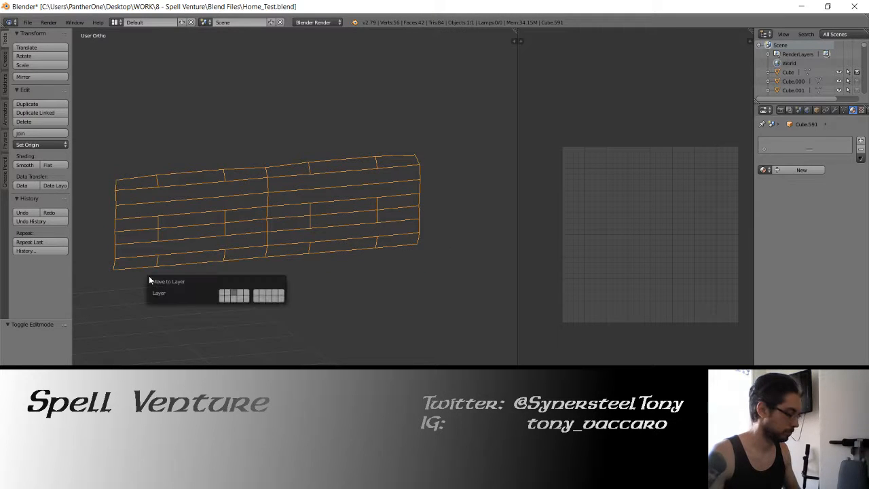
pyautogui.press('2')
pyautogui.press('2')
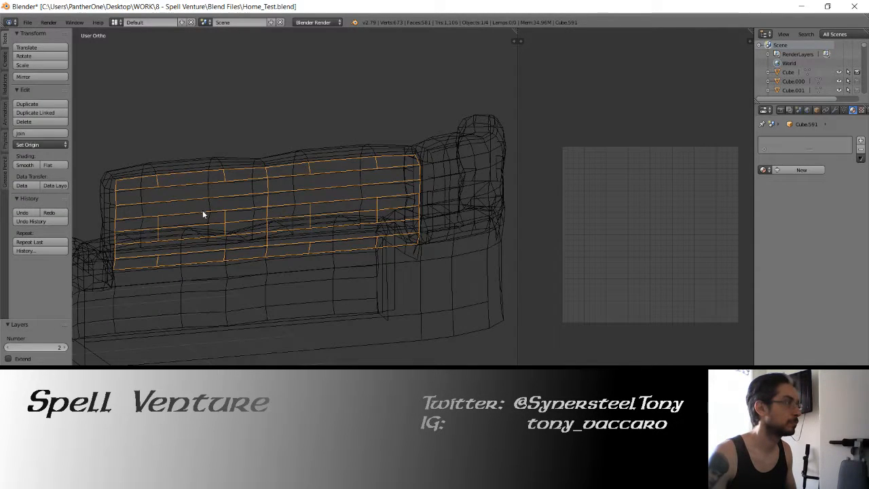
pyautogui.press('Tab')
pyautogui.press('a')
pyautogui.press('Tab')
pyautogui.rightClick(272, 355)
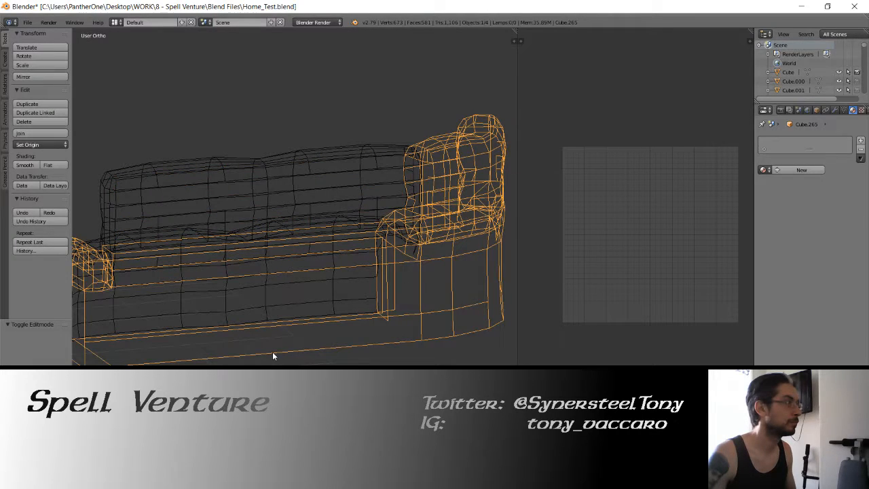
# Delete the next row of seven vertices along the rear panel's bottom edge, from corner to corner.
pyautogui.moveTo(272, 351)
pyautogui.mouseDown(button='middle')
pyautogui.moveTo(218, 179)
pyautogui.moveTo(254, 193)
pyautogui.mouseUp(button='middle')
pyautogui.press('z')
pyautogui.rightClick(254, 193)
pyautogui.press('Tab')
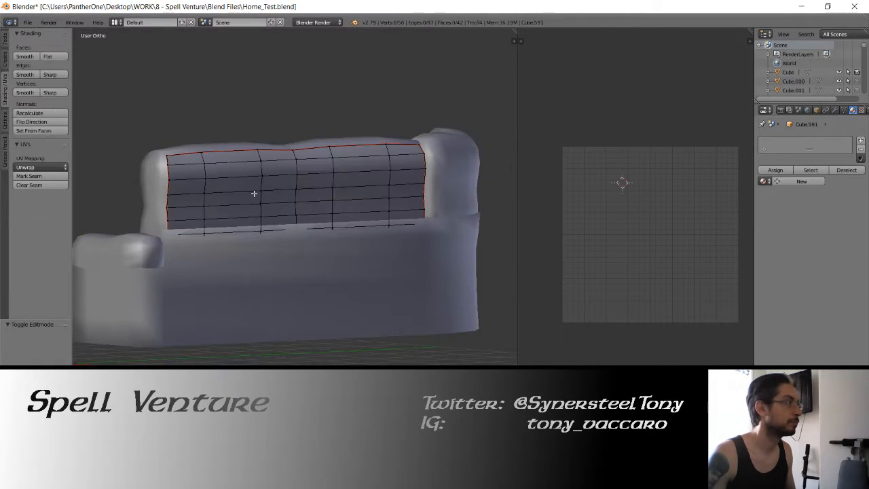
pyautogui.press('z')
pyautogui.moveTo(386, 231); pyautogui.dragTo(391, 266, button='middle')
pyautogui.press('z')
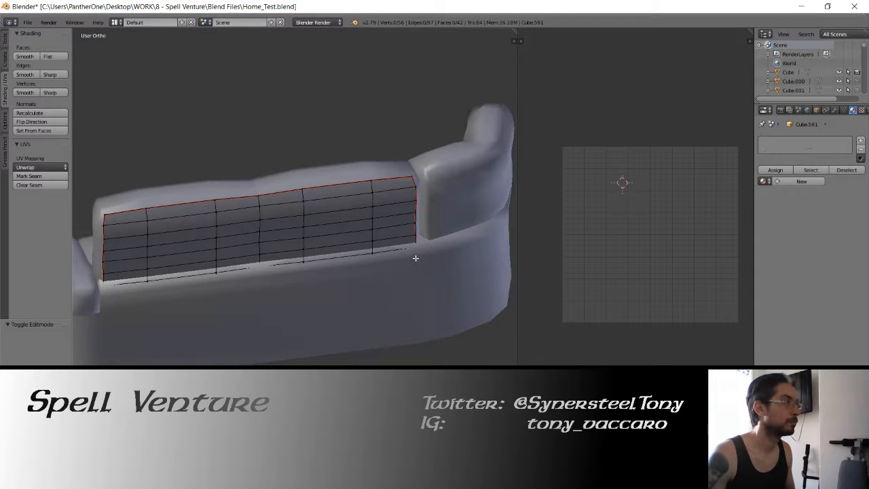
pyautogui.rightClick(414, 255)
pyautogui.press('z')
pyautogui.keyDown('ctrl'); pyautogui.rightClick(102, 296); pyautogui.keyUp('ctrl')
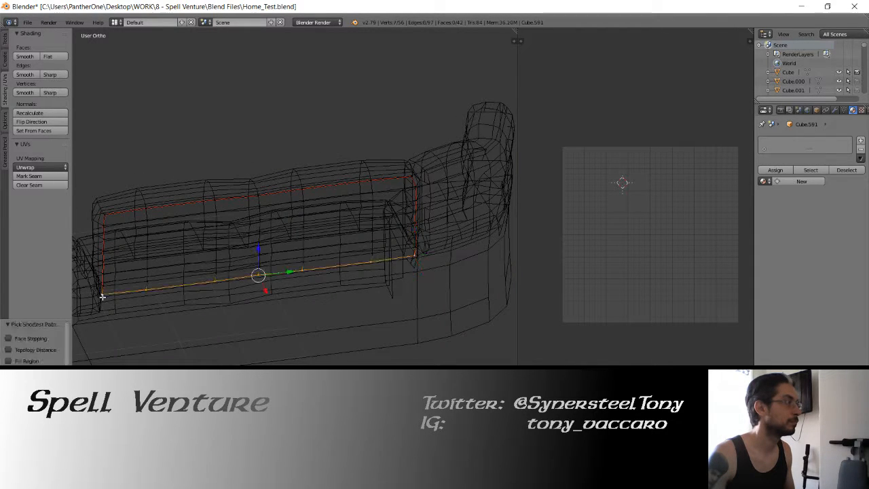
pyautogui.press('z')
pyautogui.hotkey('ctrl', 'e')
pyautogui.click(174, 297)
pyautogui.press('Tab')
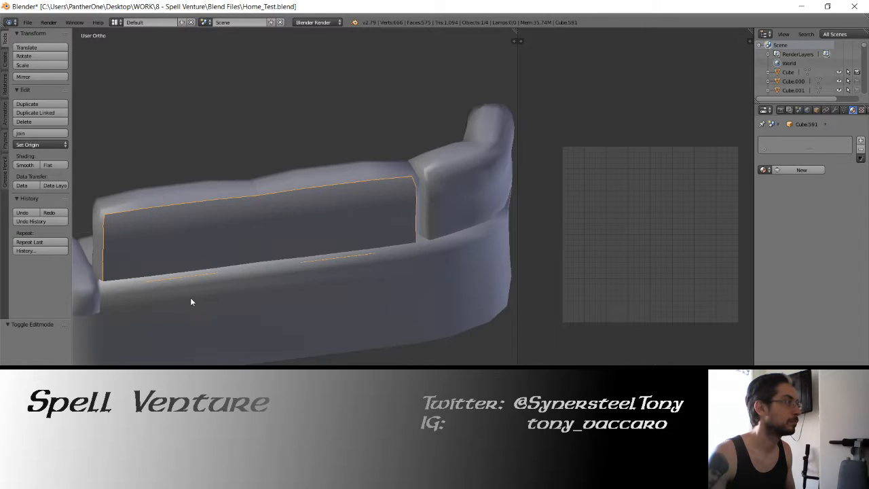
# Try moving the rear panel slightly upward against the back of the cushions.
pyautogui.rightClick(191, 298)
pyautogui.rightClick(201, 247)
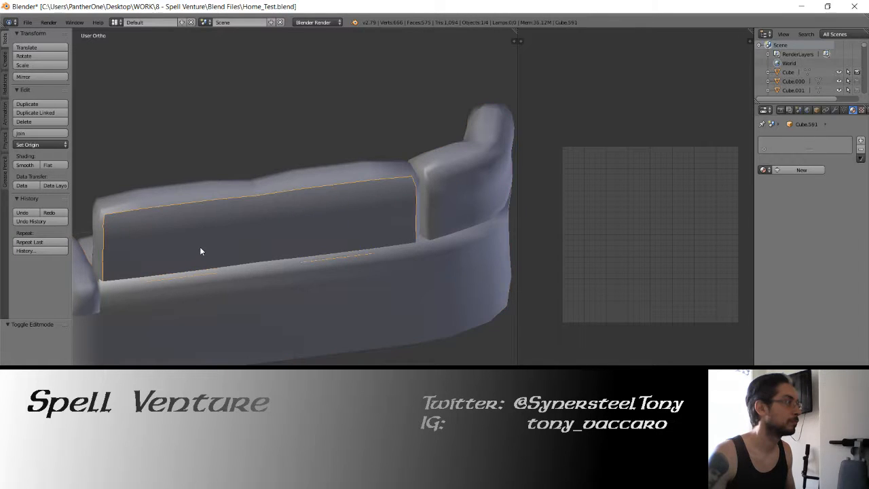
pyautogui.rightClick(223, 219)
pyautogui.press('g')
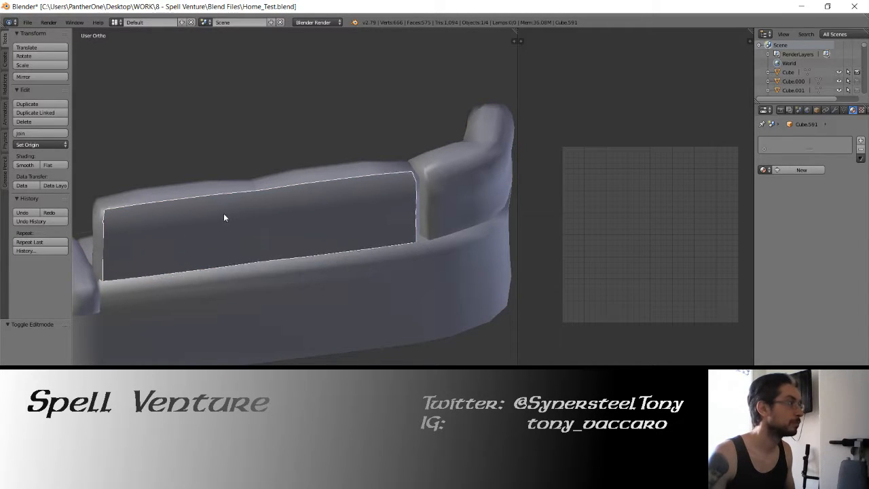
pyautogui.click(226, 208)
pyautogui.moveTo(225, 208)
pyautogui.mouseDown(button='middle')
pyautogui.moveTo(270, 205)
pyautogui.moveTo(242, 208)
pyautogui.mouseUp(button='middle')
# Deselect everything and save the scene, overwriting Home_Test.blend.
pyautogui.press('Tab')
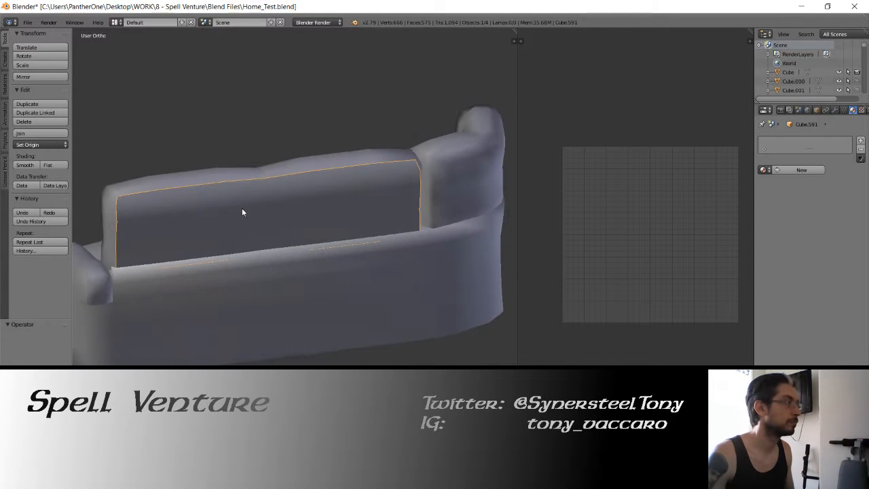
pyautogui.press('a')
pyautogui.press('Tab')
pyautogui.press('z')
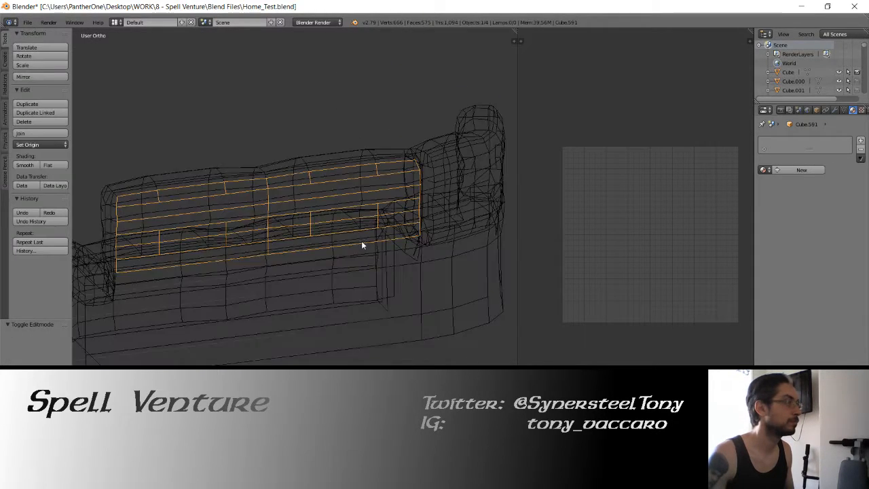
pyautogui.press('Tab')
pyautogui.press('Tab')
pyautogui.press('a')
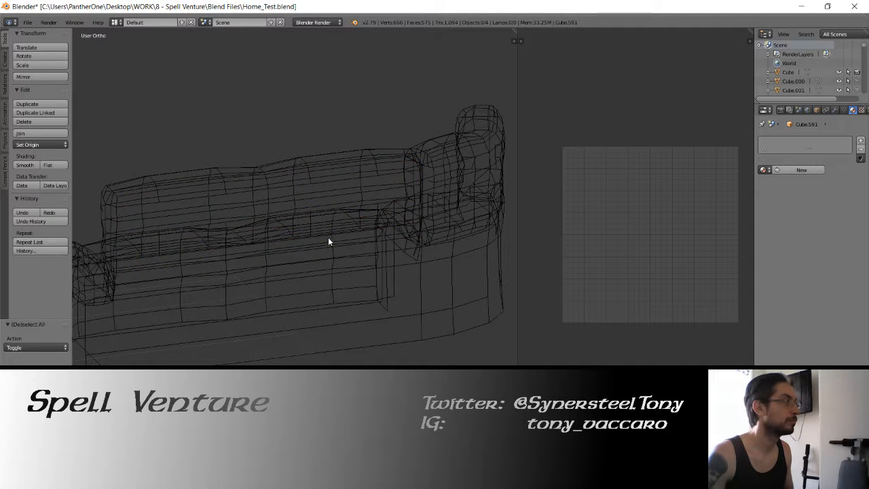
pyautogui.hotkey('ctrl', 's')
pyautogui.click(328, 238)
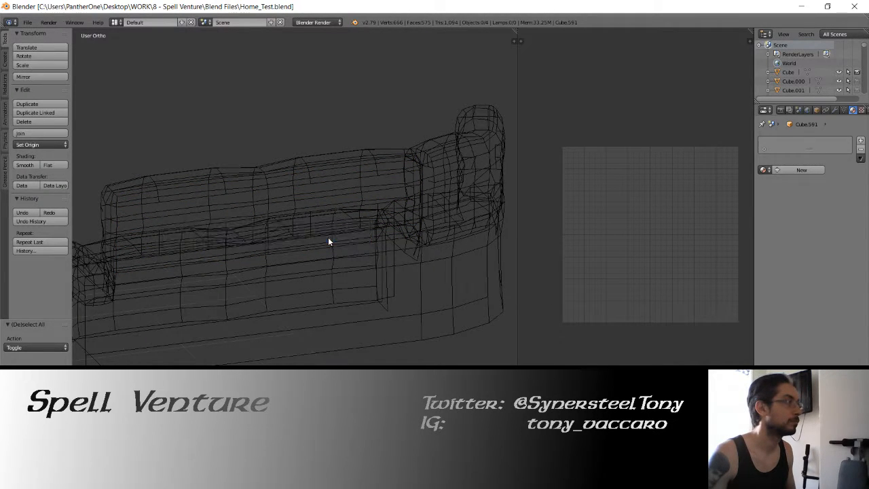
# Join the trimmed rear panel with the sofa frame into one object.
pyautogui.press('z')
pyautogui.moveTo(275, 235); pyautogui.dragTo(320, 235, button='middle')
pyautogui.press('a')
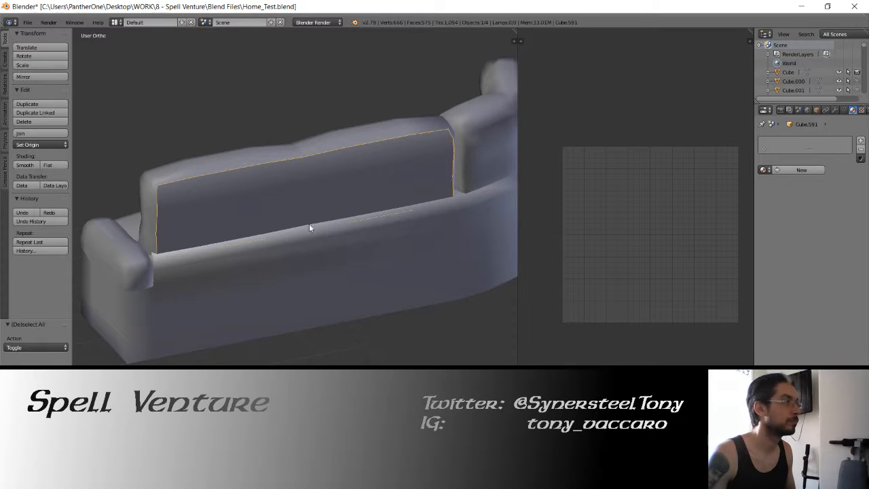
pyautogui.click(41, 134)
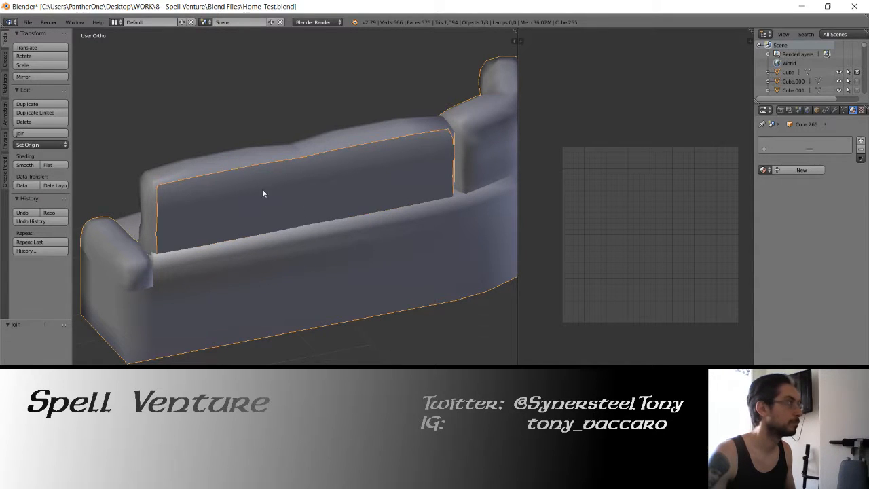
# Select the joined frame's entire mesh and unwrap its UVs along the marked seams.
pyautogui.press('Tab')
pyautogui.moveTo(338, 209); pyautogui.dragTo(309, 209, button='middle')
pyautogui.press('a')
pyautogui.press('a')
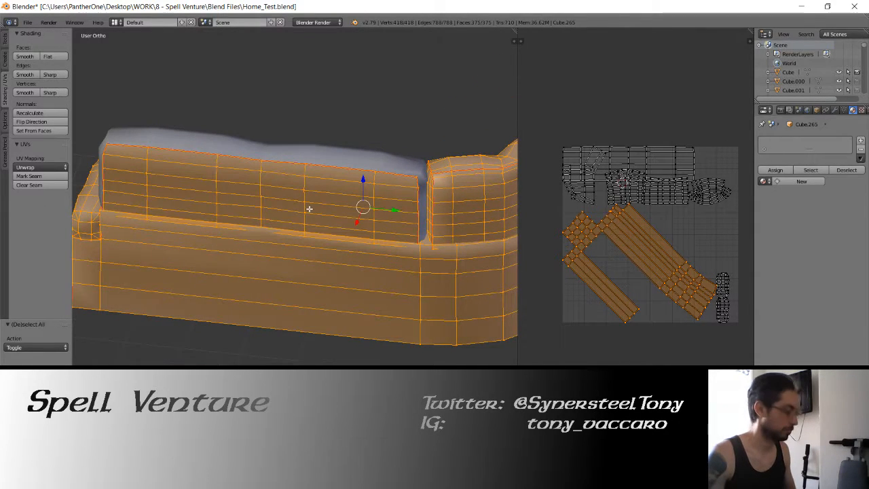
pyautogui.press('u')
pyautogui.click(308, 209)
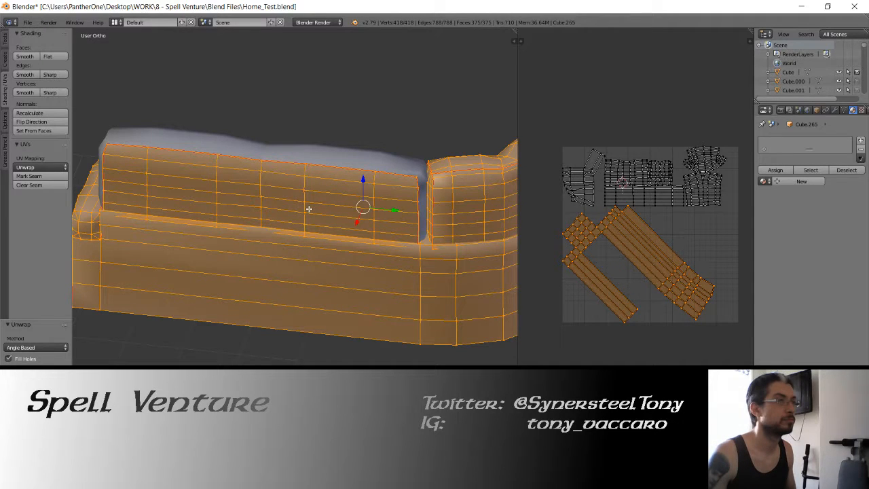
pyautogui.hotkey('ctrl', 'z')
pyautogui.hotkey('ctrl', 'shift', 'z')
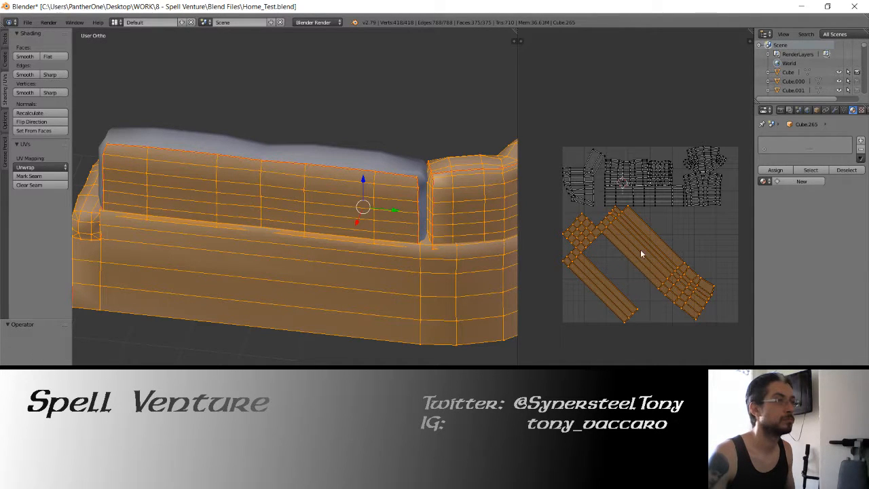
# Rotate the large UV island until its long strips lie horizontally, and place it just beneath the smaller islands.
pyautogui.press('r')
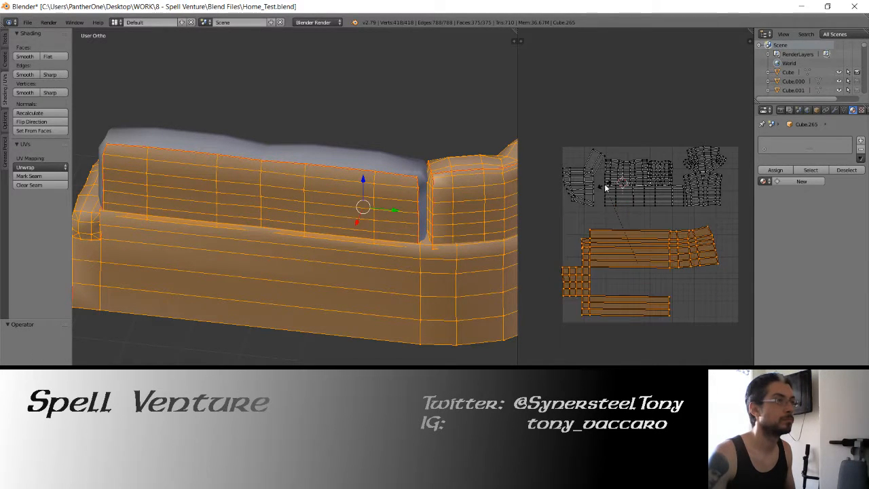
pyautogui.click(605, 183)
pyautogui.press('g')
pyautogui.click(609, 192)
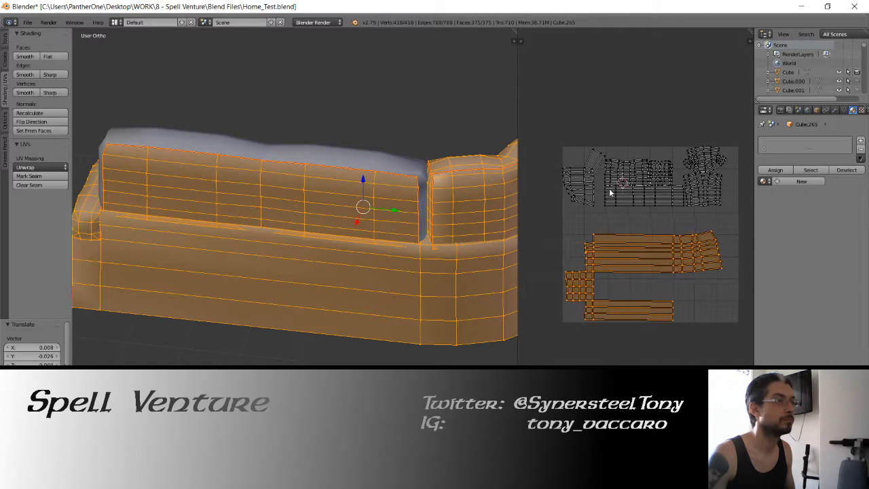
pyautogui.press('g')
pyautogui.click(606, 171)
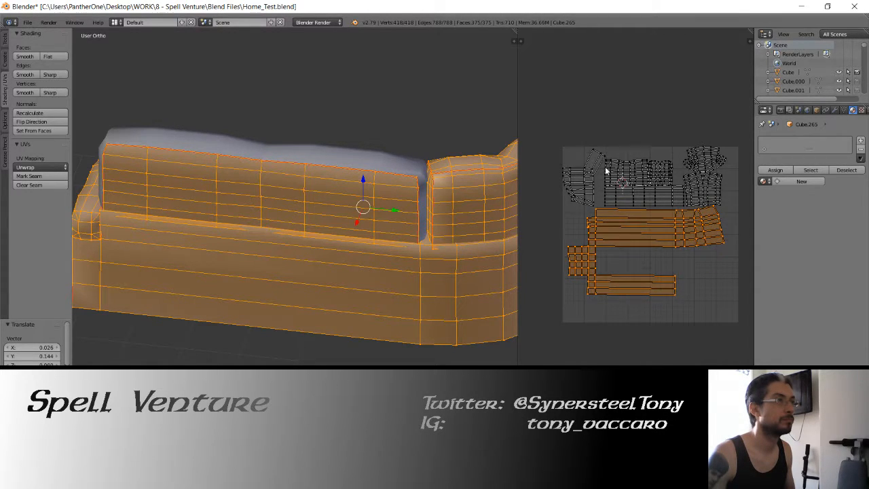
# Nudge the UV island with the slanted strip about 0.010 in X and 0.008 in Y, clear of its neighbours.
pyautogui.rightClick(602, 172)
pyautogui.scroll(5, 590, 174)
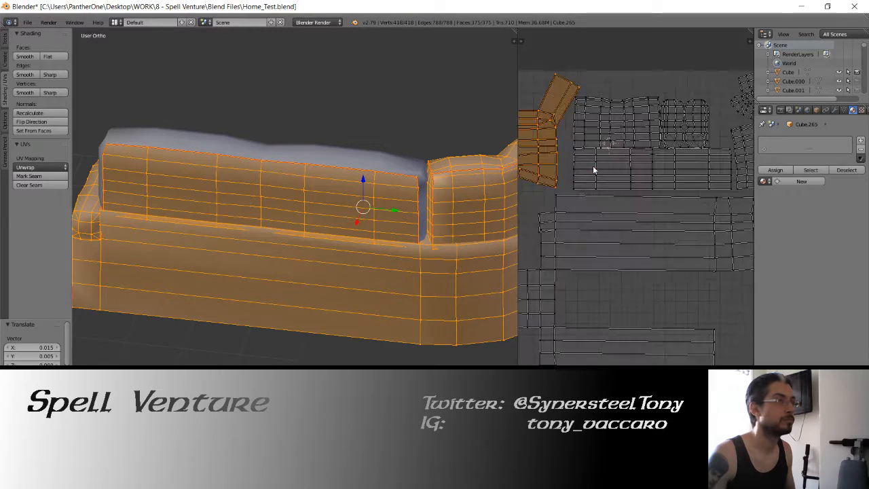
pyautogui.press('g')
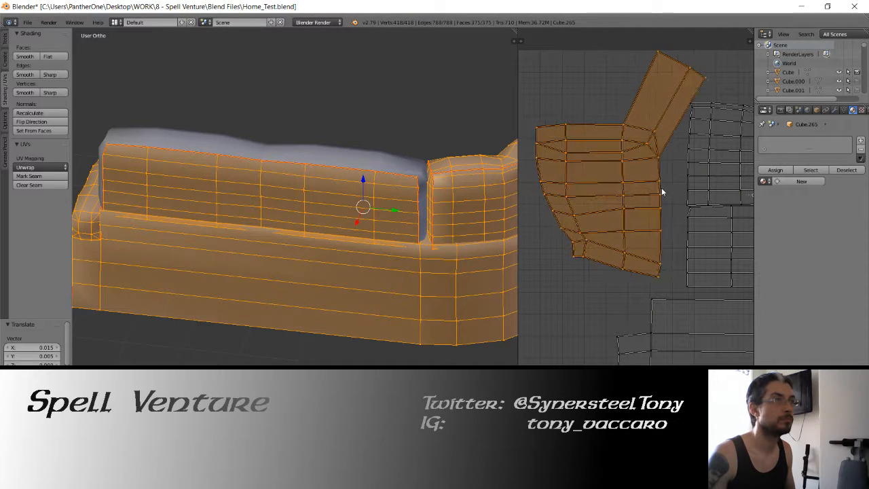
pyautogui.scroll(-3, 661, 200)
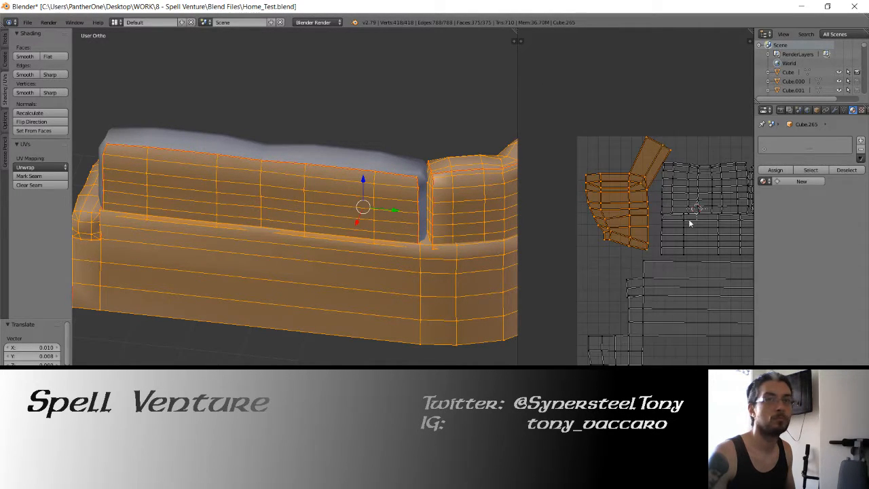
# Move the large UV island up about 0.010 in Y, closer to the smaller islands above it.
pyautogui.moveTo(687, 223); pyautogui.dragTo(590, 194, button='middle')
pyautogui.scroll(-1, 619, 215)
pyautogui.press('l')
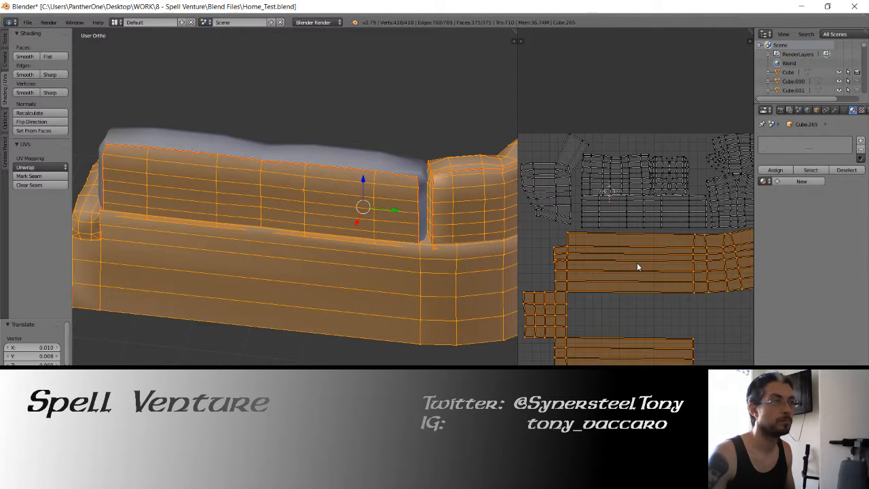
pyautogui.press('g')
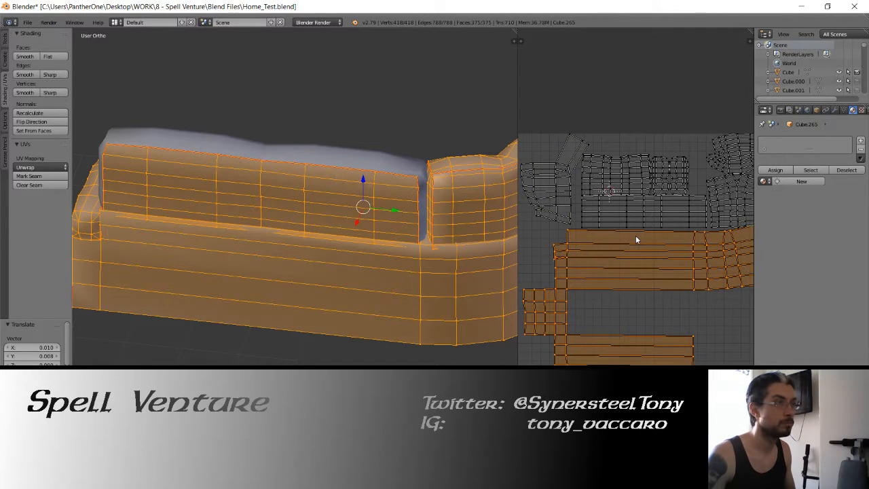
pyautogui.click(636, 237)
pyautogui.scroll(-1, 636, 236)
pyautogui.moveTo(698, 248); pyautogui.dragTo(673, 249, button='middle')
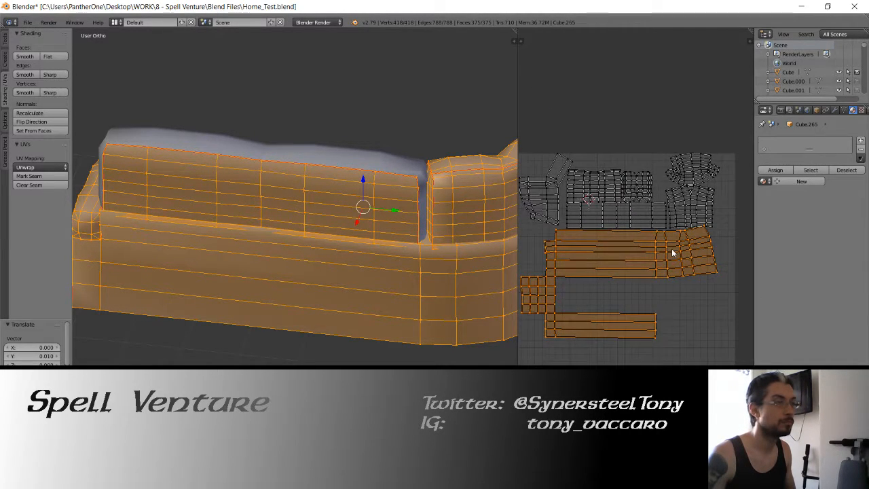
# Lower the large UV island slightly, and move all UV islands together about 0.015 in X and -0.075 in Y.
pyautogui.press('g')
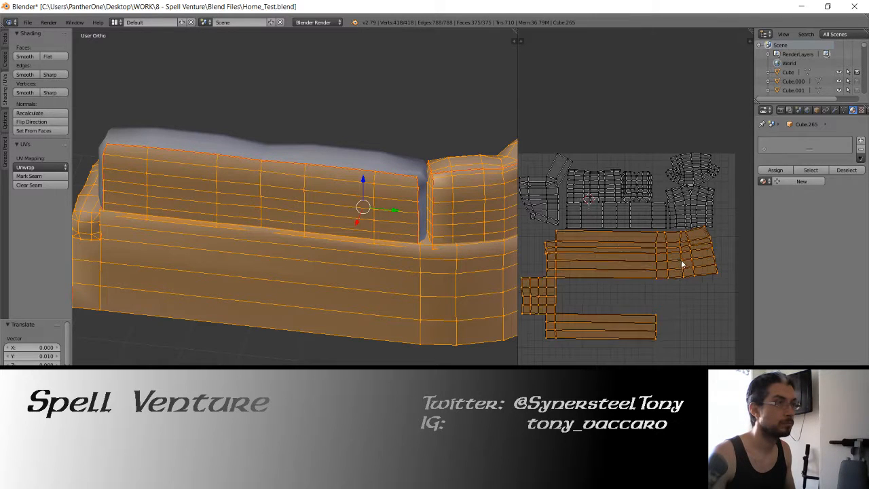
pyautogui.click(684, 263)
pyautogui.scroll(-1, 662, 241)
pyautogui.press('a')
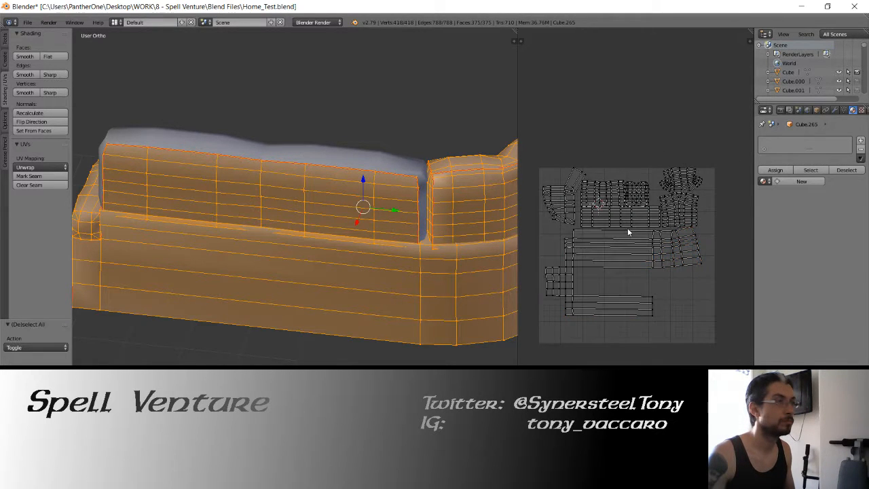
pyautogui.press('a')
pyautogui.press('g')
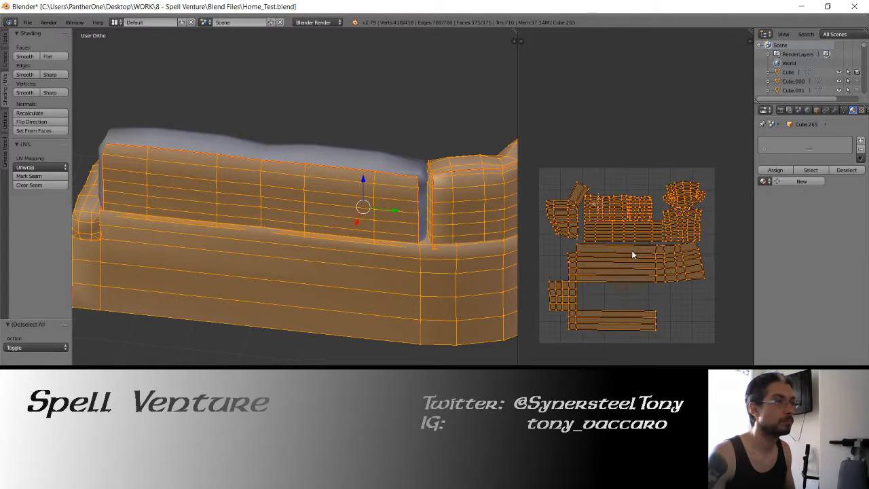
pyautogui.click(632, 250)
# Fit all UV islands inside the UV square by scaling about 1.104, shifting about 0.008 in X and -0.013 in Y, and rescaling about 0.992.
pyautogui.press('s')
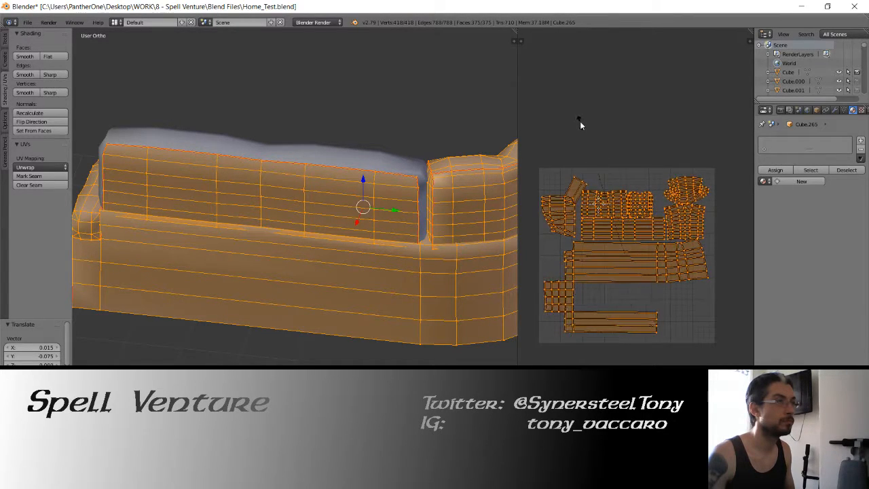
pyautogui.click(567, 77)
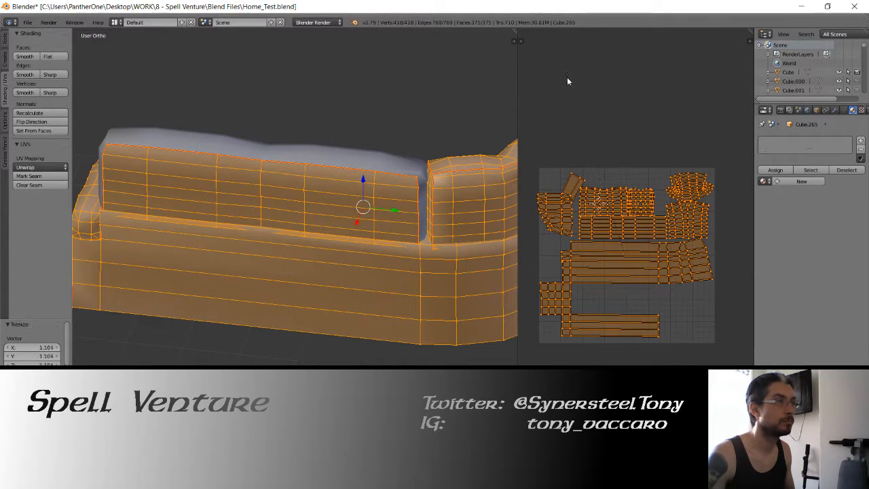
pyautogui.press('s')
pyautogui.click(591, 166)
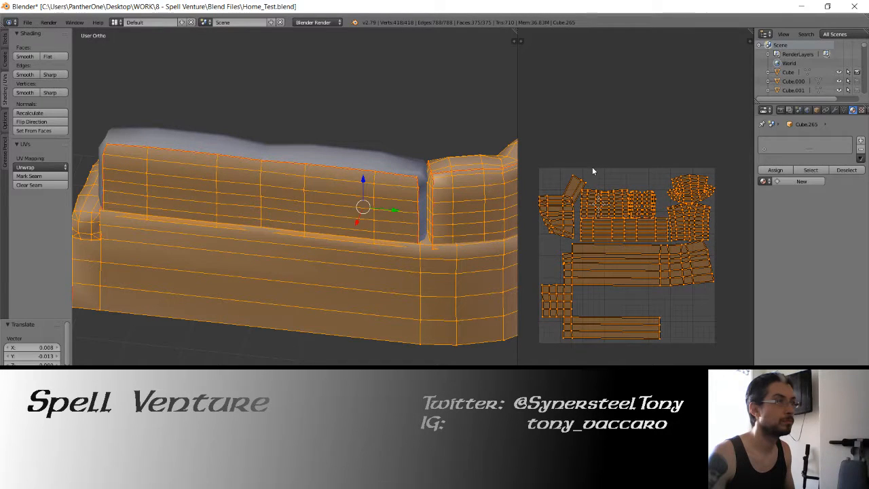
pyautogui.moveTo(571, 194); pyautogui.dragTo(582, 195, button='middle')
pyautogui.scroll(5, 582, 199)
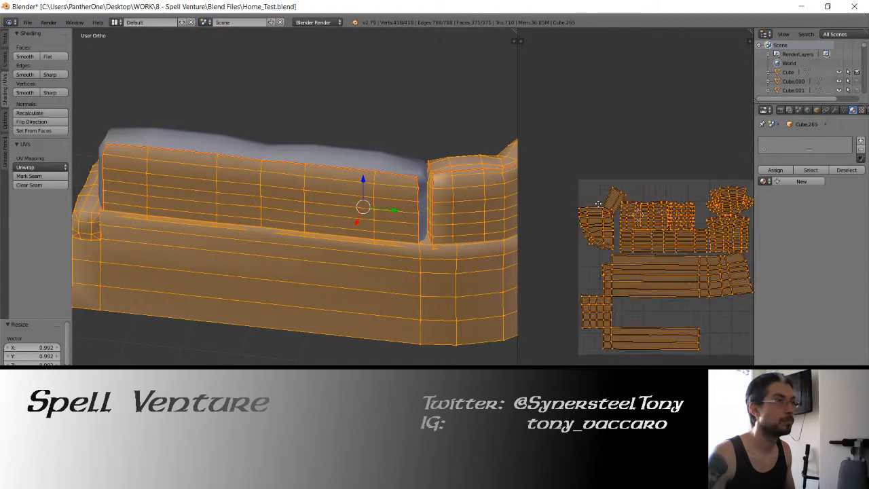
pyautogui.moveTo(626, 239); pyautogui.dragTo(744, 121, button='middle')
pyautogui.scroll(-3, 667, 233)
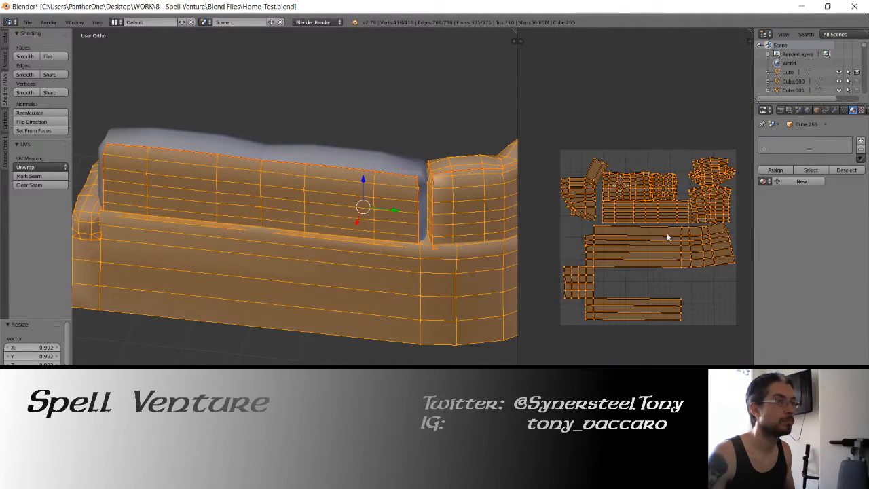
# Leave edit mode on the unwrapped sofa frame and save the file.
pyautogui.press('Tab')
pyautogui.moveTo(242, 211)
pyautogui.mouseDown(button='middle')
pyautogui.moveTo(317, 208)
pyautogui.moveTo(255, 211)
pyautogui.mouseUp(button='middle')
pyautogui.hotkey('ctrl', 's')
pyautogui.scroll(-2, 258, 212)
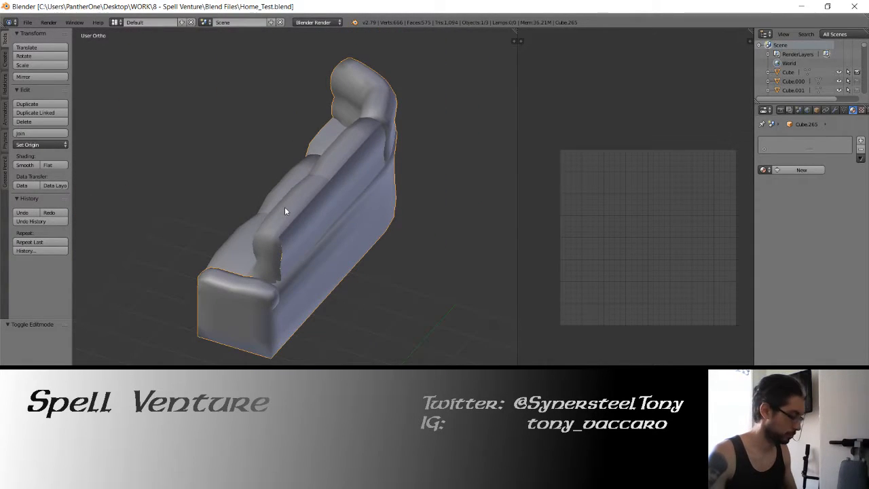
# Move the sofa frame to layer 4 and display layer 3 with the cushion pieces.
pyautogui.press('m')
pyautogui.press('4')
pyautogui.moveTo(230, 165); pyautogui.dragTo(335, 195, button='middle')
pyautogui.press('3')
# Try joining the two neighbouring cushion pieces into a single mesh and open it for editing.
pyautogui.rightClick(334, 195)
pyautogui.press('Tab')
pyautogui.scroll(1, 287, 208)
pyautogui.scroll(2, 287, 208)
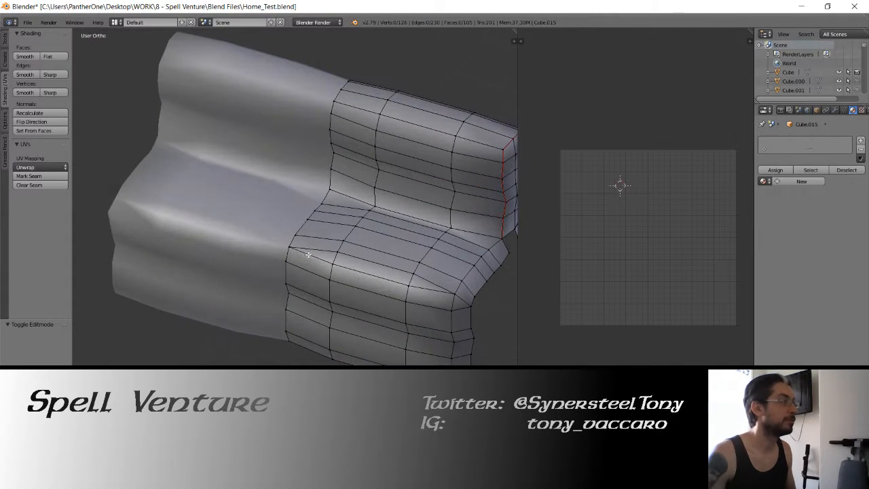
pyautogui.moveTo(308, 254); pyautogui.dragTo(313, 251, button='middle')
pyautogui.press('Tab')
pyautogui.keyDown('shift'); pyautogui.rightClick(296, 210); pyautogui.keyUp('shift')
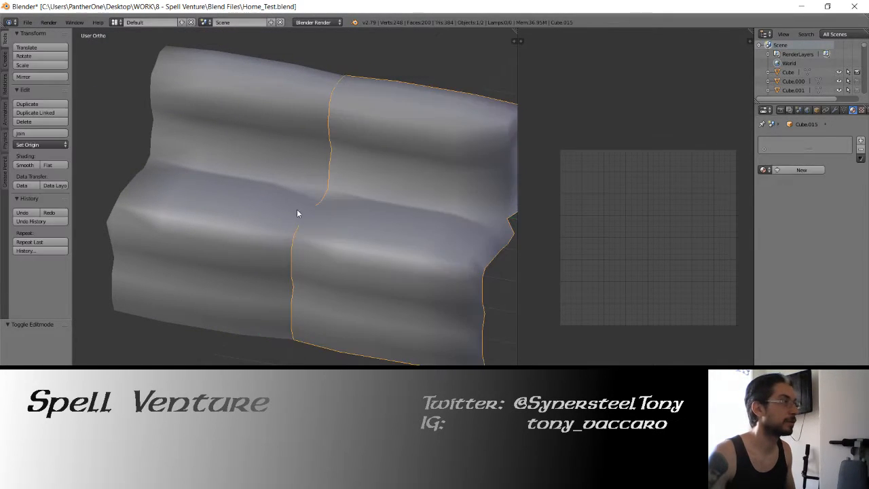
pyautogui.click(30, 139)
pyautogui.press('Tab')
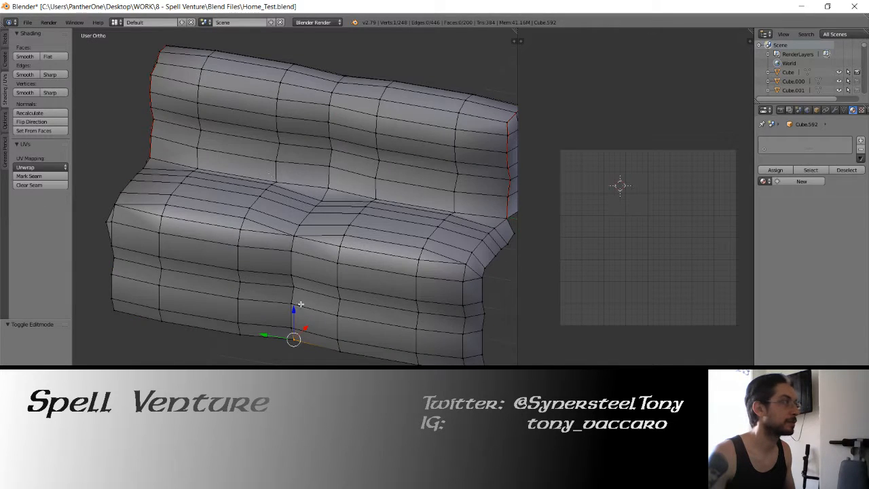
# Undo the join of the two cushion pieces.
pyautogui.press('z')
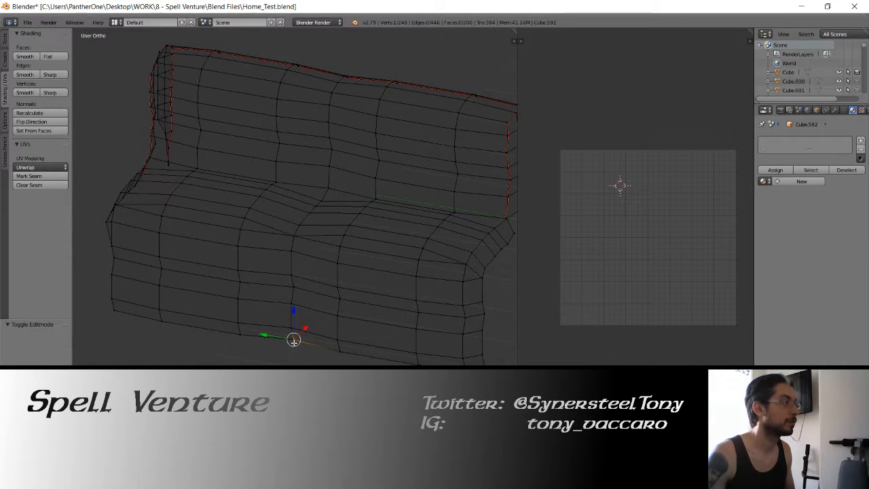
pyautogui.press('Tab')
pyautogui.hotkey('ctrl', 'z')
pyautogui.hotkey('ctrl', 'z')
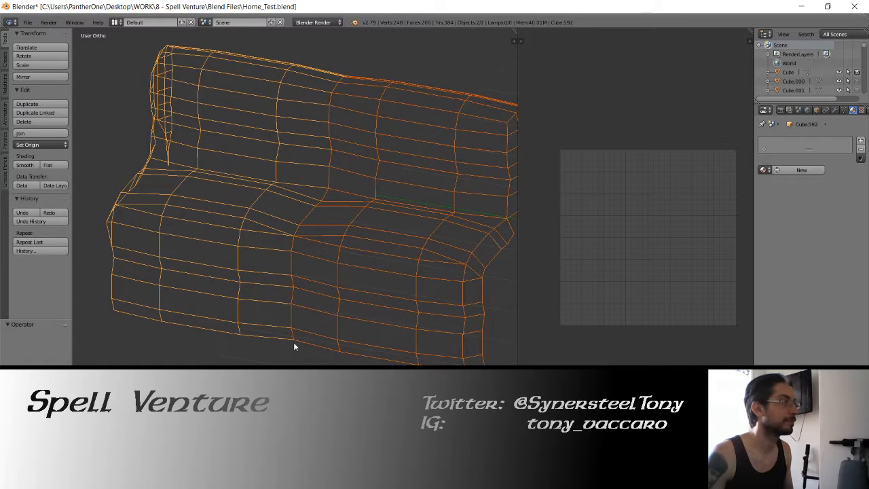
# Select the right cushion piece's vertices along the joint with its neighbour and pull them back along Y to open a narrow gap.
pyautogui.rightClick(312, 229)
pyautogui.press('Tab')
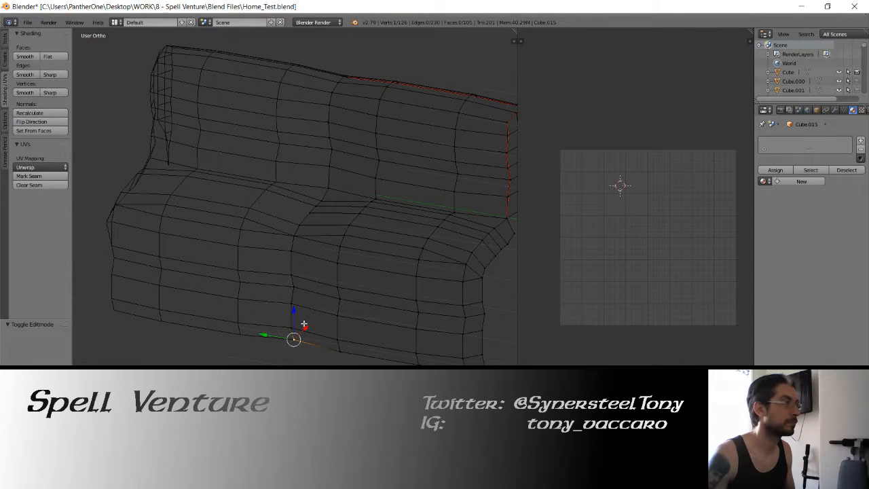
pyautogui.press('KP_3')
pyautogui.press('c')
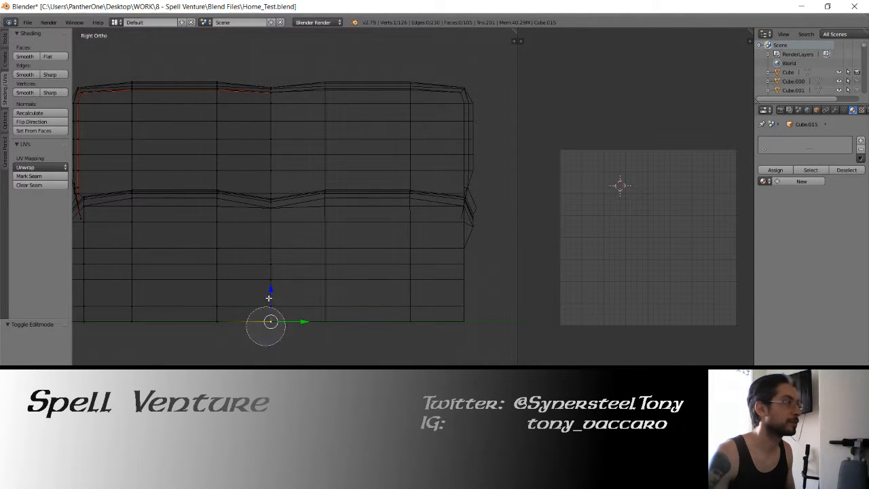
pyautogui.moveTo(268, 326); pyautogui.dragTo(273, 59)
pyautogui.rightClick(273, 58)
pyautogui.moveTo(258, 159); pyautogui.dragTo(449, 172, button='middle')
pyautogui.press('z')
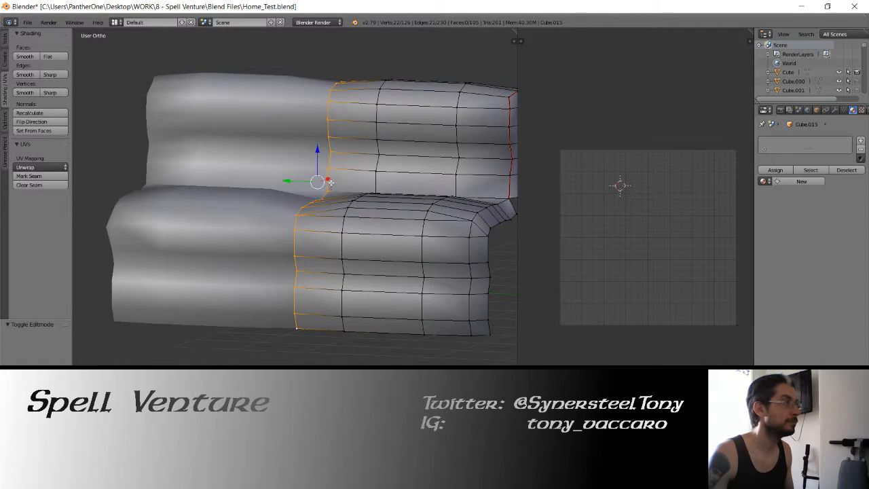
pyautogui.moveTo(311, 185); pyautogui.dragTo(325, 194, button='middle')
pyautogui.moveTo(284, 183); pyautogui.dragTo(318, 184)
pyautogui.press('Tab')
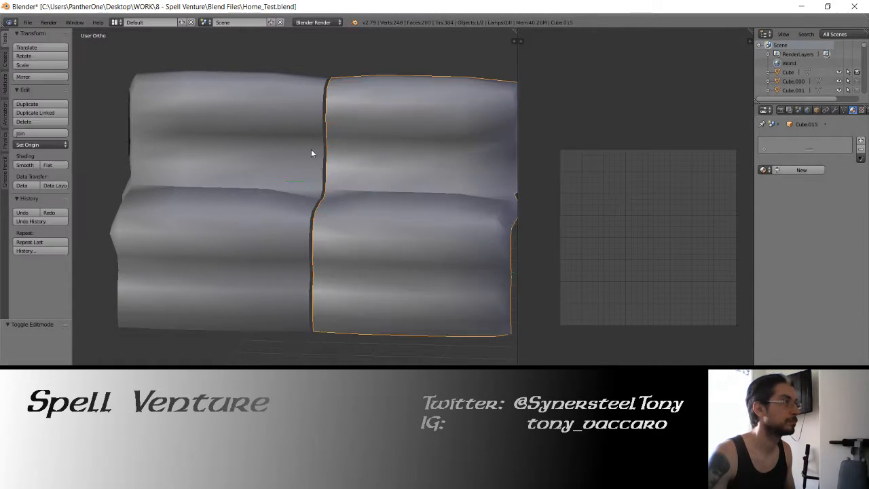
# Select the neighbouring cushion piece's vertices along the same joint and pull them back about 0.032 in Y.
pyautogui.rightClick(311, 149)
pyautogui.press('Tab')
pyautogui.press('z')
pyautogui.press('c')
pyautogui.moveTo(326, 79)
pyautogui.mouseDown()
pyautogui.moveTo(310, 194)
pyautogui.moveTo(317, 335)
pyautogui.mouseUp()
pyautogui.press('Escape')
pyautogui.press('z')
pyautogui.moveTo(286, 179)
pyautogui.mouseDown()
pyautogui.moveTo(268, 183)
pyautogui.moveTo(291, 175)
pyautogui.mouseUp()
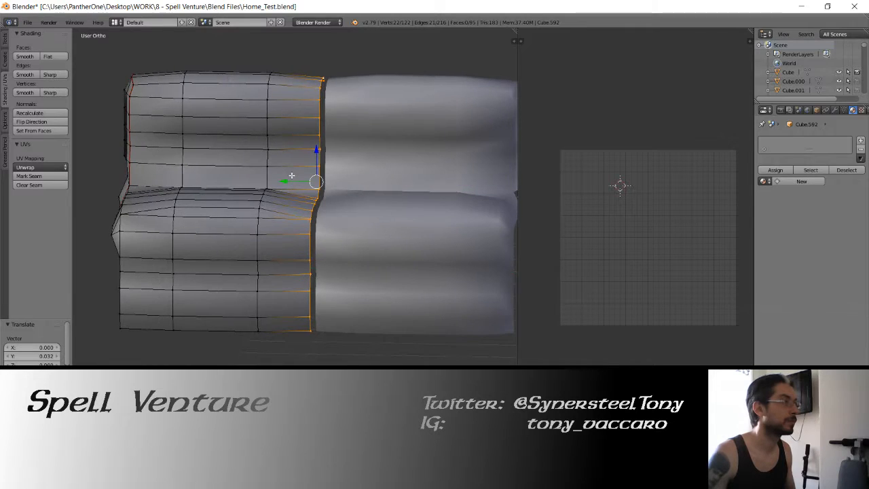
# Extrude the selected joint edge loop and move it about -0.045 in Y into the gap.
pyautogui.press('KP_3')
pyautogui.scroll(3, 293, 173)
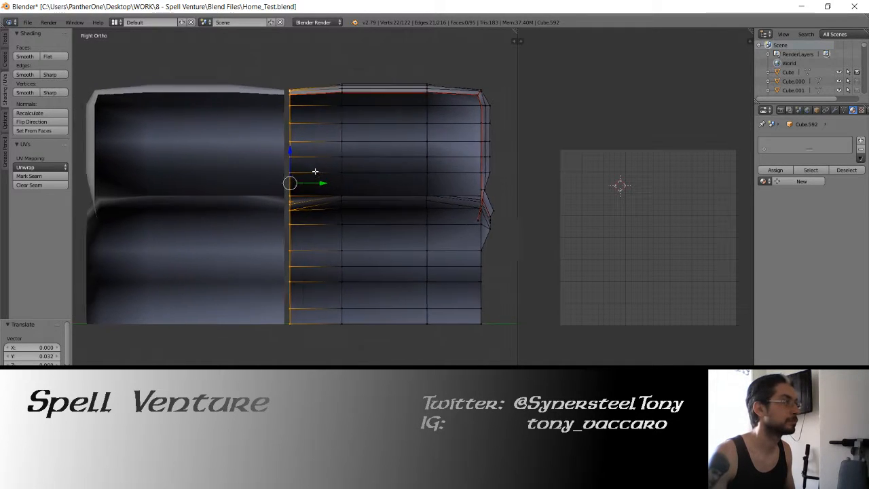
pyautogui.press('z')
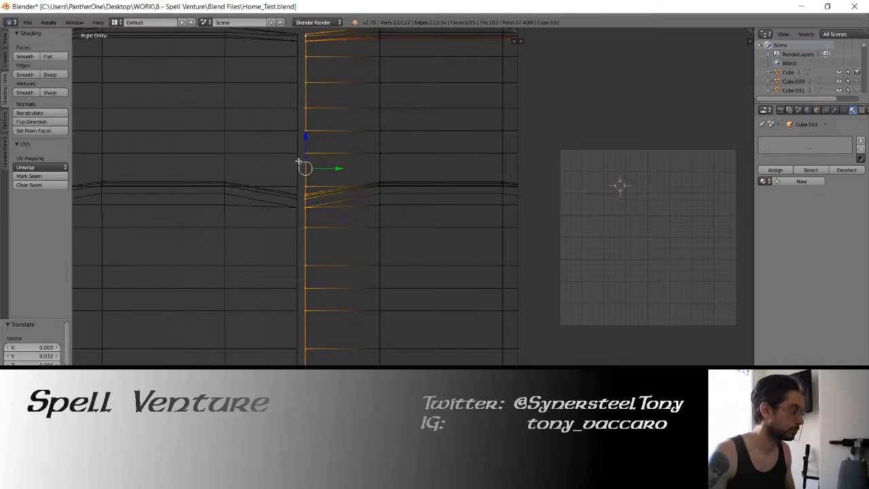
pyautogui.press('e')
pyautogui.rightClick(298, 162)
pyautogui.moveTo(341, 169); pyautogui.dragTo(336, 168)
# Try lowering the extruded edge loop slightly along Z, and undo the move.
pyautogui.press('KP_7')
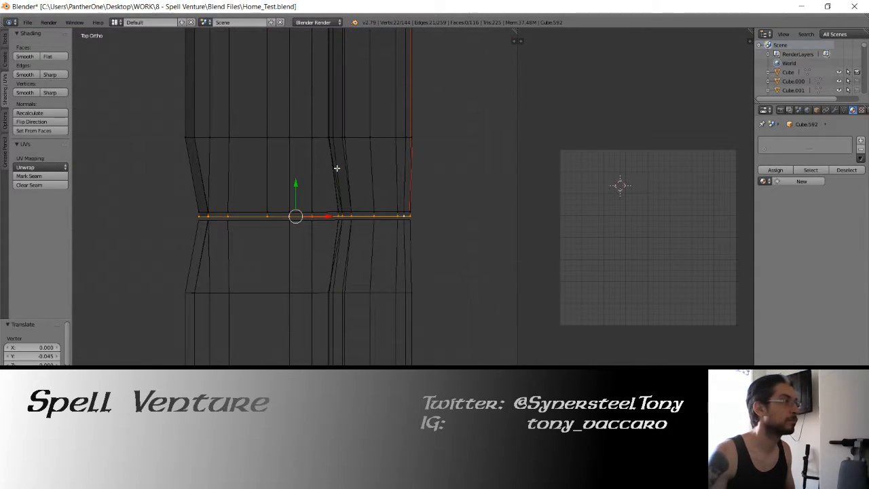
pyautogui.press('KP_1')
pyautogui.press('z')
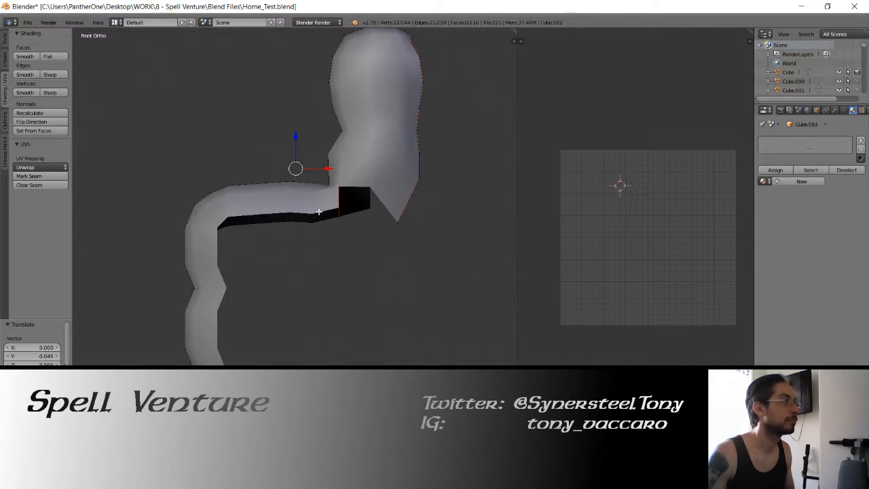
pyautogui.moveTo(247, 204); pyautogui.dragTo(318, 214, button='middle')
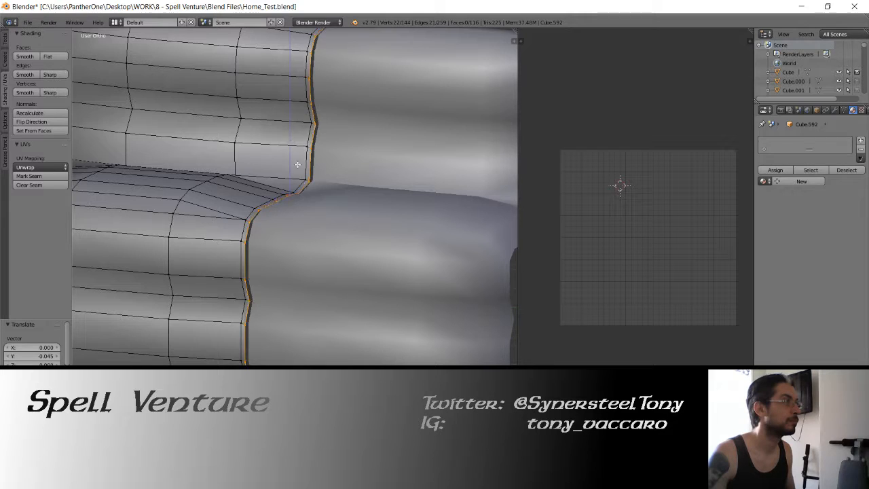
pyautogui.hotkey('ctrl', 'z')
pyautogui.moveTo(339, 187); pyautogui.dragTo(306, 186, button='middle')
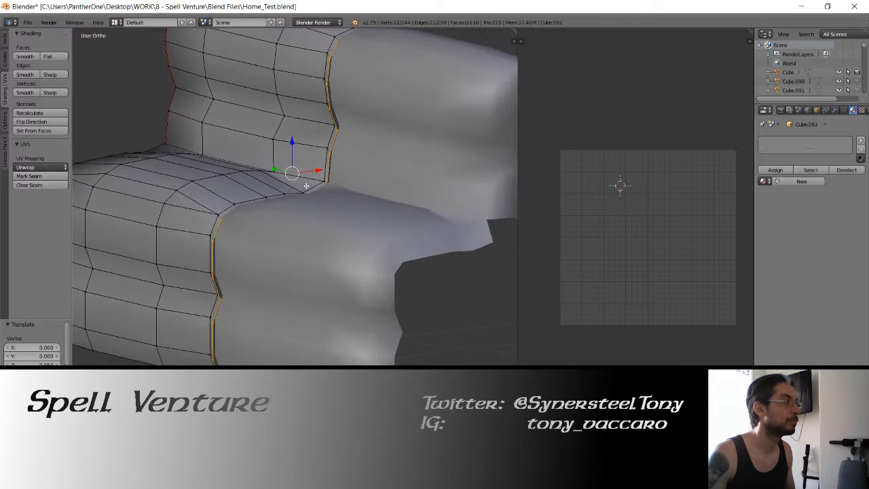
pyautogui.keyDown('shift'); pyautogui.rightClick(306, 186); pyautogui.keyUp('shift')
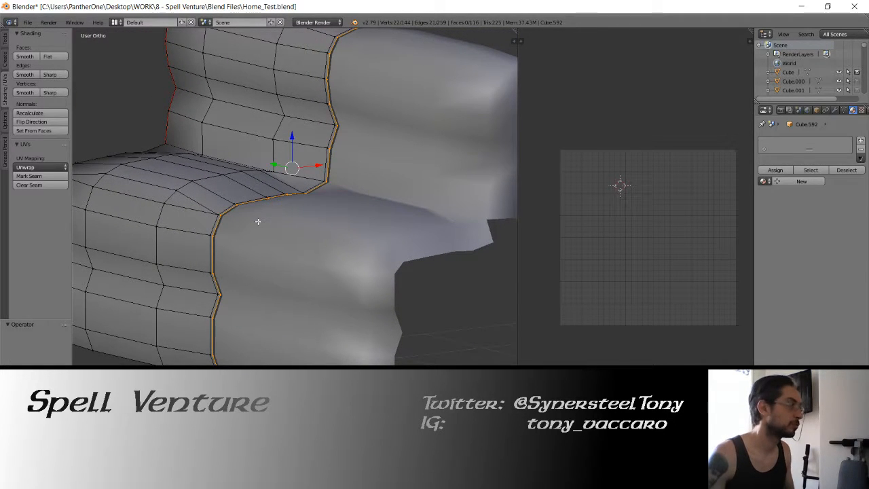
# Try shifting the whole extruded edge loop about 0.067 in X, and undo the move.
pyautogui.moveTo(258, 221); pyautogui.dragTo(330, 184, button='middle')
pyautogui.click(327, 180)
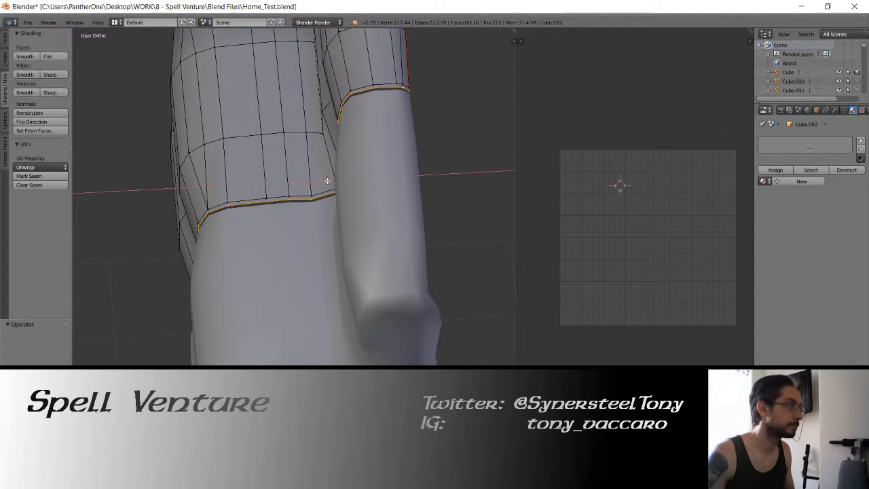
pyautogui.click(395, 181)
pyautogui.scroll(6, 312, 212)
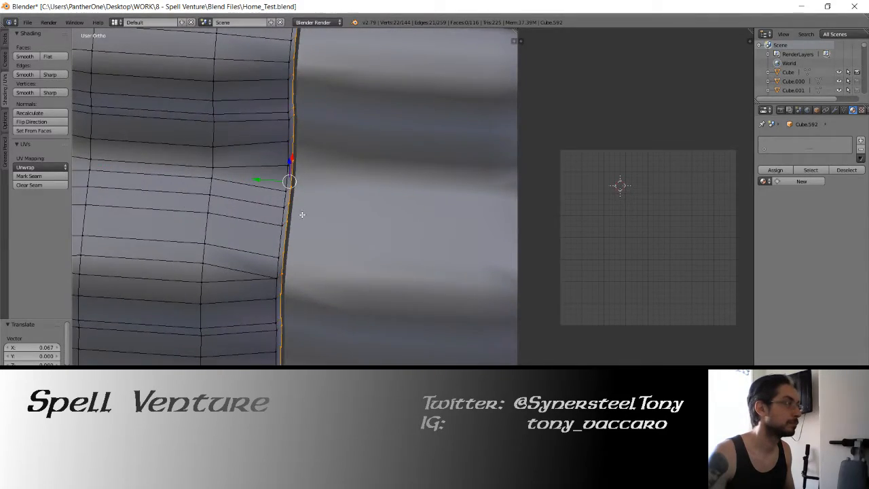
pyautogui.moveTo(302, 215); pyautogui.dragTo(249, 201, button='middle')
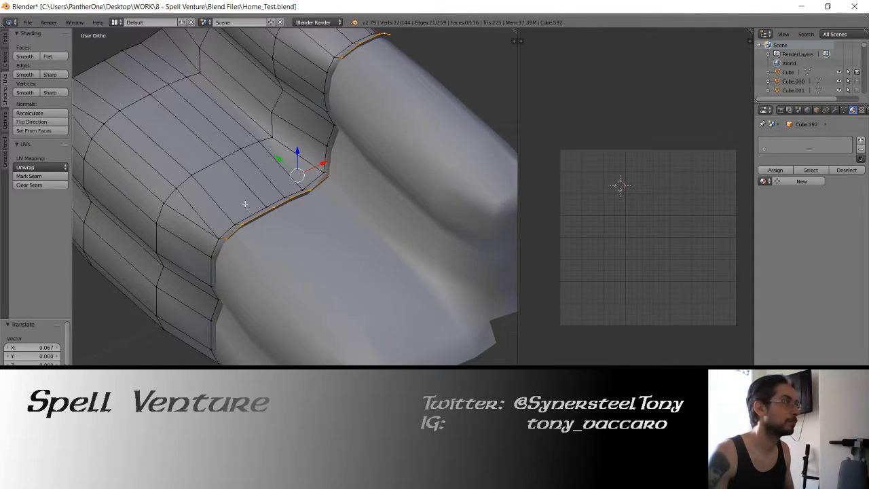
pyautogui.press('KP_7')
pyautogui.press('z')
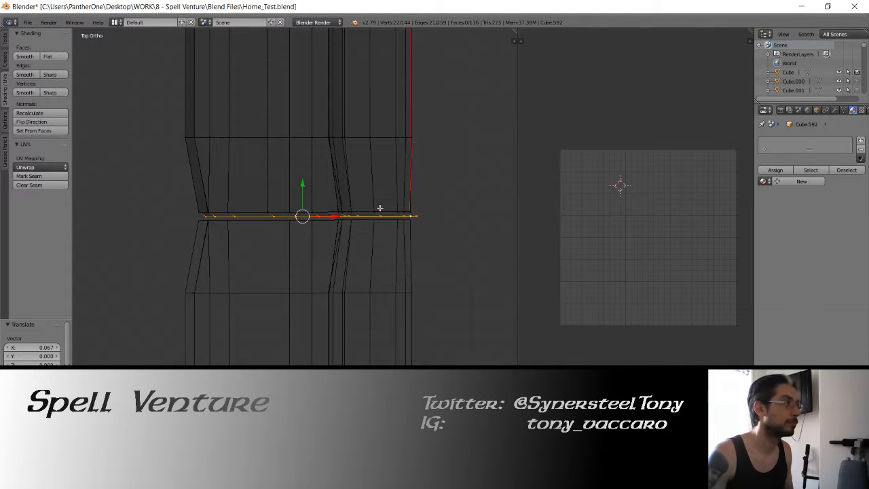
pyautogui.hotkey('ctrl', 'z')
# Limit the selection to the extruded edge's front-facing seat and backrest vertices and shift them about 0.055 in X.
pyautogui.press('c')
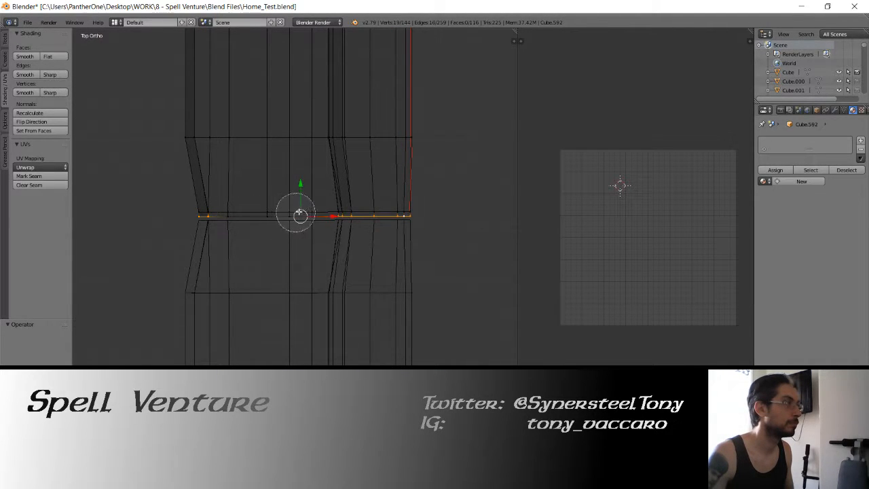
pyautogui.moveTo(423, 208); pyautogui.dragTo(369, 211, button='middle')
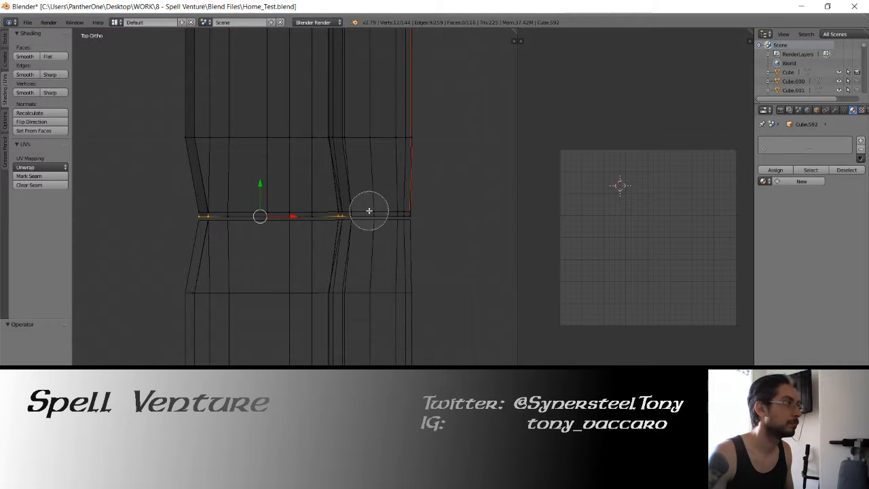
pyautogui.rightClick(369, 211)
pyautogui.moveTo(294, 216); pyautogui.dragTo(349, 218)
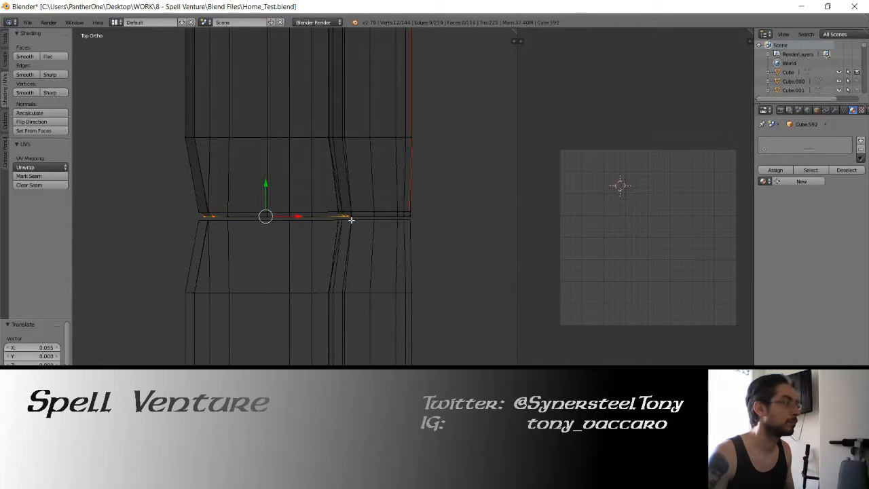
# Limit the selection to the extruded edge's upward-facing seat and backrest-top vertices and lower them along Z.
pyautogui.press('KP_1')
pyautogui.moveTo(265, 170)
pyautogui.mouseDown(button='middle')
pyautogui.moveTo(332, 204)
pyautogui.moveTo(305, 211)
pyautogui.moveTo(315, 213)
pyautogui.moveTo(339, 195)
pyautogui.moveTo(301, 166)
pyautogui.mouseUp(button='middle')
pyautogui.press('z')
pyautogui.rightClick(274, 238)
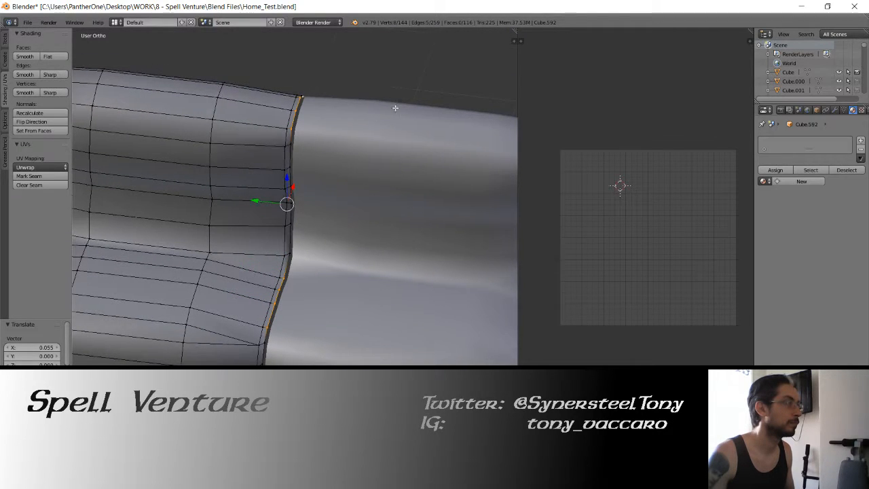
pyautogui.moveTo(304, 93); pyautogui.dragTo(349, 151, button='middle')
pyautogui.moveTo(284, 158); pyautogui.dragTo(288, 185)
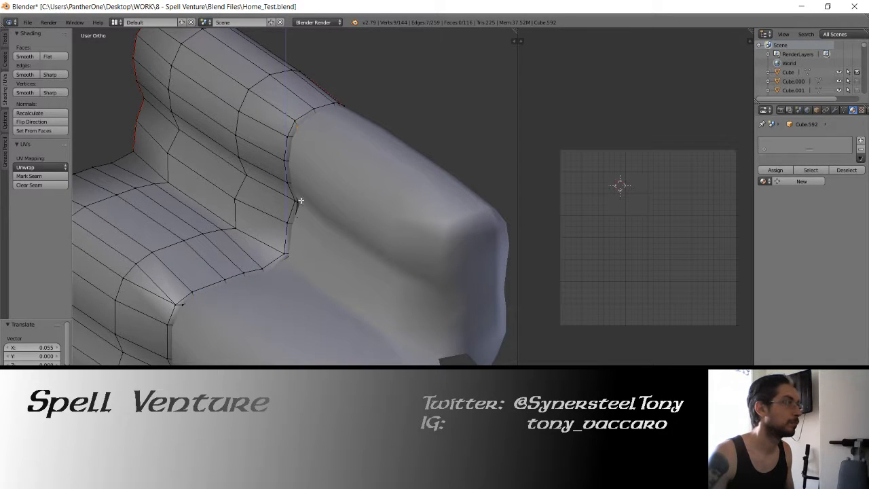
# Nudge the single joint-edge vertex at the seat's front corner and save over Home_Test.blend.
pyautogui.moveTo(209, 222); pyautogui.dragTo(250, 220, button='middle')
pyautogui.press('Tab')
pyautogui.press('Tab')
pyautogui.rightClick(248, 252)
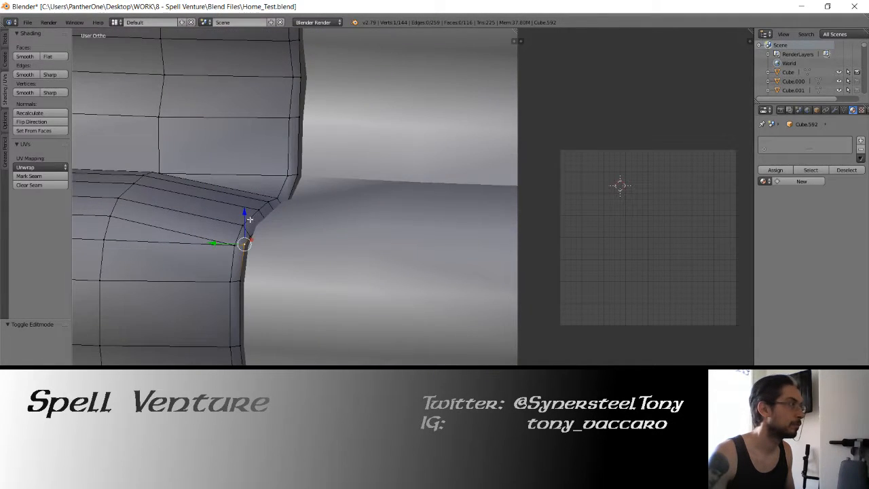
pyautogui.click(262, 257)
pyautogui.press('Tab')
pyautogui.hotkey('ctrl', 's')
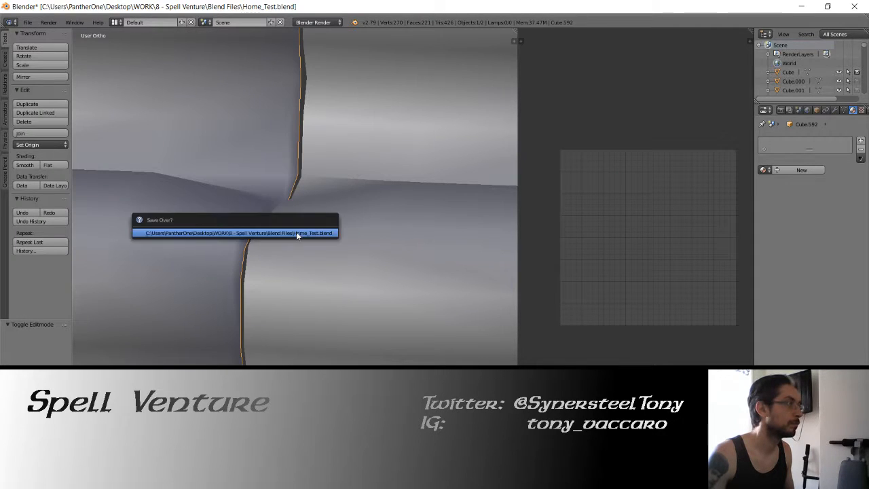
pyautogui.click(296, 232)
# Extrude the neighbouring cushion piece's joint edge loop and move it about 0.038 in Y into the gap.
pyautogui.moveTo(296, 232); pyautogui.dragTo(326, 202, button='middle')
pyautogui.rightClick(329, 200)
pyautogui.press('Tab')
pyautogui.moveTo(400, 197); pyautogui.dragTo(343, 189, button='middle')
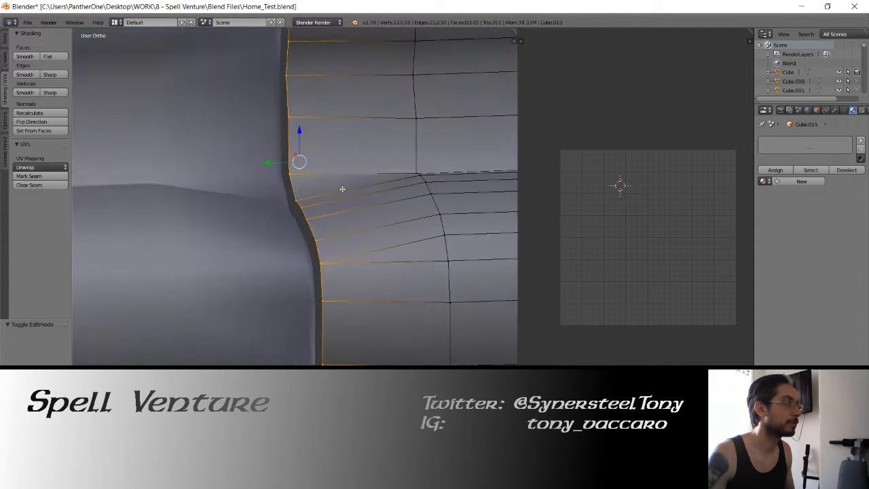
pyautogui.press('KP_3')
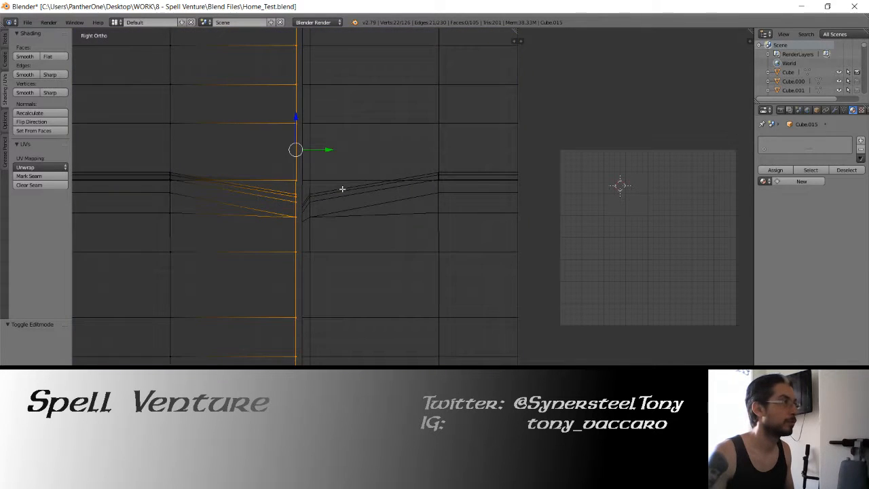
pyautogui.press('e')
pyautogui.rightClick(274, 164)
pyautogui.keyDown('shift'); pyautogui.moveTo(326, 150); pyautogui.dragTo(397, 153); pyautogui.keyUp('shift')
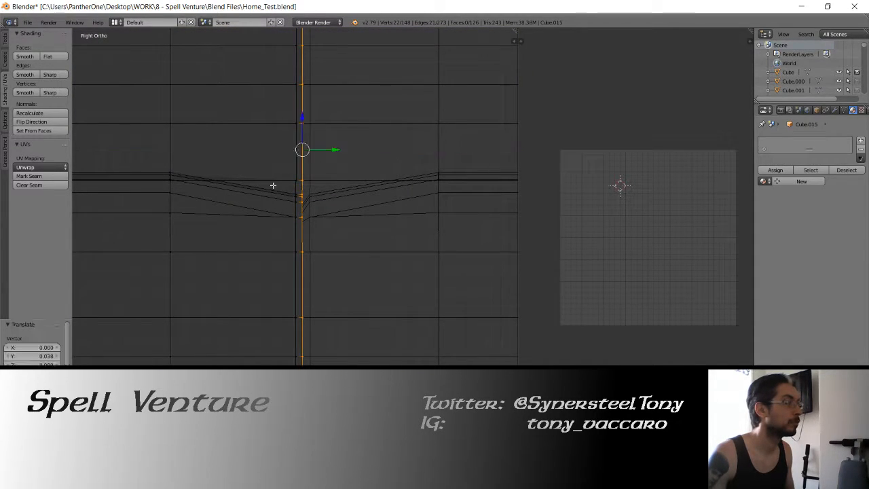
# Limit the selection to the new edge's front-facing seat and backrest vertices and shift them about 0.056 in X.
pyautogui.press('z')
pyautogui.moveTo(211, 178)
pyautogui.mouseDown(button='middle')
pyautogui.moveTo(388, 227)
pyautogui.moveTo(381, 229)
pyautogui.mouseUp(button='middle')
pyautogui.scroll(-3, 380, 230)
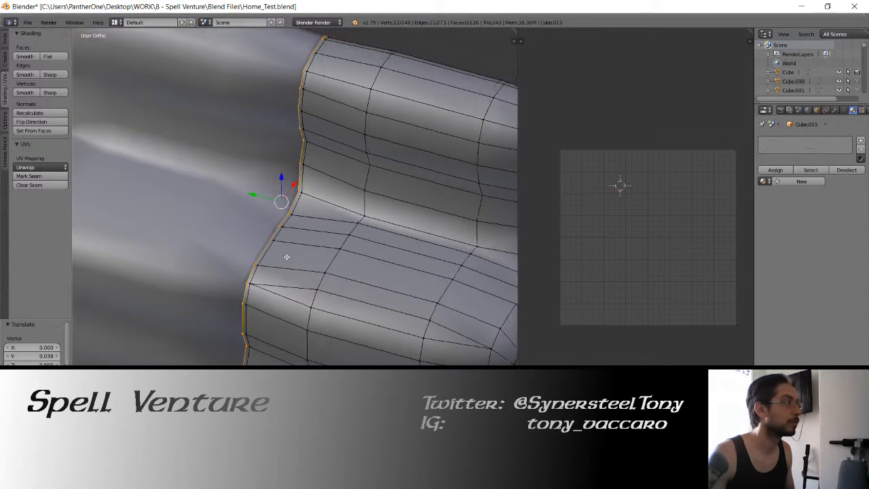
pyautogui.moveTo(287, 256)
pyautogui.mouseDown(button='middle')
pyautogui.moveTo(240, 274)
pyautogui.moveTo(231, 251)
pyautogui.moveTo(292, 214)
pyautogui.moveTo(316, 158)
pyautogui.moveTo(314, 110)
pyautogui.moveTo(363, 92)
pyautogui.mouseUp(button='middle')
pyautogui.press('c')
pyautogui.rightClick(383, 88)
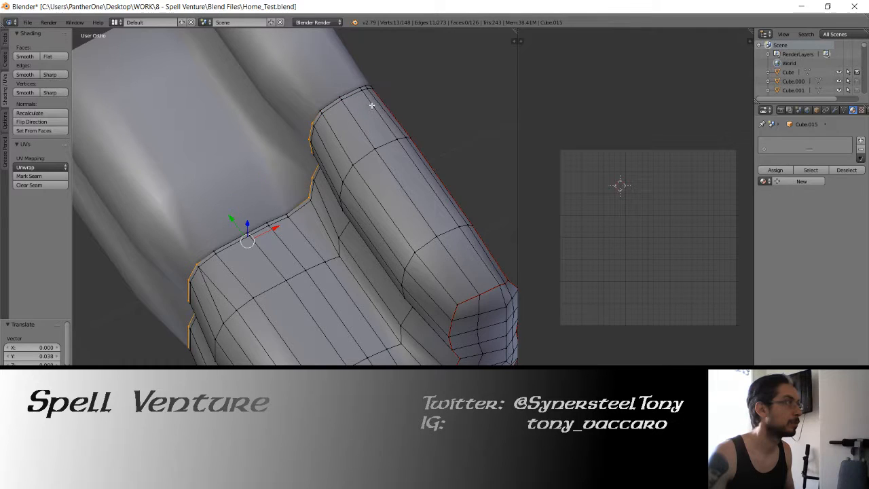
pyautogui.click(328, 211)
pyautogui.moveTo(231, 271); pyautogui.dragTo(298, 274, button='middle')
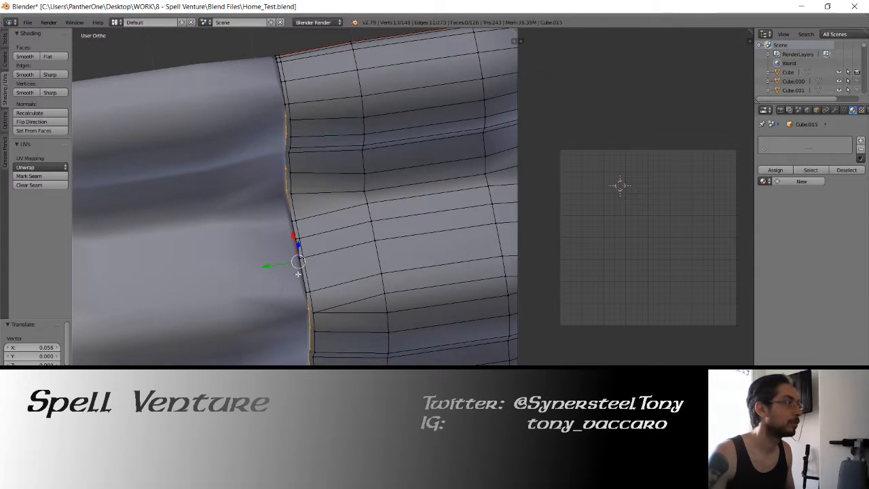
# Select the new edge's upward-facing vertices along the seat and backrest top and lower them along Z.
pyautogui.rightClick(305, 293)
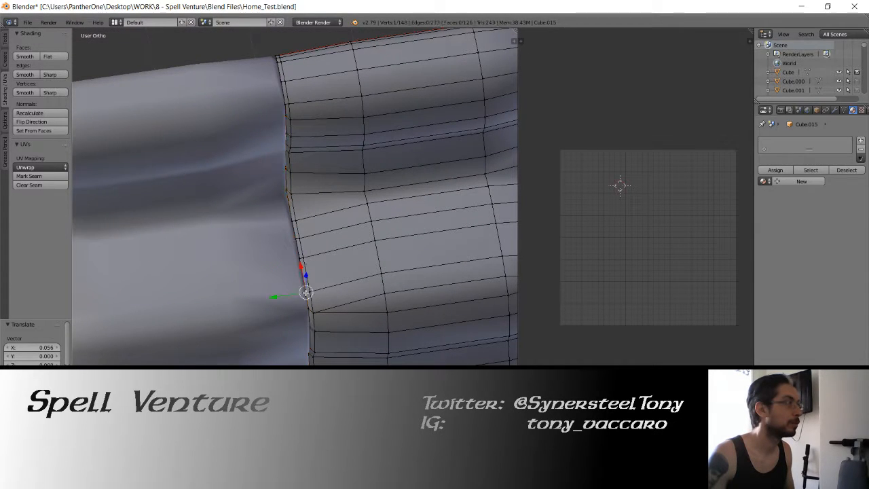
pyautogui.keyDown('ctrl'); pyautogui.rightClick(291, 220); pyautogui.keyUp('ctrl')
pyautogui.moveTo(328, 231); pyautogui.dragTo(272, 262, button='middle')
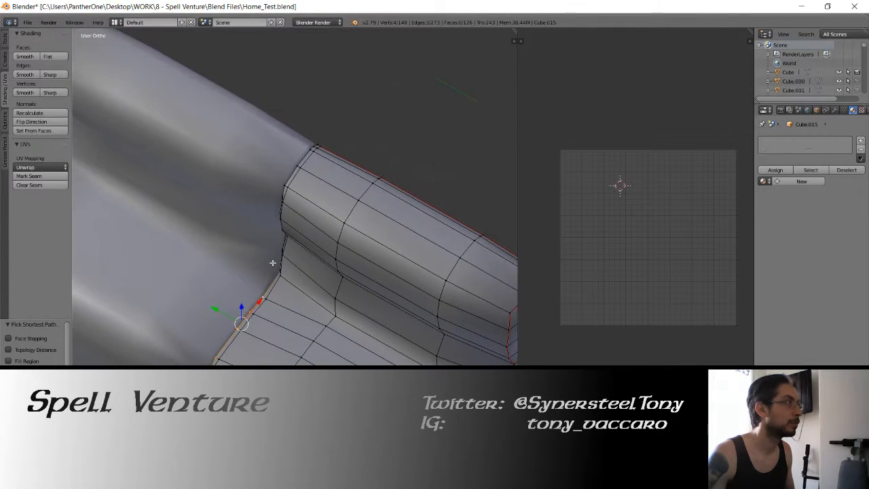
pyautogui.keyDown('ctrl'); pyautogui.rightClick(282, 182); pyautogui.keyUp('ctrl')
pyautogui.moveTo(319, 142); pyautogui.dragTo(325, 202, button='middle')
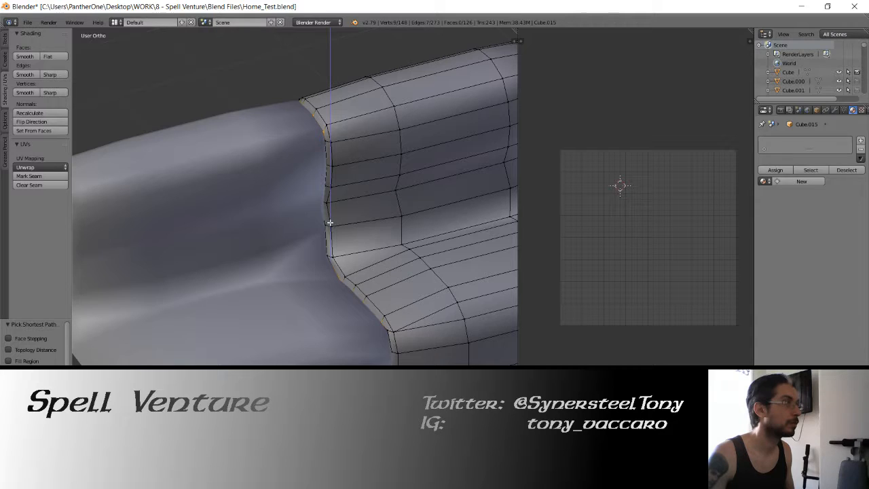
pyautogui.click(330, 215)
pyautogui.moveTo(355, 229); pyautogui.dragTo(249, 229, button='middle')
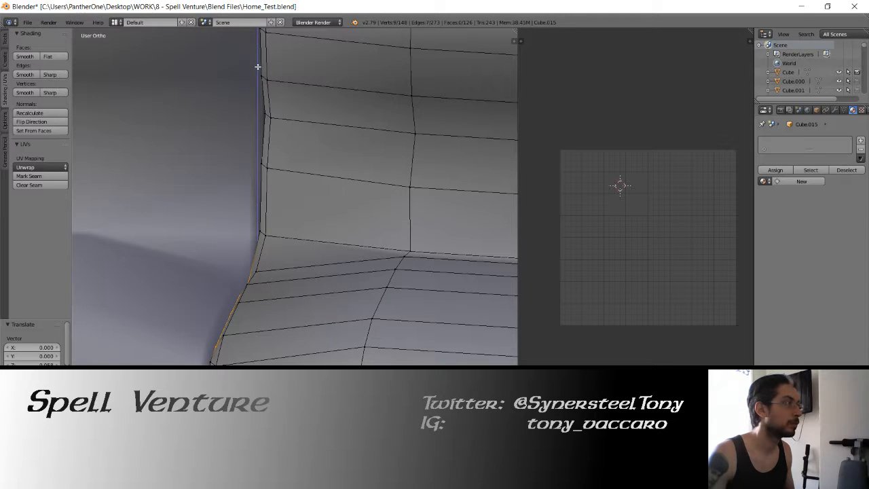
pyautogui.moveTo(259, 69); pyautogui.dragTo(305, 157, button='middle')
# Lower the single joint-edge vertex near the top of the backrest slightly along Z.
pyautogui.rightClick(302, 123)
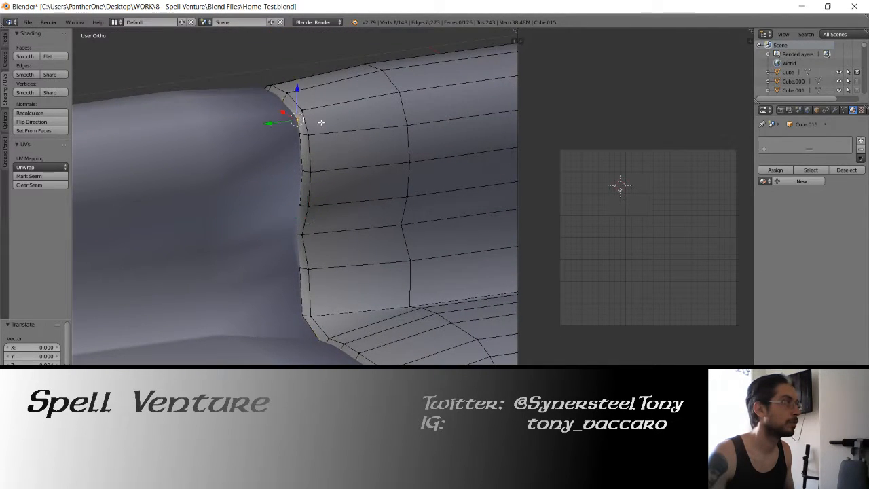
pyautogui.moveTo(302, 123); pyautogui.dragTo(309, 131, button='middle')
pyautogui.press('KP_Decimal')
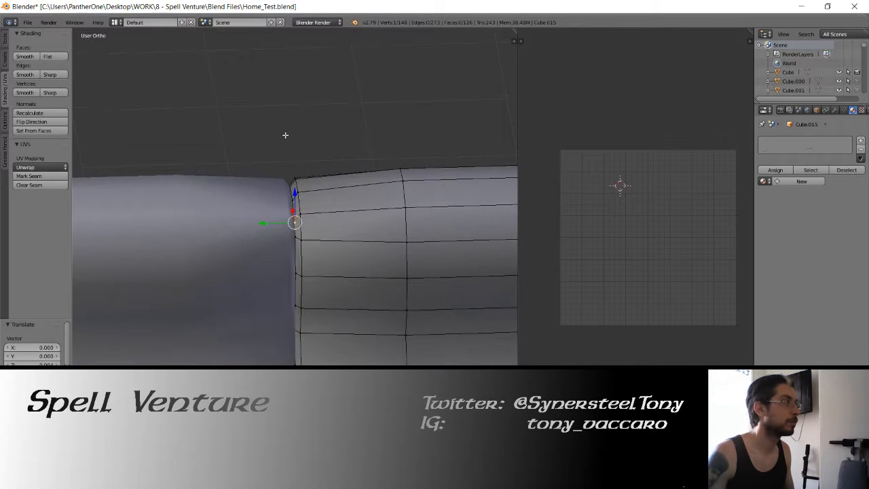
pyautogui.scroll(5, 277, 221)
pyautogui.moveTo(269, 225); pyautogui.dragTo(305, 221, button='middle')
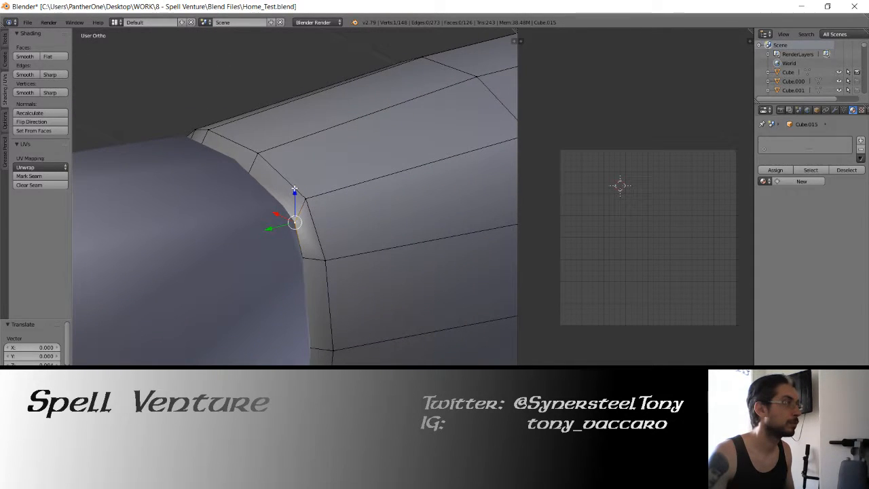
pyautogui.press('g')
pyautogui.press('z')
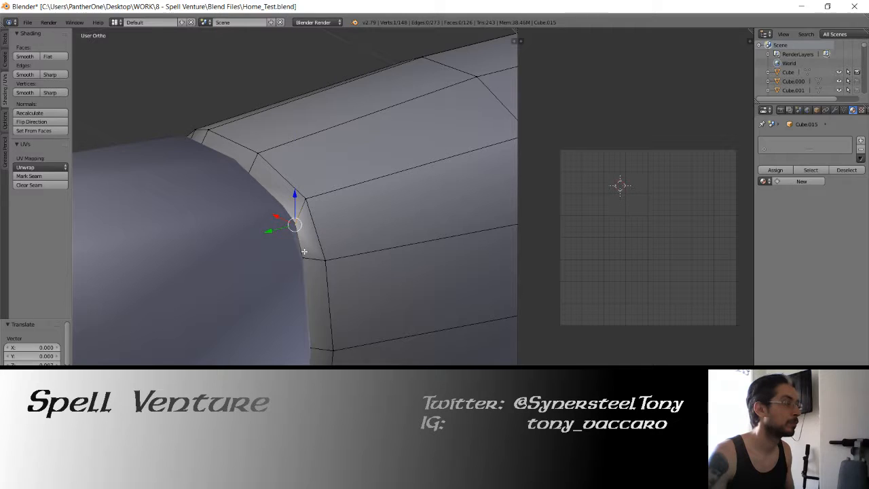
# Check the finished joint on both cushion pieces and save over Home_Test.blend.
pyautogui.press('Tab')
pyautogui.moveTo(314, 234); pyautogui.dragTo(241, 217, button='middle')
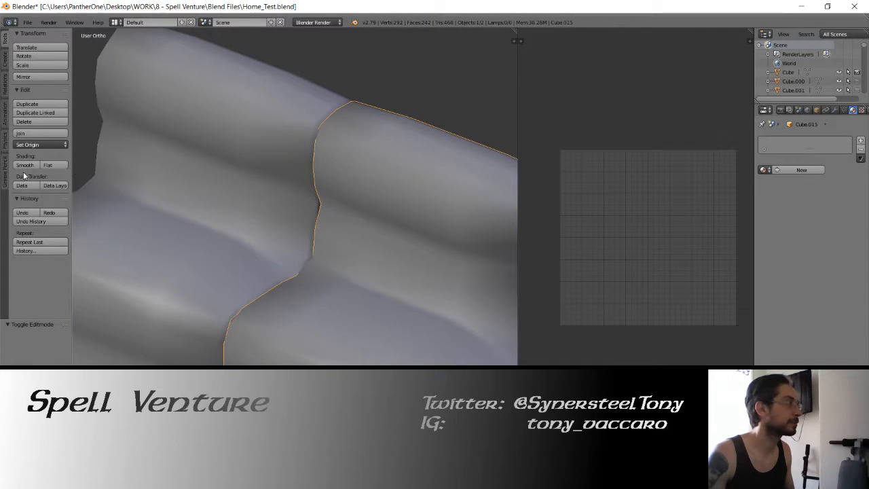
pyautogui.press('Tab')
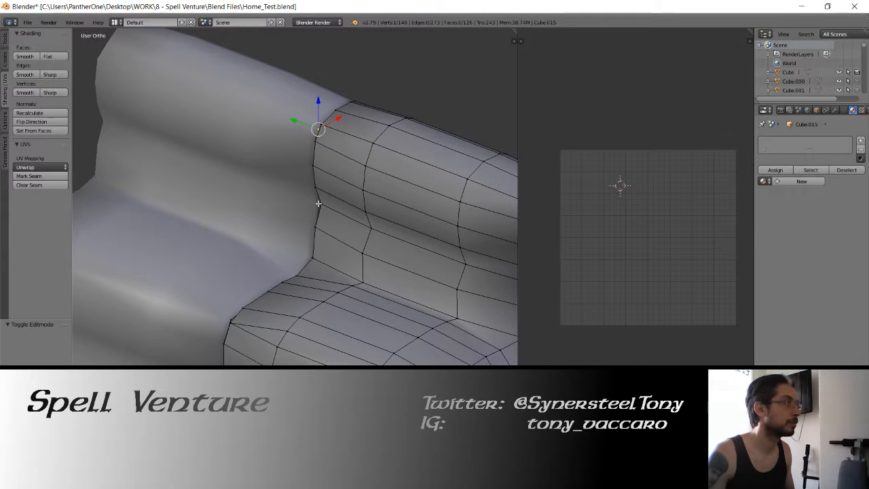
pyautogui.press('Tab')
pyautogui.rightClick(315, 204)
pyautogui.press('Tab')
pyautogui.moveTo(267, 196)
pyautogui.mouseDown(button='middle')
pyautogui.moveTo(311, 176)
pyautogui.moveTo(254, 186)
pyautogui.moveTo(346, 169)
pyautogui.moveTo(293, 192)
pyautogui.moveTo(251, 231)
pyautogui.moveTo(257, 144)
pyautogui.moveTo(253, 215)
pyautogui.moveTo(233, 181)
pyautogui.moveTo(268, 201)
pyautogui.mouseUp(button='middle')
pyautogui.scroll(4, 333, 207)
pyautogui.press('Tab')
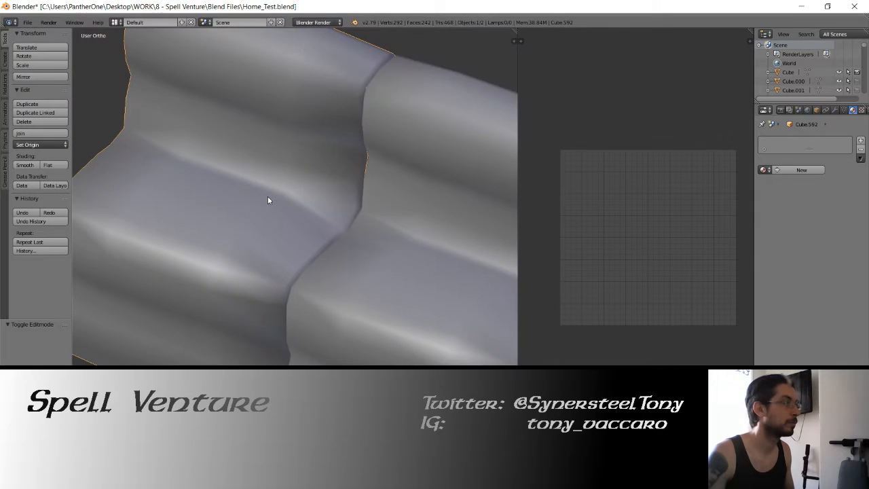
pyautogui.hotkey('ctrl', 's')
pyautogui.click(267, 197)
# Join the two cushion pieces into one object and set its origin to the geometry.
pyautogui.press('Tab')
pyautogui.scroll(-2, 262, 222)
pyautogui.press('Tab')
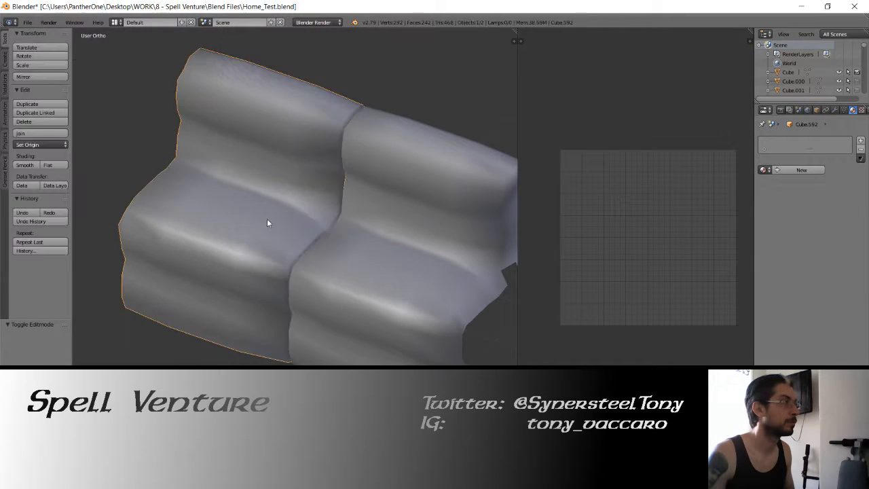
pyautogui.press('Tab')
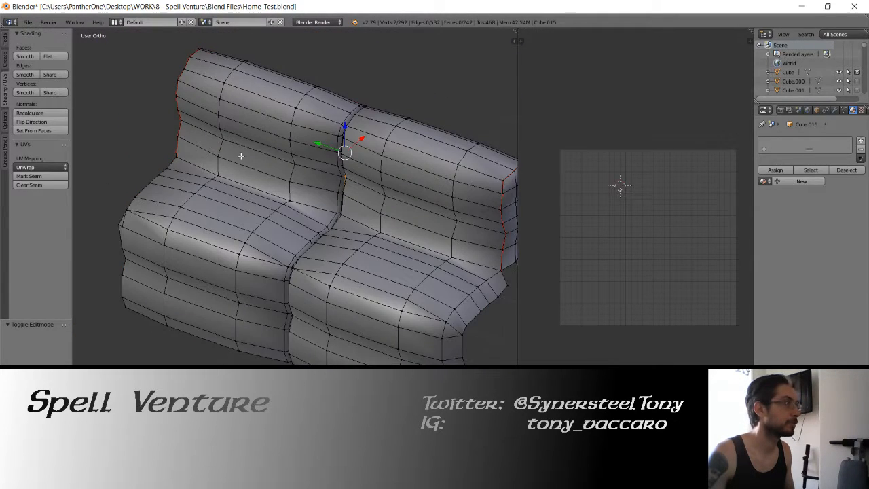
pyautogui.press('Tab')
pyautogui.click(37, 145)
pyautogui.click(41, 167)
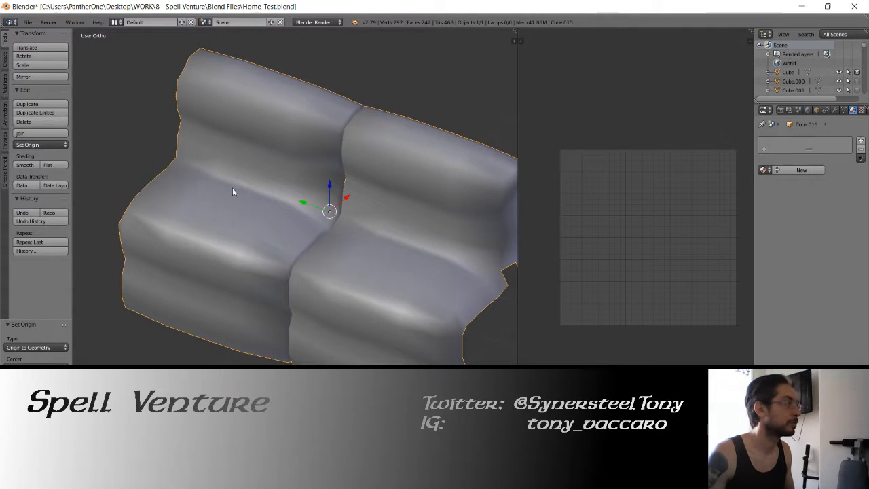
# Inspect the joined cushion mesh, and undo the origin change and the join.
pyautogui.moveTo(233, 189)
pyautogui.mouseDown(button='middle')
pyautogui.moveTo(337, 198)
pyautogui.moveTo(278, 196)
pyautogui.moveTo(264, 218)
pyautogui.moveTo(246, 219)
pyautogui.mouseUp(button='middle')
pyautogui.press('Tab')
pyautogui.press('Tab')
pyautogui.press('Tab')
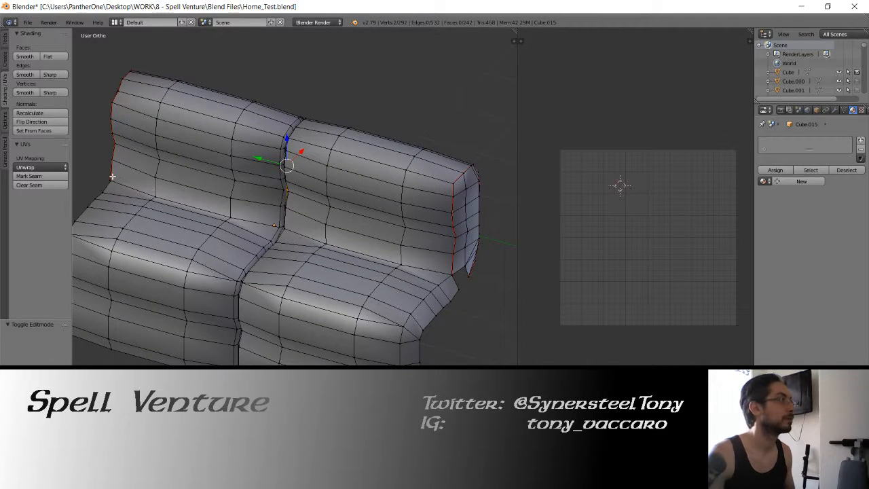
pyautogui.press('Tab')
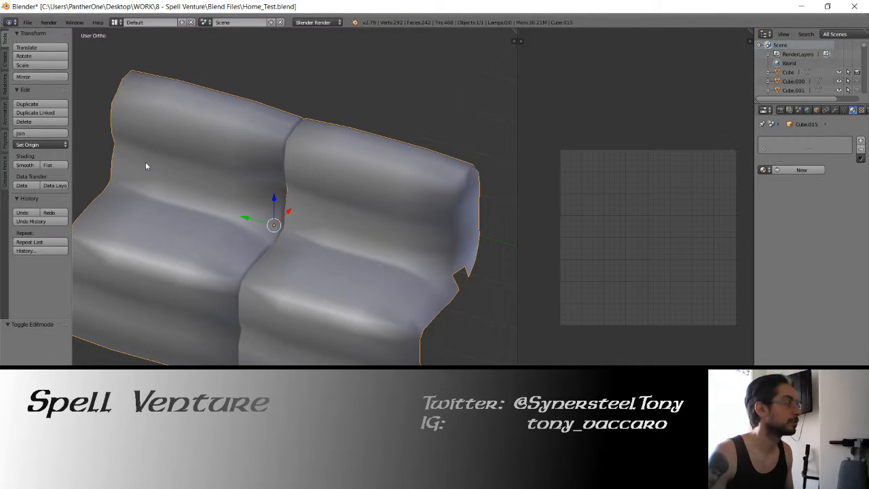
pyautogui.hotkey('ctrl', 'space')
pyautogui.hotkey('ctrl', 'z')
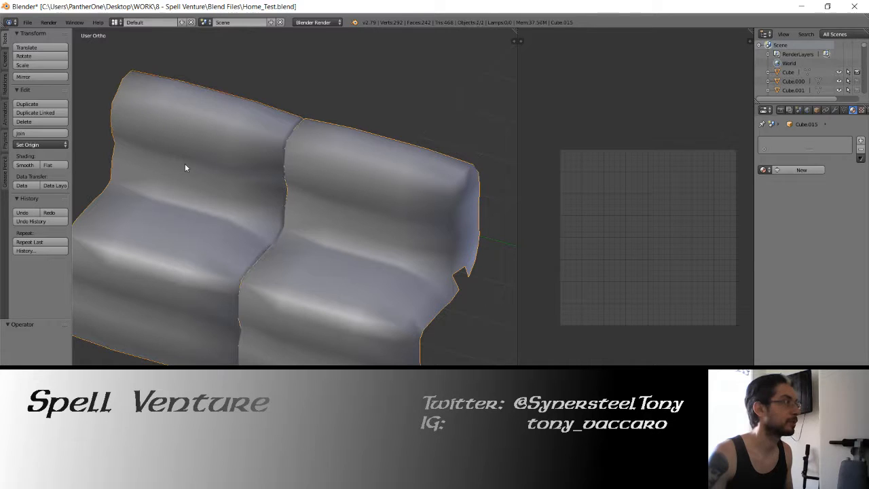
# On the end cushion piece, select the shortest edge path along the crease where the backrest meets the seat.
pyautogui.rightClick(184, 164)
pyautogui.rightClick(321, 243)
pyautogui.keyDown('shift'); pyautogui.moveTo(284, 228); pyautogui.dragTo(228, 207, button='middle'); pyautogui.keyUp('shift')
pyautogui.press('Tab')
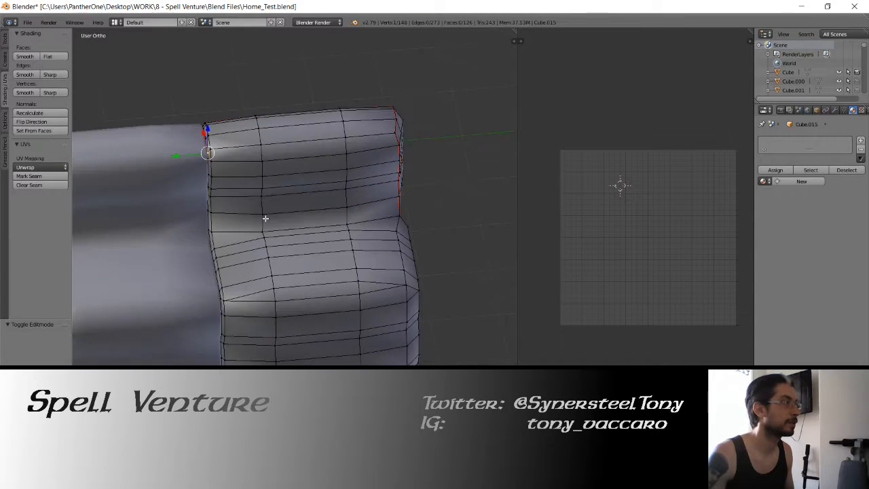
pyautogui.scroll(2, 254, 221)
pyautogui.click(170, 233)
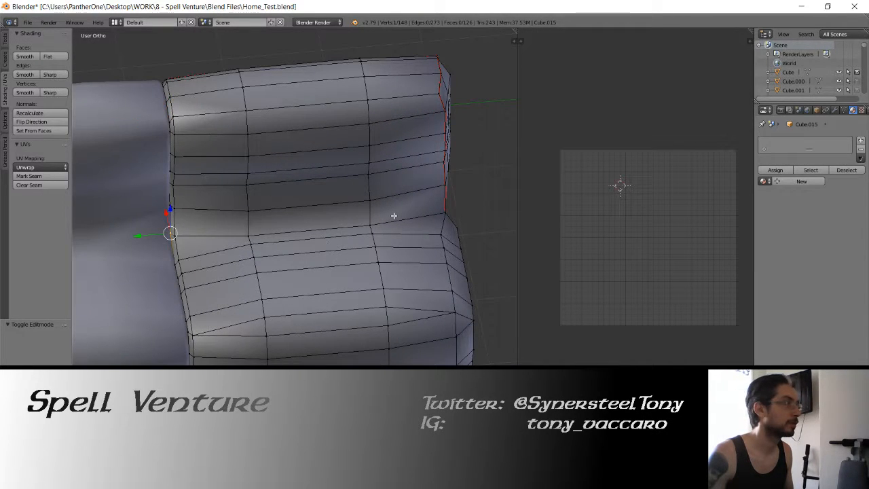
pyautogui.keyDown('ctrl'); pyautogui.click(448, 211); pyautogui.keyUp('ctrl')
pyautogui.moveTo(447, 211); pyautogui.dragTo(340, 179, button='middle')
pyautogui.scroll(-2, 384, 194)
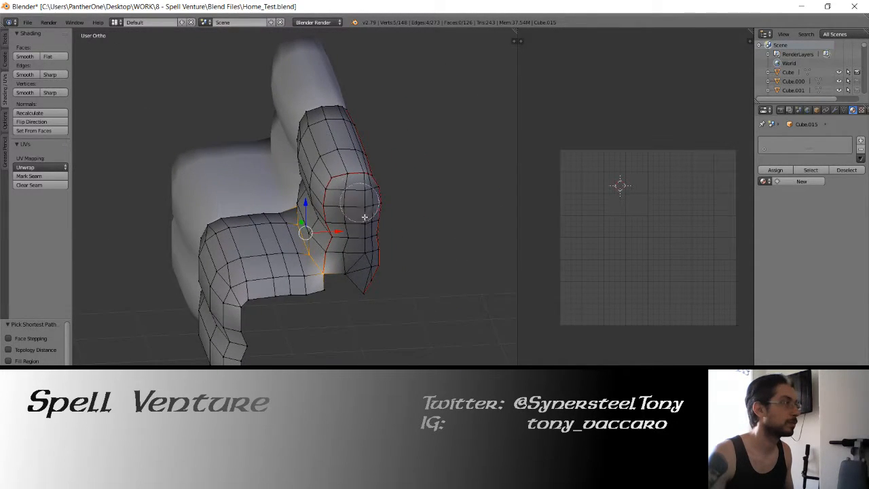
# Extend the selection with circle select to cover the entire backrest and its end side above the crease.
pyautogui.press('c')
pyautogui.moveTo(368, 287)
pyautogui.mouseDown()
pyautogui.moveTo(363, 197)
pyautogui.moveTo(316, 107)
pyautogui.moveTo(333, 177)
pyautogui.moveTo(299, 160)
pyautogui.moveTo(333, 248)
pyautogui.moveTo(355, 275)
pyautogui.mouseUp()
pyautogui.rightClick(356, 275)
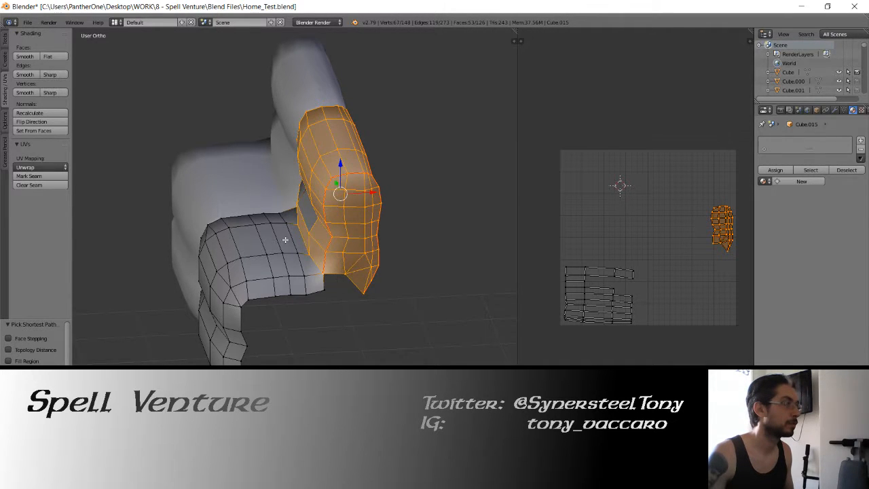
pyautogui.moveTo(285, 241); pyautogui.dragTo(393, 231, button='middle')
pyautogui.press('c')
pyautogui.moveTo(329, 197); pyautogui.dragTo(240, 193)
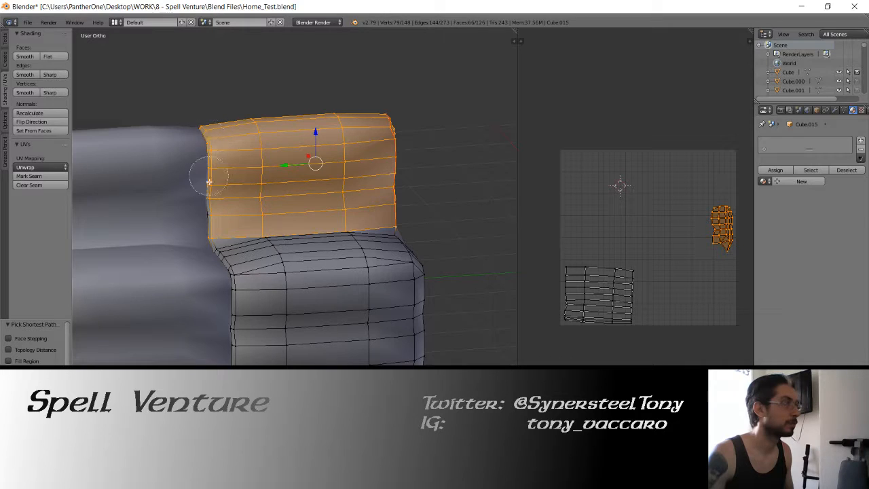
pyautogui.click(208, 214)
pyautogui.rightClick(207, 205)
# Separate the selected backrest faces from the seat into their own object.
pyautogui.press('z')
pyautogui.moveTo(368, 184)
pyautogui.mouseDown(button='middle')
pyautogui.moveTo(269, 190)
pyautogui.moveTo(304, 191)
pyautogui.moveTo(268, 208)
pyautogui.moveTo(276, 249)
pyautogui.moveTo(300, 251)
pyautogui.moveTo(263, 235)
pyautogui.mouseUp(button='middle')
pyautogui.press('z')
pyautogui.press('p')
pyautogui.click(285, 189)
pyautogui.press('Tab')
# Select the lower front edge of the separated backrest and lower it along Z into the seat.
pyautogui.scroll(3, 262, 235)
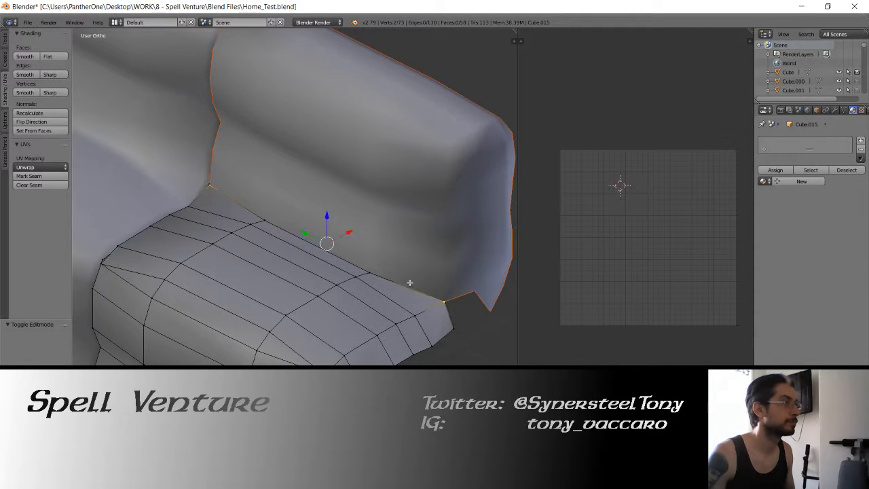
pyautogui.moveTo(410, 283); pyautogui.dragTo(333, 232, button='middle')
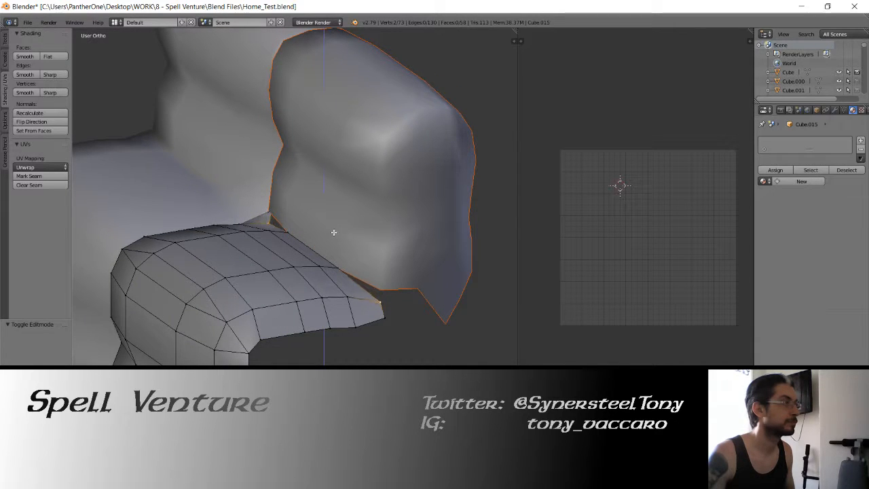
pyautogui.press('Tab')
pyautogui.rightClick(365, 222)
pyautogui.press('Tab')
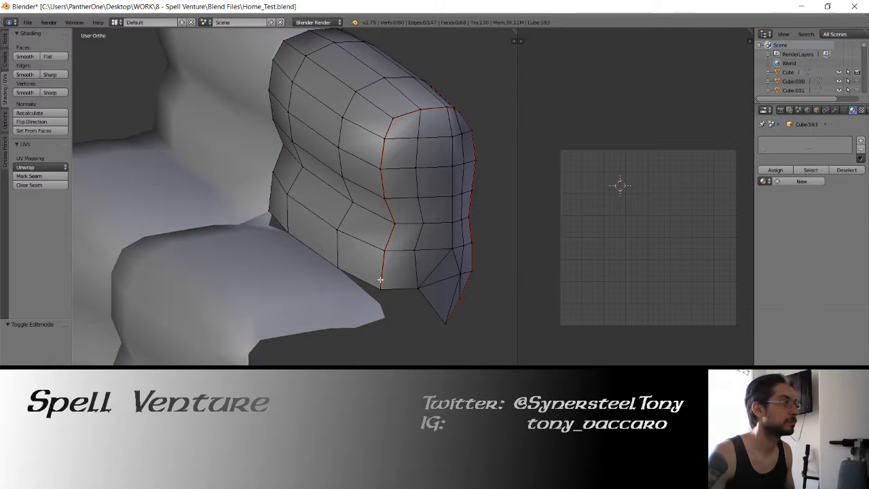
pyautogui.moveTo(291, 258); pyautogui.dragTo(323, 263, button='middle')
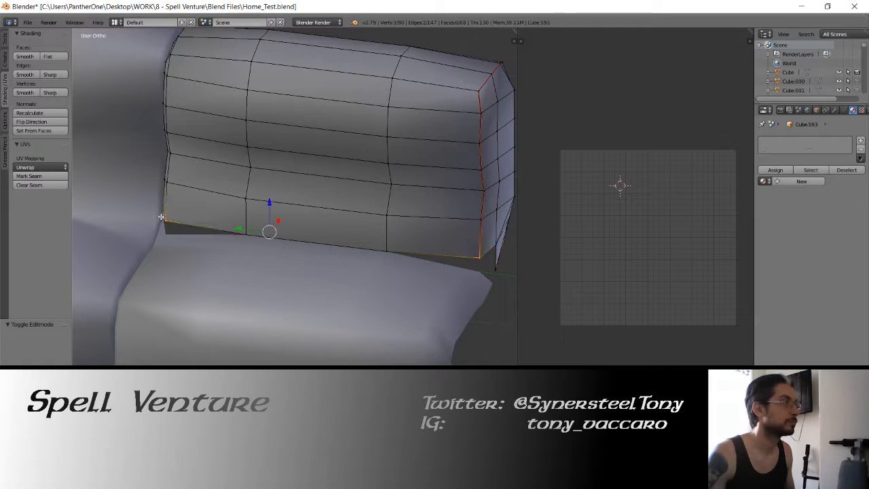
pyautogui.moveTo(212, 242); pyautogui.dragTo(190, 239, button='middle')
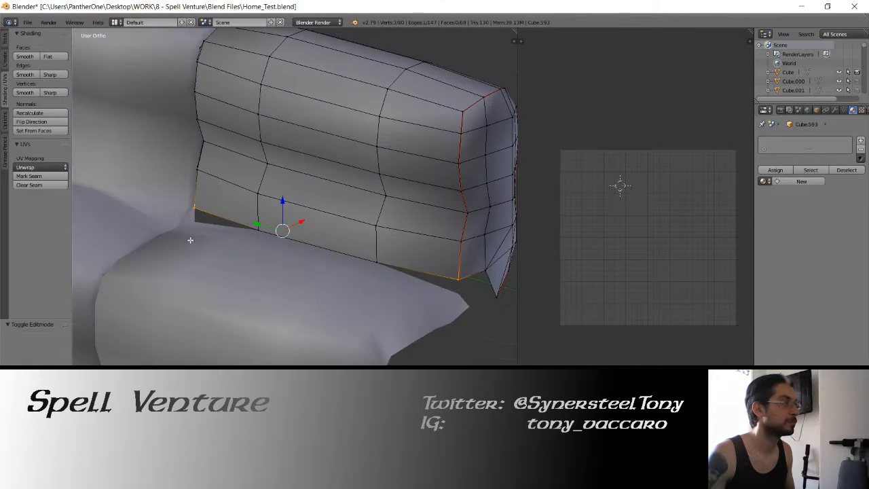
pyautogui.moveTo(284, 203); pyautogui.dragTo(294, 221)
pyautogui.moveTo(294, 221); pyautogui.dragTo(271, 216, button='middle')
# Lower the seat piece's inner back corner vertex along Z where it meets the neighbouring cushion.
pyautogui.press('Tab')
pyautogui.rightClick(202, 255)
pyautogui.press('Tab')
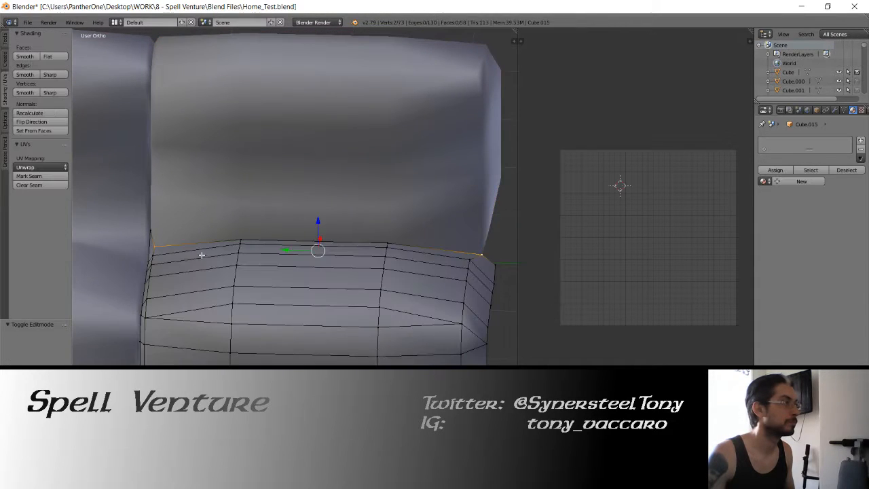
pyautogui.moveTo(167, 218); pyautogui.dragTo(214, 217, button='middle')
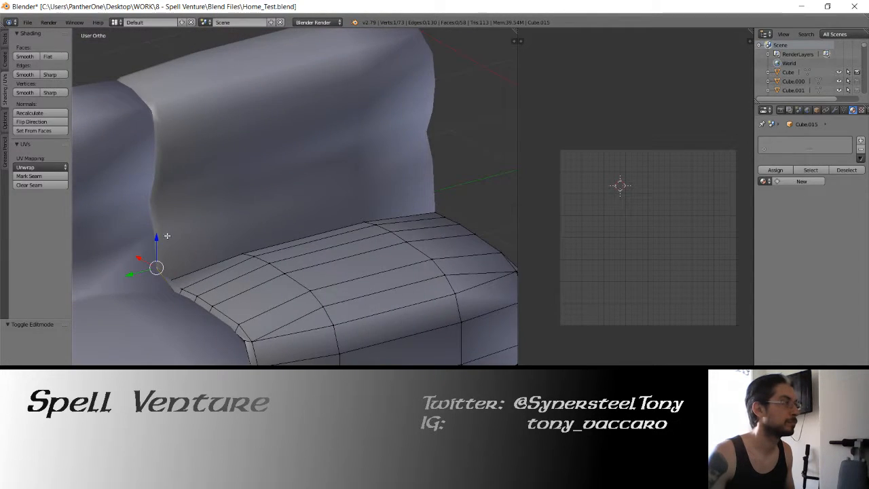
pyautogui.moveTo(164, 235); pyautogui.dragTo(163, 252)
pyautogui.moveTo(165, 253)
pyautogui.mouseDown(button='middle')
pyautogui.moveTo(153, 249)
pyautogui.moveTo(227, 241)
pyautogui.moveTo(166, 263)
pyautogui.mouseUp(button='middle')
pyautogui.press('z')
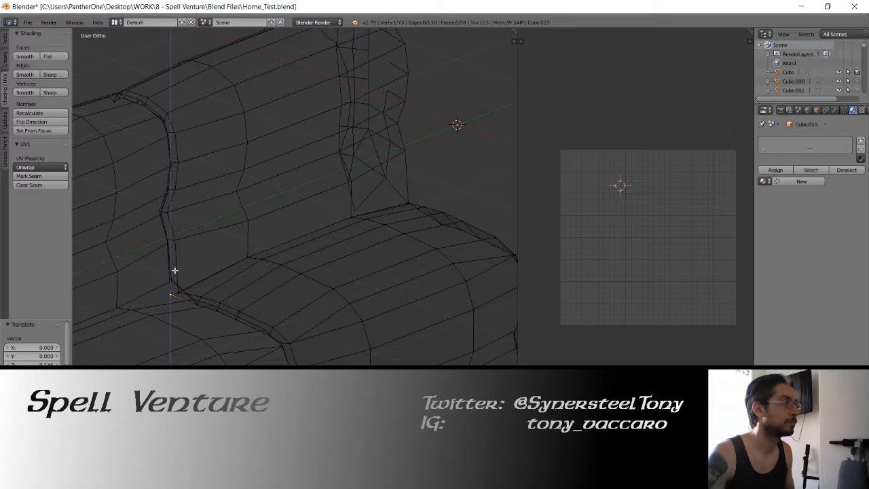
pyautogui.press('z')
pyautogui.press('Tab')
# On the backrest mesh, select the two lowest rows of faces across the front with shortest path and circle select.
pyautogui.moveTo(210, 249)
pyautogui.mouseDown(button='middle')
pyautogui.moveTo(359, 224)
pyautogui.moveTo(230, 233)
pyautogui.mouseUp(button='middle')
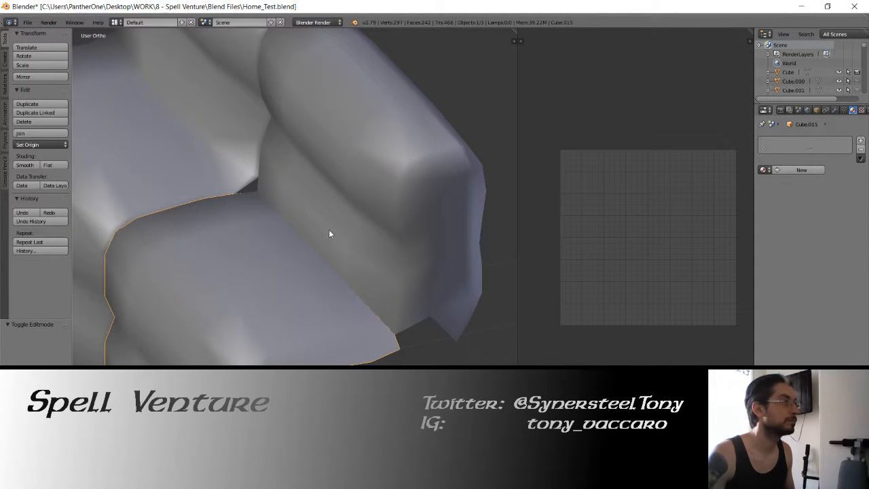
pyautogui.rightClick(329, 230)
pyautogui.press('Tab')
pyautogui.press('Tab')
pyautogui.moveTo(330, 231); pyautogui.dragTo(287, 235, button='middle')
pyautogui.press('Tab')
pyautogui.moveTo(387, 252); pyautogui.dragTo(382, 236, button='middle')
pyautogui.press('z')
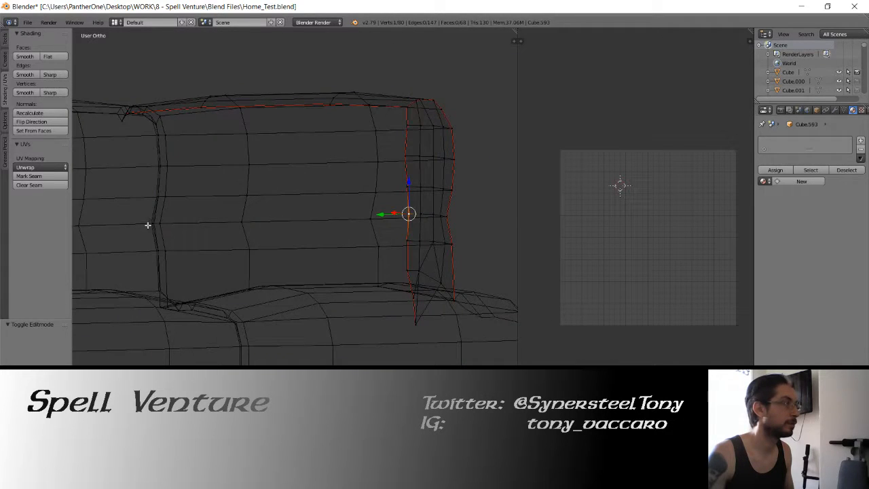
pyautogui.keyDown('ctrl'); pyautogui.rightClick(148, 225); pyautogui.keyUp('ctrl')
pyautogui.press('z')
pyautogui.moveTo(288, 229); pyautogui.dragTo(256, 237, button='middle')
pyautogui.press('c')
pyautogui.moveTo(143, 264)
pyautogui.mouseDown()
pyautogui.moveTo(141, 271)
pyautogui.moveTo(403, 290)
pyautogui.moveTo(471, 267)
pyautogui.moveTo(463, 302)
pyautogui.mouseUp()
pyautogui.rightClick(463, 302)
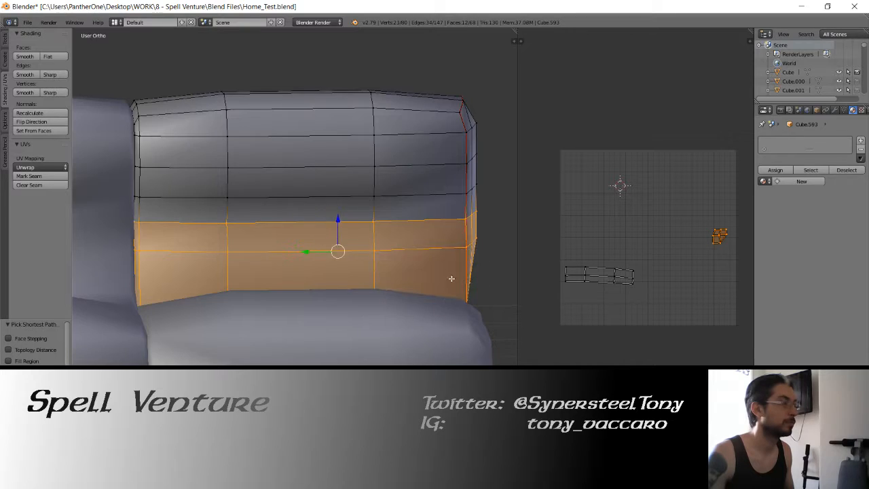
# Extend the circle selection around the backrest's end side so it covers the same lower rows there.
pyautogui.moveTo(452, 279); pyautogui.dragTo(338, 266, button='middle')
pyautogui.press('c')
pyautogui.moveTo(393, 275); pyautogui.dragTo(373, 321)
pyautogui.rightClick(373, 322)
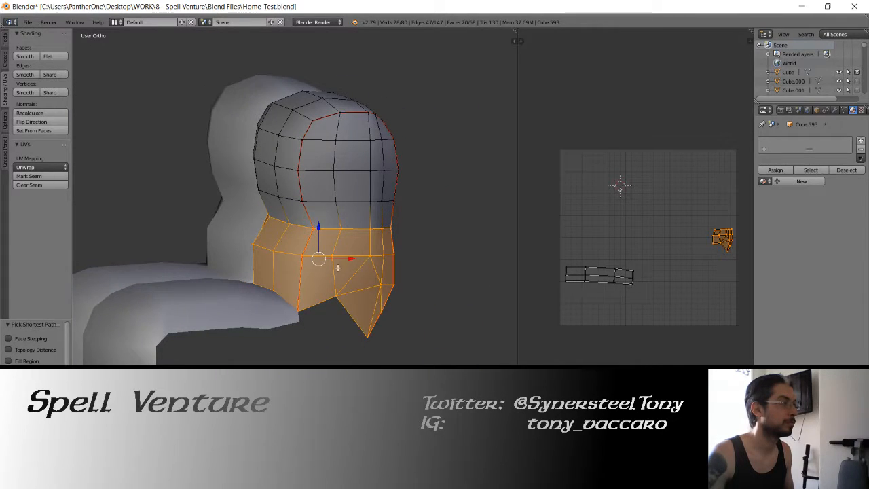
pyautogui.moveTo(373, 321)
pyautogui.mouseDown(button='middle')
pyautogui.moveTo(183, 258)
pyautogui.moveTo(272, 291)
pyautogui.moveTo(137, 318)
pyautogui.mouseUp(button='middle')
pyautogui.press('z')
pyautogui.press('z')
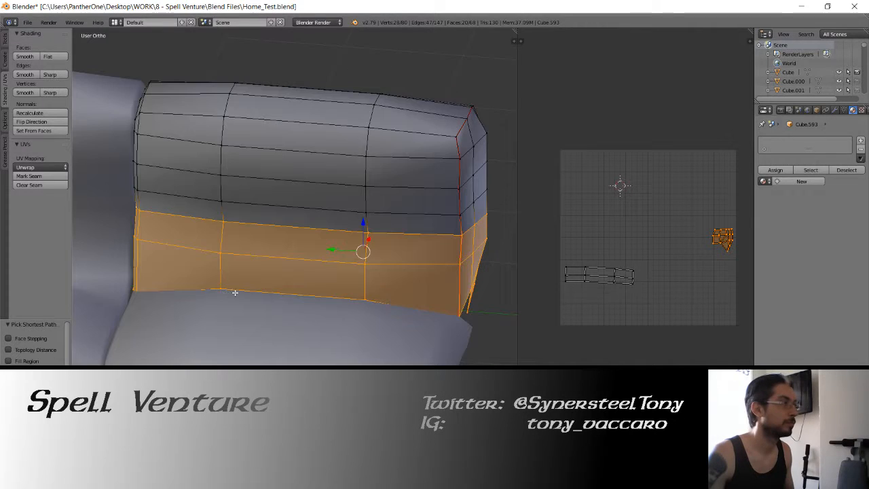
# Separate the selected lower backrest faces into their own object.
pyautogui.press('Tab')
pyautogui.press('Tab')
pyautogui.press('p')
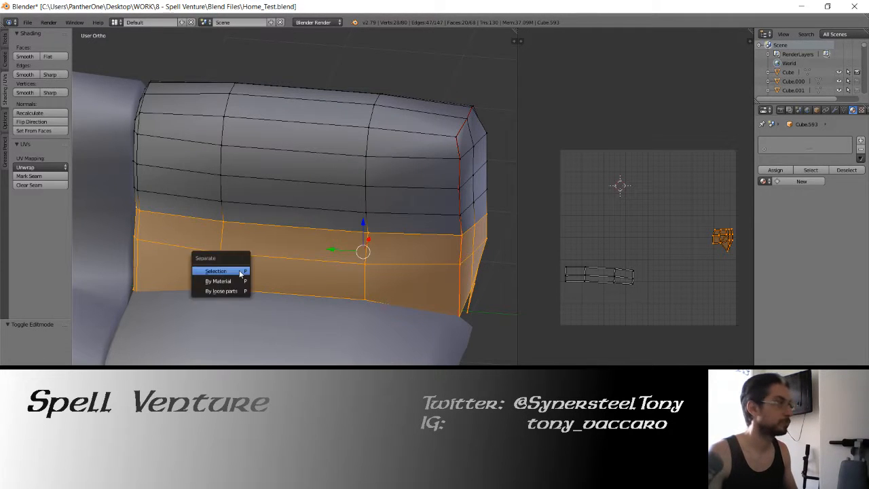
pyautogui.click(237, 269)
# On the separated lower strip, select the top edge across the front and end side and lower it along Z.
pyautogui.press('Tab')
pyautogui.rightClick(298, 246)
pyautogui.press('Tab')
pyautogui.moveTo(300, 244); pyautogui.dragTo(164, 217, button='middle')
pyautogui.keyDown('shift'); pyautogui.rightClick(260, 216); pyautogui.keyUp('shift')
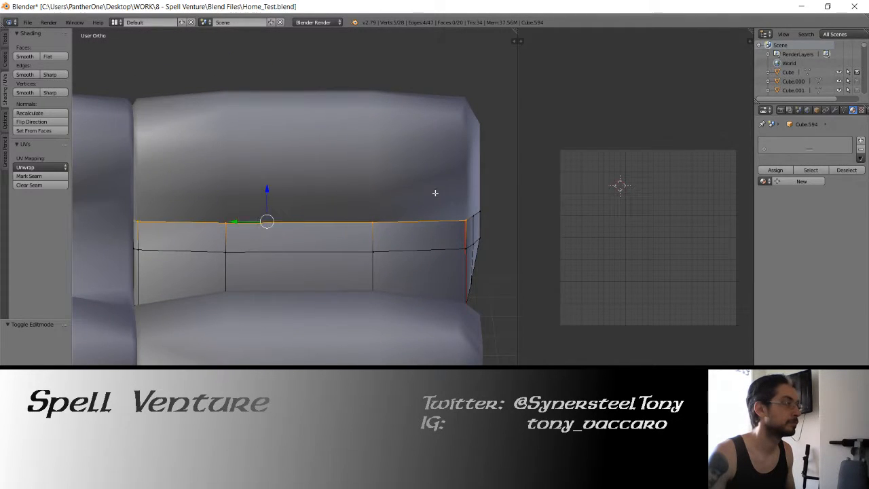
pyautogui.moveTo(436, 192); pyautogui.dragTo(334, 194, button='middle')
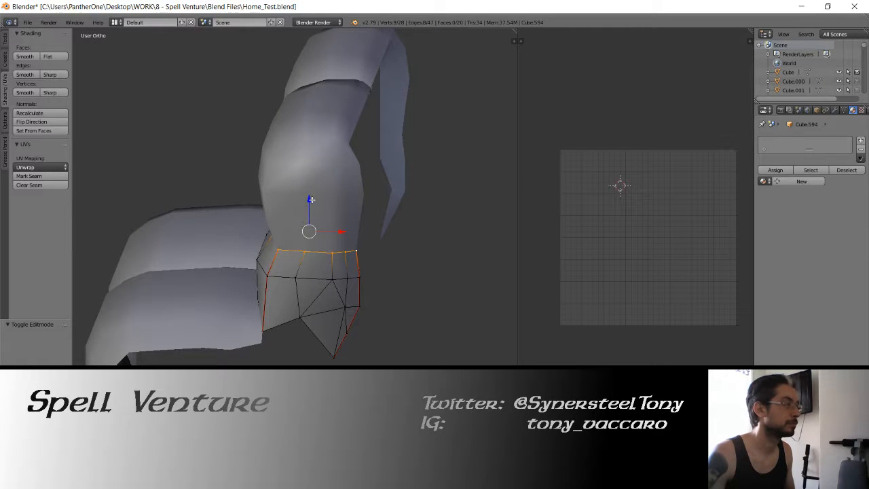
pyautogui.click(323, 260)
# Deselect the end-side vertices and shift the strip's front top edge by -0.039 along X.
pyautogui.moveTo(271, 231); pyautogui.dragTo(278, 252, button='middle')
pyautogui.press('z')
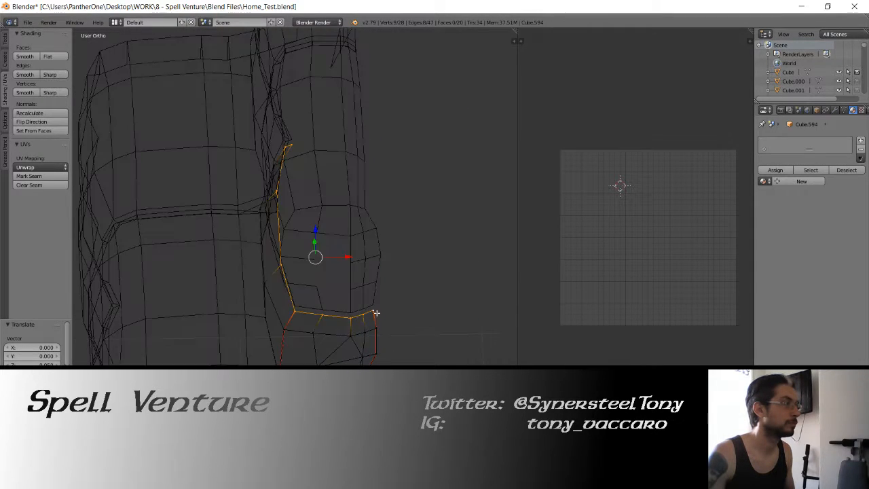
pyautogui.press('z')
pyautogui.press('c')
pyautogui.moveTo(384, 312); pyautogui.dragTo(337, 311, button='middle')
pyautogui.rightClick(337, 311)
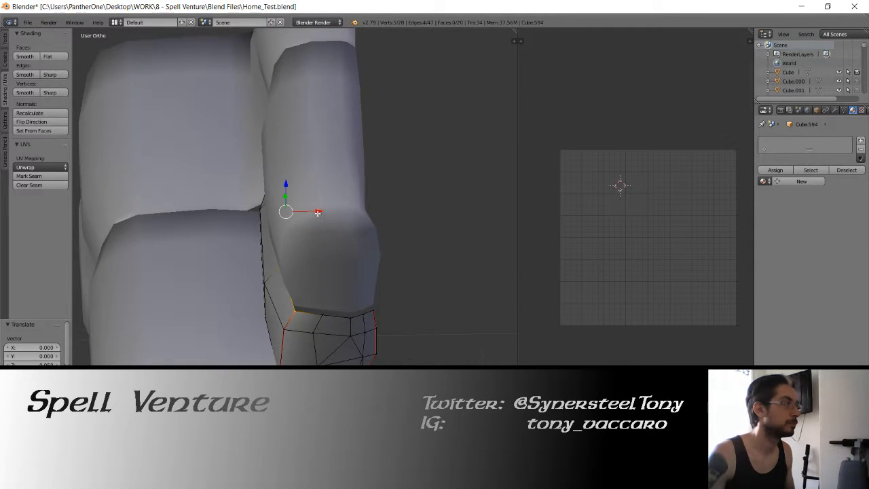
# Select the strip's middle horizontal edge across the front and end side and lower it along Z.
pyautogui.moveTo(234, 226); pyautogui.dragTo(252, 230, button='middle')
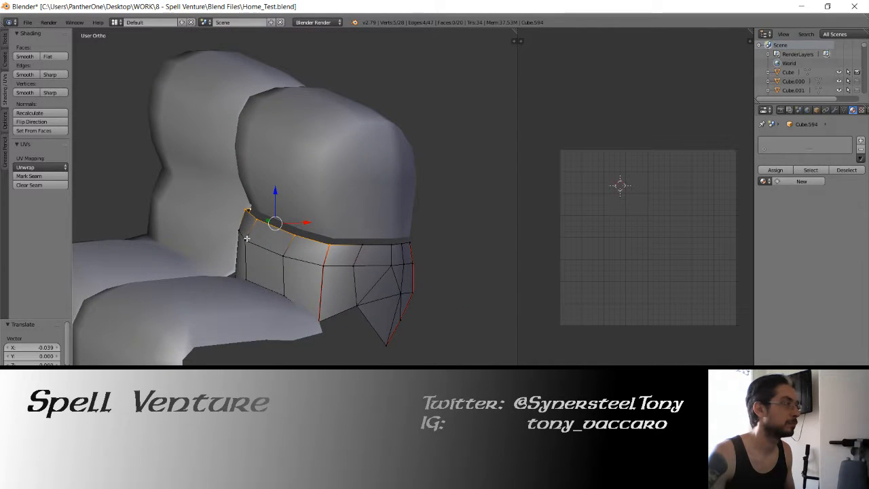
pyautogui.rightClick(247, 238)
pyautogui.keyDown('shift'); pyautogui.rightClick(321, 266); pyautogui.keyUp('shift')
pyautogui.moveTo(321, 265); pyautogui.dragTo(169, 248, button='middle')
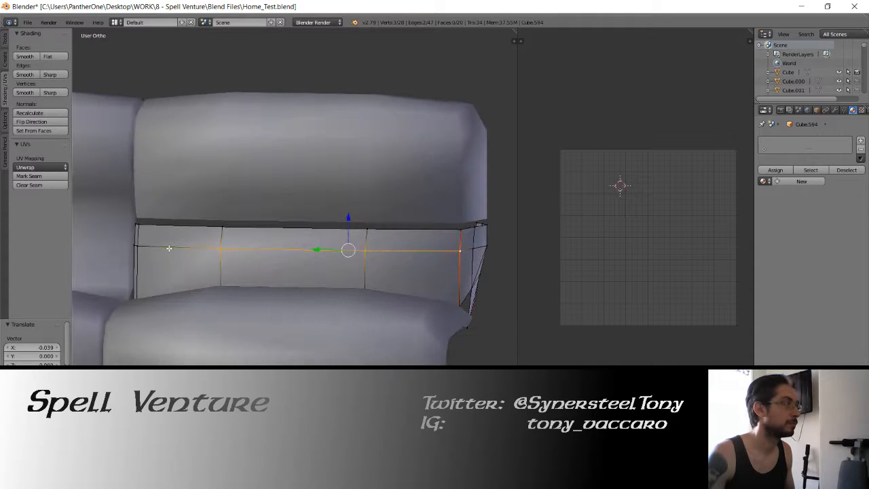
pyautogui.moveTo(390, 246); pyautogui.dragTo(320, 238, button='middle')
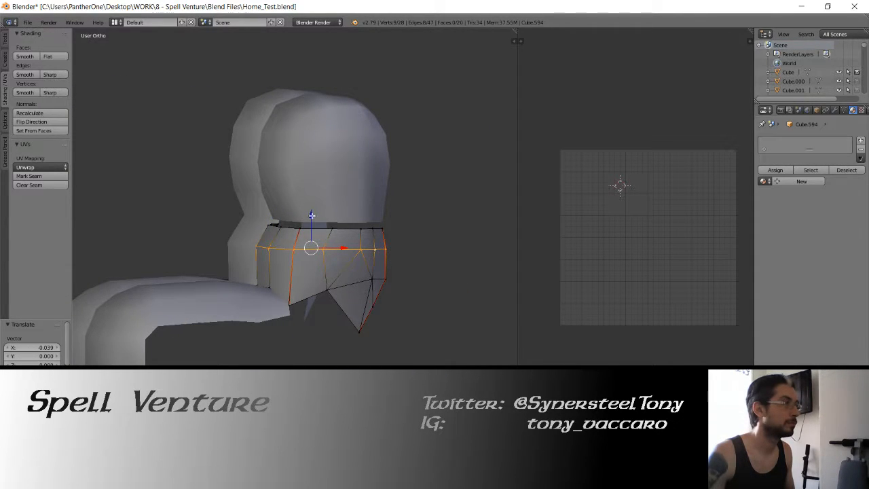
pyautogui.moveTo(312, 215); pyautogui.dragTo(317, 223)
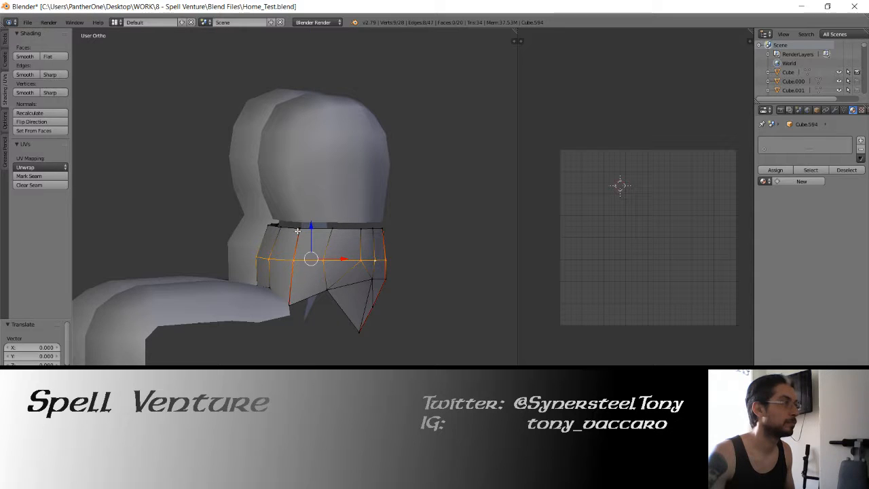
# Select the strip's front top edge, try shifting it by -0.025 along X, and undo that shift.
pyautogui.rightClick(298, 228)
pyautogui.keyDown('ctrl'); pyautogui.rightClick(325, 218); pyautogui.keyUp('ctrl')
pyautogui.moveTo(369, 222); pyautogui.dragTo(329, 219, button='middle')
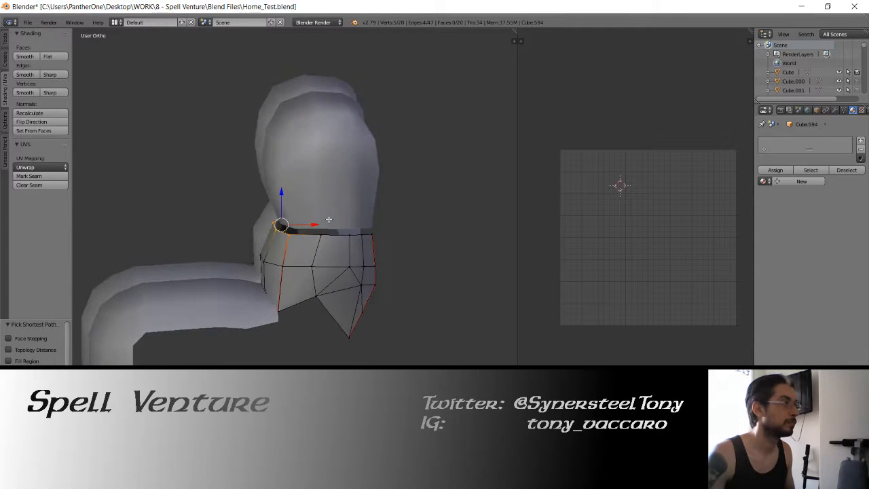
pyautogui.click(281, 224)
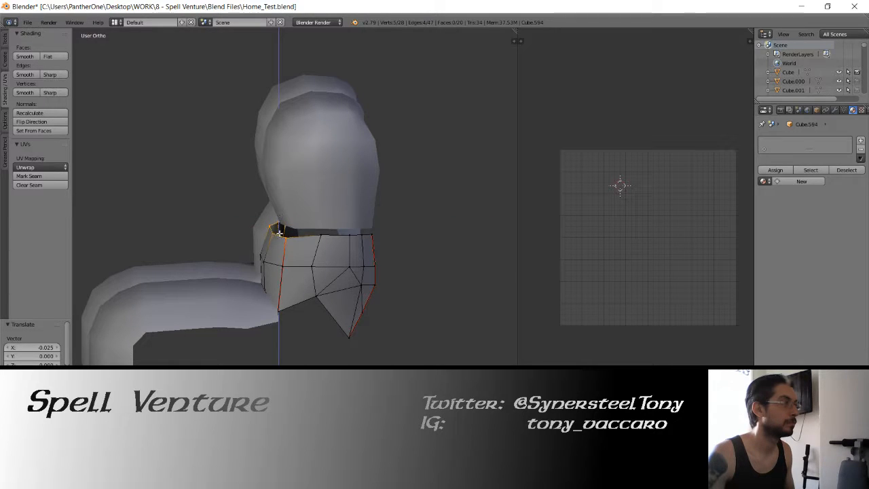
pyautogui.hotkey('ctrl', 'z')
# Add the end side's top edge to the selection and lower the whole top edge slightly along Z.
pyautogui.press('c')
pyautogui.moveTo(327, 237); pyautogui.dragTo(361, 233)
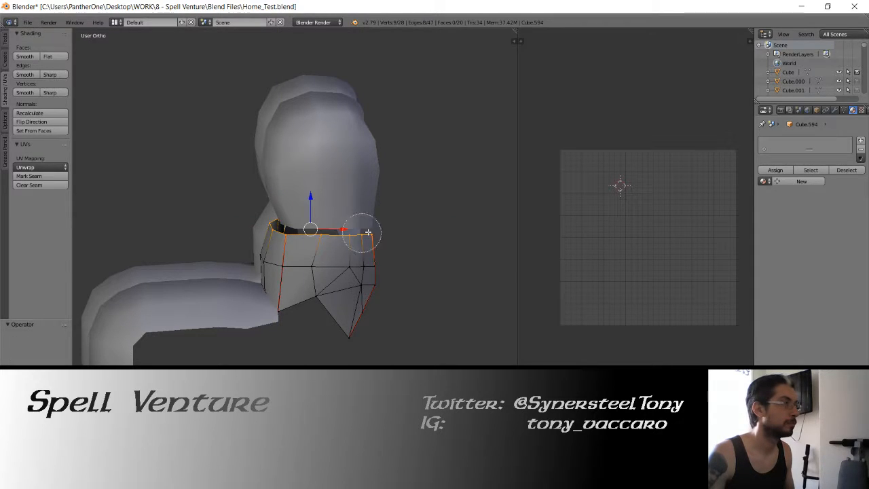
pyautogui.rightClick(362, 233)
pyautogui.moveTo(306, 197); pyautogui.dragTo(309, 202)
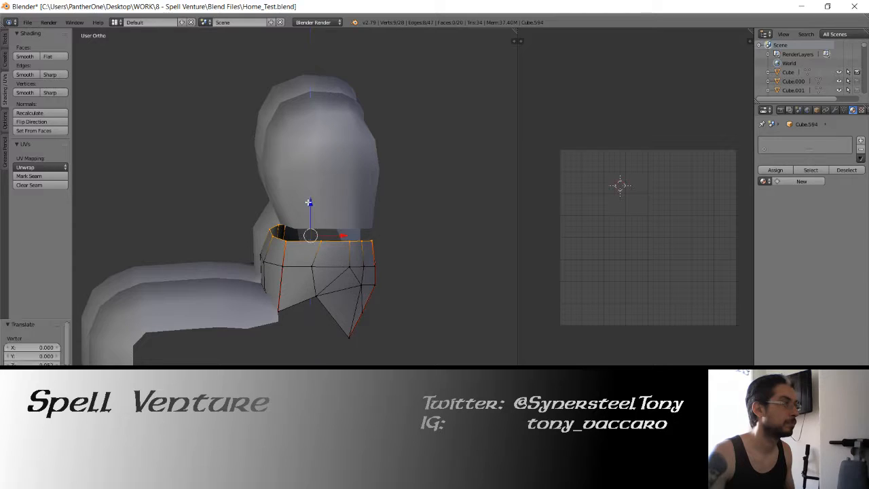
# Deselect the end-side top vertices and shift the strip's front top edge by -0.010 along X.
pyautogui.moveTo(329, 250); pyautogui.dragTo(378, 244, button='middle')
pyautogui.rightClick(378, 244)
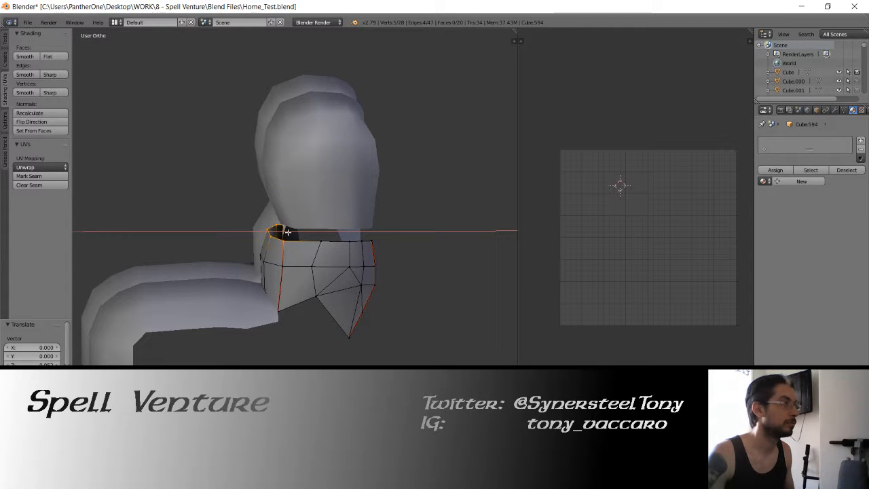
pyautogui.click(296, 234)
# Try to subdivide the strip's front top edge and extrude it upward along Z, and undo both attempts.
pyautogui.moveTo(296, 233); pyautogui.dragTo(271, 216, button='middle')
pyautogui.press('w')
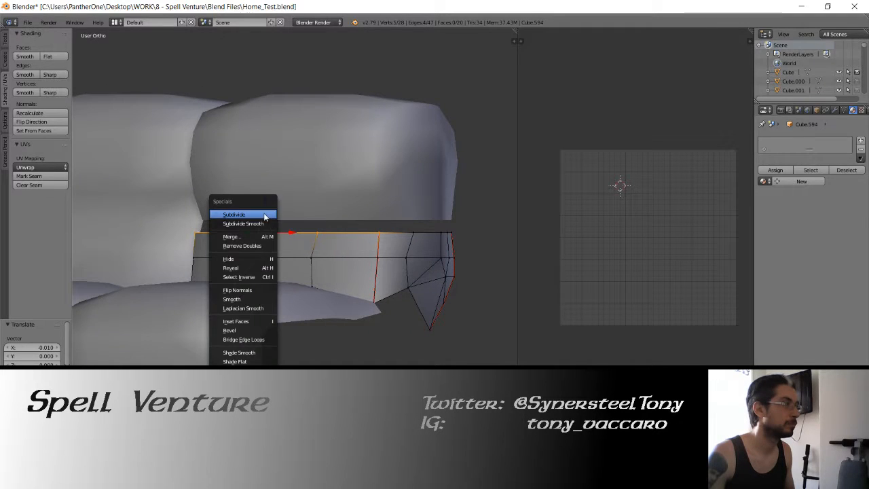
pyautogui.click(264, 213)
pyautogui.hotkey('ctrl', 'z')
pyautogui.press('e')
pyautogui.rightClick(312, 208)
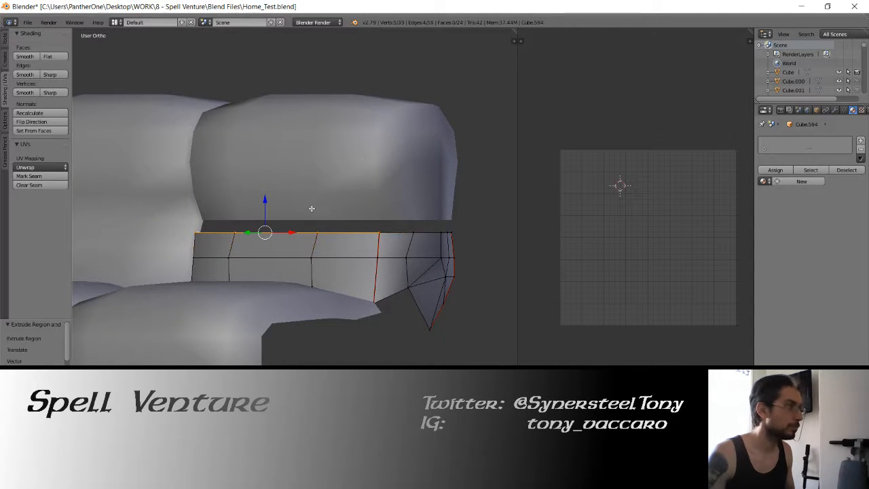
pyautogui.press('g')
pyautogui.press('z')
pyautogui.click(268, 192)
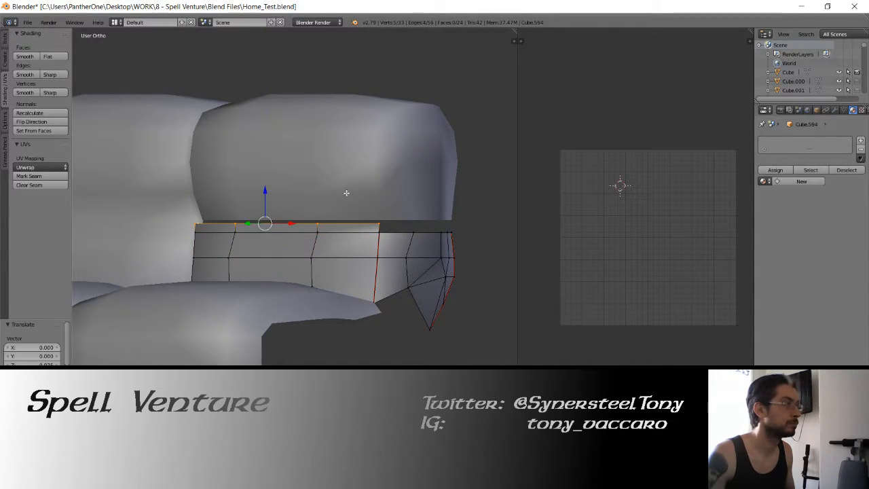
pyautogui.moveTo(345, 190); pyautogui.dragTo(324, 197, button='middle')
pyautogui.hotkey('ctrl', 'z')
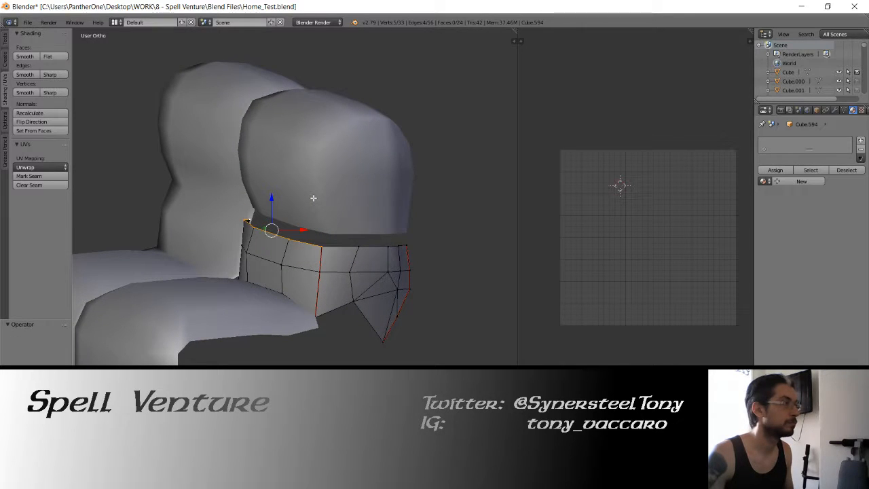
# Circle-select the strip's top edge including the end side and extrude it upward along Z to the upper backrest.
pyautogui.press('c')
pyautogui.moveTo(335, 240); pyautogui.dragTo(437, 246)
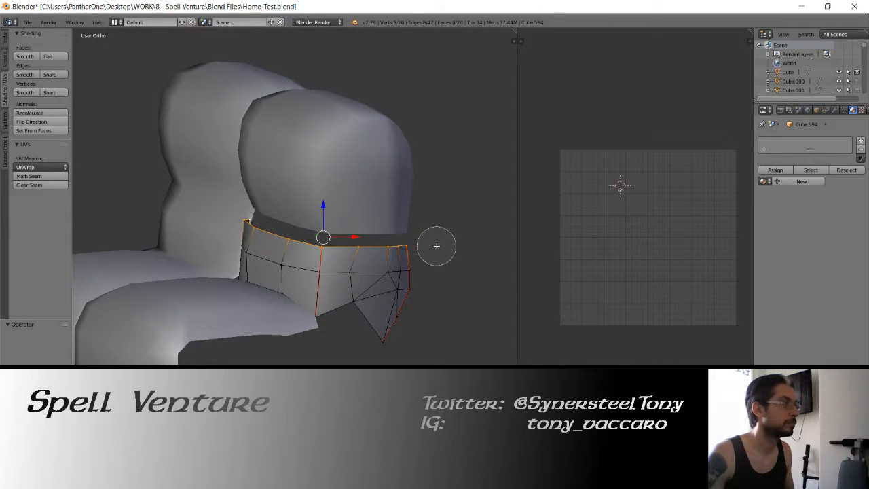
pyautogui.rightClick(437, 247)
pyautogui.press('e')
pyautogui.press('z')
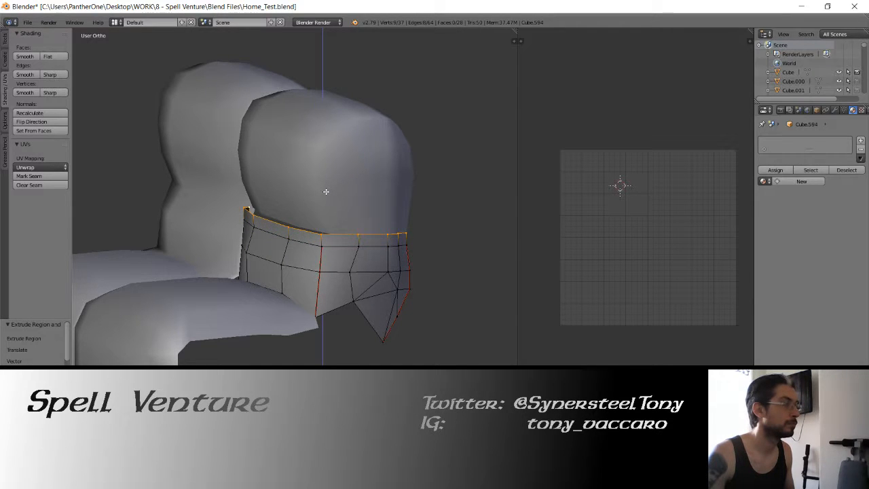
pyautogui.click(326, 192)
# Deselect the extruded end-side vertices and move the extruded front edge along X to meet the upper backrest.
pyautogui.moveTo(357, 233); pyautogui.dragTo(419, 233, button='middle')
pyautogui.rightClick(419, 233)
pyautogui.moveTo(311, 218); pyautogui.dragTo(345, 231, button='middle')
pyautogui.press('g')
pyautogui.press('x')
pyautogui.press('Tab')
# Finish editing the lower backrest strip and open the upper backrest piece for mesh editing.
pyautogui.rightClick(341, 208)
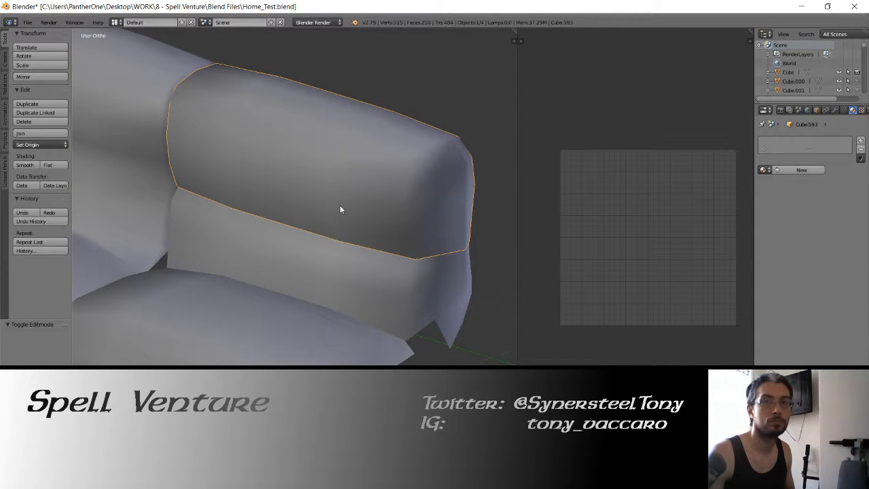
pyautogui.press('Tab')
pyautogui.press('Tab')
pyautogui.moveTo(276, 218); pyautogui.dragTo(245, 203, button='middle')
pyautogui.press('Tab')
pyautogui.press('Tab')
pyautogui.press('Tab')
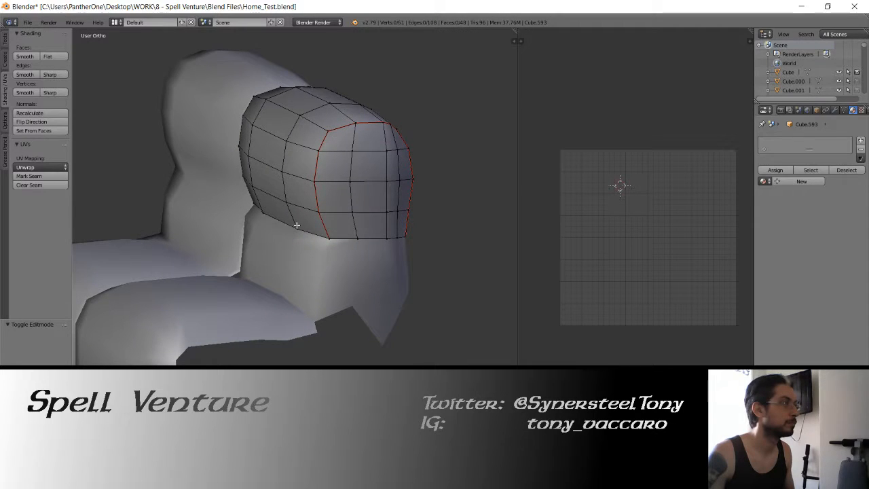
# Select the upper backrest's bottom edge, including the end side and inner corner, and raise it slightly along Z.
pyautogui.rightClick(329, 237)
pyautogui.keyDown('ctrl'); pyautogui.rightClick(255, 211); pyautogui.keyUp('ctrl')
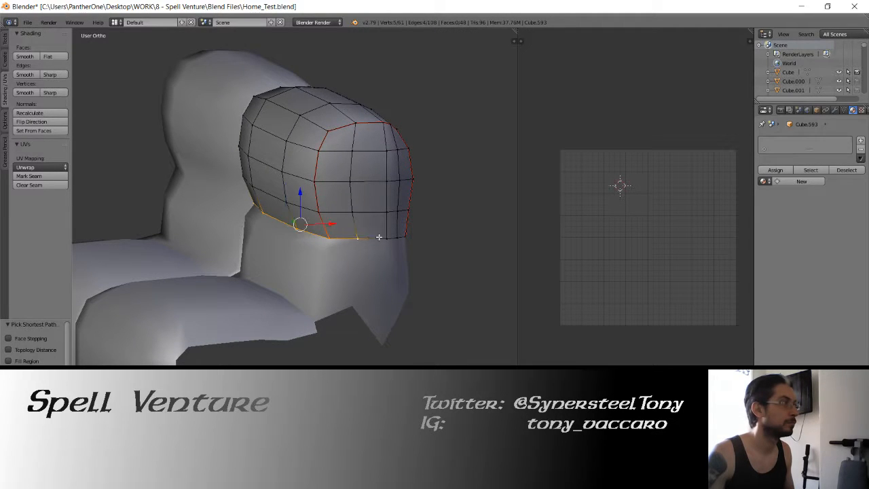
pyautogui.keyDown('ctrl'); pyautogui.rightClick(415, 234); pyautogui.keyUp('ctrl')
pyautogui.moveTo(414, 234)
pyautogui.mouseDown(button='middle')
pyautogui.moveTo(235, 194)
pyautogui.moveTo(244, 208)
pyautogui.moveTo(199, 209)
pyautogui.mouseUp(button='middle')
pyautogui.press('z')
pyautogui.keyDown('ctrl'); pyautogui.rightClick(141, 226); pyautogui.keyUp('ctrl')
pyautogui.press('z')
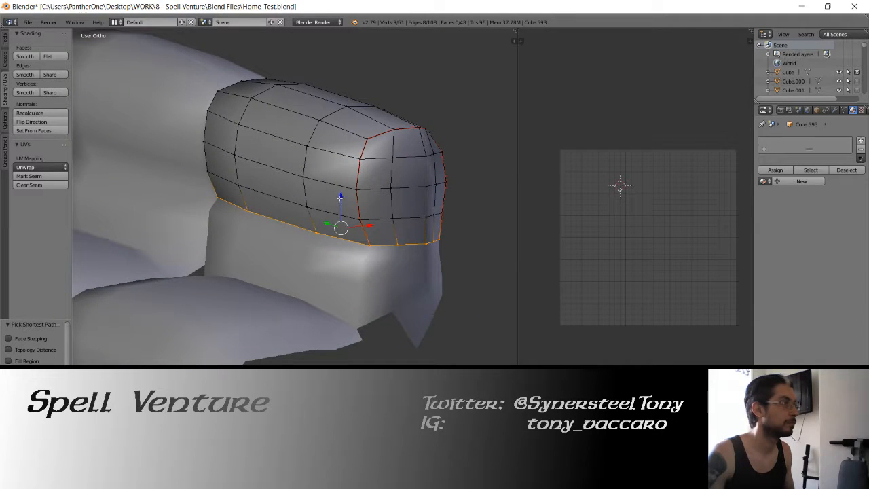
pyautogui.moveTo(340, 198); pyautogui.dragTo(343, 192)
# Deselect the end-side and inner corner vertices and shift the upper backrest's front bottom edge along X.
pyautogui.moveTo(343, 192)
pyautogui.mouseDown(button='middle')
pyautogui.moveTo(309, 220)
pyautogui.moveTo(376, 230)
pyautogui.mouseUp(button='middle')
pyautogui.press('c')
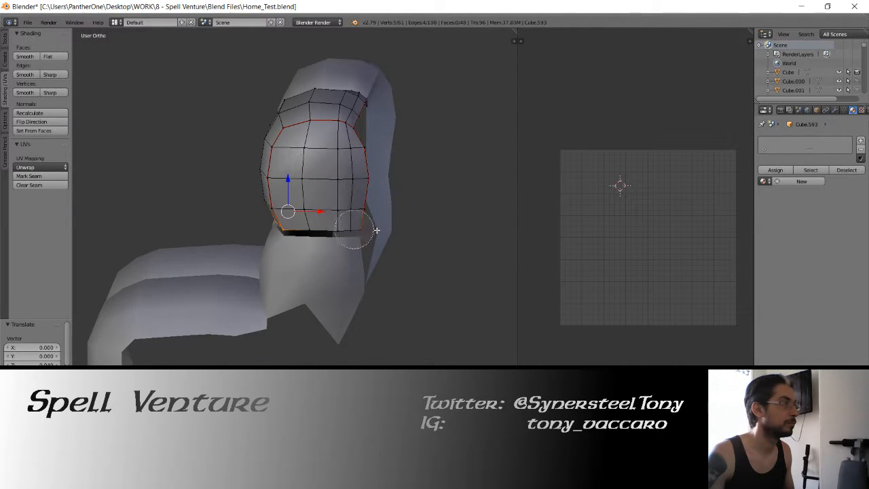
pyautogui.rightClick(381, 230)
pyautogui.moveTo(280, 216); pyautogui.dragTo(404, 217, button='middle')
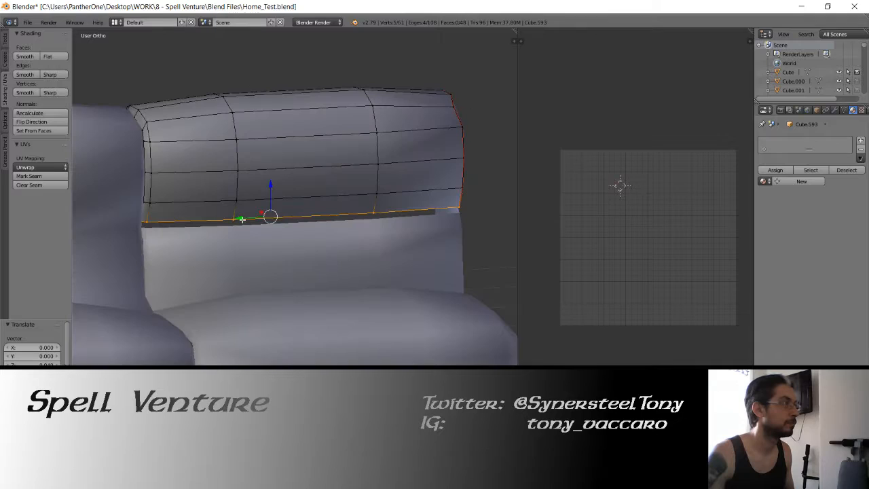
pyautogui.press('z')
pyautogui.keyDown('shift'); pyautogui.rightClick(140, 221); pyautogui.keyUp('shift')
pyautogui.press('z')
pyautogui.moveTo(338, 218); pyautogui.dragTo(274, 211, button='middle')
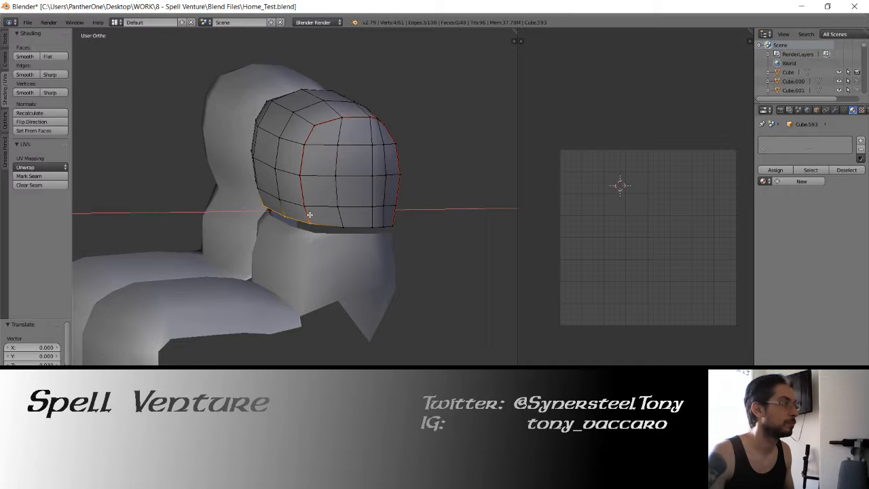
# Try to extrude only the upper backrest's front bottom edge along Z, and undo the extrusion.
pyautogui.press('e')
pyautogui.rightClick(278, 186)
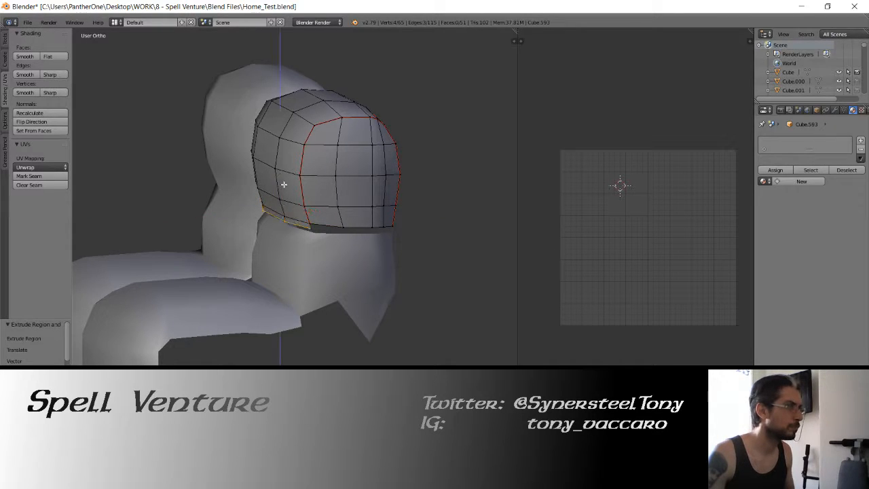
pyautogui.moveTo(285, 187); pyautogui.dragTo(286, 188)
pyautogui.hotkey('ctrl', 'z')
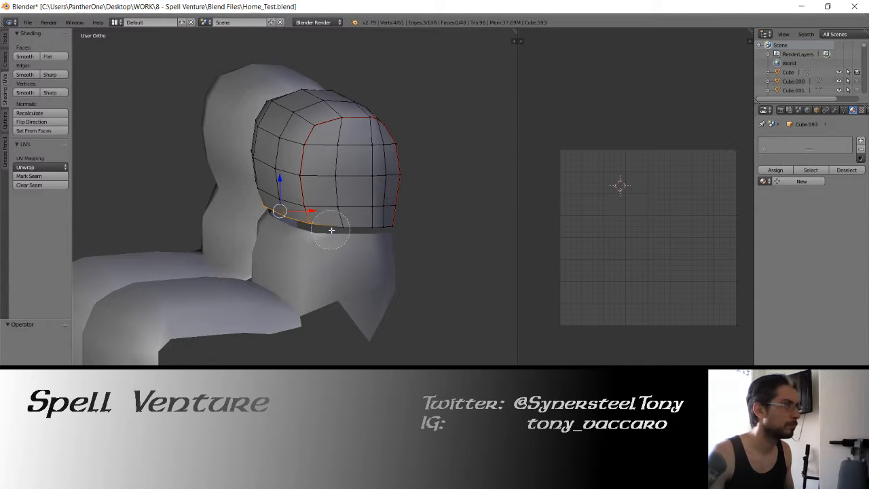
# Add the end-side and inner corner vertices to the selection and extrude the bottom edge downward along Z to the lower backrest.
pyautogui.moveTo(332, 230); pyautogui.dragTo(394, 233)
pyautogui.press('Escape')
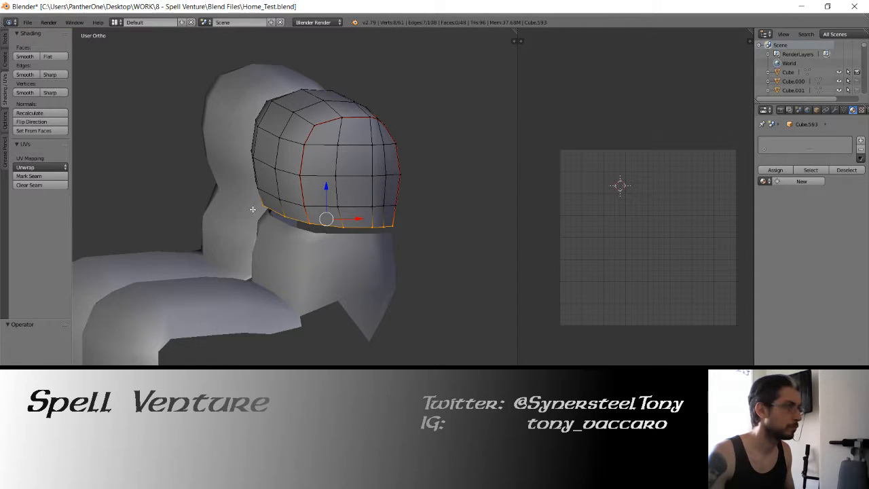
pyautogui.moveTo(253, 209)
pyautogui.mouseDown(button='middle')
pyautogui.moveTo(244, 231)
pyautogui.moveTo(260, 224)
pyautogui.mouseUp(button='middle')
pyautogui.press('z')
pyautogui.press('z')
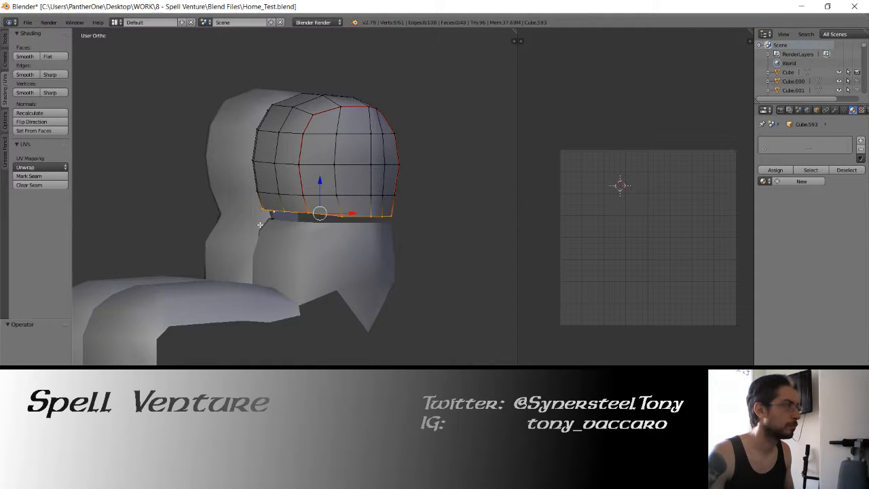
pyautogui.press('e')
pyautogui.rightClick(262, 204)
pyautogui.press('g')
pyautogui.press('z')
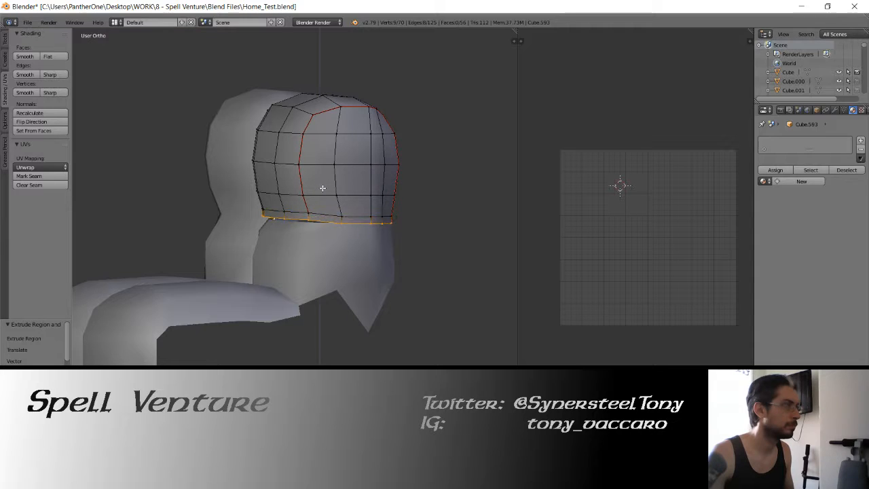
pyautogui.click(324, 186)
# Deselect the extruded end-side vertices and adjust the extruded front bottom edge along Z.
pyautogui.moveTo(323, 186); pyautogui.dragTo(378, 201, button='middle')
pyautogui.press('c')
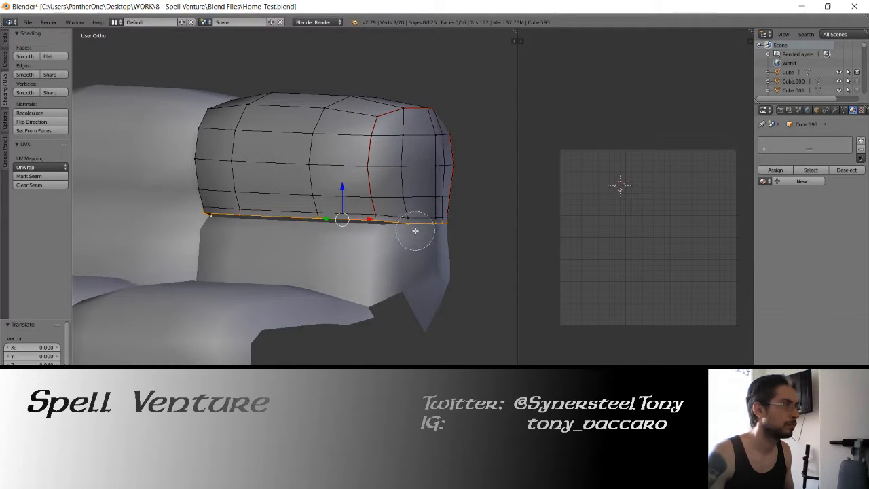
pyautogui.moveTo(415, 231); pyautogui.dragTo(448, 229, button='middle')
pyautogui.rightClick(448, 230)
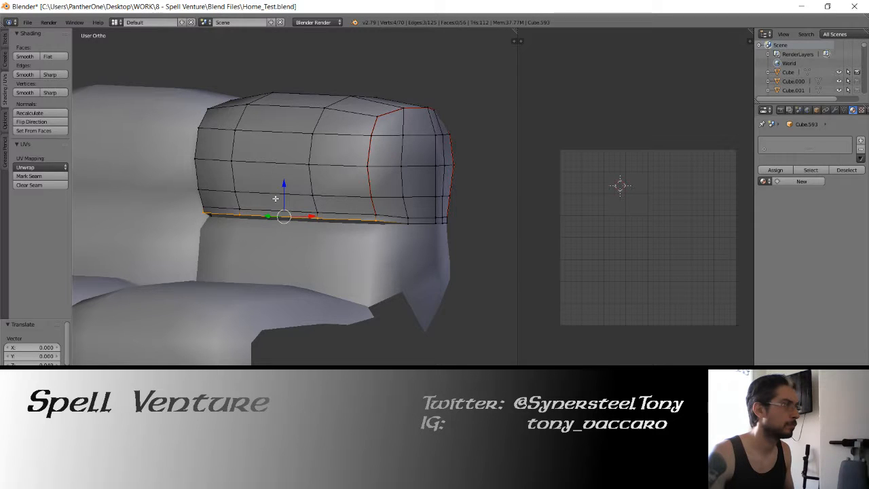
pyautogui.press('g')
pyautogui.press('z')
pyautogui.click(288, 191)
# Save the blend file over the existing version.
pyautogui.moveTo(288, 190); pyautogui.dragTo(249, 250, button='middle')
pyautogui.press('Tab')
pyautogui.hotkey('ctrl', 's')
pyautogui.click(231, 226)
pyautogui.press('Tab')
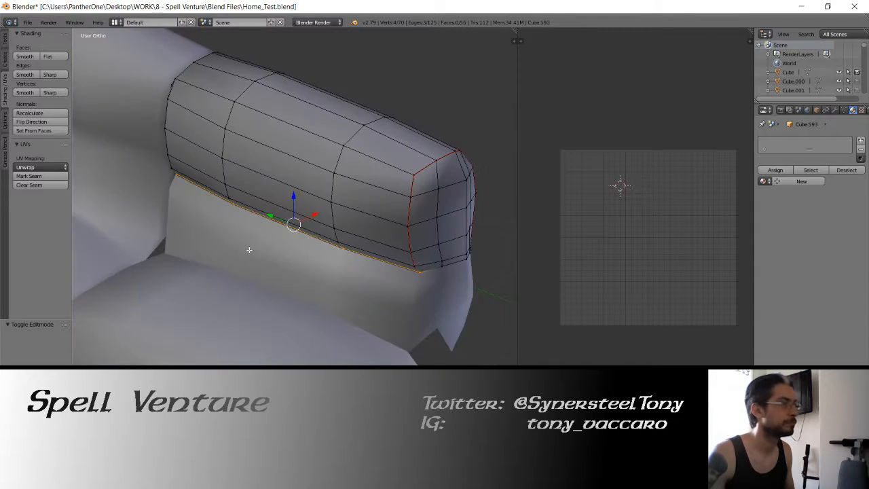
# Open the lower backrest strip for editing and shift its top front edge by 0.014 along X into the upper backrest.
pyautogui.press('Tab')
pyautogui.scroll(-5, 222, 224)
pyautogui.moveTo(222, 224)
pyautogui.mouseDown(button='middle')
pyautogui.moveTo(249, 233)
pyautogui.moveTo(240, 242)
pyautogui.moveTo(227, 235)
pyautogui.mouseUp(button='middle')
pyautogui.scroll(6, 250, 232)
pyautogui.press('Tab')
pyautogui.press('Tab')
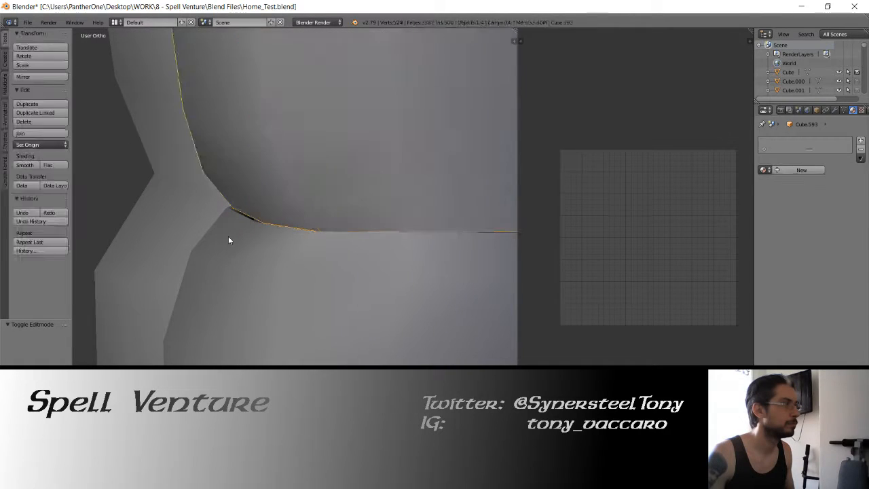
pyautogui.press('Tab')
pyautogui.press('Tab')
pyautogui.rightClick(228, 236)
pyautogui.press('Tab')
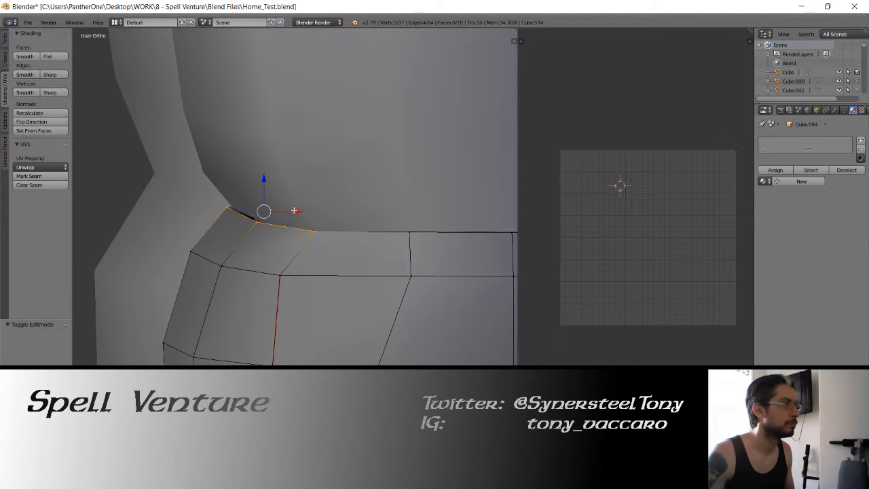
pyautogui.click(352, 213)
# Select the vertex at the hidden inner end of the strip's top edge and move it by -0.028 along X.
pyautogui.moveTo(211, 214); pyautogui.dragTo(493, 205, button='middle')
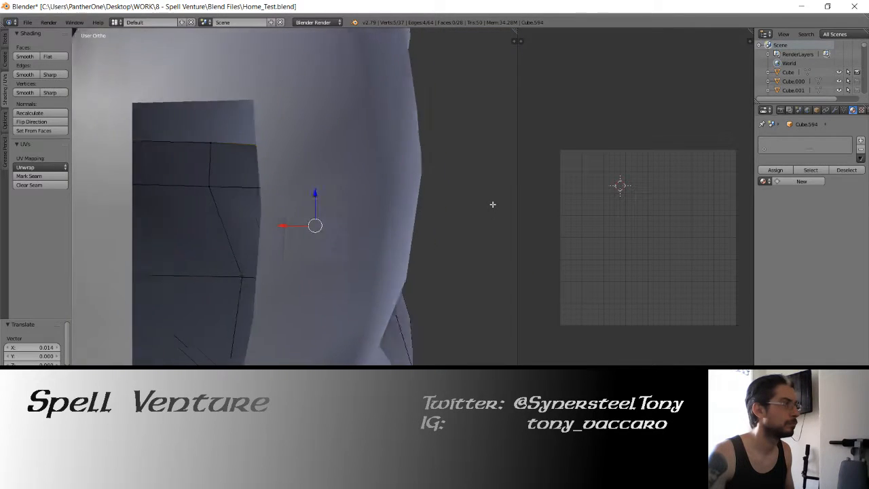
pyautogui.press('z')
pyautogui.moveTo(413, 213); pyautogui.dragTo(408, 211, button='middle')
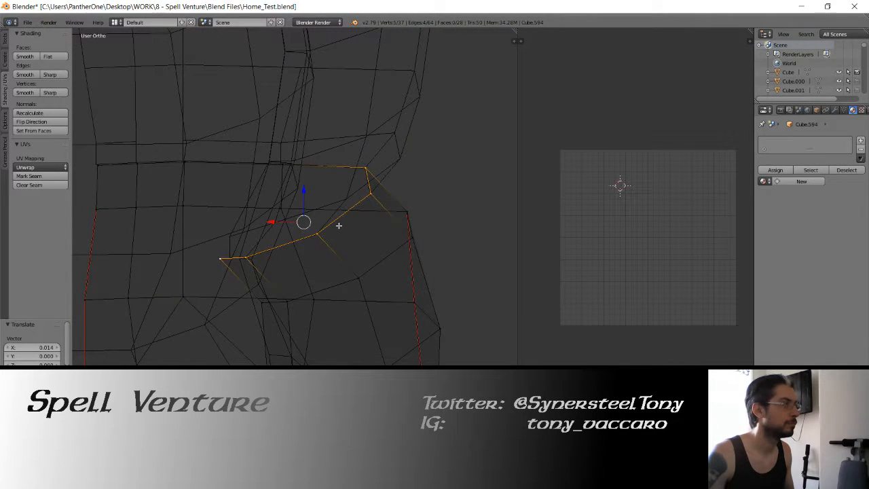
pyautogui.rightClick(244, 258)
pyautogui.press('g')
pyautogui.press('x')
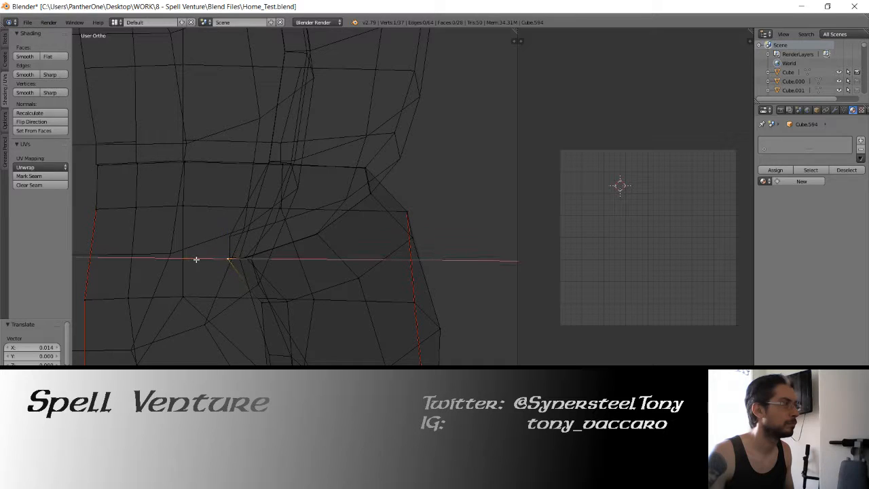
pyautogui.click(201, 259)
# Move the strip's inner-end vertex just below the top edge by 0.024 along X to close the gap.
pyautogui.press('z')
pyautogui.scroll(6, 244, 245)
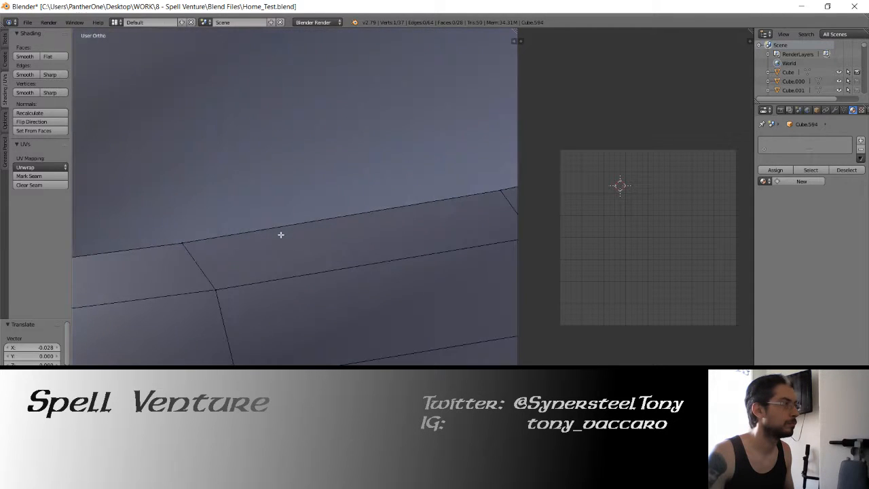
pyautogui.keyDown('shift'); pyautogui.moveTo(258, 241); pyautogui.dragTo(393, 241, button='middle'); pyautogui.keyUp('shift')
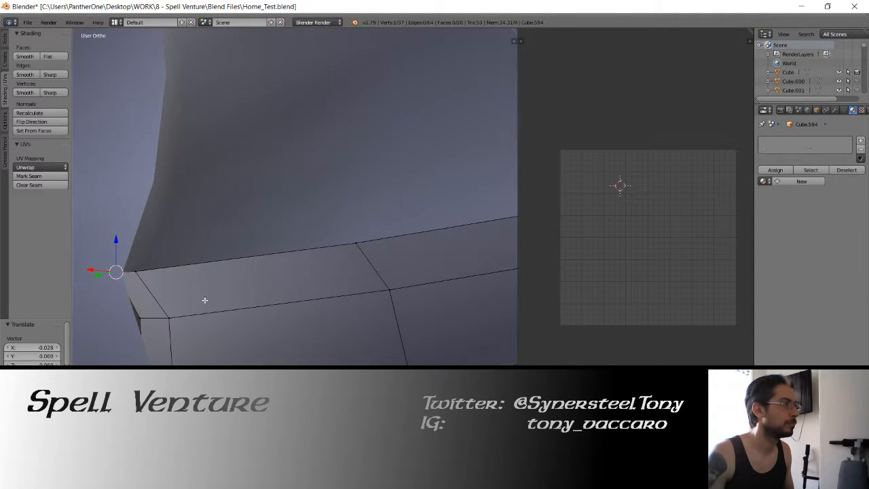
pyautogui.press('KP_Decimal')
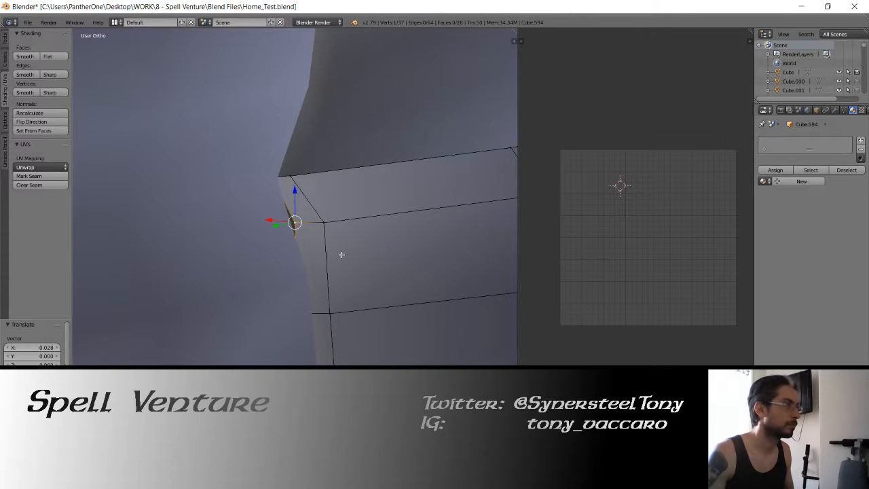
pyautogui.moveTo(342, 254); pyautogui.dragTo(297, 240, button='middle')
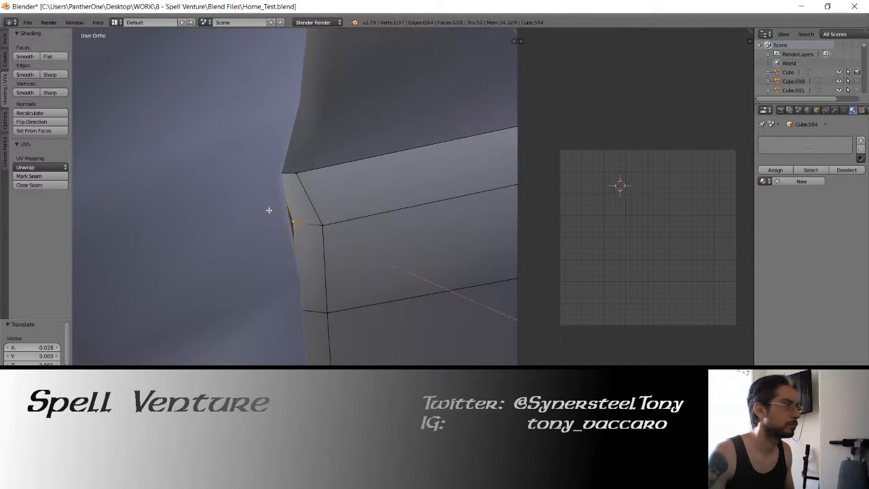
pyautogui.scroll(-3, 233, 192)
pyautogui.rightClick(312, 222)
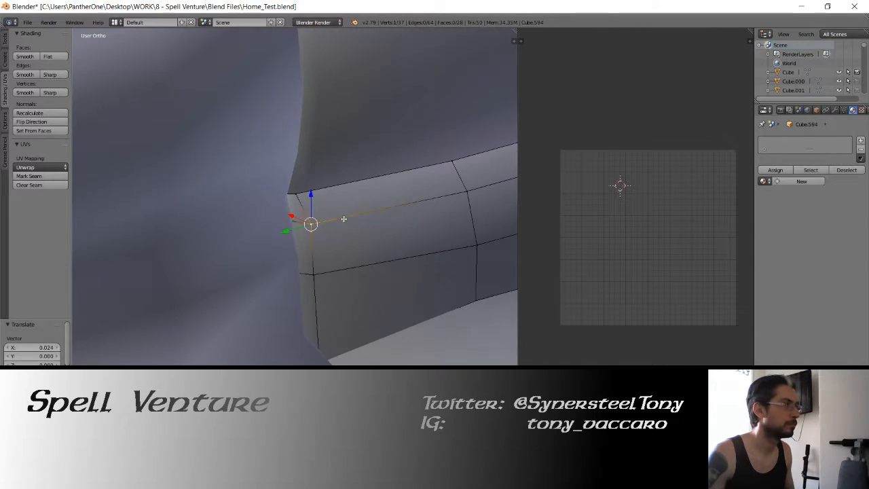
pyautogui.moveTo(344, 219); pyautogui.dragTo(312, 176, button='middle')
# Leave the lower backrest strip and open the seat piece for mesh editing.
pyautogui.press('Tab')
pyautogui.rightClick(325, 244)
pyautogui.press('Tab')
pyautogui.press('Tab')
pyautogui.scroll(-6, 328, 247)
pyautogui.rightClick(329, 259)
pyautogui.press('Tab')
pyautogui.moveTo(334, 279)
pyautogui.mouseDown(button='middle')
pyautogui.moveTo(297, 228)
pyautogui.moveTo(345, 267)
pyautogui.mouseUp(button='middle')
# Select all faces of the seat's front below the horizontal crease, including the hidden inner-side vertices.
pyautogui.rightClick(340, 273)
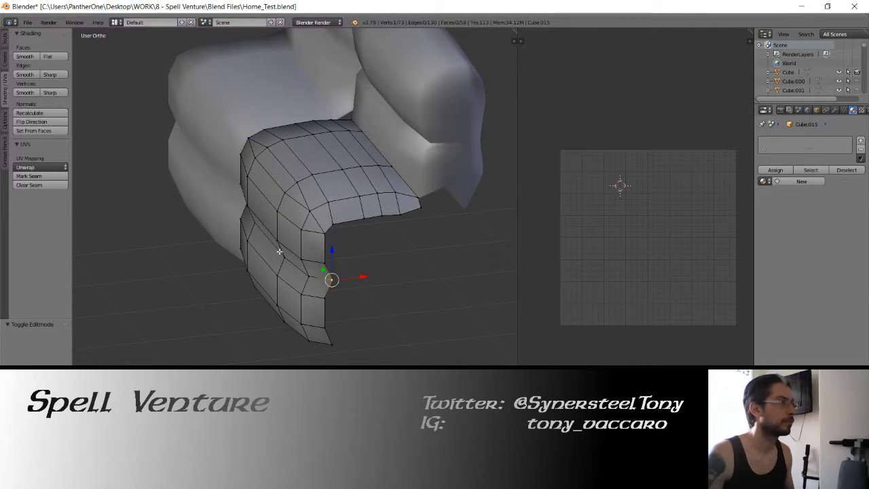
pyautogui.moveTo(279, 252); pyautogui.dragTo(348, 250, button='middle')
pyautogui.keyDown('ctrl'); pyautogui.rightClick(347, 230); pyautogui.keyUp('ctrl')
pyautogui.press('c')
pyautogui.moveTo(416, 281)
pyautogui.mouseDown()
pyautogui.moveTo(427, 287)
pyautogui.moveTo(365, 263)
pyautogui.moveTo(213, 239)
pyautogui.moveTo(347, 298)
pyautogui.moveTo(423, 299)
pyautogui.mouseUp()
pyautogui.rightClick(424, 299)
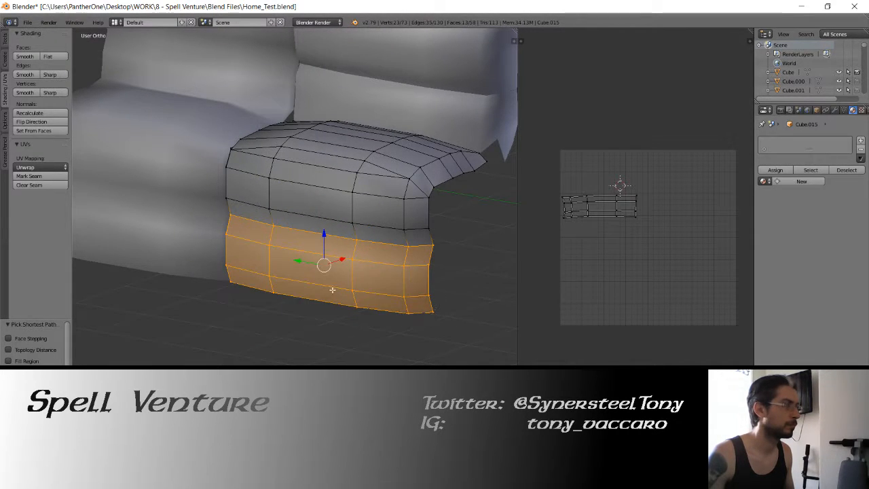
pyautogui.moveTo(331, 290); pyautogui.dragTo(279, 265, button='middle')
pyautogui.press('z')
pyautogui.press('c')
pyautogui.click(263, 274)
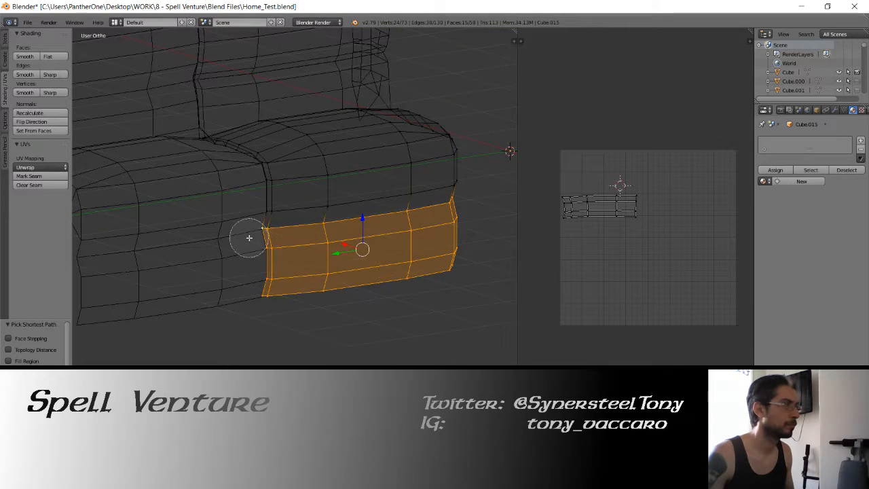
pyautogui.rightClick(249, 237)
# Separate the selected lower front faces into their own object and select that new piece.
pyautogui.press('z')
pyautogui.moveTo(400, 250); pyautogui.dragTo(267, 237, button='middle')
pyautogui.press('p')
pyautogui.click(349, 250)
pyautogui.press('Tab')
pyautogui.rightClick(352, 252)
pyautogui.press('Tab')
pyautogui.press('Tab')
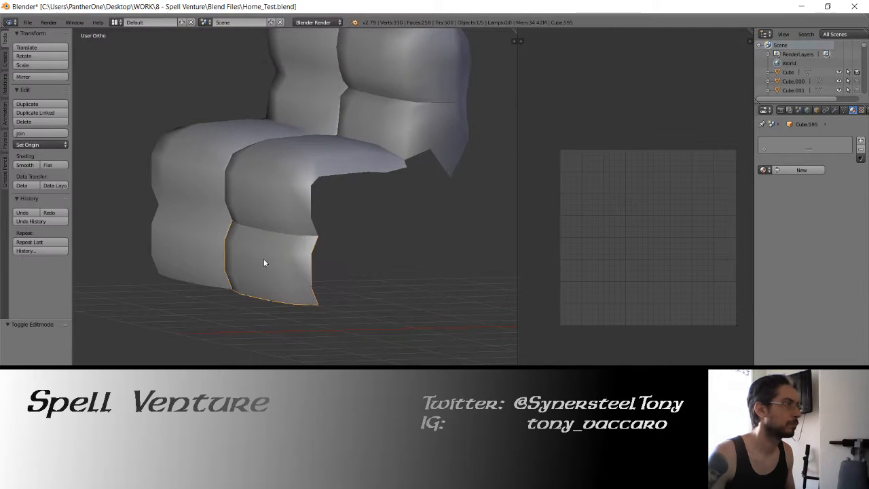
# Select the whole top edge of the separated lower front piece and lower it along Z.
pyautogui.scroll(3, 263, 258)
pyautogui.press('Tab')
pyautogui.rightClick(323, 248)
pyautogui.press('z')
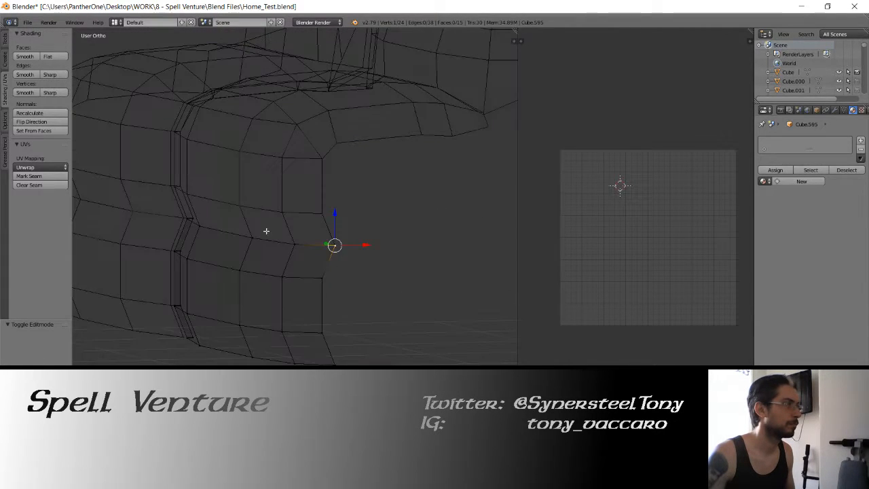
pyautogui.keyDown('ctrl'); pyautogui.rightClick(194, 216); pyautogui.keyUp('ctrl')
pyautogui.press('z')
pyautogui.moveTo(211, 228); pyautogui.dragTo(285, 219, button='middle')
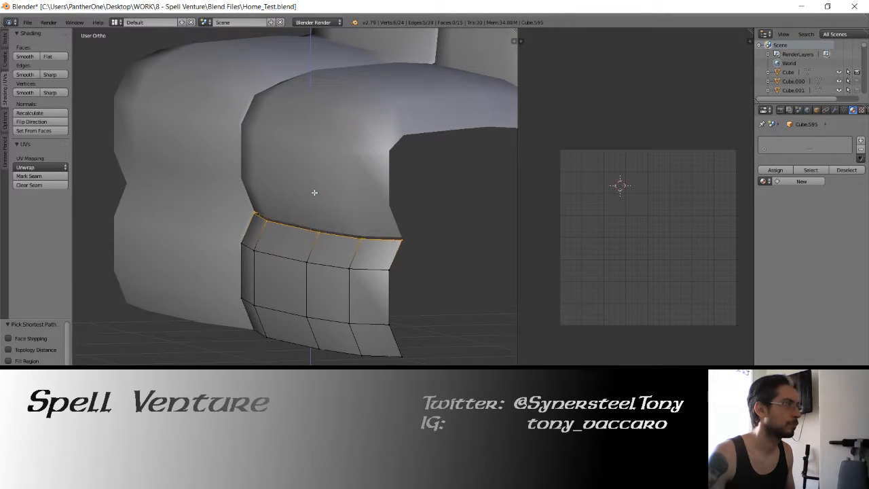
pyautogui.moveTo(314, 193); pyautogui.dragTo(317, 198)
# Shift the lower front piece's top edge, except its end-side vertex, by -0.036 along X and reselect that vertex.
pyautogui.moveTo(365, 220)
pyautogui.mouseDown(button='middle')
pyautogui.moveTo(328, 211)
pyautogui.moveTo(351, 231)
pyautogui.mouseUp(button='middle')
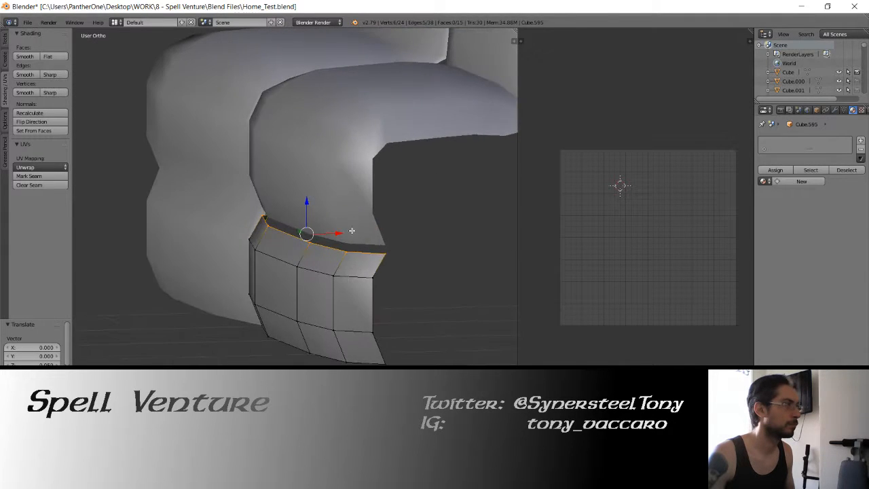
pyautogui.keyDown('shift'); pyautogui.rightClick(384, 254); pyautogui.keyUp('shift')
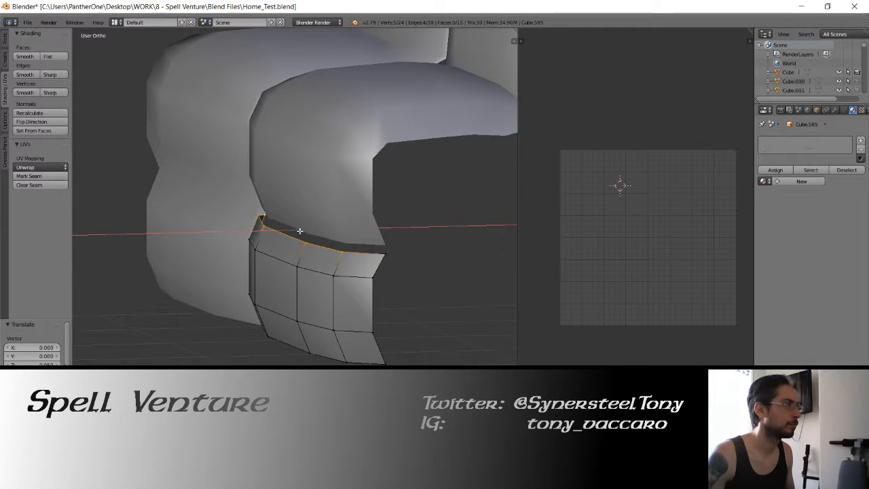
pyautogui.keyDown('shift'); pyautogui.rightClick(385, 254); pyautogui.keyUp('shift')
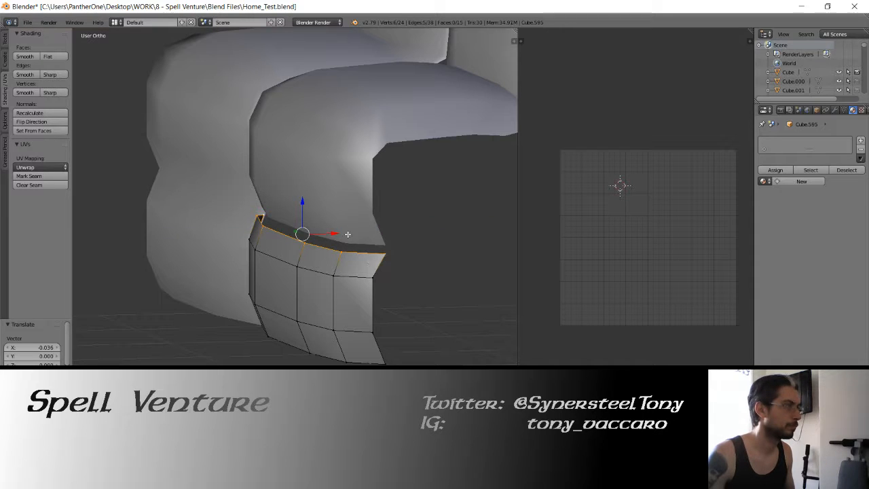
# Extrude the lower front piece's top edge upward and shift it, except its end-side vertex, 0.058 along X.
pyautogui.press('e')
pyautogui.rightClick(306, 211)
pyautogui.press('g')
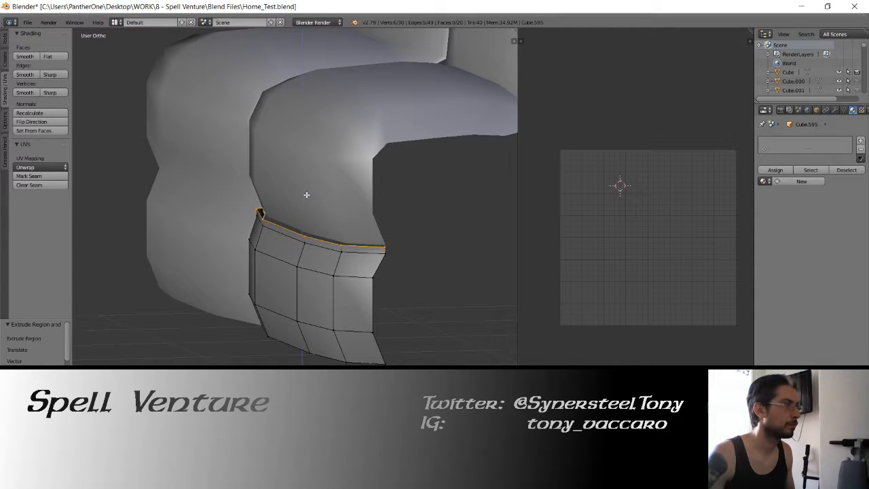
pyautogui.click(307, 197)
pyautogui.keyDown('shift'); pyautogui.rightClick(385, 244); pyautogui.keyUp('shift')
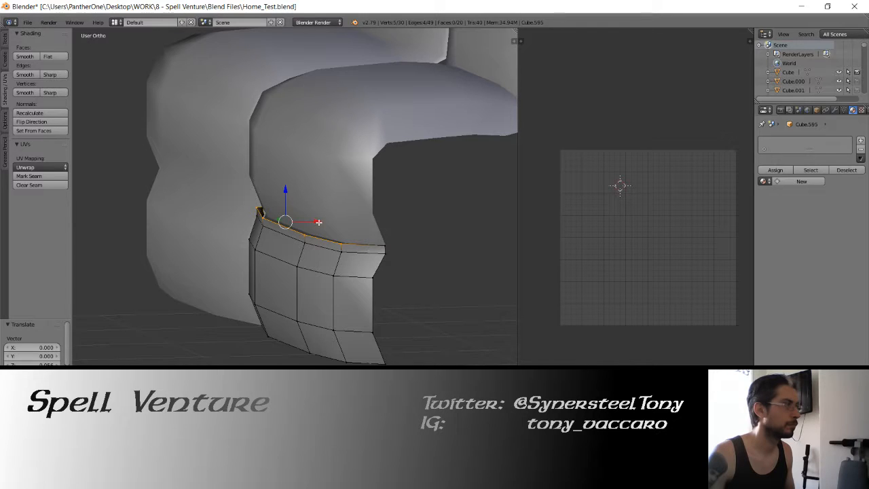
pyautogui.press('g')
pyautogui.press('x')
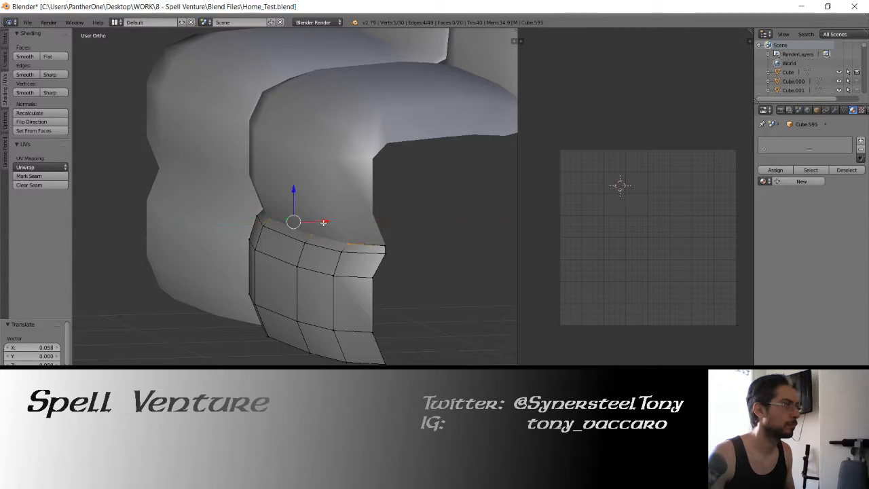
# Open the seat piece for editing, select its whole lower front edge and raise it along Z.
pyautogui.moveTo(324, 219); pyautogui.dragTo(347, 200, button='middle')
pyautogui.press('Tab')
pyautogui.rightClick(286, 201)
pyautogui.press('Tab')
pyautogui.keyDown('ctrl'); pyautogui.rightClick(251, 231); pyautogui.keyUp('ctrl')
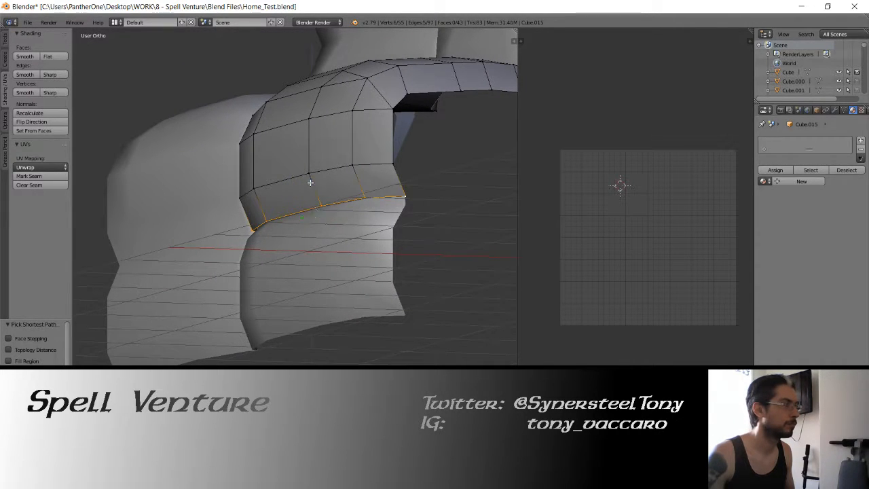
pyautogui.moveTo(310, 182); pyautogui.dragTo(311, 173)
# Deselect the end-side vertex of the seat's lower front edge and shift the remaining vertices outward along X.
pyautogui.moveTo(338, 226); pyautogui.dragTo(376, 213, button='middle')
pyautogui.press('c')
pyautogui.middleClick(367, 212)
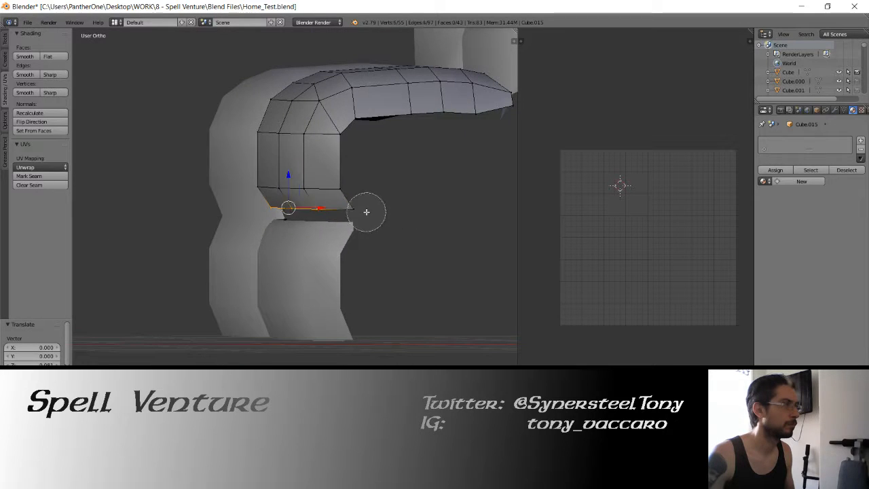
pyautogui.rightClick(364, 212)
pyautogui.press('g')
pyautogui.press('x')
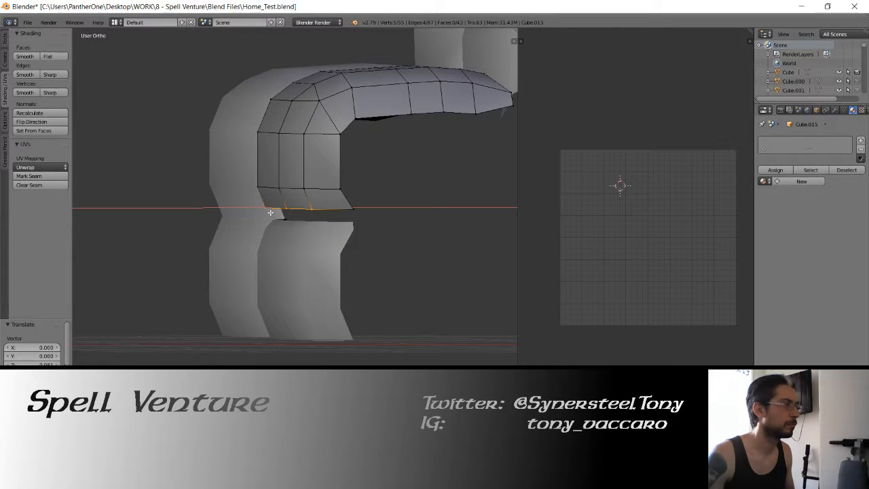
pyautogui.rightClick(277, 193)
pyautogui.moveTo(282, 175); pyautogui.dragTo(284, 179)
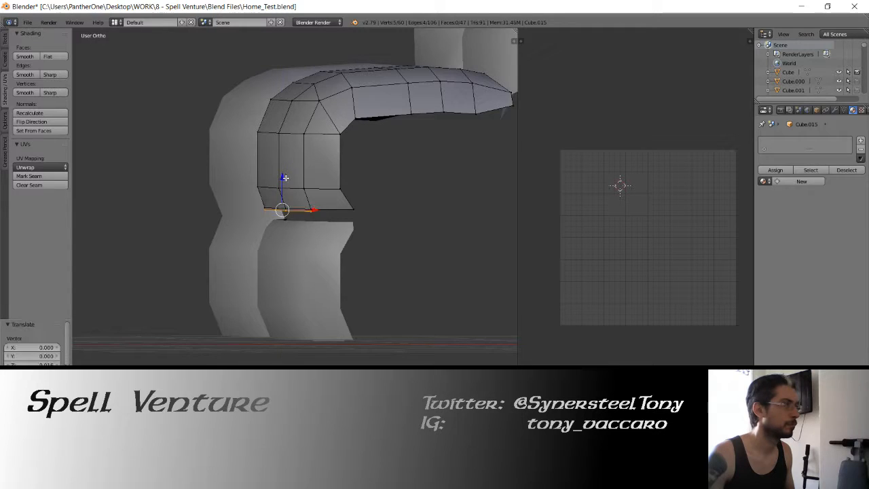
pyautogui.hotkey('ctrl', 'z')
# Add the end-side vertex to the selection, extrude the seat's whole lower front edge and lower it along Z to the piece below.
pyautogui.keyDown('shift'); pyautogui.rightClick(354, 216); pyautogui.keyUp('shift')
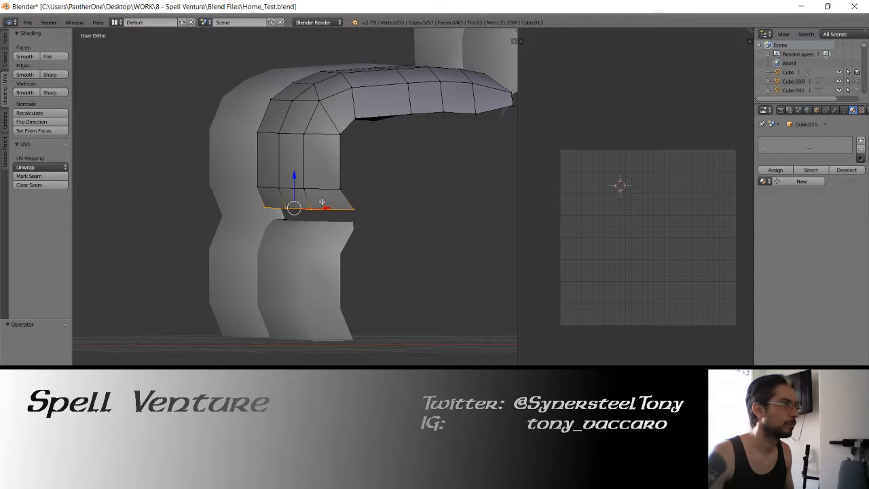
pyautogui.press('z')
pyautogui.moveTo(321, 202)
pyautogui.mouseDown(button='middle')
pyautogui.moveTo(325, 188)
pyautogui.moveTo(333, 195)
pyautogui.mouseUp(button='middle')
pyautogui.press('z')
pyautogui.press('e')
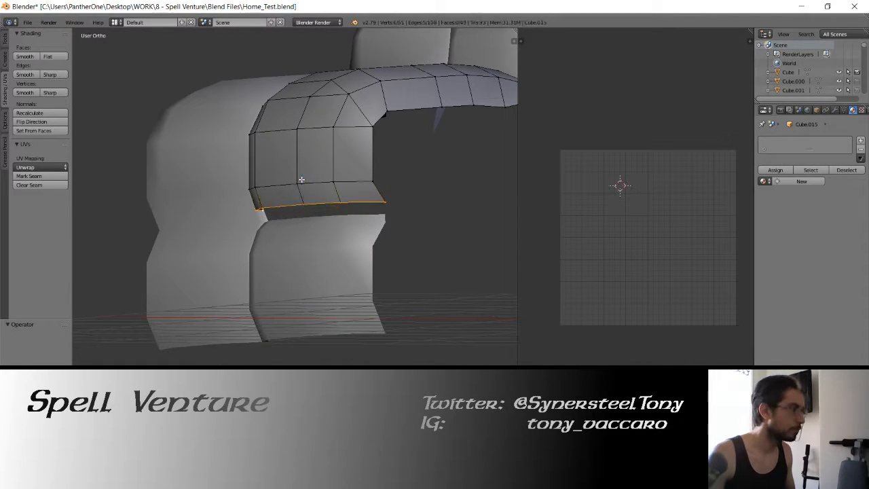
pyautogui.rightClick(301, 179)
pyautogui.moveTo(301, 176); pyautogui.dragTo(307, 188)
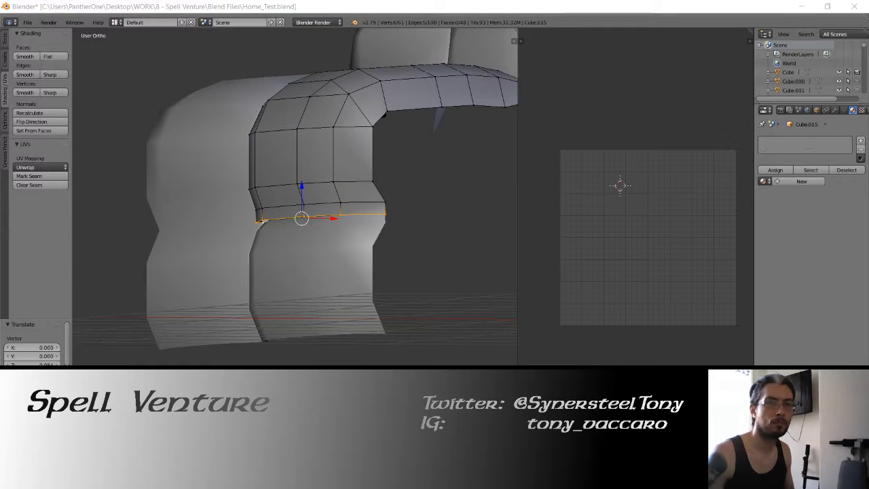
# Shift the seat's extruded lower front edge, except its end-side vertex, 0.073 and then -0.020 along X.
pyautogui.moveTo(400, 197)
pyautogui.mouseDown(button='middle')
pyautogui.moveTo(339, 207)
pyautogui.moveTo(374, 208)
pyautogui.mouseUp(button='middle')
pyautogui.press('c')
pyautogui.middleClick(350, 204)
pyautogui.rightClick(350, 204)
pyautogui.moveTo(305, 207); pyautogui.dragTo(316, 239, button='middle')
pyautogui.press('a')
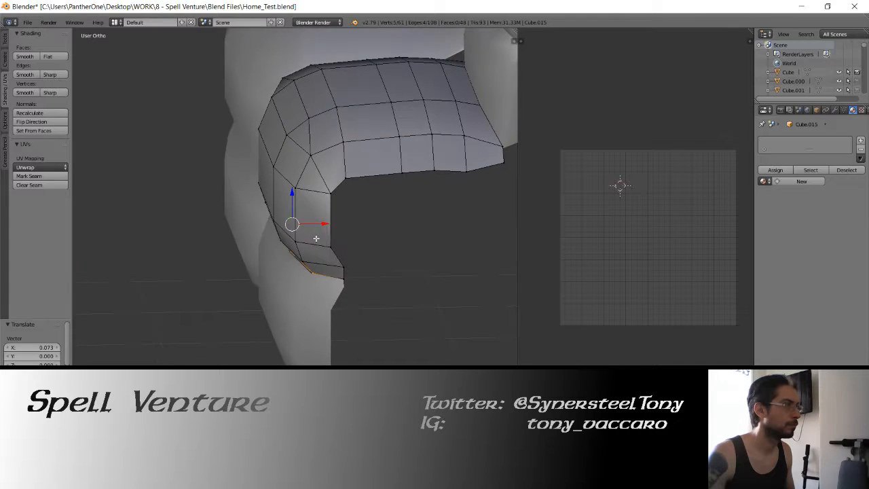
pyautogui.moveTo(328, 224); pyautogui.dragTo(297, 235)
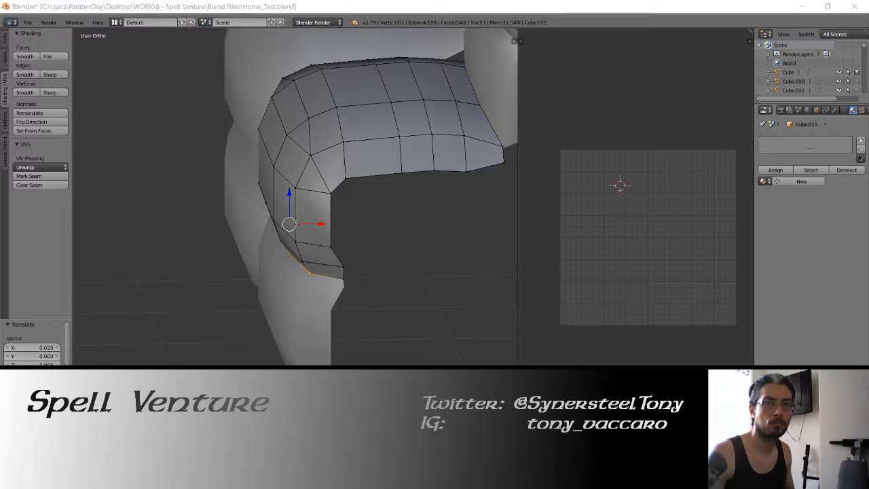
# Examine the joints between the end piece's seat, its lower front piece and the neighbouring sofa section.
pyautogui.click(388, 4)
pyautogui.press('Tab')
pyautogui.moveTo(233, 241); pyautogui.dragTo(275, 266, button='middle')
pyautogui.press('Tab')
pyautogui.press('Tab')
pyautogui.press('a')
pyautogui.rightClick(275, 266)
pyautogui.press('Tab')
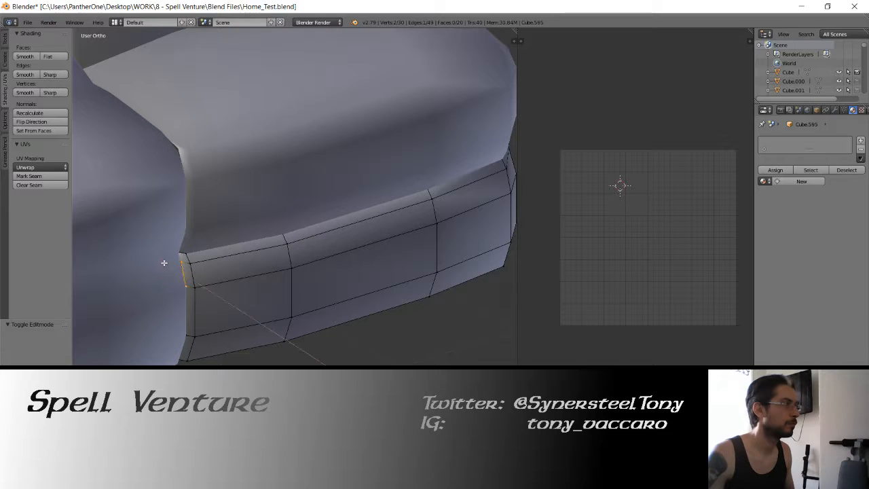
pyautogui.press('Tab')
pyautogui.moveTo(174, 252); pyautogui.dragTo(323, 233, button='middle')
pyautogui.press('Tab')
# Lower the seat's upper front border vertex beside the neighbouring sofa section slightly along Z, and finish editing the seat.
pyautogui.scroll(4, 243, 240)
pyautogui.press('Tab')
pyautogui.rightClick(247, 232)
pyautogui.press('Tab')
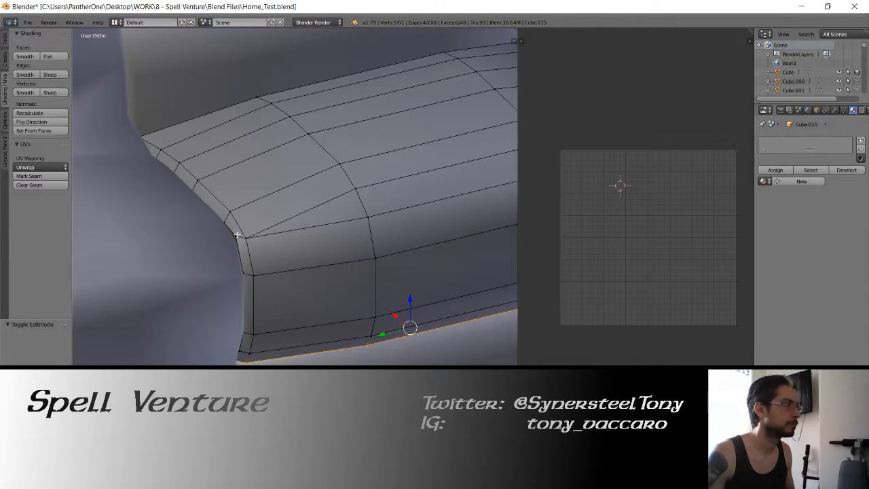
pyautogui.rightClick(238, 235)
pyautogui.moveTo(237, 212); pyautogui.dragTo(231, 213)
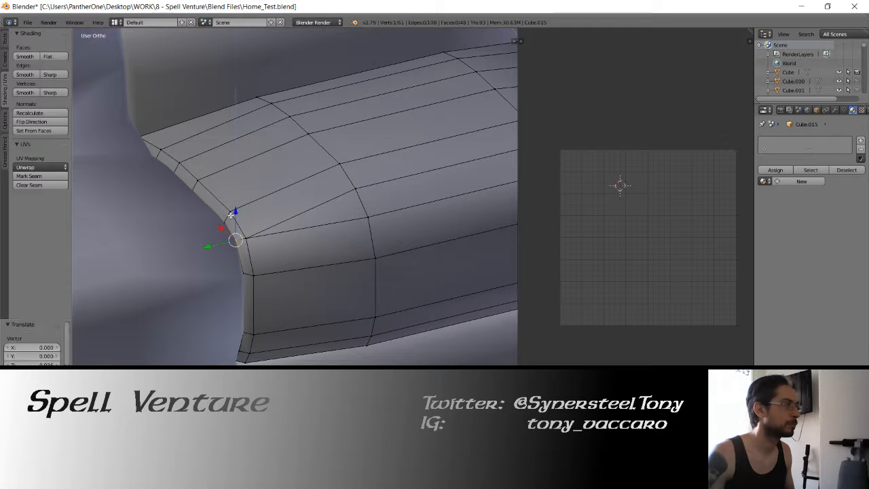
pyautogui.press('Tab')
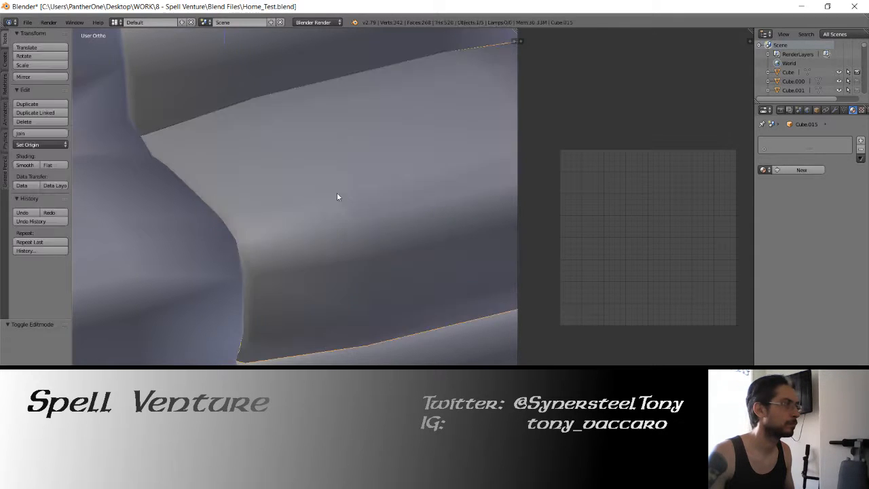
# Save the project over the existing Home_Test.blend file.
pyautogui.moveTo(337, 192); pyautogui.dragTo(284, 190, button='middle')
pyautogui.scroll(-5, 339, 220)
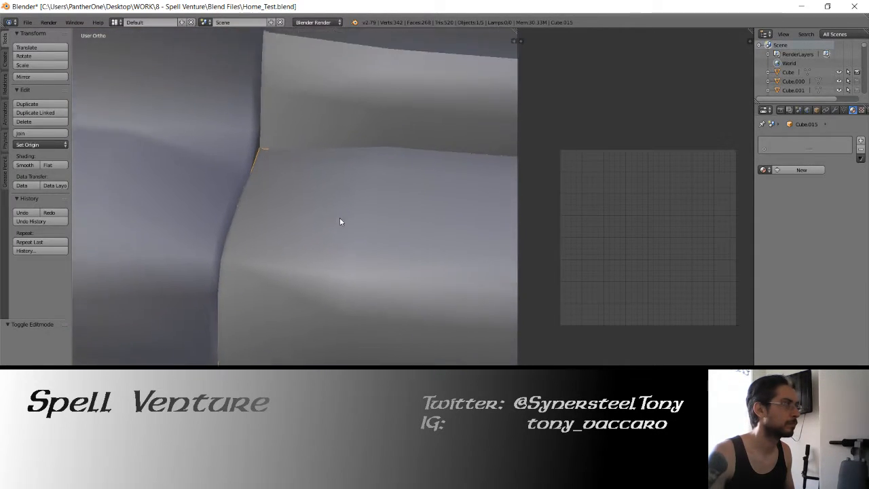
pyautogui.hotkey('ctrl', 's')
pyautogui.click(335, 215)
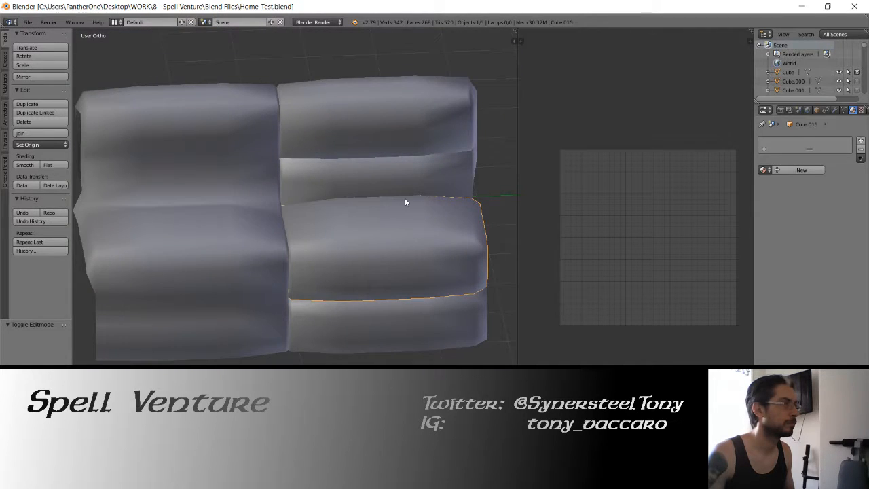
# Select the end piece's seat, lower front and both backrest parts, and join them into one object.
pyautogui.keyDown('shift'); pyautogui.moveTo(404, 198); pyautogui.dragTo(354, 204, button='middle'); pyautogui.keyUp('shift')
pyautogui.rightClick(348, 264)
pyautogui.moveTo(341, 154)
pyautogui.mouseDown(button='middle')
pyautogui.moveTo(374, 155)
pyautogui.moveTo(330, 156)
pyautogui.mouseUp(button='middle')
pyautogui.keyDown('shift'); pyautogui.rightClick(329, 156); pyautogui.keyUp('shift')
pyautogui.click(26, 133)
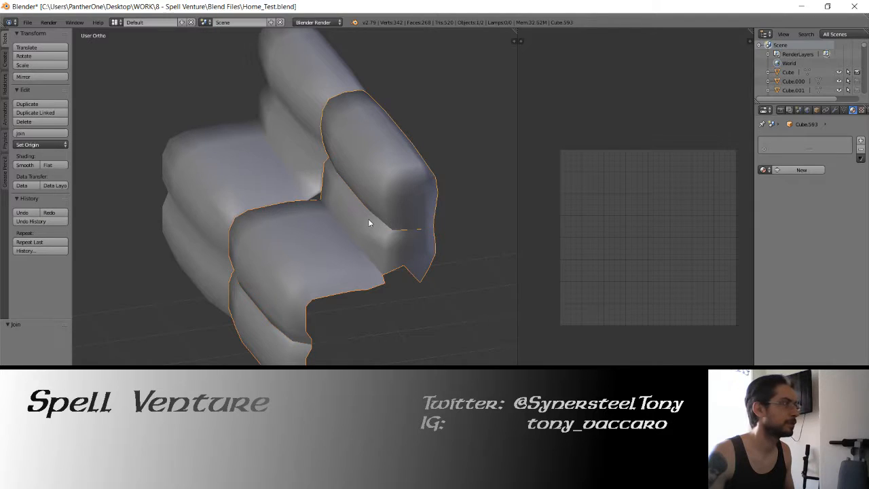
# Select the joined end piece's entire mesh and unwrap it.
pyautogui.press('Tab')
pyautogui.press('a')
pyautogui.press('a')
pyautogui.press('u')
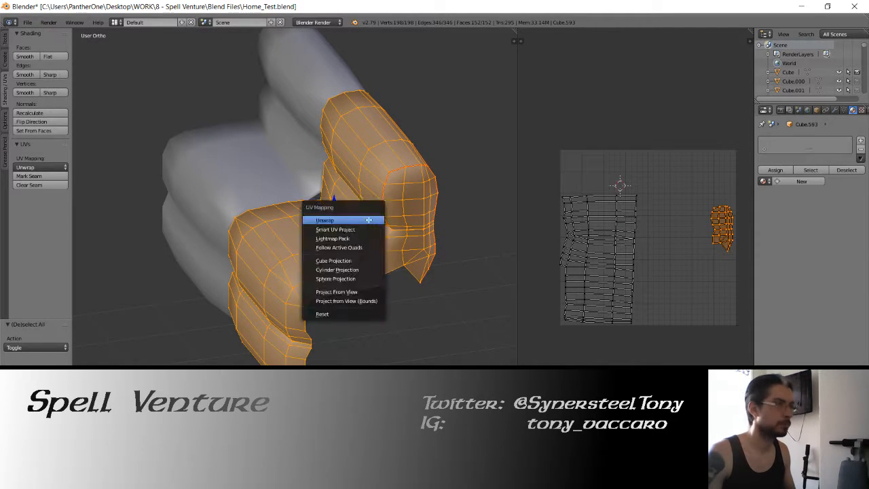
pyautogui.click(369, 220)
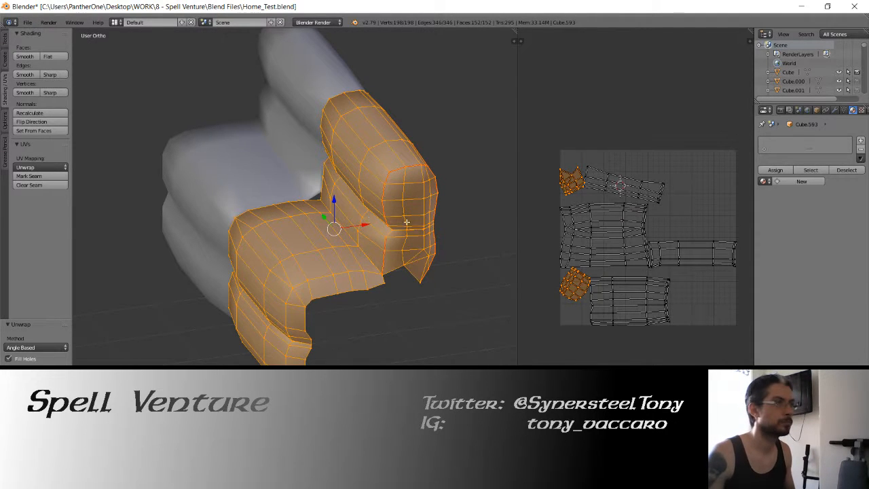
# Mark a seam on the lower backrest's short inset corner edge, where its front meets the end side.
pyautogui.rightClick(572, 288)
pyautogui.moveTo(397, 271); pyautogui.dragTo(163, 223, button='middle')
pyautogui.press('z')
pyautogui.scroll(4, 326, 239)
pyautogui.rightClick(347, 266)
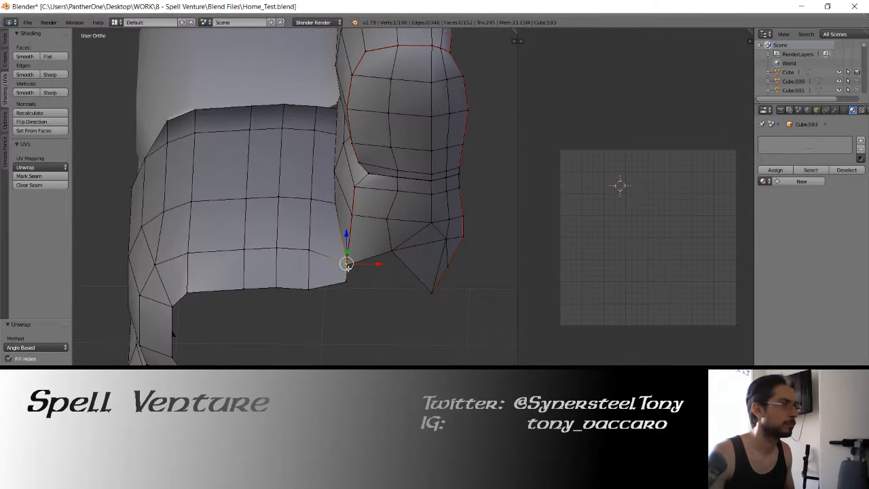
pyautogui.press('a')
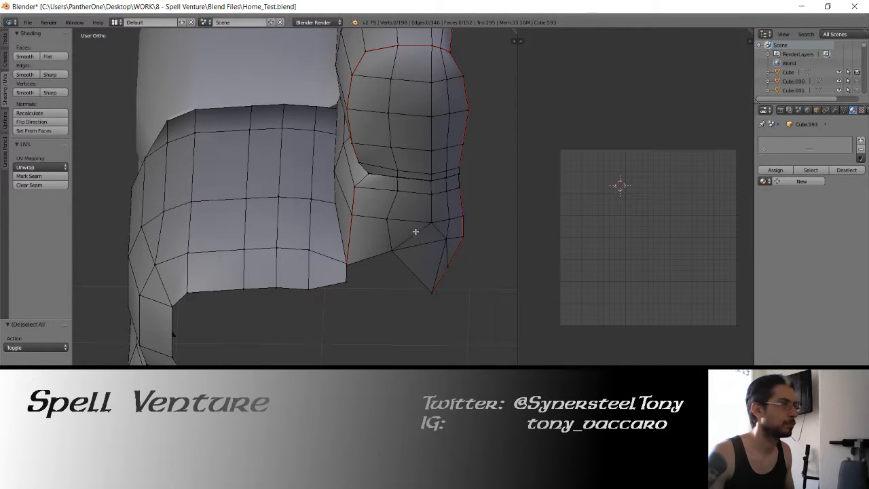
pyautogui.moveTo(415, 232); pyautogui.dragTo(411, 145, button='middle')
pyautogui.keyDown('ctrl'); pyautogui.rightClick(417, 168); pyautogui.keyUp('ctrl')
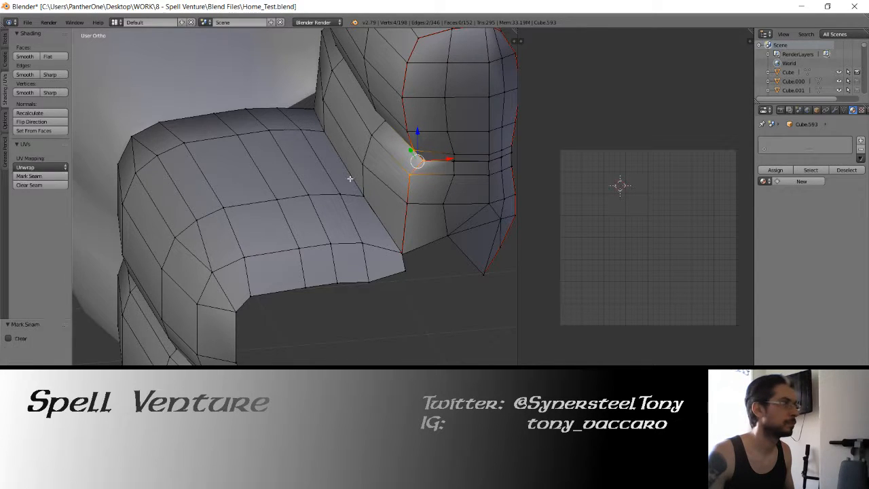
# Mark a seam on the lower backrest's short inset edge at the rear of the end side.
pyautogui.press('a')
pyautogui.press('a')
pyautogui.moveTo(439, 175)
pyautogui.mouseDown(button='middle')
pyautogui.moveTo(357, 173)
pyautogui.moveTo(375, 191)
pyautogui.mouseUp(button='middle')
pyautogui.press('c')
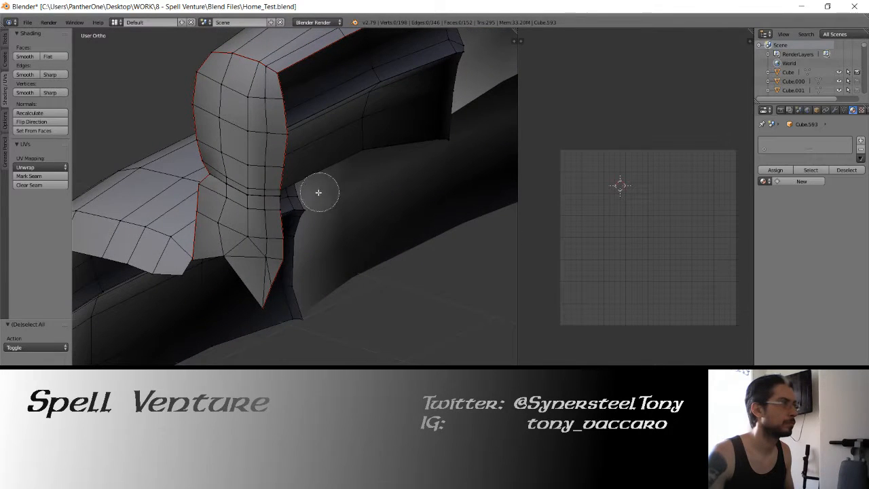
pyautogui.click(296, 203)
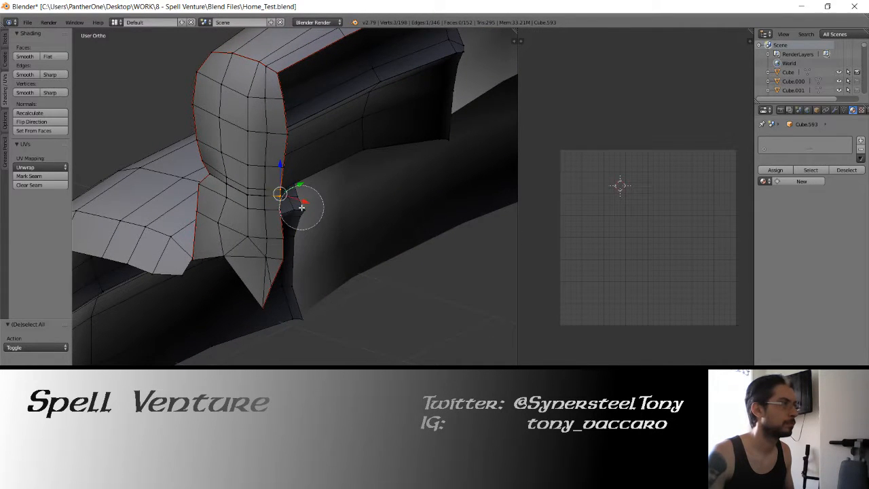
pyautogui.moveTo(305, 199); pyautogui.dragTo(264, 206, button='middle')
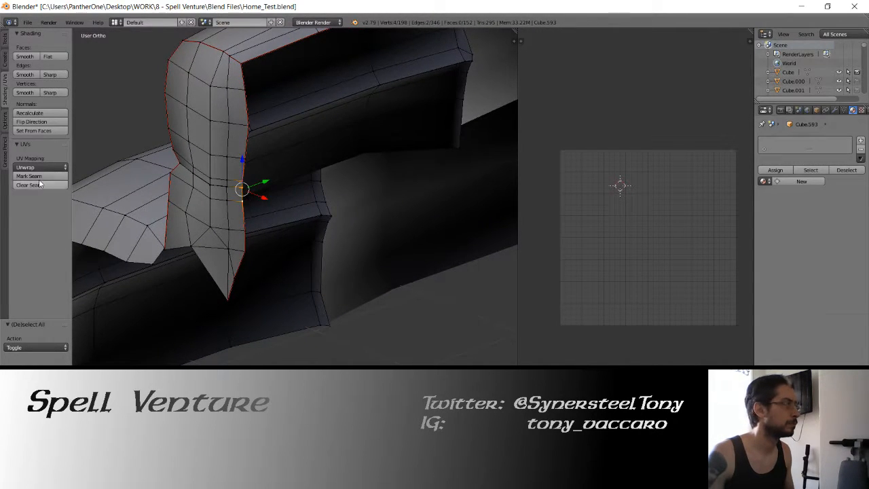
# Select the whole joined mesh and unwrap it again with the added seams.
pyautogui.press('a')
pyautogui.press('u')
pyautogui.press('Return')
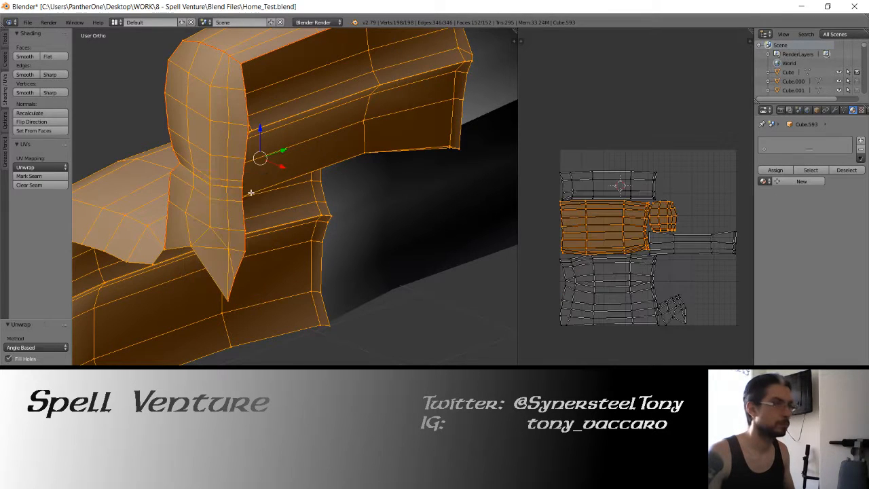
# Merge at center the overlapping vertices nearest the front corner on the end side's crease between the two backrest parts.
pyautogui.moveTo(254, 193); pyautogui.dragTo(258, 232, button='middle')
pyautogui.press('a')
pyautogui.scroll(3, 319, 258)
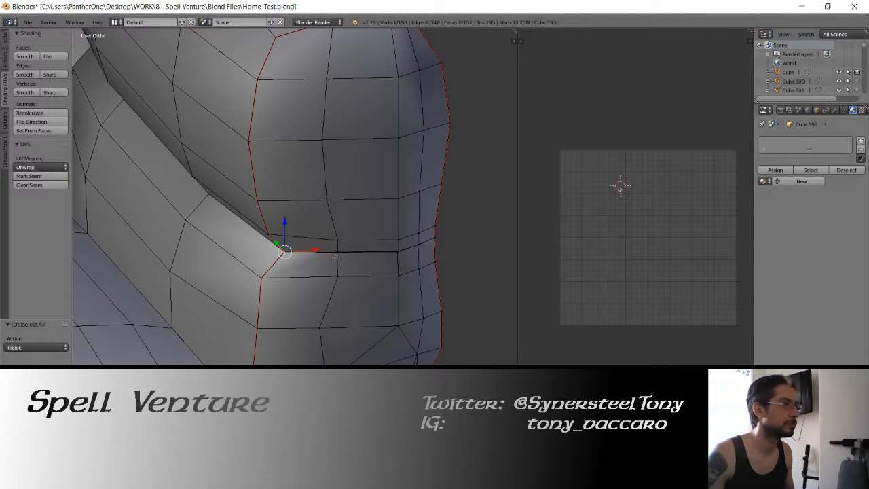
pyautogui.moveTo(337, 260); pyautogui.dragTo(333, 200, button='middle')
pyautogui.press('c')
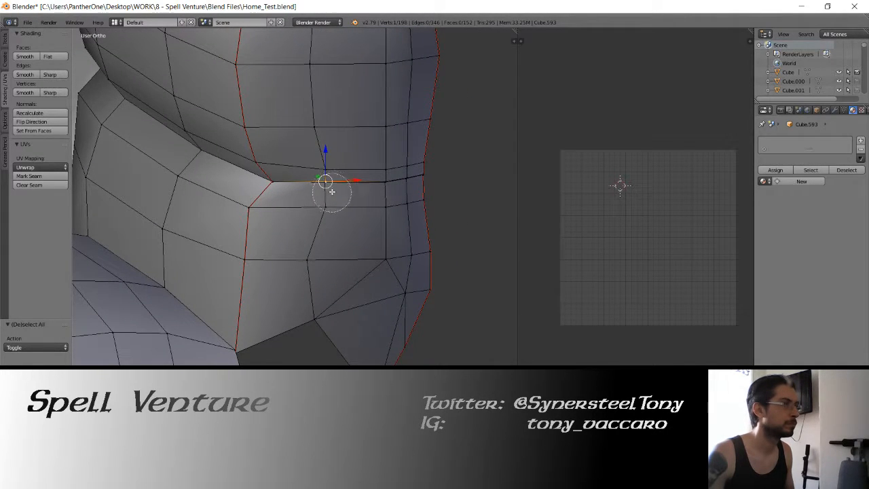
pyautogui.rightClick(359, 183)
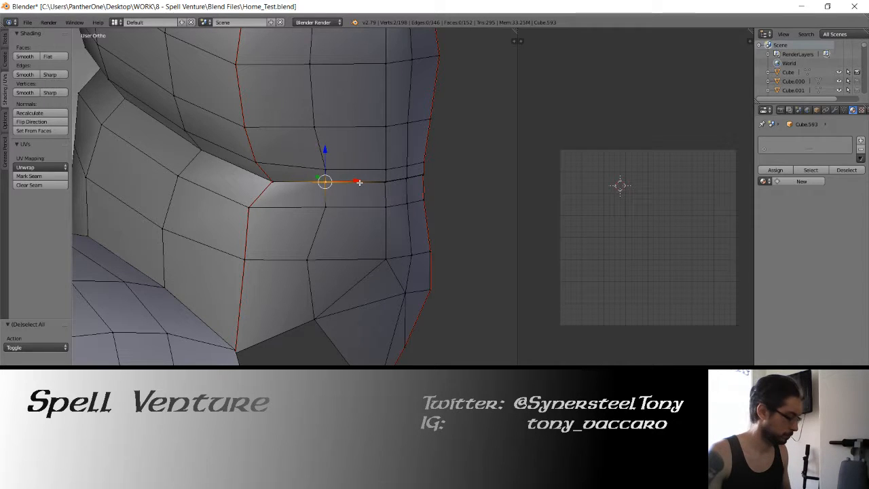
pyautogui.hotkey('alt', 'm')
pyautogui.click(338, 196)
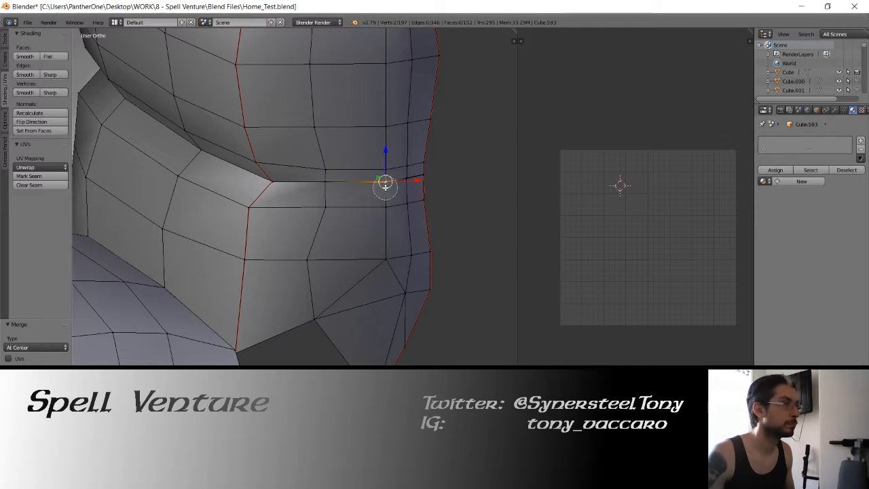
# Merge at center each of the three remaining overlapping vertex pairs along the end side's backrest crease, up to the rear seam.
pyautogui.hotkey('alt', 'm')
pyautogui.click(384, 184)
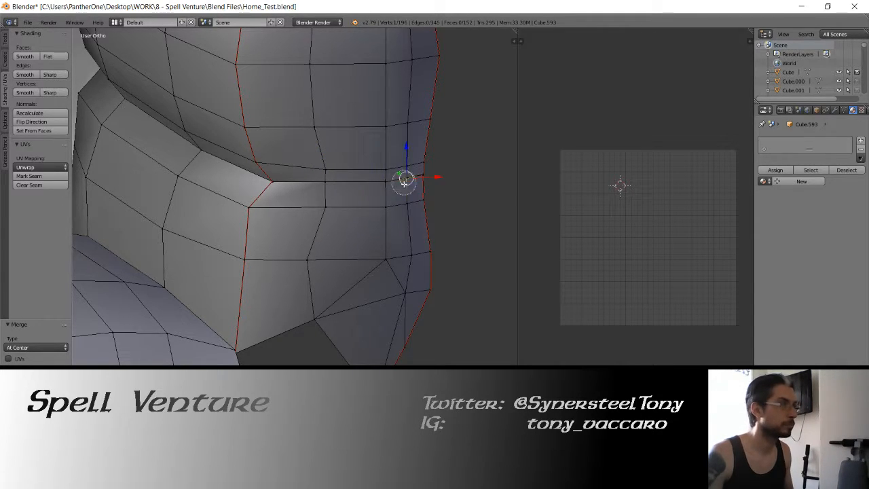
pyautogui.hotkey('alt', 'm')
pyautogui.click(406, 184)
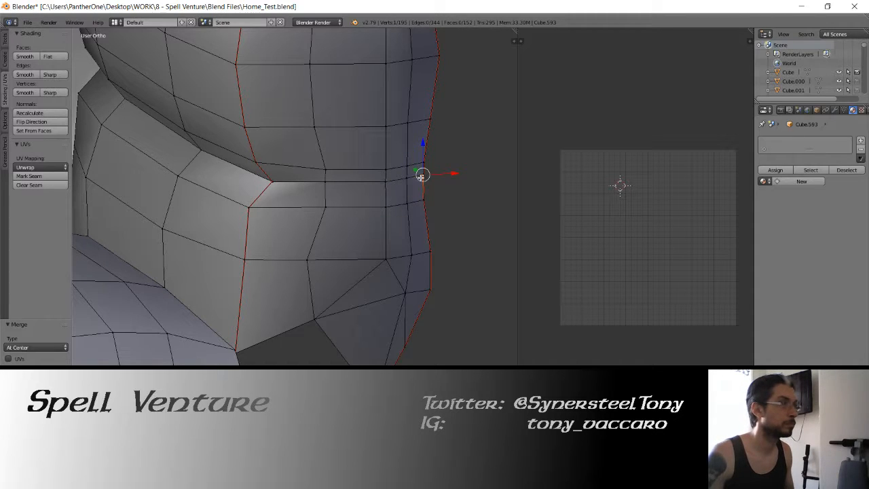
pyautogui.hotkey('alt', 'm')
pyautogui.click(426, 178)
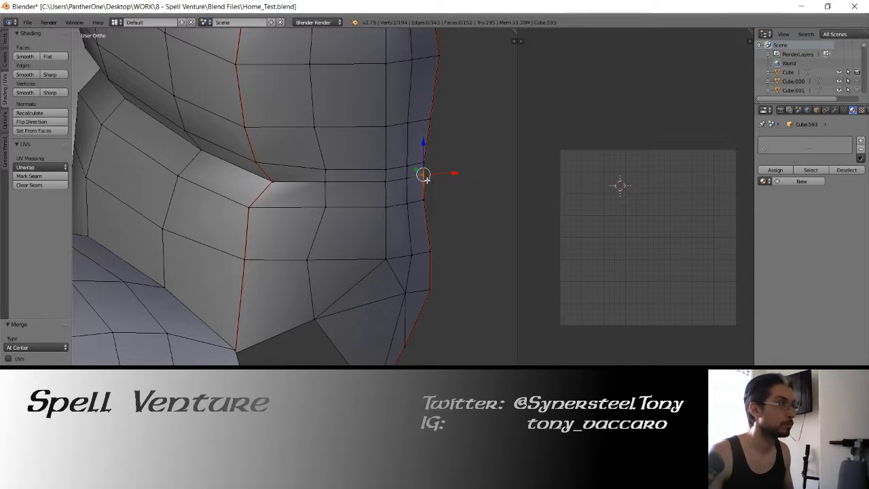
# Merge at center the last overlapping vertex pair at the rear seam and unwrap the whole mesh again.
pyautogui.hotkey('alt', 'm')
pyautogui.click(279, 184)
pyautogui.press('a')
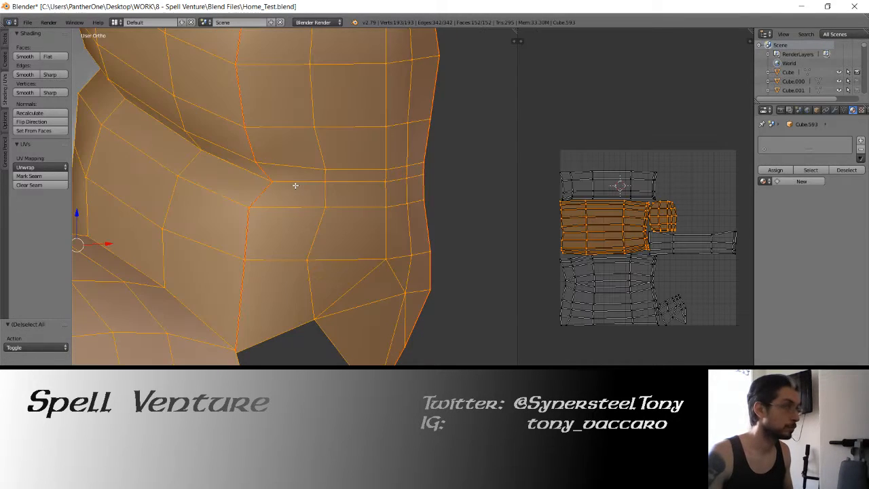
pyautogui.press('u')
pyautogui.click(295, 184)
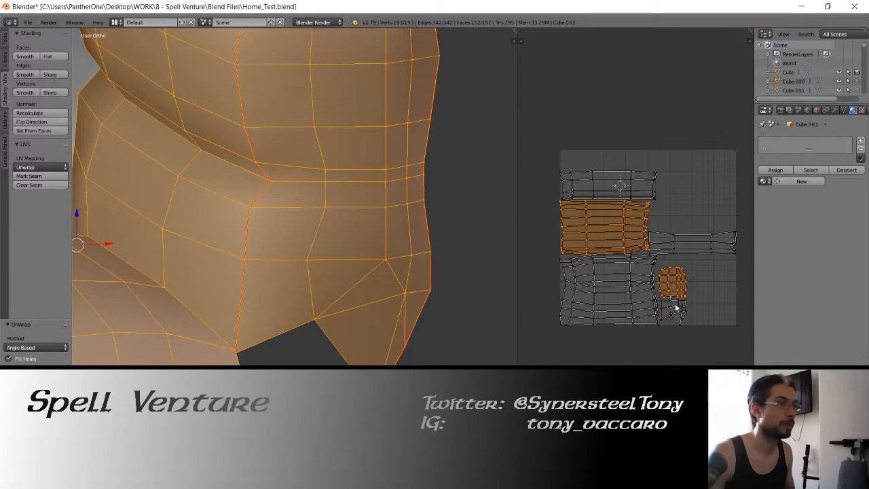
pyautogui.rightClick(675, 307)
pyautogui.scroll(-4, 395, 223)
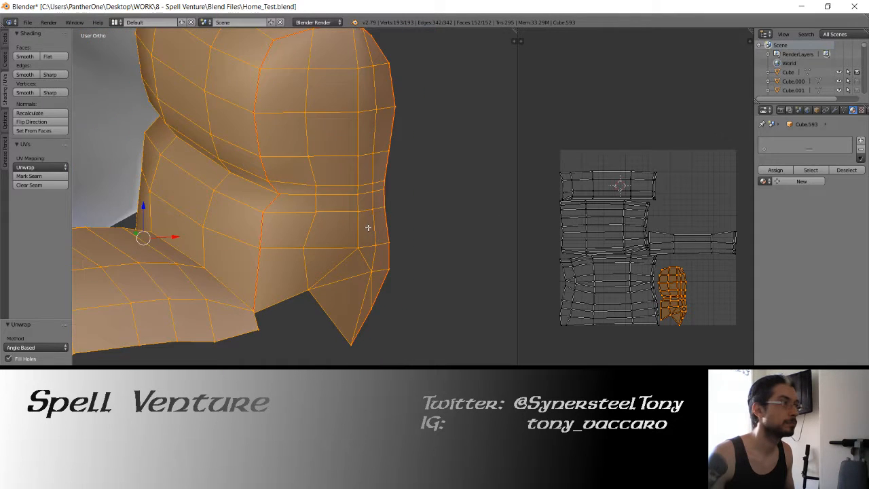
# Return to object mode and duplicate the finished sofa end piece as a separate object.
pyautogui.press('Tab')
pyautogui.moveTo(197, 229); pyautogui.dragTo(306, 216, button='middle')
pyautogui.scroll(-4, 292, 253)
pyautogui.scroll(3, 210, 215)
pyautogui.scroll(-3, 210, 215)
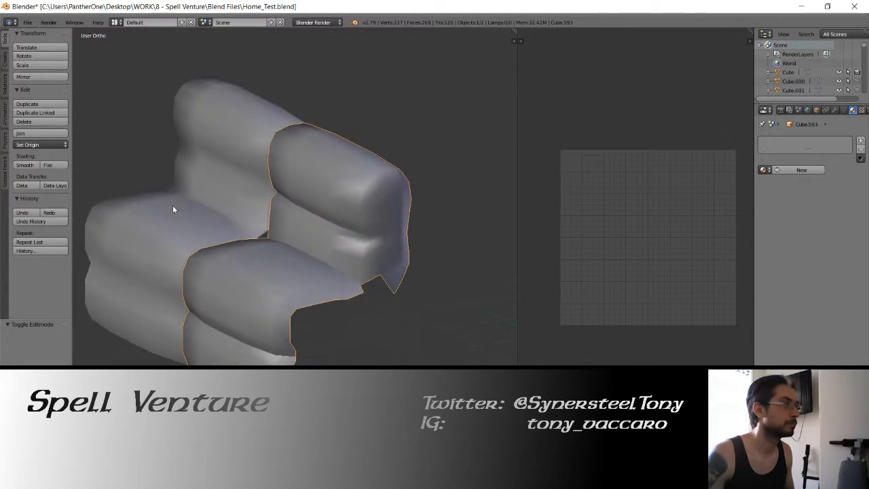
pyautogui.moveTo(172, 208); pyautogui.dragTo(299, 208, button='middle')
pyautogui.moveTo(364, 207); pyautogui.dragTo(301, 205, button='middle')
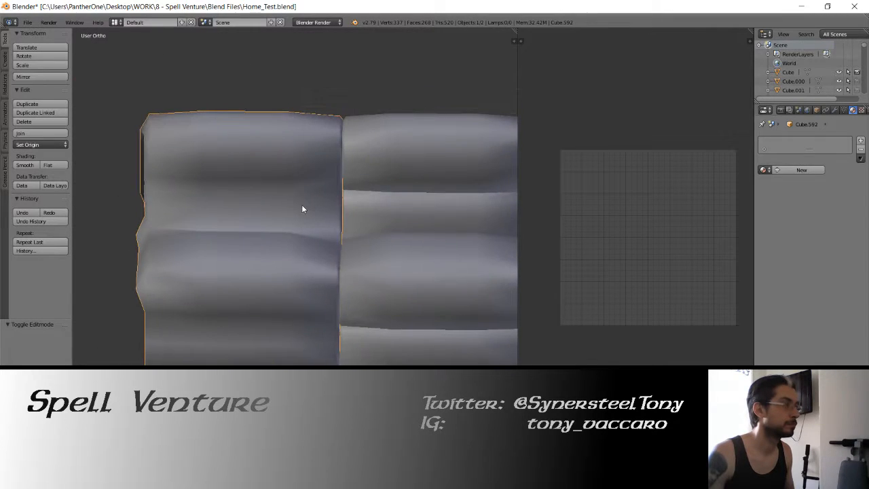
pyautogui.rightClick(386, 211)
pyautogui.rightClick(384, 214)
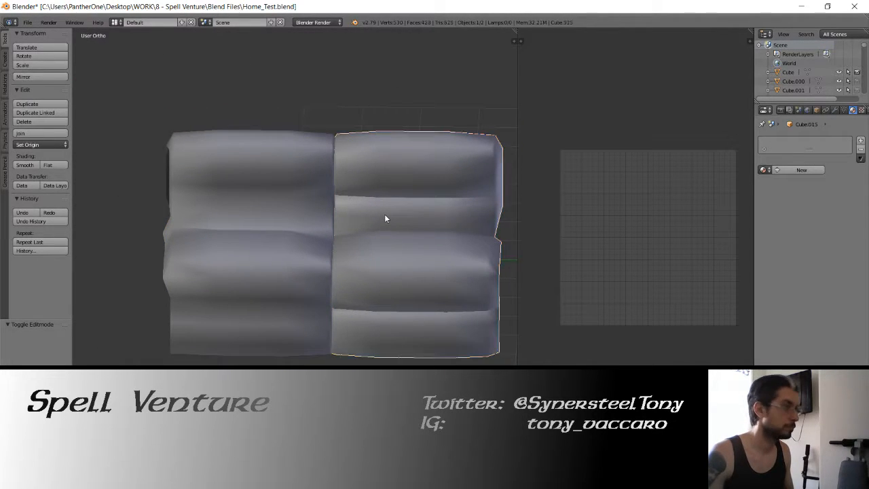
# Mirror the duplicate's whole mesh along the sofa's length and move it over the neighbouring cushion section.
pyautogui.press('Tab')
pyautogui.click(95, 425)
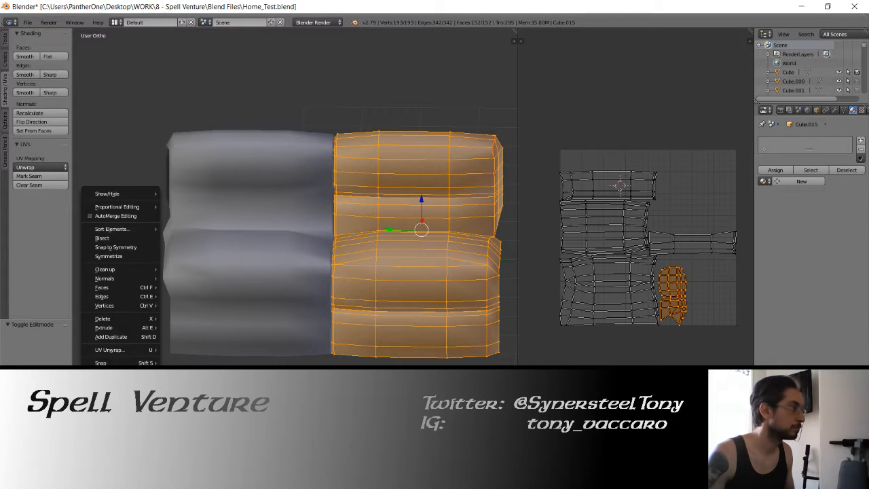
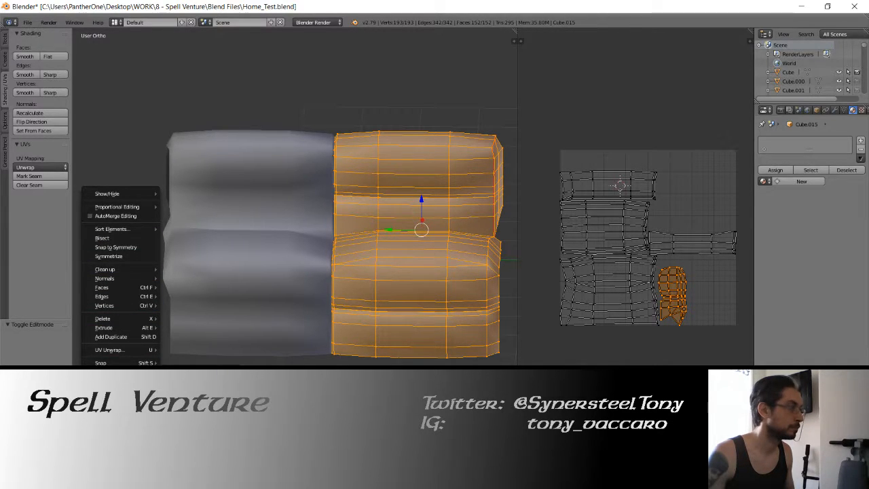
pyautogui.click(190, 395)
pyautogui.moveTo(397, 227); pyautogui.dragTo(235, 233)
# Recalculate the normals of the mirrored duplicate.
pyautogui.press('Tab')
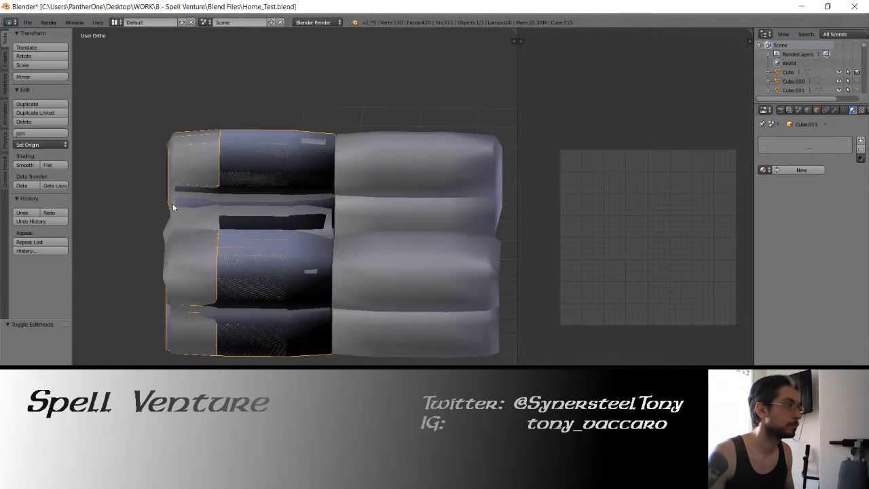
pyautogui.press('Tab')
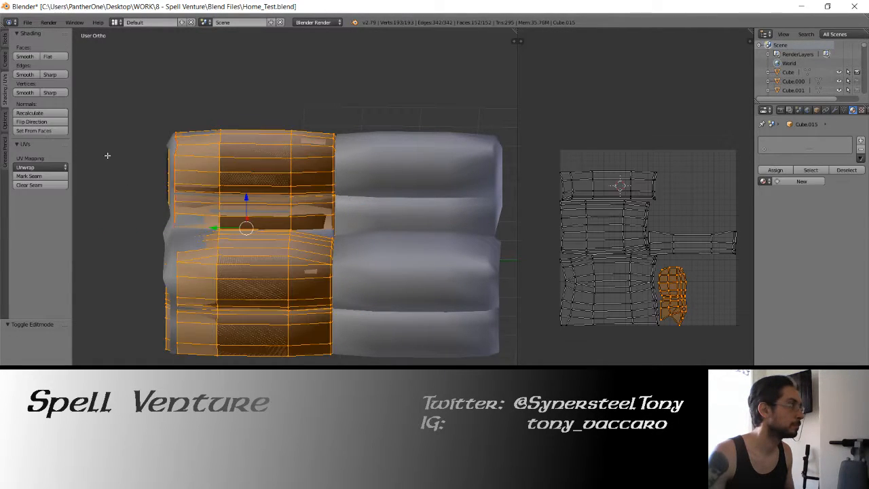
pyautogui.click(41, 114)
pyautogui.press('Tab')
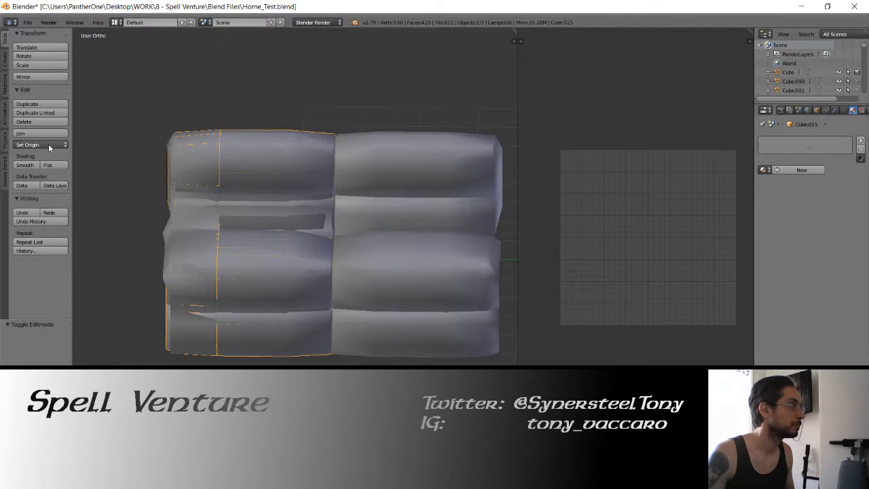
# Set the mirrored duplicate's origin to its geometry and nudge it 0.007 along Y against the end piece.
pyautogui.click(40, 144)
pyautogui.click(67, 165)
pyautogui.moveTo(230, 226)
pyautogui.mouseDown()
pyautogui.moveTo(205, 226)
pyautogui.moveTo(213, 227)
pyautogui.mouseUp()
# Delete the old neighbouring cushion section that overlaps the mirrored duplicate.
pyautogui.rightClick(266, 219)
pyautogui.press('x')
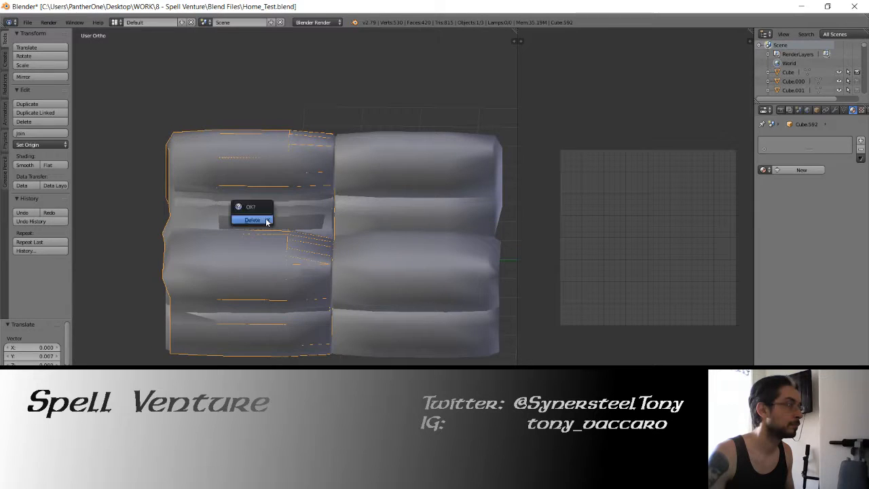
pyautogui.click(265, 218)
# Examine the mirrored piece's mesh and the joint where it meets the original end piece.
pyautogui.rightClick(266, 212)
pyautogui.press('Tab')
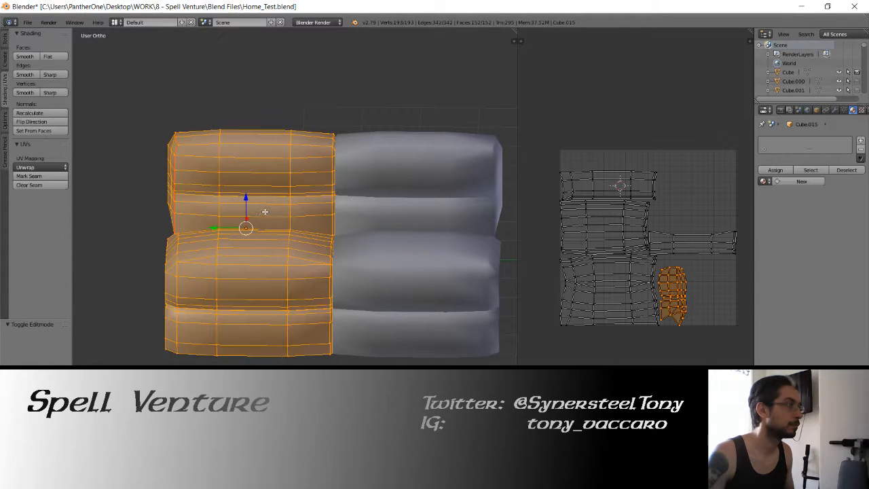
pyautogui.press('Tab')
pyautogui.moveTo(266, 212); pyautogui.dragTo(293, 237, button='middle')
pyautogui.scroll(2, 260, 243)
pyautogui.scroll(1, 259, 247)
pyautogui.press('Tab')
pyautogui.press('Tab')
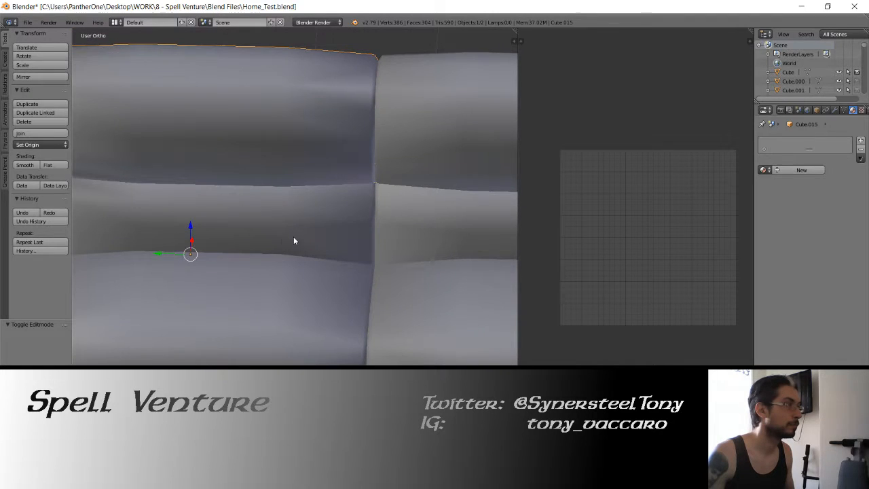
pyautogui.scroll(-3, 299, 242)
# Recalculate the normals on both the mirrored piece and the original end piece.
pyautogui.press('Tab')
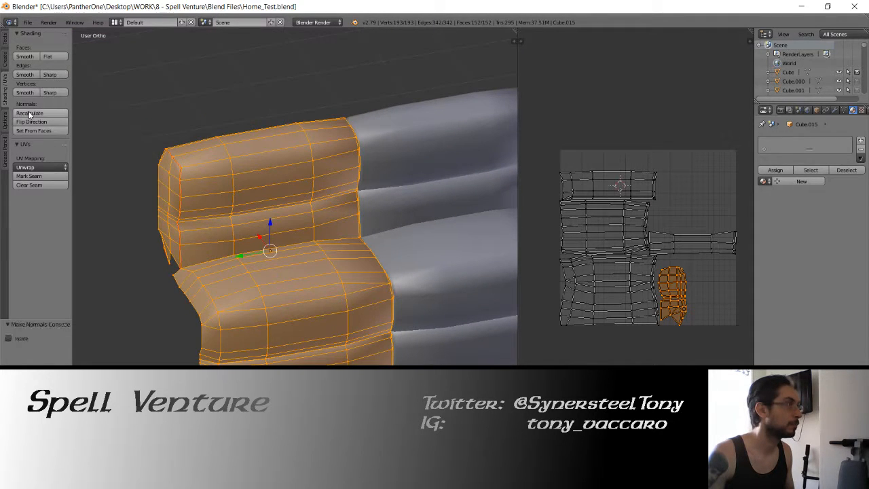
pyautogui.press('Tab')
pyautogui.rightClick(439, 181)
pyautogui.press('Tab')
pyautogui.click(34, 114)
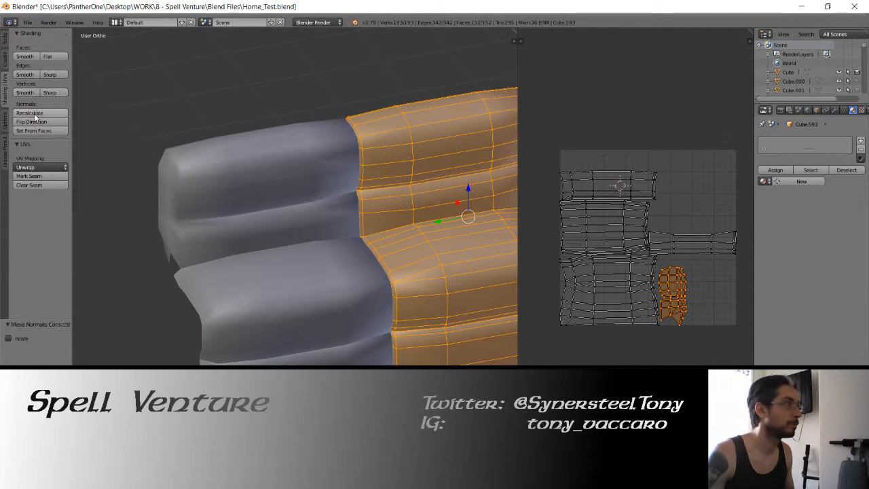
pyautogui.press('Tab')
# Delete the cross edges running down the middle column of the mirrored piece's backrest end side, below its top row.
pyautogui.moveTo(341, 207); pyautogui.dragTo(364, 220, button='middle')
pyautogui.rightClick(302, 228)
pyautogui.press('Tab')
pyautogui.moveTo(273, 231); pyautogui.dragTo(314, 220, button='middle')
pyautogui.scroll(3, 301, 255)
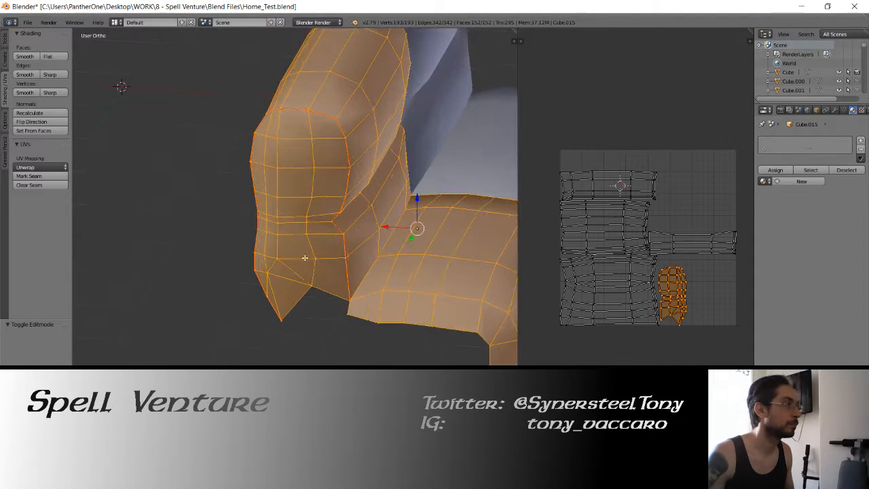
pyautogui.rightClick(309, 283)
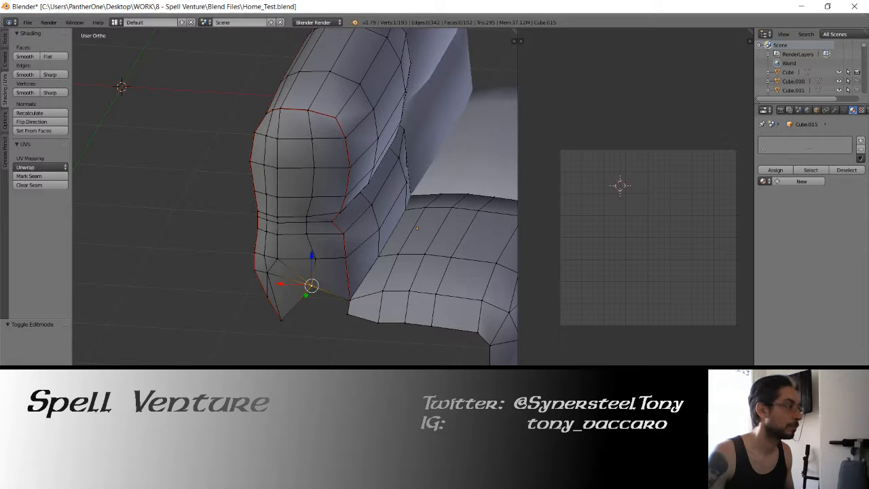
pyautogui.rightClick(295, 277)
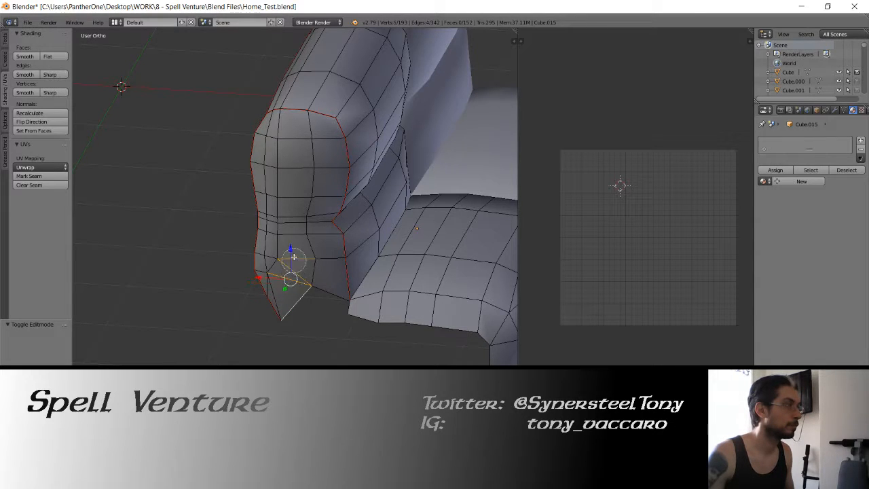
pyautogui.keyDown('ctrl'); pyautogui.keyDown('alt'); pyautogui.rightClick(294, 235); pyautogui.keyUp('alt'); pyautogui.keyUp('ctrl')
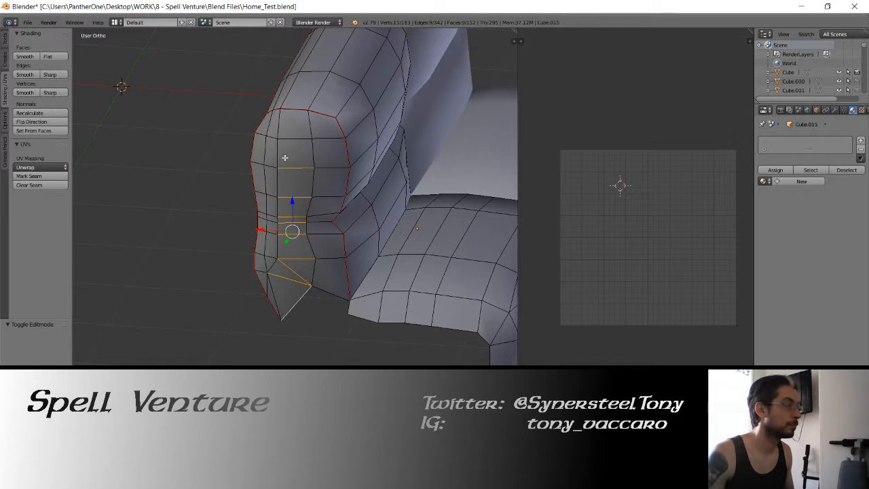
pyautogui.press('x')
pyautogui.click(286, 167)
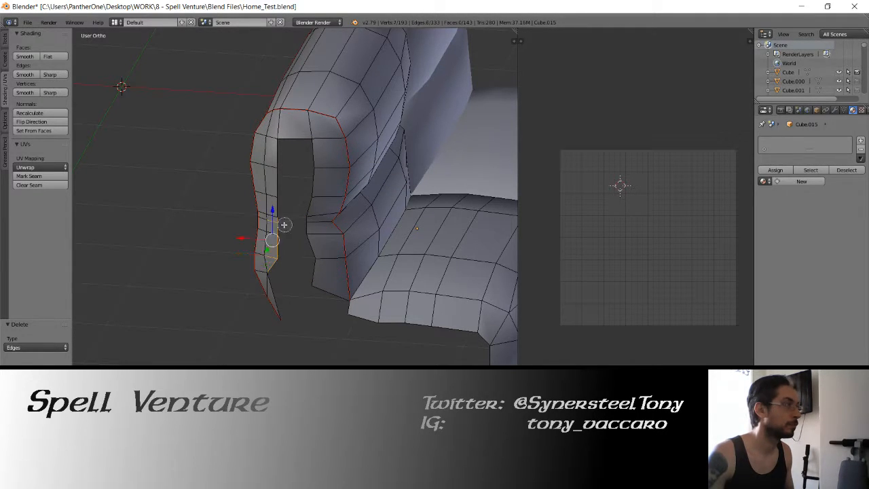
# Delete the adjoining column of edges along the rear side of the opening in the mirrored piece's end side.
pyautogui.moveTo(284, 225); pyautogui.dragTo(281, 170)
pyautogui.press('x')
pyautogui.click(283, 158)
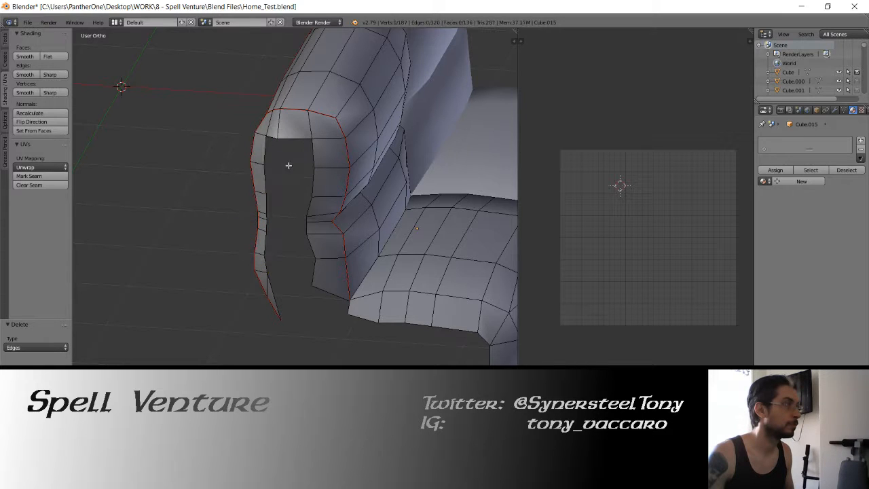
# Join the mirrored piece with the original end piece and set the joined object's origin to the 3D cursor.
pyautogui.press('Tab')
pyautogui.moveTo(361, 182); pyautogui.dragTo(311, 186, button='middle')
pyautogui.scroll(-1, 311, 186)
pyautogui.scroll(-2, 310, 185)
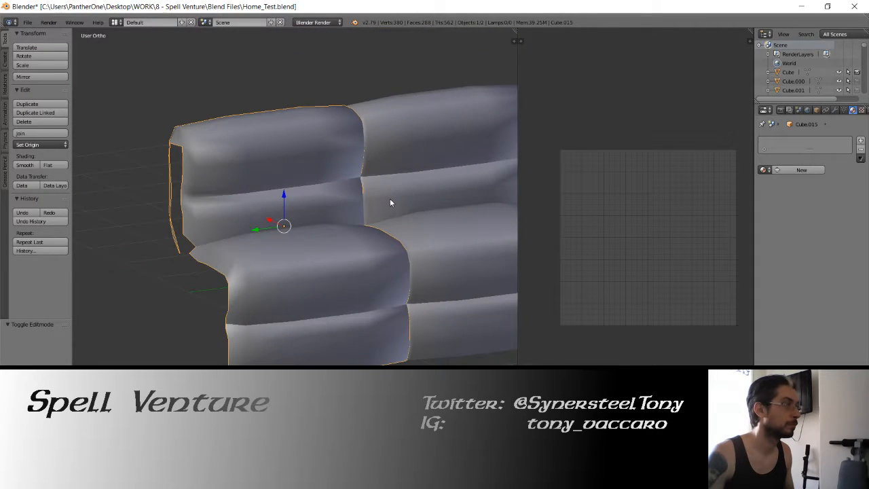
pyautogui.keyDown('shift'); pyautogui.rightClick(389, 200); pyautogui.keyUp('shift')
pyautogui.click(20, 133)
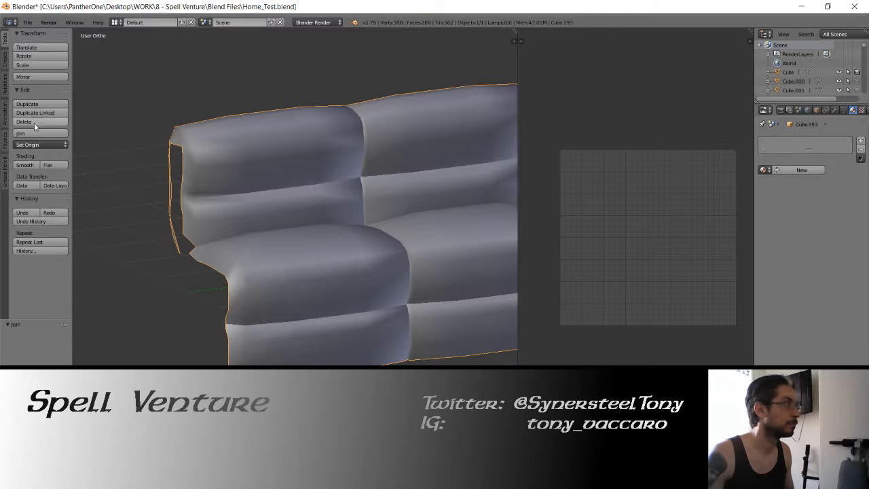
pyautogui.click(27, 144)
pyautogui.click(40, 174)
# Select the entire joined cushion mesh and unwrap it.
pyautogui.moveTo(362, 178); pyautogui.dragTo(287, 195, button='middle')
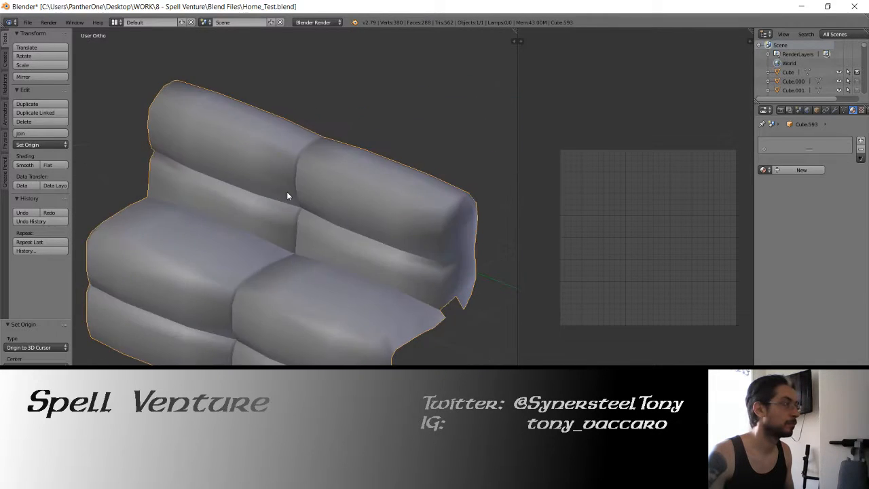
pyautogui.press('Tab')
pyautogui.press('a')
pyautogui.press('a')
pyautogui.press('u')
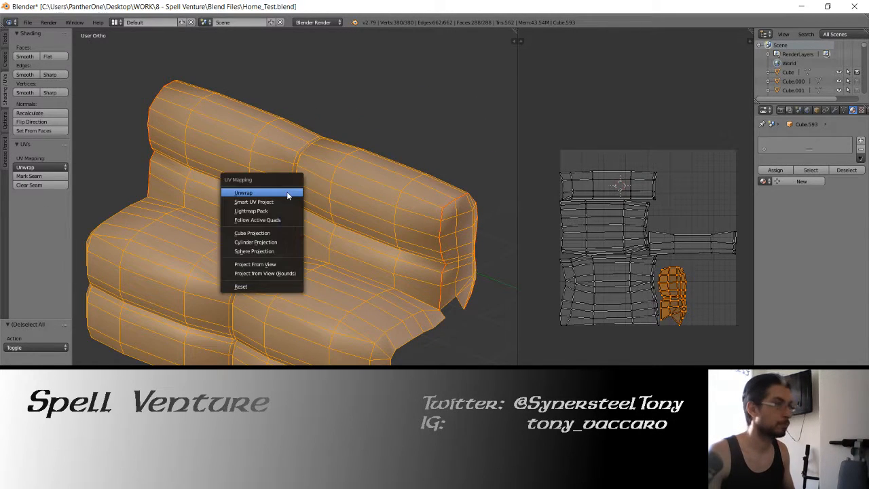
pyautogui.click(287, 193)
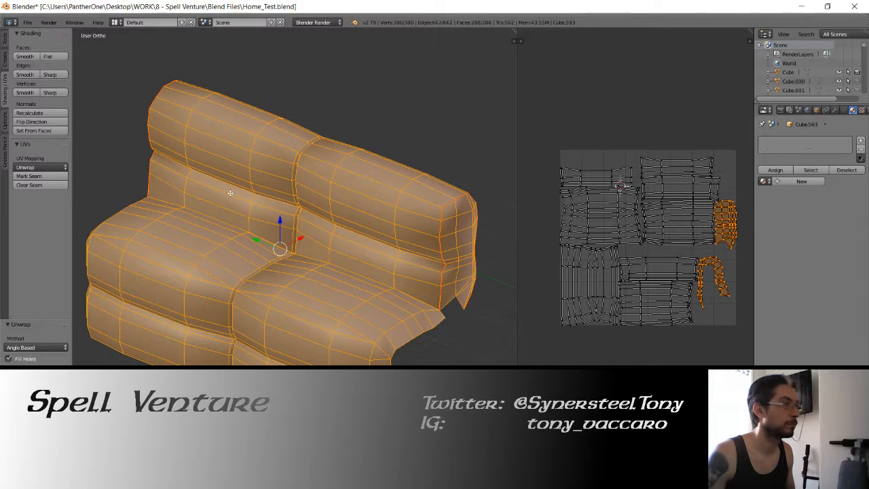
pyautogui.moveTo(261, 192); pyautogui.dragTo(349, 193, button='middle')
# Move the joined cushions to layer 4 and display that layer to check their fit on the sofa base.
pyautogui.press('Tab')
pyautogui.press('m')
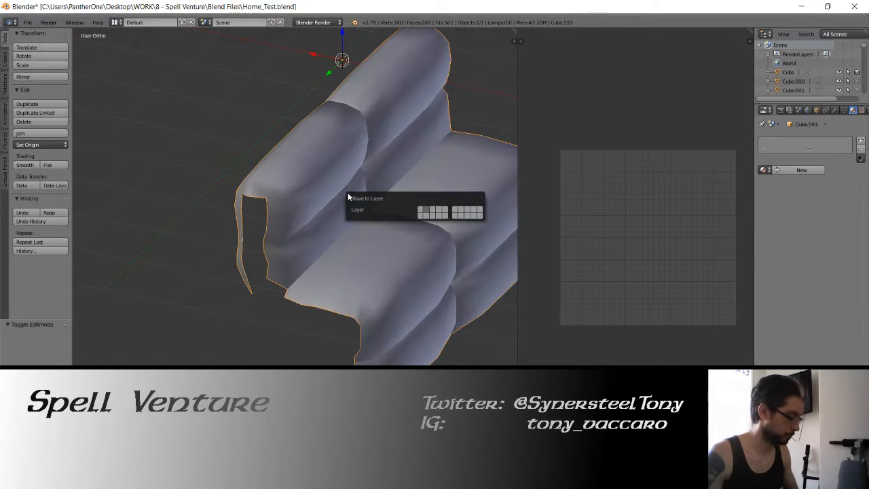
pyautogui.press('4')
pyautogui.press('4')
pyautogui.moveTo(348, 149); pyautogui.dragTo(419, 148, button='middle')
pyautogui.scroll(-2, 419, 148)
pyautogui.press('Tab')
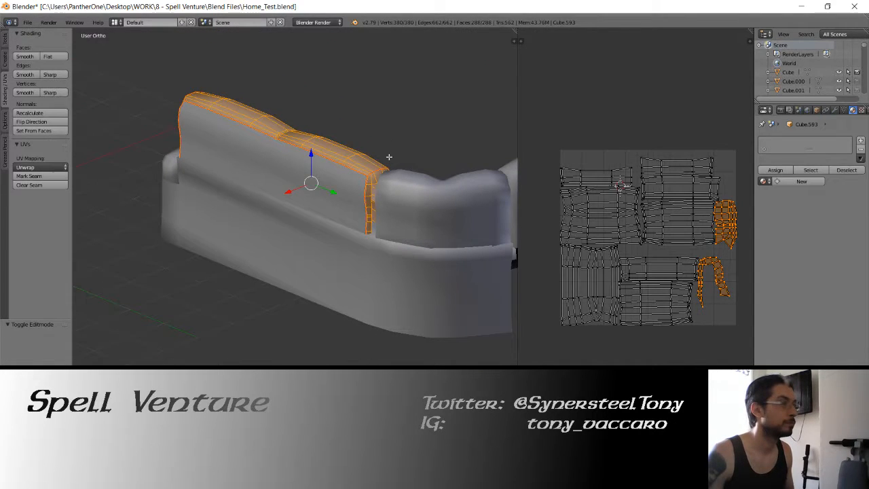
# Show layer 2 again and undo the layer move, the join and the edge deletions on the mirrored piece's end side.
pyautogui.hotkey('ctrl', 'z')
pyautogui.hotkey('ctrl', 'z')
pyautogui.hotkey('ctrl', 'z')
pyautogui.hotkey('shift', 'h')
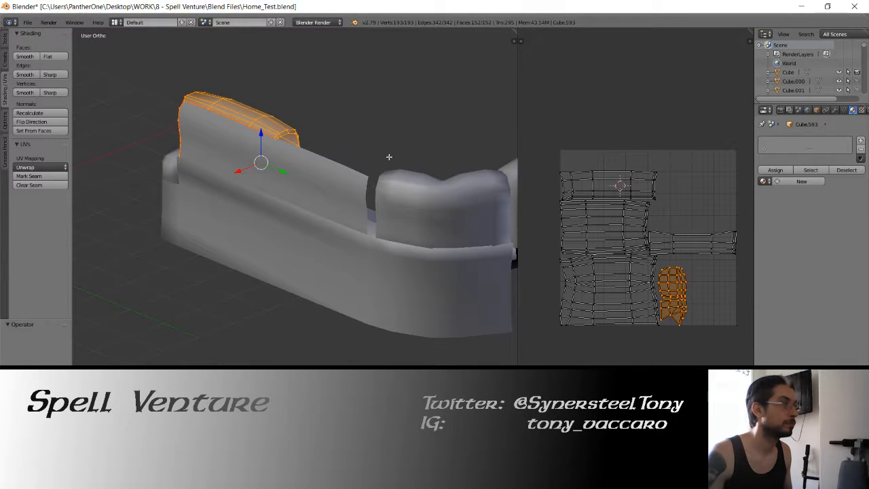
pyautogui.hotkey('alt', 'h')
pyautogui.keyDown('shift'); pyautogui.moveTo(377, 160); pyautogui.dragTo(291, 175, button='middle'); pyautogui.keyUp('shift')
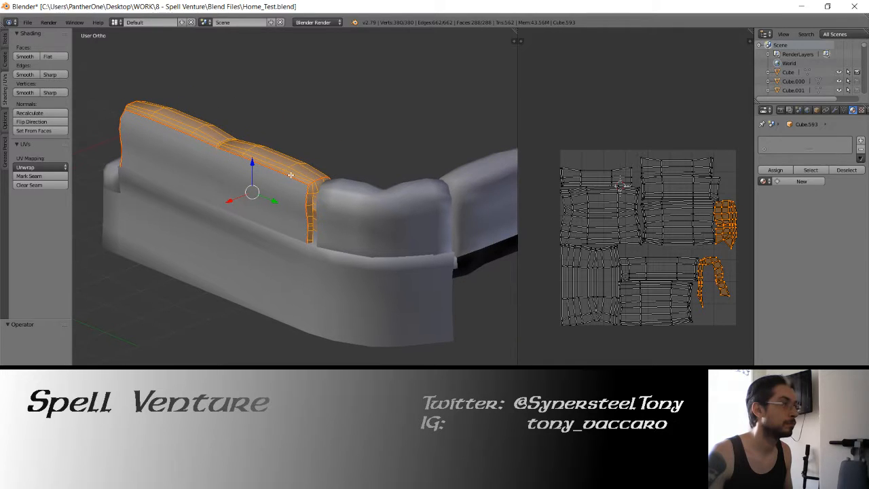
pyautogui.press('a')
pyautogui.press('Tab')
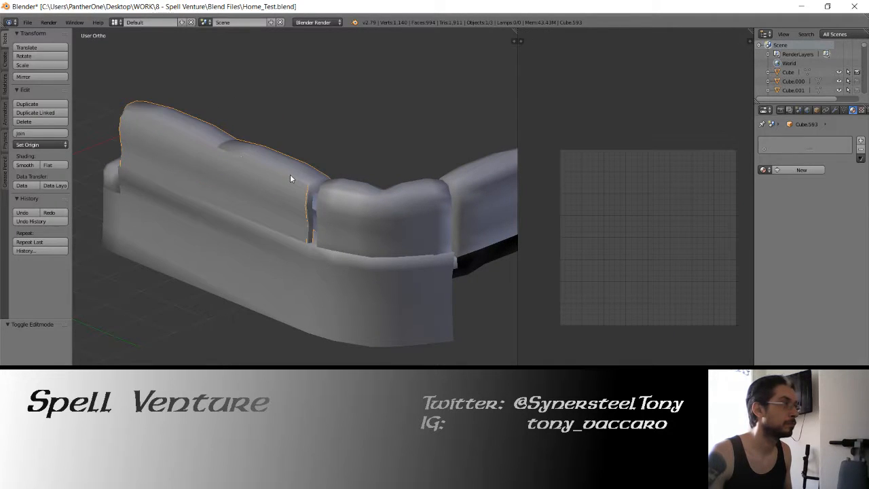
pyautogui.press('2')
pyautogui.hotkey('alt', 'h')
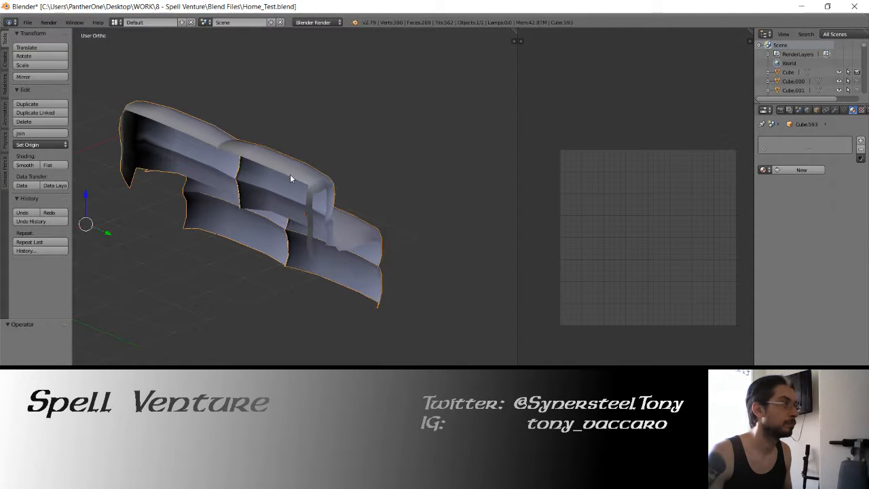
# Delete the cross edges running down the middle of the mirrored cushion piece's end side.
pyautogui.rightClick(290, 174)
pyautogui.press('Tab')
pyautogui.scroll(5, 292, 178)
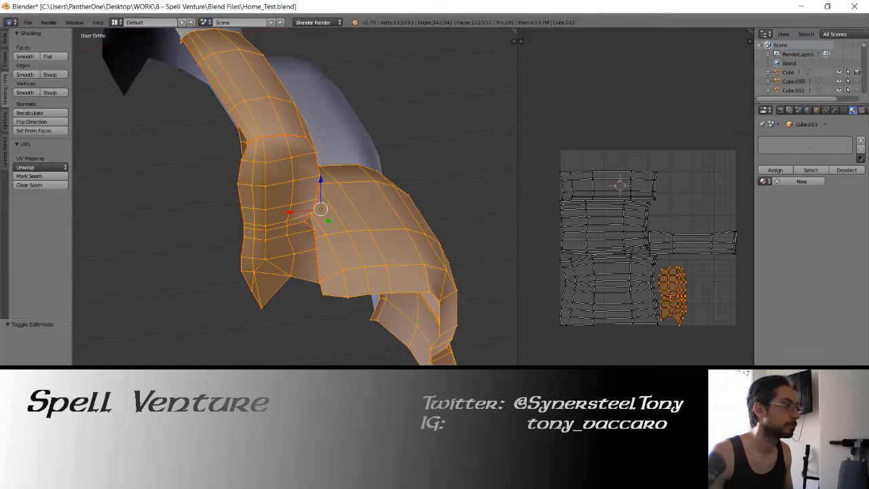
pyautogui.rightClick(276, 179)
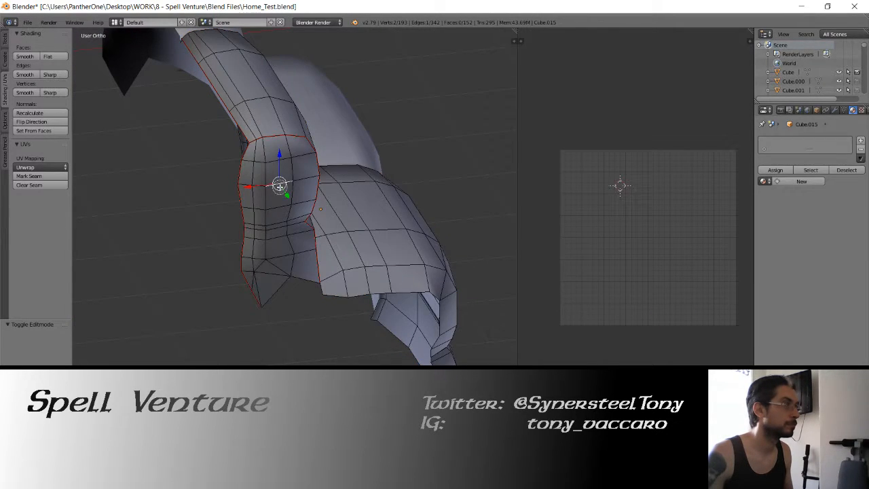
pyautogui.keyDown('alt'); pyautogui.keyDown('shift'); pyautogui.rightClick(279, 241); pyautogui.keyUp('shift'); pyautogui.keyUp('alt')
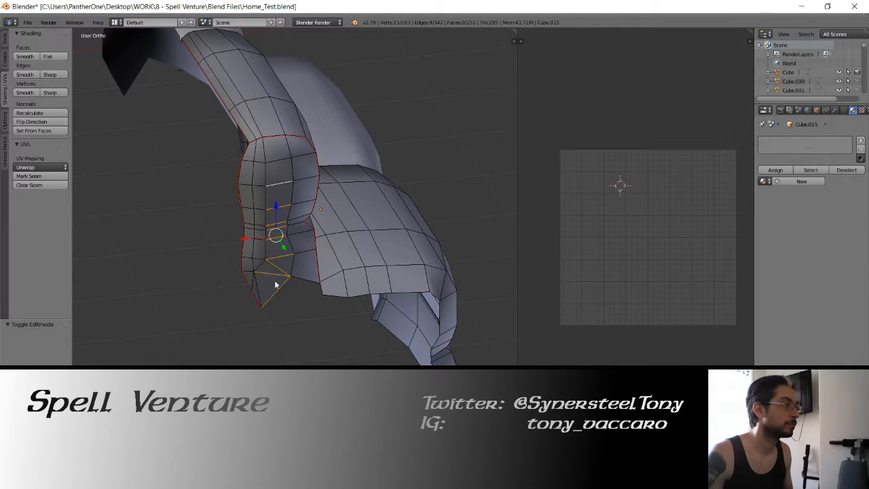
pyautogui.press('x')
pyautogui.click(275, 281)
pyautogui.press('Tab')
pyautogui.moveTo(247, 216); pyautogui.dragTo(221, 188, button='middle')
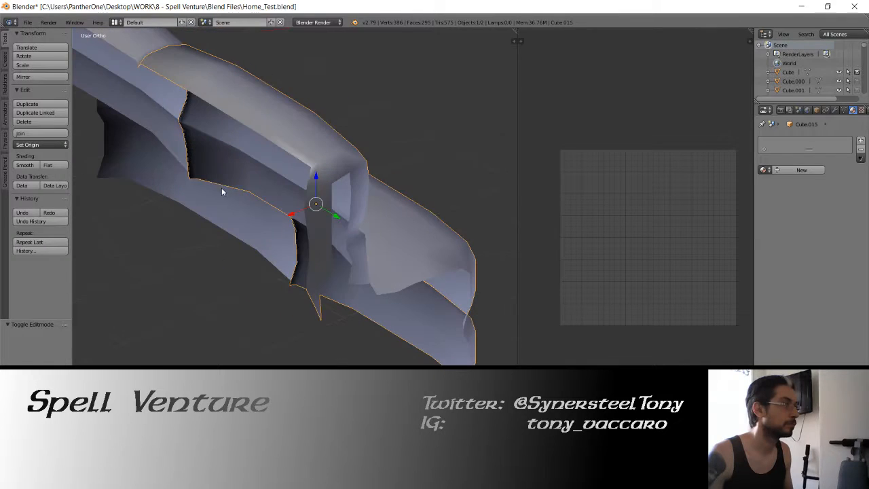
# Move both cushion pieces to layer 4 and display that layer to check the trimmed end against the sofa.
pyautogui.keyDown('shift'); pyautogui.rightClick(170, 135); pyautogui.keyUp('shift')
pyautogui.press('m')
pyautogui.press('4')
pyautogui.press('4')
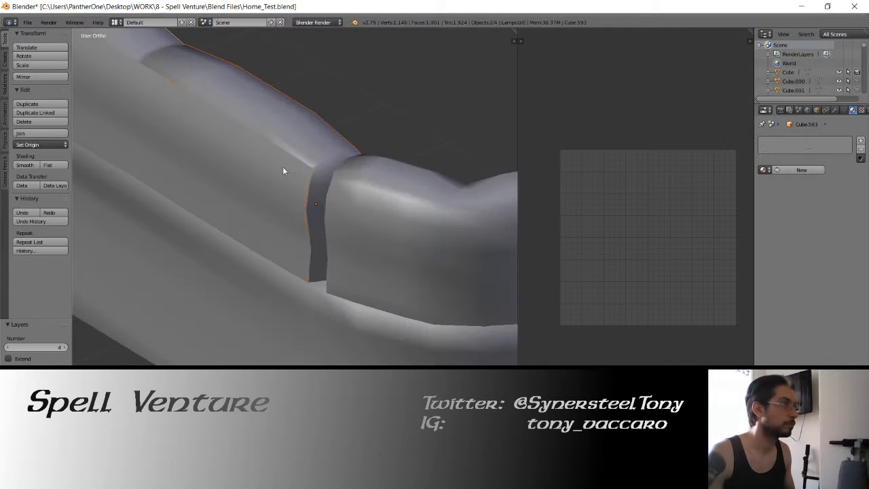
pyautogui.moveTo(283, 171); pyautogui.dragTo(249, 194, button='middle')
pyautogui.press('Tab')
pyautogui.press('Tab')
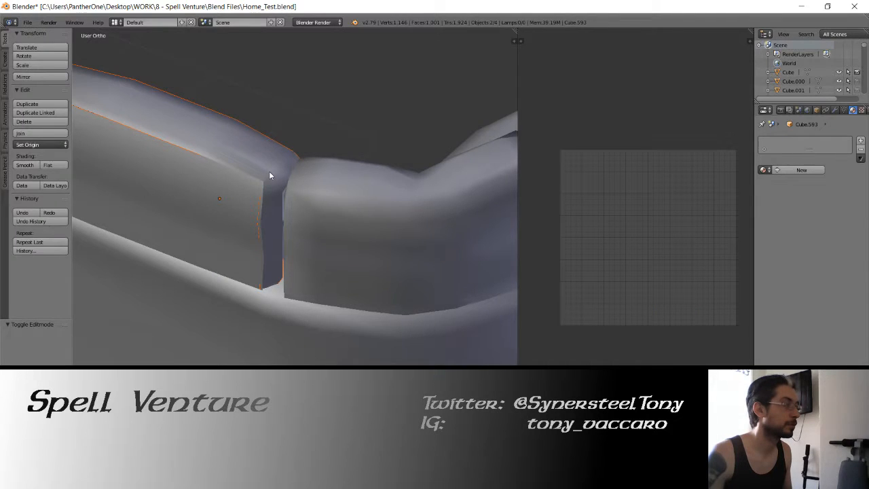
# Undo the layer move and the edge deletion on the mirrored cushion piece's end side.
pyautogui.press('3')
pyautogui.press('4')
pyautogui.rightClick(269, 174)
pyautogui.rightClick(270, 175)
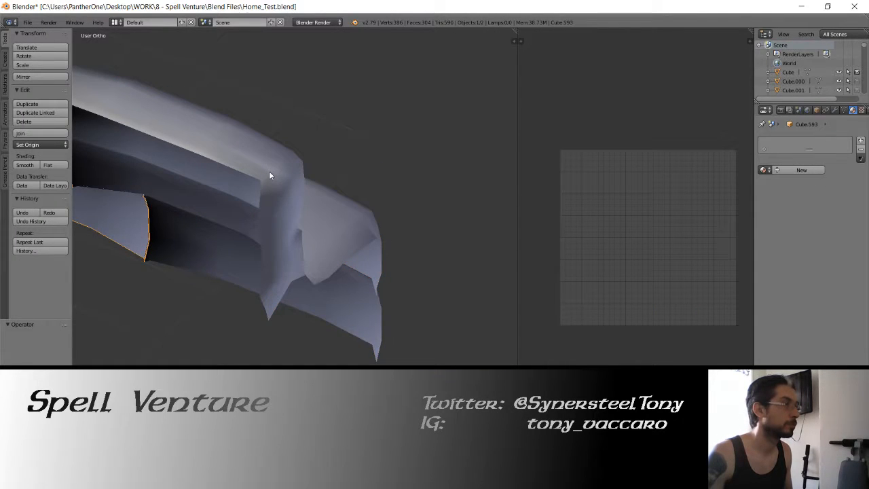
pyautogui.moveTo(277, 163)
pyautogui.mouseDown(button='middle')
pyautogui.moveTo(199, 165)
pyautogui.moveTo(296, 163)
pyautogui.moveTo(278, 159)
pyautogui.mouseUp(button='middle')
pyautogui.press('Tab')
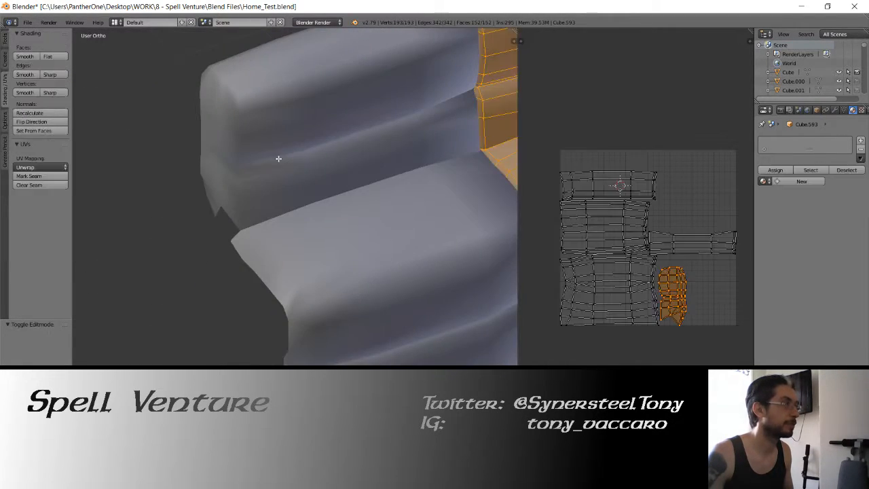
pyautogui.press('Tab')
# Select both cushion halves and join them into one object.
pyautogui.rightClick(278, 159)
pyautogui.press('Tab')
pyautogui.press('Tab')
pyautogui.moveTo(357, 148); pyautogui.dragTo(316, 186, button='middle')
pyautogui.keyDown('shift'); pyautogui.rightClick(316, 186); pyautogui.keyUp('shift')
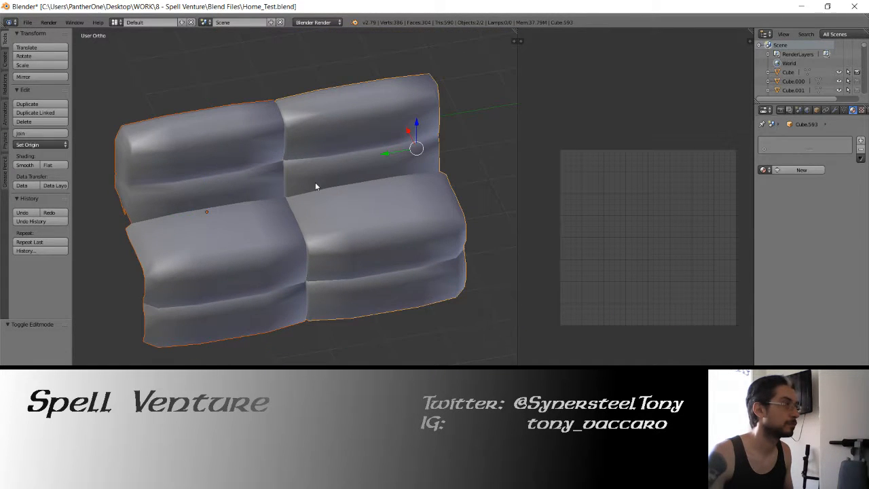
pyautogui.click(40, 133)
# Unwrap the entire joined cushion mesh with the standard Unwrap method.
pyautogui.press('Tab')
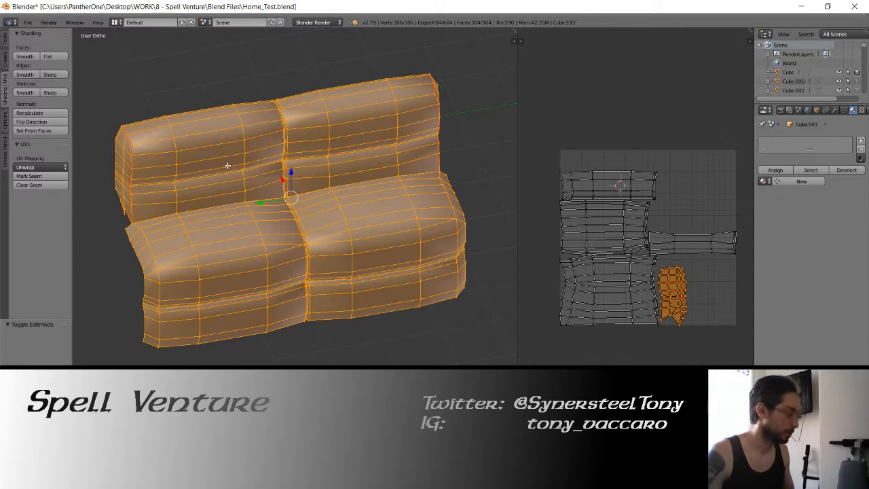
pyautogui.press('u')
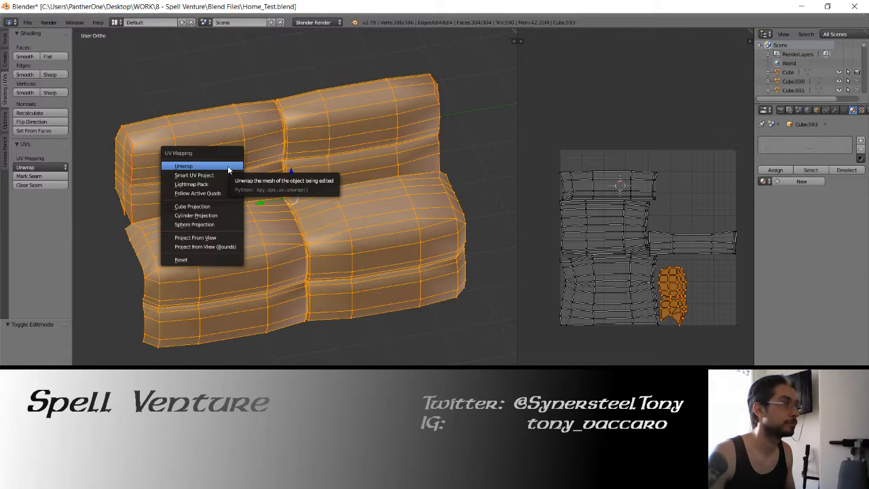
pyautogui.click(227, 166)
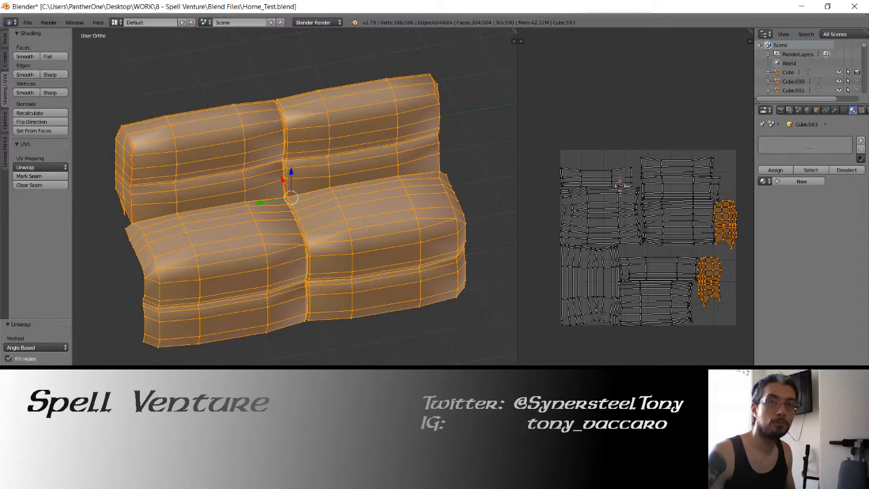
pyautogui.click(264, 4)
pyautogui.press('Tab')
pyautogui.moveTo(347, 202); pyautogui.dragTo(331, 230, button='middle')
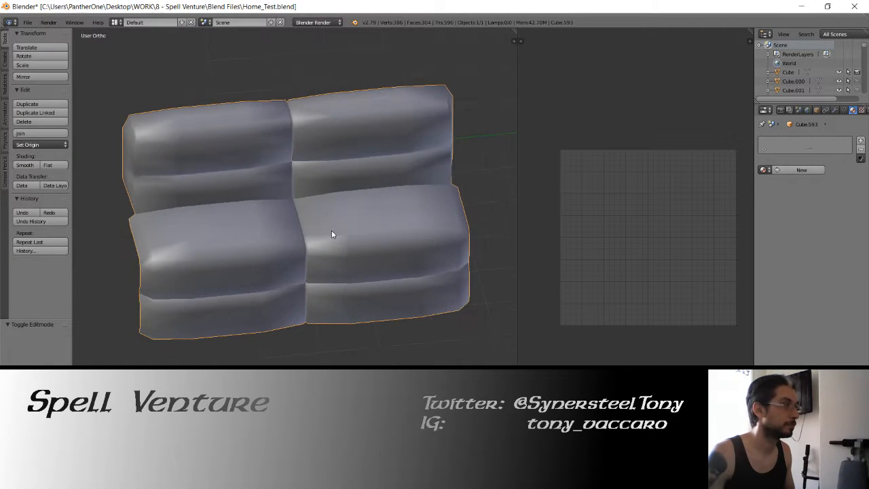
# Move the joined cushions to layer 4 and display that layer together with the sofa parts.
pyautogui.press('a')
pyautogui.press('a')
pyautogui.press('m')
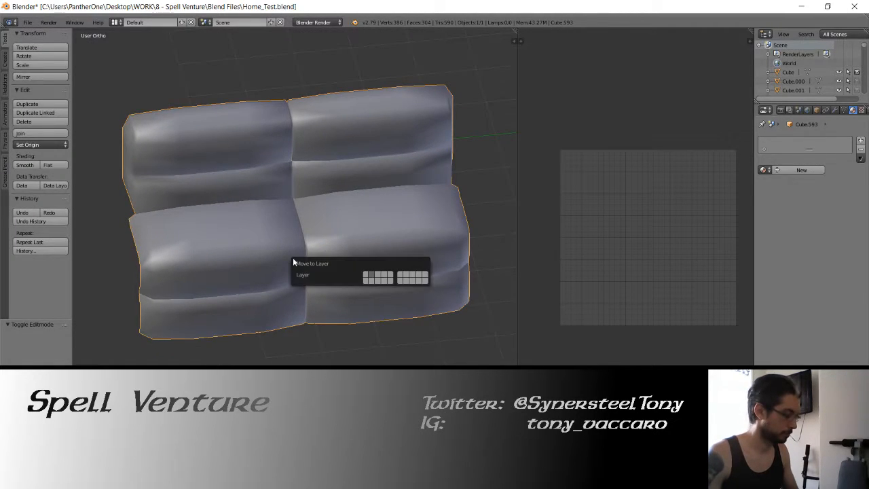
pyautogui.press('4')
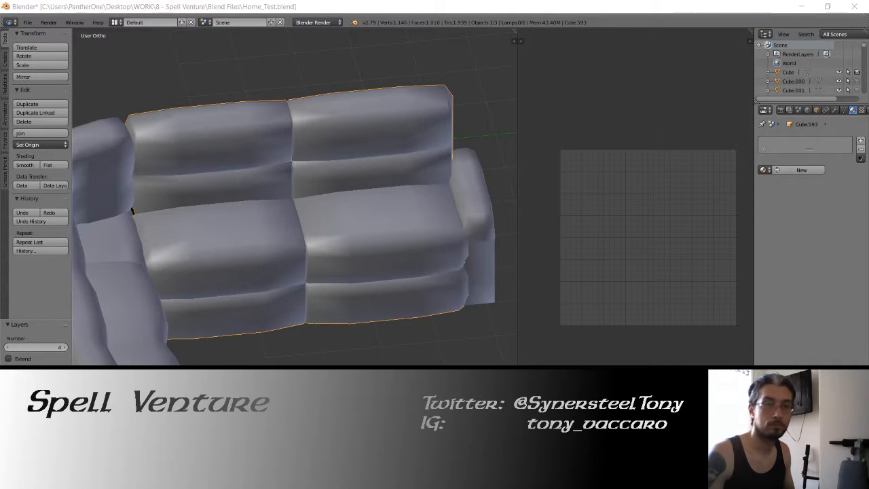
pyautogui.moveTo(380, 201); pyautogui.dragTo(324, 208, button='middle')
# Open the joined cushion mesh for editing and inspect the black gap at the backrest's lower end corner.
pyautogui.rightClick(267, 265)
pyautogui.scroll(8, 278, 242)
pyautogui.rightClick(279, 241)
pyautogui.press('Tab')
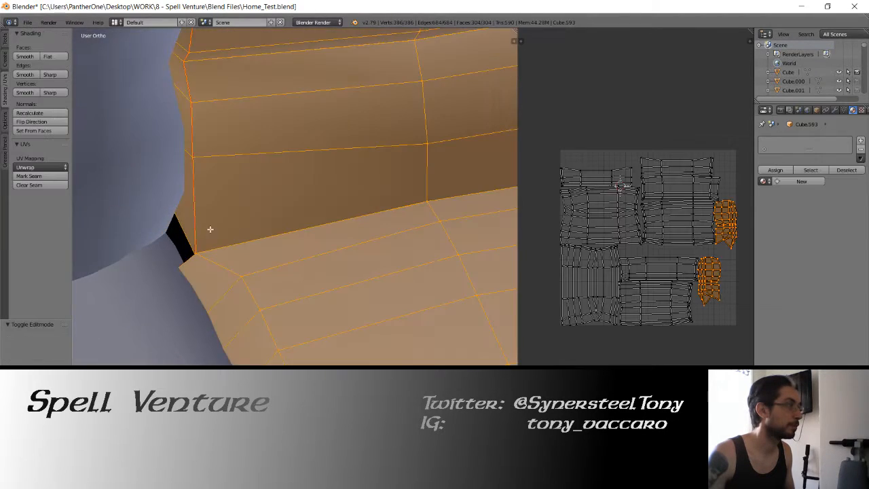
pyautogui.press('z')
pyautogui.press('z')
pyautogui.moveTo(175, 237)
pyautogui.mouseDown(button='middle')
pyautogui.moveTo(184, 252)
pyautogui.moveTo(336, 253)
pyautogui.mouseUp(button='middle')
# In wireframe, extrude the edge between the backrest end's two lower corner vertices downward and shift it -0.122 along Y.
pyautogui.press('z')
pyautogui.rightClick(299, 258)
pyautogui.keyDown('shift'); pyautogui.rightClick(215, 201); pyautogui.keyUp('shift')
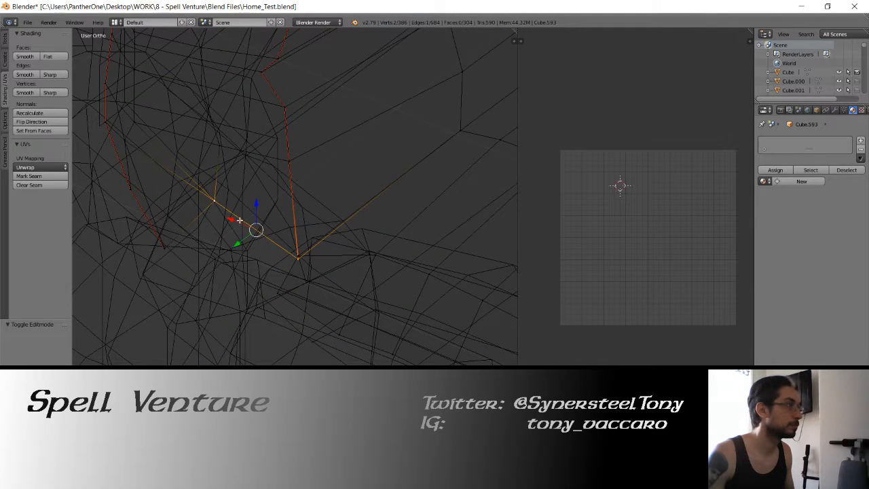
pyautogui.moveTo(272, 240); pyautogui.dragTo(254, 239, button='middle')
pyautogui.rightClick(298, 260)
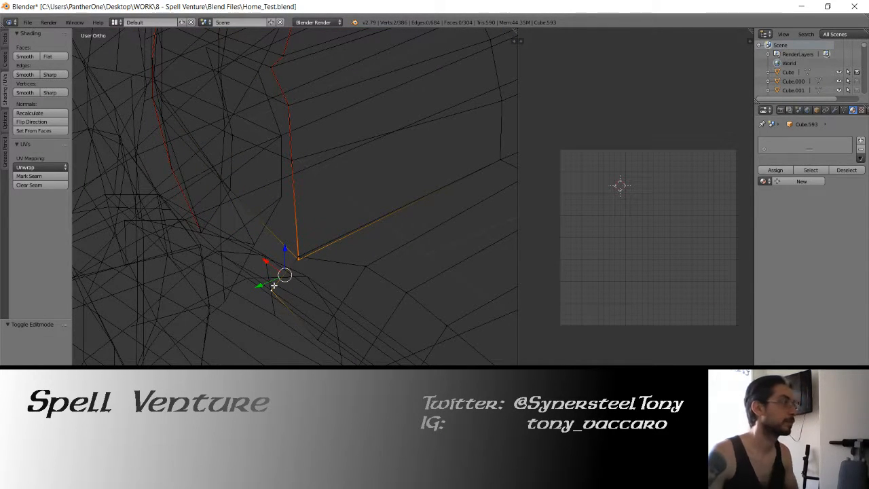
pyautogui.rightClick(299, 259)
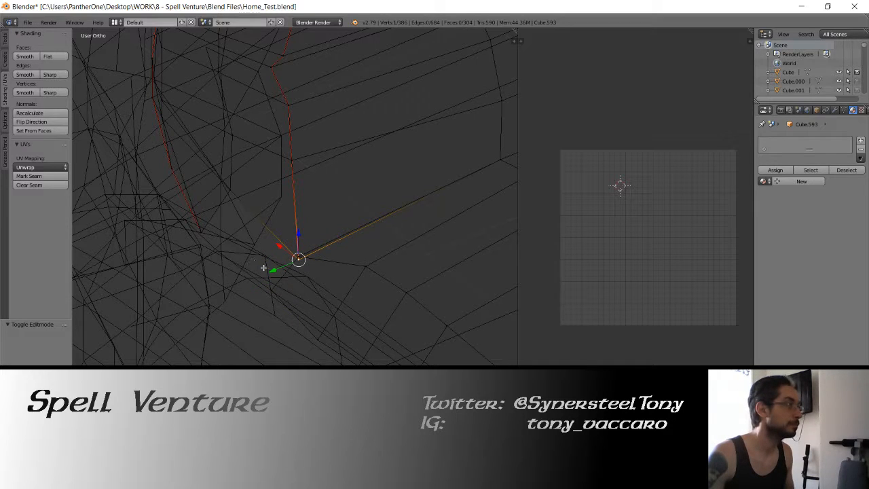
pyautogui.keyDown('shift'); pyautogui.rightClick(234, 203); pyautogui.keyUp('shift')
pyautogui.press('e')
pyautogui.rightClick(249, 203)
pyautogui.moveTo(269, 240); pyautogui.dragTo(279, 219, button='middle')
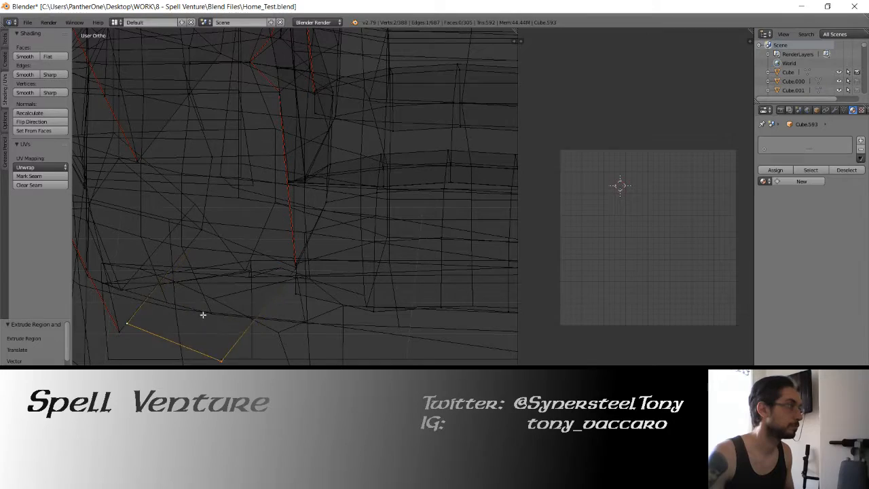
pyautogui.click(197, 322)
pyautogui.moveTo(248, 261)
pyautogui.mouseDown(button='middle')
pyautogui.moveTo(301, 249)
pyautogui.moveTo(241, 259)
pyautogui.mouseUp(button='middle')
pyautogui.moveTo(211, 323); pyautogui.dragTo(244, 331)
pyautogui.moveTo(244, 330); pyautogui.dragTo(352, 261, button='middle')
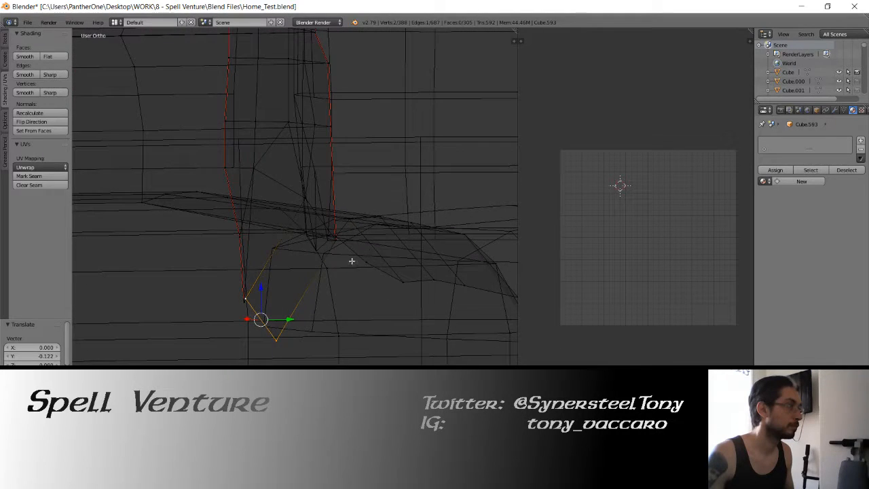
# Merge the extruded edge's rear vertex with the neighbouring end-side vertex, using At Last.
pyautogui.rightClick(246, 302)
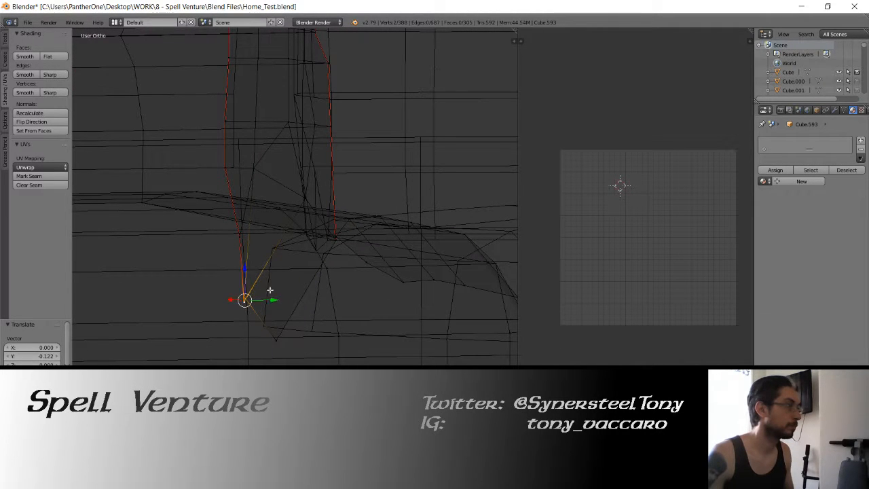
pyautogui.hotkey('alt', 'm')
pyautogui.click(273, 278)
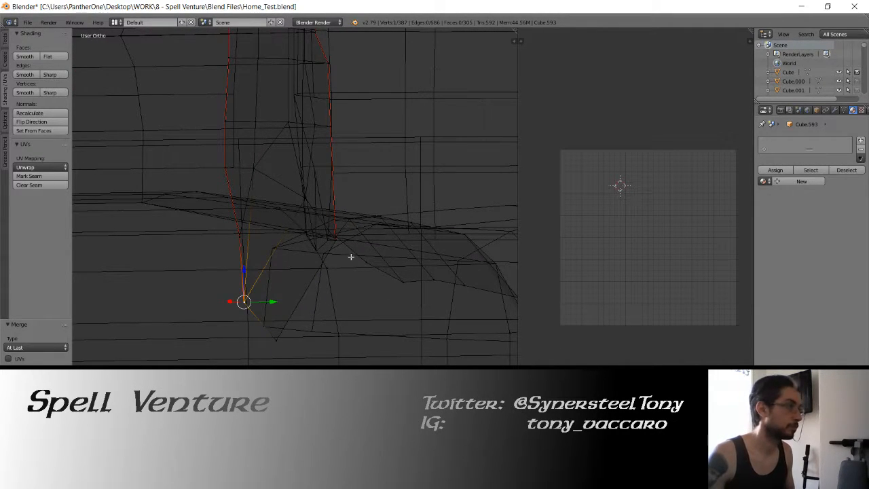
pyautogui.moveTo(351, 257); pyautogui.dragTo(245, 334, button='middle')
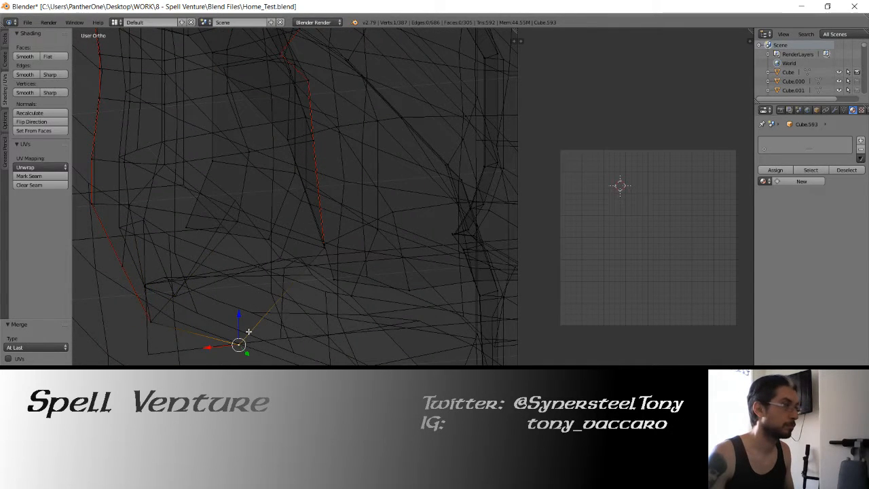
# In front view, move the extruded edge's free vertex -0.273 along X to below the backrest's front corner.
pyautogui.press('KP_1')
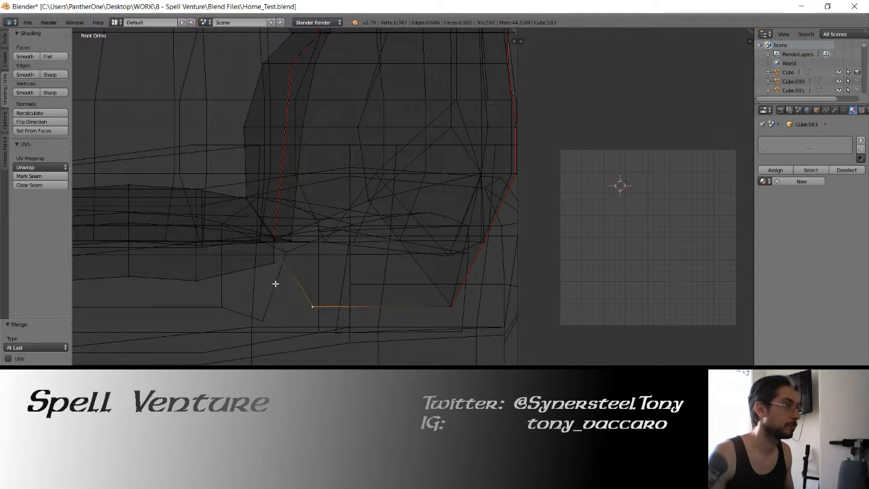
pyautogui.click(241, 286)
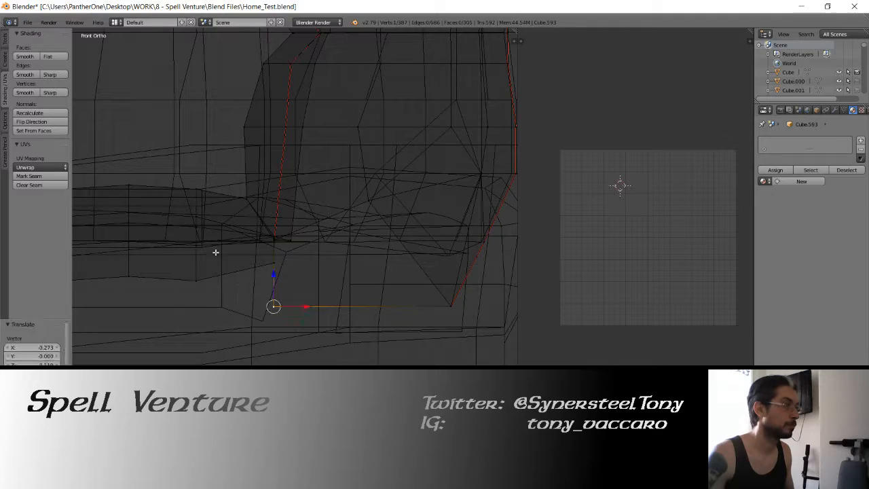
pyautogui.moveTo(216, 252); pyautogui.dragTo(436, 247, button='middle')
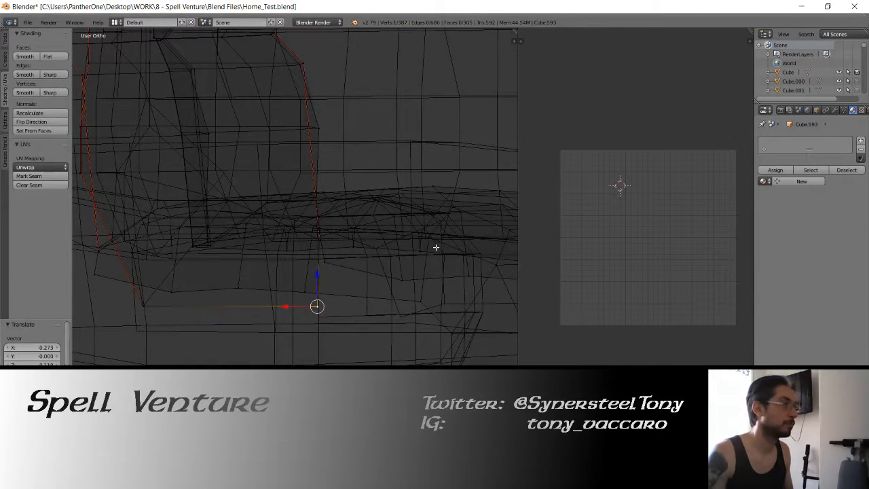
pyautogui.press('KP_7')
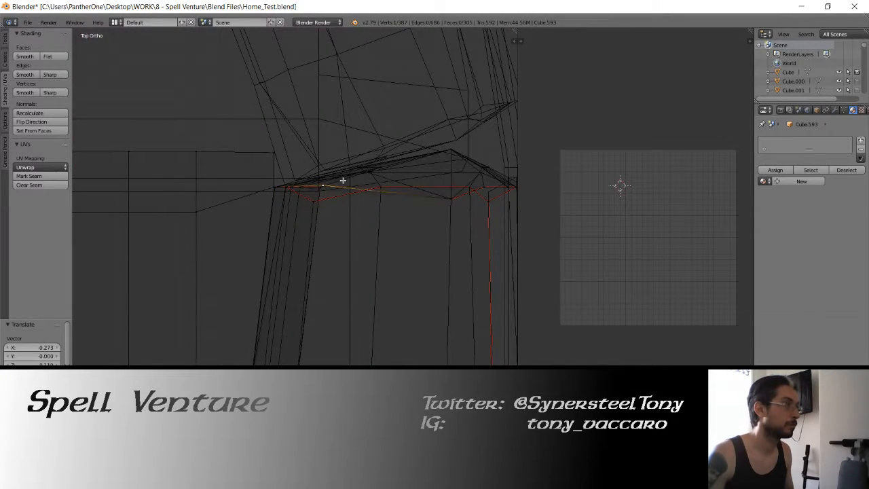
pyautogui.moveTo(342, 181)
pyautogui.mouseDown(button='middle')
pyautogui.moveTo(294, 206)
pyautogui.moveTo(456, 140)
pyautogui.moveTo(477, 107)
pyautogui.moveTo(514, 113)
pyautogui.mouseUp(button='middle')
# Check the gap in solid shading and adjust the free vertex's height beside the seat cushion.
pyautogui.press('Tab')
pyautogui.press('z')
pyautogui.moveTo(417, 168)
pyautogui.mouseDown(button='middle')
pyautogui.moveTo(219, 239)
pyautogui.moveTo(265, 229)
pyautogui.moveTo(233, 227)
pyautogui.moveTo(246, 219)
pyautogui.moveTo(228, 215)
pyautogui.moveTo(231, 193)
pyautogui.moveTo(219, 208)
pyautogui.mouseUp(button='middle')
pyautogui.press('z')
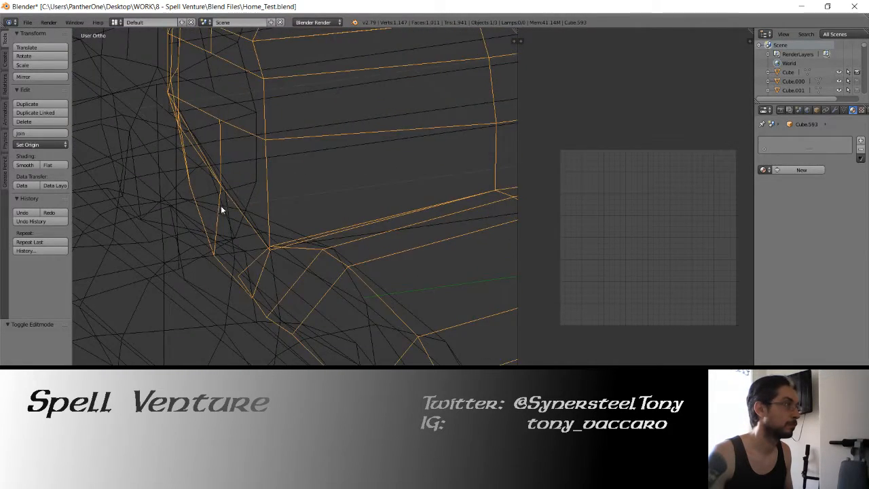
pyautogui.press('Tab')
pyautogui.press('z')
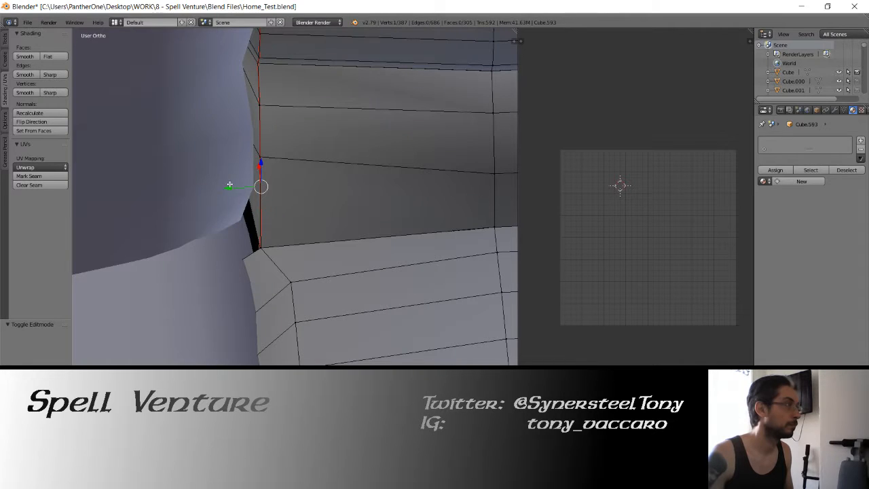
pyautogui.moveTo(189, 191); pyautogui.dragTo(211, 182, button='middle')
pyautogui.keyDown('shift'); pyautogui.rightClick(247, 298); pyautogui.keyUp('shift')
pyautogui.moveTo(246, 298)
pyautogui.mouseDown(button='middle')
pyautogui.moveTo(271, 245)
pyautogui.moveTo(242, 279)
pyautogui.moveTo(248, 220)
pyautogui.mouseUp(button='middle')
pyautogui.rightClick(260, 254)
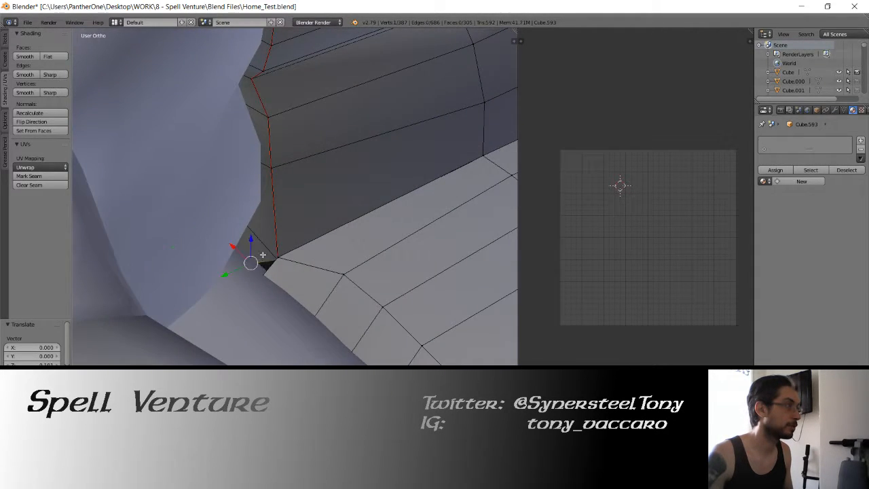
# Shift the free vertex -0.117 along X and slide it along Y towards the sofa's corner section.
pyautogui.press('z')
pyautogui.moveTo(262, 254); pyautogui.dragTo(270, 254, button='middle')
pyautogui.press('z')
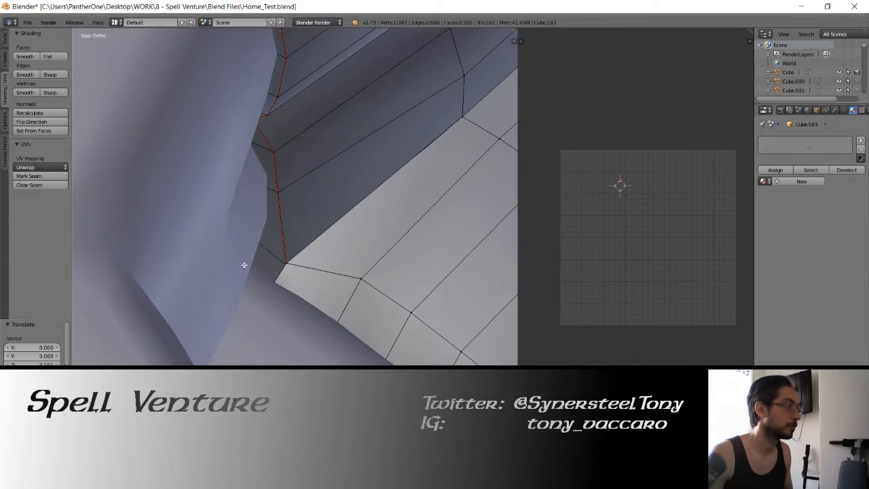
pyautogui.moveTo(243, 264); pyautogui.dragTo(245, 266)
pyautogui.press('z')
pyautogui.moveTo(345, 264); pyautogui.dragTo(290, 267, button='middle')
pyautogui.moveTo(231, 277); pyautogui.dragTo(210, 280)
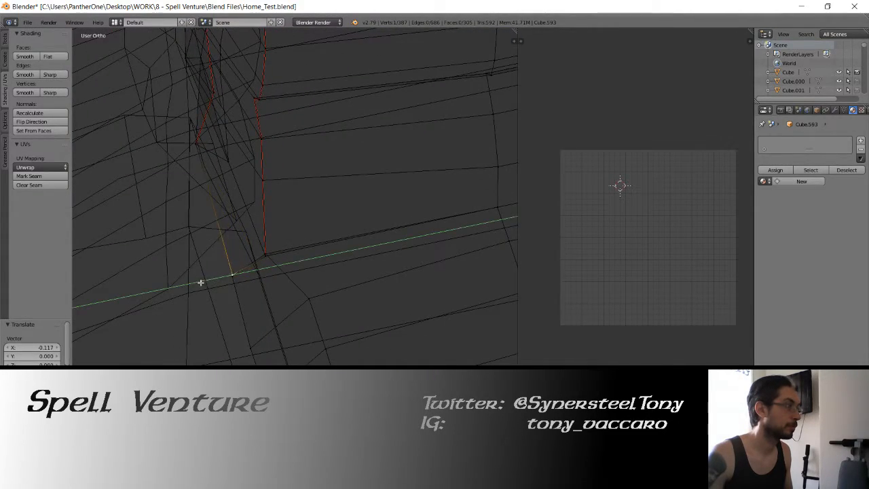
pyautogui.click(201, 282)
# Fine-tune the free vertex along Y and by -0.036 along X so the new face covers the gap.
pyautogui.moveTo(201, 282); pyautogui.dragTo(263, 302, button='middle')
pyautogui.press('g')
pyautogui.press('z')
pyautogui.press('g')
pyautogui.press('y')
pyautogui.click(398, 269)
pyautogui.moveTo(263, 302); pyautogui.dragTo(274, 305)
pyautogui.press('z')
pyautogui.moveTo(404, 265)
pyautogui.mouseDown(button='middle')
pyautogui.moveTo(306, 246)
pyautogui.moveTo(320, 251)
pyautogui.mouseUp(button='middle')
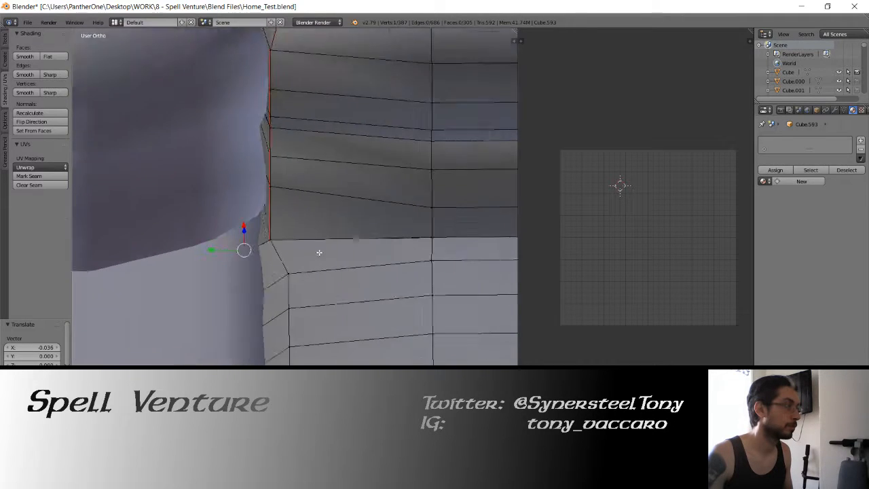
# Apply the joined cushion object's scale and unwrap its entire mesh again.
pyautogui.press('Tab')
pyautogui.hotkey('ctrl', 'a')
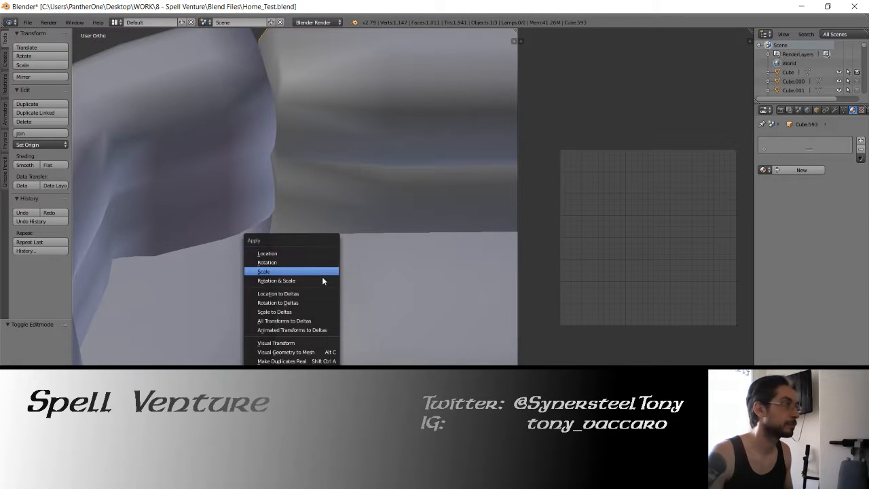
pyautogui.click(322, 274)
pyautogui.press('Tab')
pyautogui.press('a')
pyautogui.press('u')
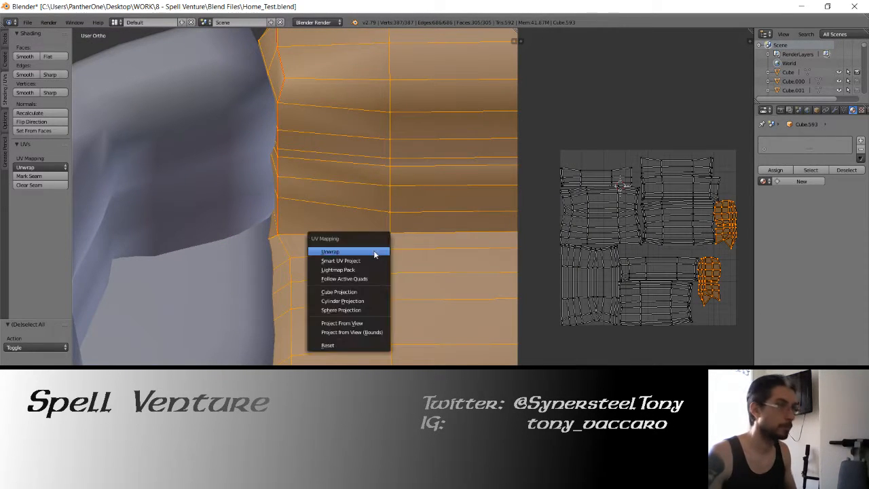
pyautogui.click(374, 252)
pyautogui.press('Tab')
# Select the sofa frame with the armrest and open its mesh for editing.
pyautogui.scroll(-8, 389, 244)
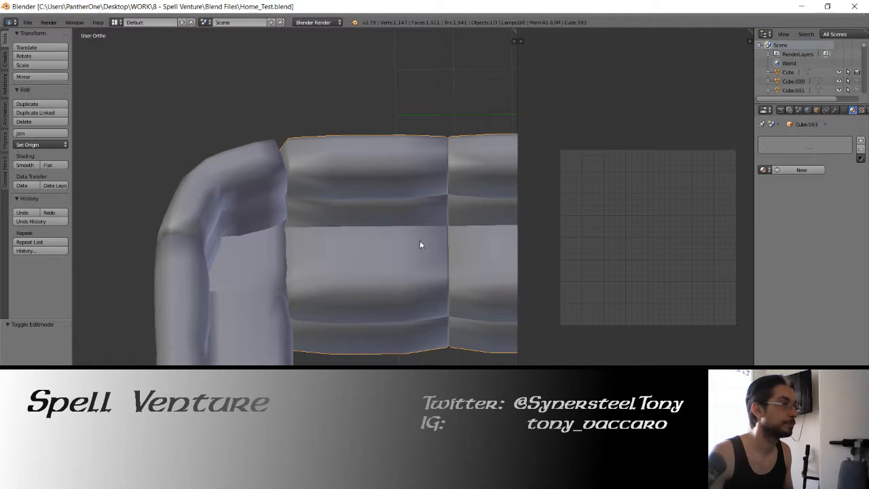
pyautogui.moveTo(419, 240); pyautogui.dragTo(314, 254, button='middle')
pyautogui.scroll(-3, 331, 262)
pyautogui.scroll(4, 340, 260)
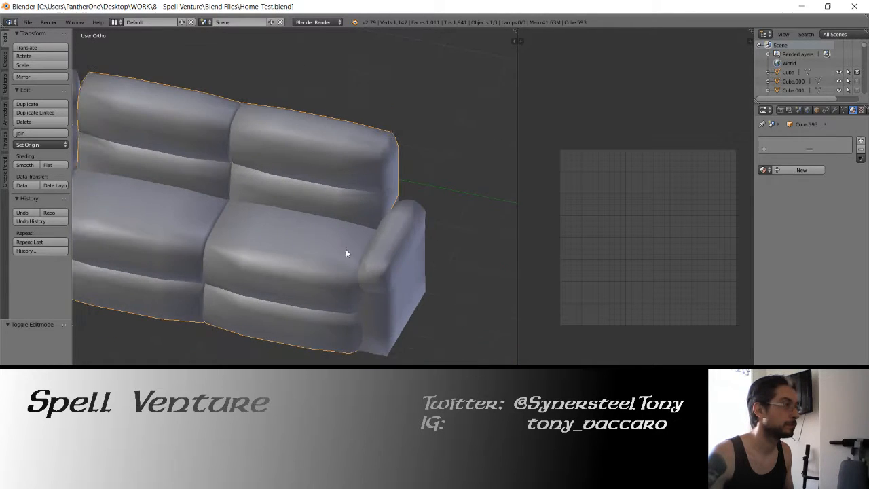
pyautogui.keyDown('shift'); pyautogui.rightClick(373, 248); pyautogui.keyUp('shift')
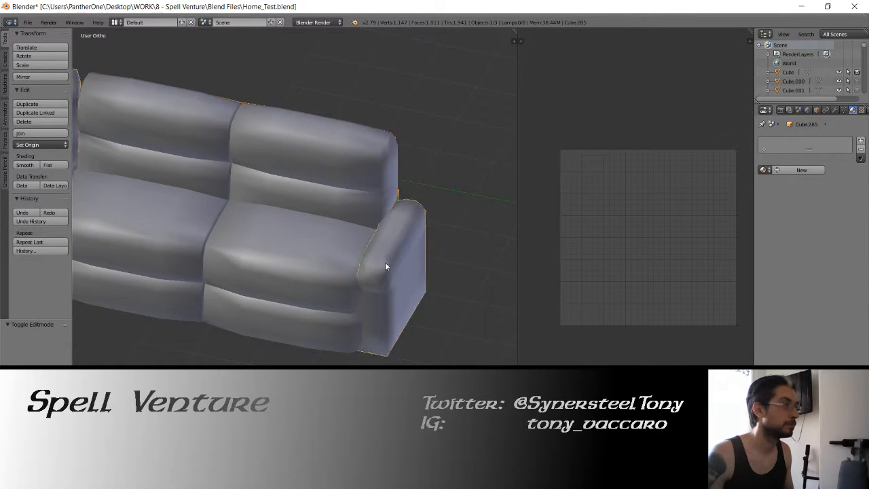
pyautogui.press('Tab')
pyautogui.moveTo(387, 265)
pyautogui.mouseDown(button='middle')
pyautogui.moveTo(274, 260)
pyautogui.moveTo(396, 263)
pyautogui.mouseUp(button='middle')
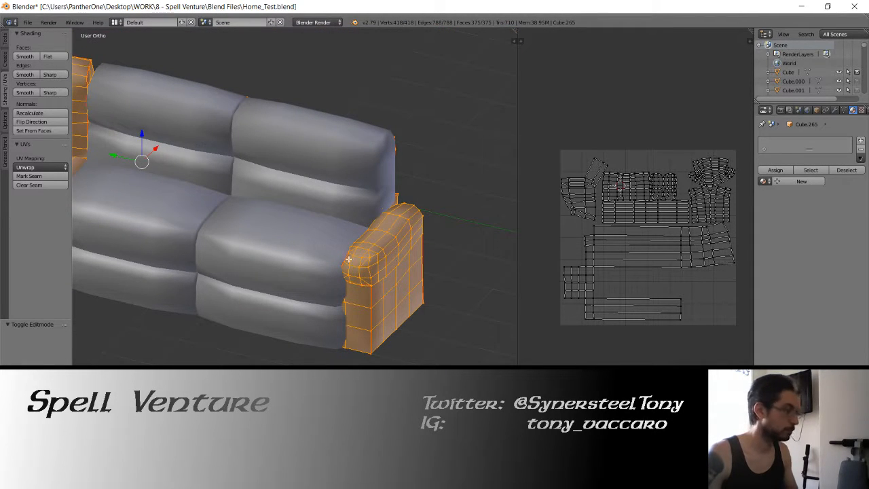
# In right wireframe view, use circle select to deselect the frame's corner section, backrest and lower parts, keeping the front armrest's top selected.
pyautogui.press('p')
pyautogui.press('KP_1')
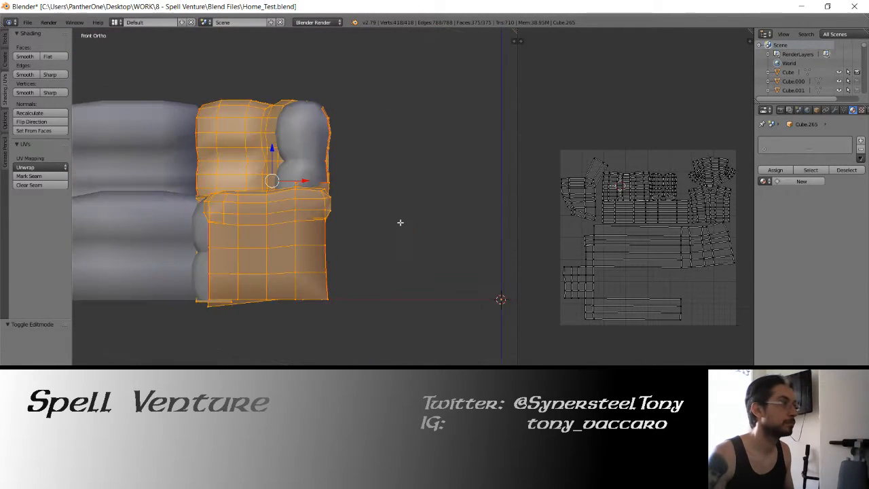
pyautogui.press('KP_3')
pyautogui.press('z')
pyautogui.scroll(-4, 399, 221)
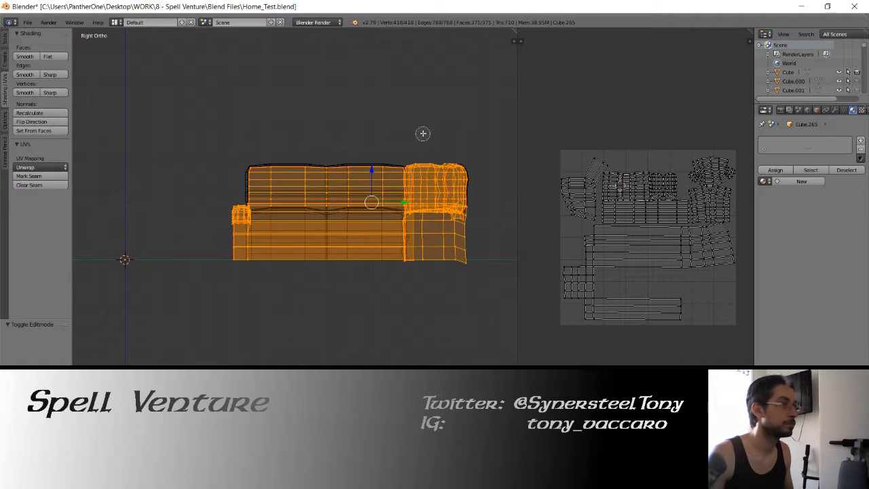
pyautogui.press('c')
pyautogui.scroll(-3, 444, 151)
pyautogui.moveTo(444, 151)
pyautogui.mouseDown(button='middle')
pyautogui.moveTo(428, 221)
pyautogui.moveTo(355, 265)
pyautogui.moveTo(311, 161)
pyautogui.moveTo(292, 169)
pyautogui.mouseUp(button='middle')
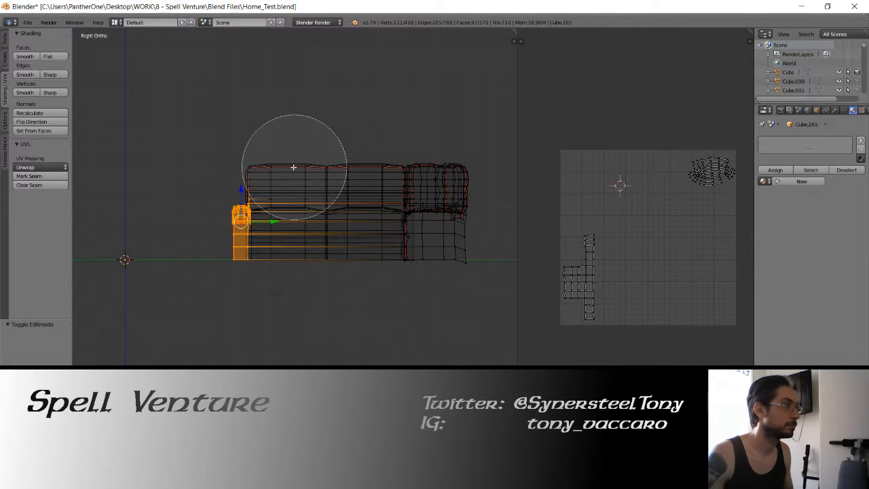
pyautogui.moveTo(234, 288); pyautogui.dragTo(241, 283, button='middle')
pyautogui.rightClick(243, 281)
# Deselect the stray vertices around and below the armrest so that only its rounded top pad stays selected.
pyautogui.scroll(6, 241, 242)
pyautogui.moveTo(193, 233)
pyautogui.keyDown('shift'); pyautogui.mouseDown(button='middle')
pyautogui.moveTo(335, 232)
pyautogui.moveTo(466, 141)
pyautogui.moveTo(392, 223)
pyautogui.moveTo(446, 235)
pyautogui.moveTo(303, 236)
pyautogui.moveTo(254, 246)
pyautogui.moveTo(251, 264)
pyautogui.moveTo(291, 134)
pyautogui.moveTo(365, 111)
pyautogui.mouseUp(button='middle'); pyautogui.keyUp('shift')
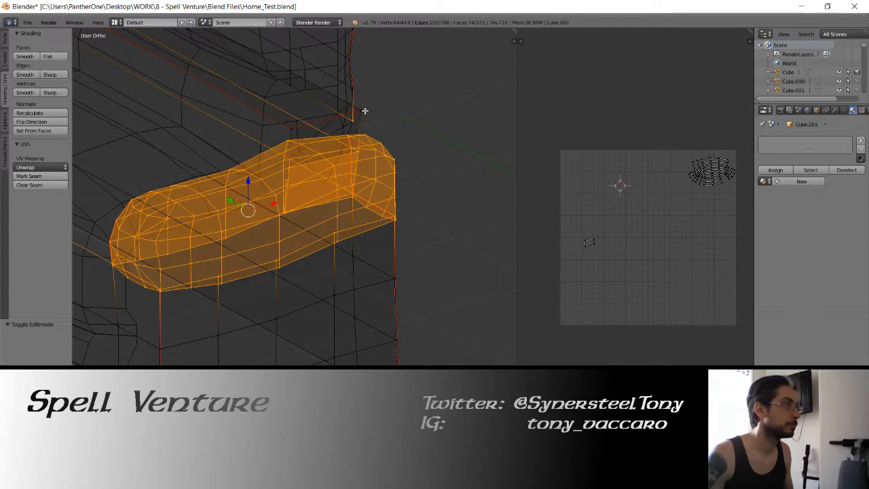
pyautogui.moveTo(227, 164); pyautogui.dragTo(309, 225, button='middle')
pyautogui.scroll(3, 237, 201)
pyautogui.scroll(-4, 268, 233)
pyautogui.moveTo(248, 239); pyautogui.dragTo(296, 261, button='middle')
pyautogui.moveTo(276, 331); pyautogui.dragTo(369, 279, button='middle')
pyautogui.scroll(2, 381, 216)
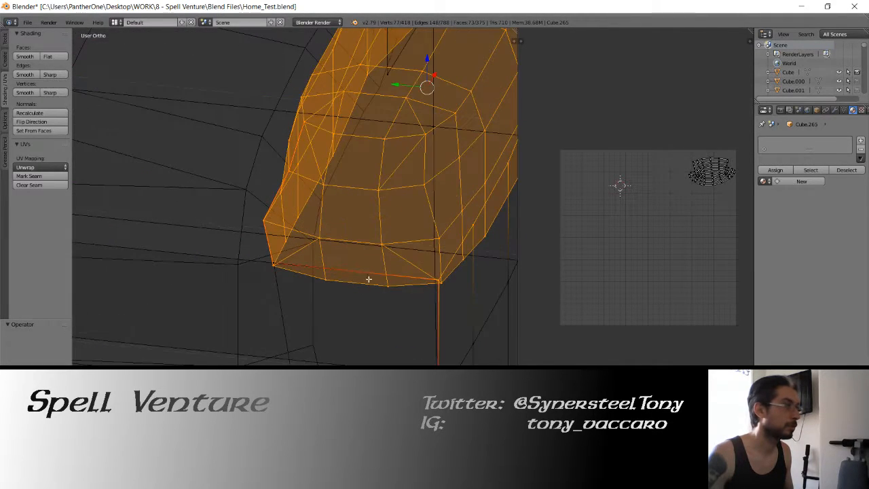
pyautogui.scroll(-2, 416, 297)
pyautogui.moveTo(416, 297); pyautogui.dragTo(377, 178, button='middle')
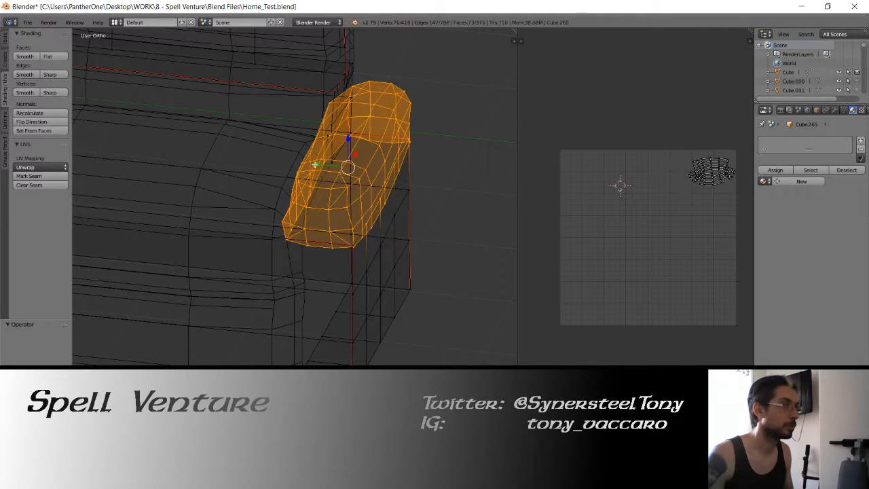
# Try pulling the armrest pad outward along Y to check which vertices are selected, and undo each move.
pyautogui.moveTo(315, 164); pyautogui.dragTo(411, 180)
pyautogui.hotkey('ctrl', 'z')
pyautogui.scroll(5, 389, 164)
pyautogui.keyDown('shift'); pyautogui.moveTo(382, 151); pyautogui.dragTo(313, 269, button='middle'); pyautogui.keyUp('shift')
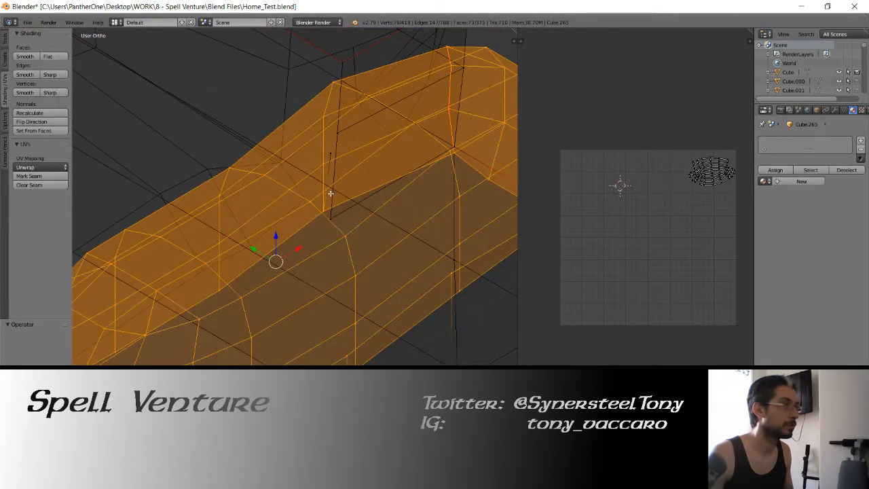
pyautogui.scroll(-6, 324, 208)
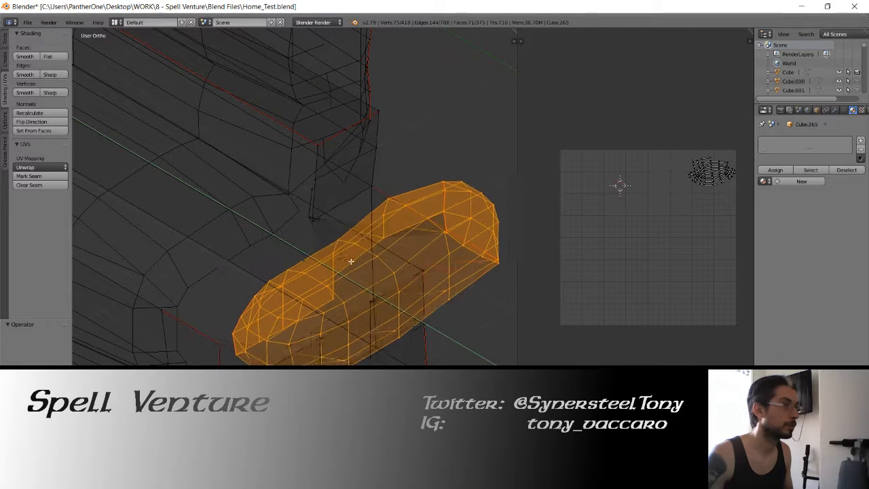
pyautogui.moveTo(351, 262); pyautogui.dragTo(355, 262)
pyautogui.hotkey('ctrl', 'z')
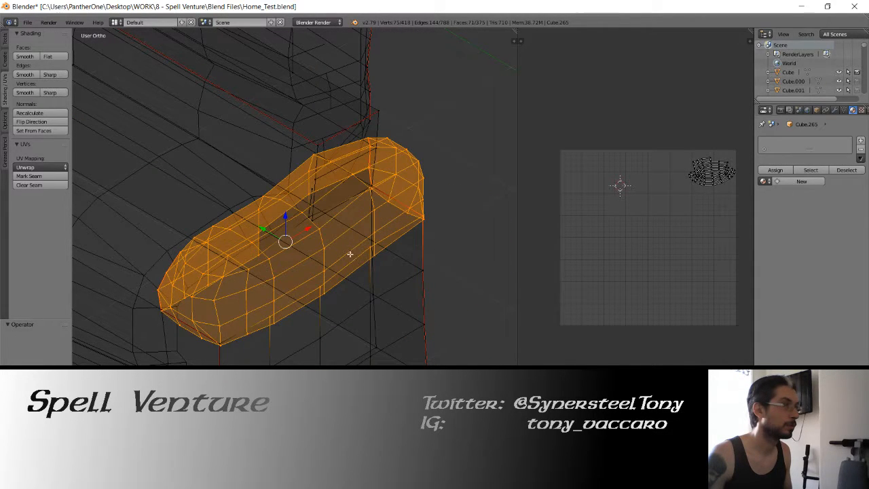
# Add the missed vertices on the pad's inner side to the selection, test a -1.088 move along Y and undo it.
pyautogui.keyDown('shift'); pyautogui.rightClick(308, 215); pyautogui.keyUp('shift')
pyautogui.press('g')
pyautogui.press('y')
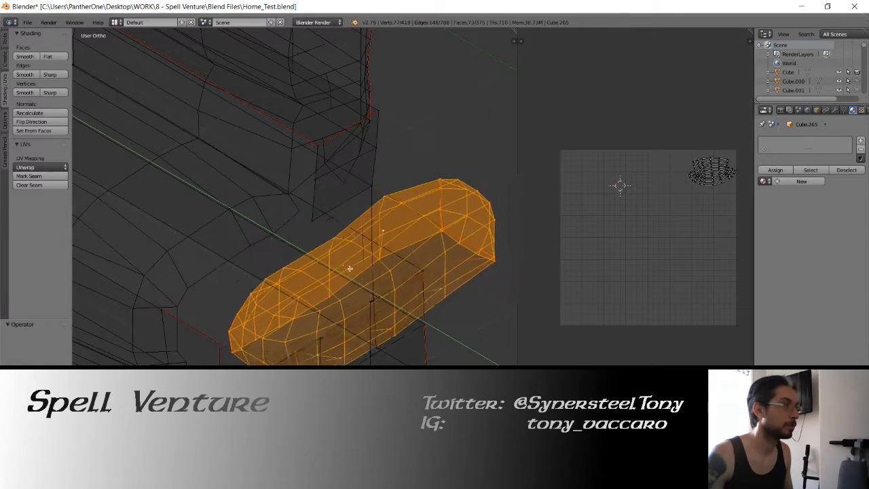
pyautogui.click(380, 285)
pyautogui.moveTo(380, 285); pyautogui.dragTo(306, 224, button='middle')
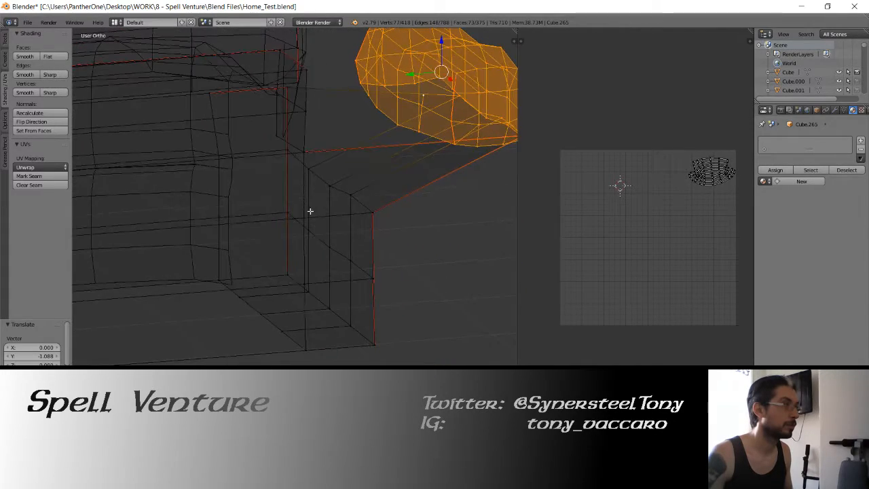
pyautogui.hotkey('ctrl', 'z')
# Remove the leftover corner vertices from the selection and move the armrest pad -0.930 along Y, away from the sofa frame.
pyautogui.keyDown('shift'); pyautogui.moveTo(317, 116); pyautogui.dragTo(315, 227, button='middle'); pyautogui.keyUp('shift')
pyautogui.scroll(4, 316, 204)
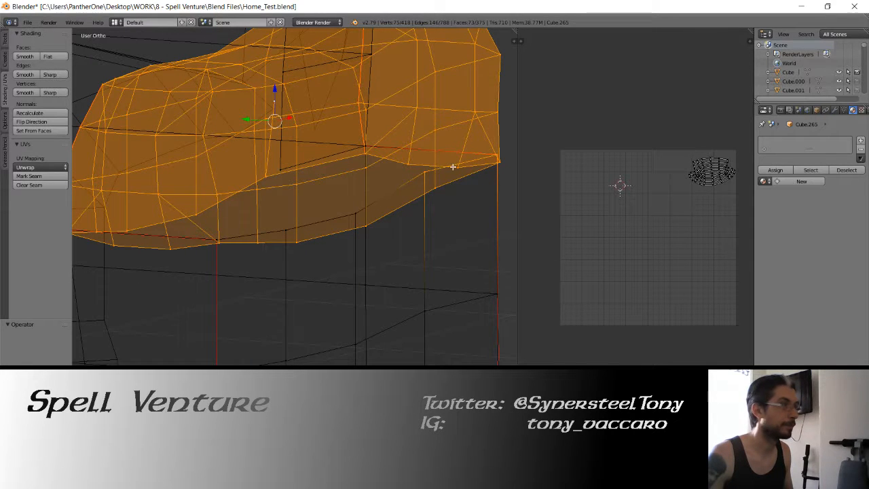
pyautogui.keyDown('shift'); pyautogui.rightClick(496, 153); pyautogui.keyUp('shift')
pyautogui.scroll(-4, 319, 217)
pyautogui.moveTo(318, 218); pyautogui.dragTo(292, 210, button='middle')
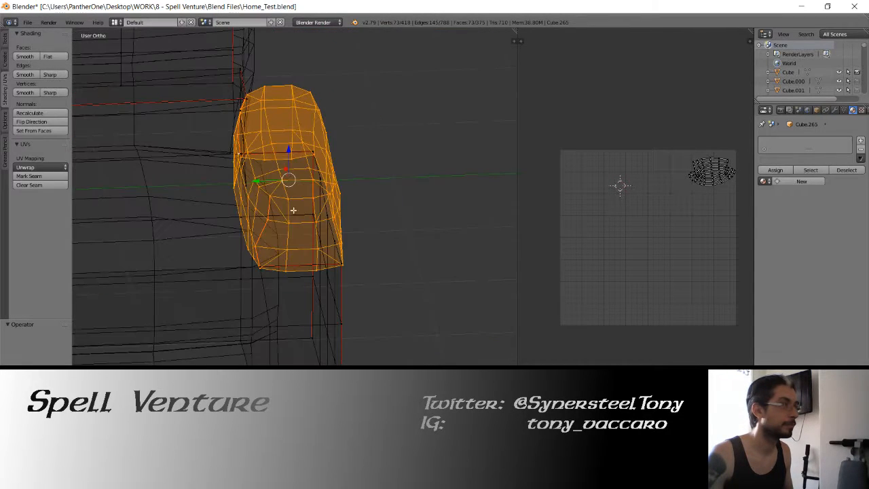
pyautogui.moveTo(257, 188); pyautogui.dragTo(310, 183)
pyautogui.click(386, 190)
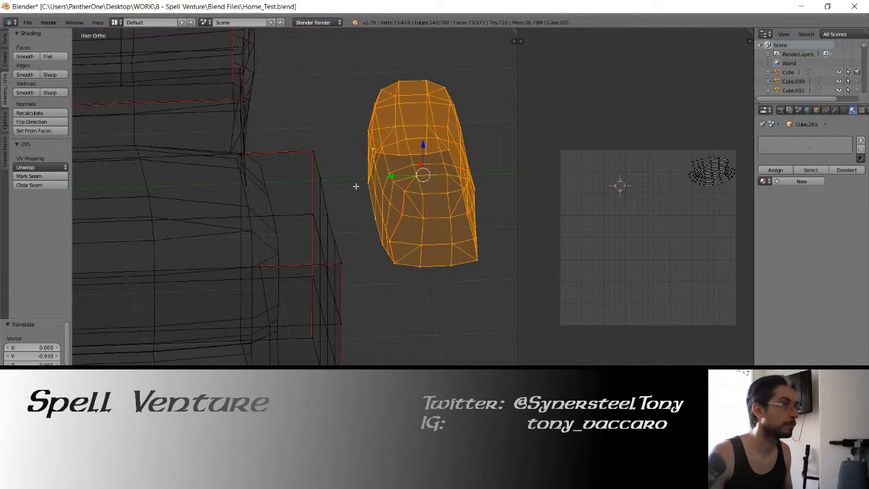
# Undo the armrest pad's move and separate the selected pad from the couch frame into its own object.
pyautogui.hotkey('ctrl', 'z')
pyautogui.press('p')
pyautogui.click(329, 184)
pyautogui.press('Tab')
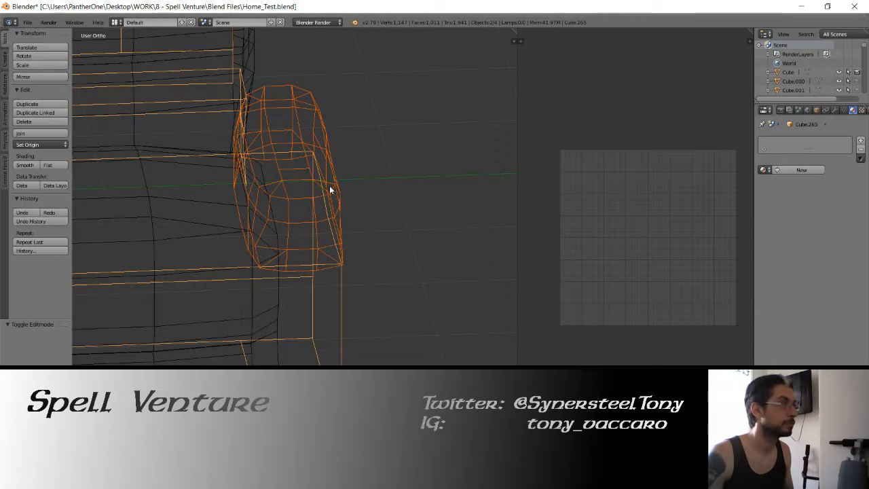
# Delete the stray vertex on the underside near the rear of the separated armrest pad.
pyautogui.rightClick(312, 132)
pyautogui.press('Tab')
pyautogui.keyDown('shift'); pyautogui.moveTo(241, 126); pyautogui.dragTo(328, 168, button='middle'); pyautogui.keyUp('shift')
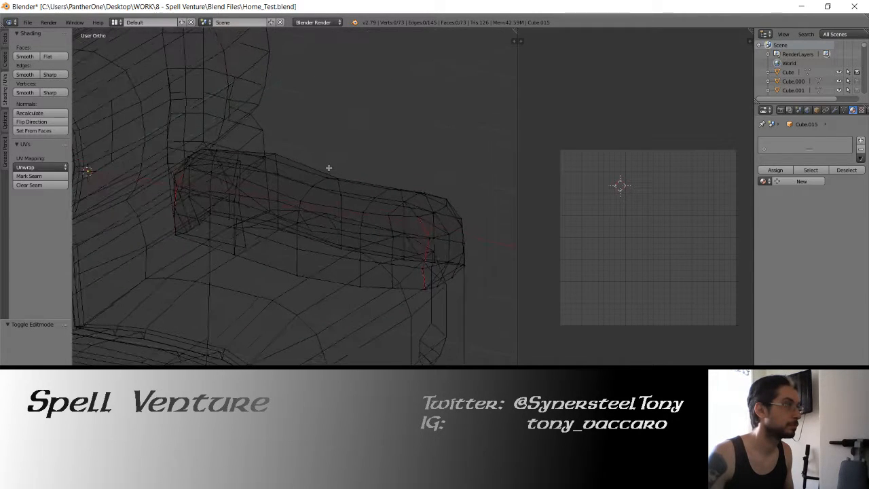
pyautogui.rightClick(236, 216)
pyautogui.press('x')
pyautogui.click(238, 223)
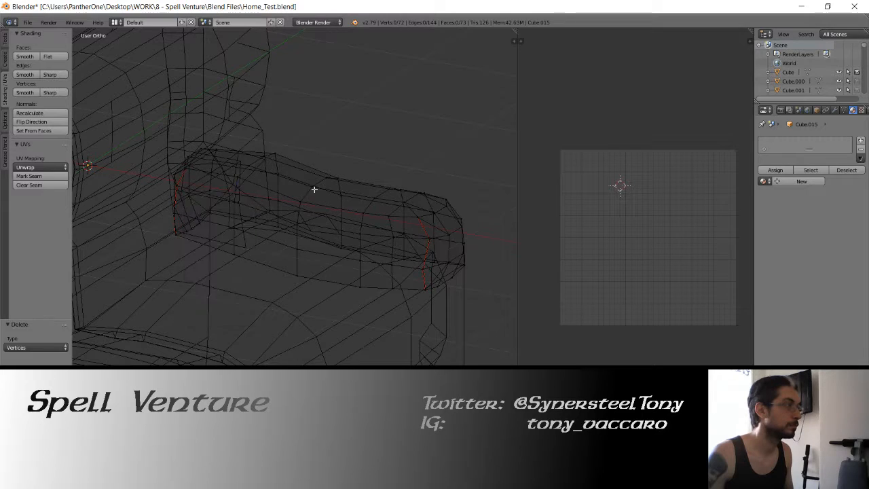
# Return to solid shading and join the armrest pad with the seat and back cushions into one object.
pyautogui.press('Tab')
pyautogui.press('z')
pyautogui.moveTo(338, 175)
pyautogui.mouseDown(button='middle')
pyautogui.moveTo(237, 201)
pyautogui.moveTo(333, 230)
pyautogui.mouseUp(button='middle')
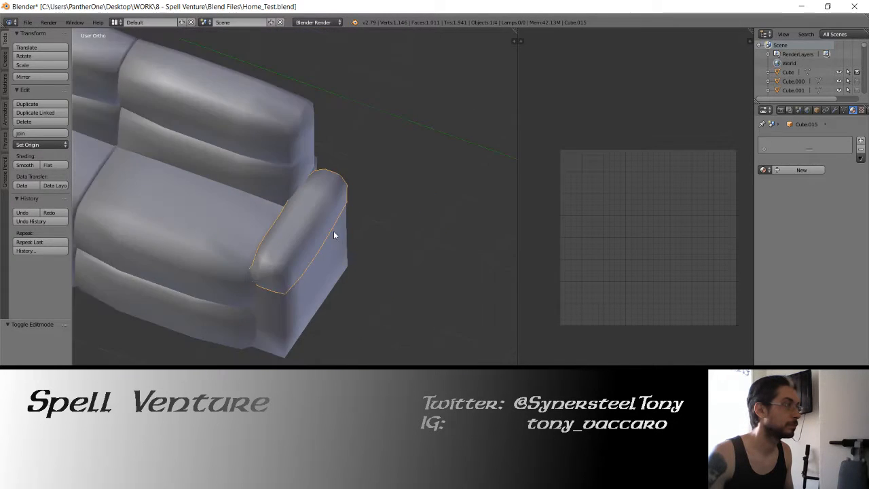
pyautogui.scroll(-3, 334, 231)
pyautogui.keyDown('shift'); pyautogui.rightClick(264, 201); pyautogui.keyUp('shift')
pyautogui.click(38, 134)
pyautogui.click(32, 324)
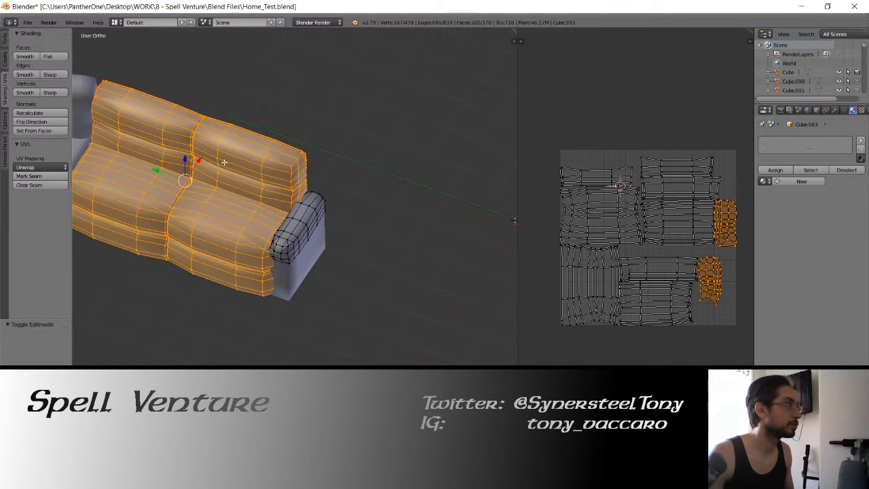
# Unwrap the entire joined cushion and armrest mesh, and return to Object Mode.
pyautogui.press('a')
pyautogui.press('a')
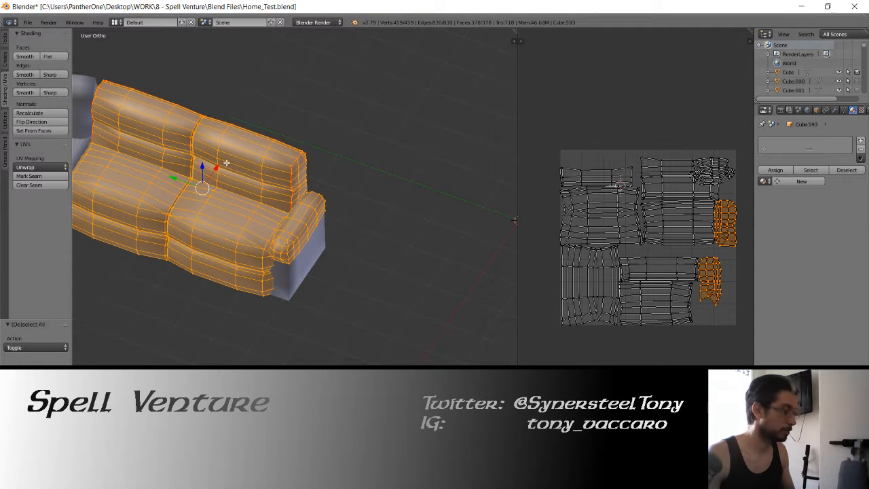
pyautogui.press('u')
pyautogui.click(227, 162)
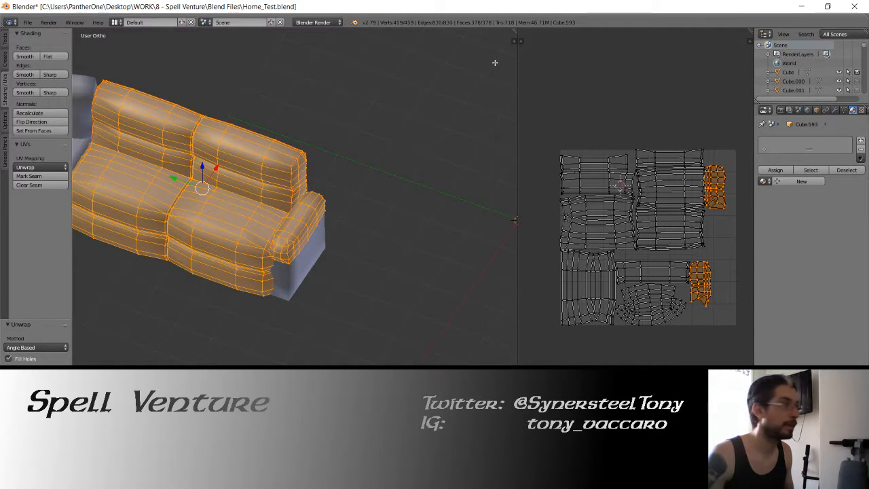
pyautogui.moveTo(494, 62); pyautogui.dragTo(248, 136, button='middle')
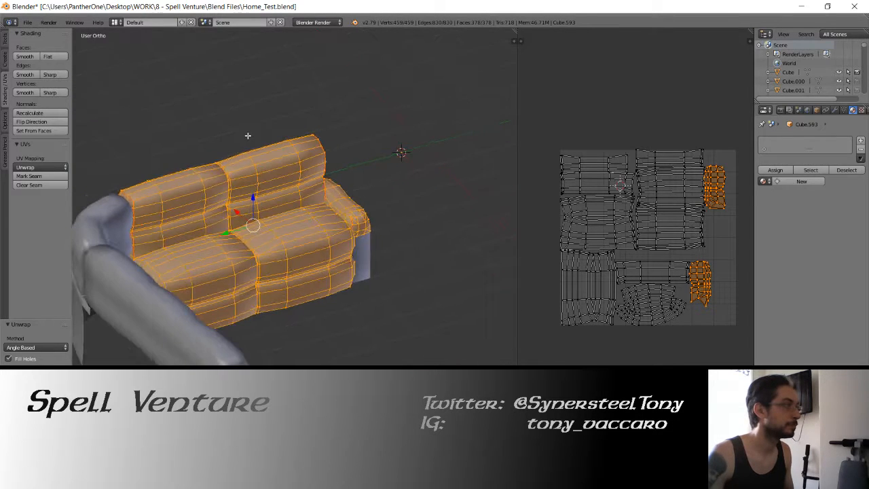
pyautogui.press('Tab')
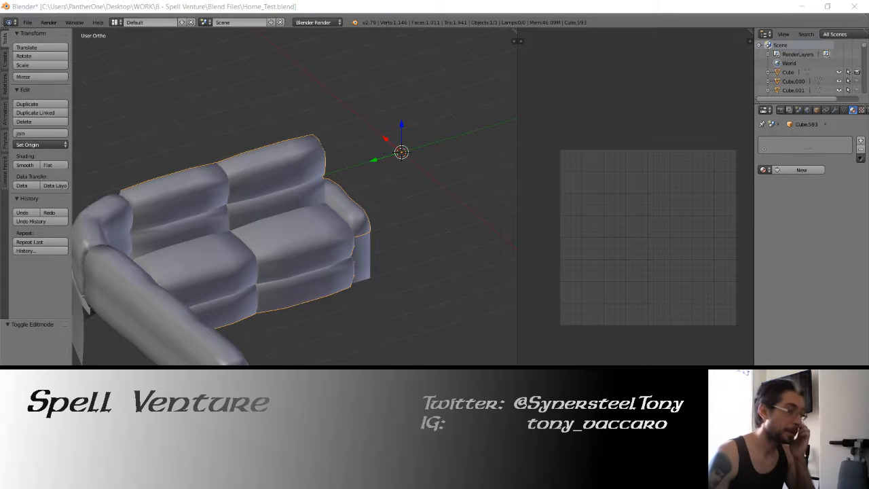
# Unwrap the entire couch frame mesh, including the corner section and armrest side.
pyautogui.hotkey('alt', 'Tab')
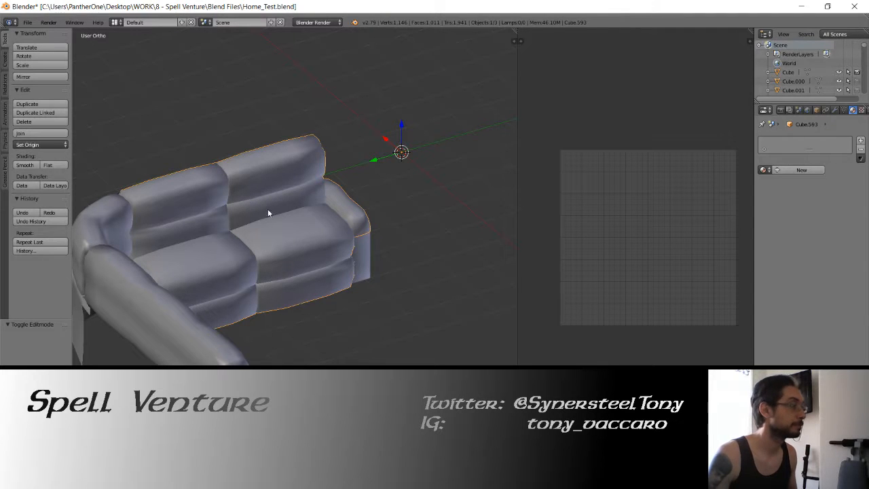
pyautogui.scroll(3, 302, 225)
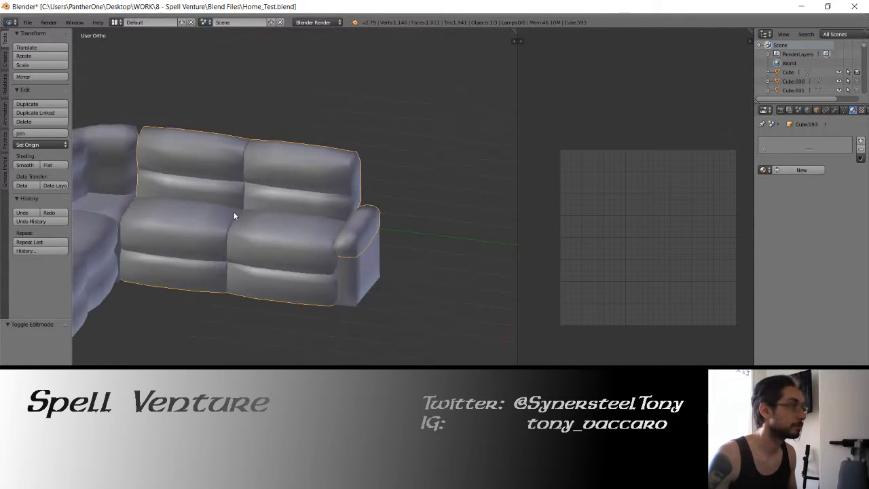
pyautogui.scroll(-5, 233, 211)
pyautogui.scroll(7, 260, 236)
pyautogui.moveTo(368, 268)
pyautogui.mouseDown(button='middle')
pyautogui.moveTo(341, 258)
pyautogui.moveTo(258, 258)
pyautogui.moveTo(353, 293)
pyautogui.mouseUp(button='middle')
pyautogui.press('Tab')
pyautogui.press('a')
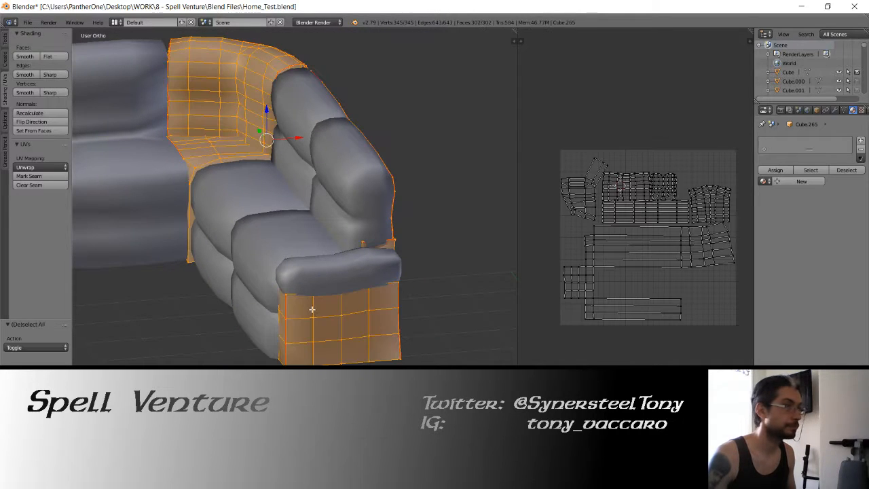
pyautogui.press('u')
pyautogui.click(313, 309)
# Rotate the frame's large diagonal UV island by about -45.3° and move it up beneath the other islands.
pyautogui.press('l')
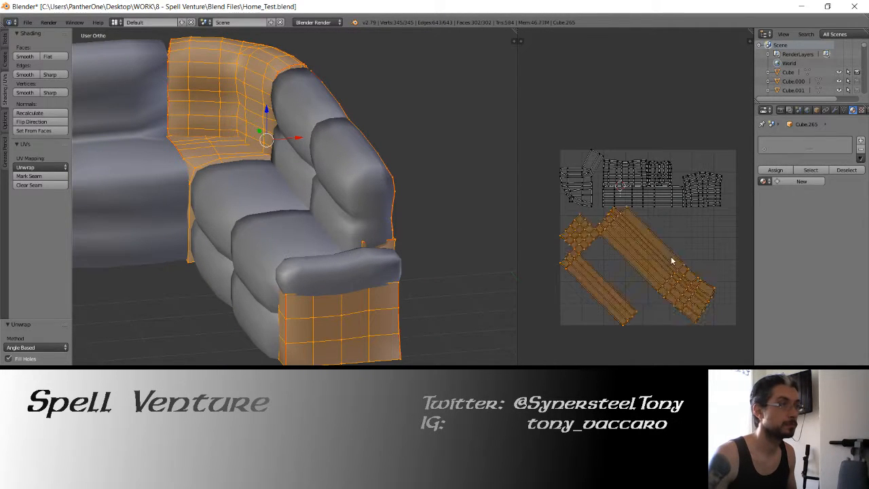
pyautogui.press('r')
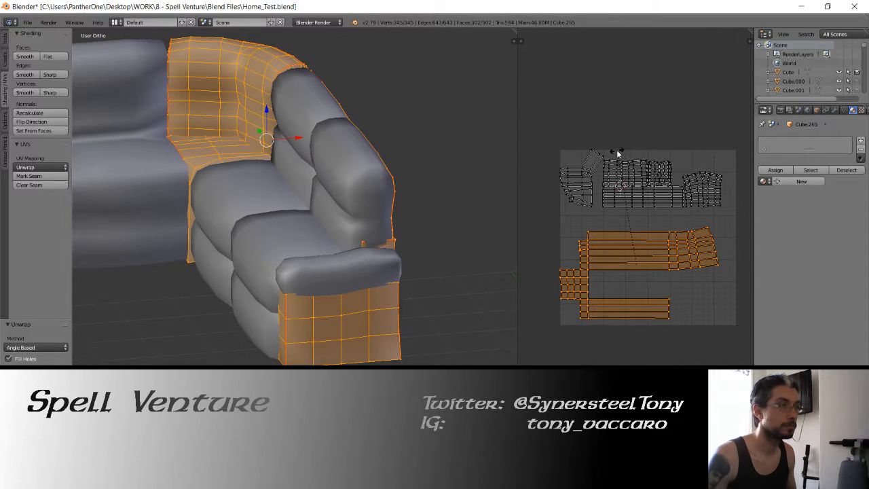
pyautogui.click(604, 167)
pyautogui.press('g')
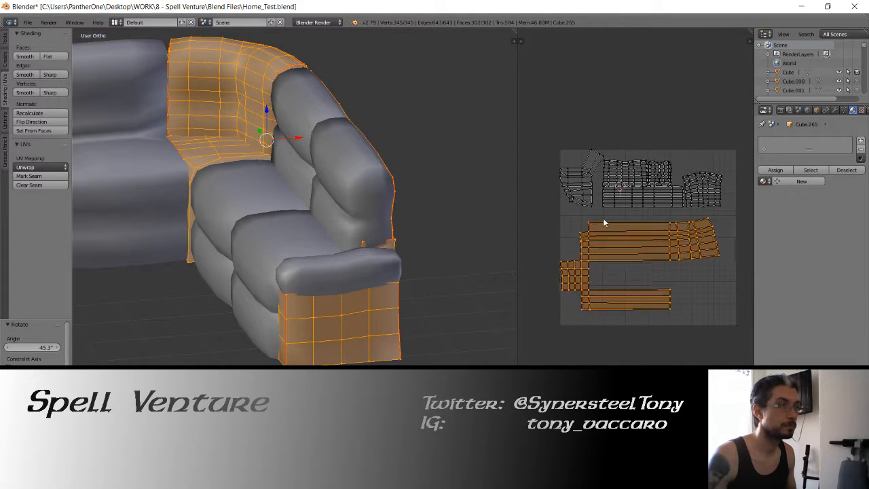
pyautogui.click(610, 181)
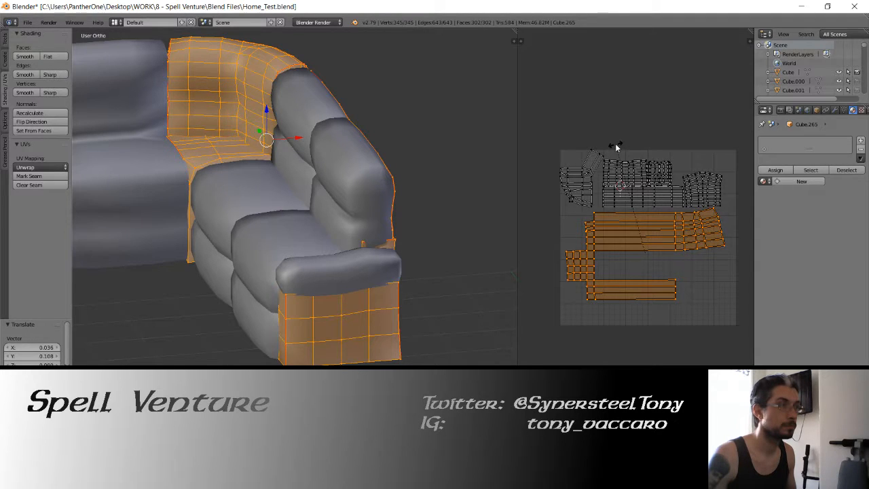
# Fine-tune the large UV island with a slight rotation and move it up by 0.013.
pyautogui.press('r')
pyautogui.click(619, 143)
pyautogui.press('g')
pyautogui.click(613, 146)
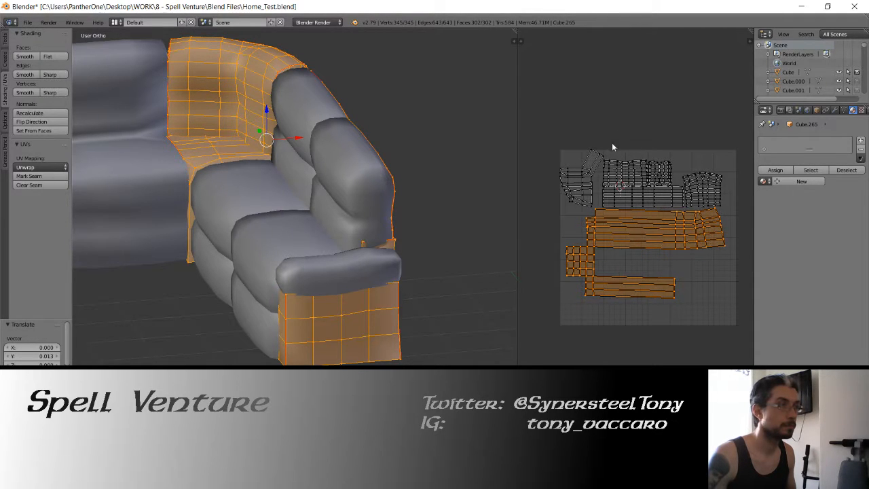
# Move all frame UV islands by 0.039 in X and -0.046 in Y, scale them by 1.05, and shift them -0.005 in X.
pyautogui.rightClick(579, 194)
pyautogui.keyDown('shift'); pyautogui.rightClick(631, 194); pyautogui.keyUp('shift')
pyautogui.press('a')
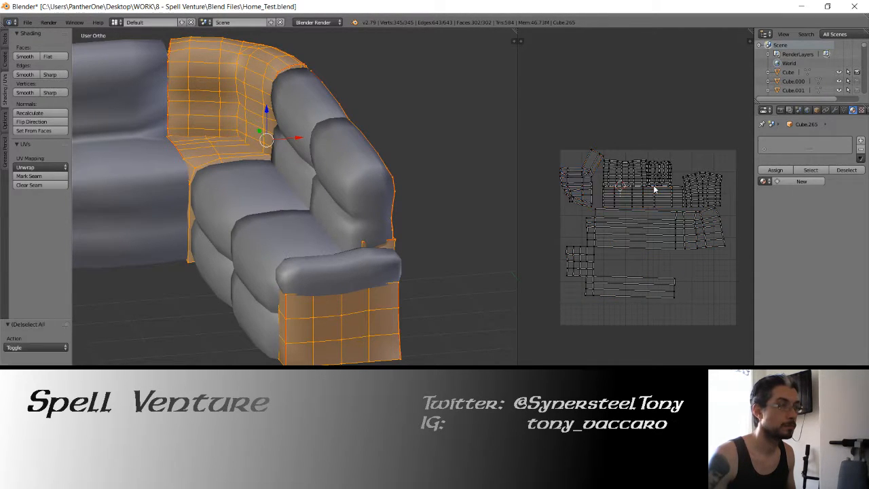
pyautogui.press('a')
pyautogui.press('g')
pyautogui.click(660, 196)
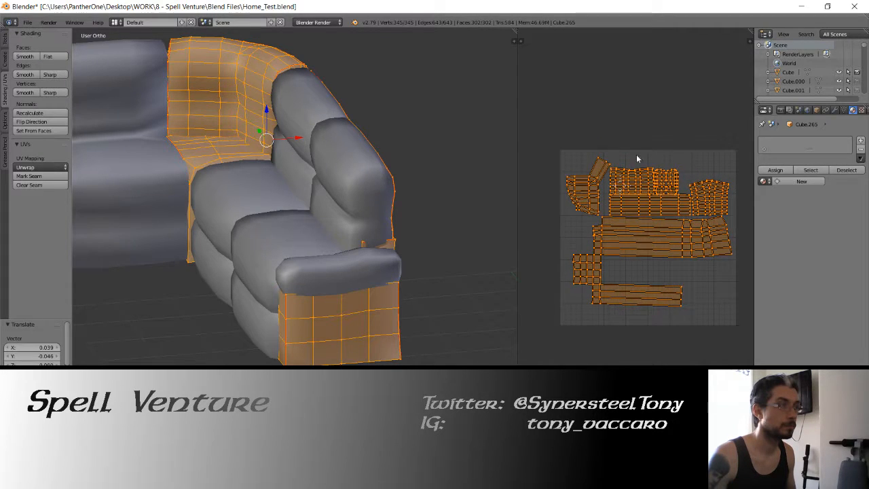
pyautogui.press('s')
pyautogui.press('g')
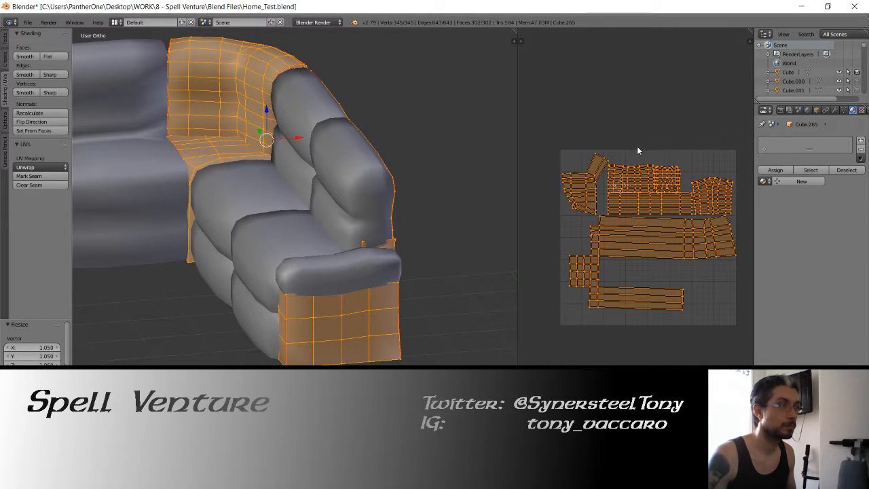
pyautogui.click(628, 146)
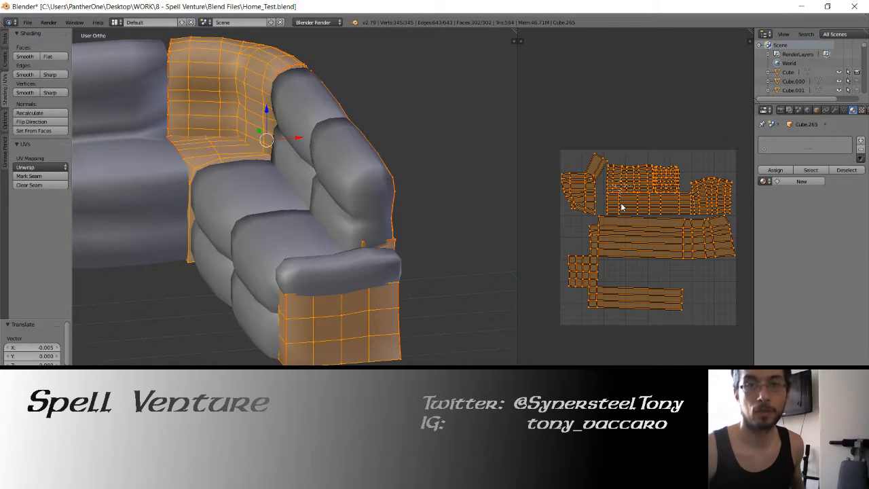
# Examine the joined cushion object's mesh, seams and UV layout against the couch frame.
pyautogui.rightClick(581, 187)
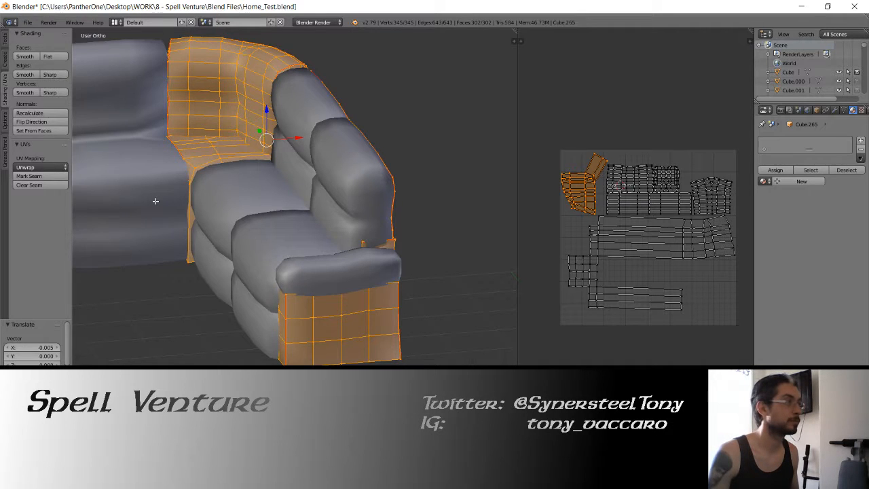
pyautogui.press('Tab')
pyautogui.moveTo(156, 201); pyautogui.dragTo(319, 235, button='middle')
pyautogui.rightClick(318, 236)
pyautogui.press('Tab')
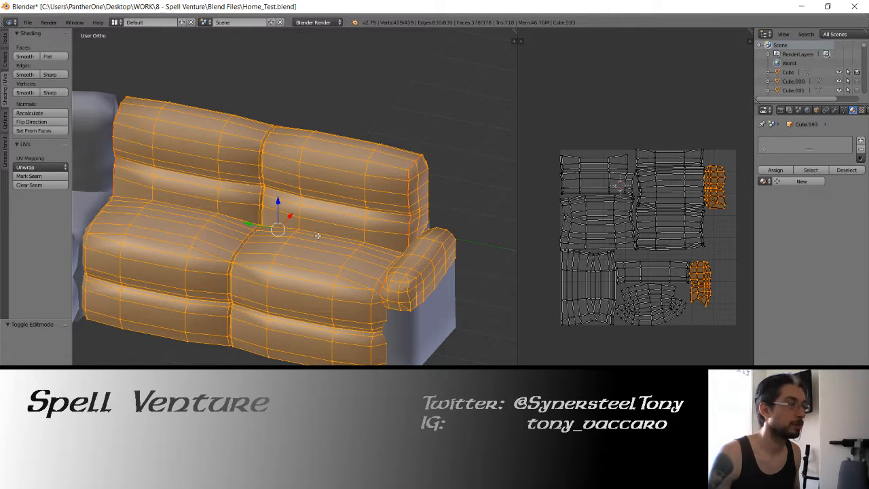
pyautogui.press('a')
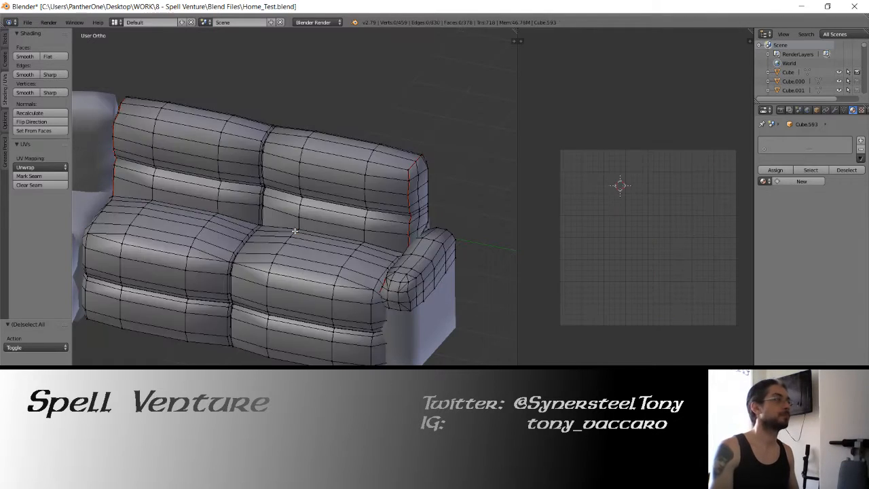
pyautogui.press('a')
pyautogui.press('Tab')
pyautogui.moveTo(240, 230); pyautogui.dragTo(305, 240, button='middle')
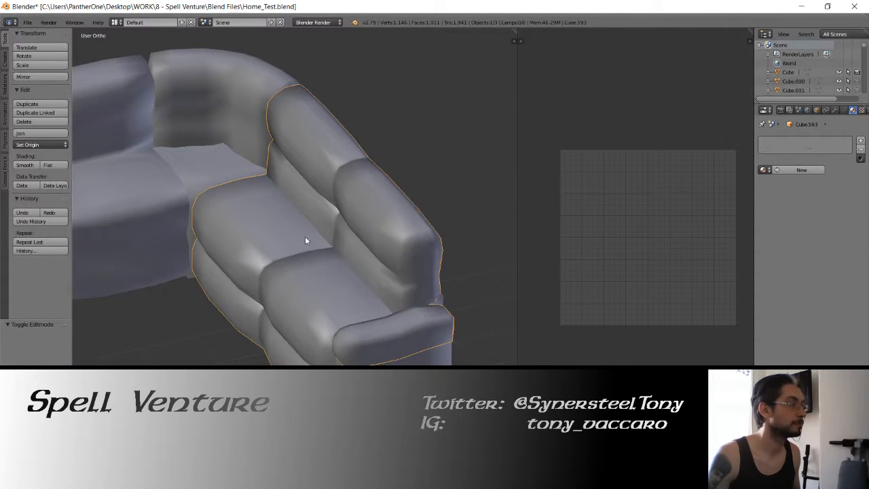
# Save the file and export the selected cushions as FBX over couch_large.fbx in the Home - FBXs folder, using the Substance Painter preset.
pyautogui.hotkey('ctrl', 's')
pyautogui.click(171, 171)
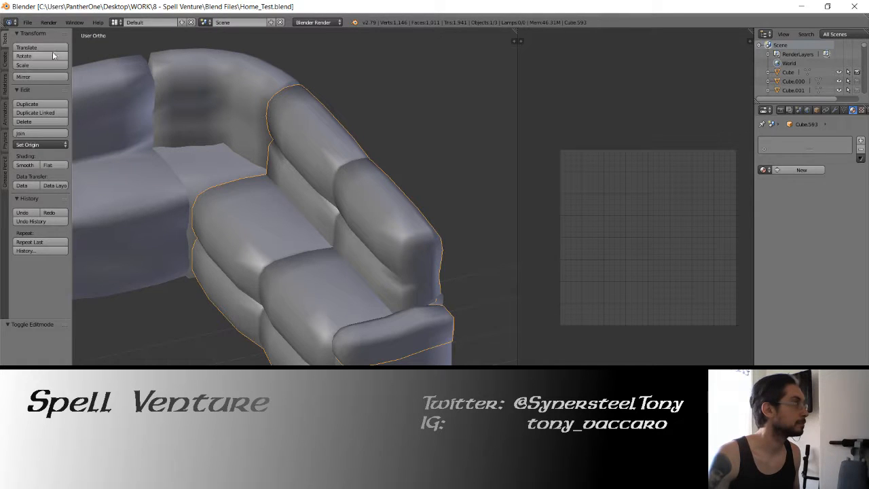
pyautogui.click(28, 22)
pyautogui.moveTo(42, 204)
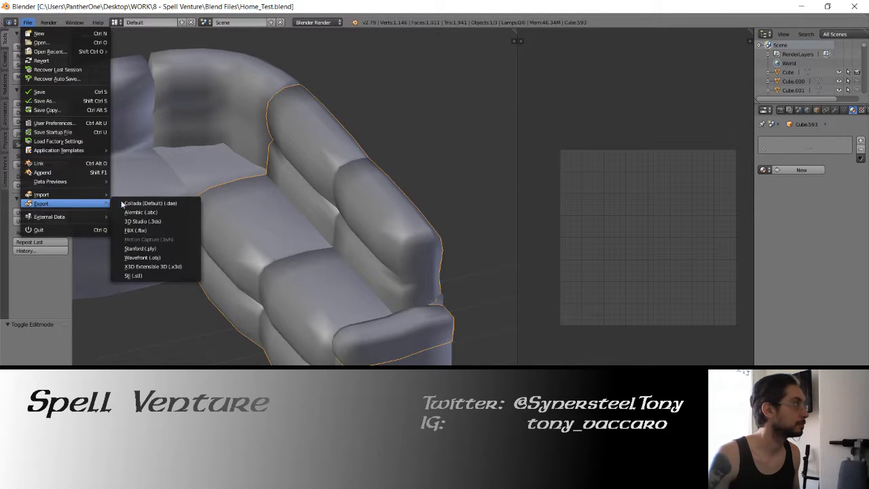
pyautogui.click(143, 230)
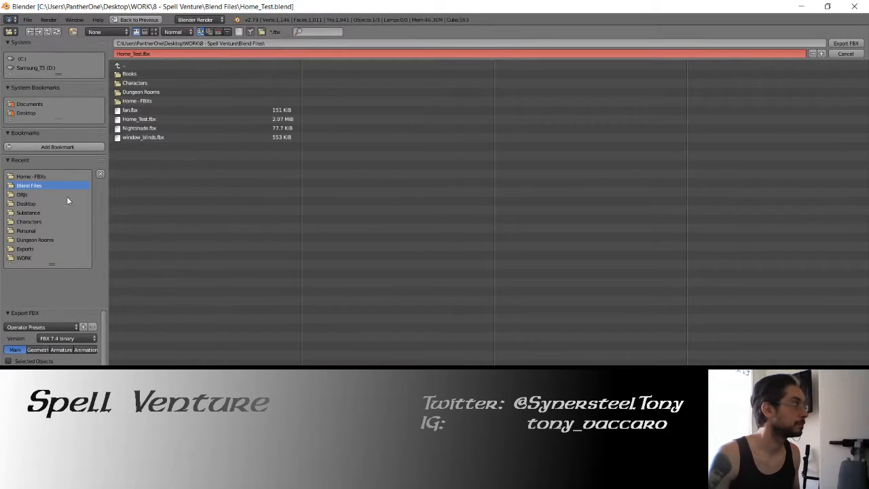
pyautogui.click(29, 176)
pyautogui.click(68, 338)
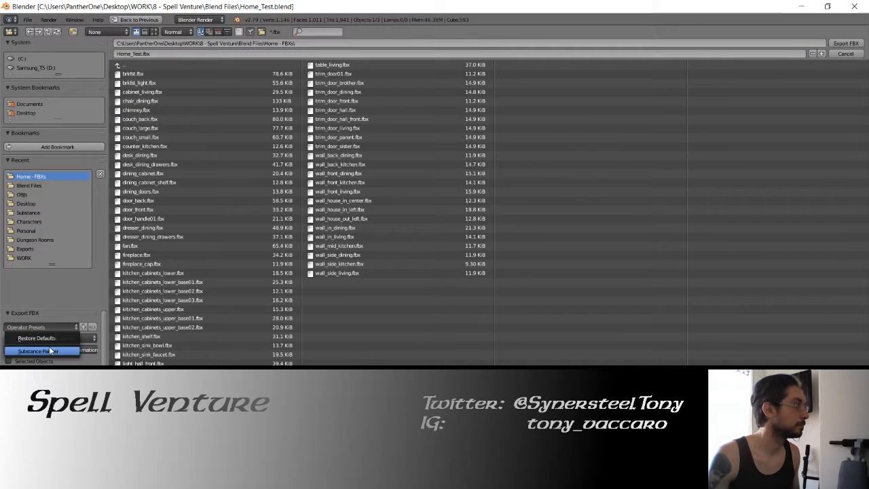
pyautogui.click(41, 351)
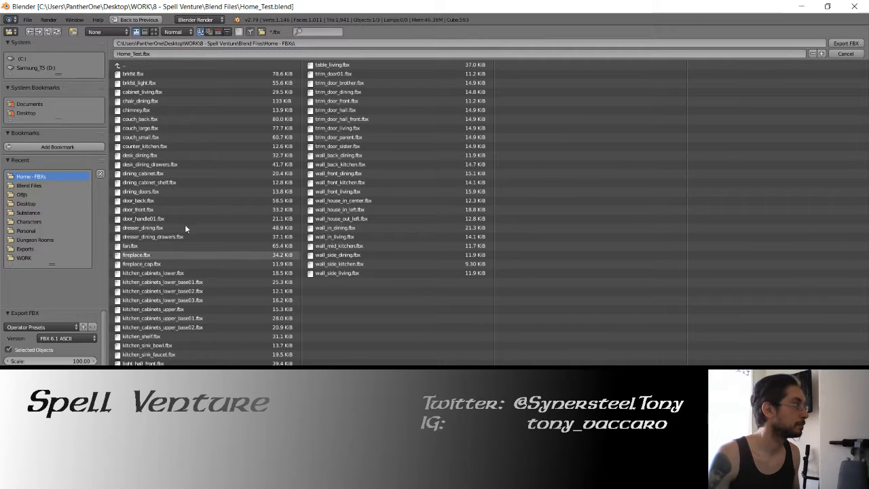
pyautogui.doubleClick(141, 138)
# Save Home_Test.blend again over the existing file.
pyautogui.moveTo(234, 246); pyautogui.dragTo(286, 253, button='middle')
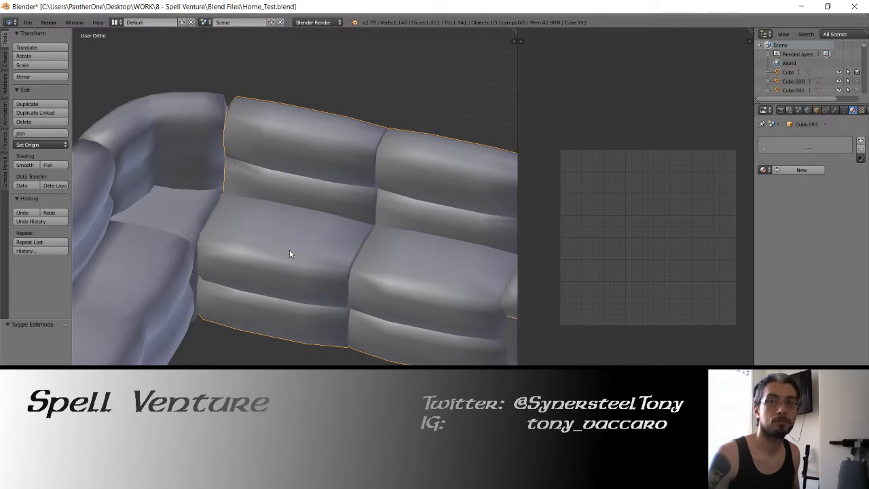
pyautogui.hotkey('ctrl', 's')
pyautogui.click(289, 253)
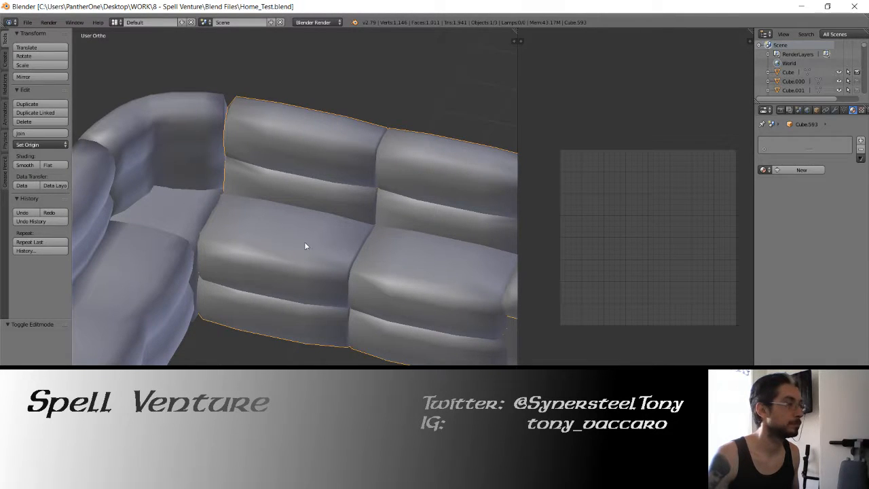
# Switch to Substance Painter and close its welcome dialog.
pyautogui.moveTo(353, 239); pyautogui.dragTo(319, 235, button='middle')
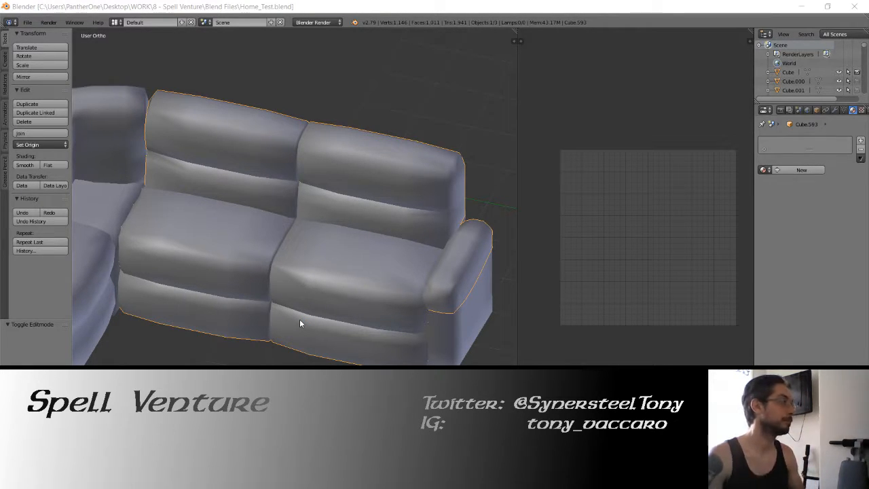
pyautogui.moveTo(388, 223); pyautogui.dragTo(307, 242, button='middle')
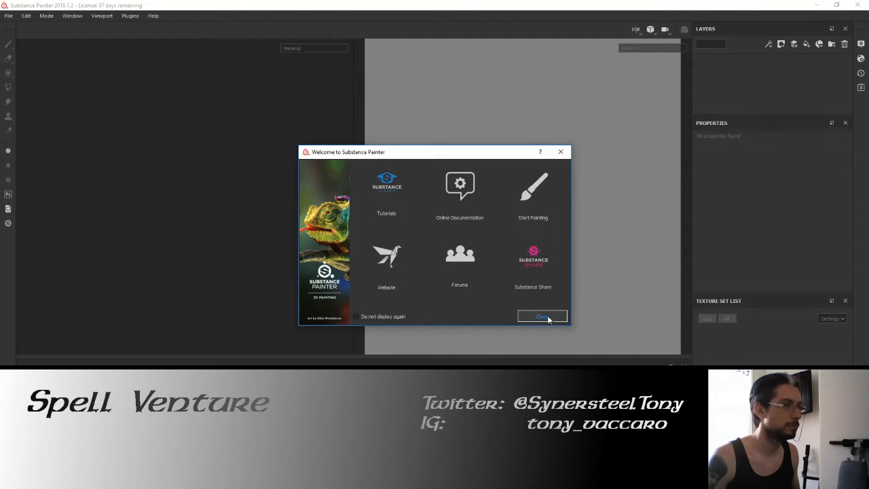
pyautogui.click(537, 315)
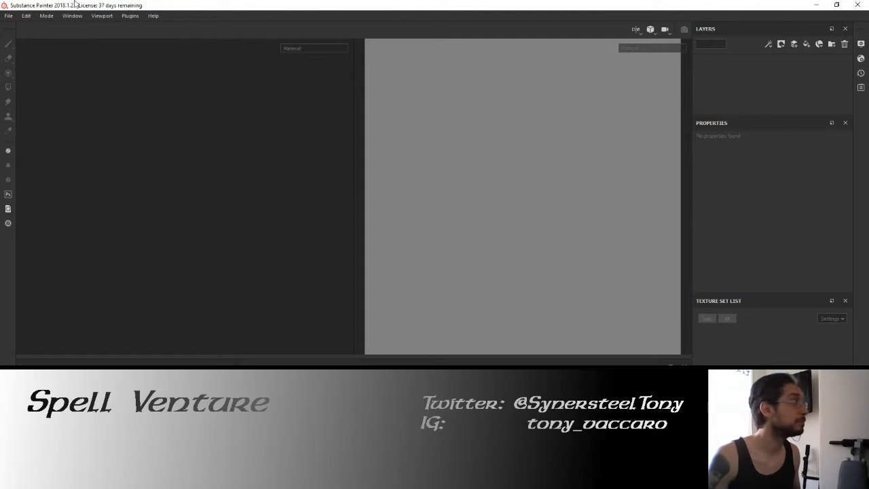
# Create a new project with the Unity 5 (allegorithmic) template, using the couch_small mesh from the Home - FBXs folder.
pyautogui.click(8, 15)
pyautogui.moveTo(41, 44)
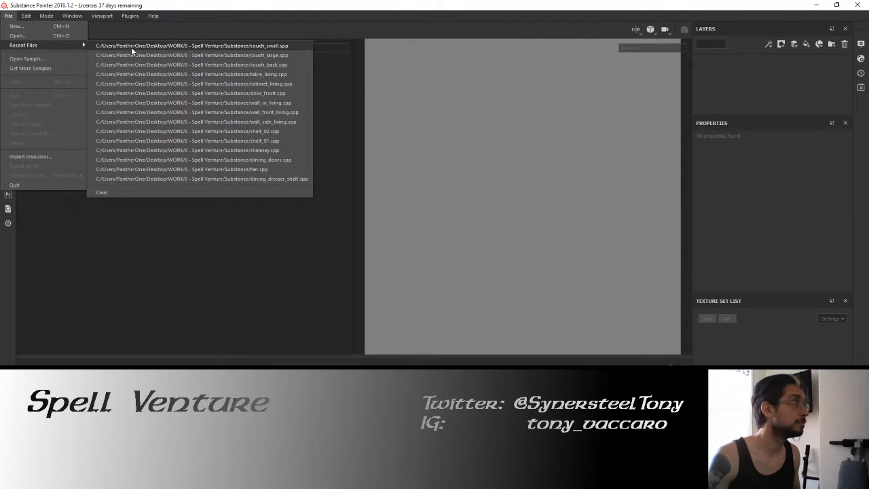
pyautogui.click(27, 27)
pyautogui.click(536, 150)
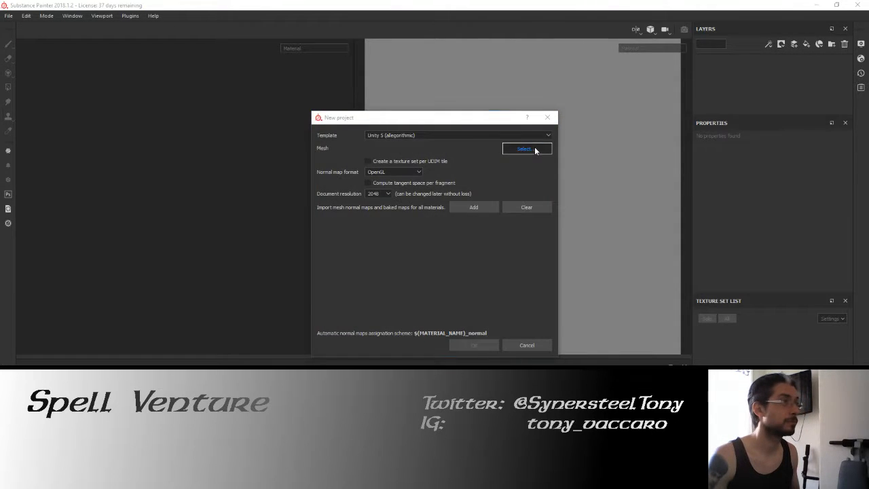
pyautogui.click(445, 277)
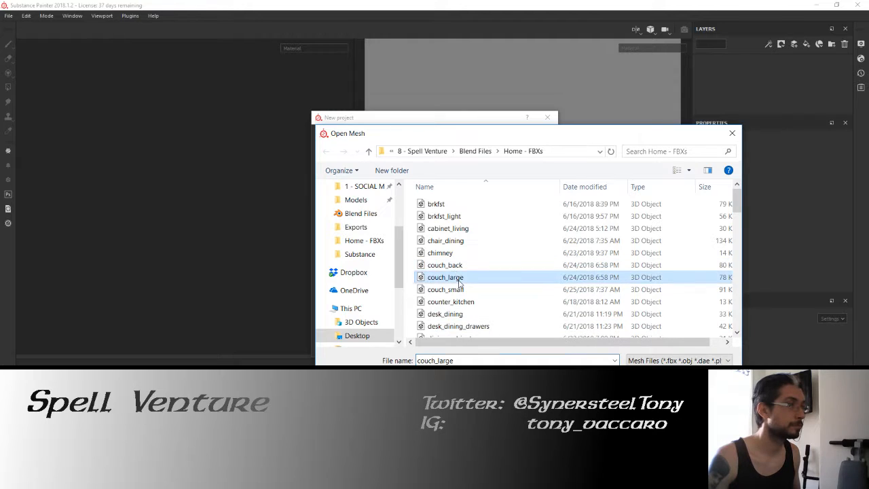
pyautogui.doubleClick(445, 290)
pyautogui.click(473, 346)
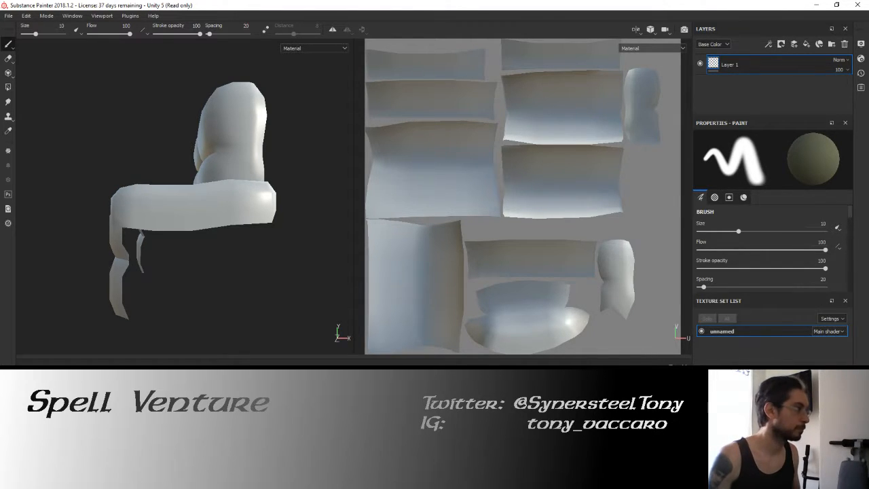
# Apply the Couch smart material to the couch mesh.
pyautogui.moveTo(117, 346); pyautogui.dragTo(164, 206)
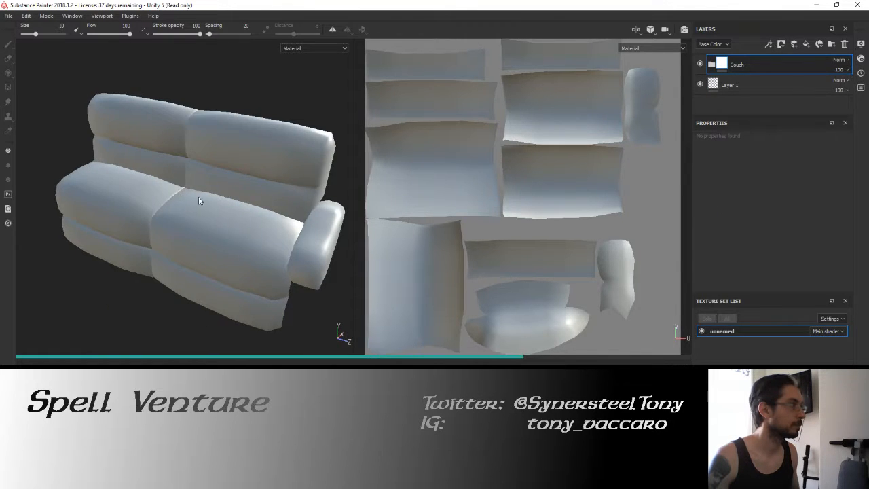
pyautogui.scroll(5, 195, 198)
pyautogui.keyDown('alt'); pyautogui.moveTo(186, 203); pyautogui.dragTo(118, 213); pyautogui.keyUp('alt')
pyautogui.scroll(-3, 116, 225)
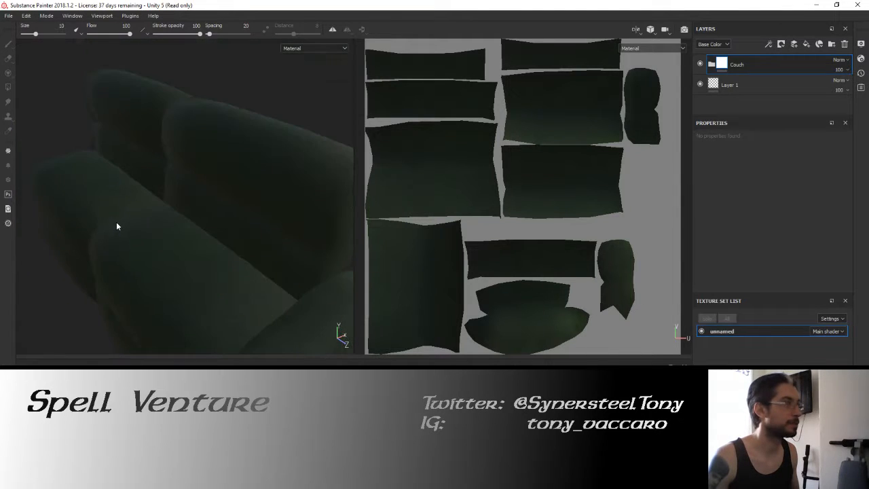
# Rename the unnamed texture set as main.
pyautogui.doubleClick(724, 331)
pyautogui.write('main')
pyautogui.press('Return')
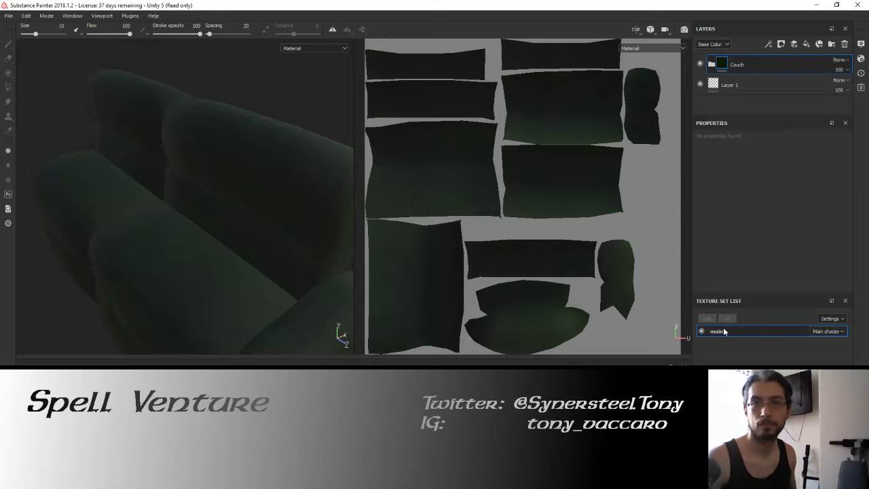
pyautogui.doubleClick(724, 332)
pyautogui.press('Return')
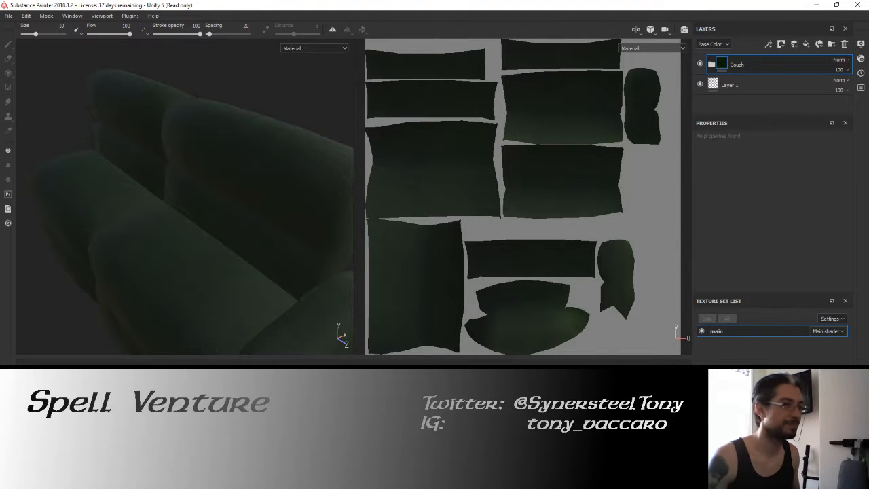
# Bake all mesh maps for the main texture set, with the Curvature algorithm set to Per Vertex.
pyautogui.hotkey('ctrl', 'shift', 'b')
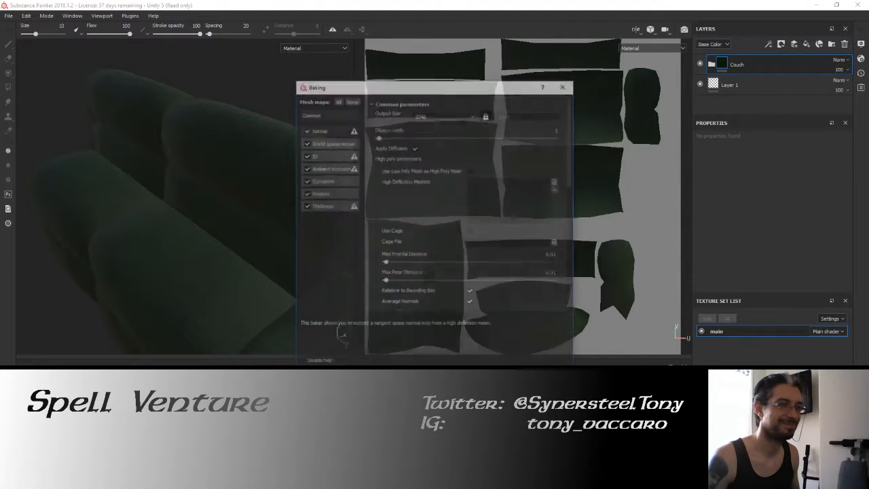
pyautogui.click(322, 180)
pyautogui.click(518, 111)
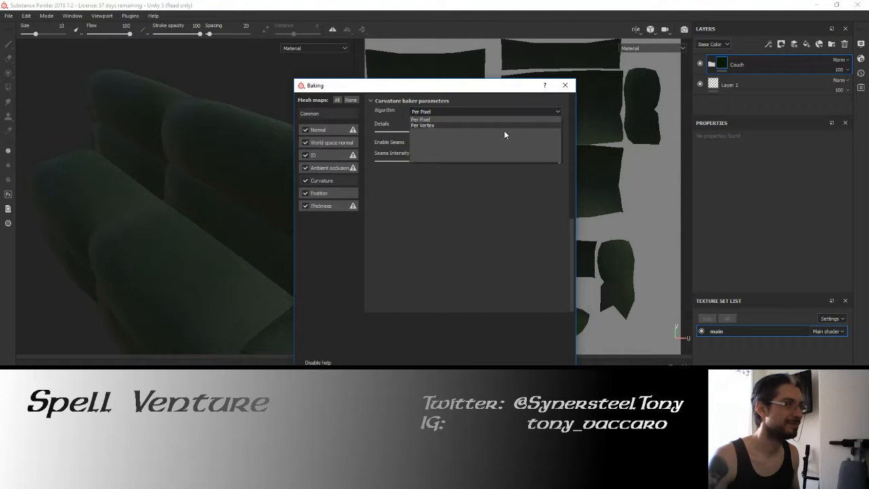
pyautogui.click(503, 130)
pyautogui.click(492, 379)
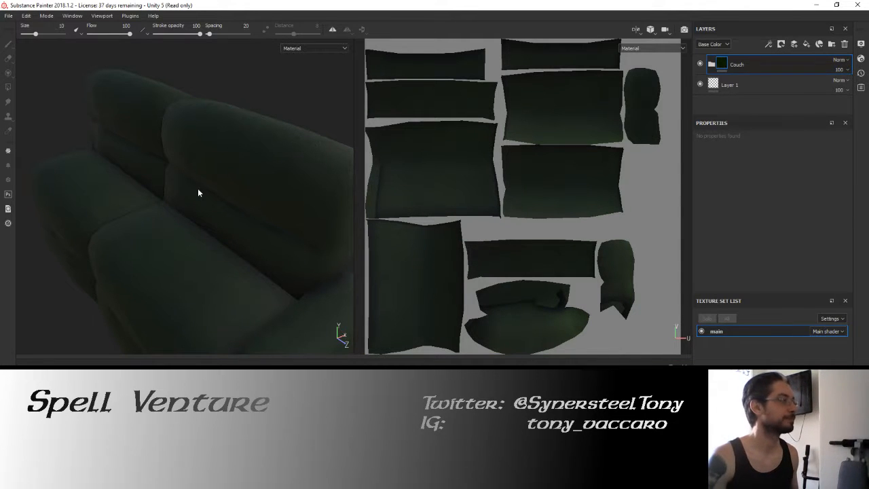
# Inspect the baked shading along the cushion seams and expand the Couch folder to view its fabric layers.
pyautogui.keyDown('alt'); pyautogui.moveTo(198, 191); pyautogui.dragTo(327, 202); pyautogui.keyUp('alt')
pyautogui.keyDown('alt'); pyautogui.moveTo(249, 216); pyautogui.dragTo(287, 206); pyautogui.keyUp('alt')
pyautogui.scroll(3, 233, 228)
pyautogui.keyDown('alt'); pyautogui.moveTo(232, 231); pyautogui.dragTo(146, 206); pyautogui.keyUp('alt')
pyautogui.scroll(-3, 174, 215)
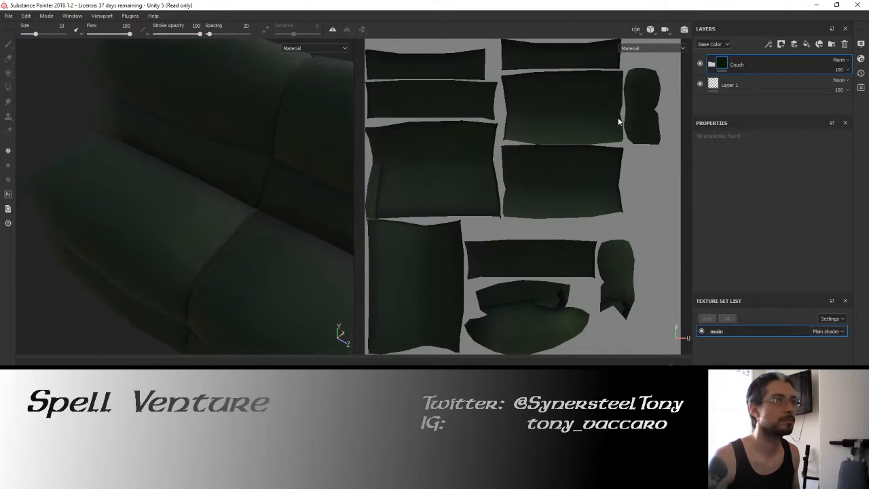
pyautogui.click(710, 64)
pyautogui.scroll(-1, 748, 81)
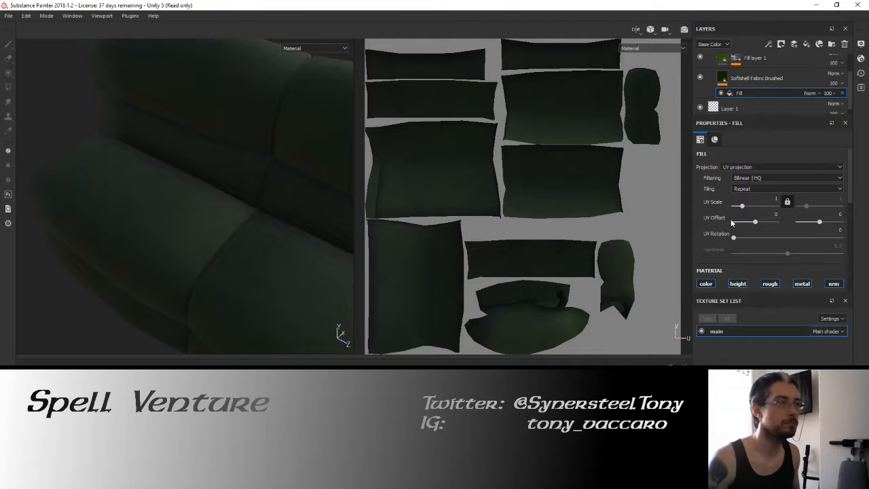
pyautogui.keyDown('alt'); pyautogui.moveTo(195, 213); pyautogui.dragTo(192, 187); pyautogui.keyUp('alt')
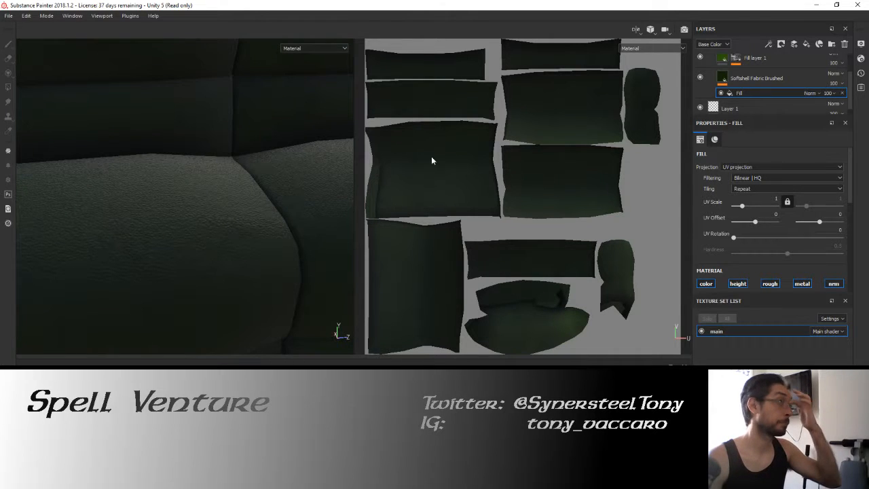
# Set the Softshell Fabric Brushed material's color to olive, RGB 0.451, 0.479, 0.179, and check it on the cushions.
pyautogui.click(721, 61)
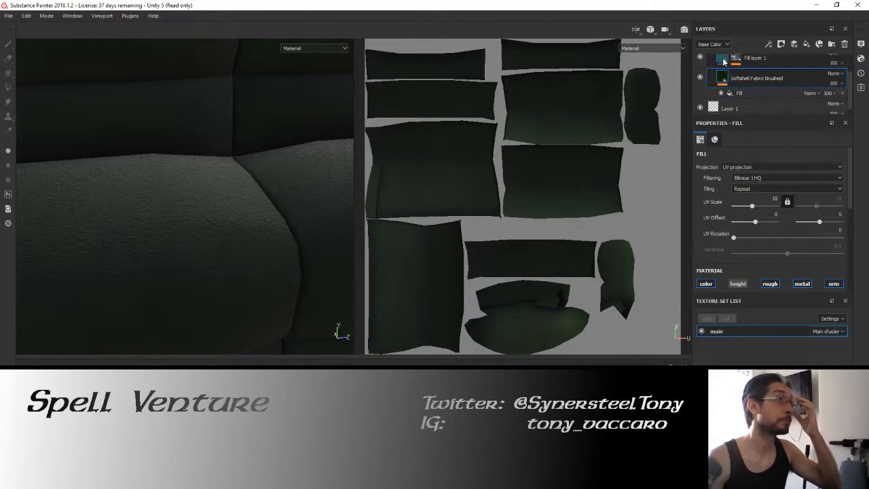
pyautogui.scroll(-5, 759, 201)
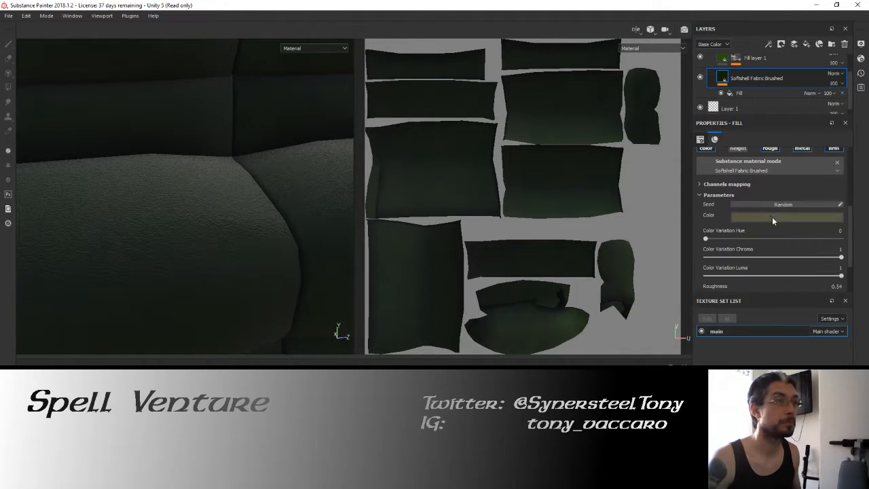
pyautogui.click(774, 216)
pyautogui.click(786, 274)
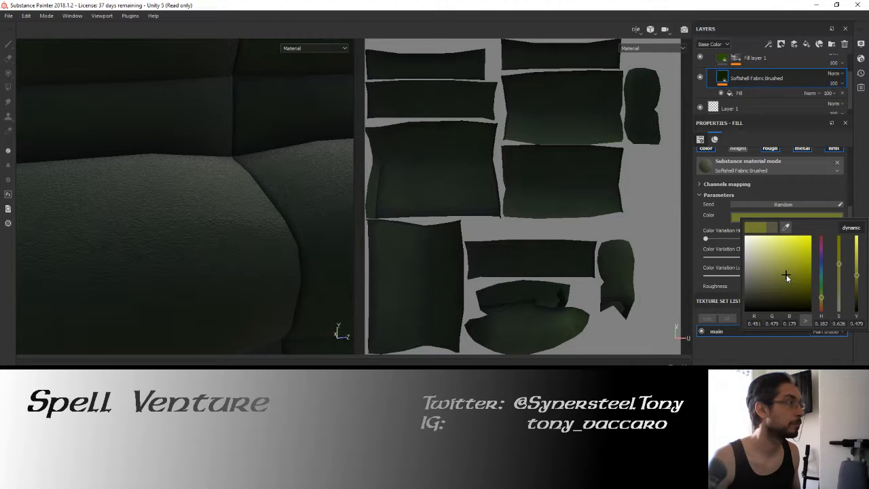
pyautogui.keyDown('alt'); pyautogui.moveTo(285, 215); pyautogui.dragTo(151, 188); pyautogui.keyUp('alt')
pyautogui.keyDown('alt'); pyautogui.moveTo(249, 155); pyautogui.dragTo(241, 188); pyautogui.keyUp('alt')
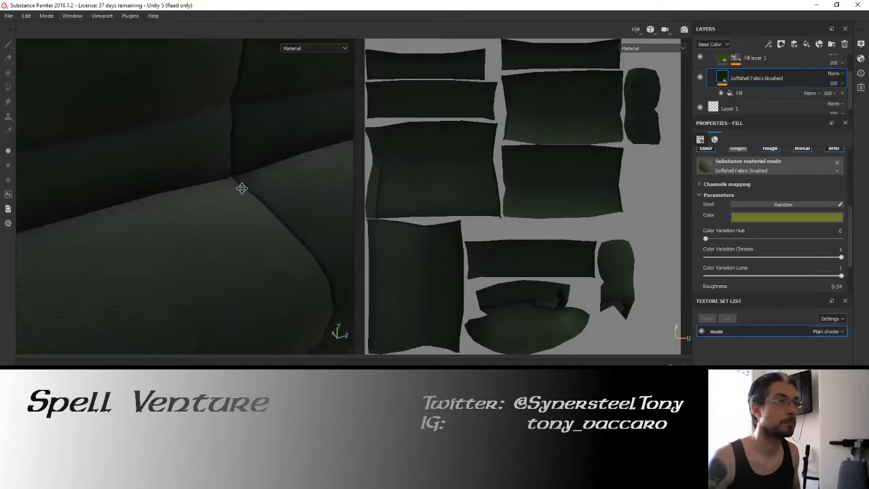
# Brighten Fill layer 1's green base color to a value of 0.217.
pyautogui.click(733, 60)
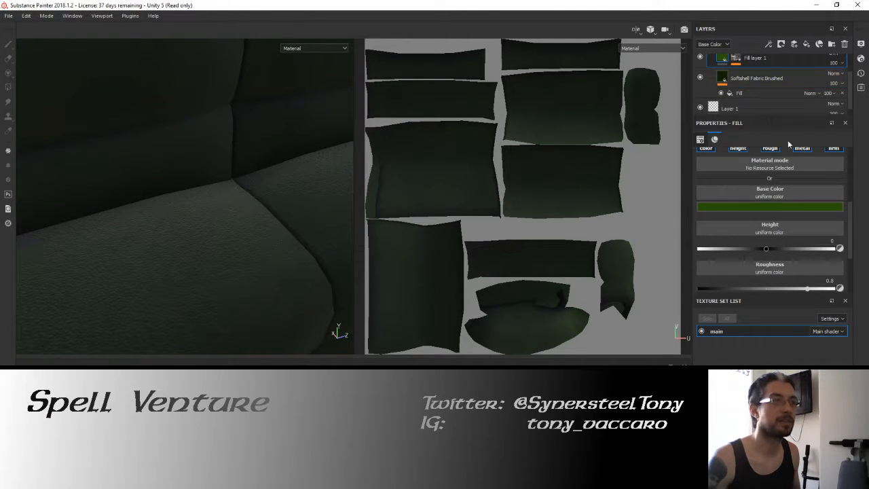
pyautogui.click(797, 211)
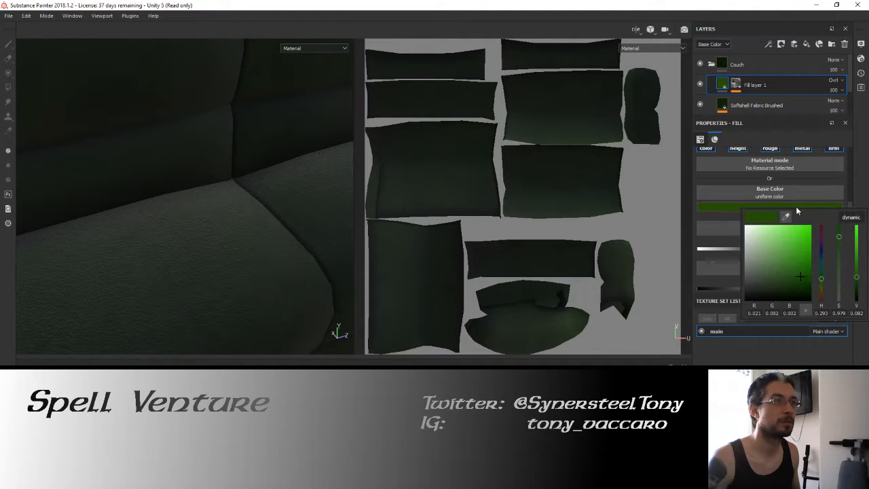
pyautogui.moveTo(858, 280); pyautogui.dragTo(857, 273)
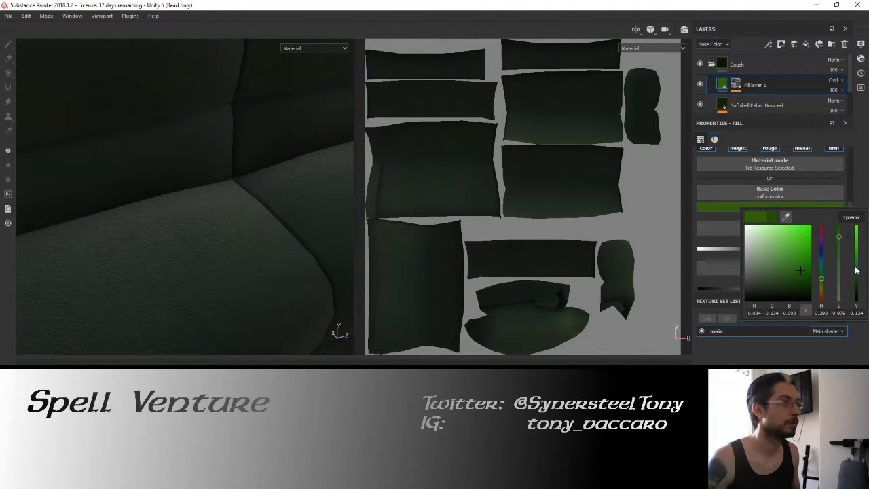
pyautogui.moveTo(858, 272); pyautogui.dragTo(858, 266)
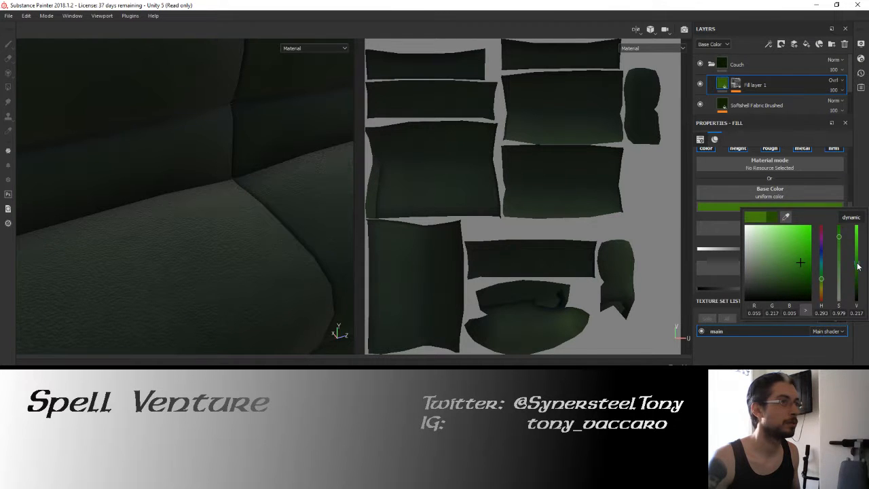
# Brighten the green base color of the Fill effect under Softshell Fabric Brushed to a value of 0.049.
pyautogui.scroll(-2, 730, 103)
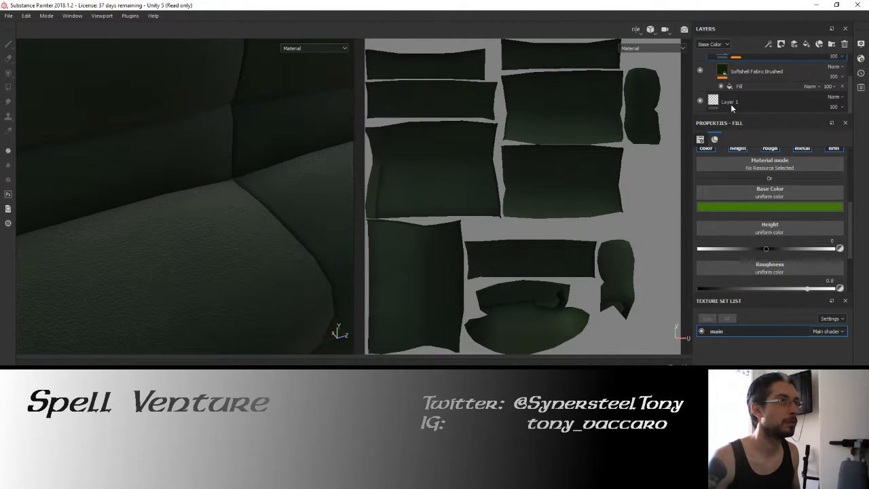
pyautogui.click(730, 89)
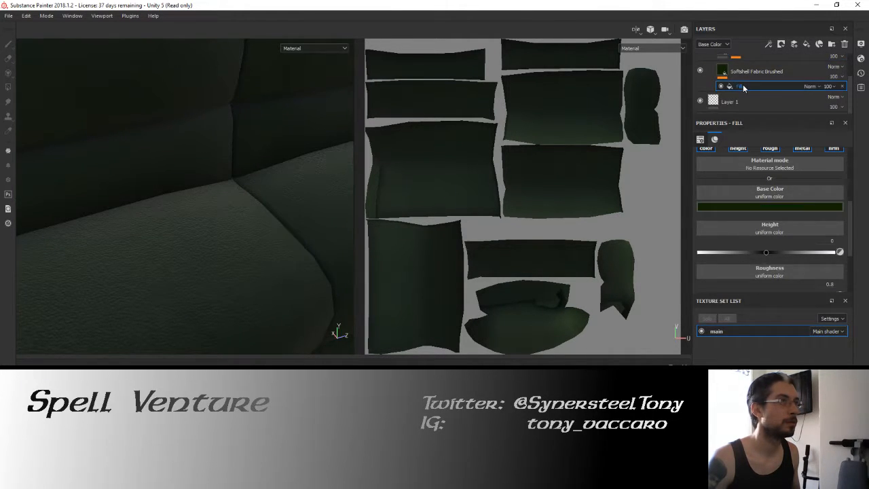
pyautogui.click(793, 207)
pyautogui.moveTo(864, 293); pyautogui.dragTo(858, 287)
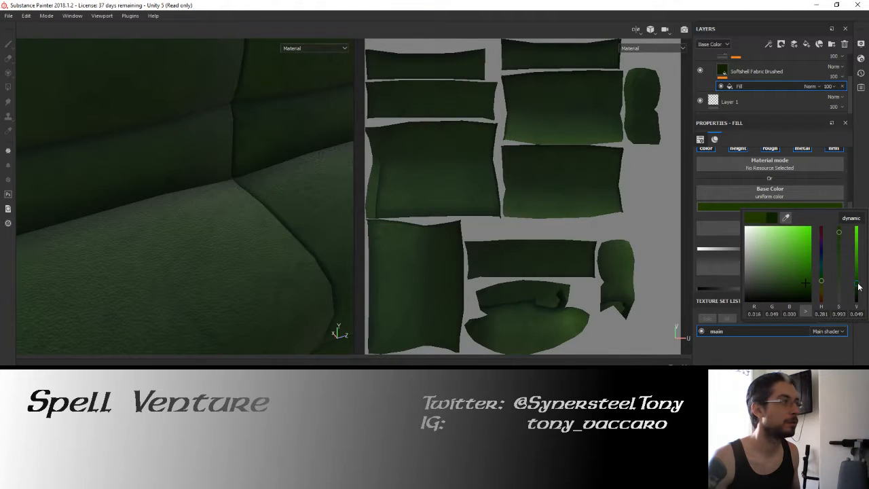
pyautogui.moveTo(227, 160)
pyautogui.keyDown('alt'); pyautogui.mouseDown()
pyautogui.moveTo(169, 148)
pyautogui.moveTo(209, 141)
pyautogui.moveTo(154, 207)
pyautogui.moveTo(233, 162)
pyautogui.moveTo(274, 194)
pyautogui.moveTo(188, 144)
pyautogui.moveTo(237, 163)
pyautogui.mouseUp(); pyautogui.keyUp('alt')
pyautogui.scroll(3, 197, 167)
pyautogui.scroll(-5, 199, 168)
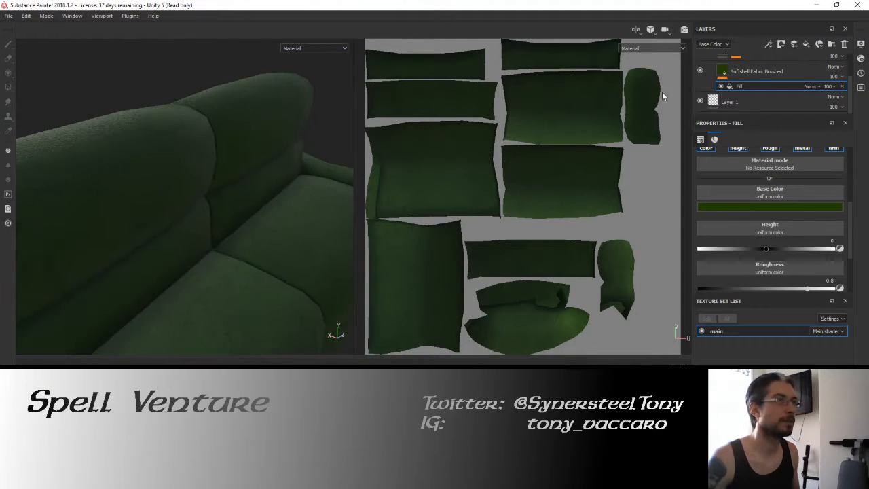
# Temporarily disable the Dirt generator on Fill layer 1's mask to compare the couch with and without it.
pyautogui.scroll(2, 738, 76)
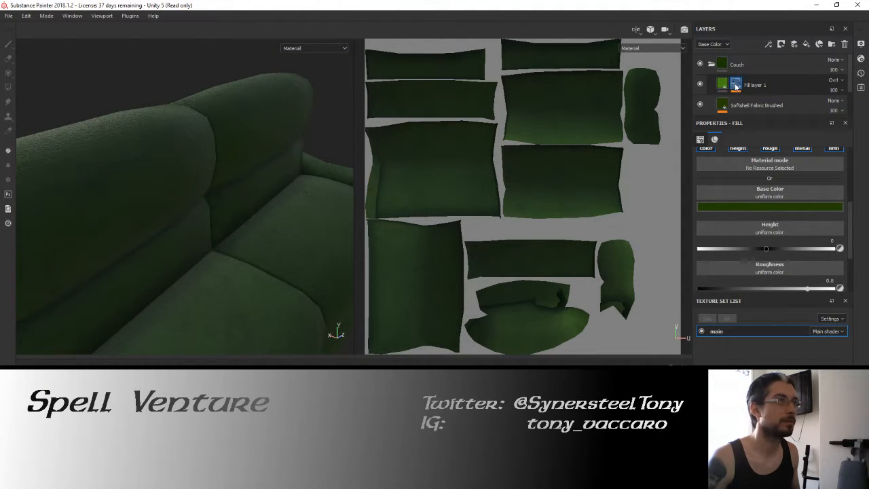
pyautogui.click(736, 86)
pyautogui.click(734, 100)
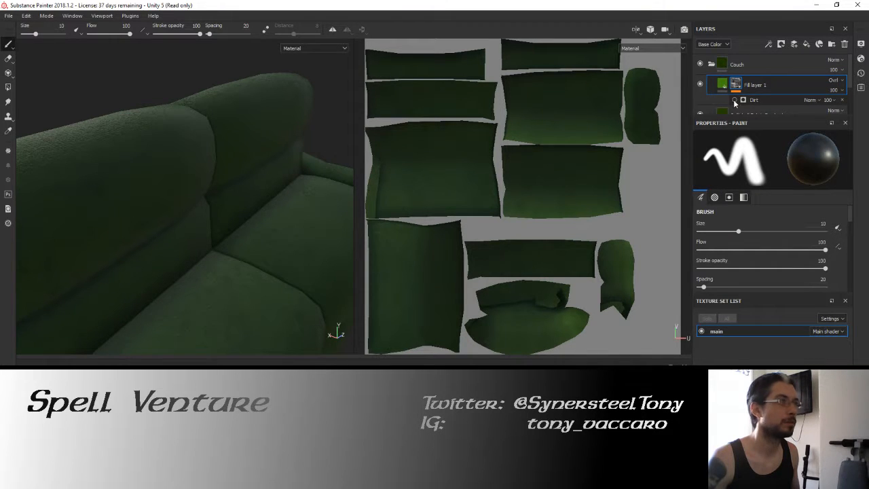
pyautogui.keyDown('alt'); pyautogui.moveTo(190, 163); pyautogui.dragTo(183, 208); pyautogui.keyUp('alt')
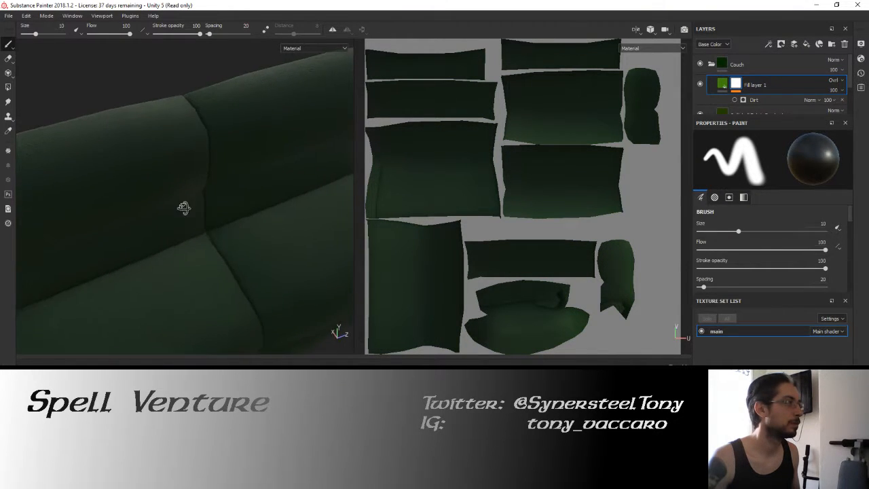
pyautogui.scroll(2, 235, 197)
pyautogui.keyDown('alt'); pyautogui.moveTo(280, 193); pyautogui.dragTo(122, 188); pyautogui.keyUp('alt')
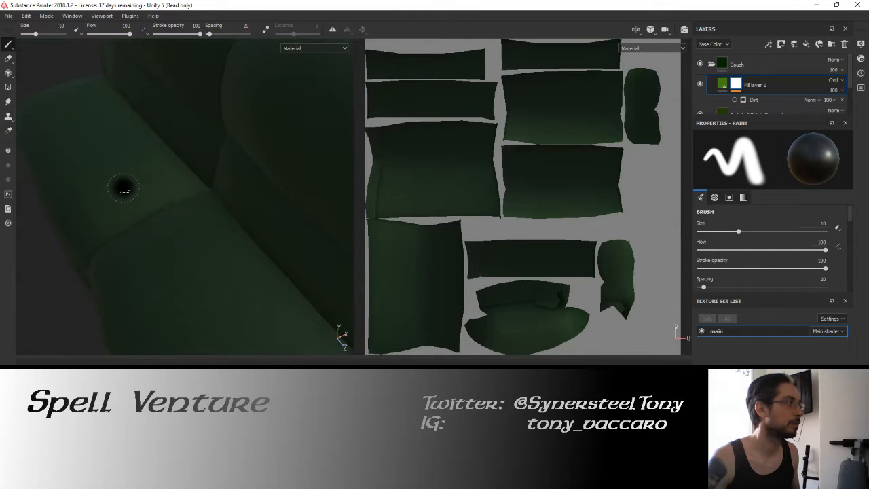
pyautogui.keyDown('alt'); pyautogui.moveTo(122, 188); pyautogui.dragTo(244, 219, button='middle'); pyautogui.keyUp('alt')
pyautogui.moveTo(151, 207)
pyautogui.keyDown('alt'); pyautogui.mouseDown()
pyautogui.moveTo(203, 192)
pyautogui.moveTo(121, 180)
pyautogui.moveTo(141, 161)
pyautogui.moveTo(145, 199)
pyautogui.moveTo(188, 200)
pyautogui.mouseUp(); pyautogui.keyUp('alt')
pyautogui.scroll(-1, 786, 253)
# Set the Grunge Amount of Fill layer 1's Dirt generator to 0.05.
pyautogui.scroll(-3, 784, 246)
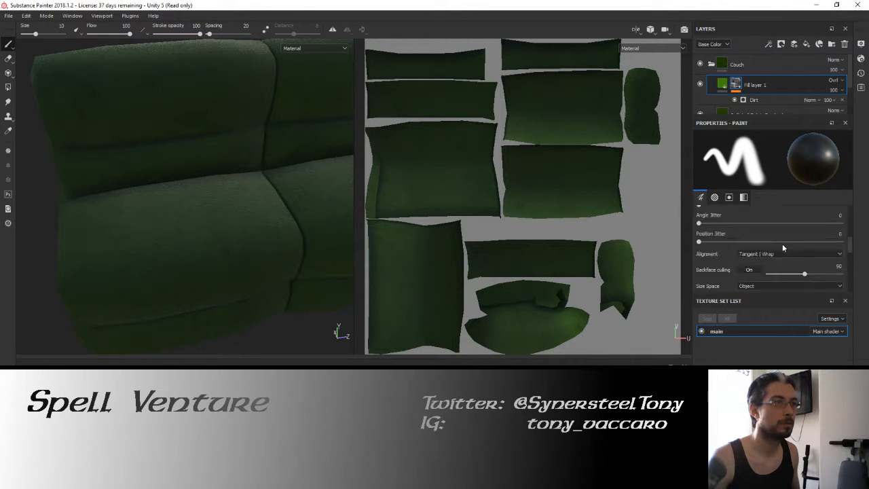
pyautogui.click(753, 100)
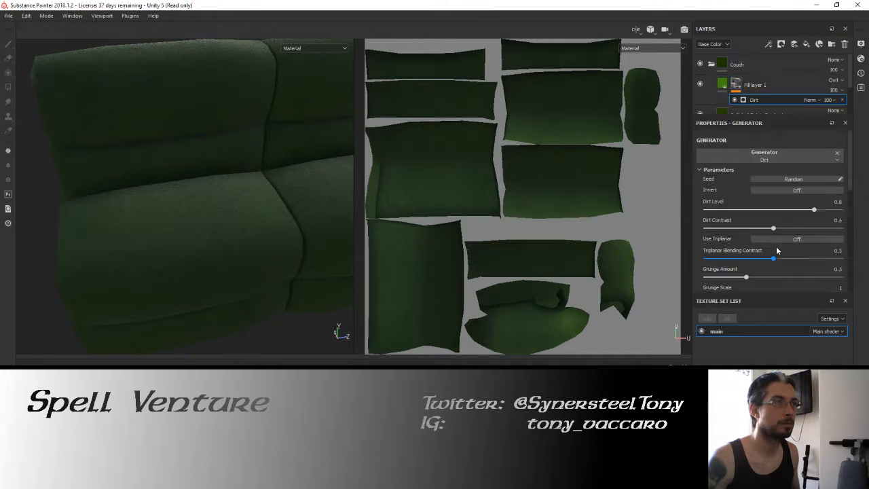
pyautogui.scroll(-4, 773, 244)
pyautogui.scroll(-1, 771, 249)
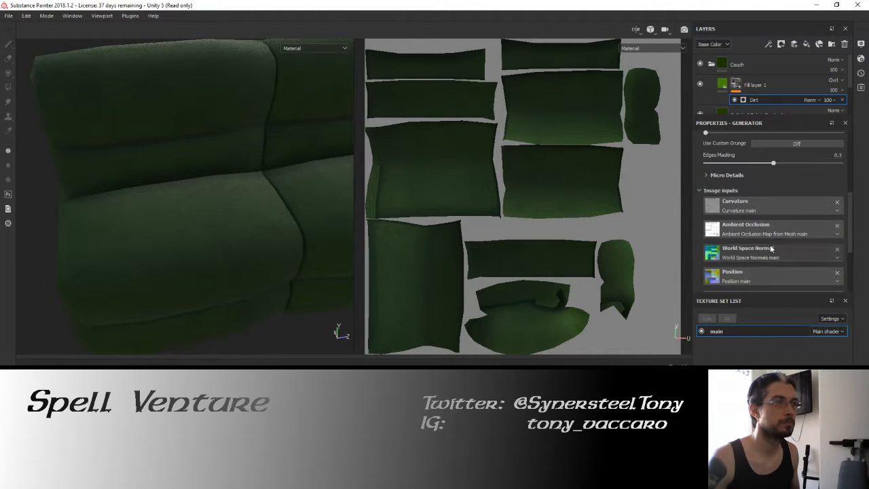
pyautogui.scroll(3, 771, 247)
pyautogui.scroll(1, 761, 229)
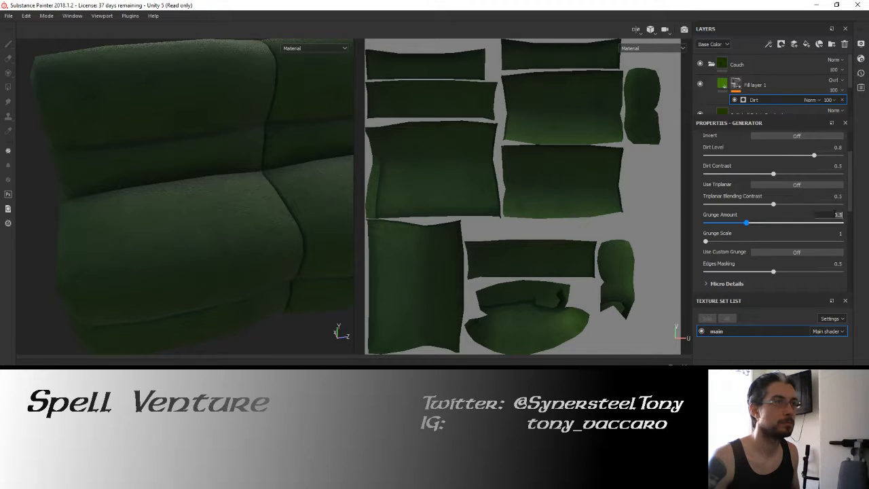
pyautogui.write('0.05')
pyautogui.press('Return')
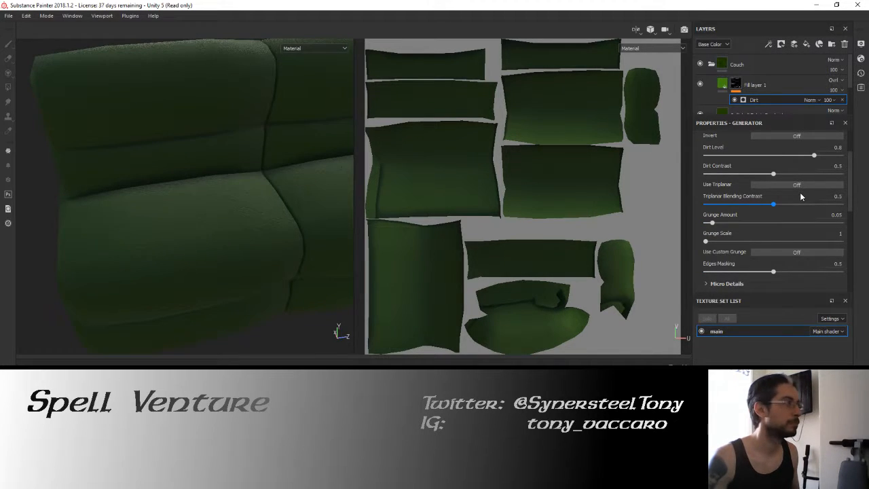
# Try a Triplanar Blending Contrast of 0.1 on the Dirt generator, and undo it together with the previous Grunge Amount change.
pyautogui.click(838, 196)
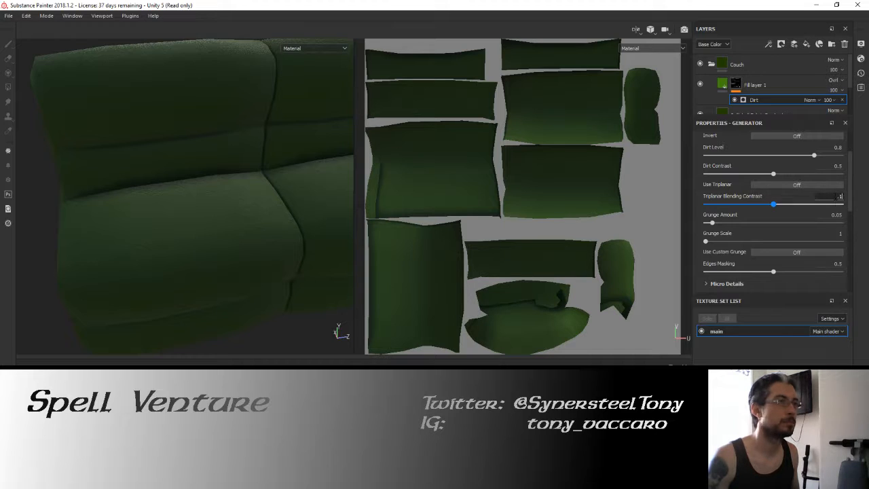
pyautogui.write('.1')
pyautogui.press('Return')
pyautogui.keyDown('alt'); pyautogui.moveTo(163, 163); pyautogui.dragTo(253, 163); pyautogui.keyUp('alt')
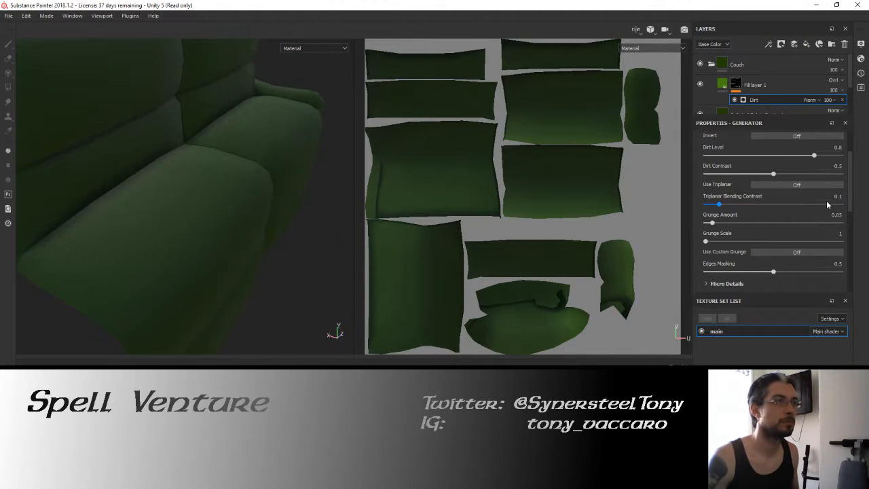
pyautogui.hotkey('ctrl', 'z')
pyautogui.hotkey('ctrl', 'z')
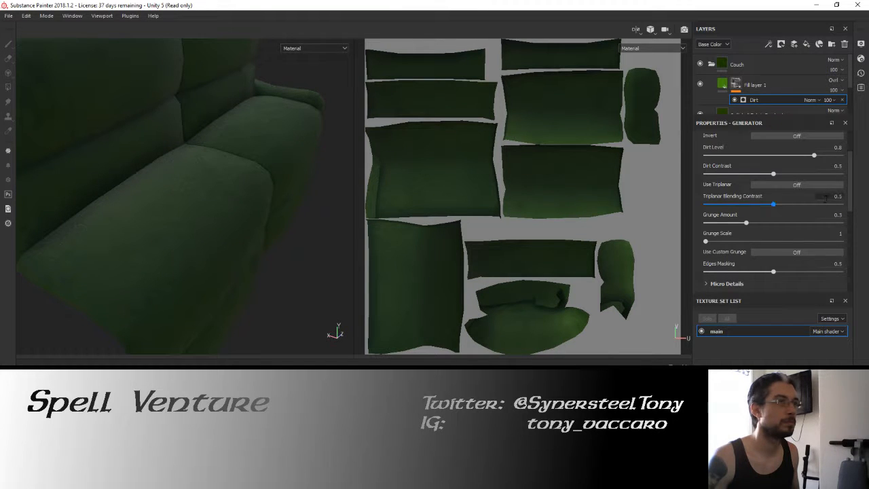
# Try a Grunge Amount of 0.5 on the Dirt generator, restore it to 0.3, and inspect the couch cushions.
pyautogui.click(837, 215)
pyautogui.write('.5')
pyautogui.press('Return')
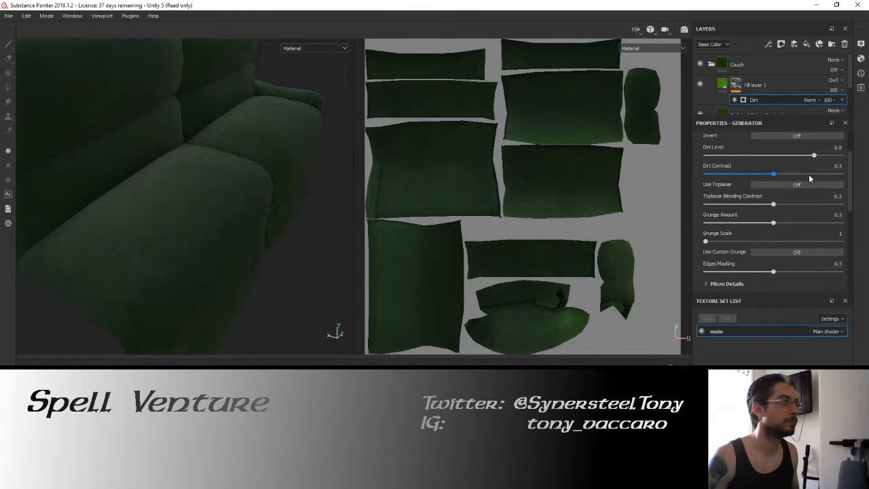
pyautogui.keyDown('alt'); pyautogui.moveTo(113, 135); pyautogui.dragTo(331, 185); pyautogui.keyUp('alt')
pyautogui.click(746, 222)
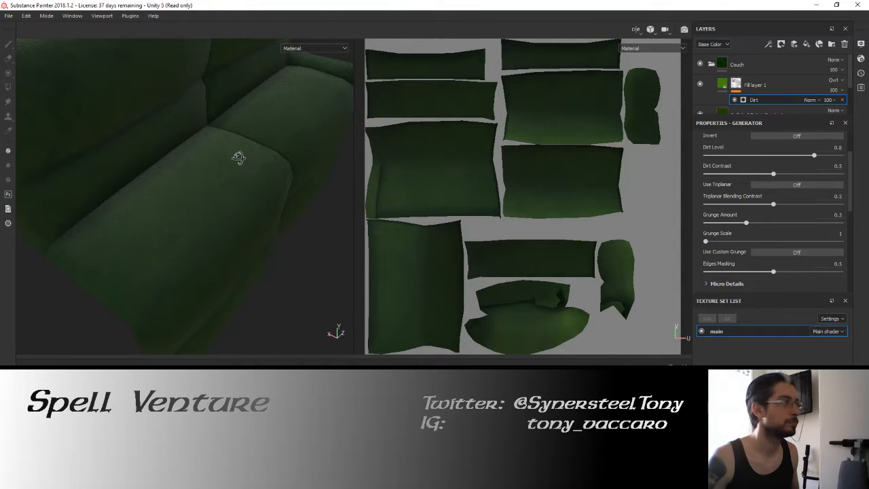
pyautogui.keyDown('alt'); pyautogui.moveTo(237, 158); pyautogui.dragTo(146, 191); pyautogui.keyUp('alt')
pyautogui.keyDown('alt'); pyautogui.moveTo(146, 191); pyautogui.dragTo(251, 170, button='middle'); pyautogui.keyUp('alt')
pyautogui.keyDown('alt'); pyautogui.moveTo(210, 171); pyautogui.dragTo(276, 169); pyautogui.keyUp('alt')
pyautogui.keyDown('alt'); pyautogui.moveTo(275, 169); pyautogui.dragTo(263, 161, button='middle'); pyautogui.keyUp('alt')
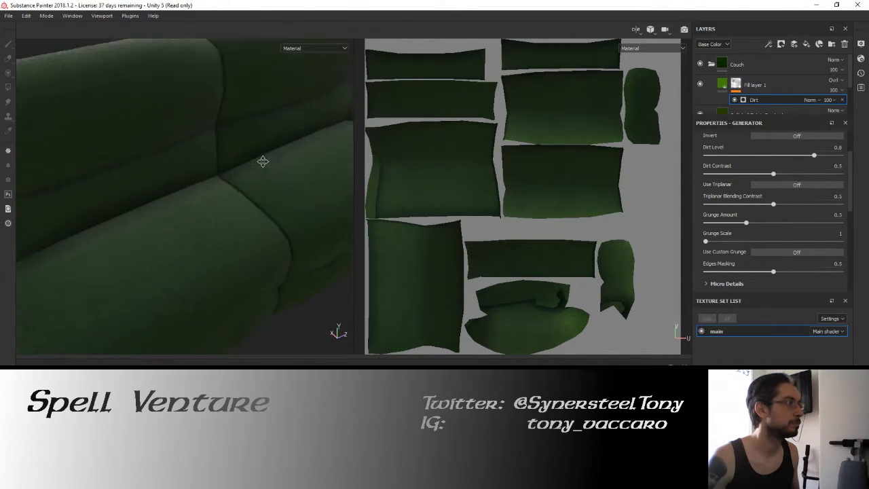
pyautogui.keyDown('alt'); pyautogui.moveTo(263, 161); pyautogui.dragTo(113, 196); pyautogui.keyUp('alt')
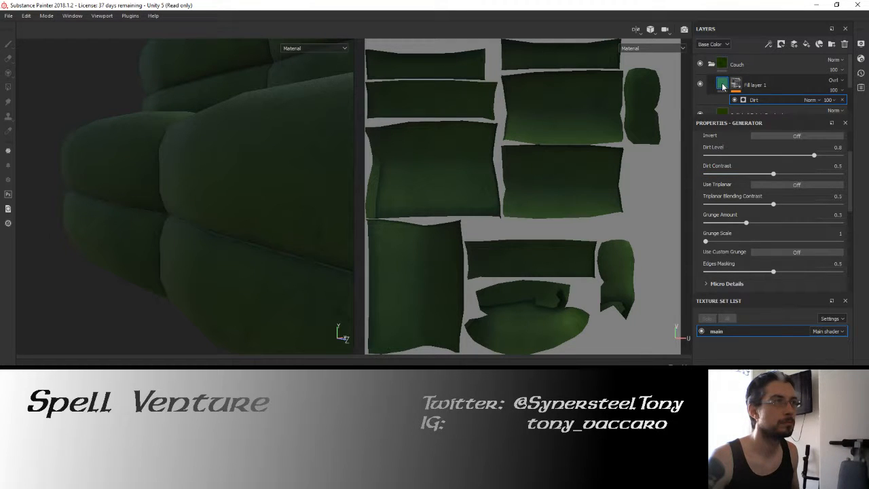
# Collapse the Couch folder and save the project as couch_small in the Substance folder, replacing the existing file.
pyautogui.click(711, 64)
pyautogui.hotkey('ctrl', 's')
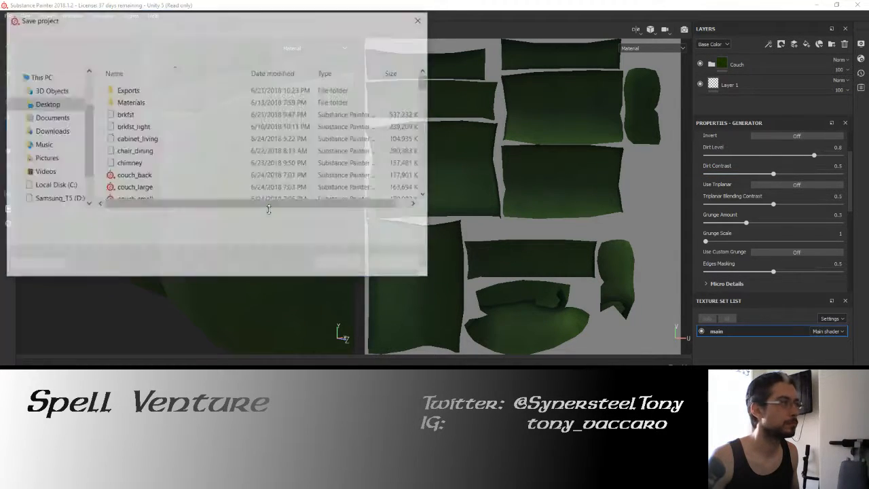
pyautogui.click(140, 198)
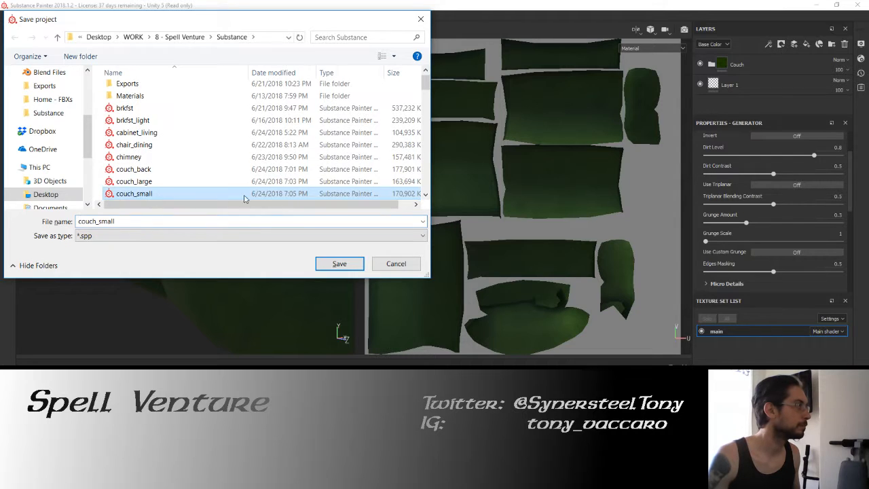
pyautogui.click(337, 263)
pyautogui.click(457, 241)
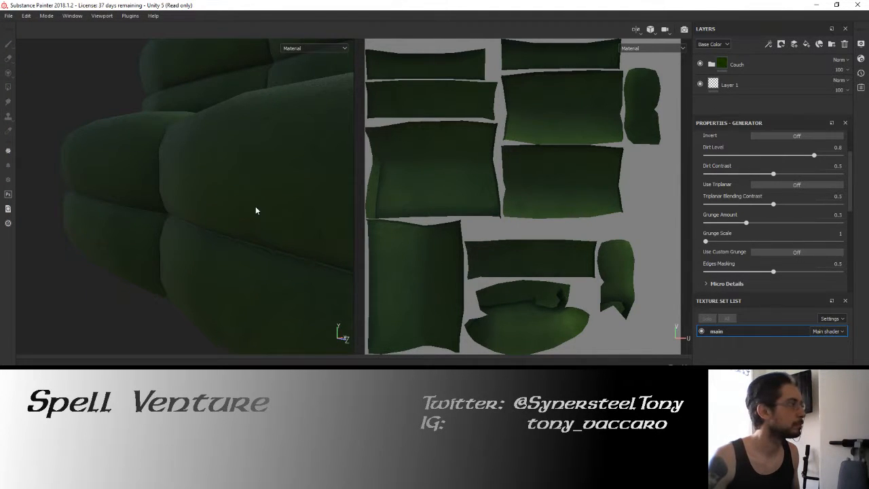
# Check the whole couch from several angles and save the couch_small project again.
pyautogui.keyDown('alt'); pyautogui.moveTo(255, 211); pyautogui.dragTo(323, 233); pyautogui.keyUp('alt')
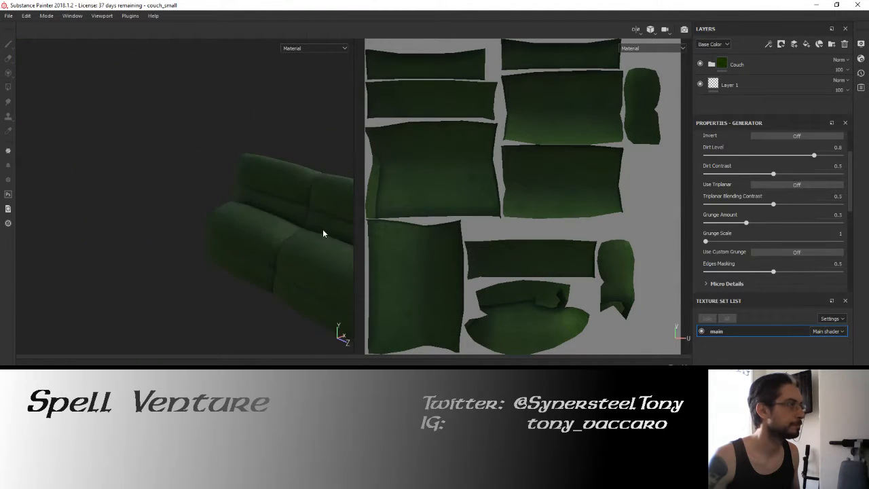
pyautogui.keyDown('alt'); pyautogui.moveTo(323, 232); pyautogui.dragTo(180, 194, button='middle'); pyautogui.keyUp('alt')
pyautogui.scroll(4, 224, 211)
pyautogui.keyDown('alt'); pyautogui.moveTo(227, 212); pyautogui.dragTo(268, 207); pyautogui.keyUp('alt')
pyautogui.scroll(-5, 266, 219)
pyautogui.keyDown('alt'); pyautogui.moveTo(161, 161); pyautogui.dragTo(210, 178); pyautogui.keyUp('alt')
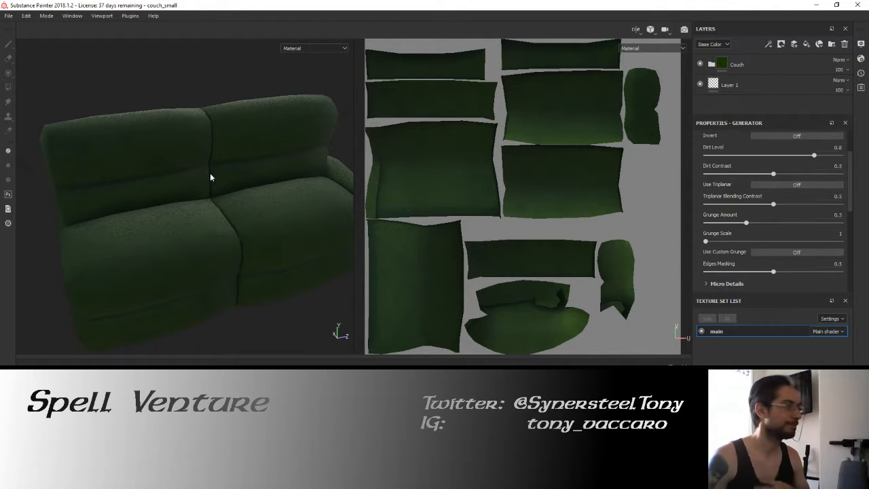
pyautogui.click(8, 16)
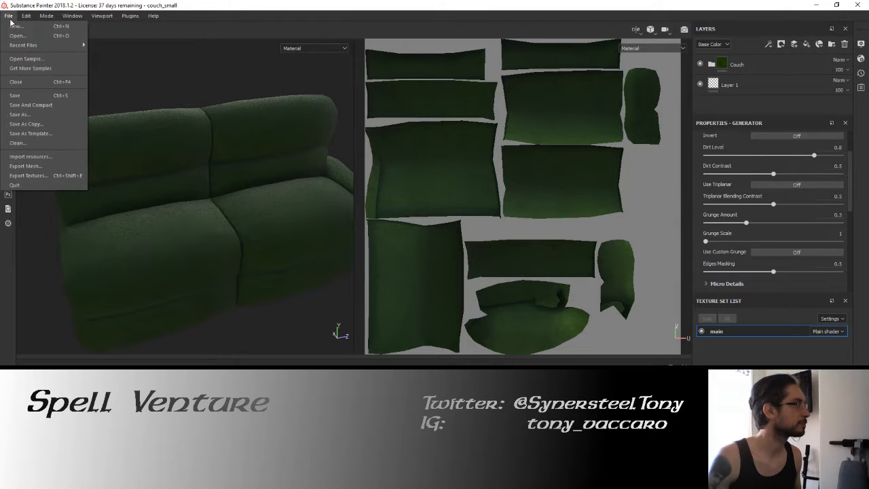
pyautogui.click(17, 95)
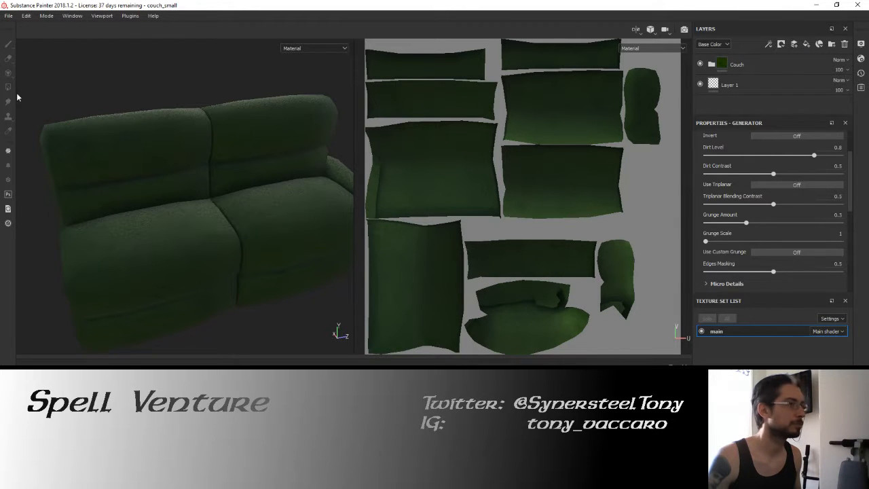
# Export the textures of the main texture set into the furniture folder inside Substance > Exports.
pyautogui.click(8, 15)
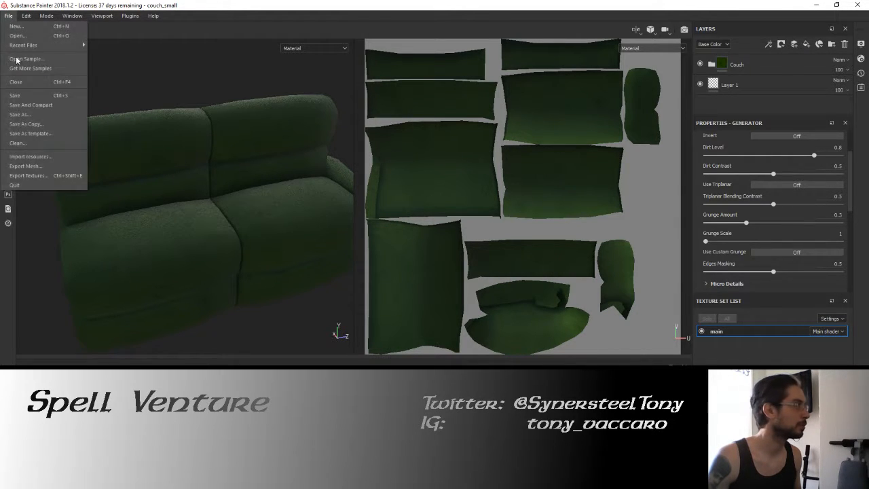
pyautogui.click(32, 178)
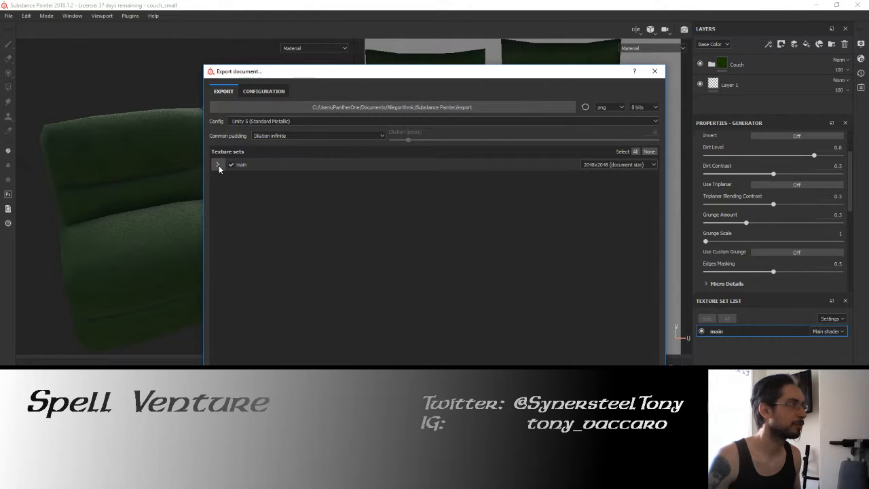
pyautogui.click(217, 164)
pyautogui.click(217, 164)
pyautogui.click(323, 109)
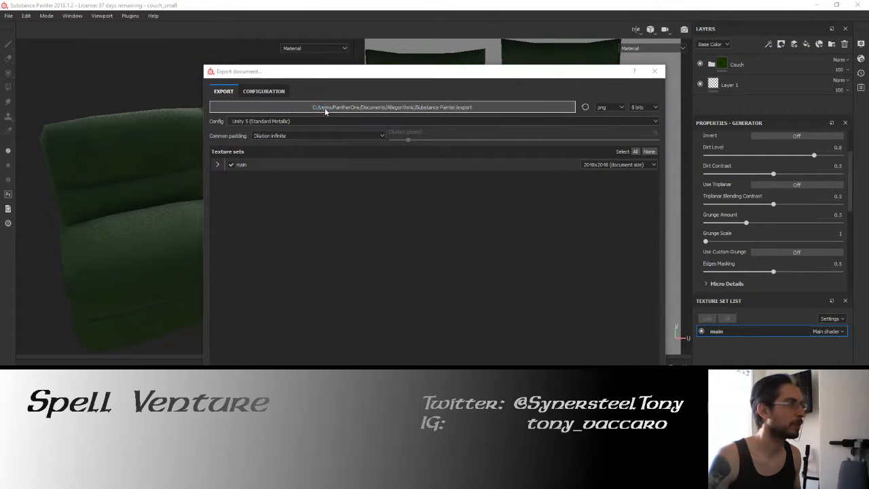
pyautogui.click(252, 194)
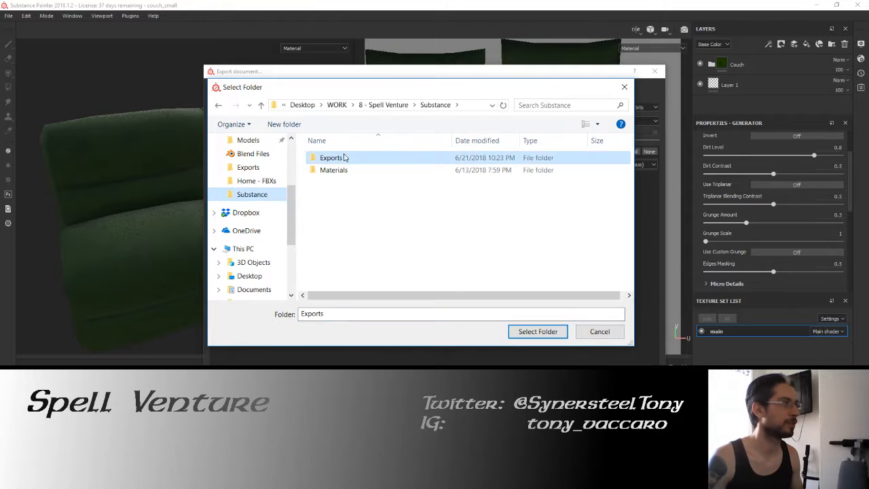
pyautogui.doubleClick(344, 157)
pyautogui.scroll(-1, 428, 230)
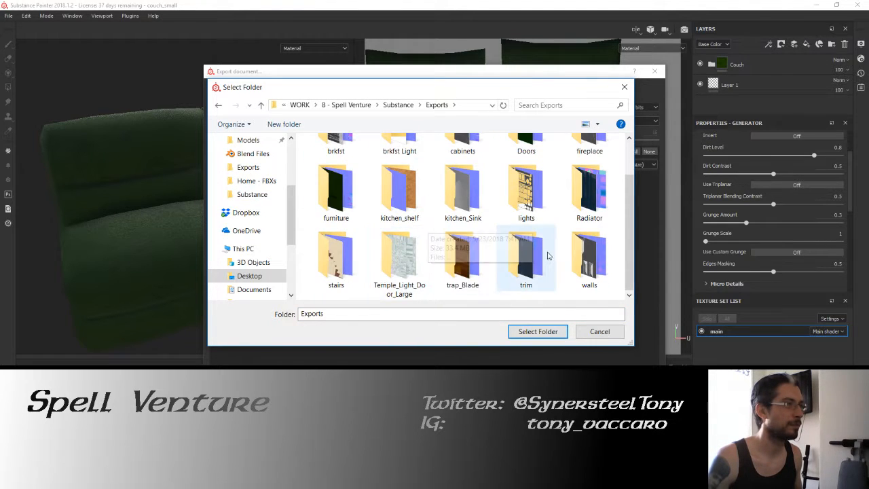
pyautogui.scroll(1, 450, 228)
pyautogui.click(350, 243)
pyautogui.doubleClick(349, 243)
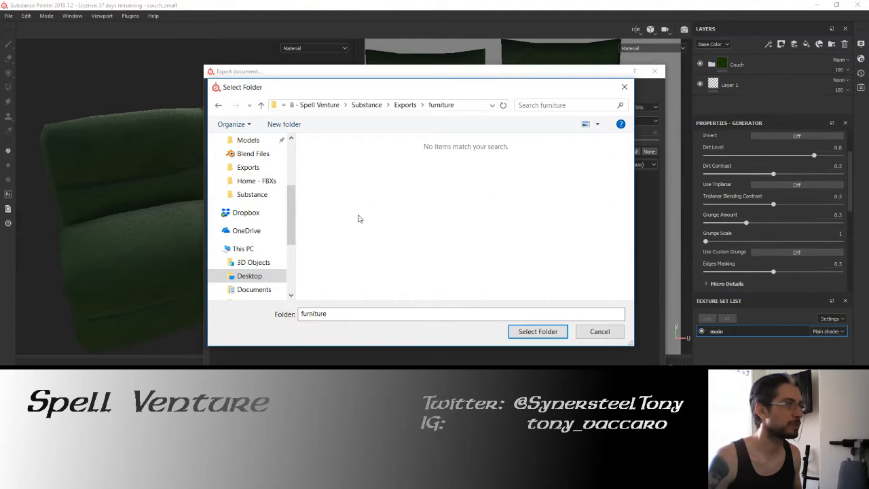
pyautogui.click(536, 331)
pyautogui.click(582, 411)
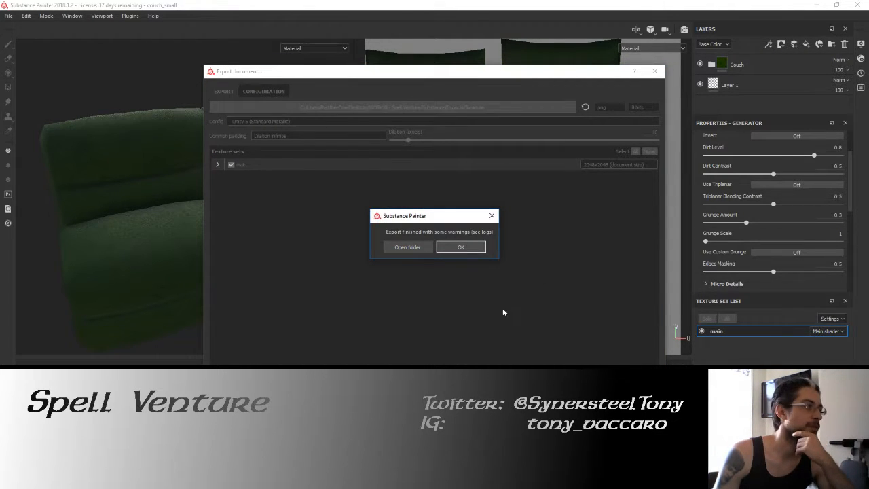
pyautogui.click(462, 247)
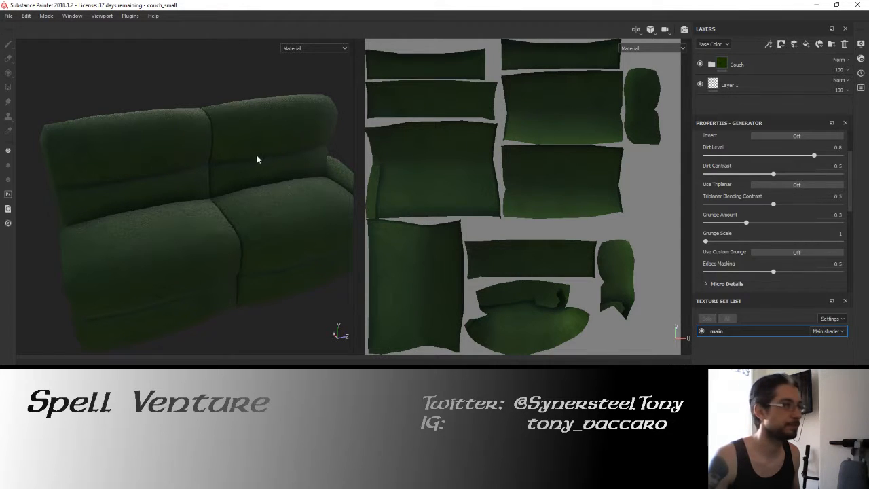
# Examine the finished fabric material on the couch's seats, backrests and sides, both close up and as a whole.
pyautogui.keyDown('alt'); pyautogui.moveTo(269, 161); pyautogui.dragTo(224, 158); pyautogui.keyUp('alt')
pyautogui.scroll(5, 218, 177)
pyautogui.keyDown('alt'); pyautogui.moveTo(144, 173); pyautogui.dragTo(258, 159); pyautogui.keyUp('alt')
pyautogui.scroll(-5, 226, 188)
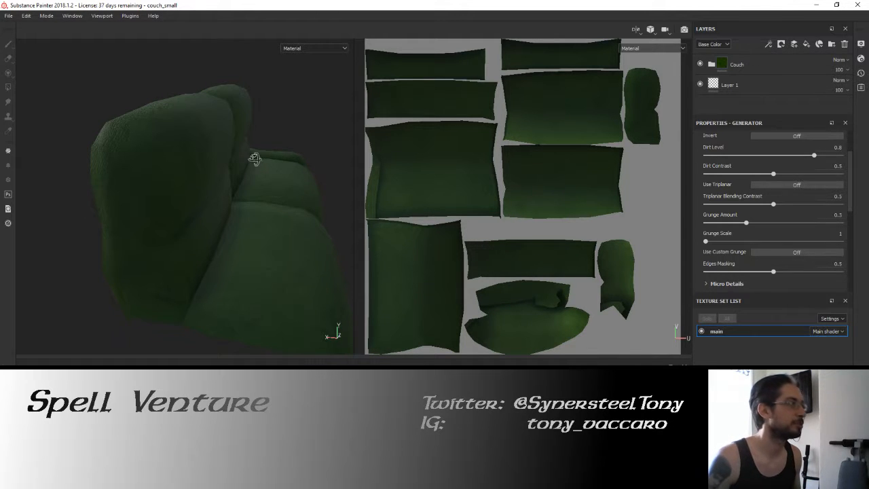
pyautogui.keyDown('alt'); pyautogui.moveTo(253, 159); pyautogui.dragTo(220, 175); pyautogui.keyUp('alt')
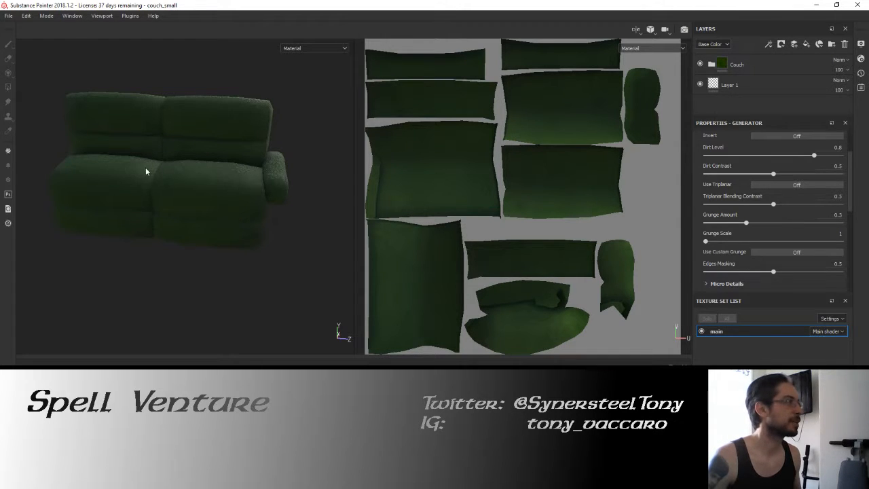
pyautogui.keyDown('alt'); pyautogui.moveTo(145, 170); pyautogui.dragTo(166, 181); pyautogui.keyUp('alt')
pyautogui.scroll(3, 252, 194)
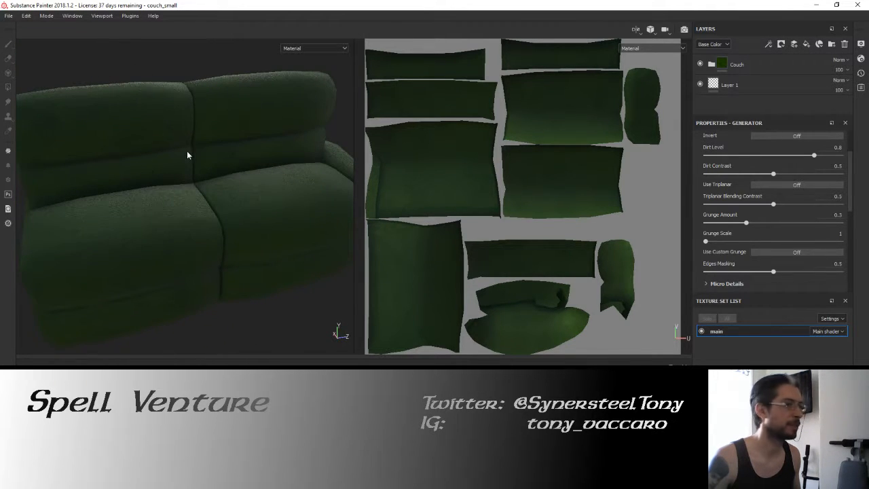
# Switch to Blender and save the Home_Test.blend file.
pyautogui.click(9, 15)
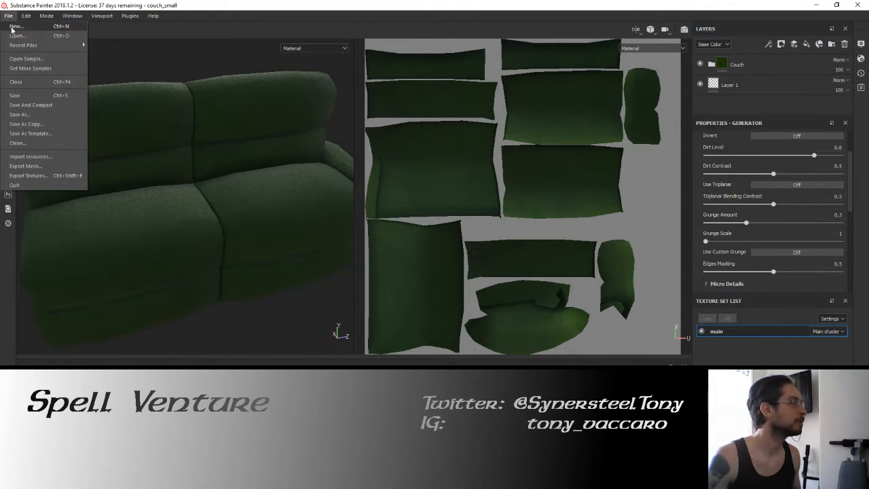
pyautogui.click(24, 27)
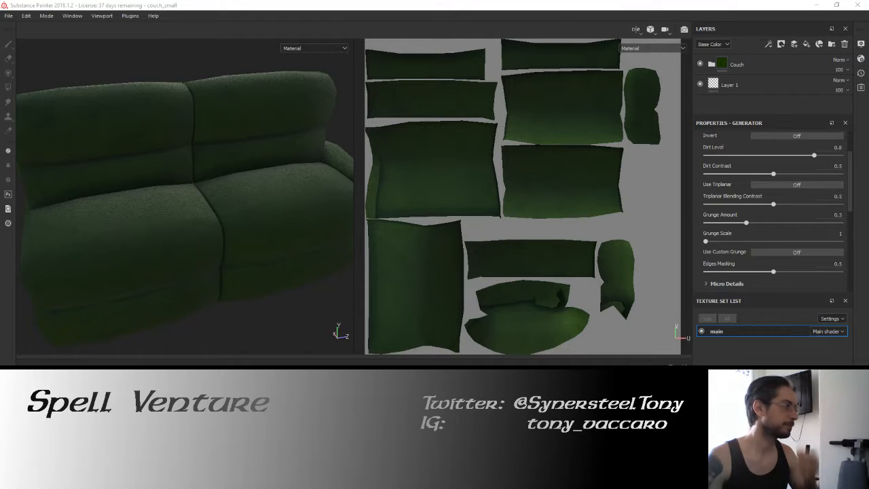
pyautogui.hotkey('alt', 'Tab')
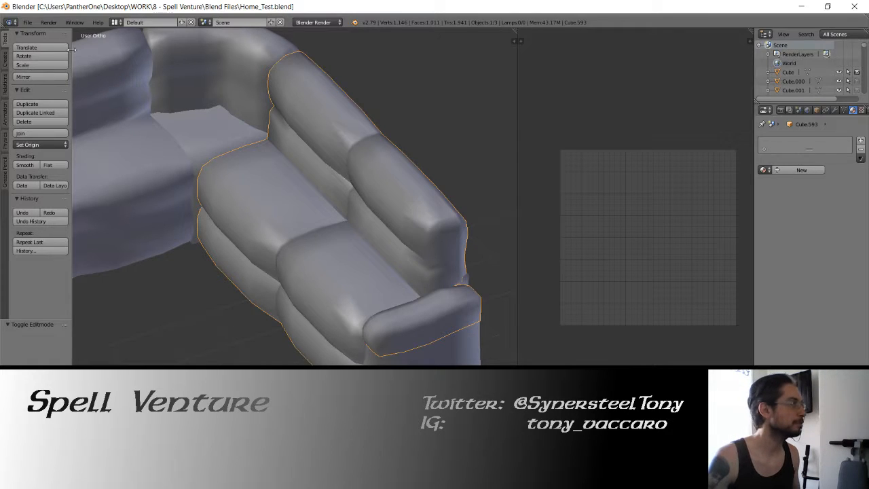
pyautogui.click(27, 21)
pyautogui.click(38, 92)
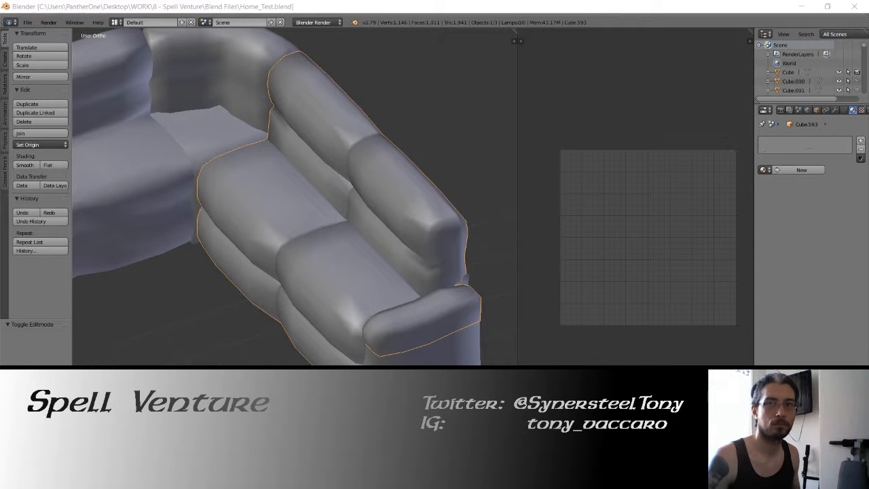
# Copy Home_Test from the Blend Files folder into the Graphics Test Bed project's Assets > Models folder, replacing the existing file.
pyautogui.press('super+e')
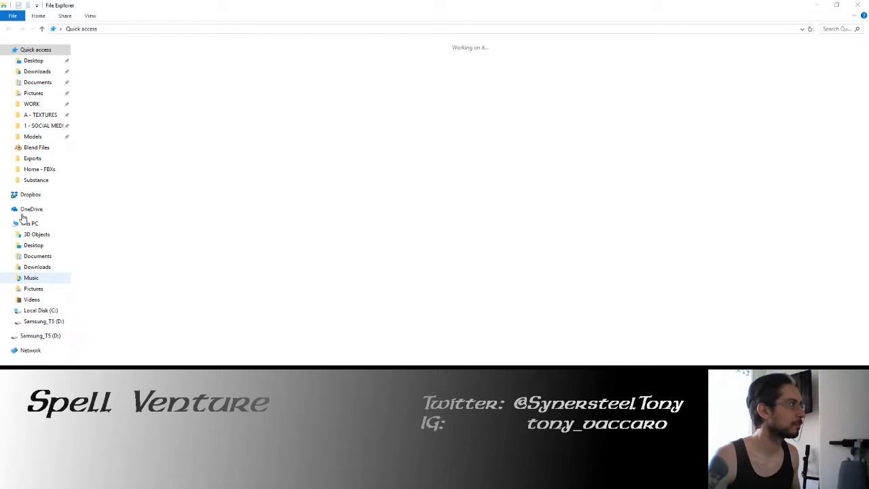
pyautogui.click(36, 147)
pyautogui.scroll(-8, 145, 249)
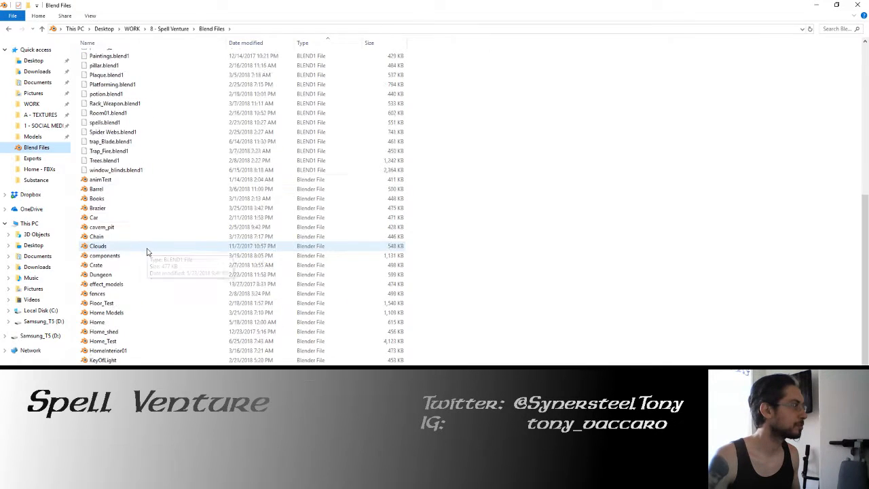
pyautogui.rightClick(105, 342)
pyautogui.click(136, 287)
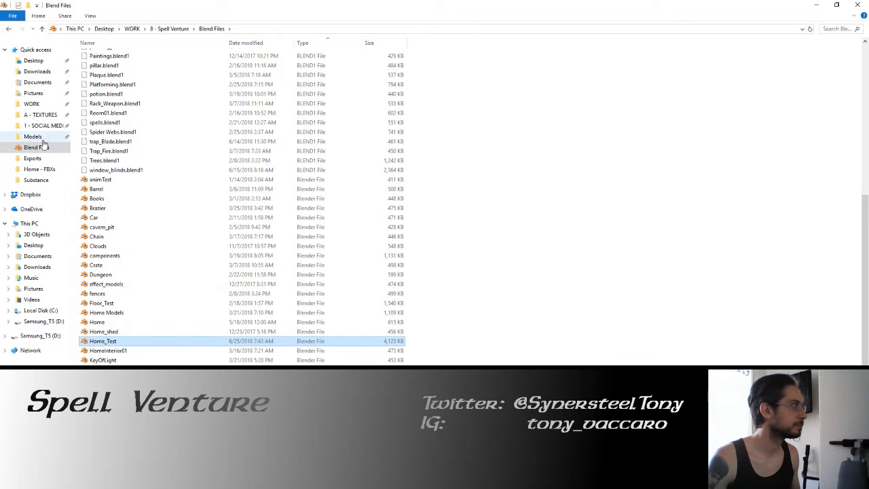
pyautogui.click(32, 137)
pyautogui.rightClick(175, 176)
pyautogui.click(196, 234)
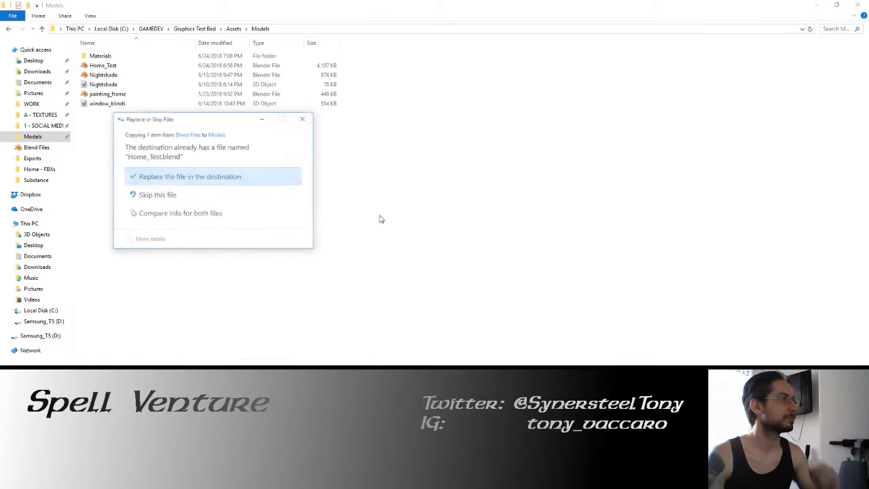
pyautogui.click(256, 183)
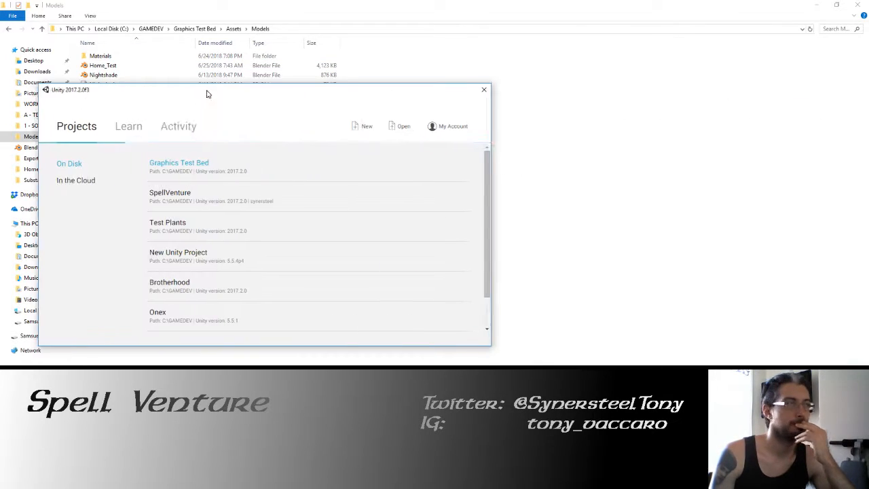
# Open the Graphics Test Bed project in Unity.
pyautogui.click(168, 163)
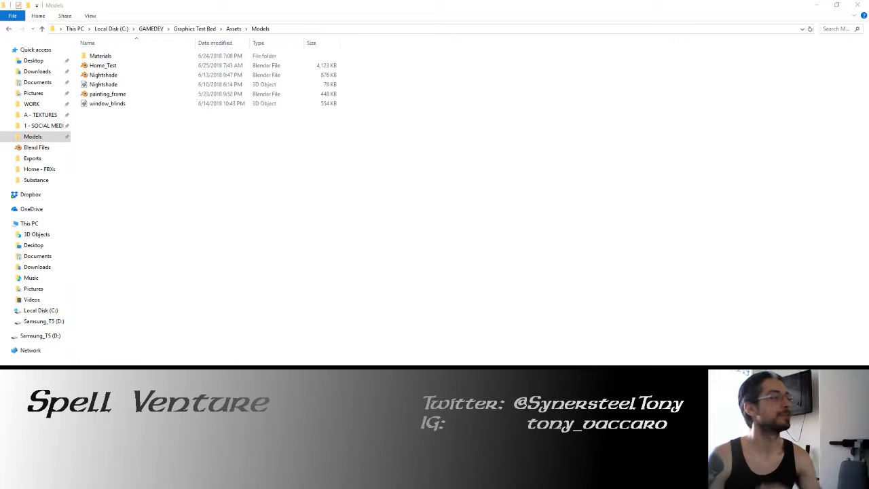
# Switch to Blender and duplicate the two-seat couch section in place.
pyautogui.hotkey('alt', 'Tab')
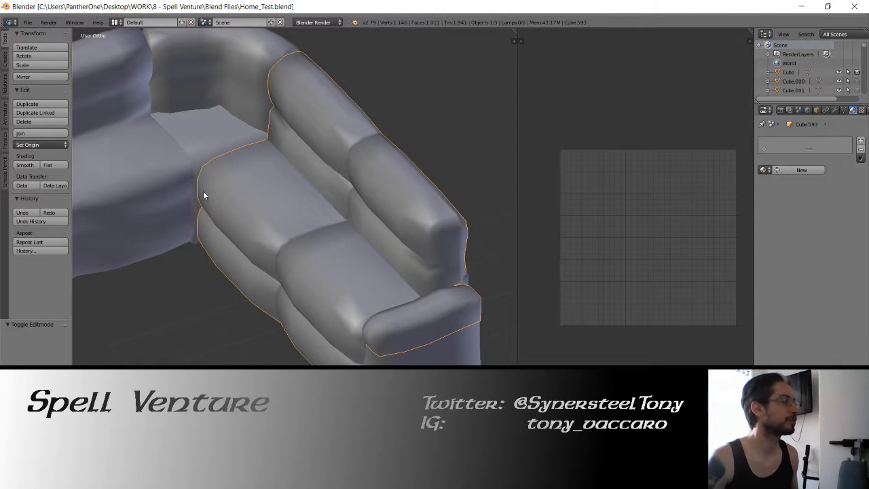
pyautogui.moveTo(203, 191); pyautogui.dragTo(297, 200, button='middle')
pyautogui.scroll(-6, 297, 204)
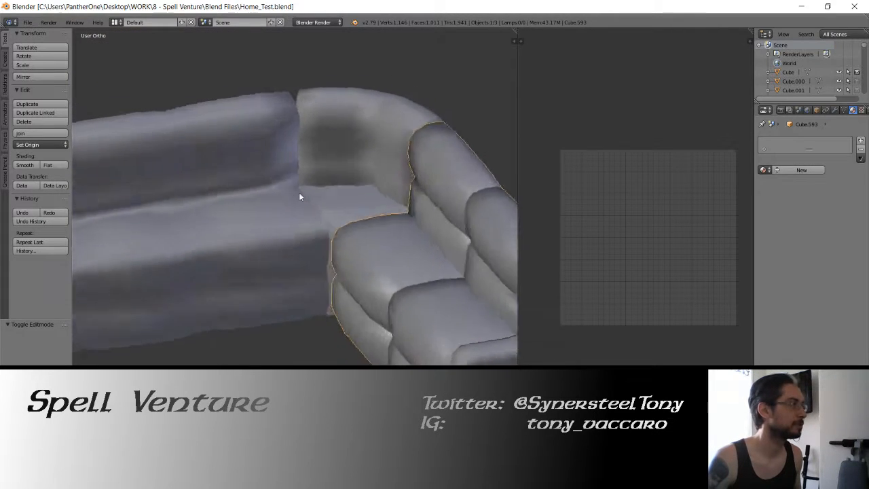
pyautogui.rightClick(322, 215)
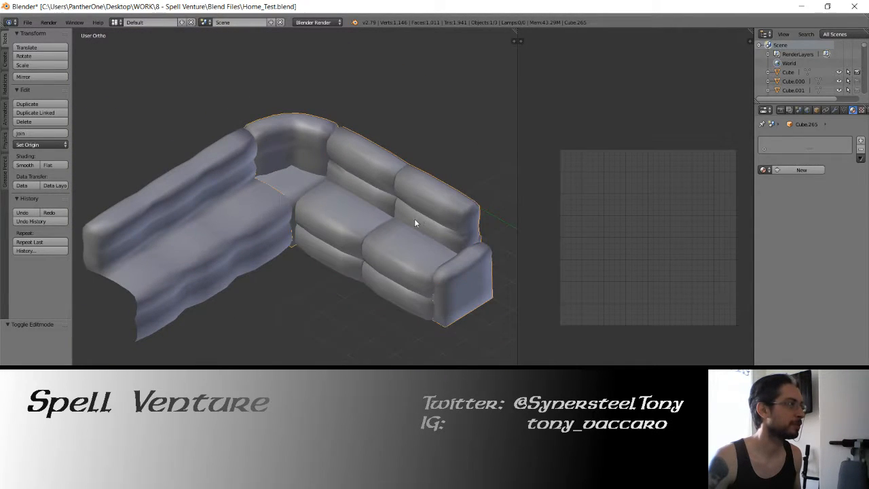
pyautogui.rightClick(372, 225)
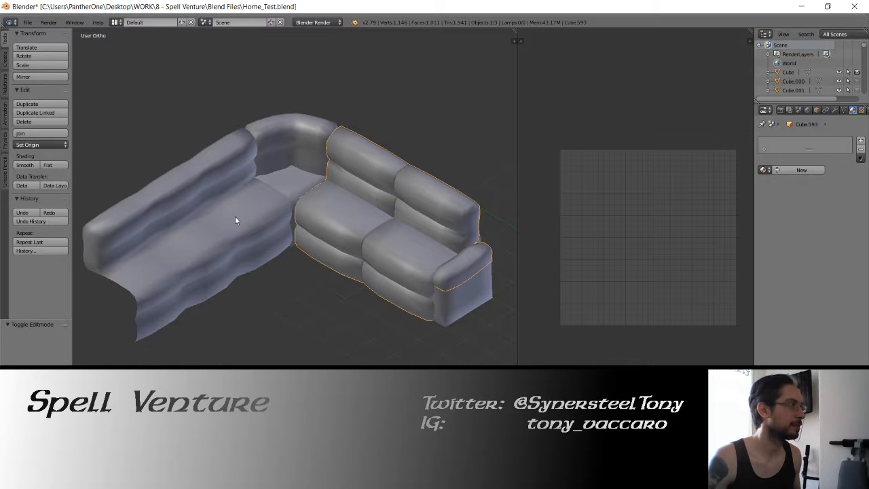
pyautogui.rightClick(235, 216)
pyautogui.rightClick(372, 230)
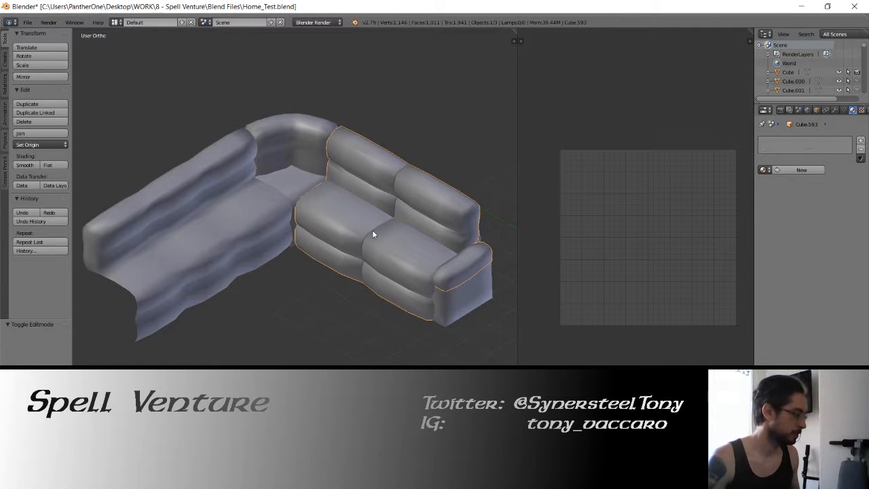
pyautogui.hotkey('shift', 'd')
pyautogui.rightClick(373, 230)
# Set the duplicate's origin to its geometry and rotate it 90° counterclockwise as seen from above.
pyautogui.press('KP_7')
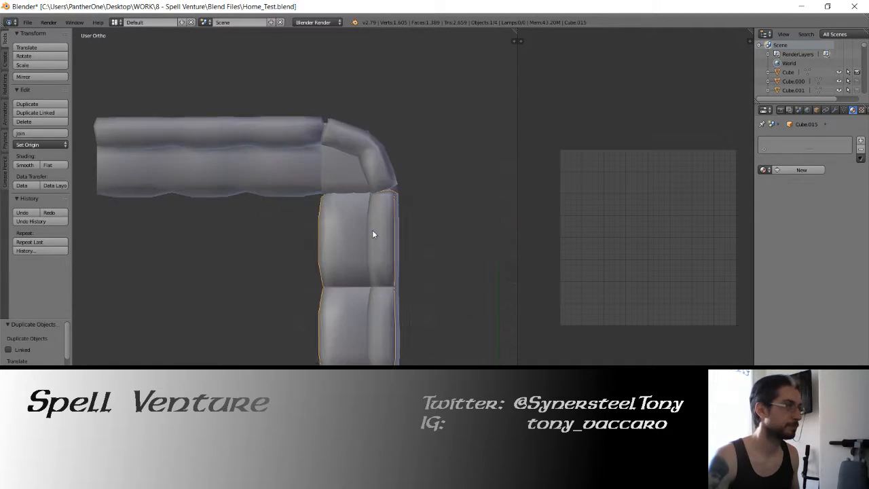
pyautogui.press('r')
pyautogui.rightClick(372, 233)
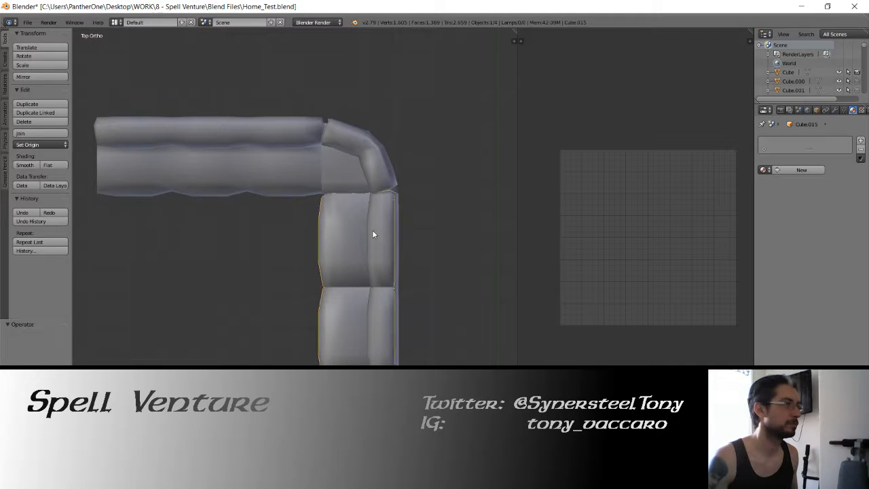
pyautogui.click(38, 144)
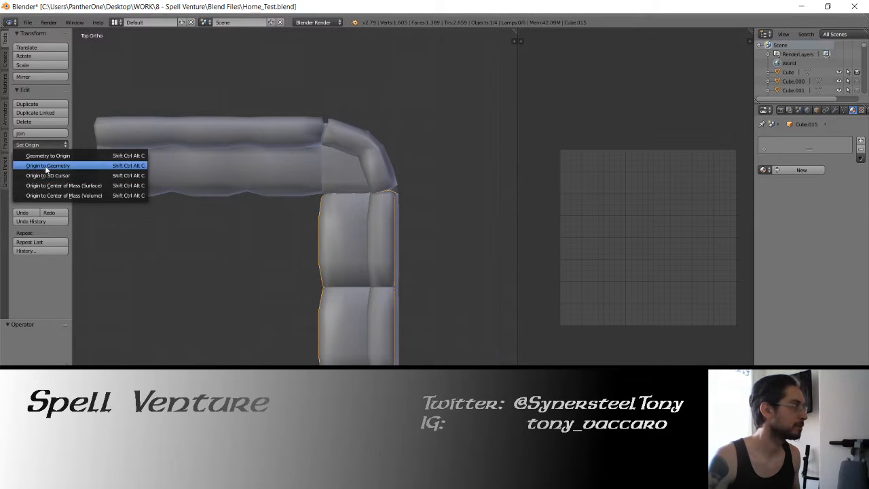
pyautogui.click(48, 165)
pyautogui.write('90')
pyautogui.press('Return')
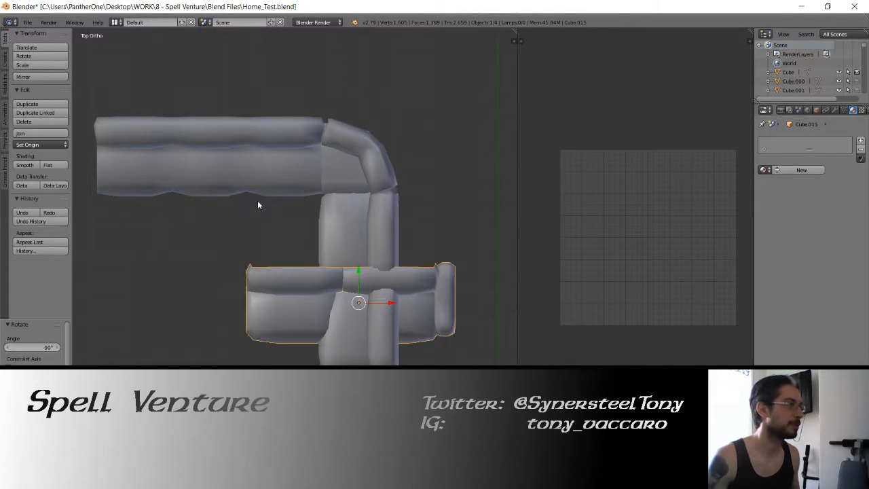
# Move the rotated copy onto the long couch section, with its armrest beside the corner piece.
pyautogui.moveTo(357, 271); pyautogui.dragTo(358, 123)
pyautogui.moveTo(388, 153); pyautogui.dragTo(260, 155)
pyautogui.moveTo(228, 122); pyautogui.dragTo(231, 127)
pyautogui.scroll(4, 300, 201)
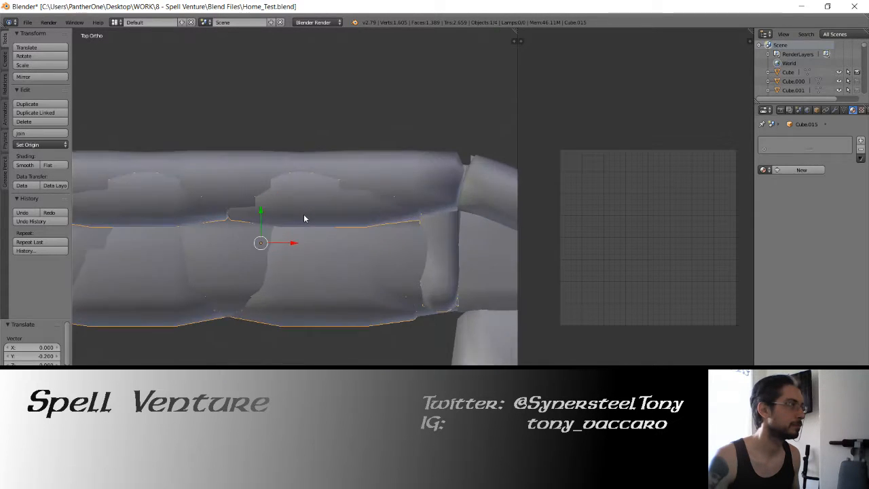
pyautogui.scroll(-3, 304, 217)
# Isolate the rotated copy on layer 2 and open its mesh for editing.
pyautogui.press('Tab')
pyautogui.press('Tab')
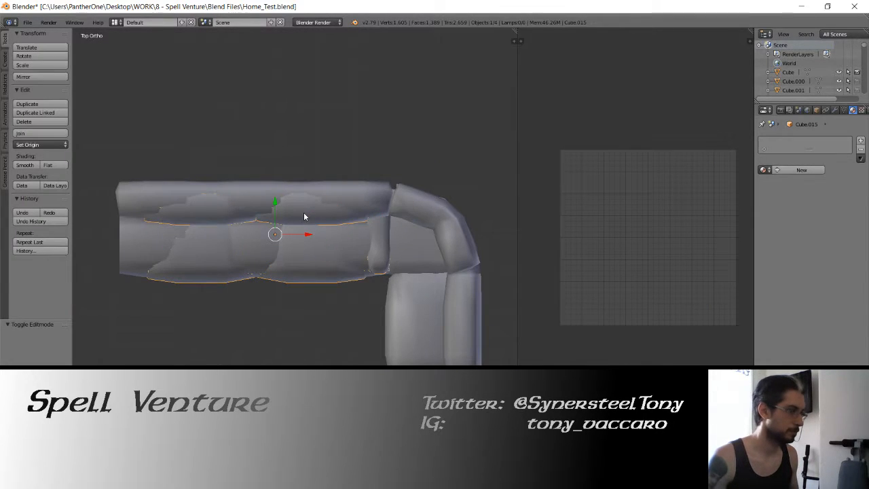
pyautogui.press('m')
pyautogui.press('2')
pyautogui.press('2')
pyautogui.press('Tab')
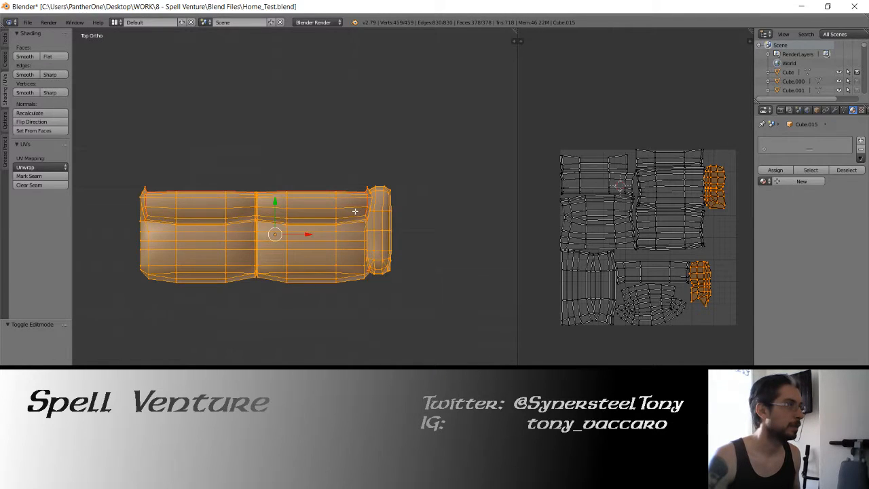
# Deselect the copy's whole mesh and switch to face selection for picking faces in the UV layout.
pyautogui.keyDown('shift'); pyautogui.moveTo(355, 211); pyautogui.dragTo(300, 213, button='middle'); pyautogui.keyUp('shift')
pyautogui.moveTo(300, 253); pyautogui.dragTo(541, 265, button='middle')
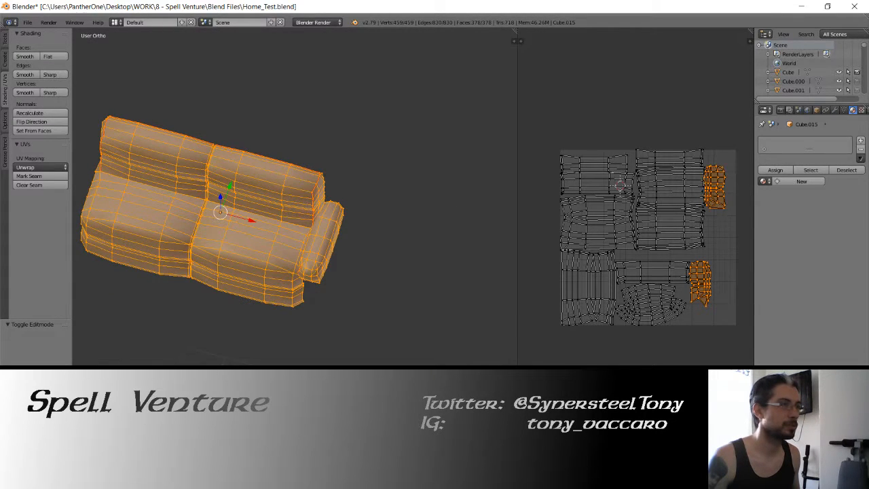
pyautogui.press('a')
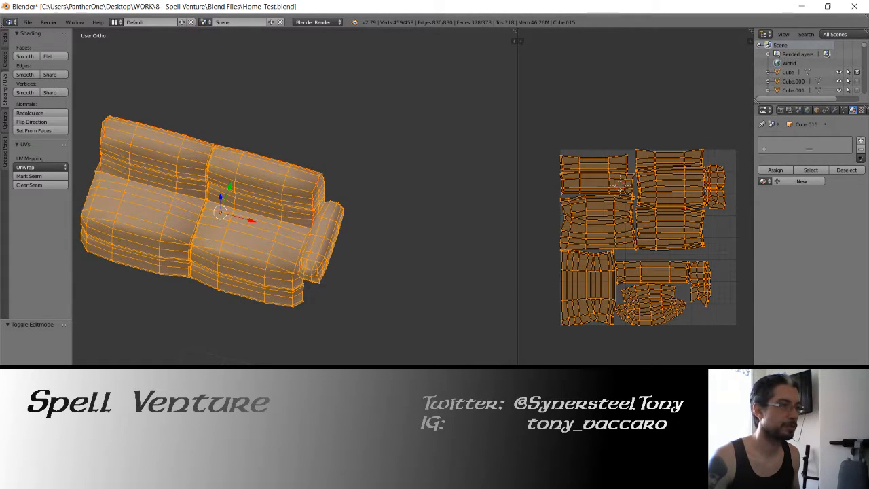
pyautogui.rightClick(698, 280)
pyautogui.scroll(-1, 700, 280)
pyautogui.hotkey('ctrl', 'Tab')
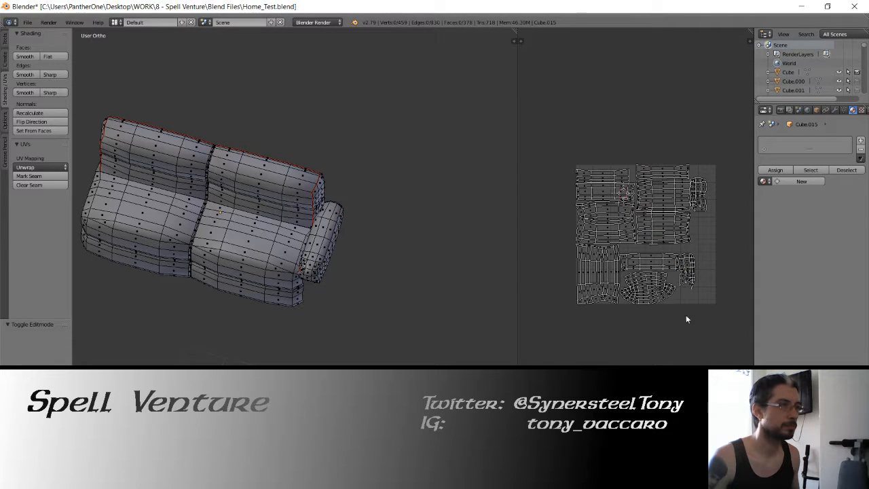
pyautogui.scroll(4, 692, 287)
pyautogui.moveTo(693, 287); pyautogui.dragTo(547, 209, button='middle')
pyautogui.press('c')
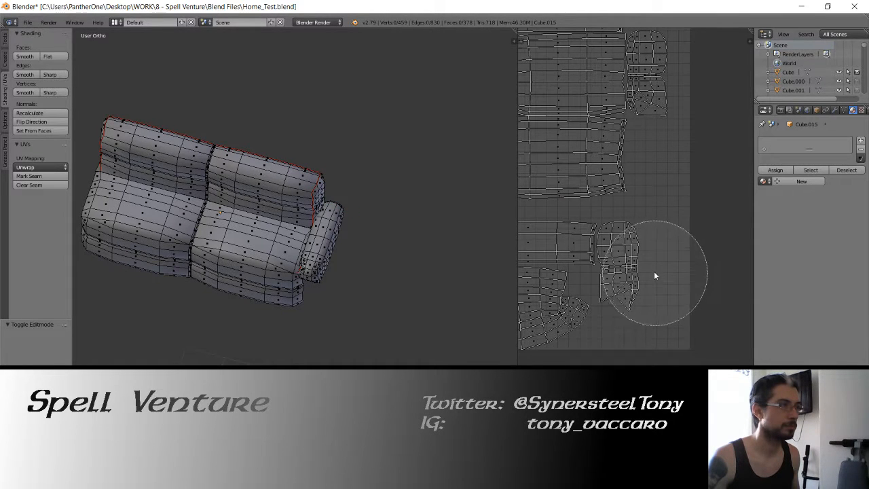
pyautogui.moveTo(652, 270); pyautogui.dragTo(650, 244)
pyautogui.press('Escape')
pyautogui.moveTo(688, 127); pyautogui.dragTo(641, 306, button='middle')
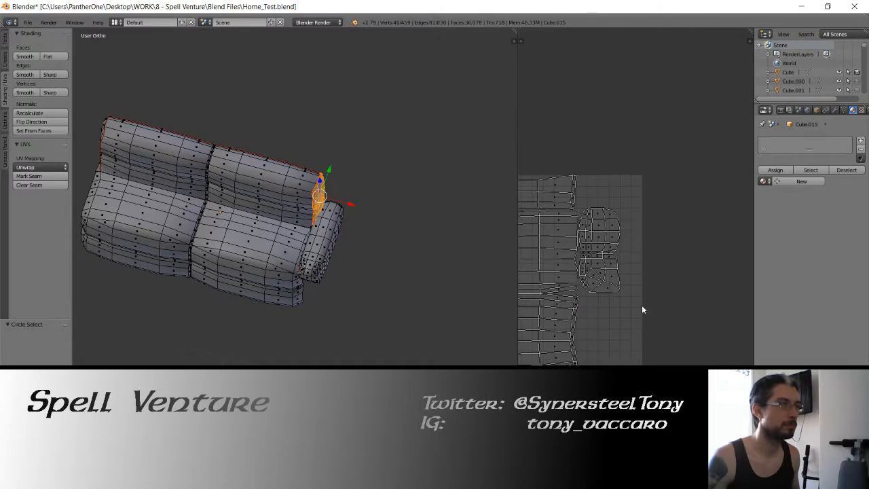
pyautogui.press('c')
pyautogui.moveTo(641, 288); pyautogui.dragTo(635, 229)
pyautogui.press('Escape')
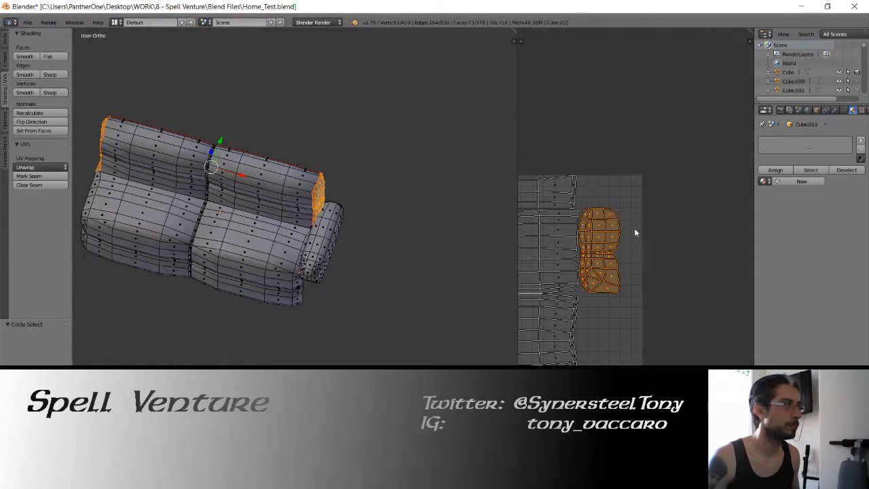
# Select the armrest's faces through their UV island, delete them and return to object mode.
pyautogui.moveTo(591, 351); pyautogui.dragTo(700, 192, button='middle')
pyautogui.moveTo(641, 257); pyautogui.dragTo(738, 266, button='middle')
pyautogui.rightClick(697, 342)
pyautogui.press('c')
pyautogui.moveTo(700, 349)
pyautogui.mouseDown()
pyautogui.moveTo(706, 339)
pyautogui.moveTo(682, 323)
pyautogui.moveTo(674, 355)
pyautogui.moveTo(661, 347)
pyautogui.mouseUp()
pyautogui.rightClick(659, 347)
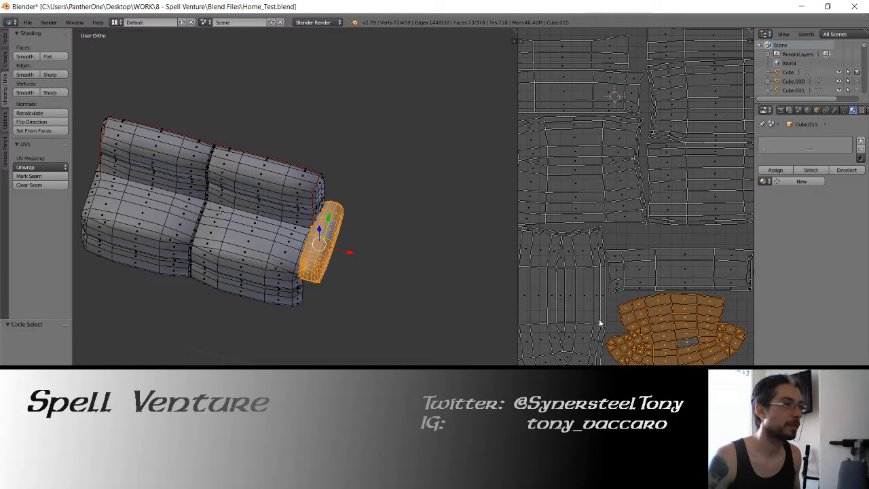
pyautogui.press('x')
pyautogui.click(346, 230)
pyautogui.press('Tab')
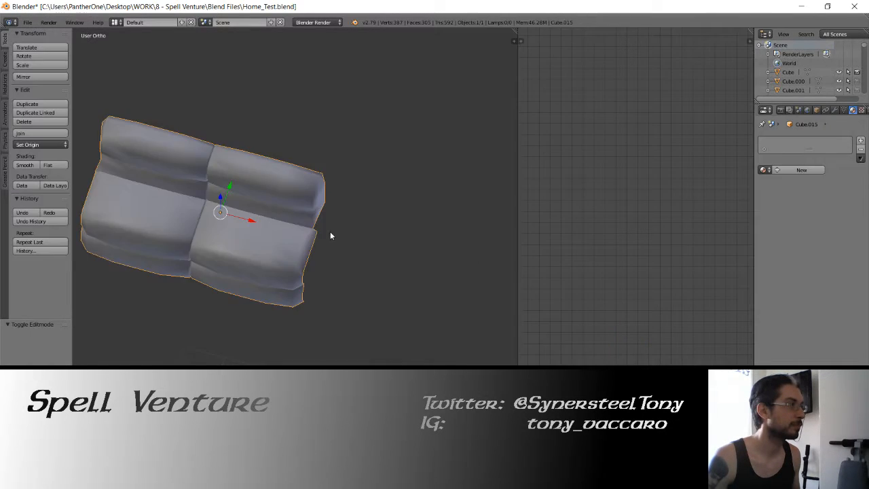
# Recenter the origin of the armless two-seat piece on its geometry.
pyautogui.moveTo(330, 235); pyautogui.dragTo(374, 210, button='middle')
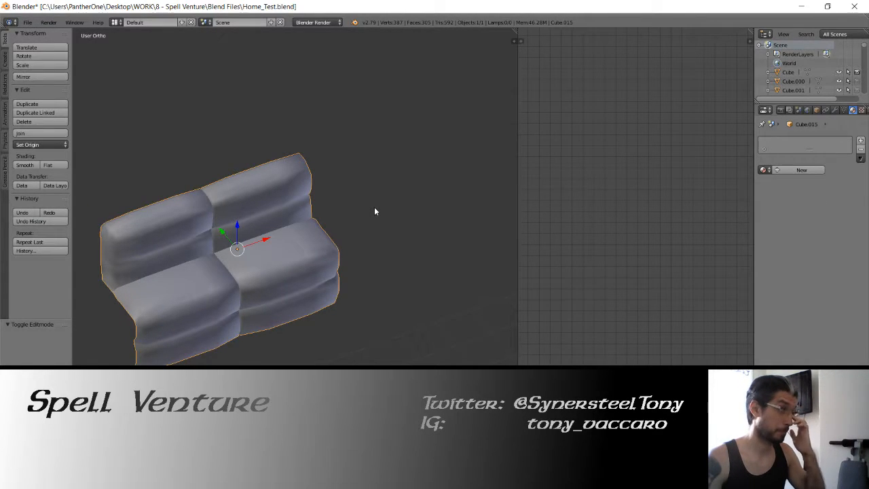
pyautogui.press('KP_Decimal')
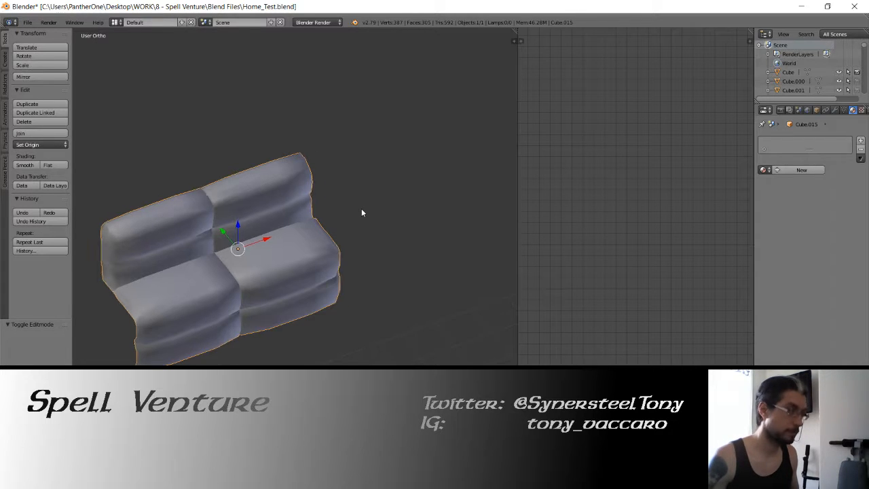
pyautogui.scroll(-3, 361, 208)
pyautogui.moveTo(362, 208); pyautogui.dragTo(305, 167, button='middle')
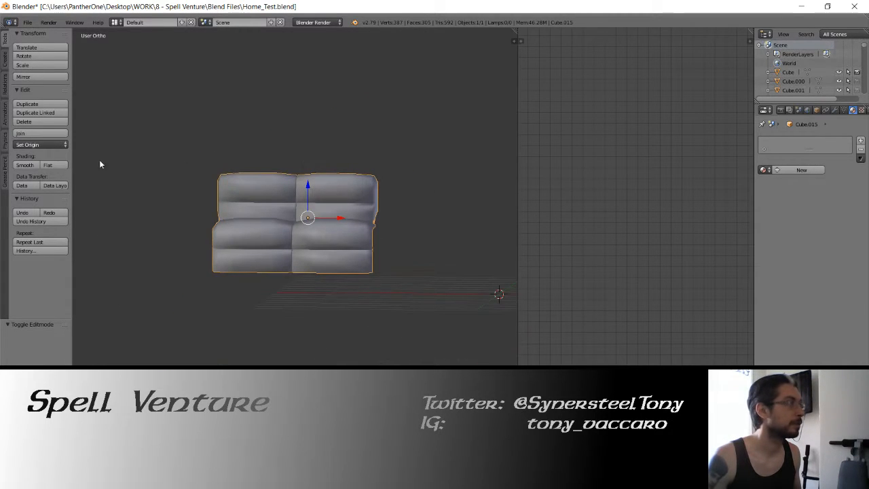
pyautogui.click(41, 144)
pyautogui.click(43, 166)
pyautogui.moveTo(225, 167); pyautogui.dragTo(263, 208, button='middle')
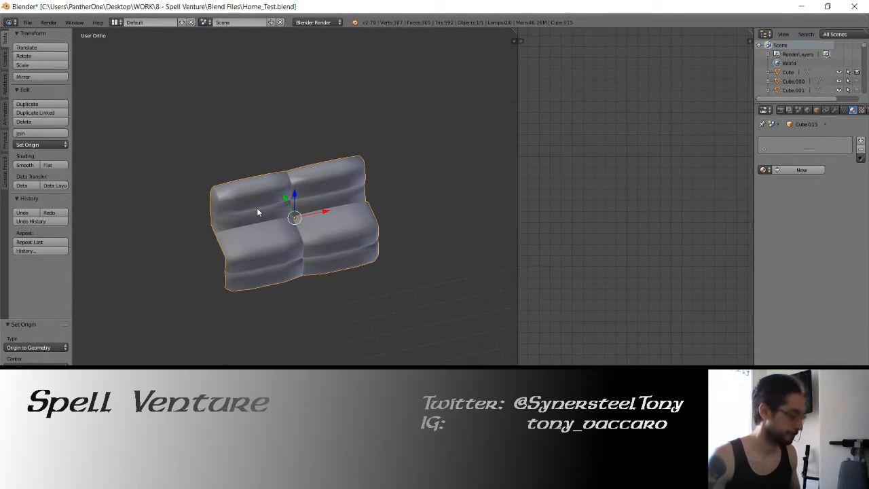
# Move the armless two-seat piece to layer 4 and display it with the rest of the couch.
pyautogui.press('m')
pyautogui.press('4')
pyautogui.press('4')
pyautogui.moveTo(250, 165); pyautogui.dragTo(230, 173, button='middle')
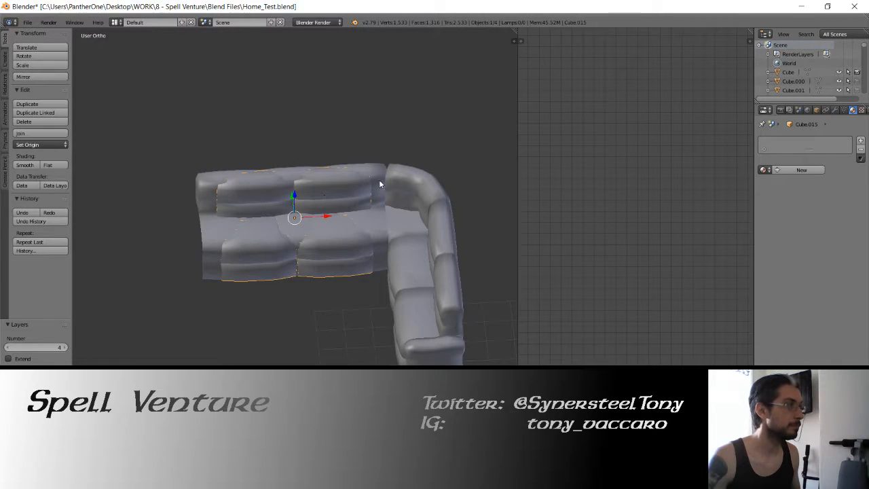
# Move the armless two-seat piece about 0.514 along X, up against the corner piece.
pyautogui.rightClick(379, 179)
pyautogui.press('x')
pyautogui.rightClick(330, 216)
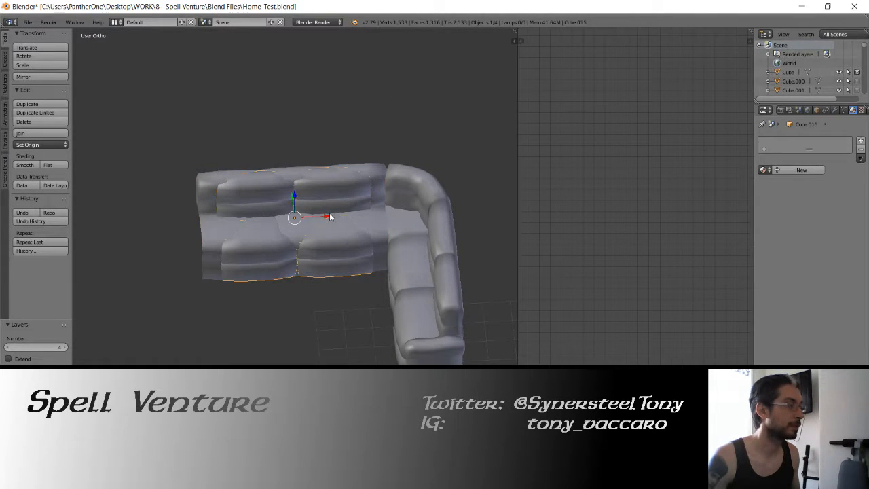
pyautogui.moveTo(323, 218); pyautogui.dragTo(338, 216)
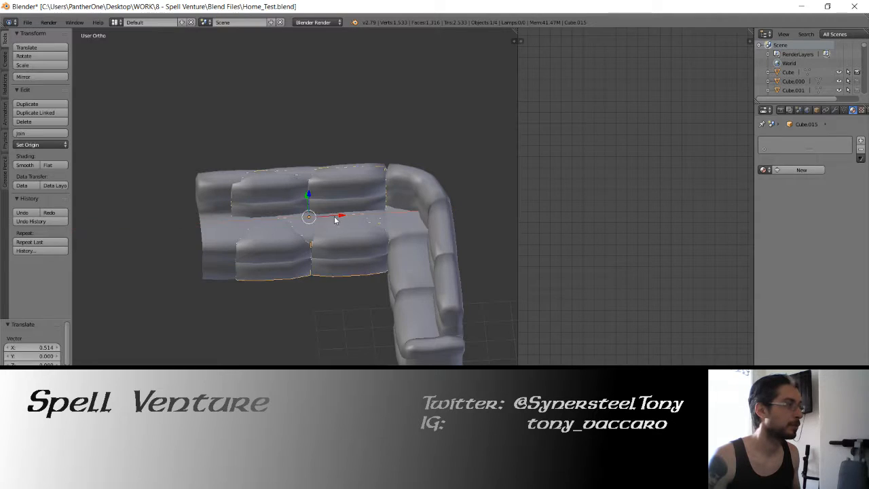
# Scale the armless two-seat piece to about 0.846 and shift it about 0.455 along X to meet the corner piece.
pyautogui.keyDown('shift'); pyautogui.moveTo(321, 216); pyautogui.dragTo(296, 222, button='middle'); pyautogui.keyUp('shift')
pyautogui.scroll(3, 297, 226)
pyautogui.press('s')
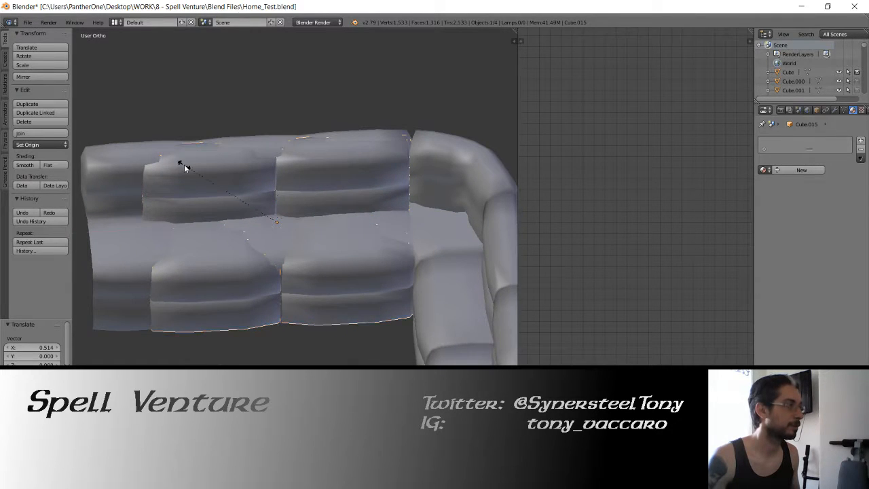
pyautogui.click(198, 172)
pyautogui.press('g')
pyautogui.press('x')
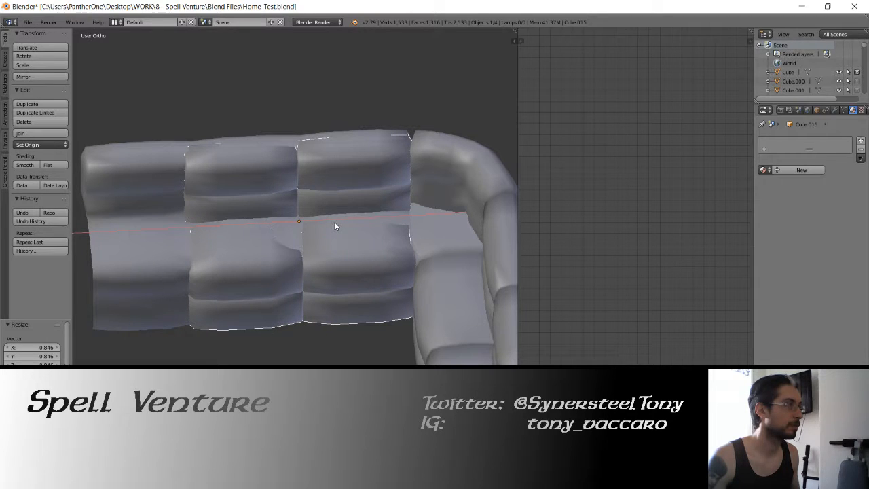
pyautogui.click(334, 221)
# Move the armless two-seat piece about 0.141 along Y to line up with the long section's depth.
pyautogui.moveTo(326, 206); pyautogui.dragTo(351, 205, button='middle')
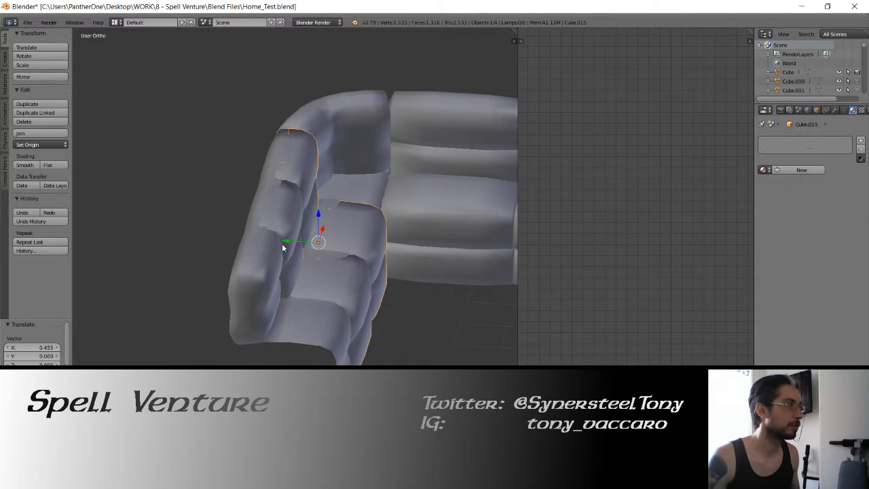
pyautogui.press('g')
pyautogui.press('y')
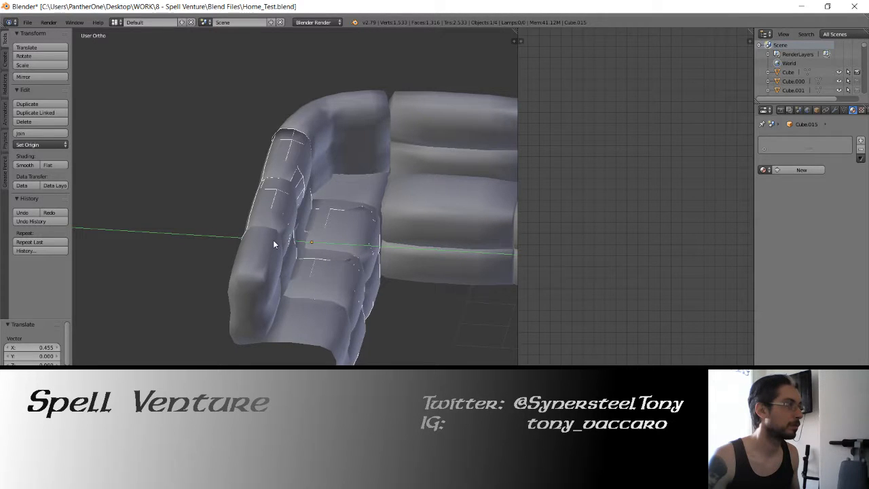
pyautogui.click(274, 244)
# Compare the two-seat piece with the original long section from behind and from the front.
pyautogui.moveTo(274, 245); pyautogui.dragTo(319, 203, button='middle')
pyautogui.rightClick(386, 208)
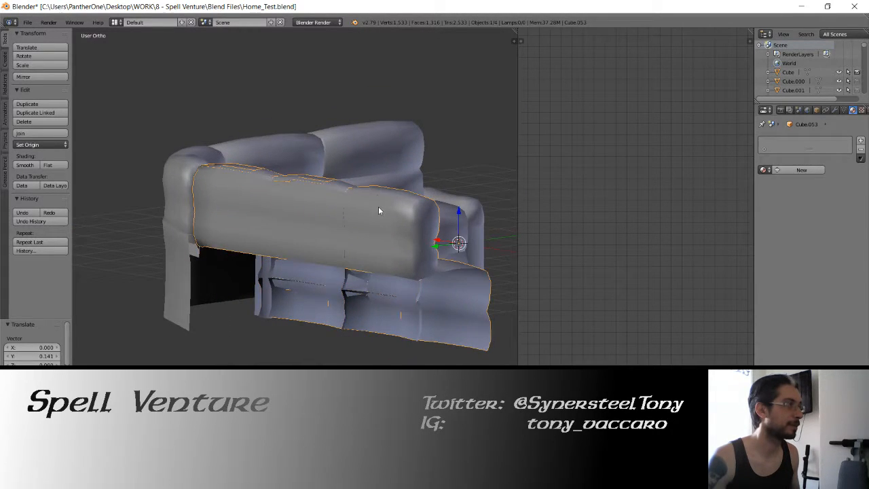
pyautogui.moveTo(378, 206); pyautogui.dragTo(268, 199, button='middle')
pyautogui.rightClick(274, 211)
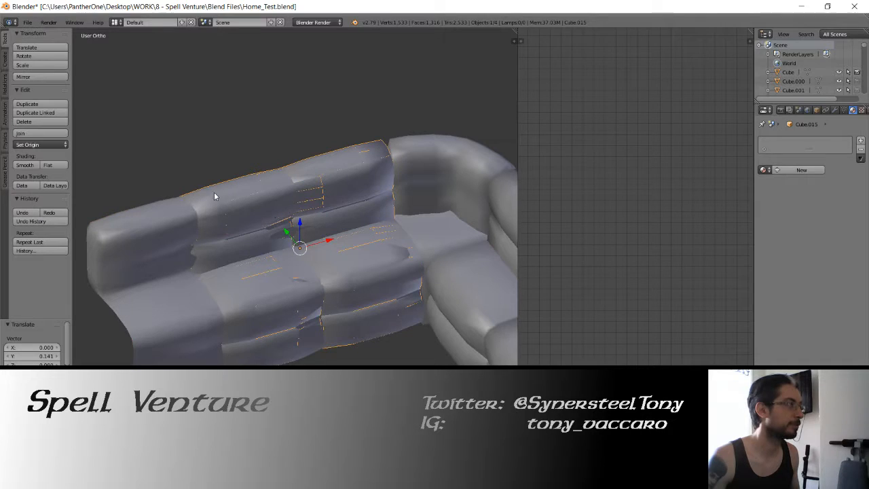
pyautogui.moveTo(228, 223); pyautogui.dragTo(139, 268, button='middle')
pyautogui.rightClick(141, 269)
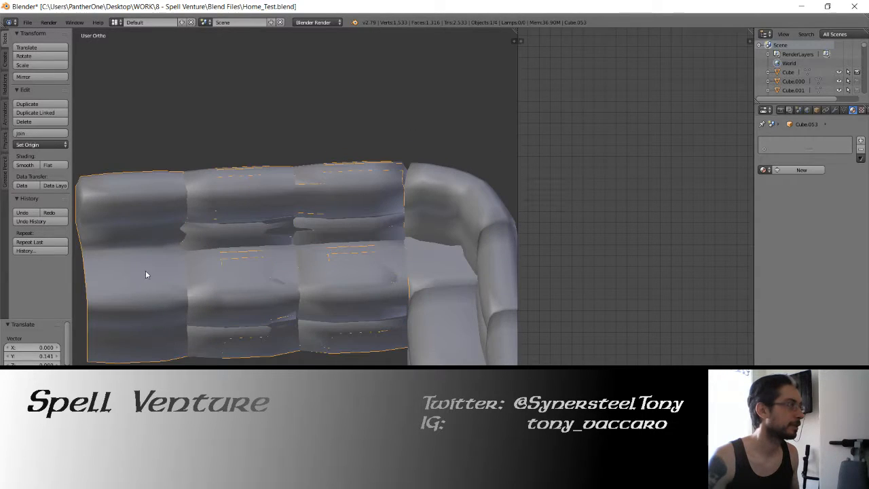
# Narrow the armless two-seat piece along X in front view and move it about 0.149 along X toward the corner piece.
pyautogui.rightClick(229, 232)
pyautogui.moveTo(253, 206)
pyautogui.keyDown('shift'); pyautogui.mouseDown(button='middle')
pyautogui.moveTo(292, 202)
pyautogui.moveTo(278, 218)
pyautogui.mouseUp(button='middle'); pyautogui.keyUp('shift')
pyautogui.press('z')
pyautogui.press('KP_1')
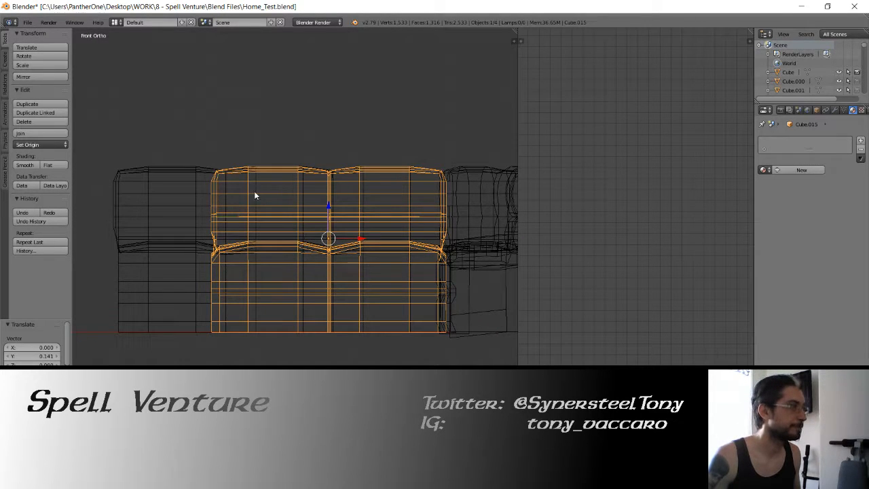
pyautogui.press('s')
pyautogui.click(260, 197)
pyautogui.moveTo(362, 239); pyautogui.dragTo(371, 241)
pyautogui.press('z')
pyautogui.moveTo(347, 195); pyautogui.dragTo(353, 241, button='middle')
pyautogui.press('z')
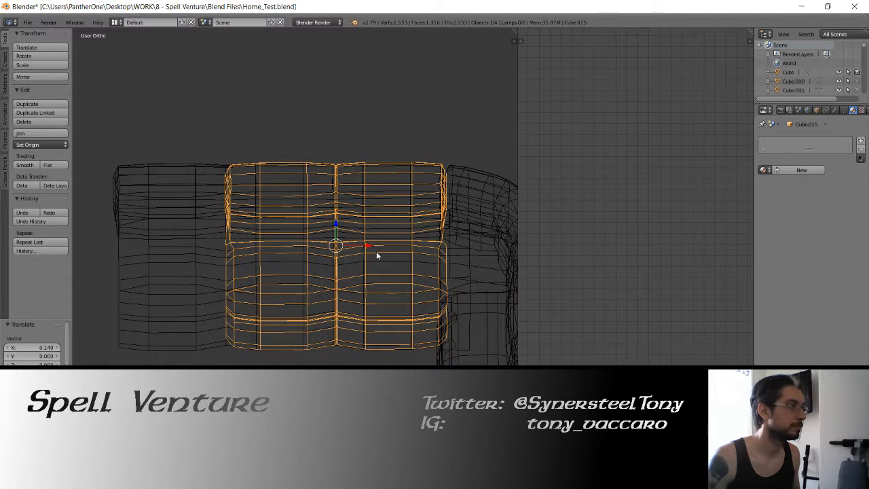
# Scale the two-seat piece to about 0.945 along X and move it about -0.043 along X.
pyautogui.press('s')
pyautogui.press('x')
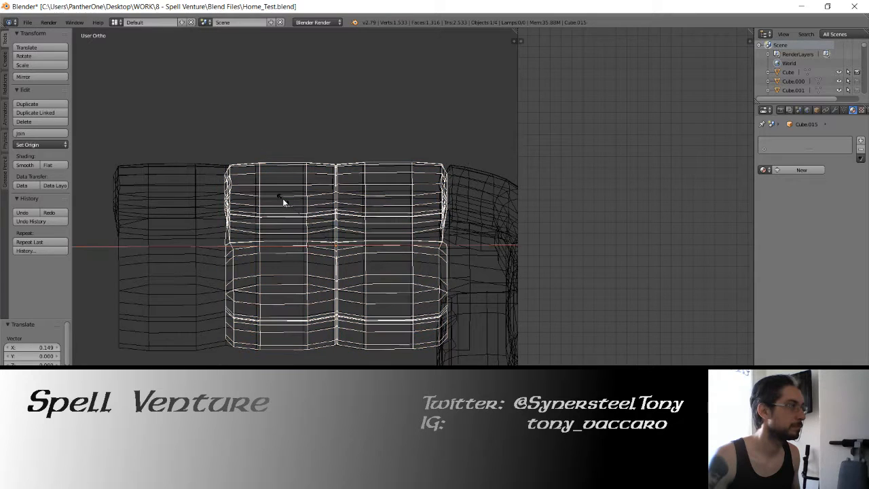
pyautogui.click(296, 212)
pyautogui.press('z')
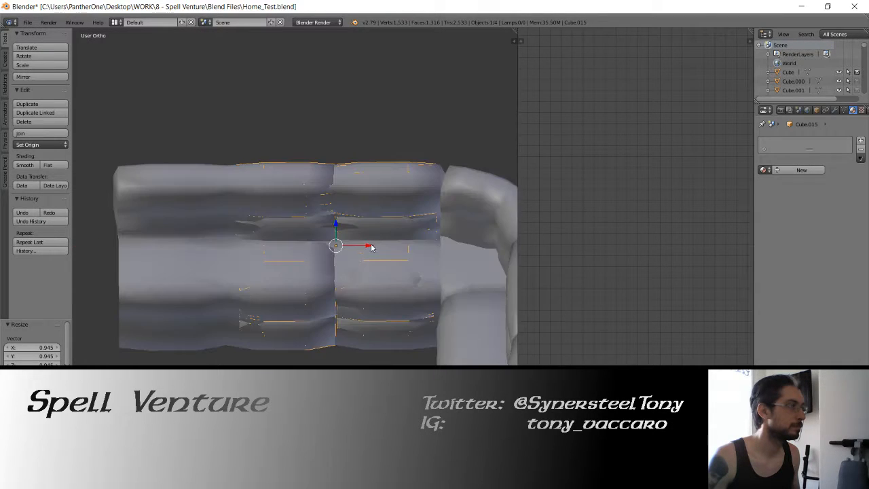
pyautogui.moveTo(371, 247); pyautogui.dragTo(348, 250)
# Scale the two-seat piece to about 1.011 along X to match the seat width of the original section in wireframe.
pyautogui.press('z')
pyautogui.press('s')
pyautogui.click(307, 207)
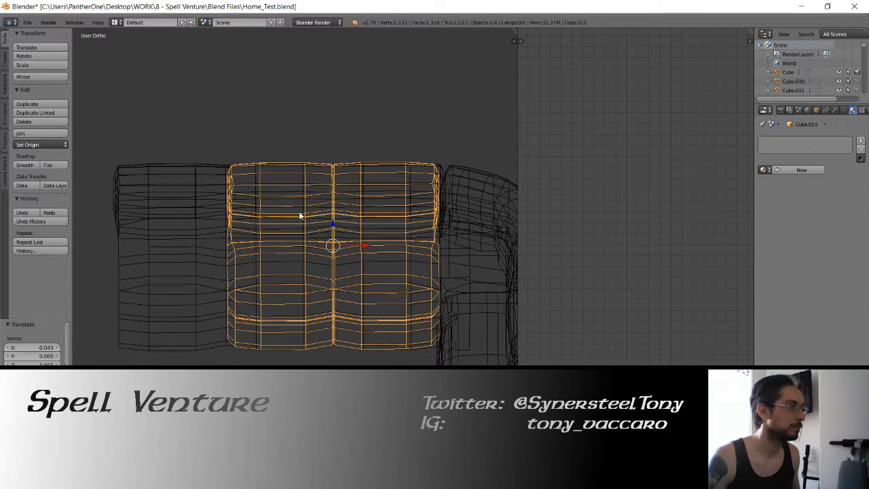
pyautogui.moveTo(296, 210); pyautogui.dragTo(294, 208)
pyautogui.click(294, 208)
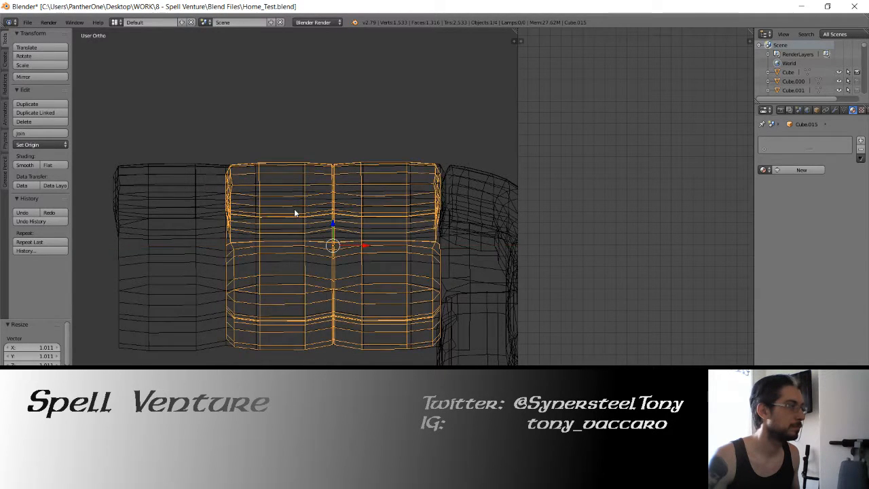
pyautogui.press('z')
# Delete the original long section and select the remaining two-seat piece.
pyautogui.moveTo(266, 206); pyautogui.dragTo(274, 214, button='middle')
pyautogui.press('x')
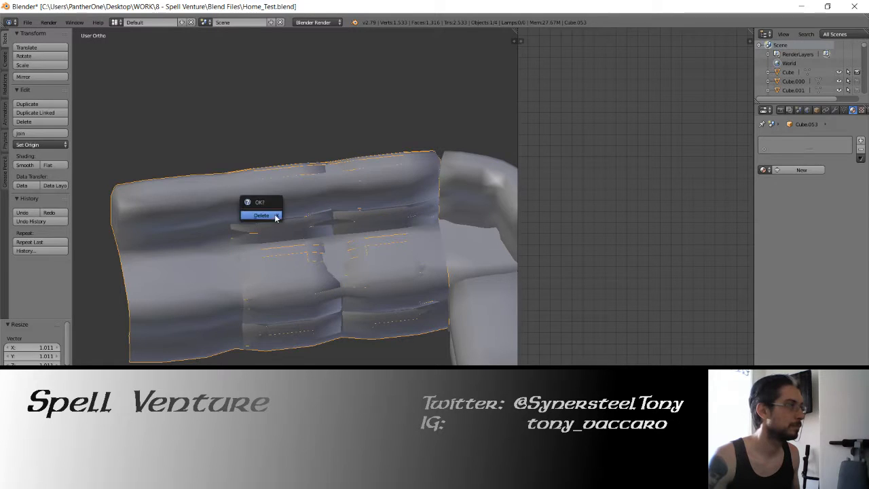
pyautogui.click(275, 217)
pyautogui.rightClick(274, 213)
pyautogui.press('KP_1')
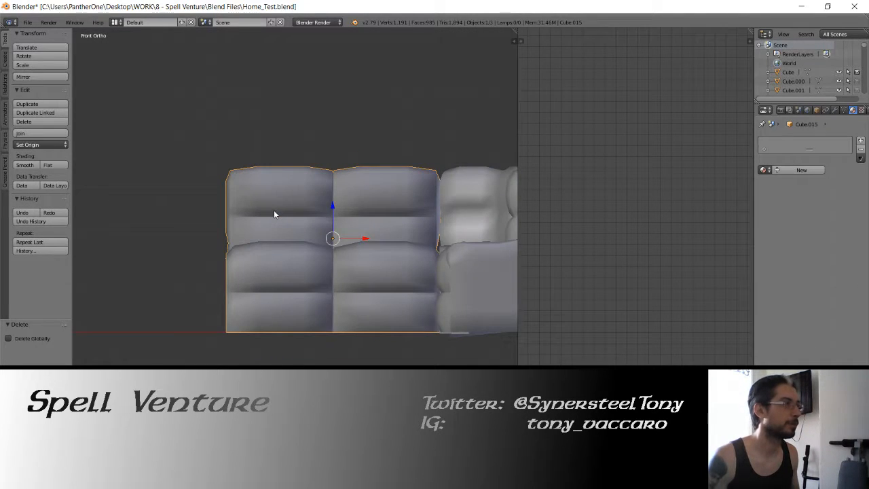
pyautogui.moveTo(291, 213); pyautogui.dragTo(283, 266, button='middle')
# Clear the seam along the corner piece's seat edge that faces the two-seat piece.
pyautogui.rightClick(413, 222)
pyautogui.press('Tab')
pyautogui.scroll(3, 297, 260)
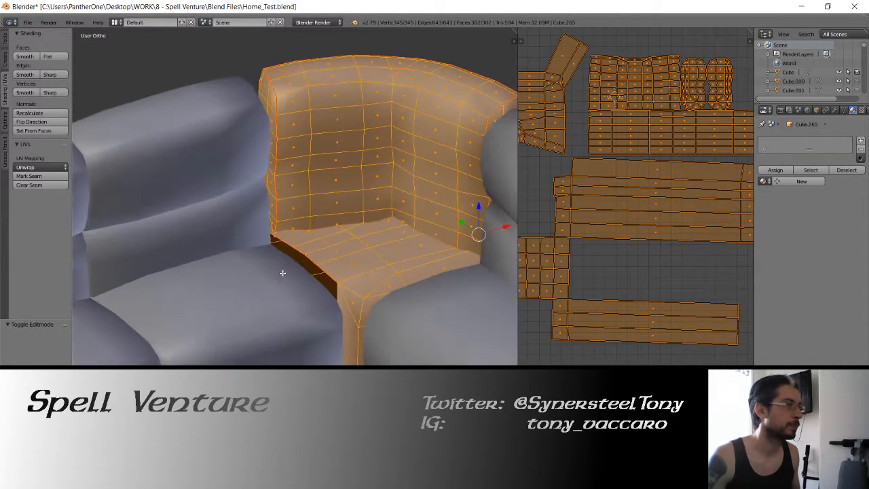
pyautogui.rightClick(338, 281)
pyautogui.press('z')
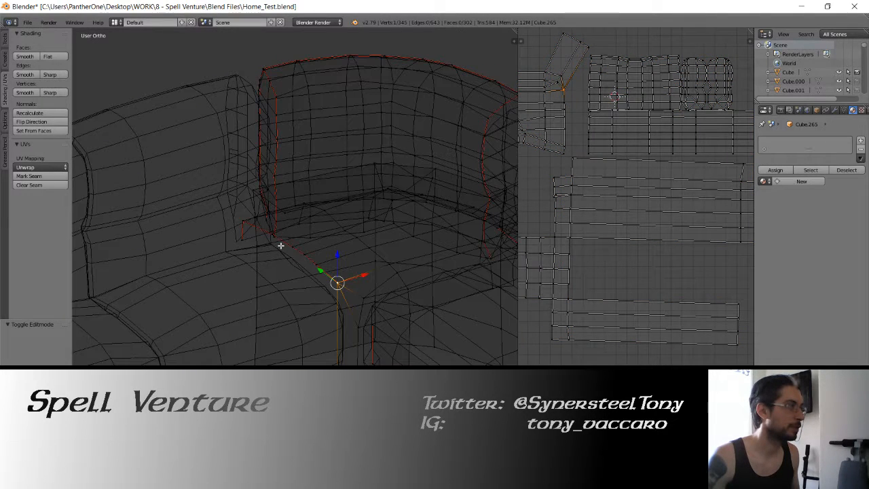
pyautogui.keyDown('ctrl'); pyautogui.rightClick(240, 223); pyautogui.keyUp('ctrl')
pyautogui.keyDown('ctrl'); pyautogui.rightClick(240, 238); pyautogui.keyUp('ctrl')
pyautogui.click(29, 185)
pyautogui.press('z')
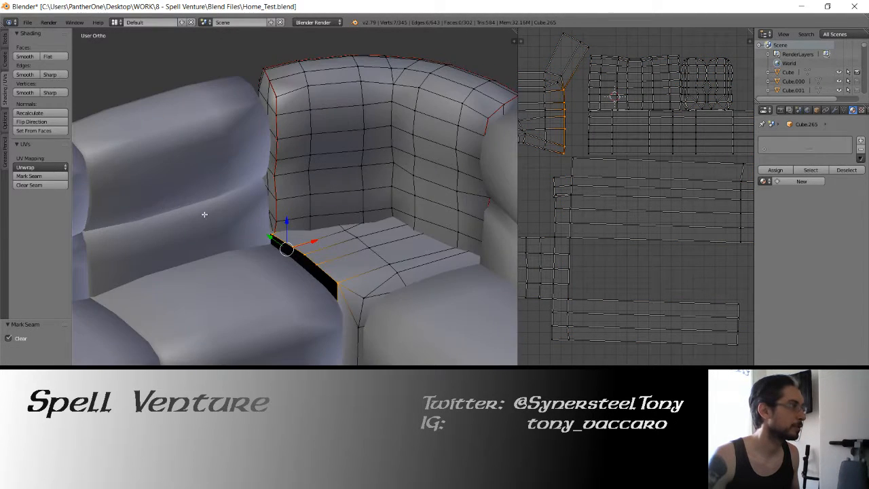
# Deselect the end vertex of the corner seat's edge and move the remaining edge about 0.081 along X.
pyautogui.press('z')
pyautogui.keyDown('shift'); pyautogui.rightClick(237, 241); pyautogui.keyUp('shift')
pyautogui.press('z')
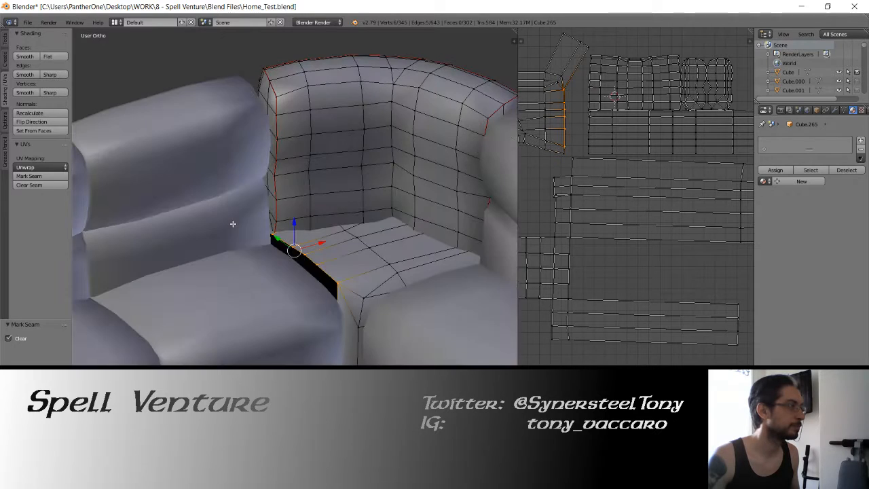
pyautogui.moveTo(297, 220); pyautogui.dragTo(315, 250, button='middle')
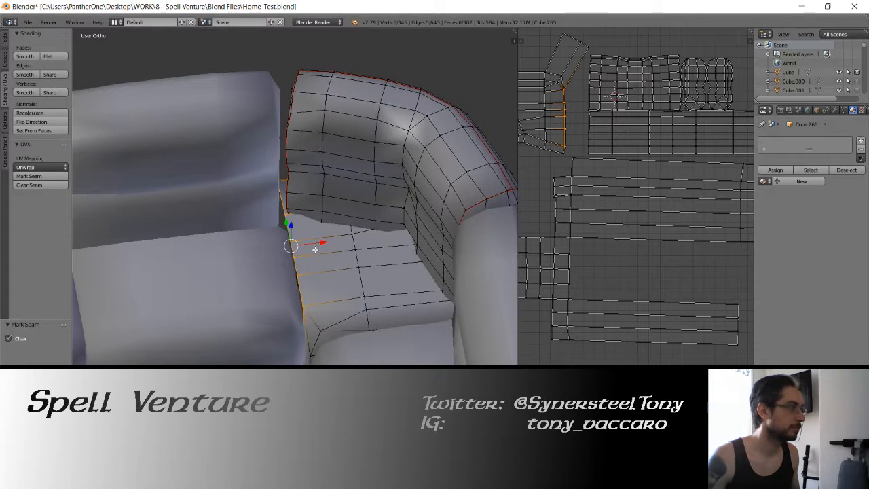
pyautogui.moveTo(322, 241); pyautogui.dragTo(330, 242)
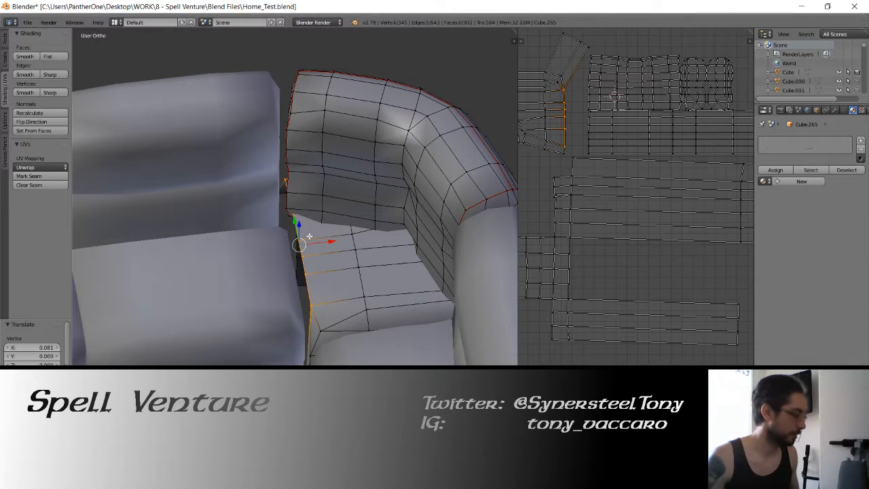
# Extrude the corner seat's side edge along X toward the two-seat piece and lower the new edge.
pyautogui.press('e')
pyautogui.press('x')
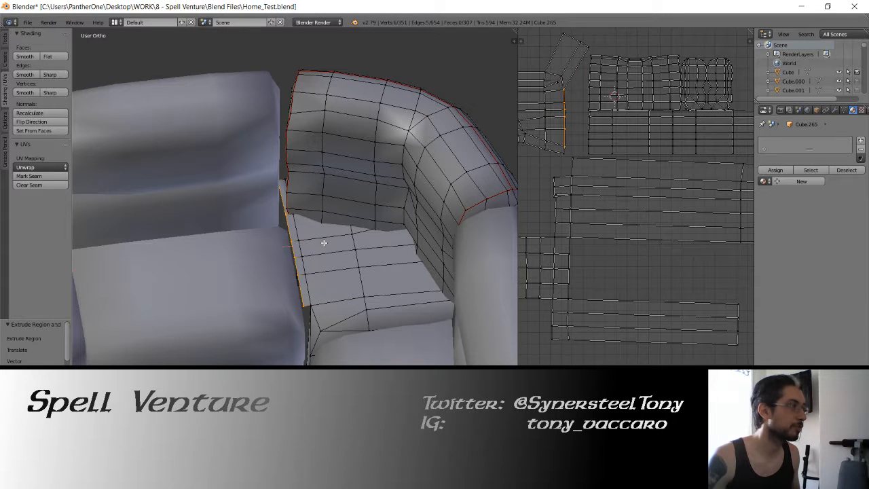
pyautogui.click(295, 228)
pyautogui.moveTo(289, 225); pyautogui.dragTo(290, 236)
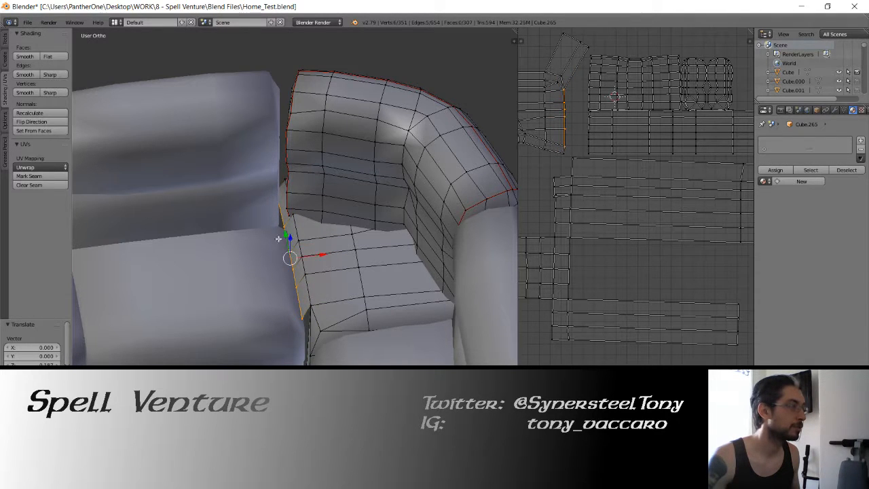
pyautogui.moveTo(290, 236); pyautogui.dragTo(280, 216, button='middle')
# Select the corner seat's inner edge beside the extruded strip and lower it slightly along Z.
pyautogui.rightClick(336, 286)
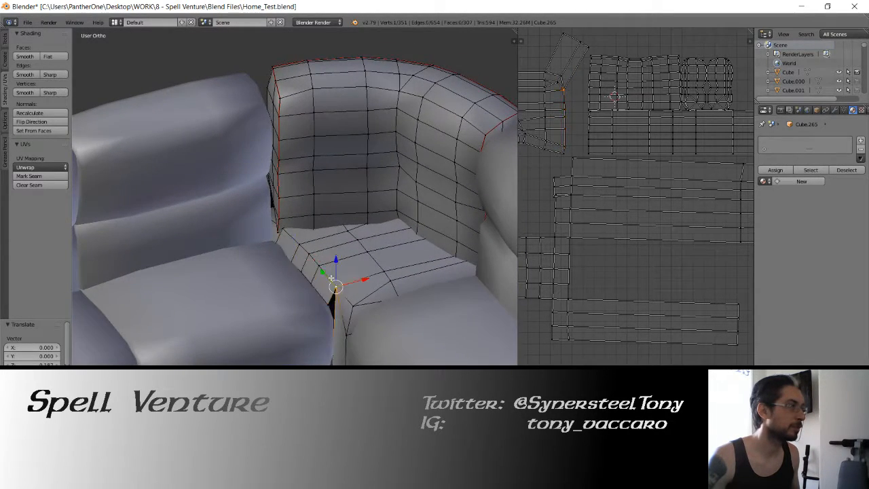
pyautogui.keyDown('ctrl'); pyautogui.rightClick(271, 225); pyautogui.keyUp('ctrl')
pyautogui.rightClick(281, 227)
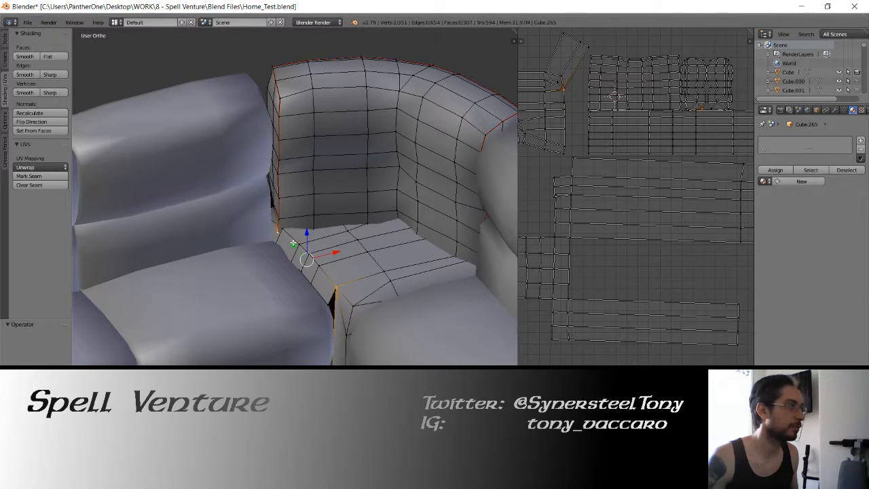
pyautogui.keyDown('ctrl'); pyautogui.rightClick(336, 285); pyautogui.keyUp('ctrl')
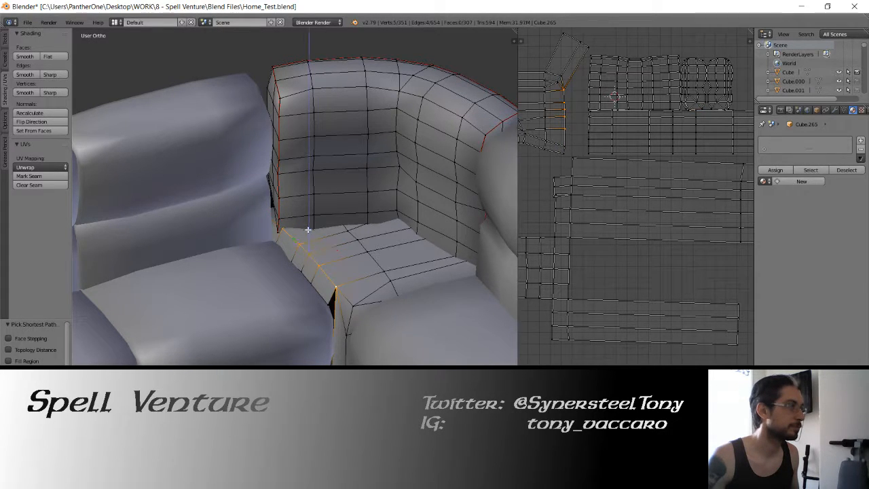
pyautogui.moveTo(311, 235); pyautogui.dragTo(311, 232)
# Merge the extruded strip's rear end vertex with the neighbouring base vertex using At Last.
pyautogui.press('z')
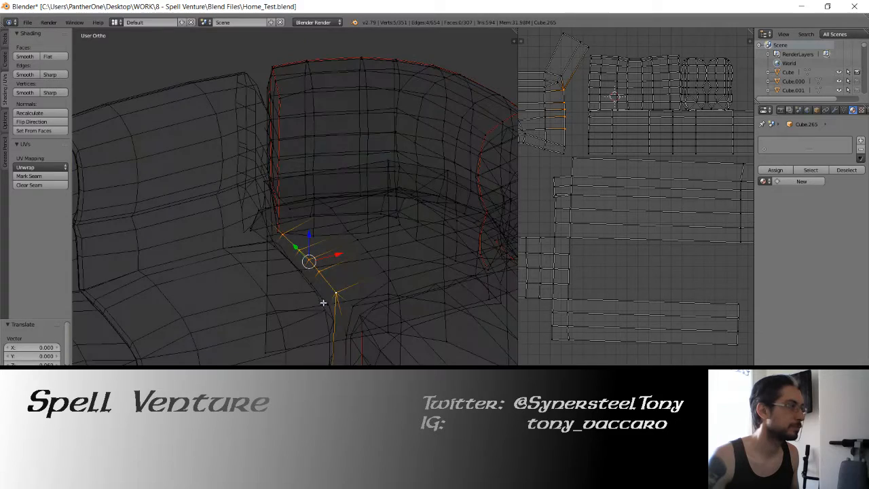
pyautogui.rightClick(326, 305)
pyautogui.keyDown('ctrl'); pyautogui.rightClick(250, 229); pyautogui.keyUp('ctrl')
pyautogui.moveTo(185, 227); pyautogui.dragTo(260, 229, button='middle')
pyautogui.rightClick(203, 278)
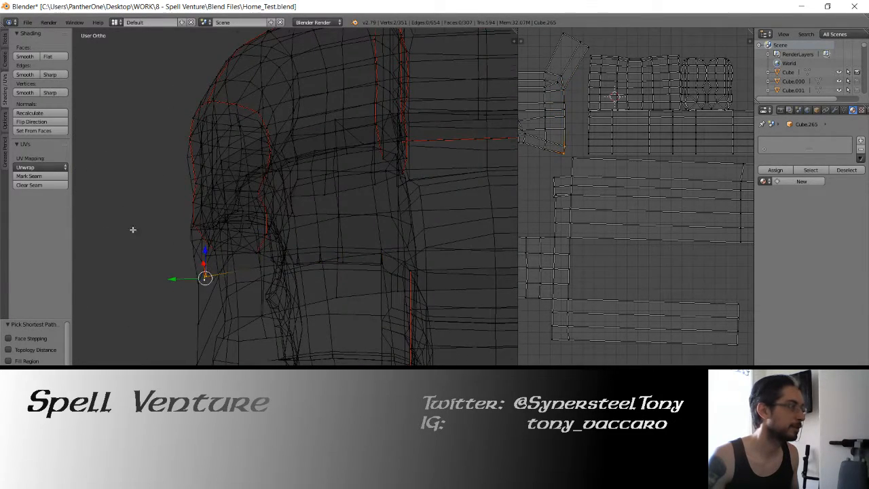
pyautogui.moveTo(131, 229); pyautogui.dragTo(220, 240, button='middle')
pyautogui.press('z')
pyautogui.hotkey('alt', 'm')
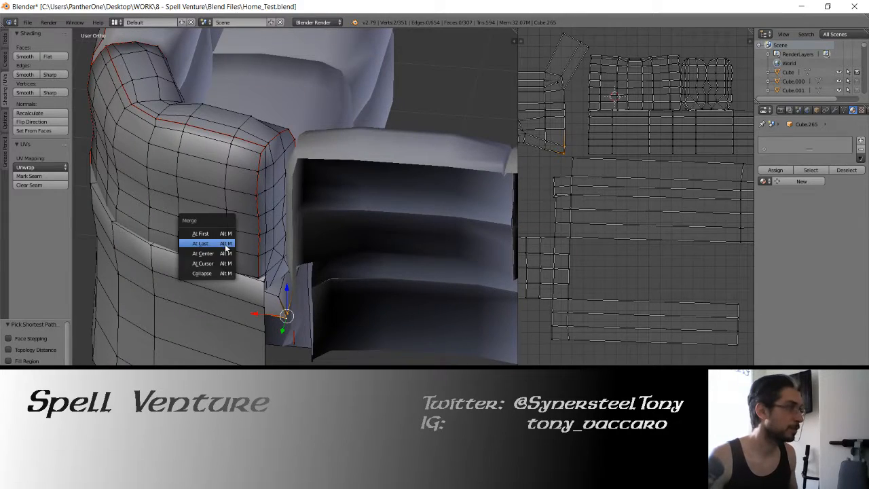
pyautogui.click(211, 244)
pyautogui.press('Tab')
pyautogui.moveTo(366, 250); pyautogui.dragTo(196, 259, button='middle')
# Delete the vertical edge running down from the corner seat's front vertex, using edge deletion rather than vertex deletion.
pyautogui.press('Tab')
pyautogui.moveTo(315, 308)
pyautogui.keyDown('shift'); pyautogui.mouseDown(button='middle')
pyautogui.moveTo(291, 240)
pyautogui.moveTo(278, 238)
pyautogui.moveTo(316, 219)
pyautogui.moveTo(308, 273)
pyautogui.moveTo(294, 269)
pyautogui.moveTo(317, 223)
pyautogui.moveTo(299, 285)
pyautogui.moveTo(322, 217)
pyautogui.mouseUp(button='middle'); pyautogui.keyUp('shift')
pyautogui.press('z')
pyautogui.press('z')
pyautogui.rightClick(303, 239)
pyautogui.press('z')
pyautogui.keyDown('shift'); pyautogui.rightClick(314, 363); pyautogui.keyUp('shift')
pyautogui.press('z')
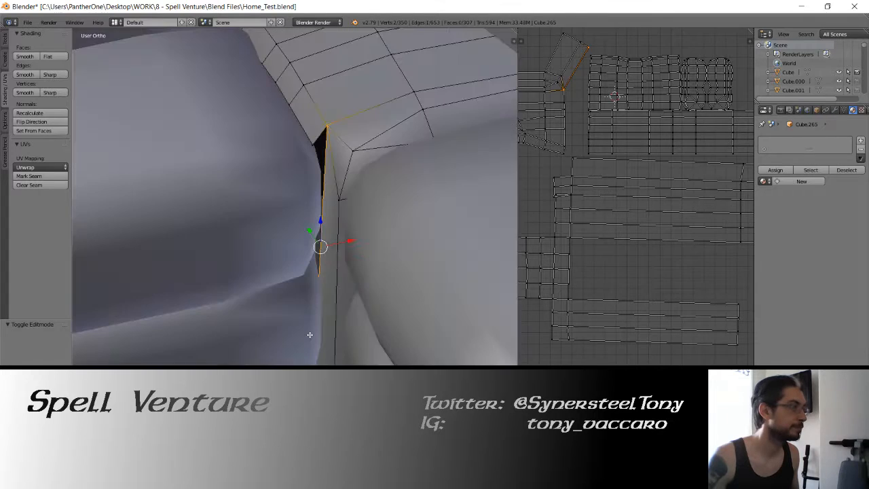
pyautogui.press('x')
pyautogui.click(306, 317)
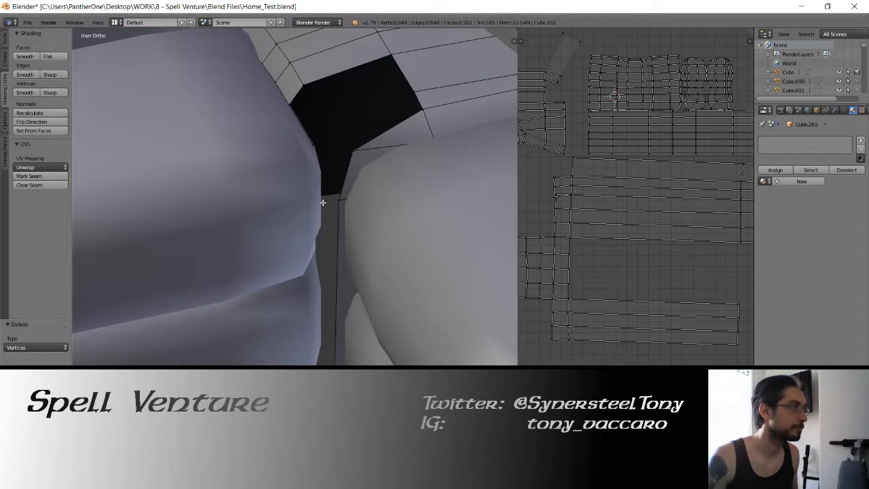
pyautogui.hotkey('ctrl', 'z')
pyautogui.press('x')
pyautogui.click(311, 226)
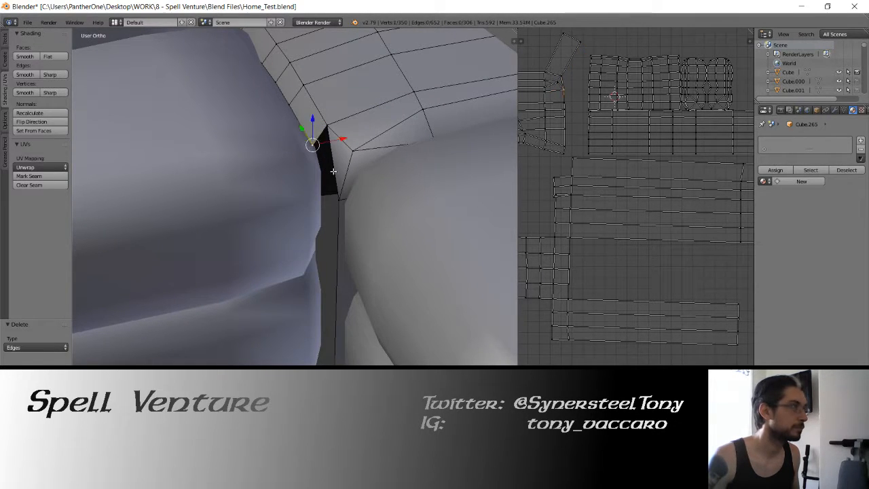
# Fill the small gap between the extruded strip's front vertex and the corner seat's front vertex.
pyautogui.keyDown('shift'); pyautogui.rightClick(323, 129); pyautogui.keyUp('shift')
pyautogui.press('f')
pyautogui.press('a')
pyautogui.keyDown('shift'); pyautogui.moveTo(326, 279); pyautogui.dragTo(328, 233, button='middle'); pyautogui.keyUp('shift')
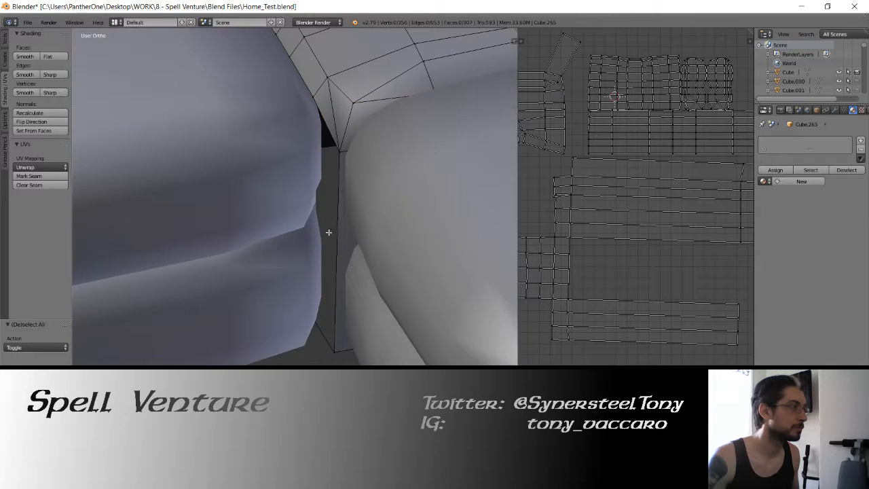
# Fill the opening down the front of the corner base with a face across its four surrounding vertices.
pyautogui.press('z')
pyautogui.rightClick(315, 320)
pyautogui.keyDown('shift'); pyautogui.rightClick(313, 98); pyautogui.keyUp('shift')
pyautogui.keyDown('shift'); pyautogui.rightClick(339, 151); pyautogui.keyUp('shift')
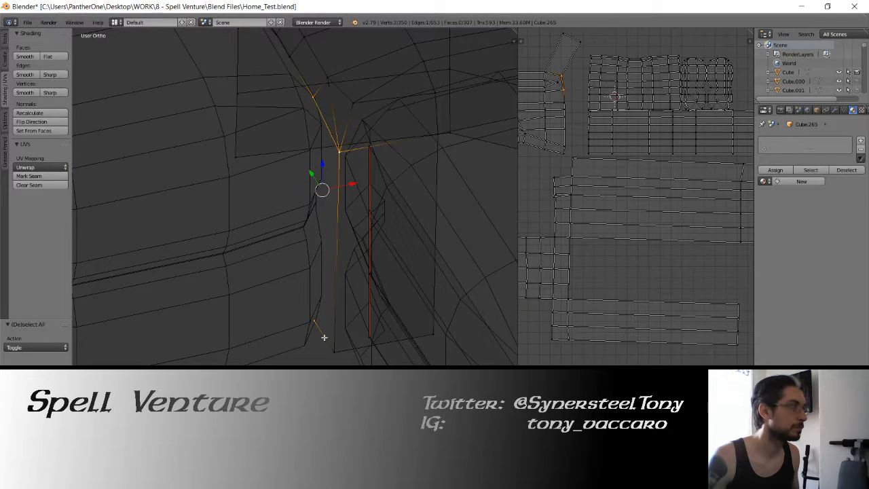
pyautogui.keyDown('shift'); pyautogui.rightClick(334, 350); pyautogui.keyUp('shift')
pyautogui.press('f')
pyautogui.press('a')
pyautogui.press('Tab')
pyautogui.press('z')
pyautogui.moveTo(319, 183); pyautogui.dragTo(323, 218, button='middle')
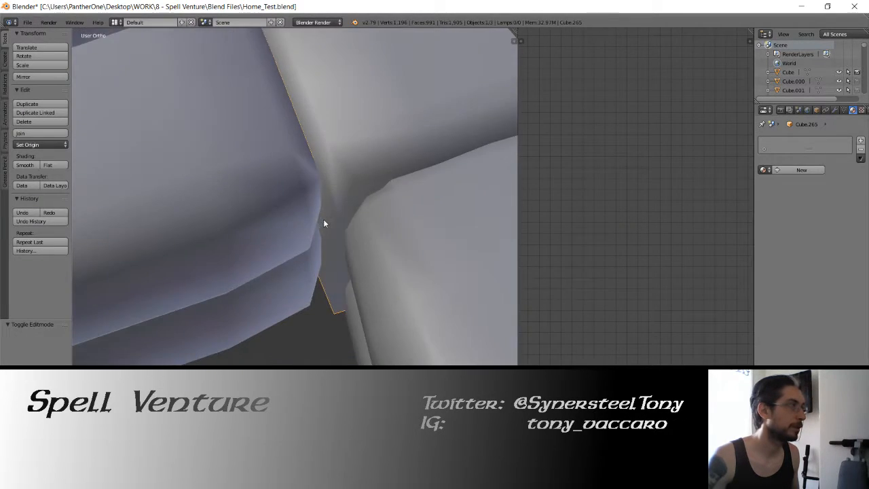
pyautogui.scroll(-2, 324, 219)
pyautogui.moveTo(306, 278); pyautogui.dragTo(327, 208, button='middle')
# Select the outer edge path of the extruded strip and lower it slightly along Z.
pyautogui.press('Tab')
pyautogui.scroll(3, 328, 210)
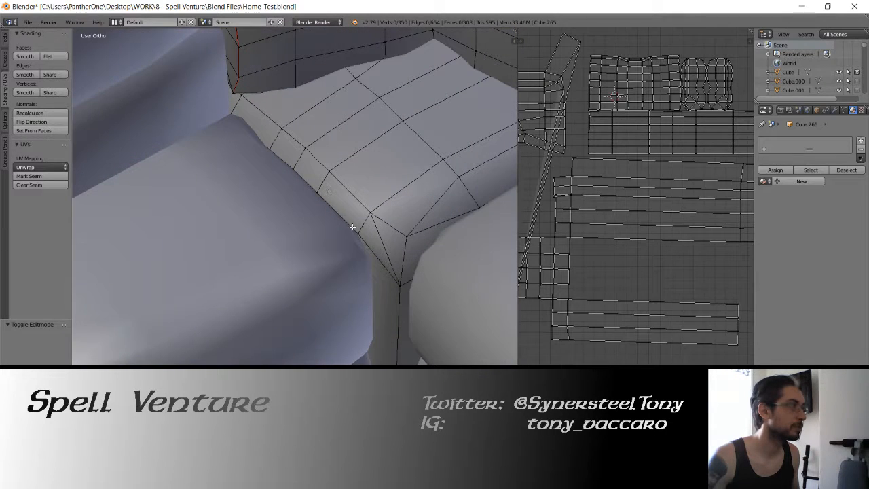
pyautogui.rightClick(356, 232)
pyautogui.keyDown('ctrl'); pyautogui.rightClick(264, 147); pyautogui.keyUp('ctrl')
pyautogui.press('z')
pyautogui.press('z')
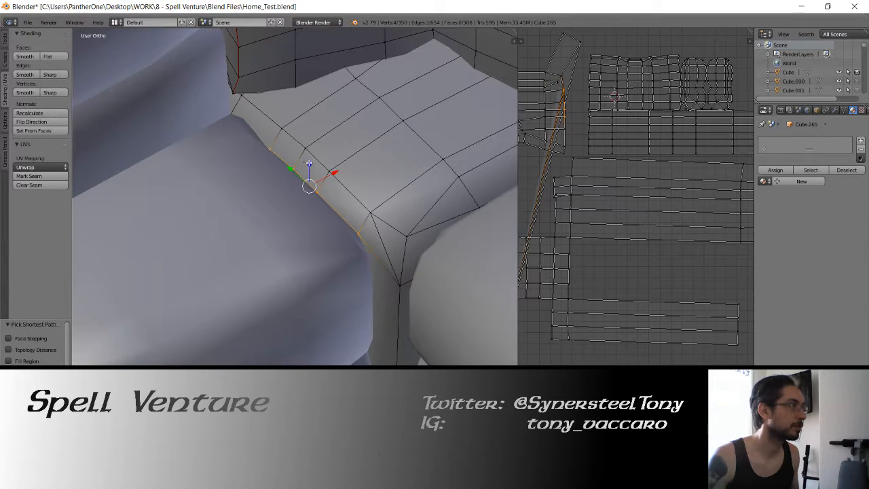
pyautogui.click(311, 168)
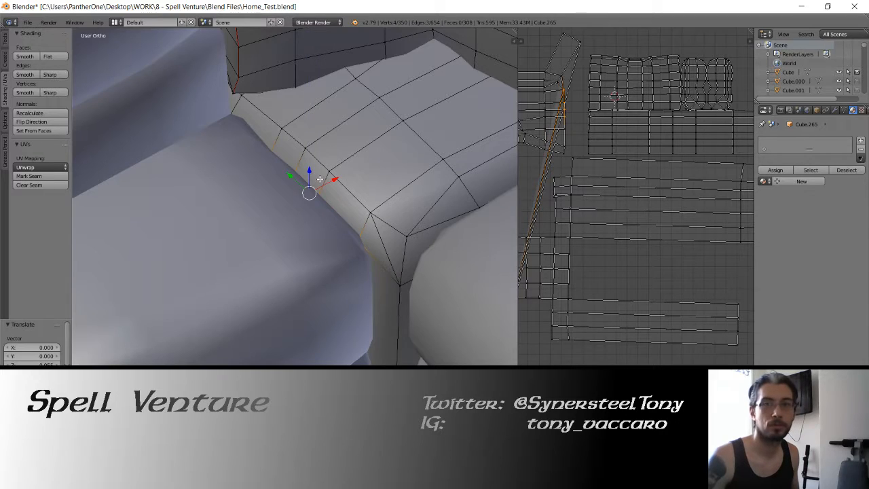
pyautogui.keyDown('shift'); pyautogui.moveTo(311, 170); pyautogui.dragTo(317, 196, button='middle'); pyautogui.keyUp('shift')
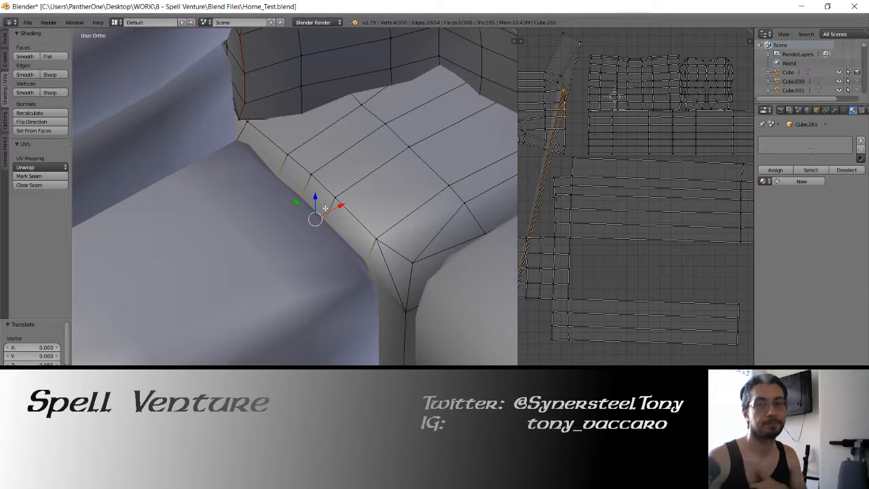
# Leave Edit Mode and move the two-seat piece about 0.097 along X, snug against the corner piece.
pyautogui.moveTo(314, 218); pyautogui.dragTo(222, 227, button='middle')
pyautogui.press('Tab')
pyautogui.scroll(-5, 270, 221)
pyautogui.rightClick(249, 244)
pyautogui.moveTo(222, 224); pyautogui.dragTo(223, 223)
pyautogui.moveTo(224, 224); pyautogui.dragTo(277, 205, button='middle')
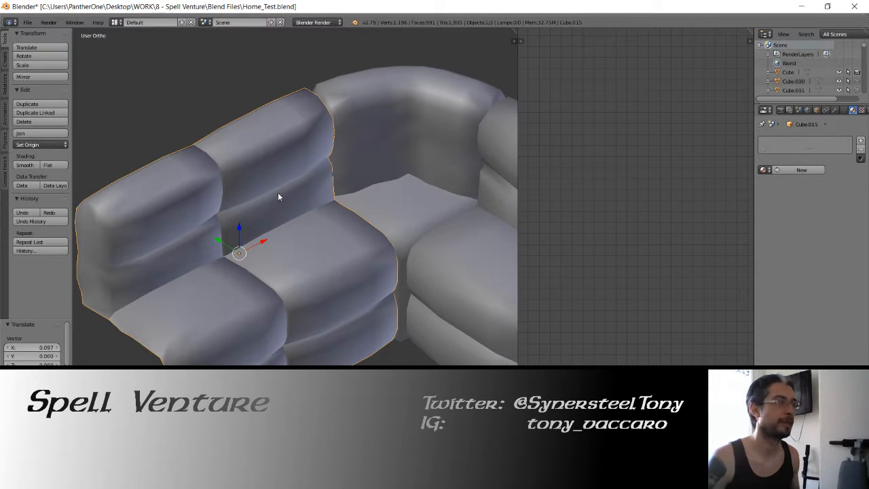
# Save the model over the existing Home_Test.blend file and select the two-seat piece again.
pyautogui.moveTo(277, 194); pyautogui.dragTo(307, 218, button='middle')
pyautogui.rightClick(332, 146)
pyautogui.hotkey('ctrl', 's')
pyautogui.click(233, 197)
pyautogui.rightClick(266, 228)
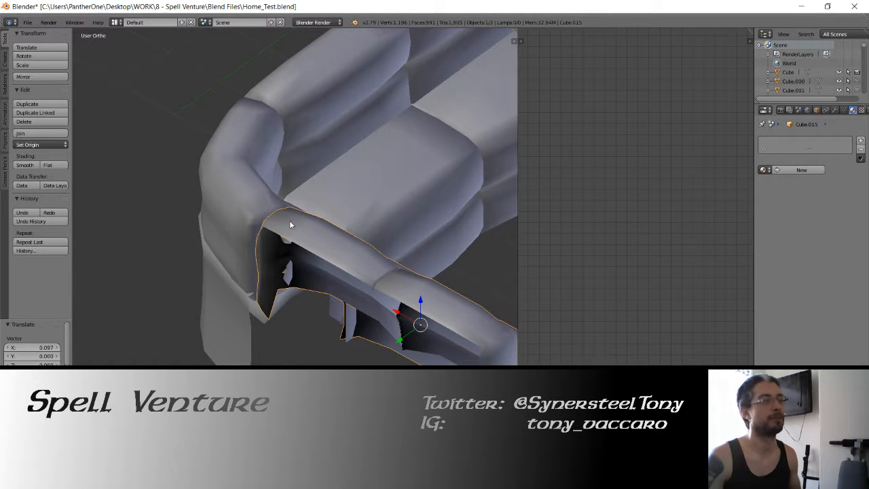
pyautogui.moveTo(290, 224); pyautogui.dragTo(292, 221, button='middle')
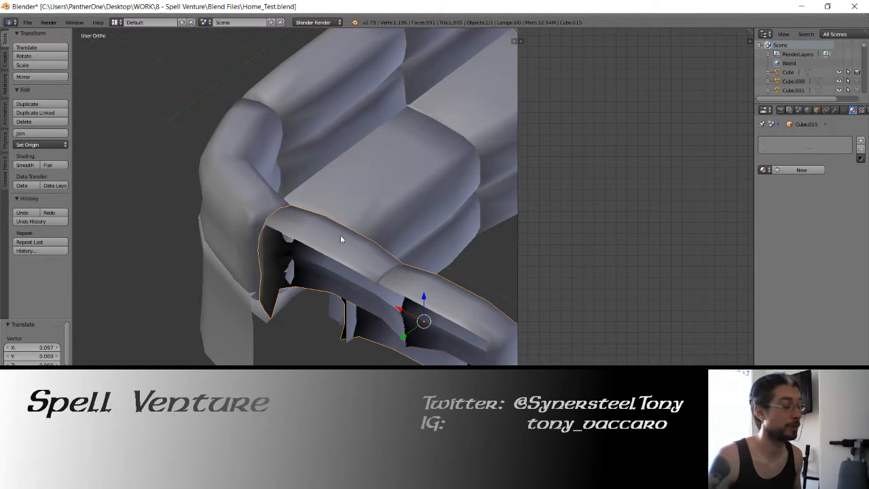
# Examine the two-seat piece's open back, underside and marked seams from several angles, in and out of Edit Mode.
pyautogui.moveTo(340, 239); pyautogui.dragTo(320, 266, button='middle')
pyautogui.press('KP_7')
pyautogui.press('Tab')
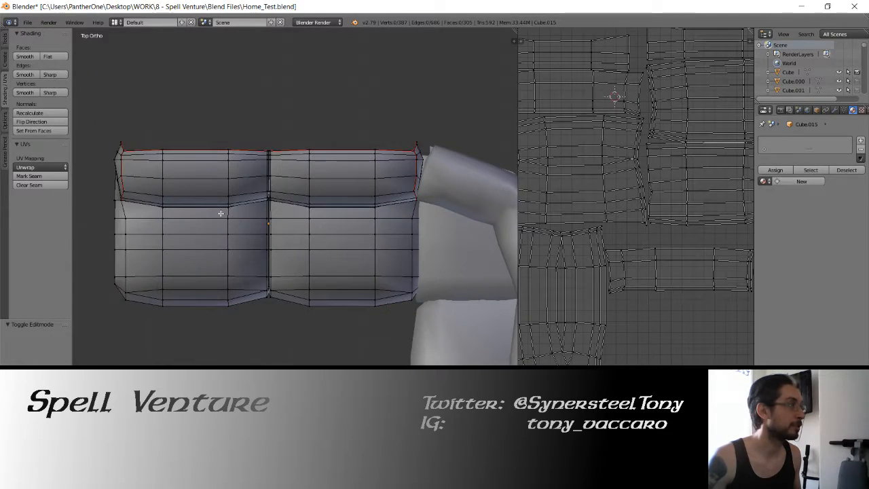
pyautogui.moveTo(293, 170); pyautogui.dragTo(283, 202, button='middle')
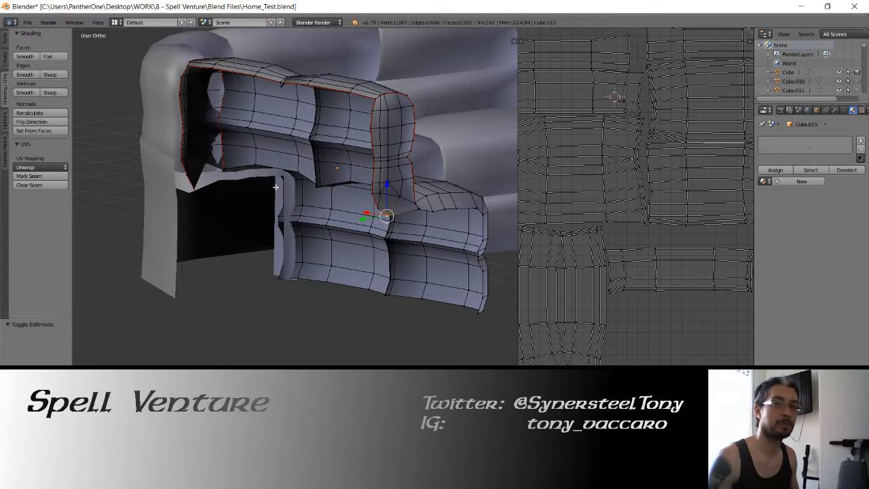
pyautogui.moveTo(221, 158); pyautogui.dragTo(236, 161, button='middle')
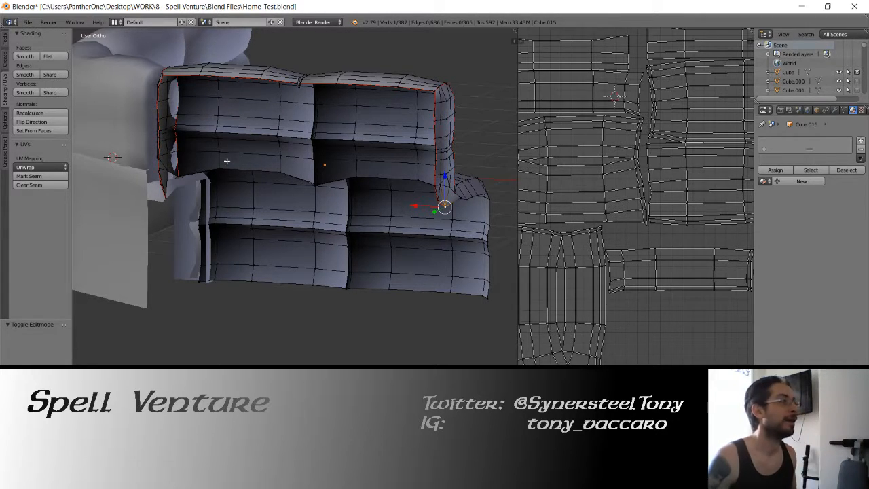
pyautogui.moveTo(264, 151)
pyautogui.mouseDown(button='middle')
pyautogui.moveTo(256, 149)
pyautogui.moveTo(276, 150)
pyautogui.moveTo(258, 160)
pyautogui.mouseUp(button='middle')
pyautogui.press('Tab')
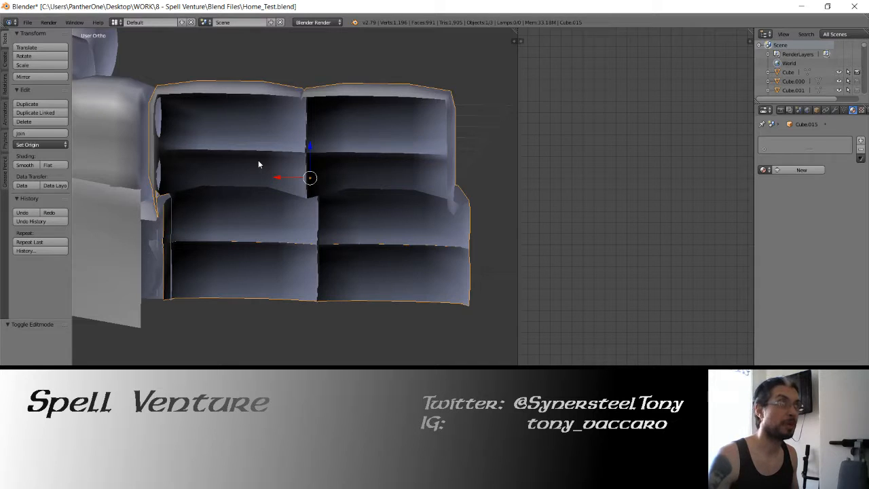
pyautogui.moveTo(265, 168); pyautogui.dragTo(229, 163, button='middle')
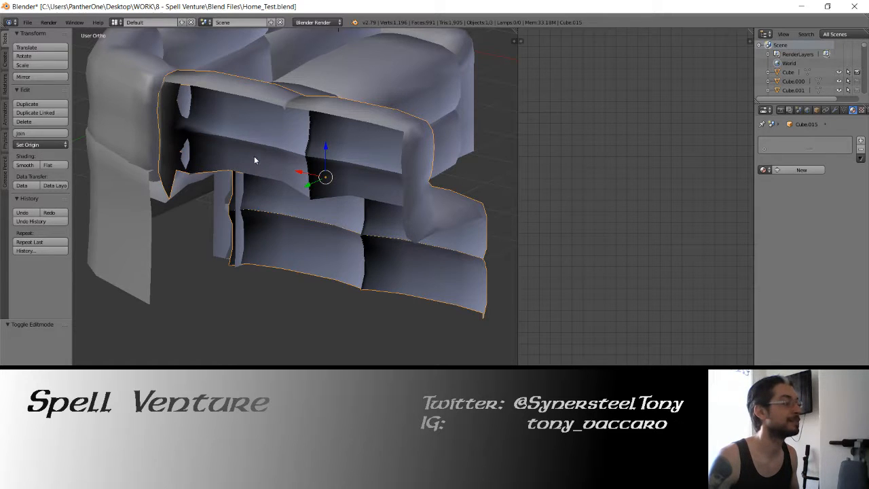
pyautogui.moveTo(254, 155)
pyautogui.mouseDown(button='middle')
pyautogui.moveTo(228, 148)
pyautogui.moveTo(245, 161)
pyautogui.mouseUp(button='middle')
pyautogui.press('Tab')
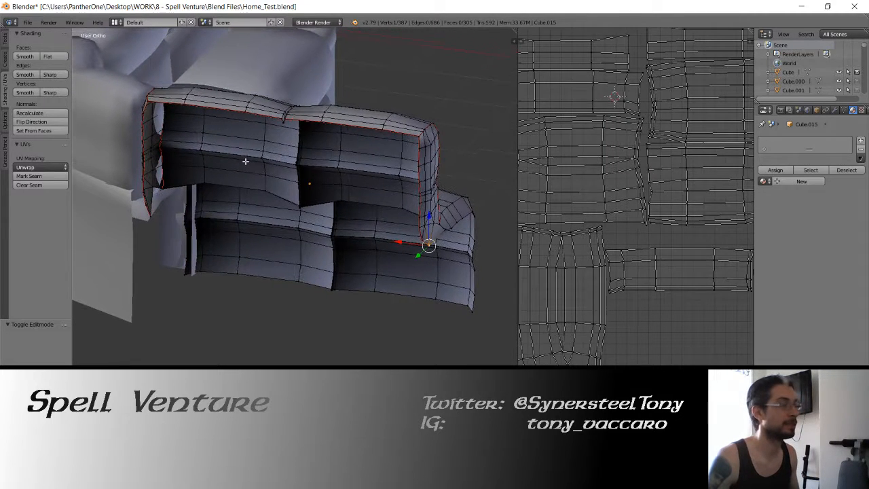
pyautogui.press('Tab')
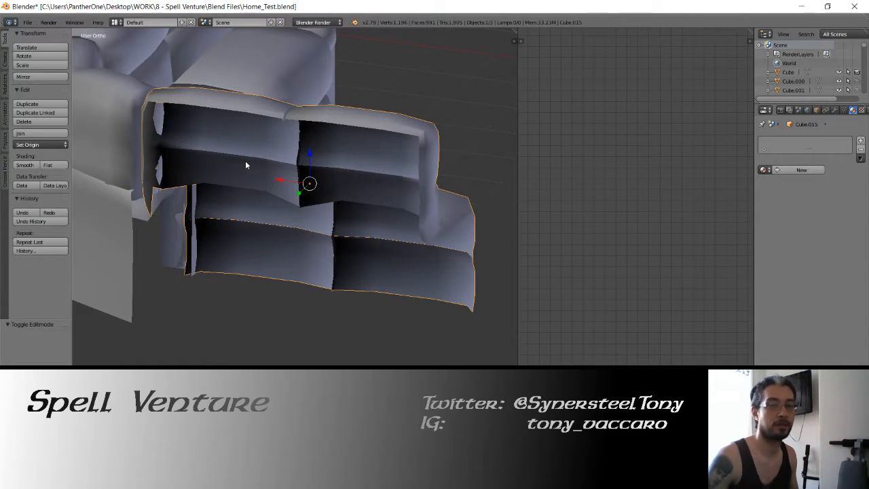
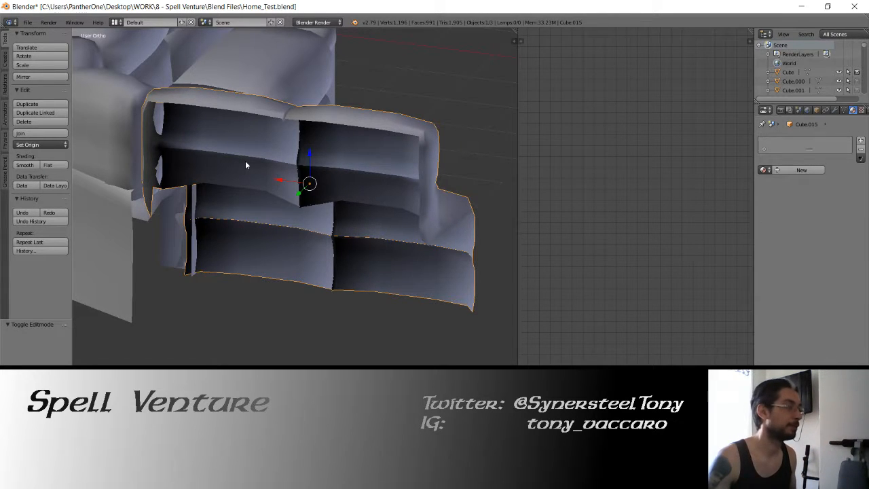
pyautogui.press('Tab')
pyautogui.moveTo(246, 165); pyautogui.dragTo(276, 168, button='middle')
pyautogui.scroll(1, 252, 176)
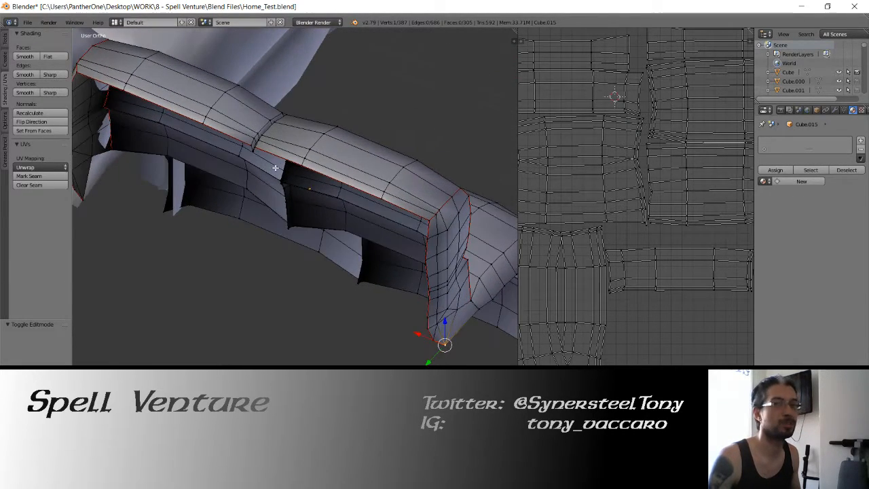
pyautogui.scroll(-4, 275, 168)
pyautogui.keyDown('shift'); pyautogui.moveTo(191, 146); pyautogui.dragTo(322, 152, button='middle'); pyautogui.keyUp('shift')
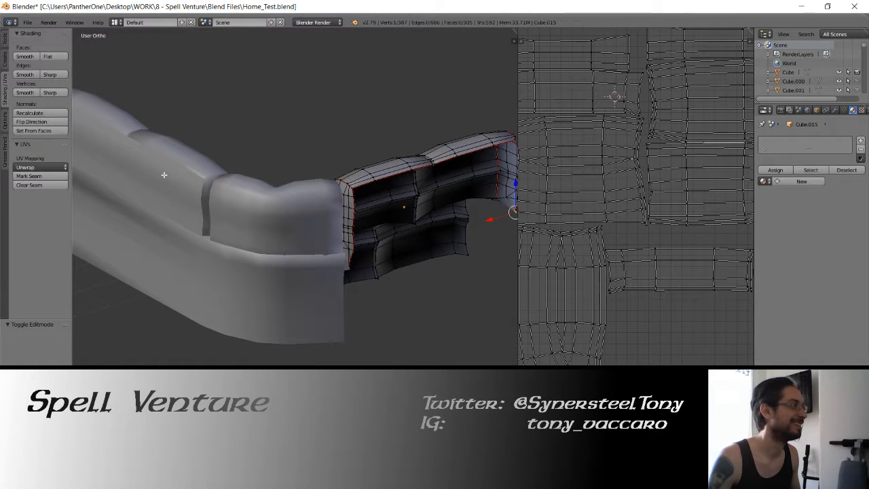
# Switch from the two-seat piece to the corner piece and open its mesh in Edit Mode.
pyautogui.press('Tab')
pyautogui.moveTo(151, 168); pyautogui.dragTo(302, 177, button='middle')
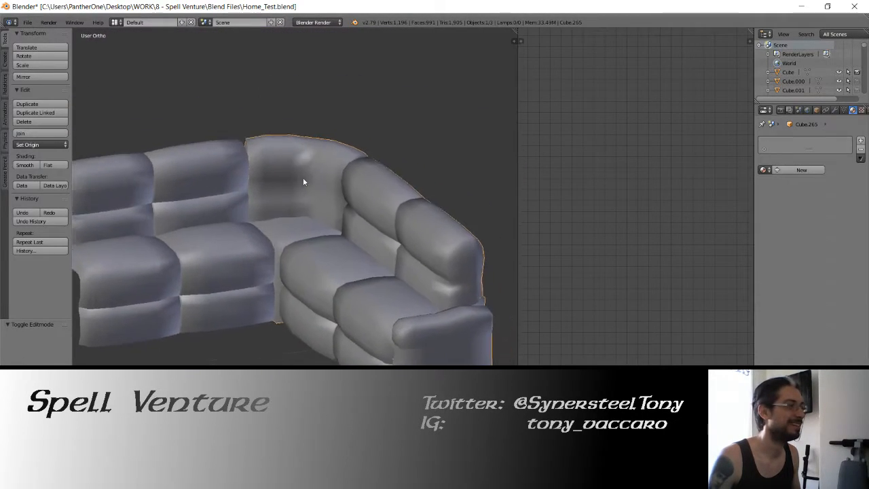
pyautogui.scroll(-3, 280, 181)
pyautogui.scroll(6, 280, 182)
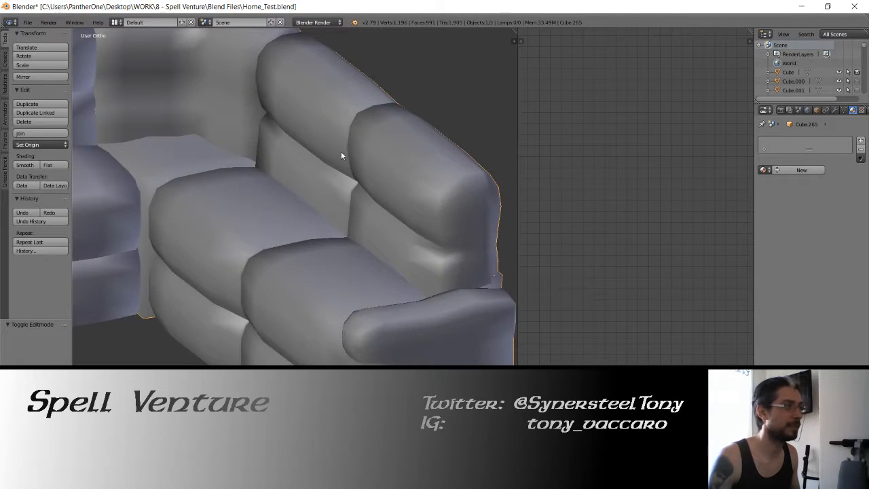
pyautogui.moveTo(341, 153); pyautogui.dragTo(413, 161, button='middle')
pyautogui.keyDown('shift'); pyautogui.moveTo(349, 135); pyautogui.dragTo(298, 241, button='middle'); pyautogui.keyUp('shift')
pyautogui.press('Tab')
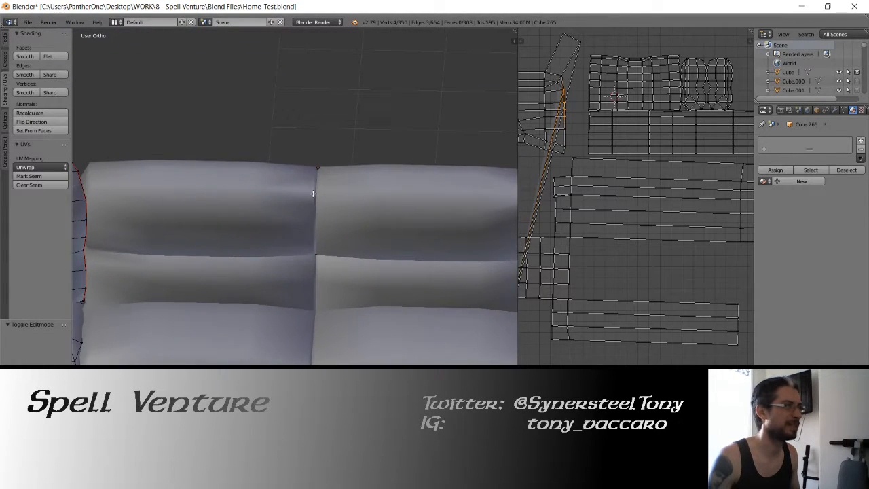
# Try to move the middle vertex of the corner piece's back panel top edge along X.
pyautogui.moveTo(313, 193); pyautogui.dragTo(155, 229, button='middle')
pyautogui.rightClick(296, 231)
pyautogui.moveTo(296, 231); pyautogui.dragTo(257, 199, button='middle')
pyautogui.moveTo(290, 179); pyautogui.dragTo(291, 178)
pyautogui.moveTo(268, 190); pyautogui.dragTo(156, 252, button='middle')
pyautogui.press('g')
pyautogui.press('x')
pyautogui.click(362, 199)
pyautogui.press('Tab')
pyautogui.press('Tab')
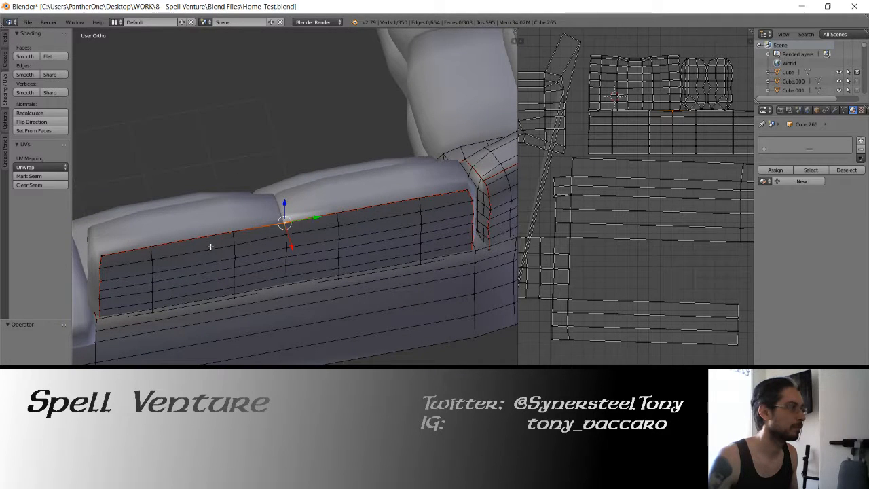
# Select the whole top edge path of the back panel and move it about -0.032 along X, towards the cushions.
pyautogui.rightClick(110, 253)
pyautogui.keyDown('ctrl'); pyautogui.rightClick(461, 191); pyautogui.keyUp('ctrl')
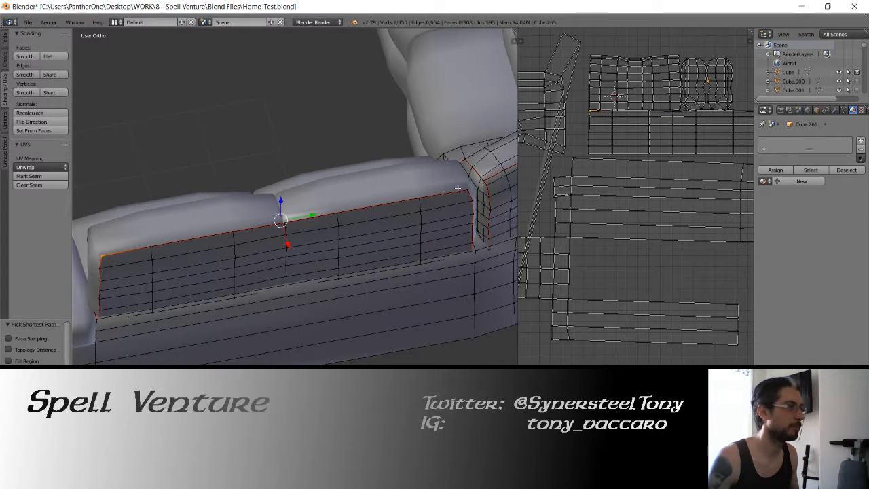
pyautogui.hotkey('ctrl', 'z')
pyautogui.keyDown('ctrl'); pyautogui.rightClick(463, 189); pyautogui.keyUp('ctrl')
pyautogui.moveTo(463, 189); pyautogui.dragTo(353, 223, button='middle')
pyautogui.press('z')
pyautogui.press('z')
pyautogui.press('g')
pyautogui.press('x')
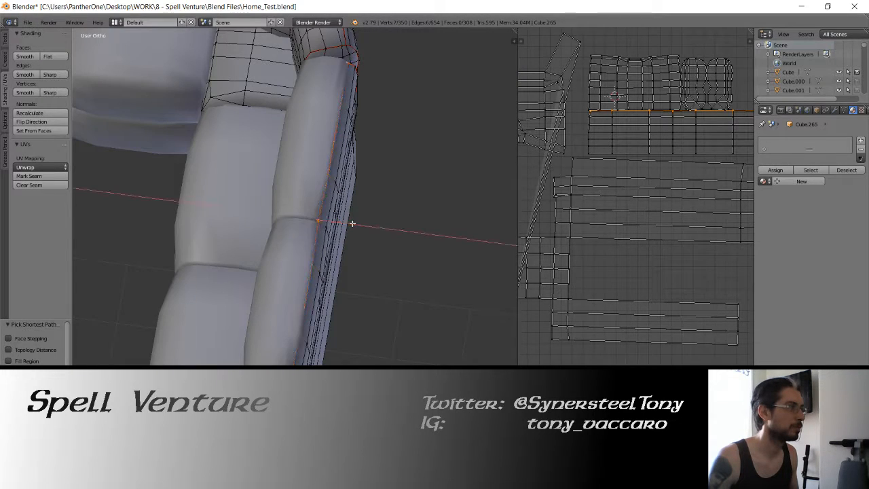
pyautogui.click(351, 223)
pyautogui.moveTo(352, 223); pyautogui.dragTo(266, 165, button='middle')
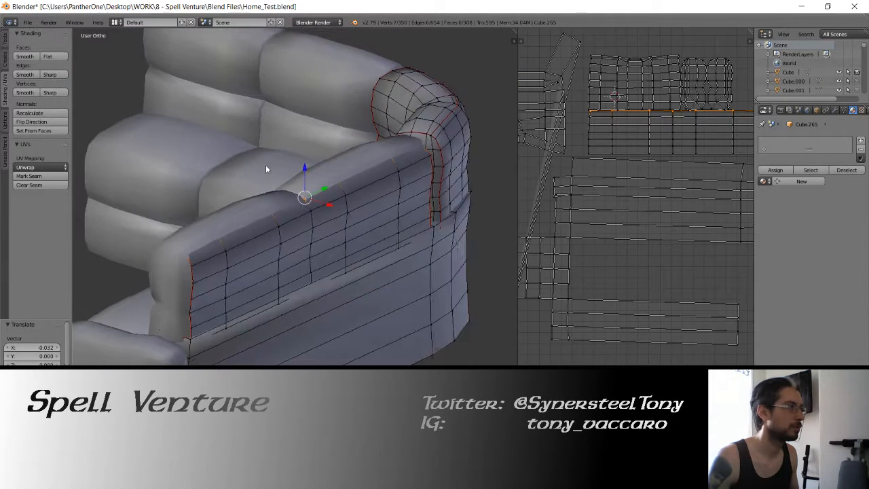
# Leave Edit Mode and save over the existing Home_Test.blend file.
pyautogui.press('Tab')
pyautogui.hotkey('ctrl', 's')
pyautogui.click(256, 221)
# Select the corner piece's entire mesh in Edit Mode and unwrap its UVs.
pyautogui.moveTo(256, 221); pyautogui.dragTo(315, 220, button='middle')
pyautogui.press('Tab')
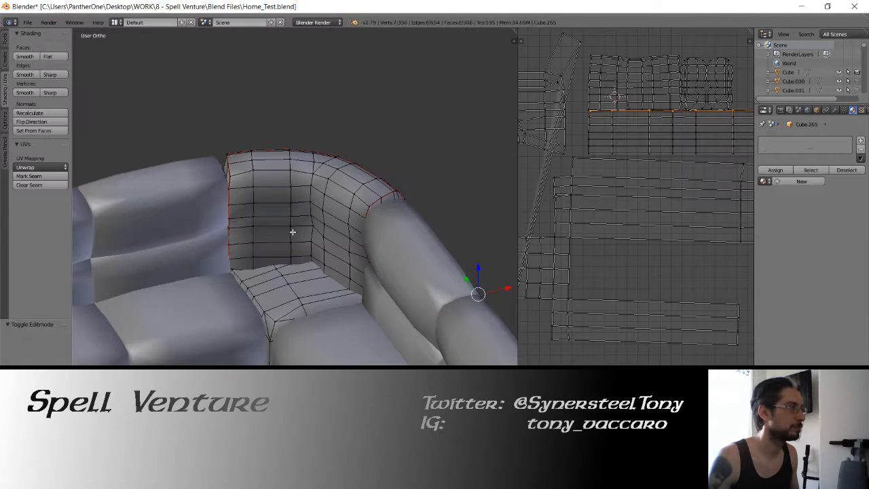
pyautogui.press('a')
pyautogui.press('u')
pyautogui.click(293, 232)
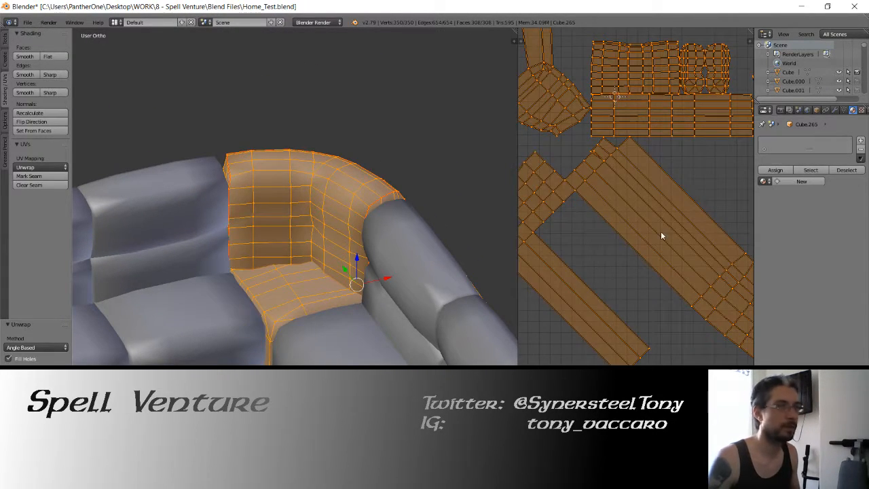
pyautogui.scroll(-2, 657, 233)
pyautogui.scroll(1, 657, 232)
pyautogui.moveTo(633, 229); pyautogui.dragTo(611, 226, button='middle')
# Rotate the large diagonal UV island until its long strips lie horizontal, and move it about 0.035 in X and 0.127 in Y.
pyautogui.rightClick(624, 166)
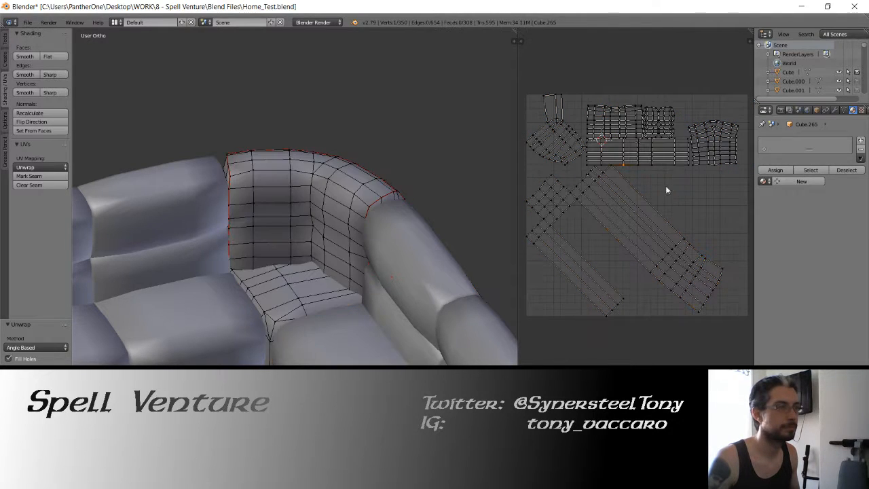
pyautogui.click(674, 160)
pyautogui.hotkey('ctrl', 'z')
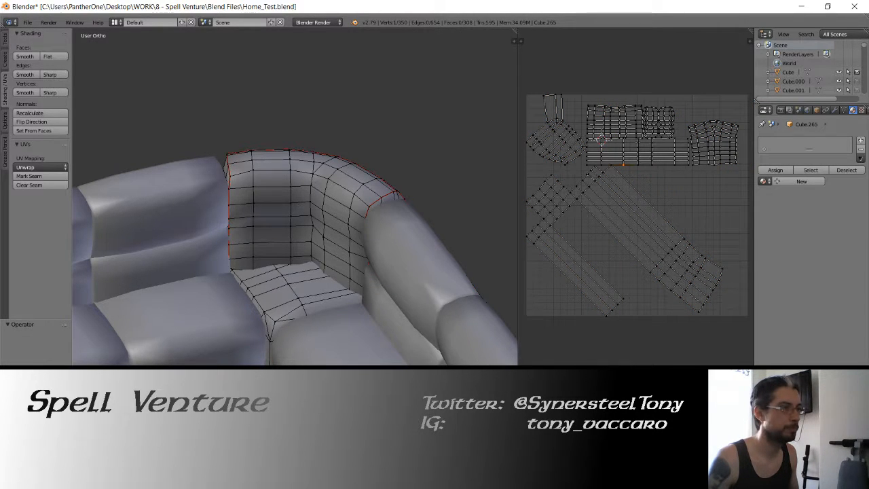
pyautogui.press('a')
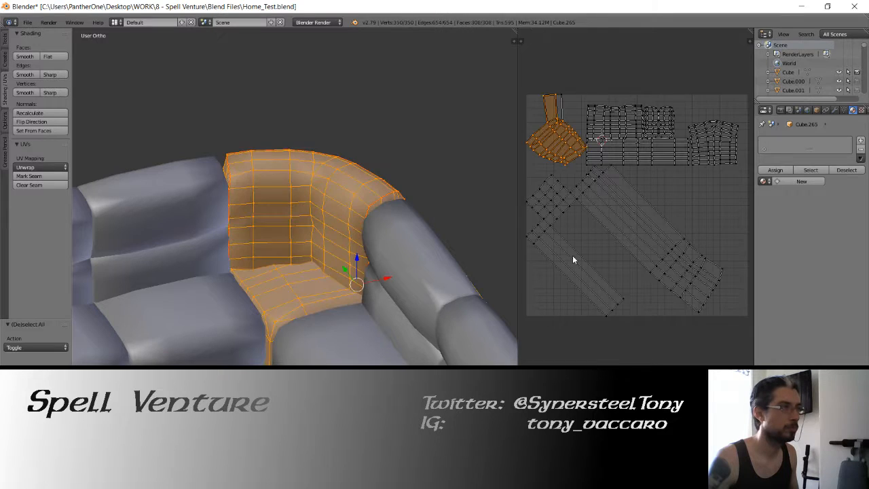
pyautogui.press('r')
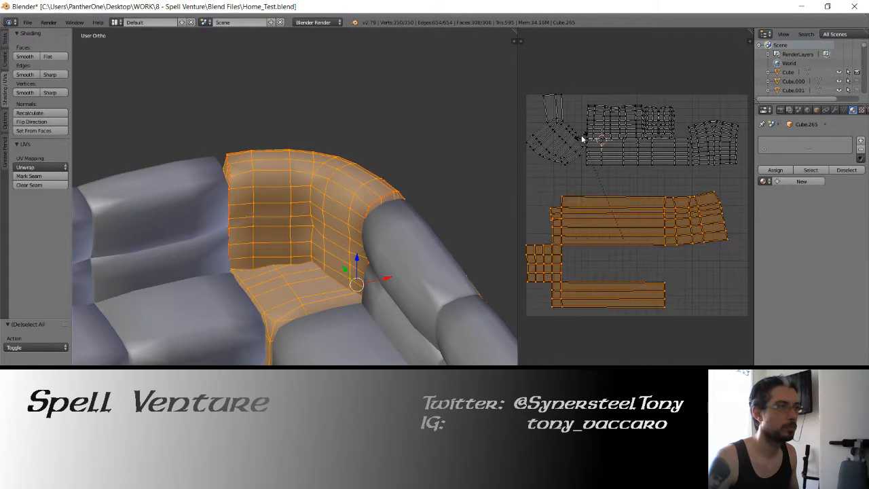
pyautogui.click(581, 135)
pyautogui.click(641, 176)
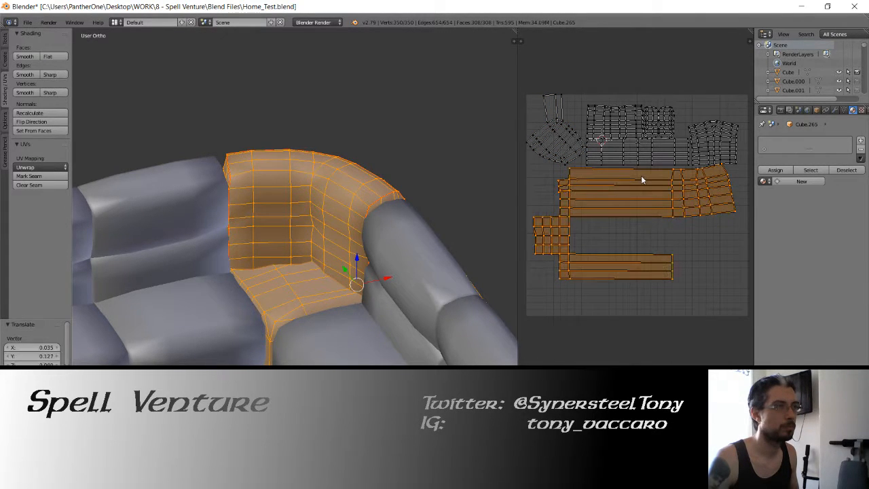
# Fine-tune the large island by rotating it 1° and 0.416°, and shift it up about 0.006 in Y.
pyautogui.press('r')
pyautogui.press('r')
pyautogui.click(666, 109)
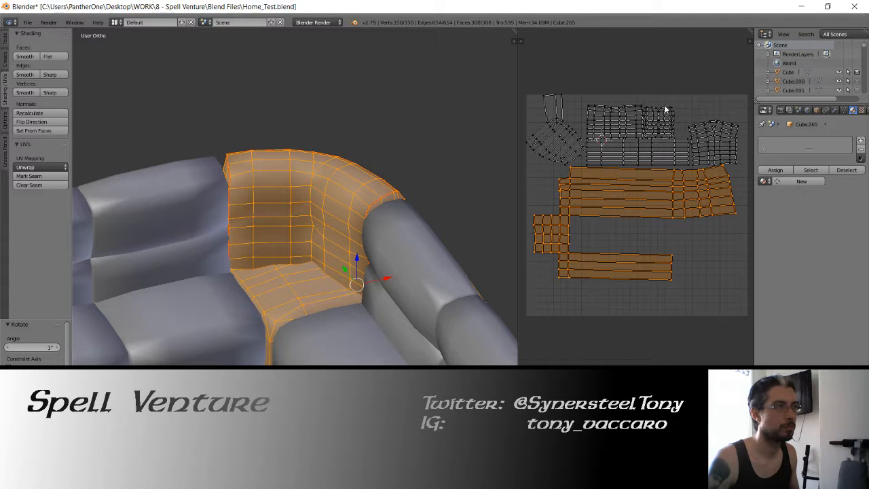
pyautogui.press('r')
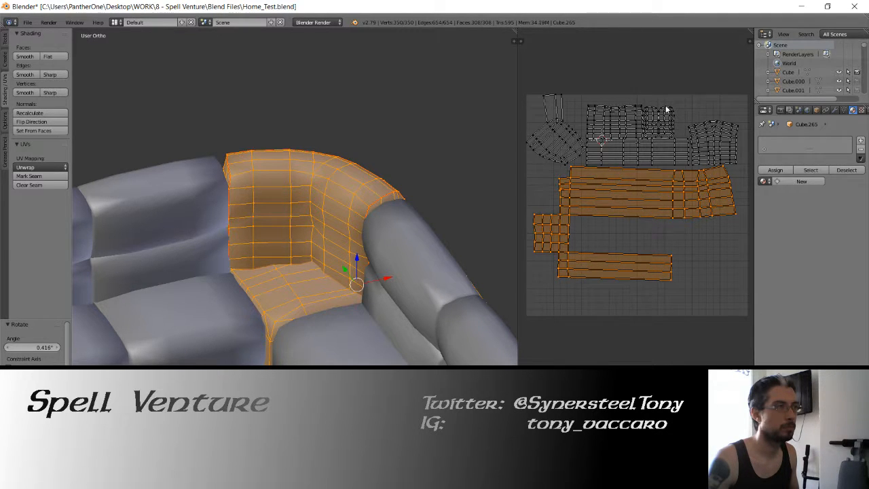
pyautogui.press('g')
pyautogui.click(666, 88)
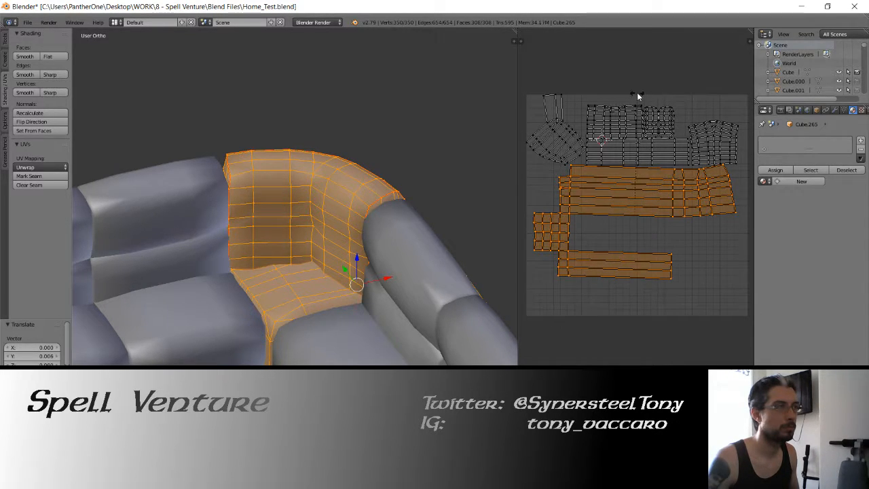
# Select all UV islands and move them about 0.012 in X and -0.082 in Y to centre the layout.
pyautogui.press('a')
pyautogui.press('a')
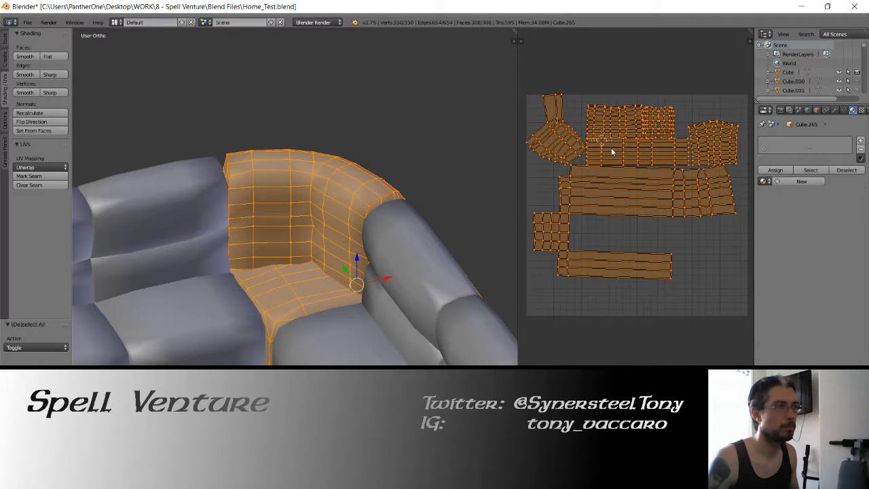
pyautogui.moveTo(612, 152); pyautogui.dragTo(608, 158, button='middle')
pyautogui.press('g')
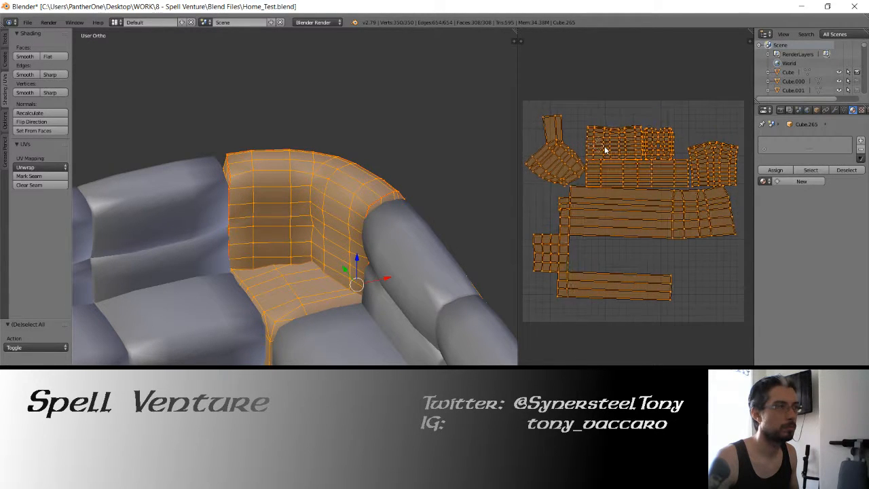
pyautogui.click(603, 148)
# Rotate the small bent island clockwise and move it about 0.039 along X, towards the neighbouring islands.
pyautogui.rightClick(553, 141)
pyautogui.press('r')
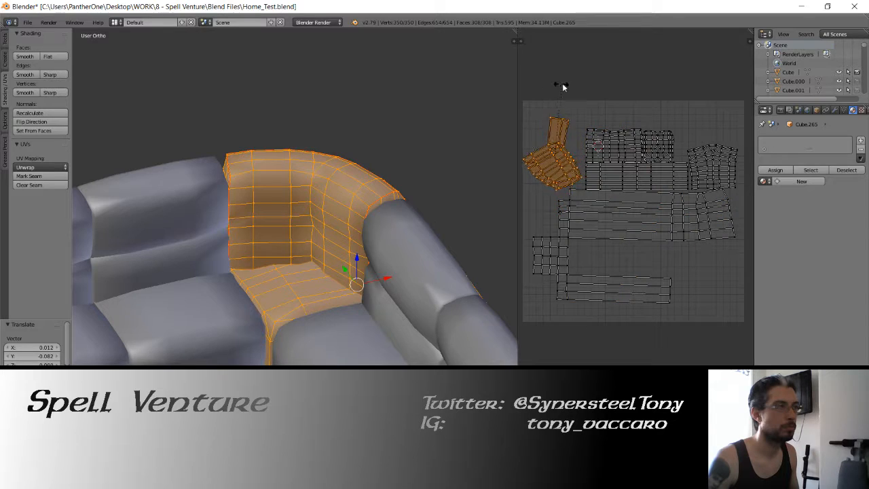
pyautogui.click(572, 84)
pyautogui.press('g')
pyautogui.press('x')
pyautogui.click(580, 84)
# Refine the bent island's rotation and nudge it about 0.004 in Y and 0.004 in X.
pyautogui.press('r')
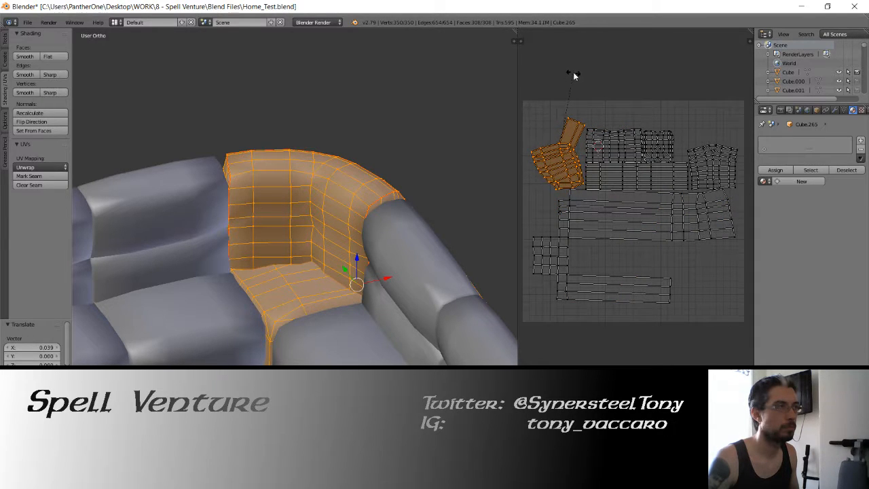
pyautogui.click(573, 72)
pyautogui.press('g')
pyautogui.click(574, 70)
pyautogui.press('r')
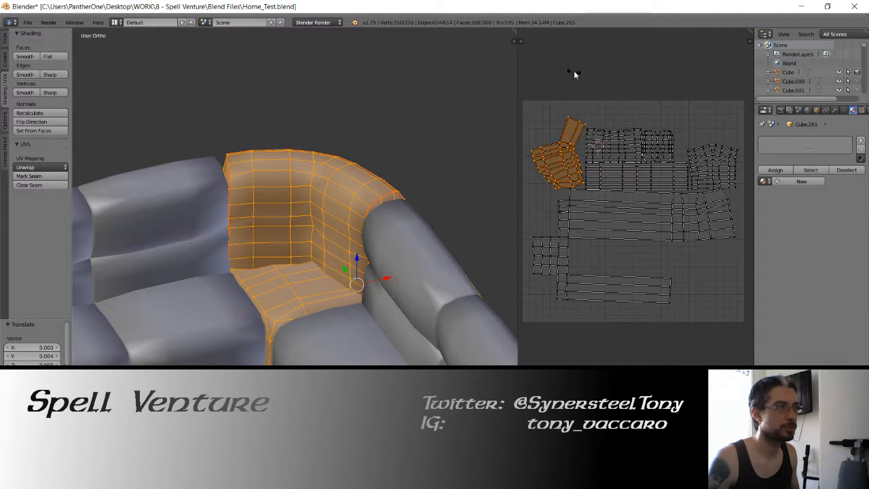
pyautogui.press('g')
pyautogui.click(585, 71)
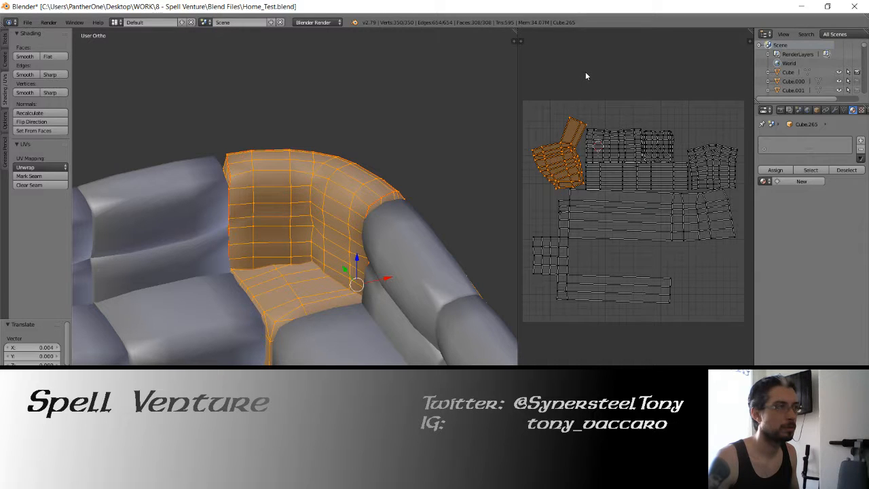
# Select all UV islands and scale them up by 1.065 to fill more of the UV tile.
pyautogui.press('a')
pyautogui.press('a')
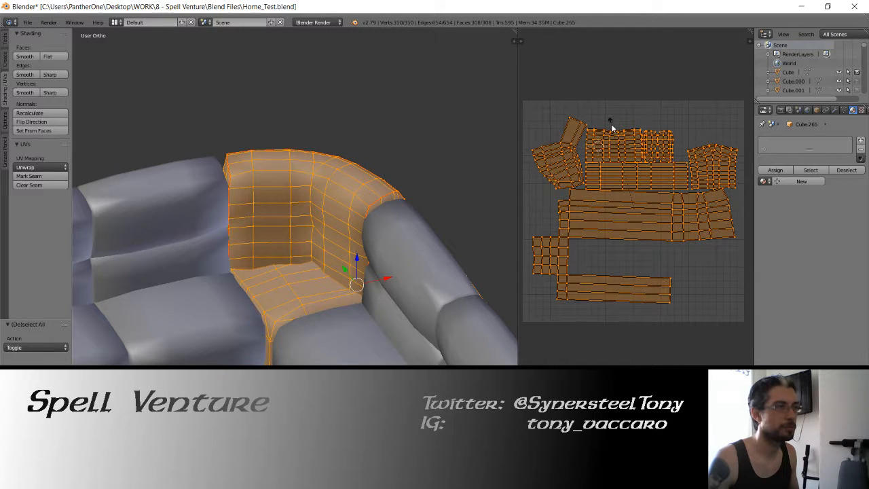
pyautogui.press('s')
pyautogui.click(593, 69)
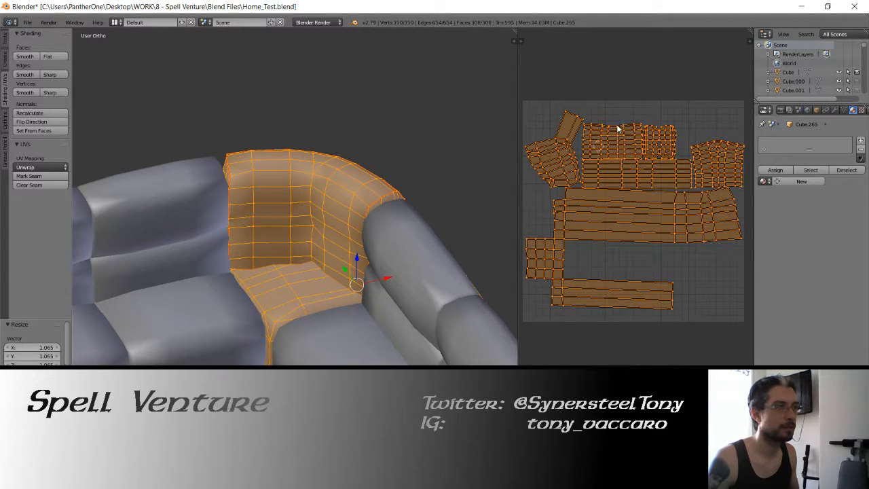
# Nudge all of the corner piece's UV islands -0.004 in X and leave its edit mode.
pyautogui.press('g')
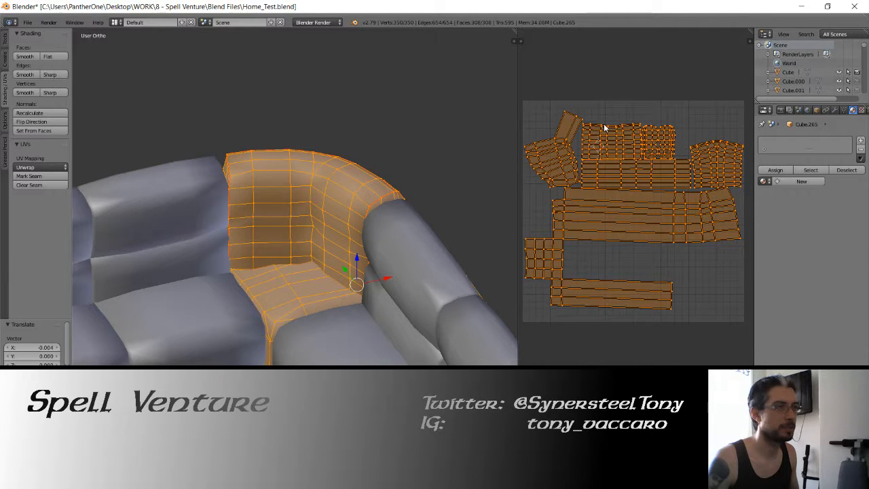
pyautogui.press('Tab')
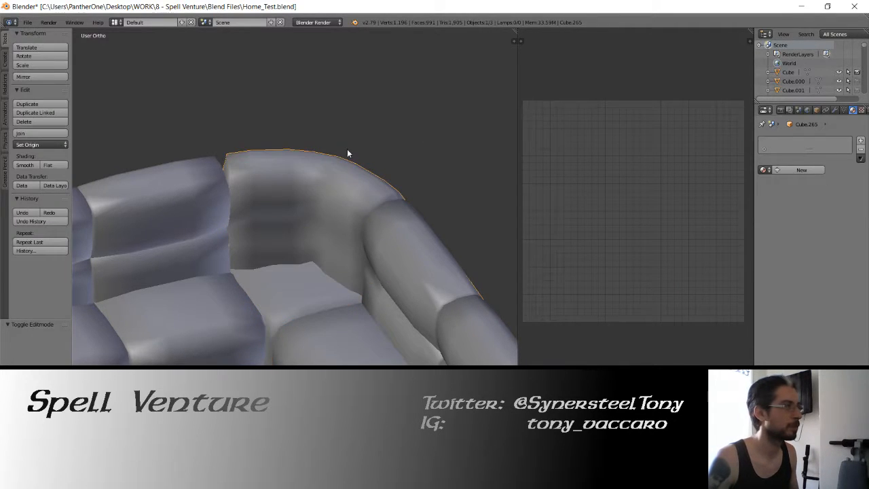
# Open the straight two-seat couch section for mesh editing and select most of its outer seat's vertices in front-view wireframe.
pyautogui.moveTo(347, 153)
pyautogui.mouseDown(button='middle')
pyautogui.moveTo(281, 148)
pyautogui.moveTo(380, 148)
pyautogui.moveTo(293, 159)
pyautogui.moveTo(297, 214)
pyautogui.moveTo(246, 234)
pyautogui.moveTo(334, 226)
pyautogui.mouseUp(button='middle')
pyautogui.scroll(-4, 297, 215)
pyautogui.rightClick(240, 242)
pyautogui.press('Tab')
pyautogui.press('KP_1')
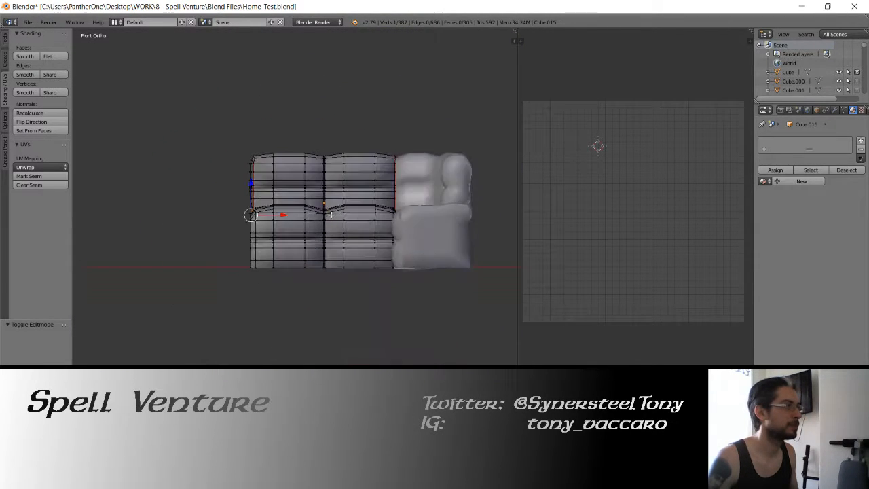
pyautogui.press('z')
pyautogui.scroll(4, 383, 204)
pyautogui.press('c')
pyautogui.moveTo(208, 97); pyautogui.dragTo(200, 343)
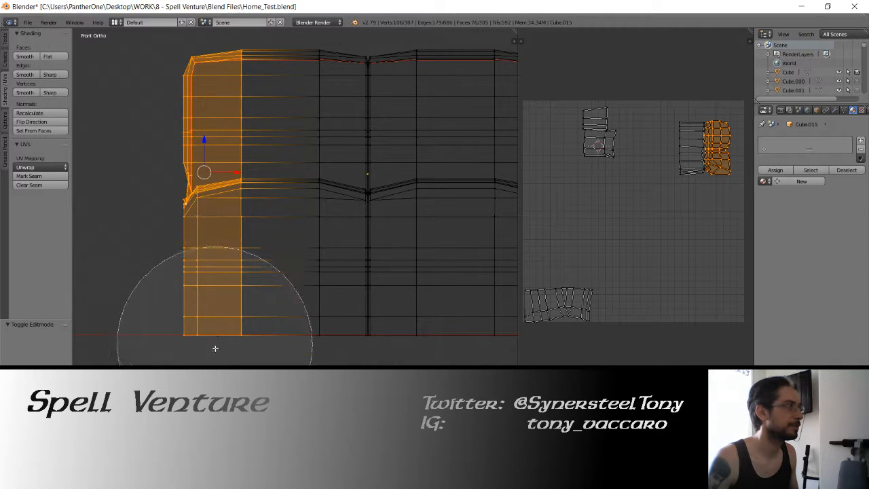
pyautogui.moveTo(236, 83); pyautogui.dragTo(258, 297)
pyautogui.press('Escape')
# Extend the selection over the outer seat's remaining vertex column up to the crease between the two seats.
pyautogui.keyDown('shift'); pyautogui.moveTo(328, 288); pyautogui.dragTo(301, 278, button='middle'); pyautogui.keyUp('shift')
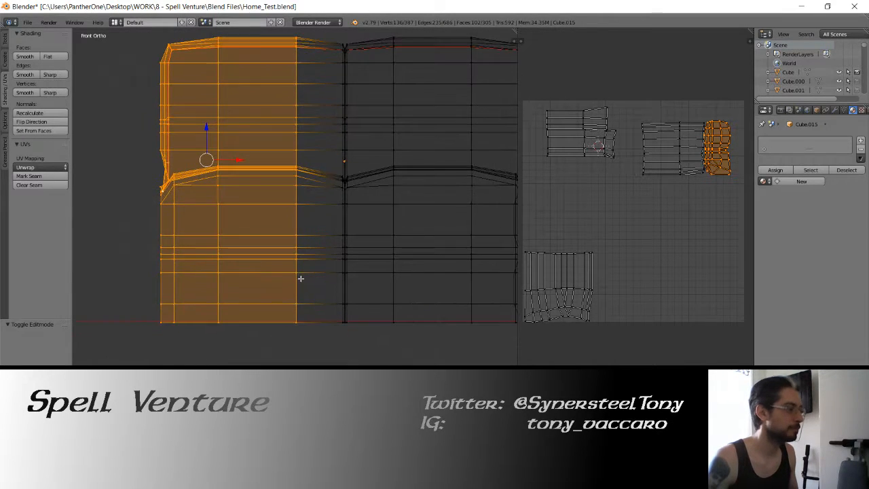
pyautogui.press('b')
pyautogui.moveTo(304, 36); pyautogui.dragTo(343, 370)
# Add the crease vertices between the two seats along the lower front of the couch to the selection.
pyautogui.scroll(4, 307, 277)
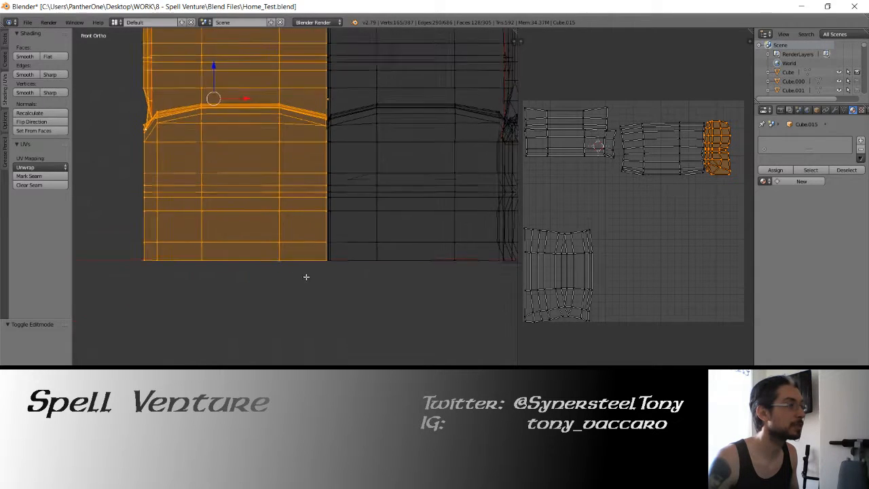
pyautogui.moveTo(309, 281)
pyautogui.mouseDown(button='middle')
pyautogui.moveTo(281, 334)
pyautogui.moveTo(312, 299)
pyautogui.moveTo(326, 262)
pyautogui.moveTo(318, 279)
pyautogui.mouseUp(button='middle')
pyautogui.keyDown('shift'); pyautogui.click(322, 363); pyautogui.keyUp('shift')
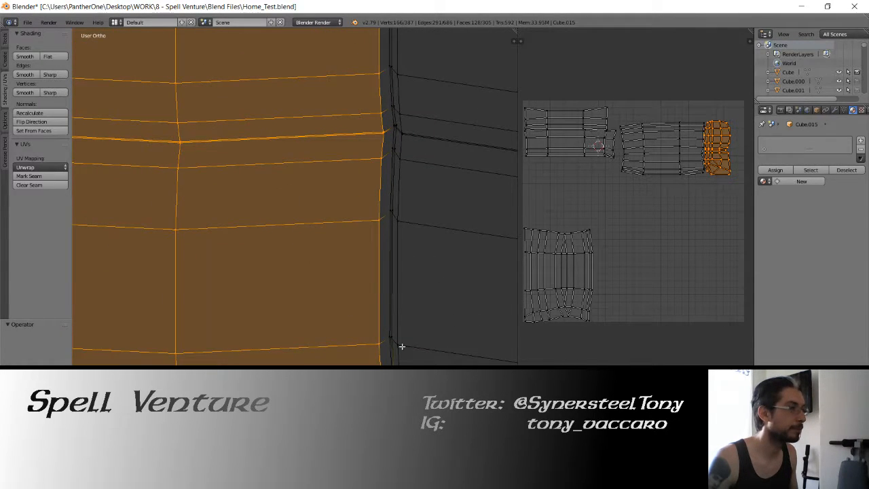
pyautogui.keyDown('ctrl'); pyautogui.click(395, 214); pyautogui.keyUp('ctrl')
pyautogui.moveTo(394, 210); pyautogui.dragTo(367, 253, button='middle')
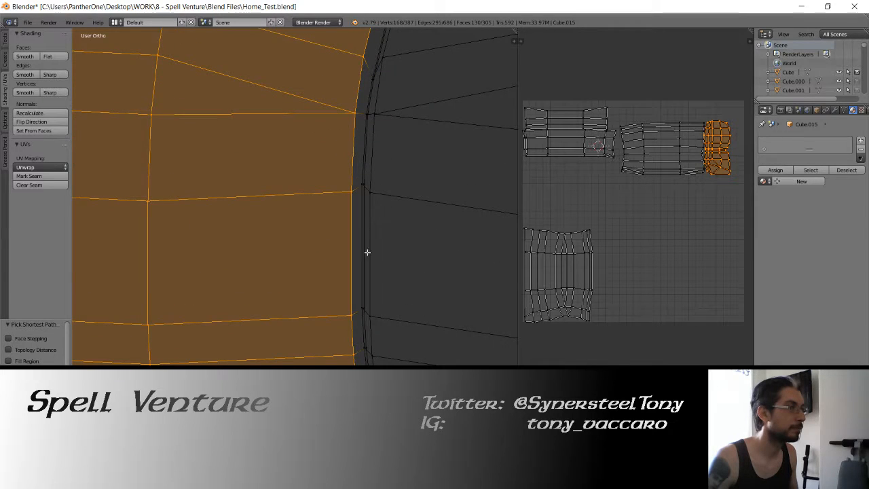
pyautogui.keyDown('ctrl'); pyautogui.click(365, 182); pyautogui.keyUp('ctrl')
pyautogui.hotkey('ctrl', 'z')
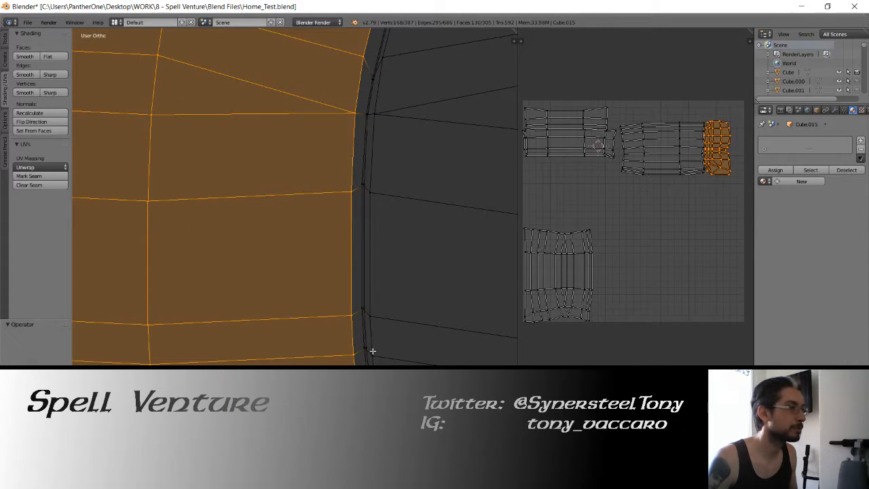
pyautogui.keyDown('ctrl'); pyautogui.rightClick(364, 183); pyautogui.keyUp('ctrl')
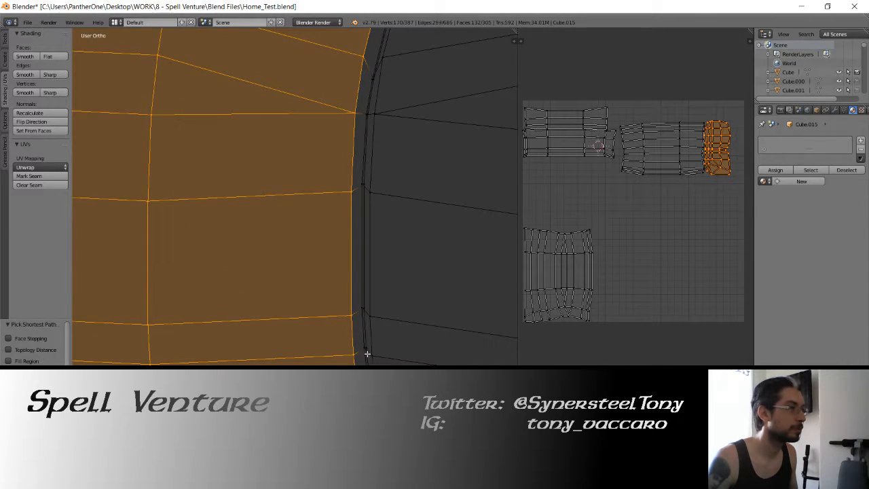
# Continue adding crease vertices up the front face below the seat cushion, undoing the stray pick on the neighbouring seat.
pyautogui.press('c')
pyautogui.scroll(16, 375, 364)
pyautogui.click(374, 364)
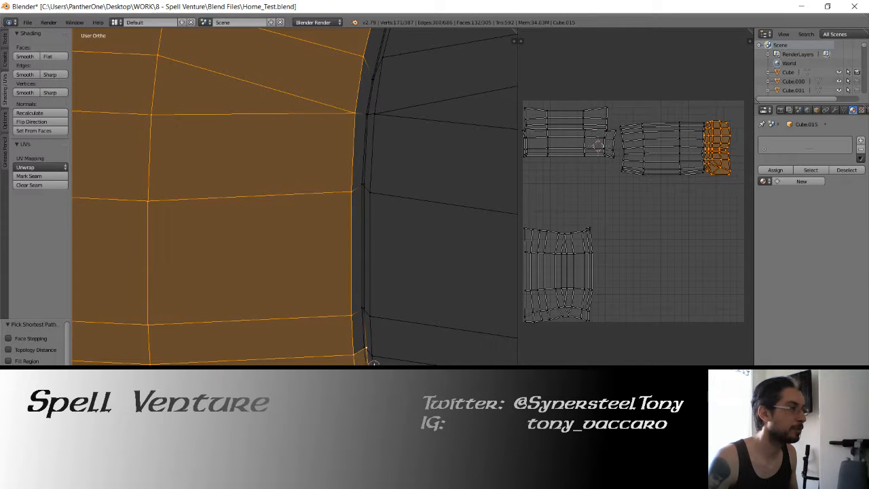
pyautogui.keyDown('ctrl'); pyautogui.click(366, 306); pyautogui.keyUp('ctrl')
pyautogui.keyDown('shift'); pyautogui.rightClick(373, 115); pyautogui.keyUp('shift')
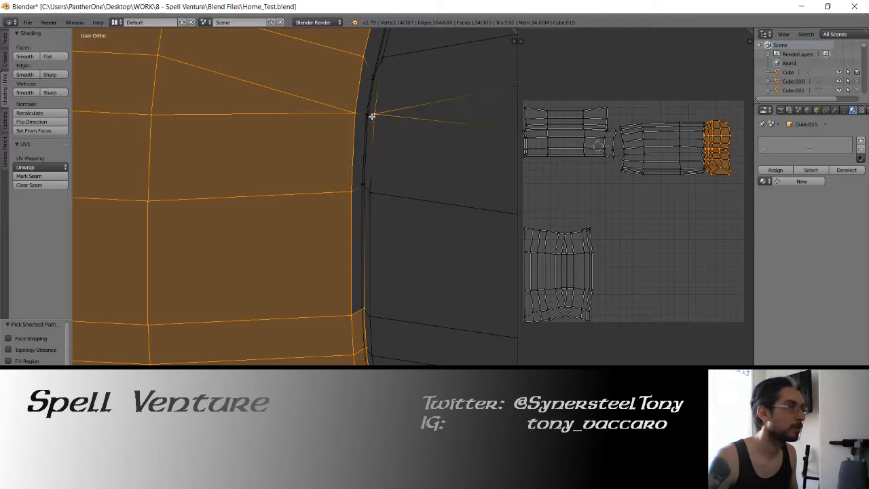
pyautogui.hotkey('ctrl', 'z')
pyautogui.keyDown('ctrl'); pyautogui.click(368, 180); pyautogui.keyUp('ctrl')
# Add the crease vertices over the curved seat cushion back to where it meets the backrest.
pyautogui.scroll(-2, 395, 225)
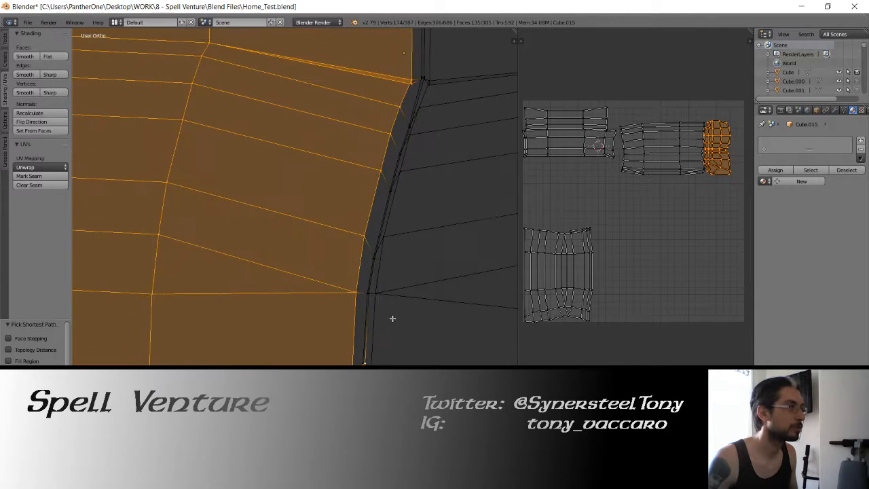
pyautogui.keyDown('ctrl'); pyautogui.click(369, 296); pyautogui.keyUp('ctrl')
pyautogui.keyDown('ctrl'); pyautogui.click(374, 262); pyautogui.keyUp('ctrl')
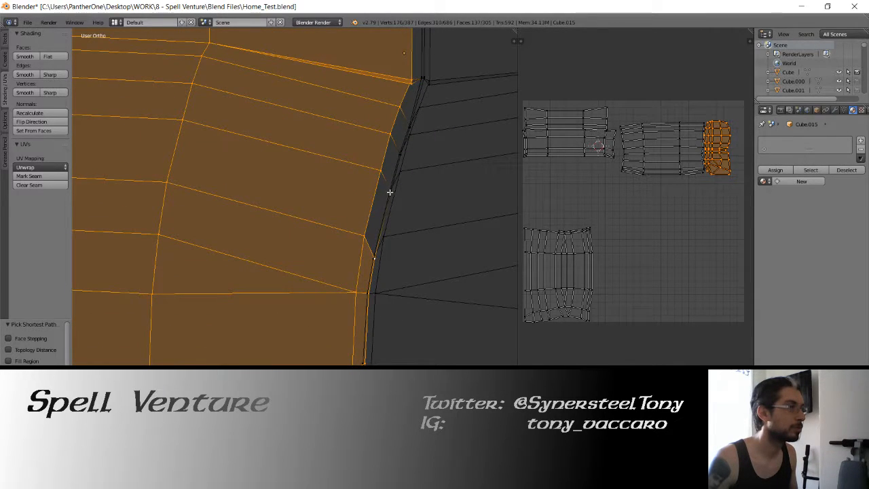
pyautogui.keyDown('ctrl'); pyautogui.click(398, 170); pyautogui.keyUp('ctrl')
pyautogui.keyDown('shift'); pyautogui.moveTo(409, 169); pyautogui.dragTo(400, 281, button='middle'); pyautogui.keyUp('shift')
pyautogui.keyDown('ctrl'); pyautogui.click(388, 267); pyautogui.keyUp('ctrl')
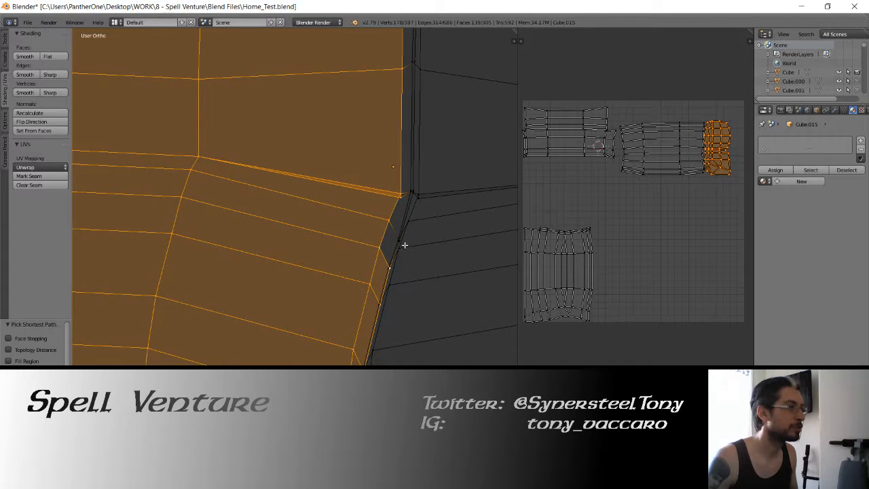
pyautogui.keyDown('ctrl'); pyautogui.click(399, 243); pyautogui.keyUp('ctrl')
pyautogui.keyDown('shift'); pyautogui.moveTo(439, 210); pyautogui.dragTo(423, 275, button='middle'); pyautogui.keyUp('shift')
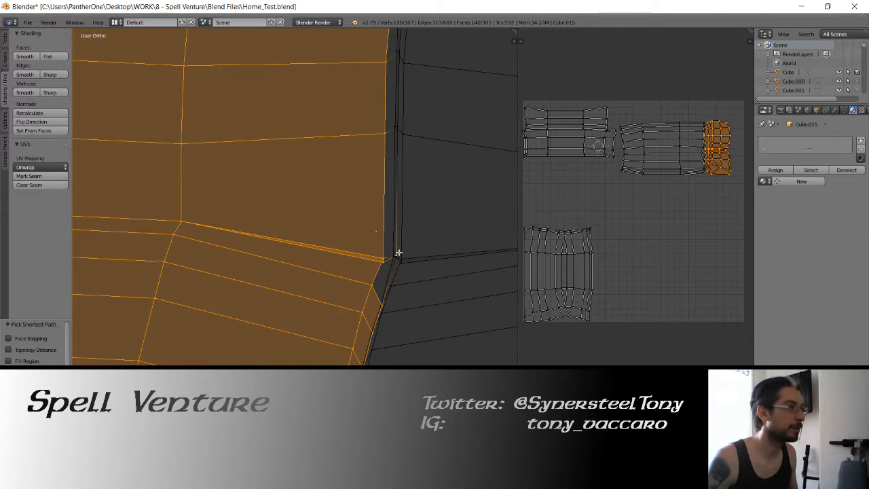
pyautogui.keyDown('ctrl'); pyautogui.click(399, 256); pyautogui.keyUp('ctrl')
# Add the crease vertices along the lower backrest cushion and the fold above it to the selection.
pyautogui.keyDown('shift'); pyautogui.moveTo(423, 203); pyautogui.dragTo(412, 333, button='middle'); pyautogui.keyUp('shift')
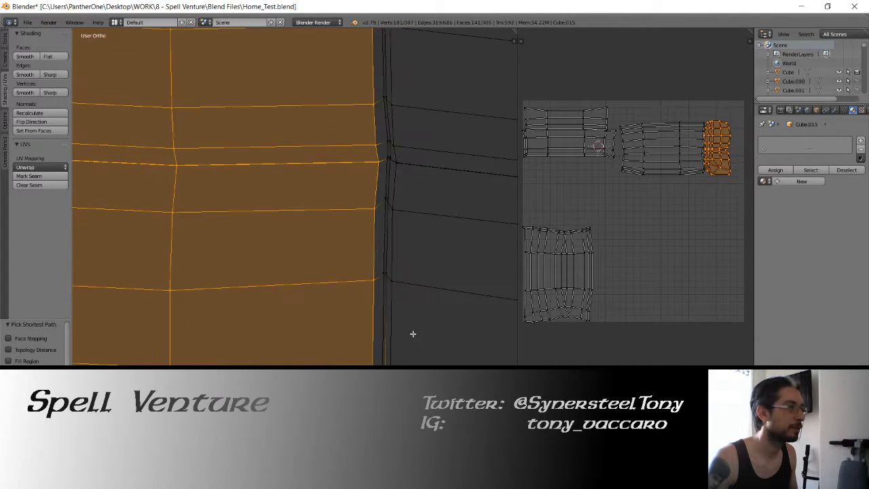
pyautogui.keyDown('ctrl'); pyautogui.click(387, 273); pyautogui.keyUp('ctrl')
pyautogui.keyDown('ctrl'); pyautogui.click(395, 197); pyautogui.keyUp('ctrl')
pyautogui.keyDown('shift'); pyautogui.moveTo(397, 180); pyautogui.dragTo(401, 274, button='middle'); pyautogui.keyUp('shift')
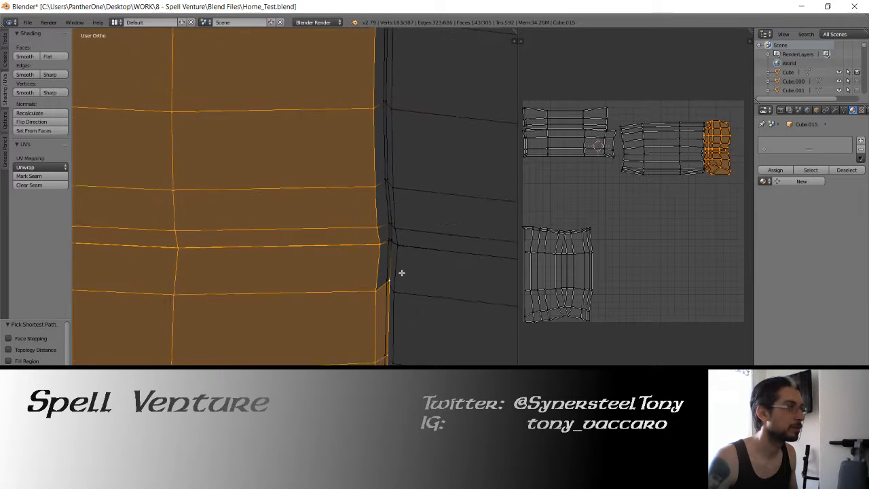
pyautogui.keyDown('ctrl'); pyautogui.click(393, 237); pyautogui.keyUp('ctrl')
pyautogui.keyDown('ctrl'); pyautogui.click(390, 207); pyautogui.keyUp('ctrl')
pyautogui.keyDown('ctrl'); pyautogui.click(387, 190); pyautogui.keyUp('ctrl')
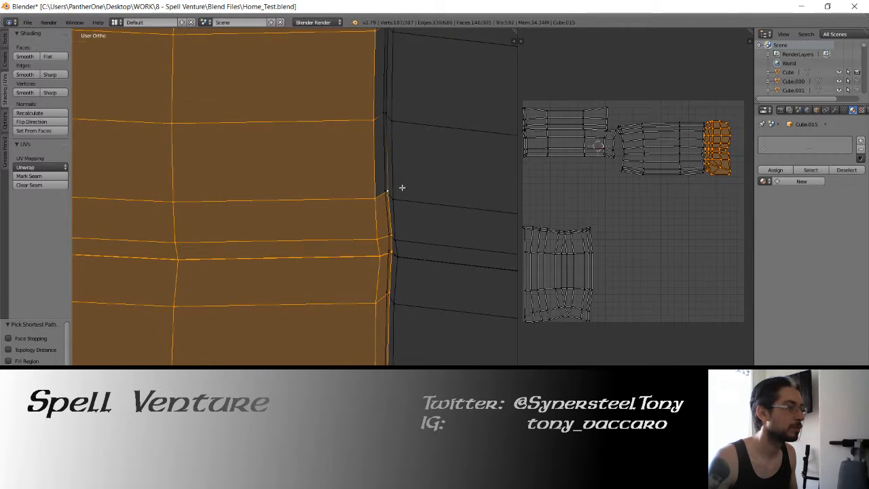
# Add the crease vertices up the upper backrest cushion to its top edge, completing the outer seat's selection.
pyautogui.keyDown('shift'); pyautogui.moveTo(401, 189); pyautogui.dragTo(402, 348, button='middle'); pyautogui.keyUp('shift')
pyautogui.keyDown('ctrl'); pyautogui.click(391, 287); pyautogui.keyUp('ctrl')
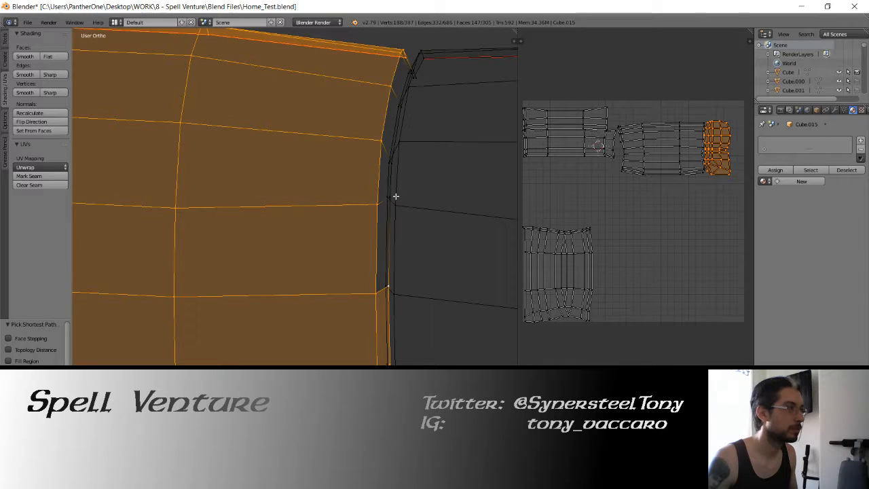
pyautogui.keyDown('ctrl'); pyautogui.click(398, 163); pyautogui.keyUp('ctrl')
pyautogui.keyDown('ctrl'); pyautogui.click(405, 132); pyautogui.keyUp('ctrl')
pyautogui.keyDown('ctrl'); pyautogui.click(411, 90); pyautogui.keyUp('ctrl')
pyautogui.keyDown('shift'); pyautogui.moveTo(438, 88); pyautogui.dragTo(401, 244, button='middle'); pyautogui.keyUp('shift')
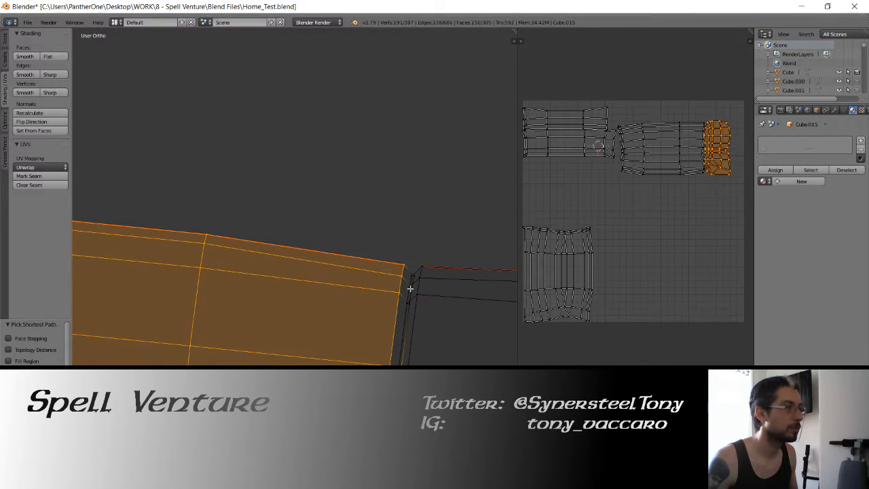
pyautogui.keyDown('ctrl'); pyautogui.click(417, 279); pyautogui.keyUp('ctrl')
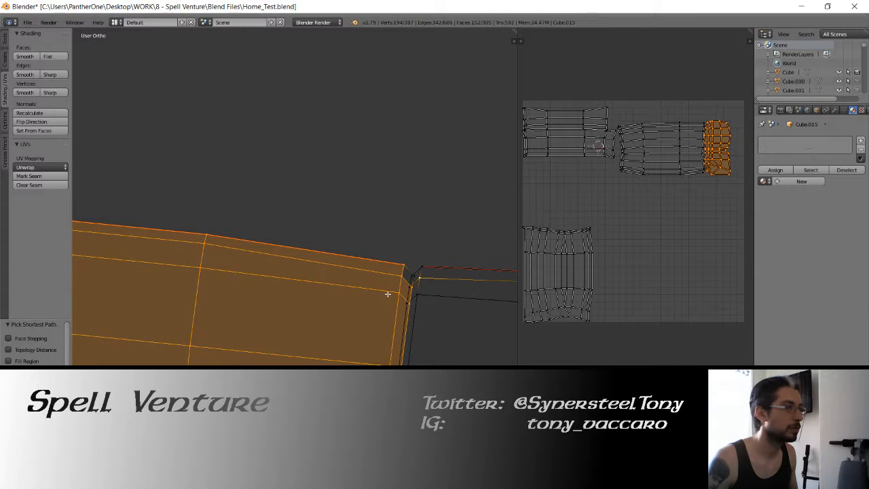
pyautogui.keyDown('ctrl'); pyautogui.click(419, 276); pyautogui.keyUp('ctrl')
pyautogui.scroll(-5, 400, 288)
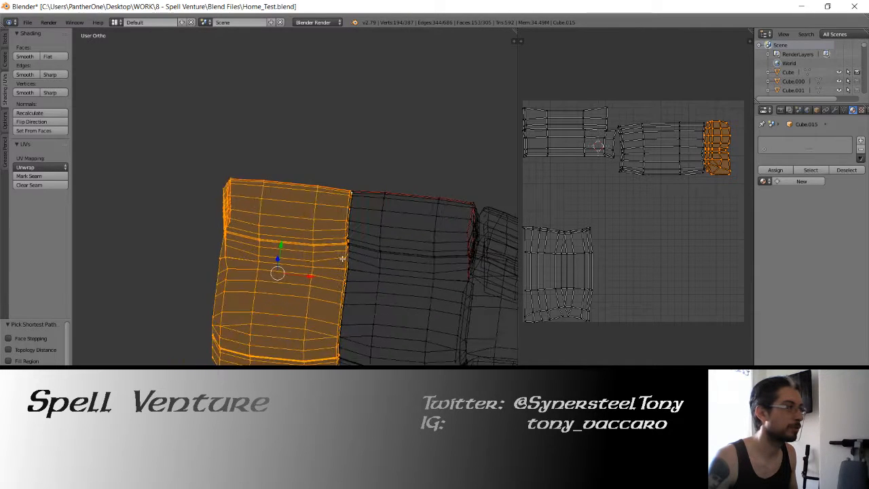
# Duplicate the selected outer seat, move the copy -2.4 along X, and return to solid shading.
pyautogui.moveTo(285, 271); pyautogui.dragTo(290, 261, button='middle')
pyautogui.press('KP_1')
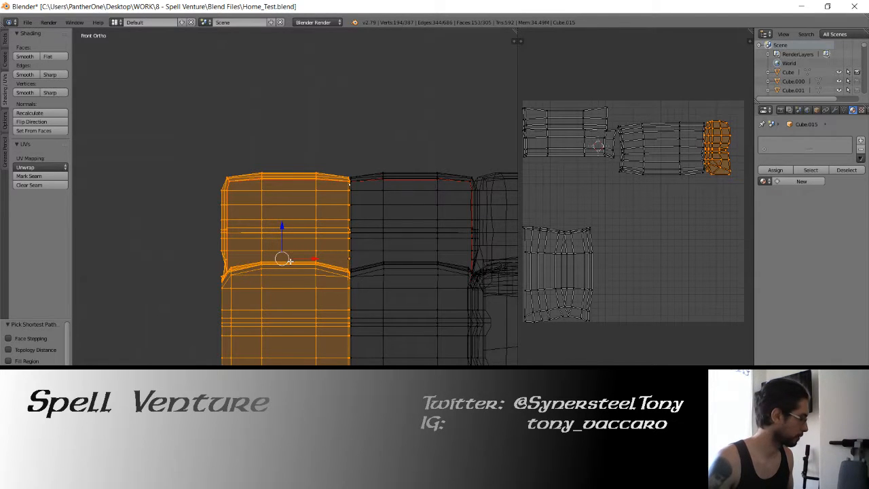
pyautogui.moveTo(315, 260); pyautogui.dragTo(209, 253)
pyautogui.moveTo(209, 254)
pyautogui.keyDown('shift'); pyautogui.mouseDown(button='middle')
pyautogui.moveTo(342, 225)
pyautogui.moveTo(361, 231)
pyautogui.moveTo(311, 219)
pyautogui.moveTo(303, 221)
pyautogui.moveTo(330, 226)
pyautogui.moveTo(310, 237)
pyautogui.mouseUp(button='middle'); pyautogui.keyUp('shift')
pyautogui.press('z')
pyautogui.scroll(3, 304, 220)
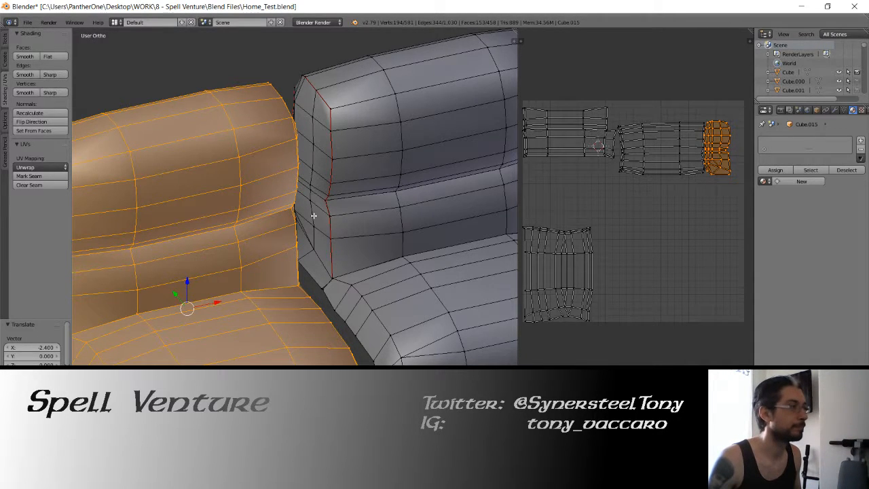
# Move the duplicated seat a further -0.58 along X, away from the original section.
pyautogui.moveTo(314, 215); pyautogui.dragTo(297, 233, button='middle')
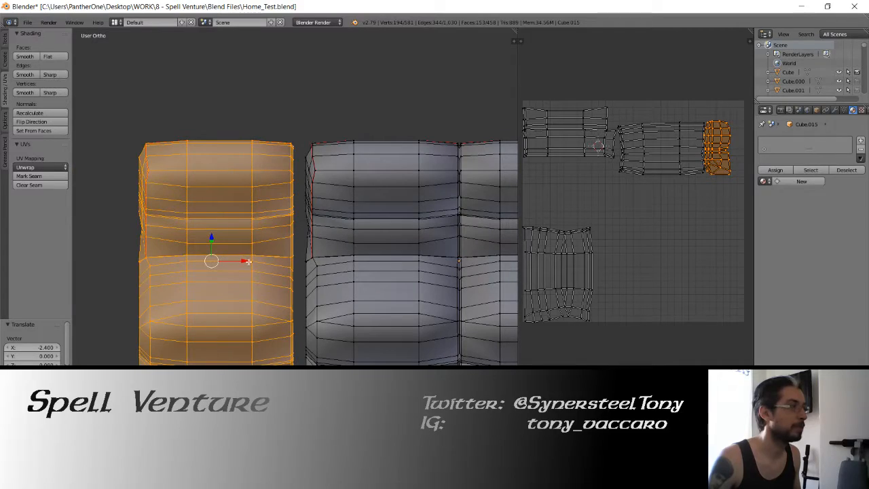
pyautogui.moveTo(249, 262); pyautogui.dragTo(208, 261)
pyautogui.moveTo(208, 261); pyautogui.dragTo(300, 233, button='middle')
pyautogui.scroll(4, 286, 233)
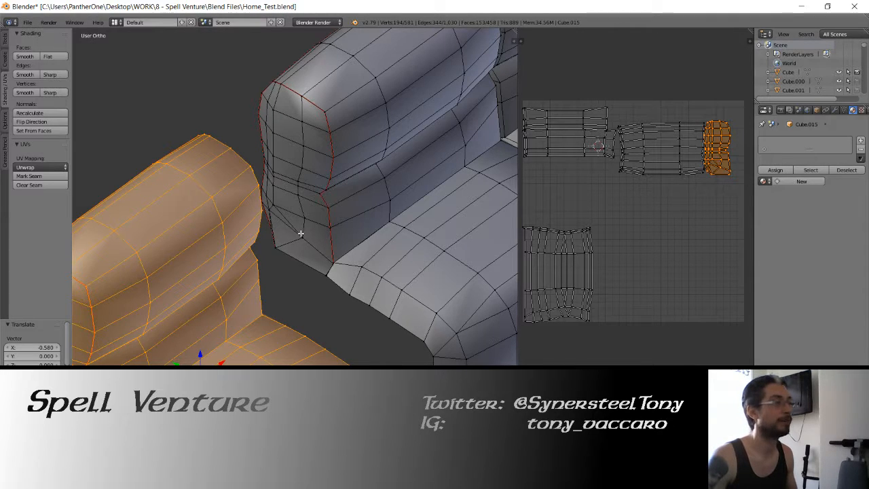
# Inspect the gap between the two seat pieces and select the bottom edge of the original section's backrest end panel.
pyautogui.moveTo(318, 234); pyautogui.dragTo(330, 235, button='middle')
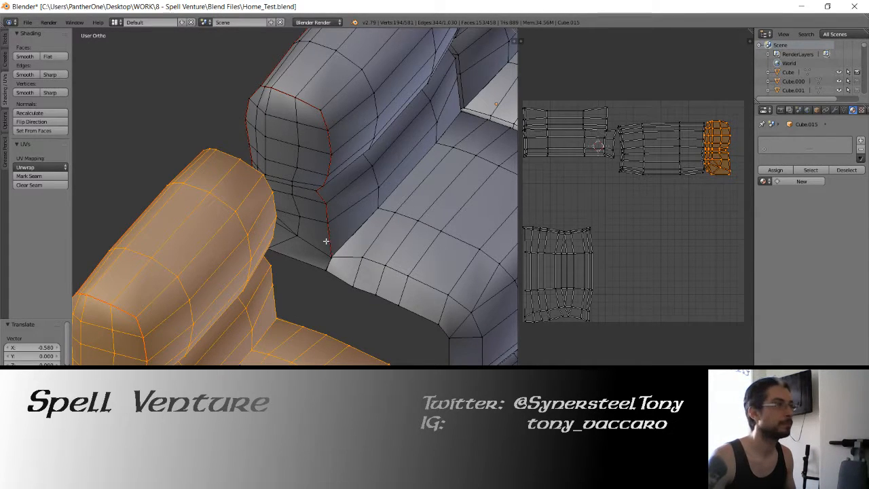
pyautogui.moveTo(328, 239); pyautogui.dragTo(315, 243, button='middle')
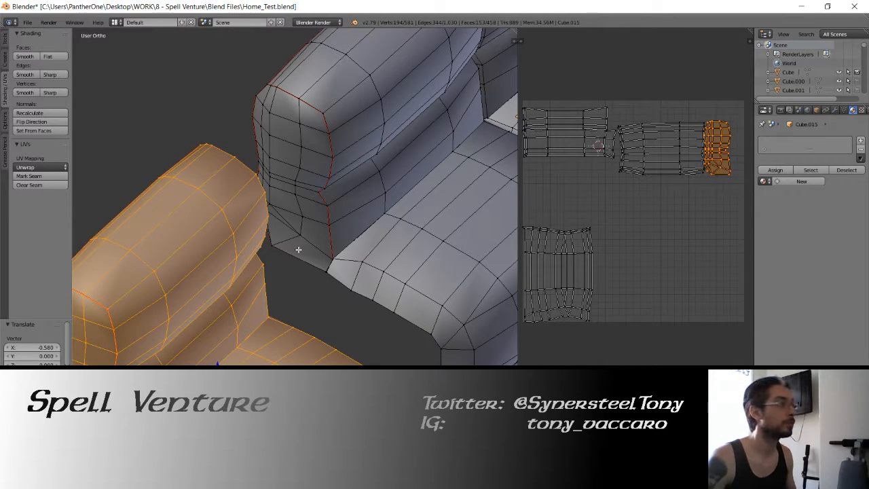
pyautogui.moveTo(302, 255)
pyautogui.mouseDown(button='middle')
pyautogui.moveTo(262, 258)
pyautogui.moveTo(292, 258)
pyautogui.mouseUp(button='middle')
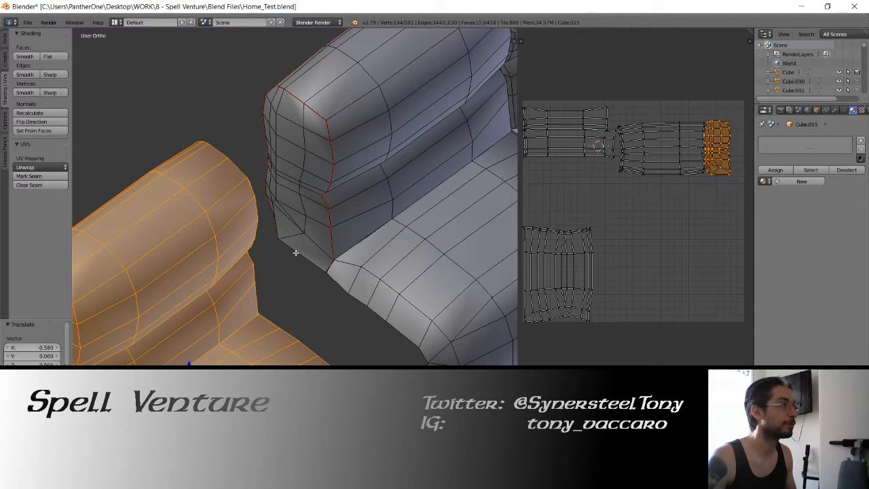
pyautogui.moveTo(325, 253); pyautogui.dragTo(318, 252, button='middle')
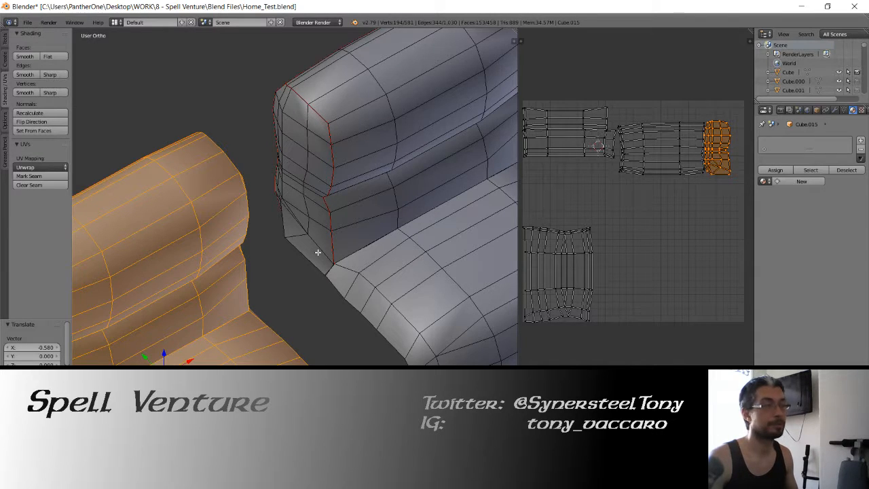
pyautogui.moveTo(301, 246); pyautogui.dragTo(289, 243, button='middle')
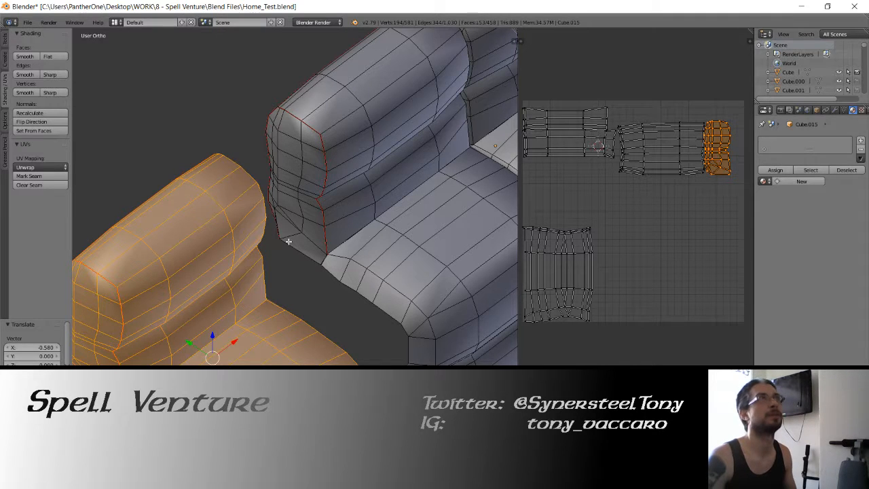
pyautogui.moveTo(296, 240)
pyautogui.mouseDown(button='middle')
pyautogui.moveTo(304, 238)
pyautogui.moveTo(294, 237)
pyautogui.moveTo(305, 252)
pyautogui.mouseUp(button='middle')
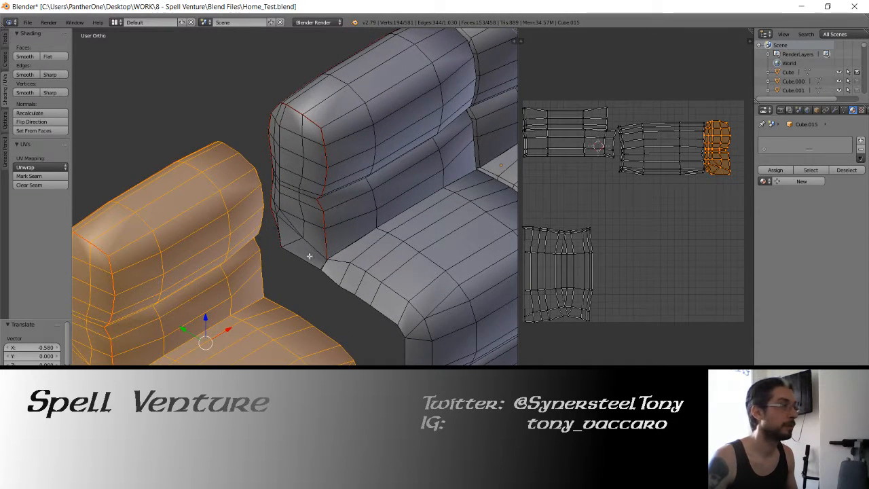
pyautogui.rightClick(303, 257)
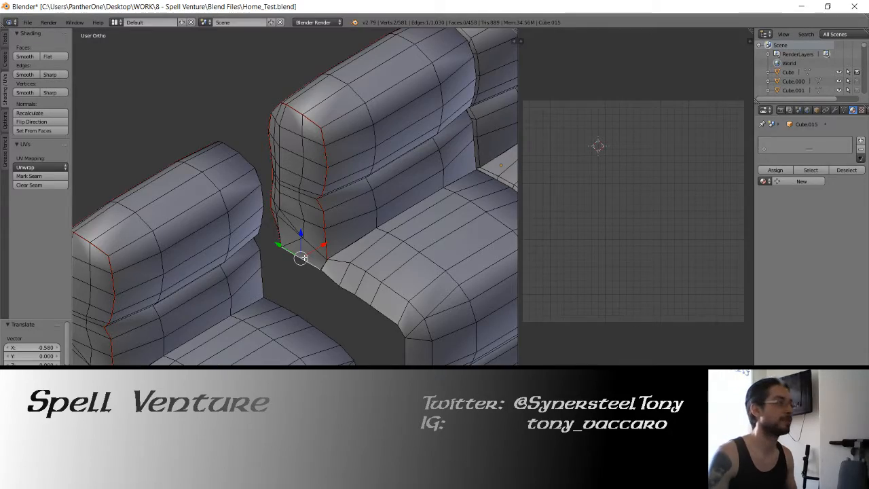
pyautogui.moveTo(303, 257); pyautogui.dragTo(250, 284, button='middle')
pyautogui.scroll(-3, 310, 251)
pyautogui.scroll(6, 312, 253)
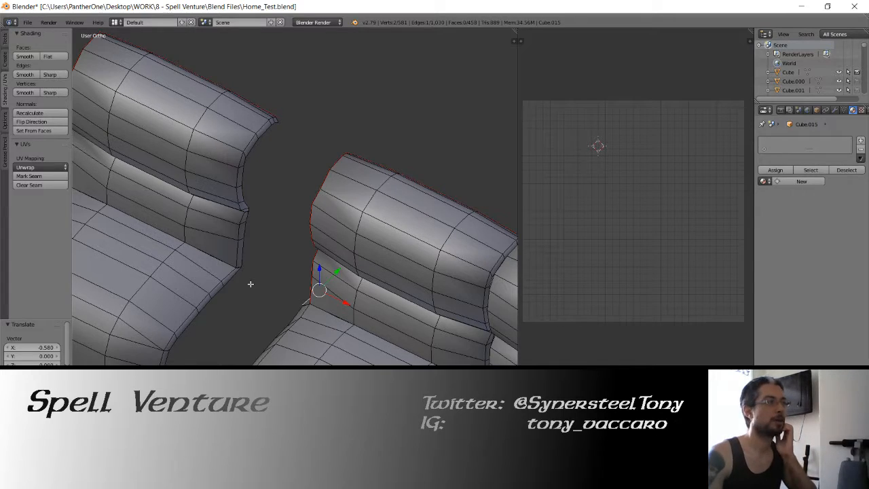
# Delete all vertices of the original section's outer end panel facing the duplicated seat, from the backrest top to the seat base.
pyautogui.moveTo(282, 290); pyautogui.dragTo(283, 240, button='middle')
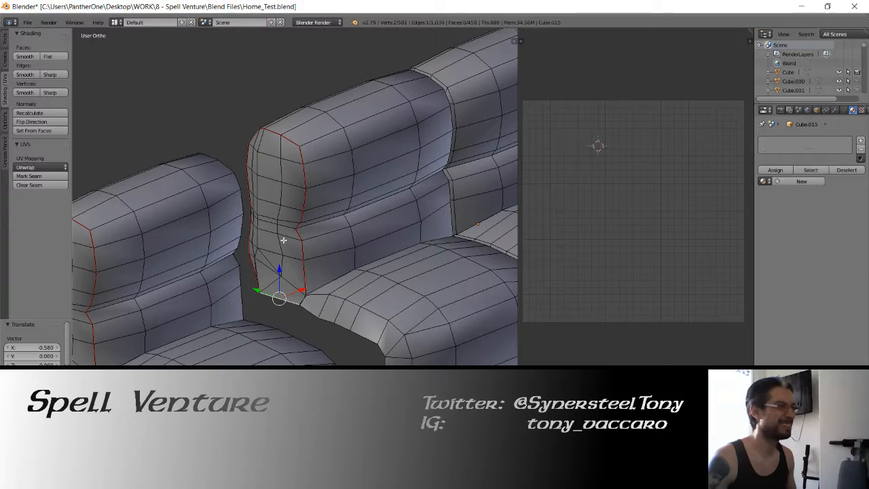
pyautogui.scroll(1, 280, 238)
pyautogui.scroll(2, 275, 239)
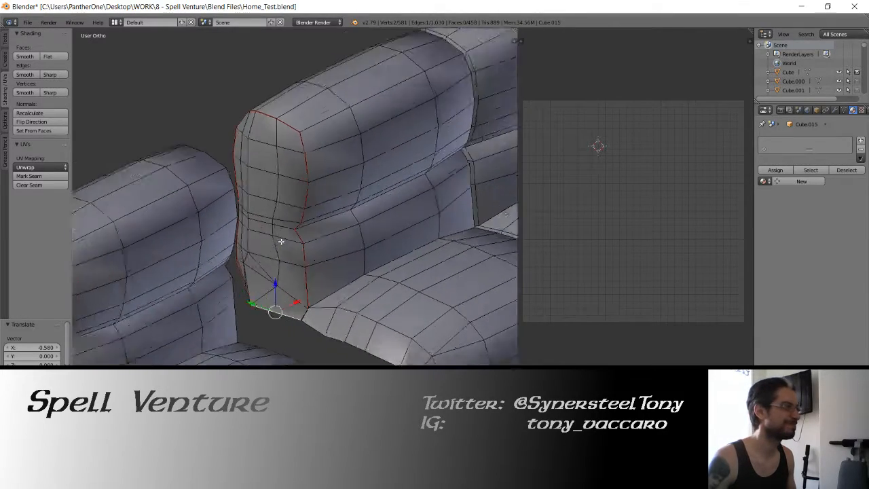
pyautogui.moveTo(270, 241); pyautogui.dragTo(316, 245, button='middle')
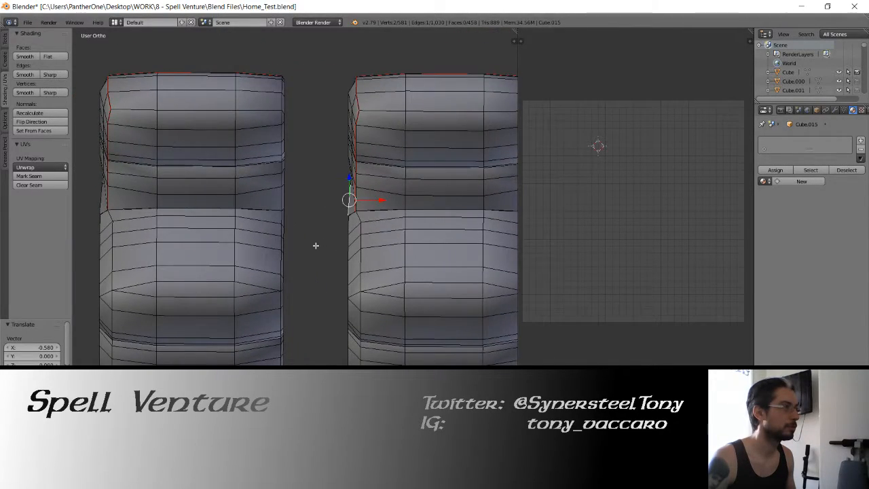
pyautogui.keyDown('shift'); pyautogui.moveTo(395, 240); pyautogui.dragTo(320, 251, button='middle'); pyautogui.keyUp('shift')
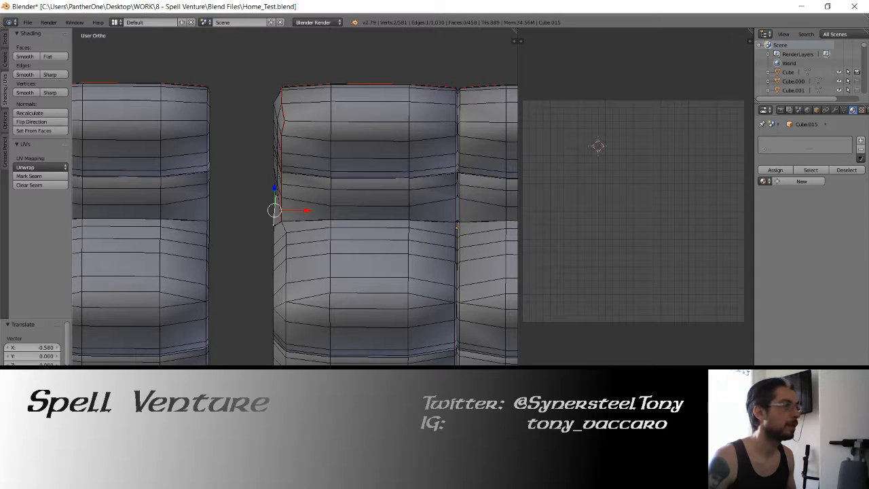
pyautogui.keyDown('shift'); pyautogui.moveTo(263, 305); pyautogui.dragTo(400, 245, button='middle'); pyautogui.keyUp('shift')
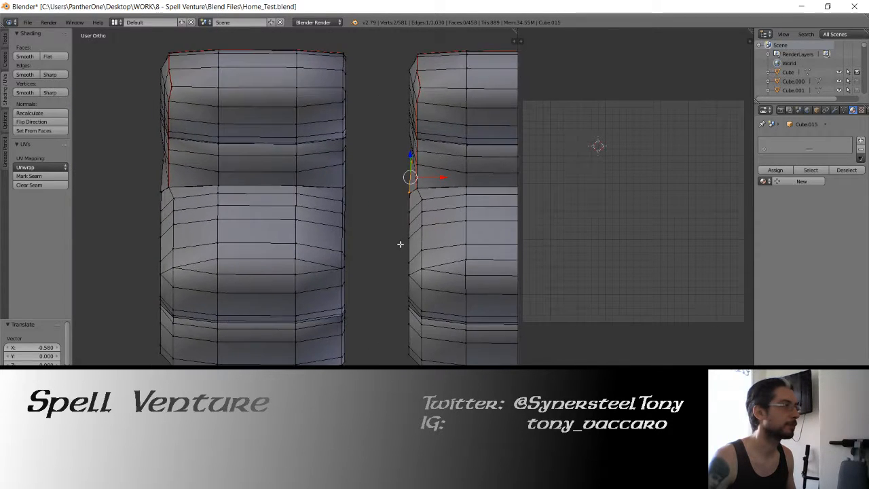
pyautogui.scroll(-2, 400, 244)
pyautogui.press('z')
pyautogui.rightClick(380, 107)
pyautogui.press('c')
pyautogui.moveTo(376, 106)
pyautogui.mouseDown()
pyautogui.moveTo(374, 150)
pyautogui.moveTo(378, 83)
pyautogui.moveTo(375, 334)
pyautogui.mouseUp()
pyautogui.press('c')
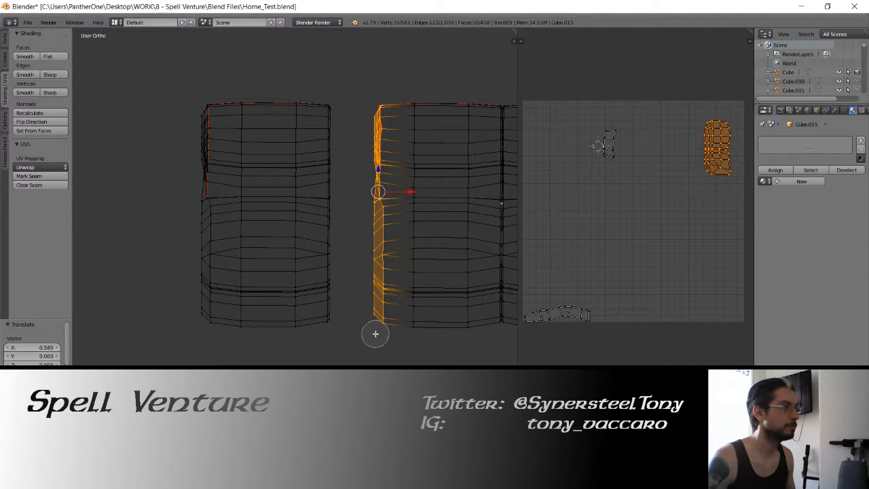
pyautogui.rightClick(375, 333)
pyautogui.press('z')
pyautogui.press('x')
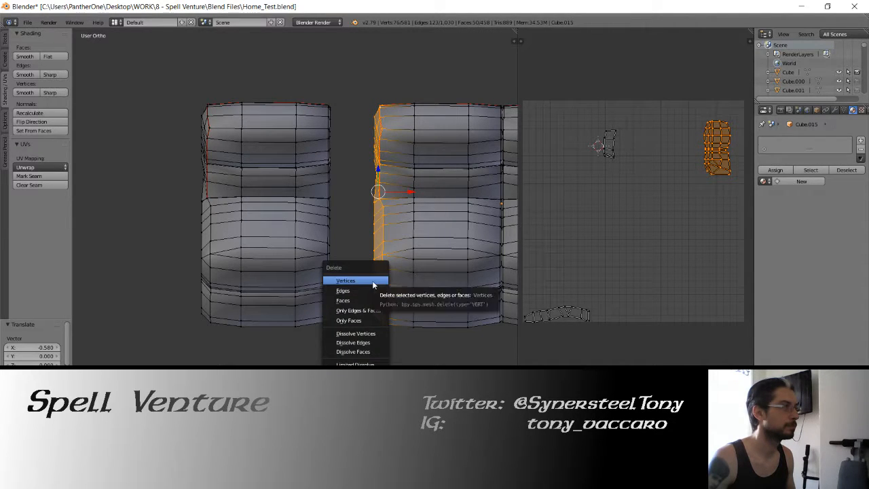
pyautogui.click(372, 280)
# Select the full-height strip of faces at the duplicated seat's end facing the gap, including hidden vertices.
pyautogui.press('c')
pyautogui.moveTo(329, 106)
pyautogui.mouseDown()
pyautogui.moveTo(328, 312)
pyautogui.moveTo(316, 351)
pyautogui.moveTo(314, 204)
pyautogui.moveTo(304, 185)
pyautogui.mouseUp()
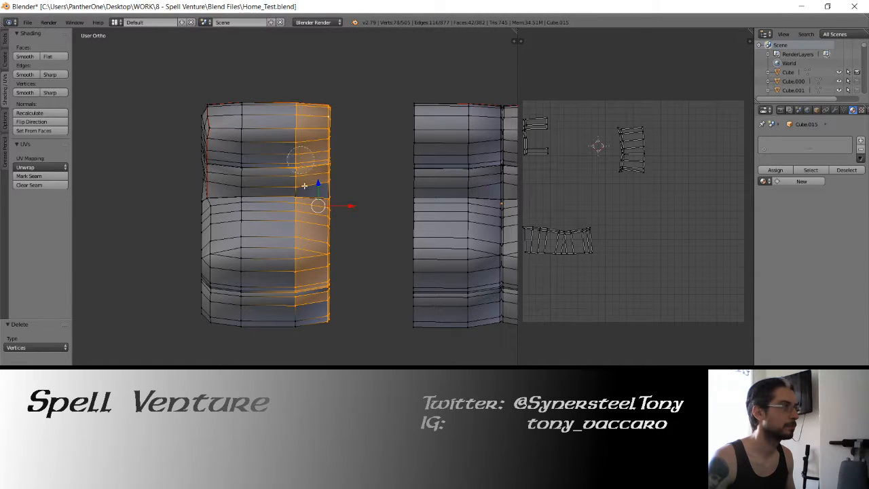
pyautogui.press('z')
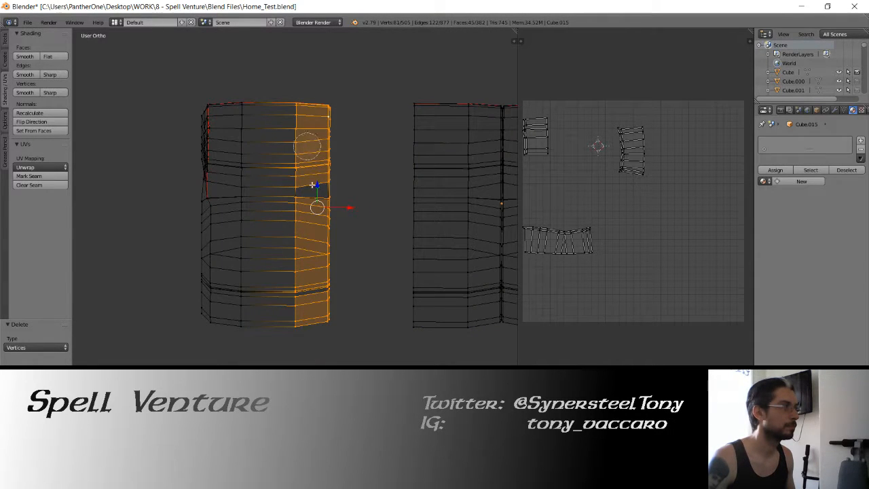
pyautogui.press('Escape')
pyautogui.press('z')
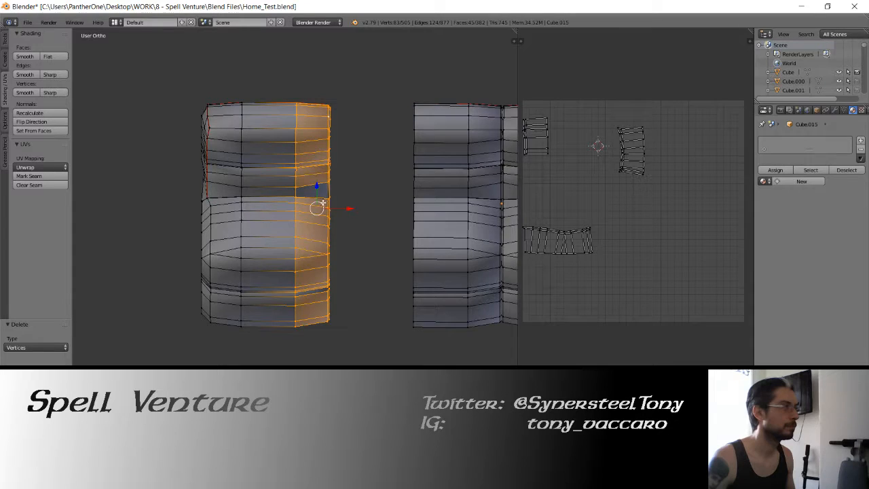
pyautogui.press('z')
pyautogui.press('c')
pyautogui.moveTo(326, 200); pyautogui.dragTo(336, 336)
pyautogui.press('Escape')
pyautogui.press('z')
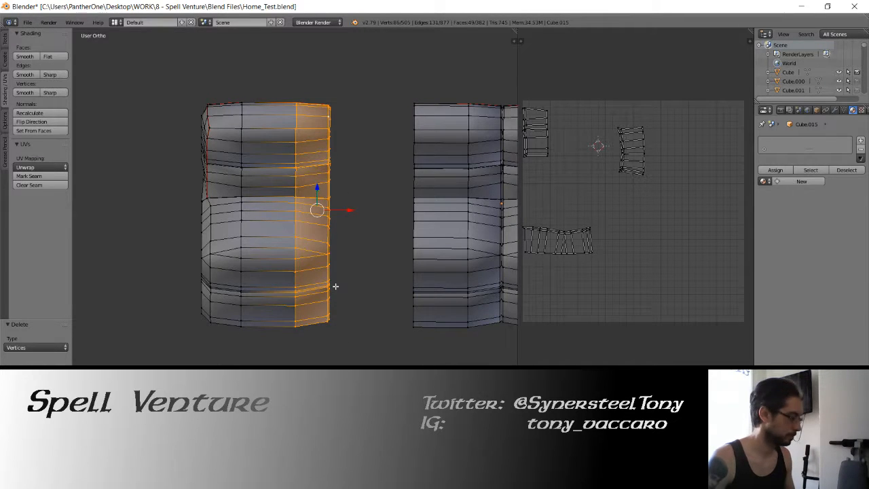
# Duplicate the selected end strip in place and mirror the copy along X.
pyautogui.hotkey('shift', 'd')
pyautogui.press('Escape')
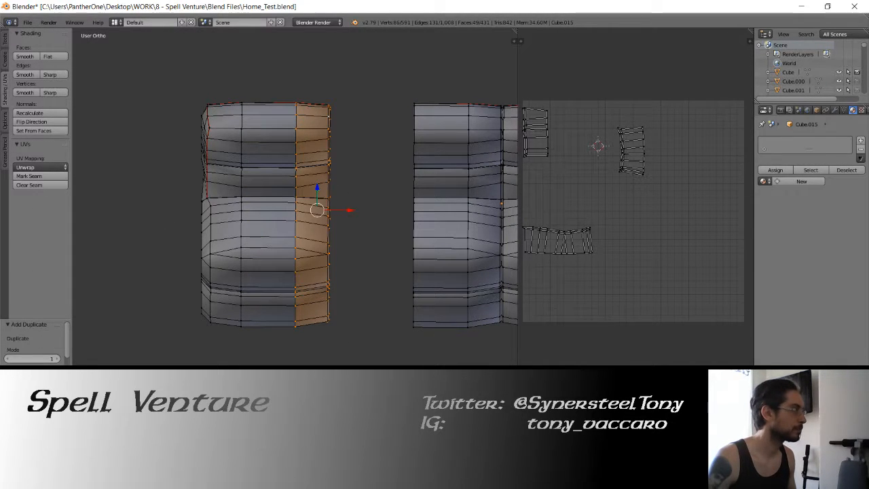
pyautogui.click(94, 424)
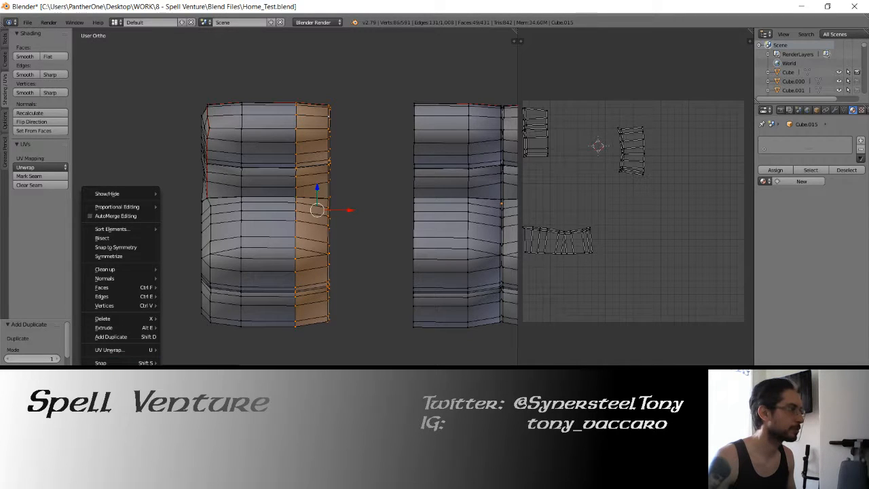
pyautogui.hotkey('ctrl', 'm')
pyautogui.press('x')
pyautogui.click(283, 246)
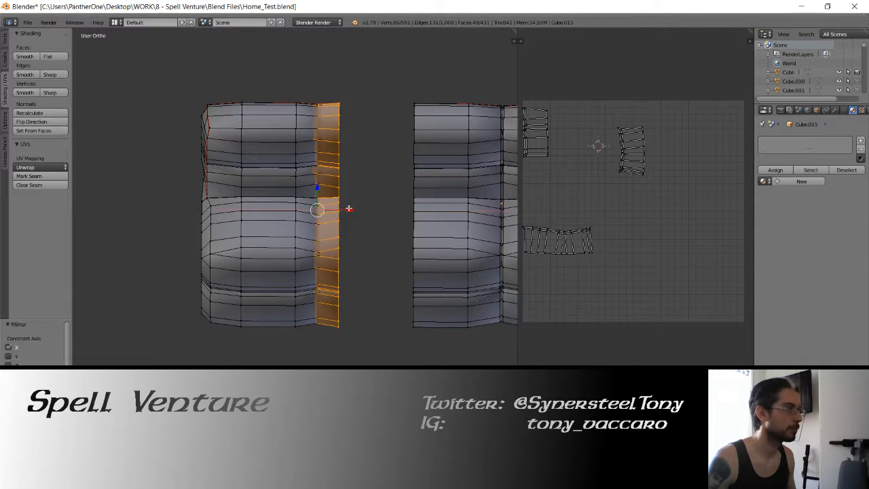
# Recalculate the mirrored strip's normals and move it 1.297 along X to the original section's open end.
pyautogui.click(27, 114)
pyautogui.press('g')
pyautogui.press('x')
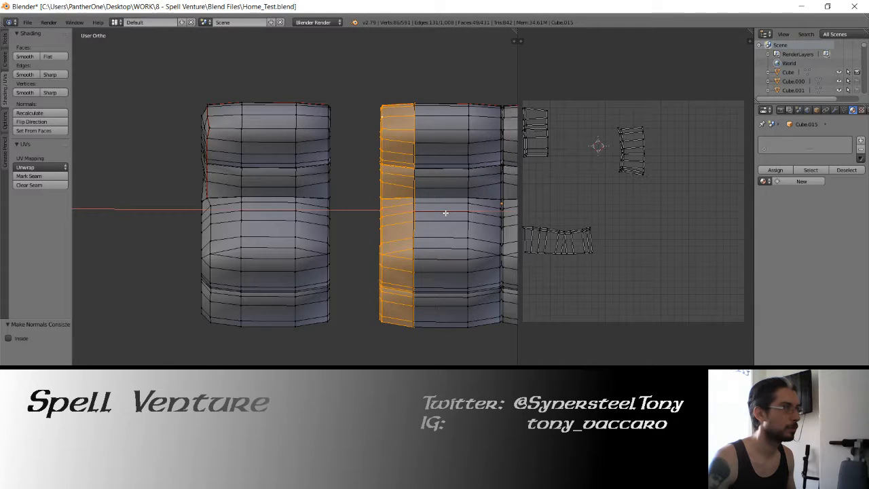
pyautogui.click(442, 214)
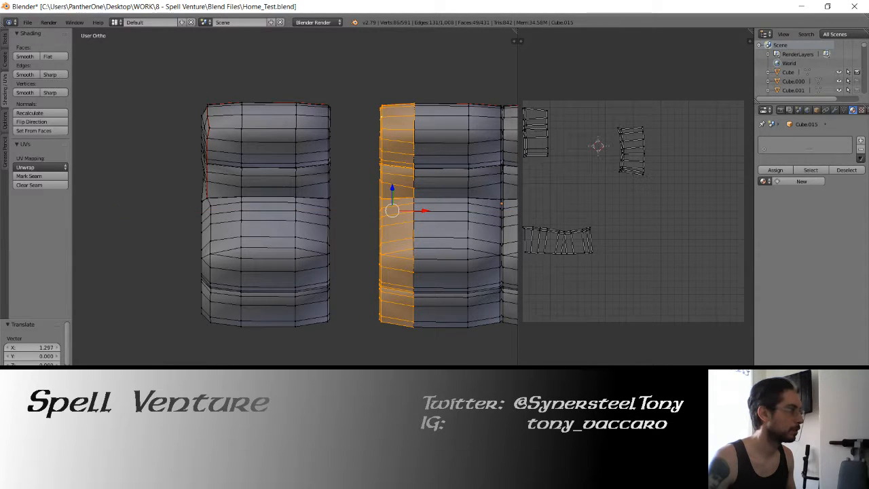
# Remove doubles on the selected strip with a merge distance of 0.01.
pyautogui.click(92, 372)
pyautogui.moveTo(115, 272)
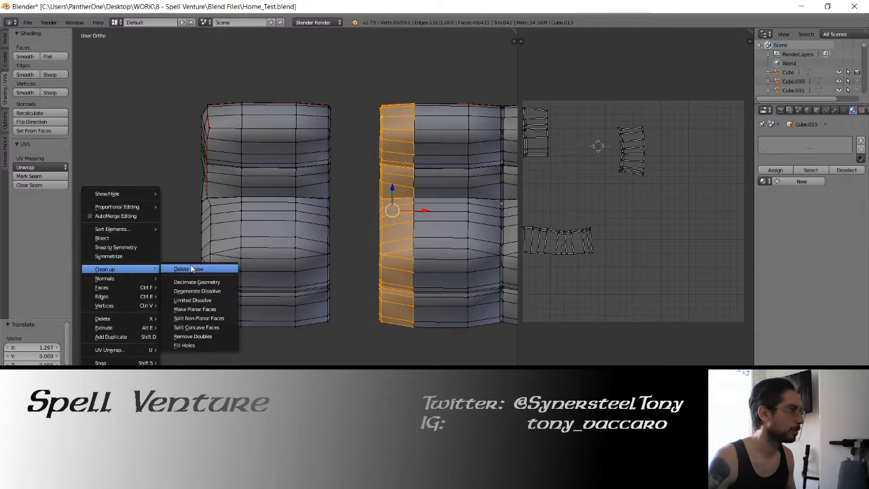
pyautogui.click(193, 336)
pyautogui.keyDown('shift'); pyautogui.moveTo(346, 225); pyautogui.dragTo(210, 275, button='middle'); pyautogui.keyUp('shift')
pyautogui.click(42, 347)
pyautogui.write('01')
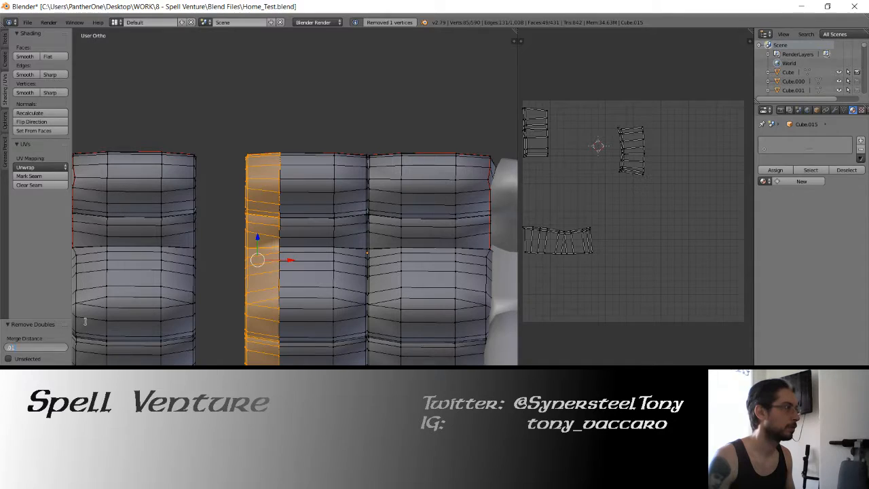
pyautogui.press('Return')
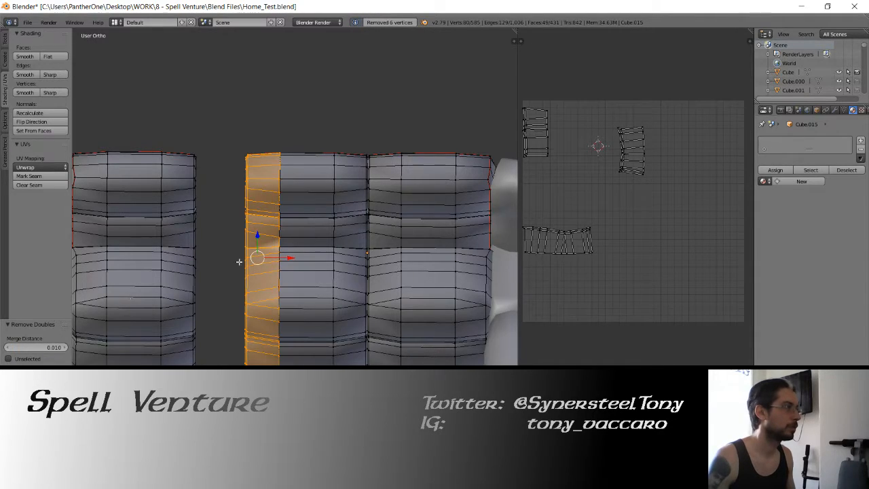
# Check the strip's seam up close, then undo the strip's merging, move, mirroring and duplication.
pyautogui.moveTo(238, 262); pyautogui.dragTo(281, 219, button='middle')
pyautogui.press('a')
pyautogui.keyDown('alt'); pyautogui.rightClick(301, 204); pyautogui.keyUp('alt')
pyautogui.scroll(5, 281, 219)
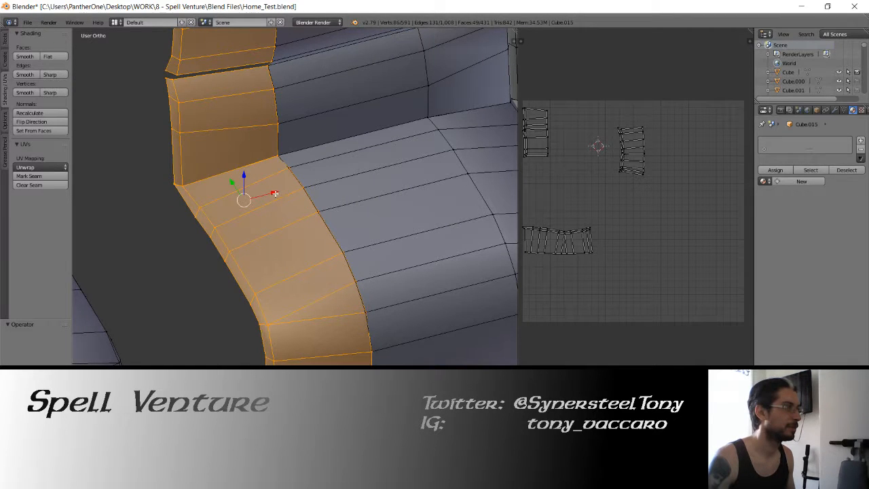
pyautogui.moveTo(274, 193); pyautogui.dragTo(272, 194)
pyautogui.moveTo(272, 193); pyautogui.dragTo(227, 210, button='middle')
pyautogui.hotkey('ctrl', 'z')
pyautogui.hotkey('ctrl', 'z')
pyautogui.scroll(-3, 240, 228)
pyautogui.hotkey('ctrl', 'z')
pyautogui.hotkey('ctrl', 'z')
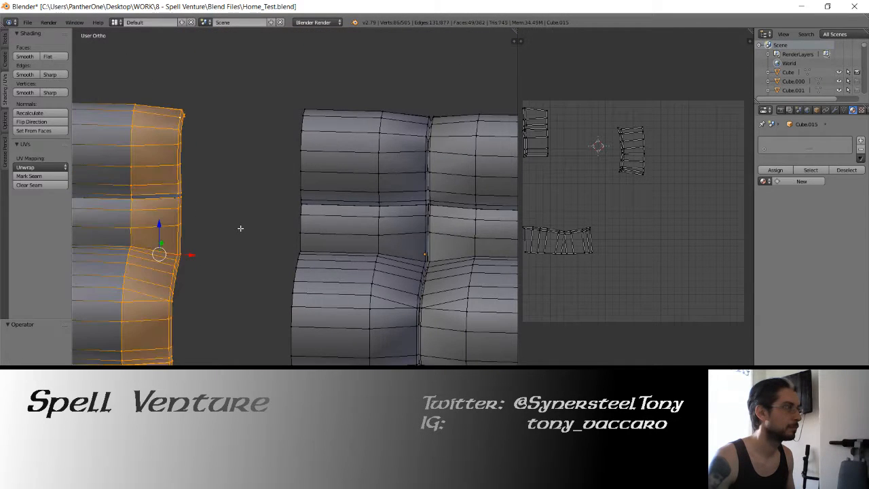
pyautogui.hotkey('ctrl', 'z')
pyautogui.hotkey('ctrl', 'z')
# Add the missed lower backrest vertices to the selection of the duplicated seat's end strip.
pyautogui.keyDown('shift'); pyautogui.moveTo(177, 233); pyautogui.dragTo(252, 221, button='middle'); pyautogui.keyUp('shift')
pyautogui.press('z')
pyautogui.press('c')
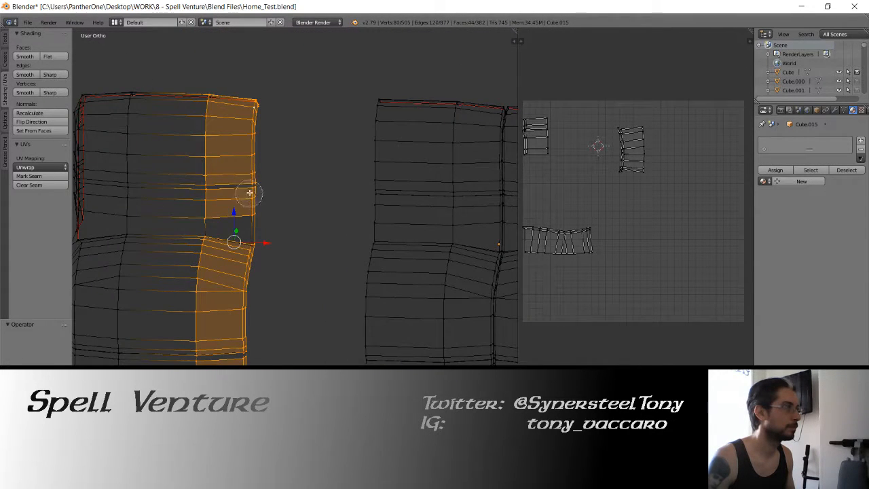
pyautogui.moveTo(248, 188); pyautogui.dragTo(228, 233)
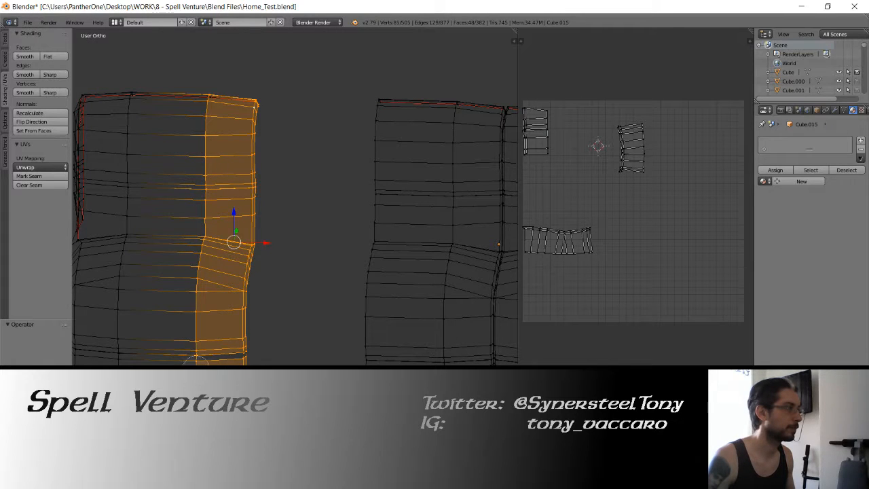
pyautogui.click(252, 359)
pyautogui.rightClick(252, 360)
pyautogui.keyDown('shift'); pyautogui.moveTo(252, 360); pyautogui.dragTo(266, 283, button='middle'); pyautogui.keyUp('shift')
# Add the missed vertices at the backrest's top edge to complete the end strip selection.
pyautogui.keyDown('shift'); pyautogui.moveTo(217, 60); pyautogui.dragTo(232, 151, button='middle'); pyautogui.keyUp('shift')
pyautogui.press('c')
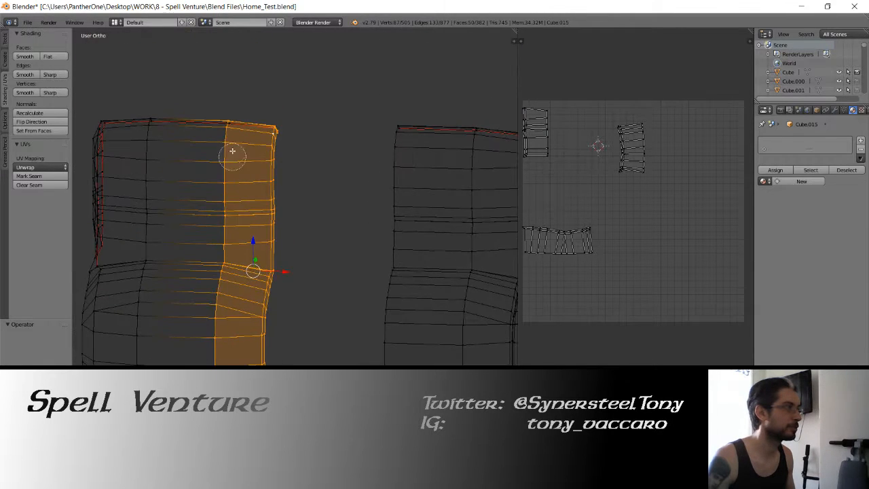
pyautogui.click(231, 128)
pyautogui.rightClick(232, 125)
pyautogui.press('c')
pyautogui.rightClick(263, 306)
pyautogui.keyDown('shift'); pyautogui.moveTo(261, 327); pyautogui.dragTo(260, 253, button='middle'); pyautogui.keyUp('shift')
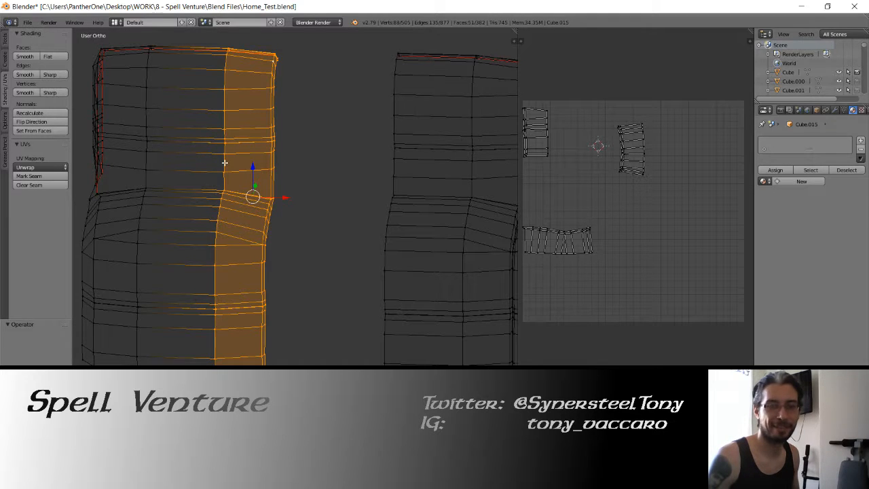
# Duplicate the completed end strip and move the copy 1.2 along X in front view.
pyautogui.keyDown('shift'); pyautogui.moveTo(224, 163); pyautogui.dragTo(265, 168, button='middle'); pyautogui.keyUp('shift')
pyautogui.press('KP_1')
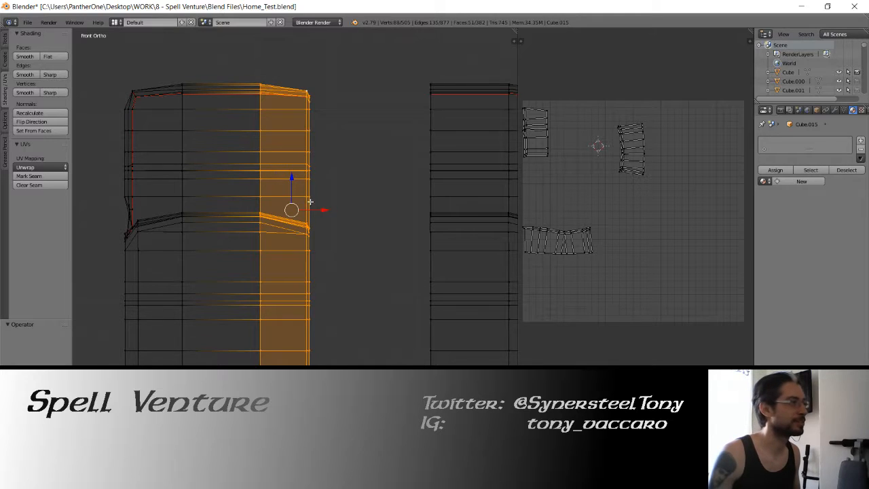
pyautogui.press('z')
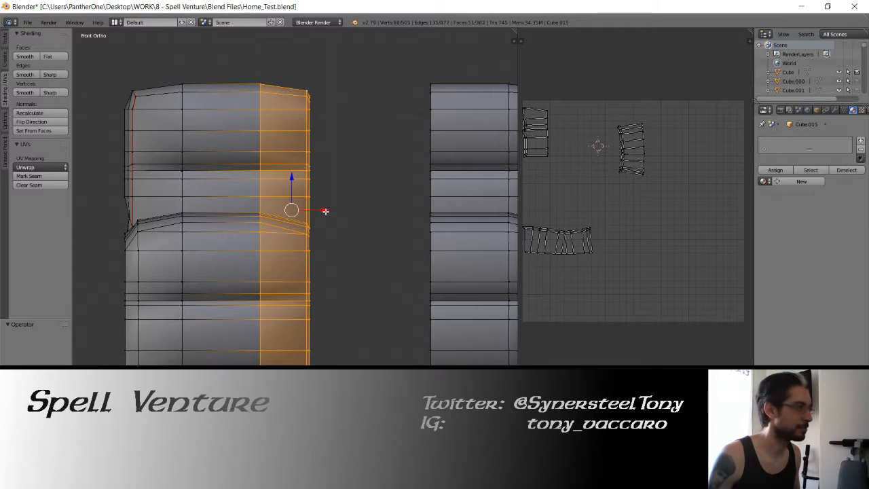
pyautogui.hotkey('shift', 'd')
pyautogui.rightClick(325, 211)
pyautogui.moveTo(322, 210); pyautogui.dragTo(422, 209)
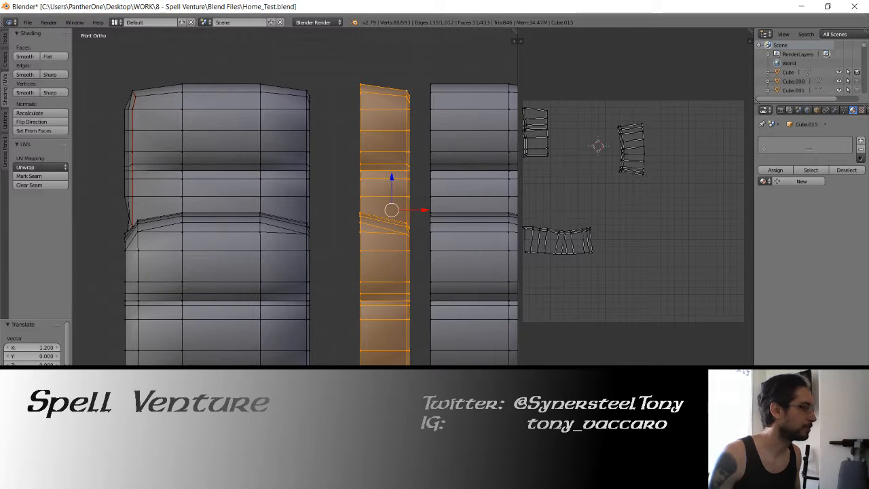
# Mirror the copied strip along X so its inner edge faces the original section.
pyautogui.click(95, 424)
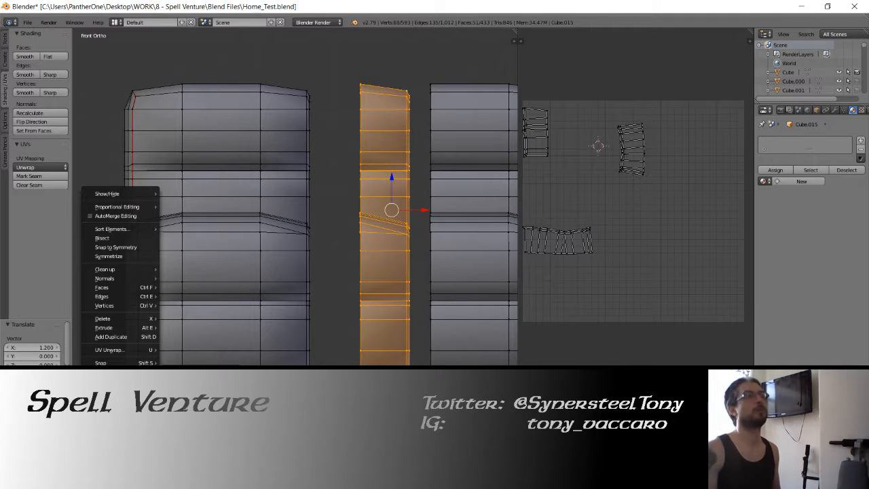
pyautogui.moveTo(148, 349)
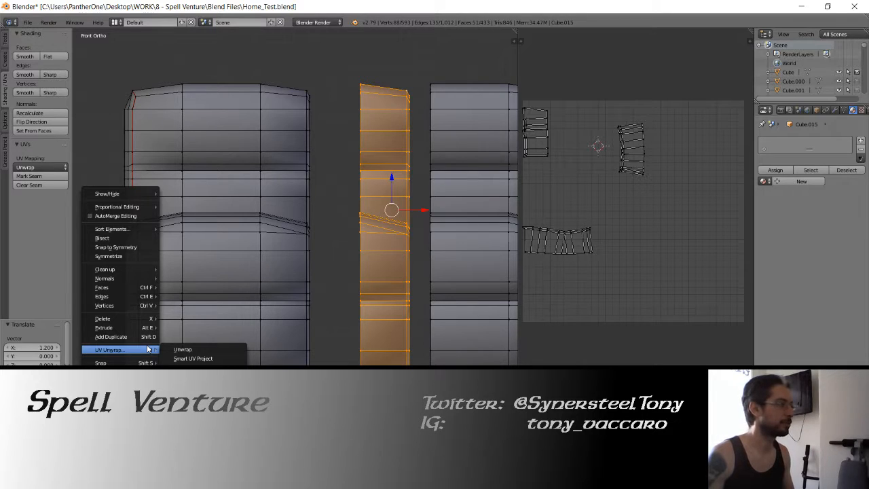
pyautogui.moveTo(113, 195)
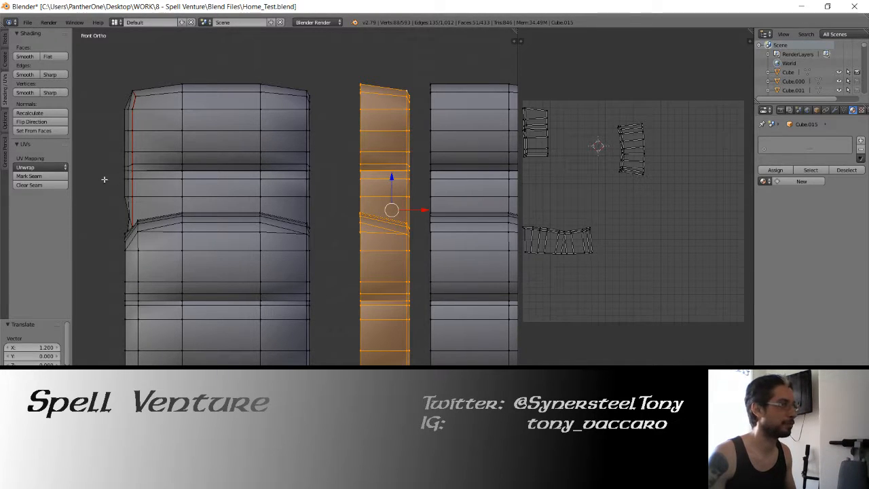
pyautogui.press('w')
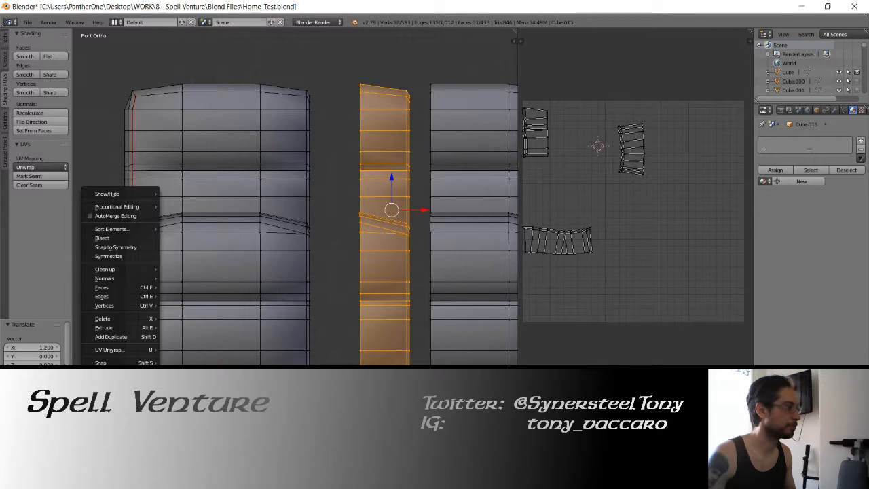
pyautogui.click(191, 384)
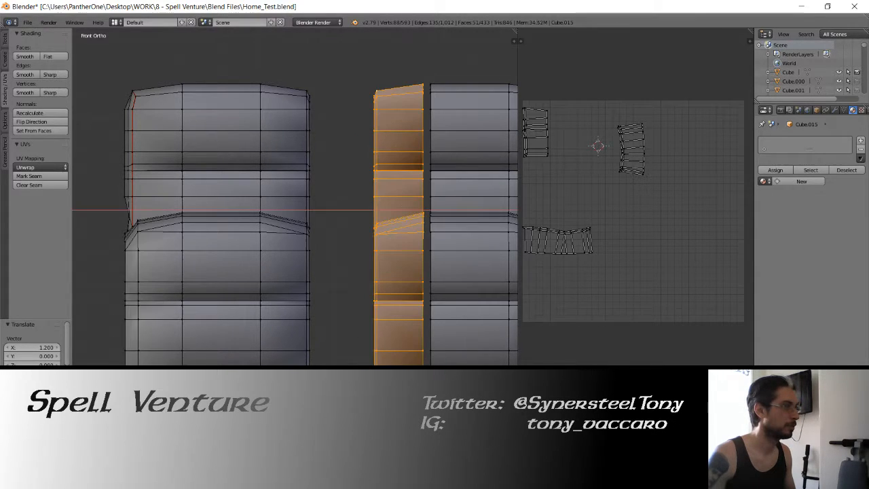
pyautogui.click(376, 248)
# Move the mirrored strip 0.09 along X against the original section's open end and recalculate its normals.
pyautogui.moveTo(426, 209); pyautogui.dragTo(496, 214)
pyautogui.keyDown('shift'); pyautogui.moveTo(389, 205); pyautogui.dragTo(308, 246, button='middle'); pyautogui.keyUp('shift')
pyautogui.scroll(2, 359, 219)
pyautogui.click(29, 113)
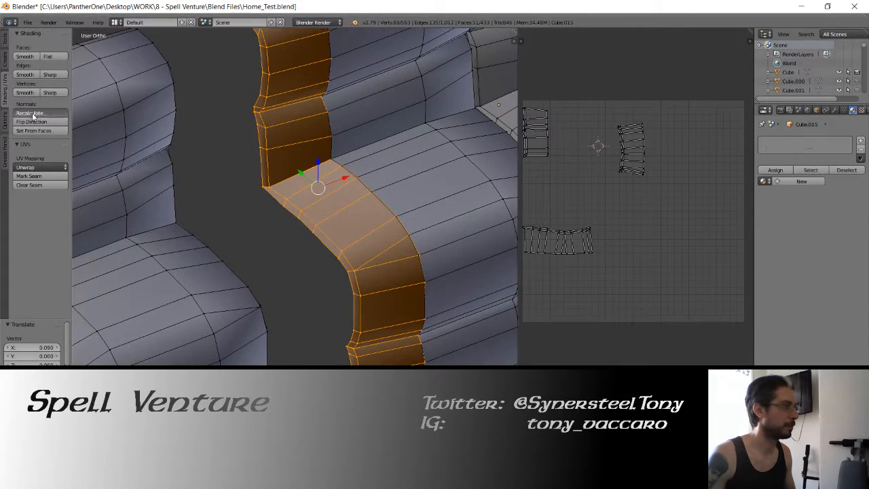
pyautogui.moveTo(244, 204); pyautogui.dragTo(247, 221, button='middle')
pyautogui.scroll(4, 288, 221)
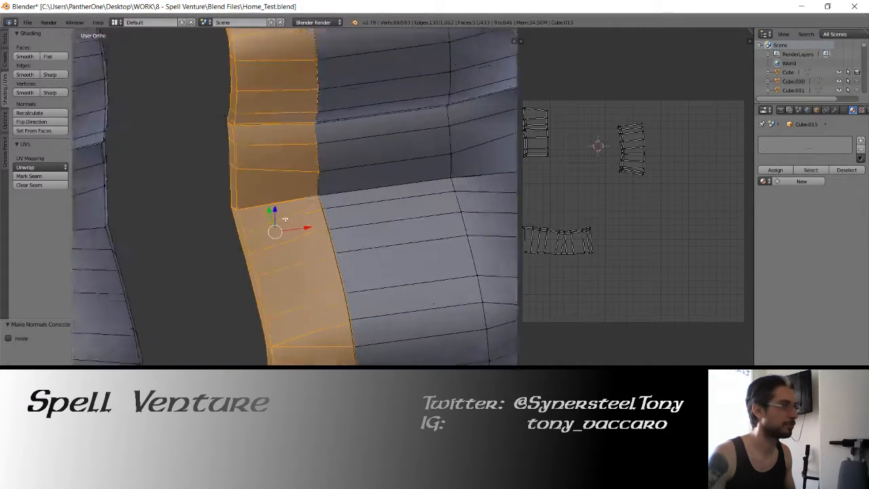
# Nudge the mirrored end strip -0.001 along X against the adjoining couch section.
pyautogui.moveTo(292, 235); pyautogui.dragTo(289, 236)
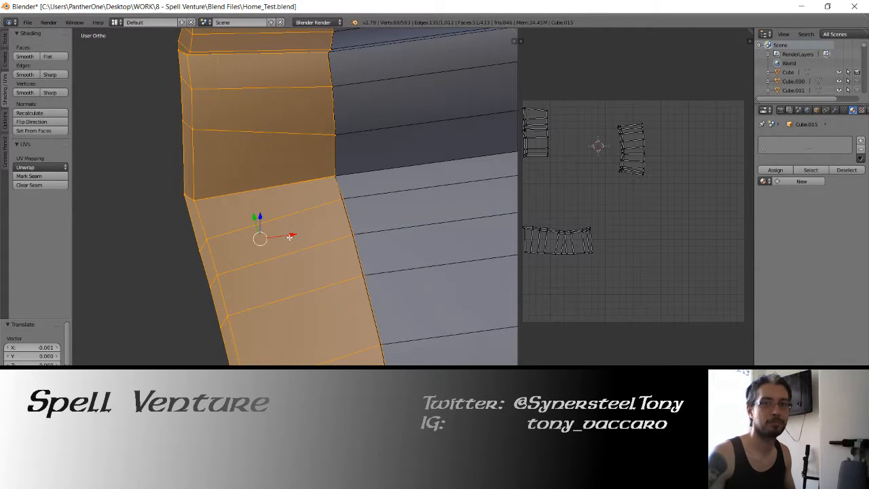
pyautogui.scroll(-1, 289, 237)
pyautogui.moveTo(287, 233); pyautogui.dragTo(232, 240, button='middle')
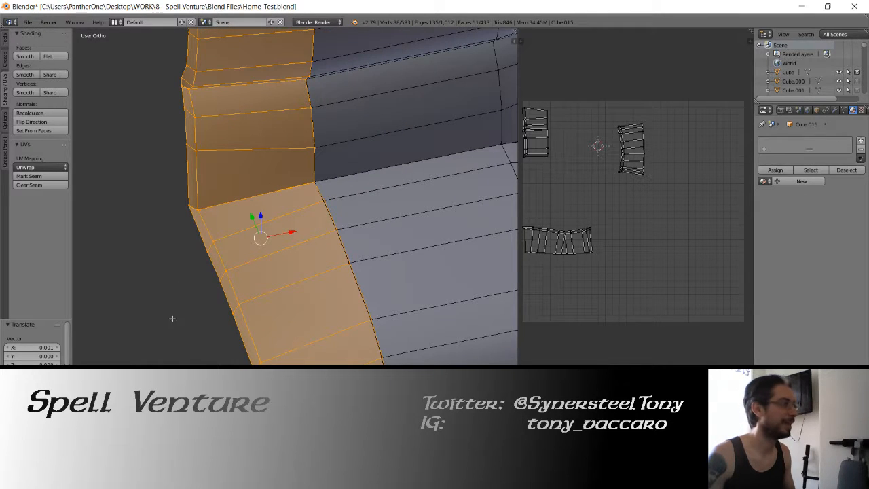
pyautogui.scroll(-5, 283, 209)
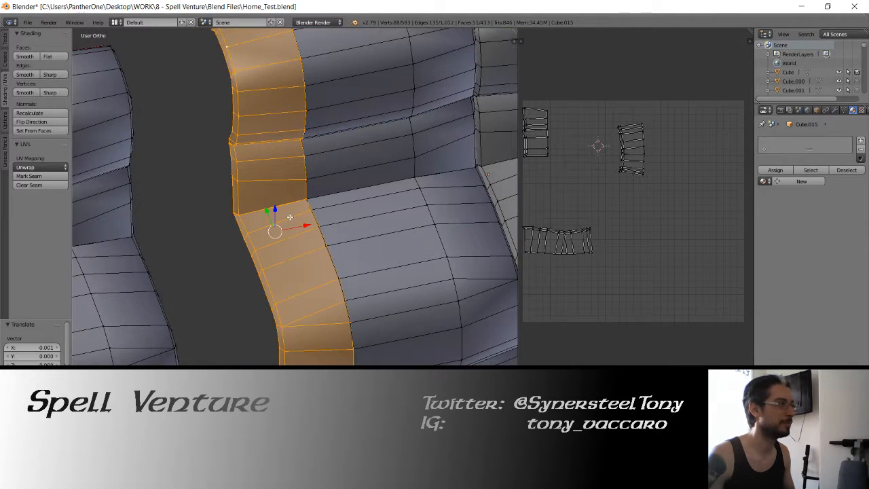
# Merge the two lowest seam vertex pairs on the rear side of the backrest at their centers.
pyautogui.moveTo(289, 156); pyautogui.dragTo(277, 264, button='middle')
pyautogui.scroll(4, 275, 265)
pyautogui.rightClick(257, 289)
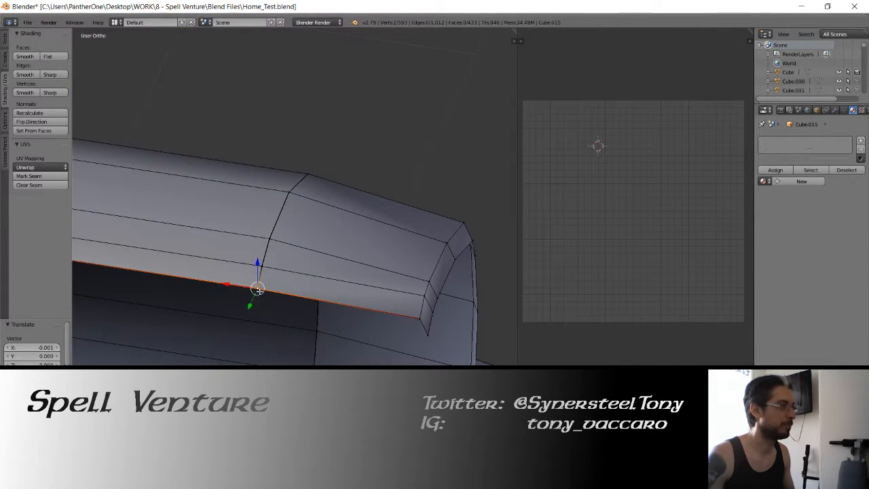
pyautogui.hotkey('alt', 'm')
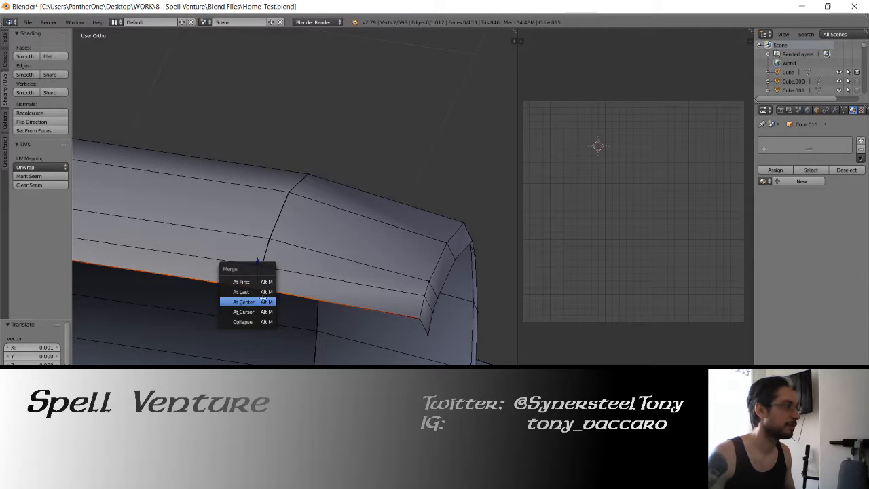
pyautogui.click(265, 303)
pyautogui.hotkey('alt', 'm')
pyautogui.click(267, 262)
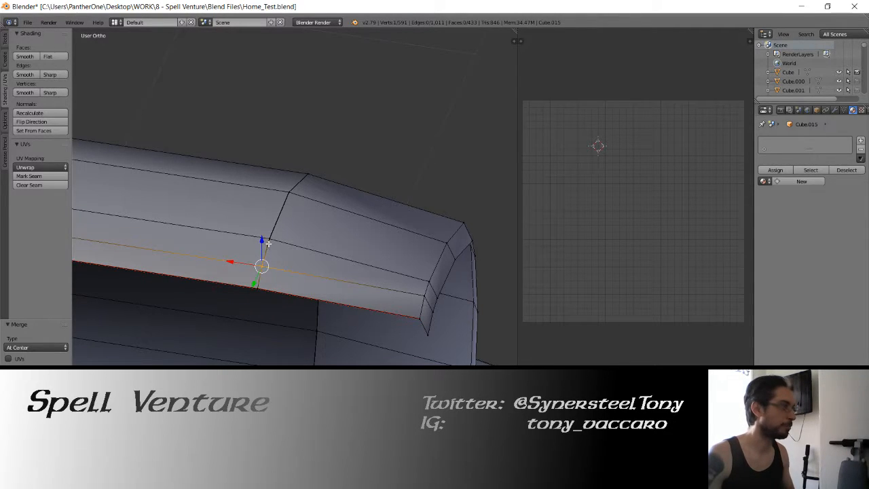
# Merge the next seam vertex pair up the backrest's rear side at center, selecting both vertices in wireframe.
pyautogui.rightClick(270, 238)
pyautogui.press('c')
pyautogui.press('z')
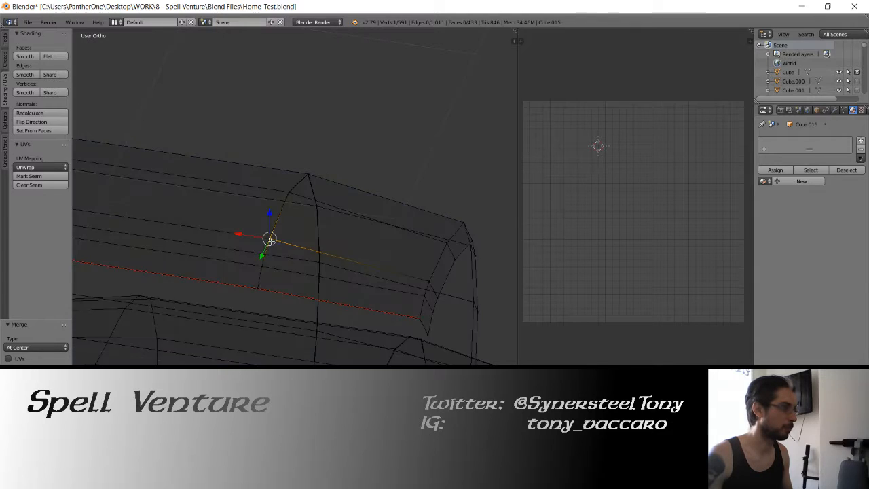
pyautogui.press('z')
pyautogui.press('a')
pyautogui.press('z')
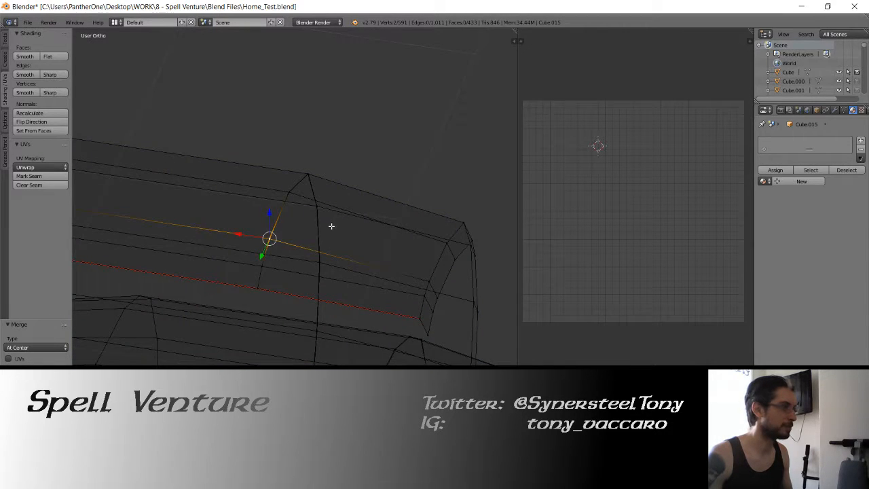
pyautogui.moveTo(331, 225); pyautogui.dragTo(313, 238, button='middle')
pyautogui.hotkey('alt', 'm')
pyautogui.click(302, 242)
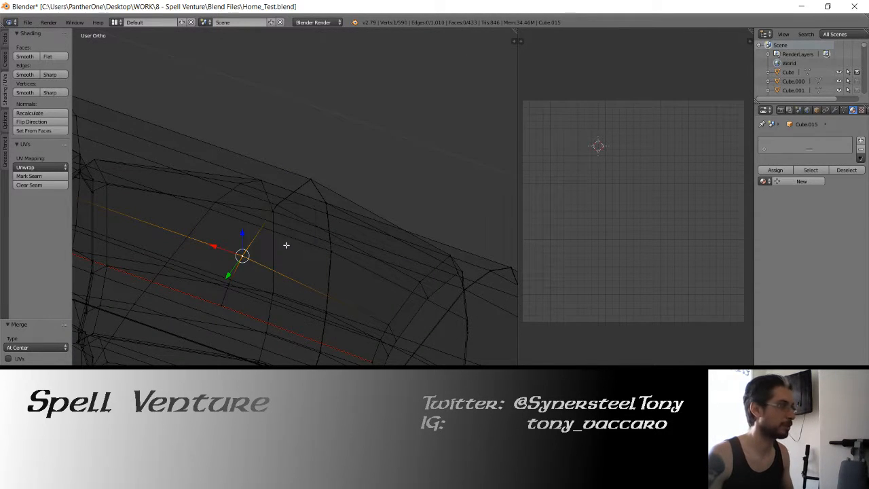
# Merge the two seam vertex pairs along the backrest's top curve at their centers.
pyautogui.press('z')
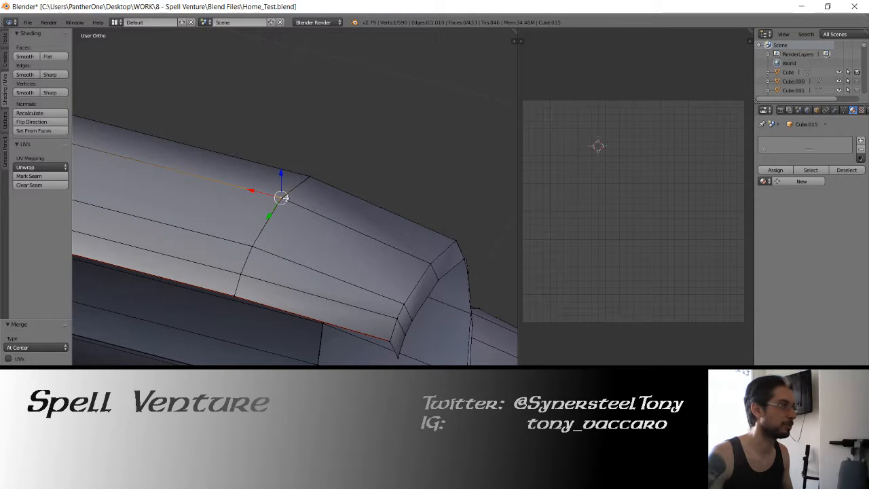
pyautogui.hotkey('alt', 'm')
pyautogui.click(284, 198)
pyautogui.rightClick(310, 176)
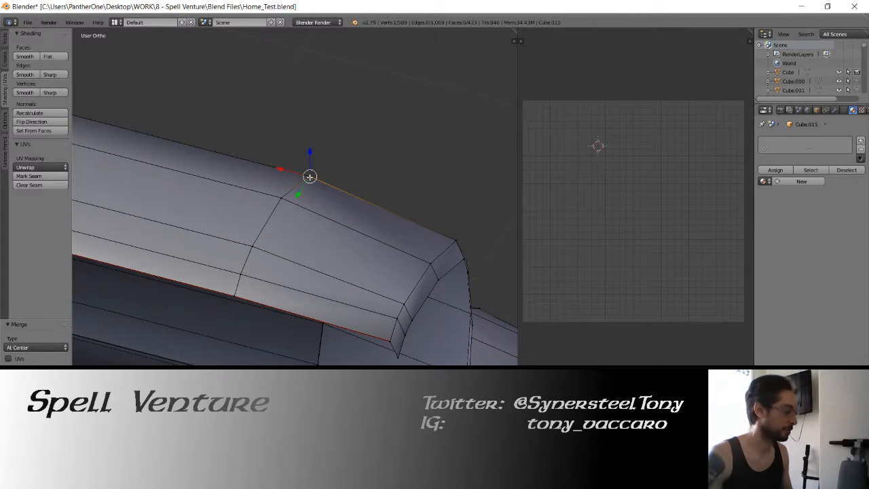
pyautogui.press('z')
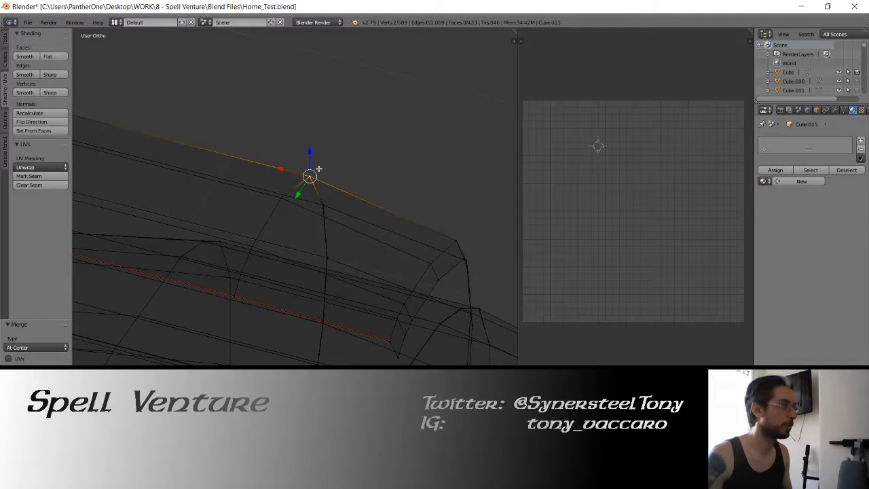
pyautogui.hotkey('alt', 'm')
pyautogui.click(301, 169)
pyautogui.press('z')
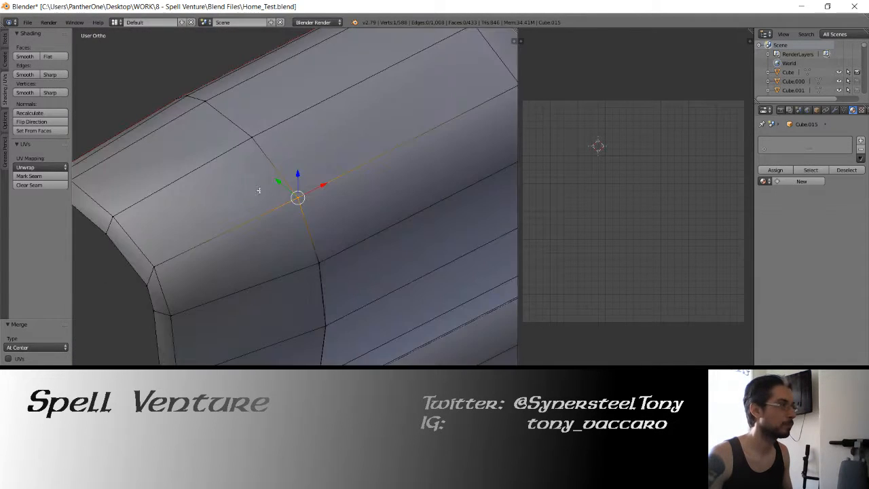
# Merge the first two seam vertex pairs down the backrest's front side at their centers in wireframe.
pyautogui.moveTo(322, 253); pyautogui.dragTo(287, 225, button='middle')
pyautogui.press('z')
pyautogui.rightClick(287, 238)
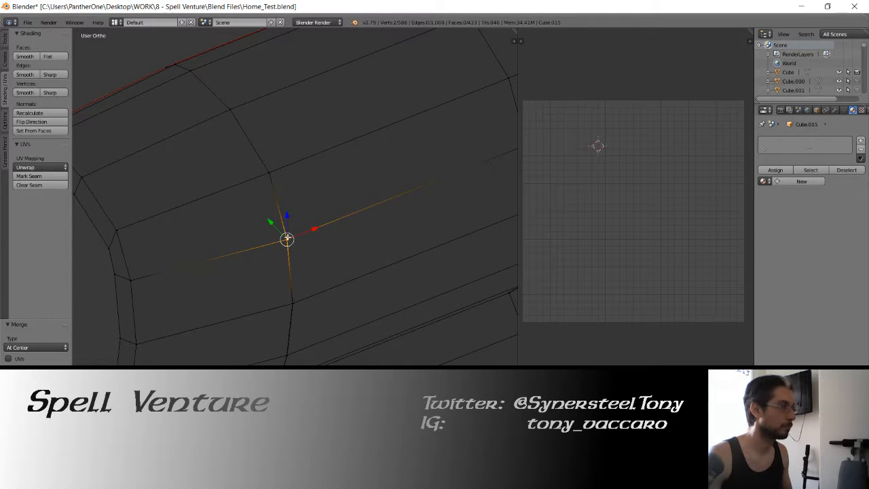
pyautogui.hotkey('alt', 'm')
pyautogui.click(288, 238)
pyautogui.rightClick(291, 304)
pyautogui.press('c')
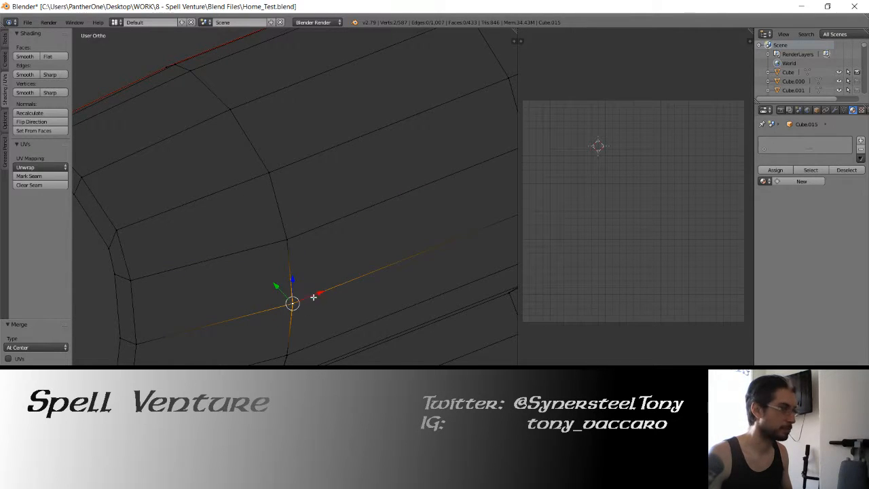
pyautogui.moveTo(313, 296); pyautogui.dragTo(301, 277, button='middle')
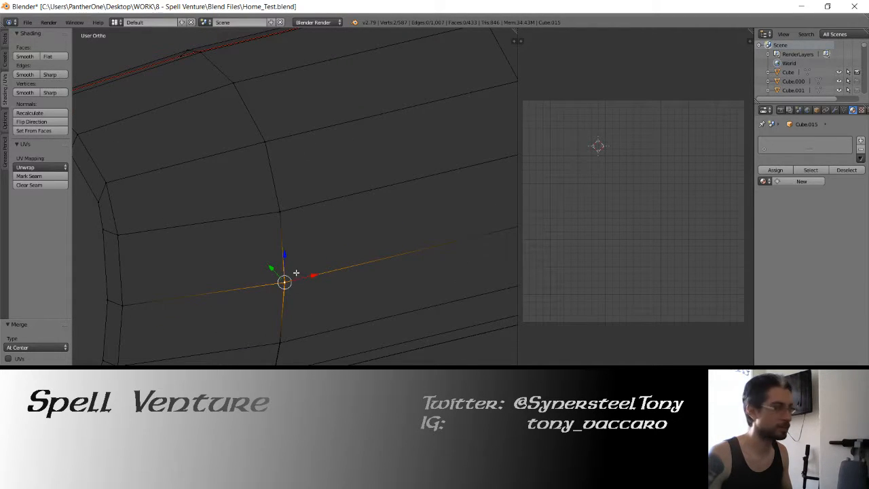
pyautogui.hotkey('alt', 'm')
pyautogui.click(287, 274)
# Merge the next two seam vertex pairs down the backrest front, above its crease, at their centers.
pyautogui.moveTo(287, 340); pyautogui.dragTo(287, 256, button='middle')
pyautogui.rightClick(277, 290)
pyautogui.press('c')
pyautogui.click(278, 288)
pyautogui.rightClick(278, 288)
pyautogui.hotkey('alt', 'm')
pyautogui.click(287, 279)
pyautogui.keyDown('shift'); pyautogui.click(258, 322); pyautogui.keyUp('shift')
pyautogui.hotkey('alt', 'm')
pyautogui.click(260, 322)
# Merge the overlapping seam vertices in and directly below the backrest crease at their centers.
pyautogui.rightClick(275, 272)
pyautogui.keyDown('shift'); pyautogui.rightClick(274, 269); pyautogui.keyUp('shift')
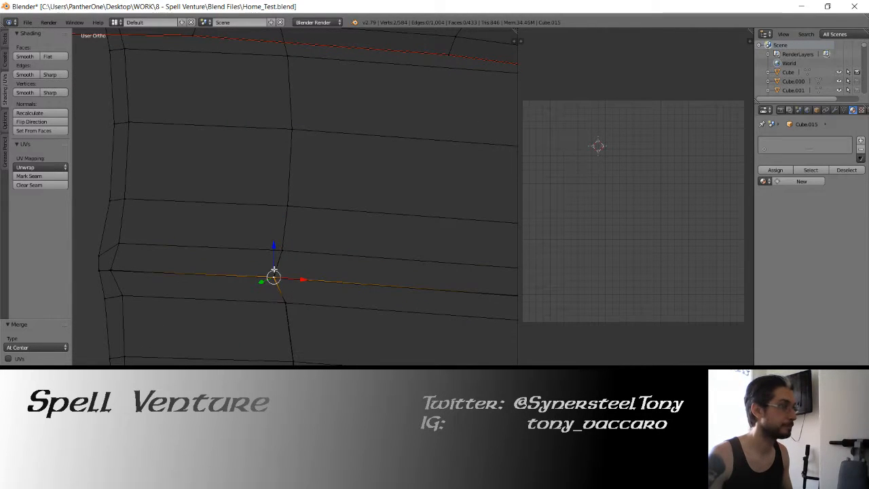
pyautogui.hotkey('alt', 'm')
pyautogui.click(285, 279)
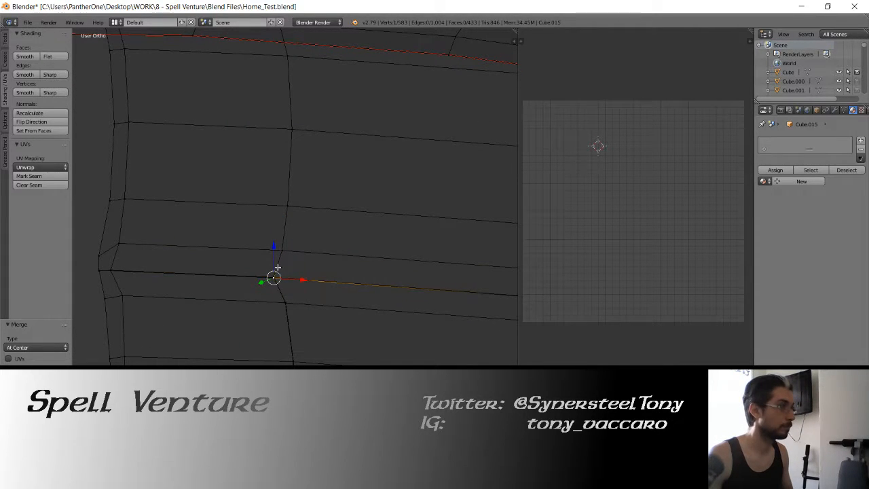
pyautogui.keyDown('shift'); pyautogui.moveTo(289, 285); pyautogui.dragTo(285, 210, button='middle'); pyautogui.keyUp('shift')
pyautogui.press('KP_Decimal')
pyautogui.scroll(-7, 303, 248)
pyautogui.hotkey('alt', 'm')
pyautogui.click(341, 235)
pyautogui.hotkey('alt', 'm')
pyautogui.click(287, 209)
# Merge the seam vertex pair between the backrest crease and the seat's rear edge at center.
pyautogui.rightClick(295, 283)
pyautogui.press('c')
pyautogui.click(295, 281)
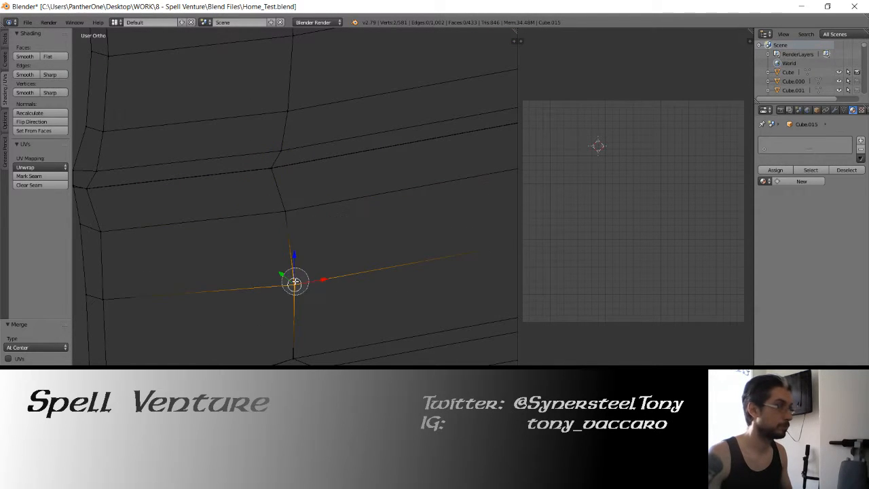
pyautogui.hotkey('alt', 'm')
pyautogui.click(294, 281)
# Move the backrest's bottom seam pair 0.002 along Y, then merge it and the seat's rear-edge pair separately at center.
pyautogui.rightClick(295, 352)
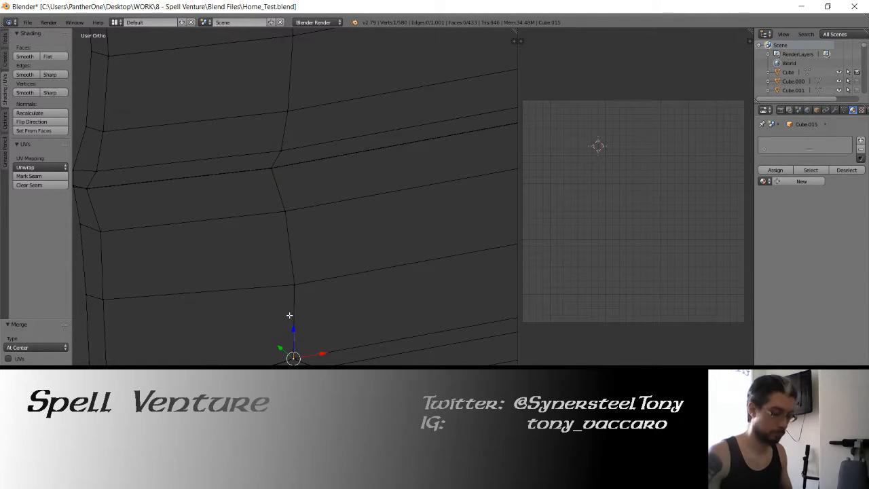
pyautogui.moveTo(295, 352); pyautogui.dragTo(301, 269, button='middle')
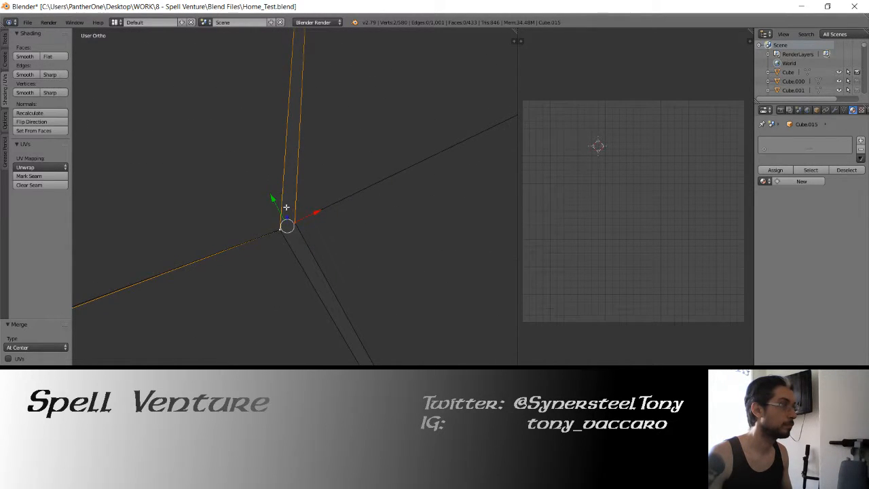
pyautogui.moveTo(285, 207); pyautogui.dragTo(262, 184, button='middle')
pyautogui.click(262, 181)
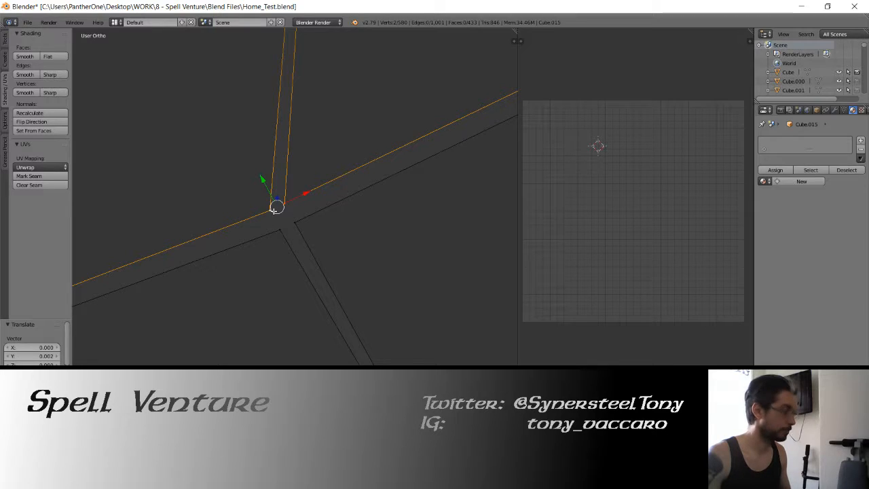
pyautogui.hotkey('alt', 'm')
pyautogui.click(273, 212)
pyautogui.rightClick(292, 223)
pyautogui.keyDown('shift'); pyautogui.rightClick(282, 232); pyautogui.keyUp('shift')
pyautogui.hotkey('alt', 'm')
pyautogui.click(299, 217)
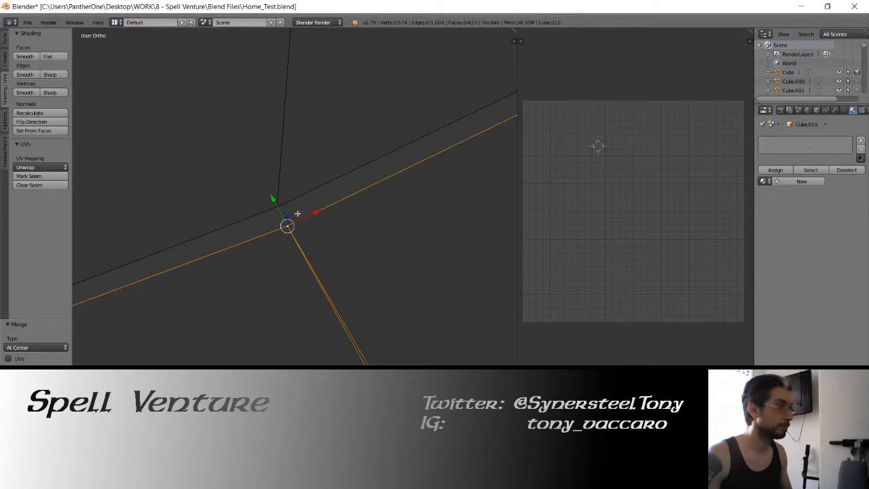
# Move the merged backrest corner vertex -0.002 along Y onto the seat's rear edge.
pyautogui.rightClick(277, 203)
pyautogui.moveTo(256, 182); pyautogui.dragTo(274, 201, button='middle')
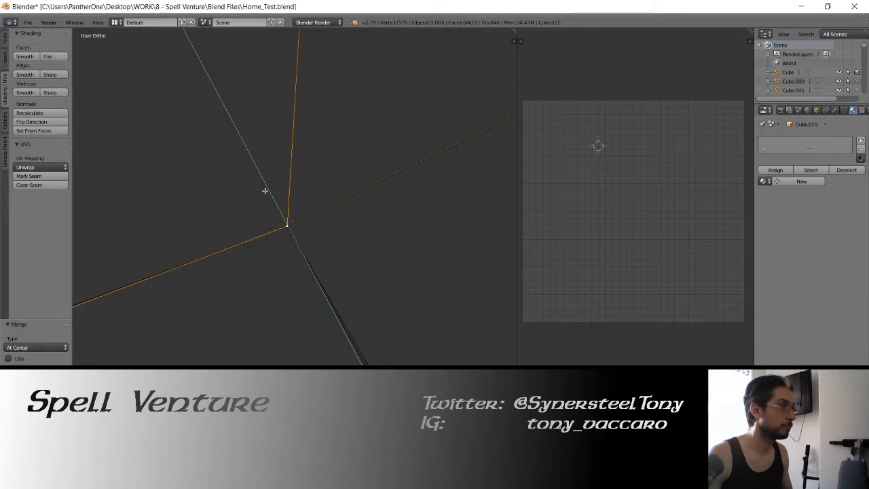
pyautogui.click(265, 190)
pyautogui.press('z')
# Merge the first three seam vertex pairs on the seat surface in front of its rear edge at their centers.
pyautogui.scroll(-10, 291, 204)
pyautogui.moveTo(302, 238); pyautogui.dragTo(288, 233, button='middle')
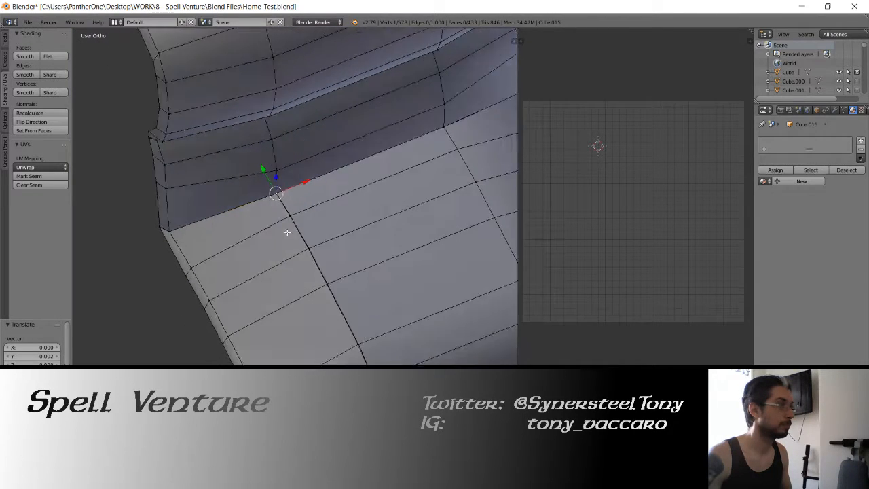
pyautogui.scroll(6, 282, 204)
pyautogui.keyDown('shift'); pyautogui.rightClick(283, 201); pyautogui.keyUp('shift')
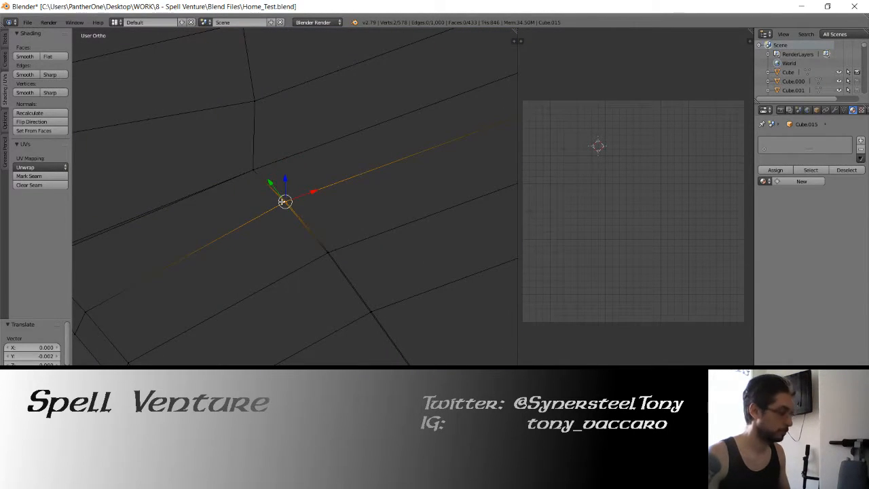
pyautogui.hotkey('alt', 'm')
pyautogui.click(282, 201)
pyautogui.rightClick(323, 256)
pyautogui.keyDown('shift'); pyautogui.rightClick(324, 256); pyautogui.keyUp('shift')
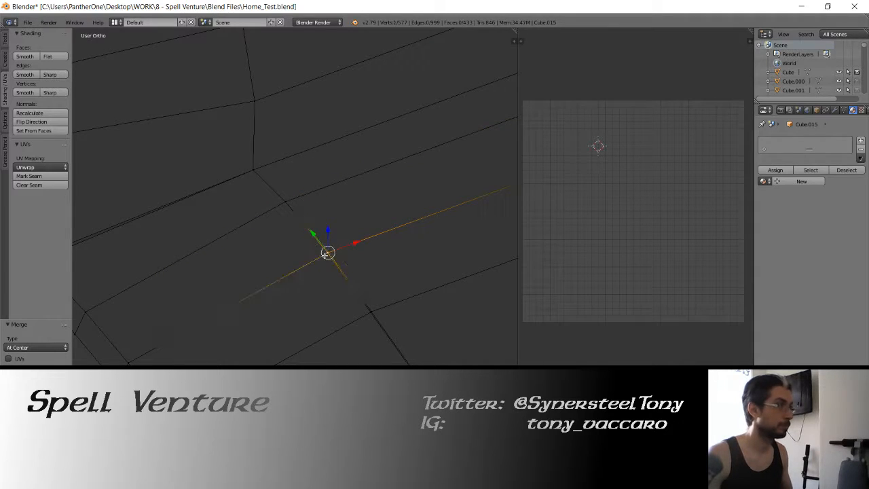
pyautogui.rightClick(373, 309)
pyautogui.press('c')
pyautogui.click(372, 309)
pyautogui.keyDown('shift'); pyautogui.moveTo(379, 322); pyautogui.dragTo(273, 154, button='middle'); pyautogui.keyUp('shift')
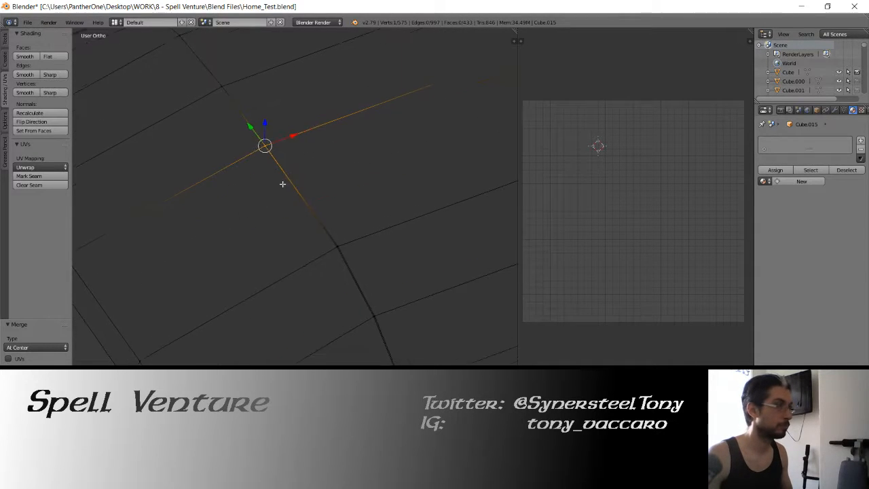
# Merge the next two seam vertex pairs toward the front of the seat surface at their centers.
pyautogui.moveTo(324, 230)
pyautogui.mouseDown(button='right')
pyautogui.moveTo(344, 249)
pyautogui.moveTo(332, 241)
pyautogui.mouseUp(button='right')
pyautogui.hotkey('ctrl', 'z')
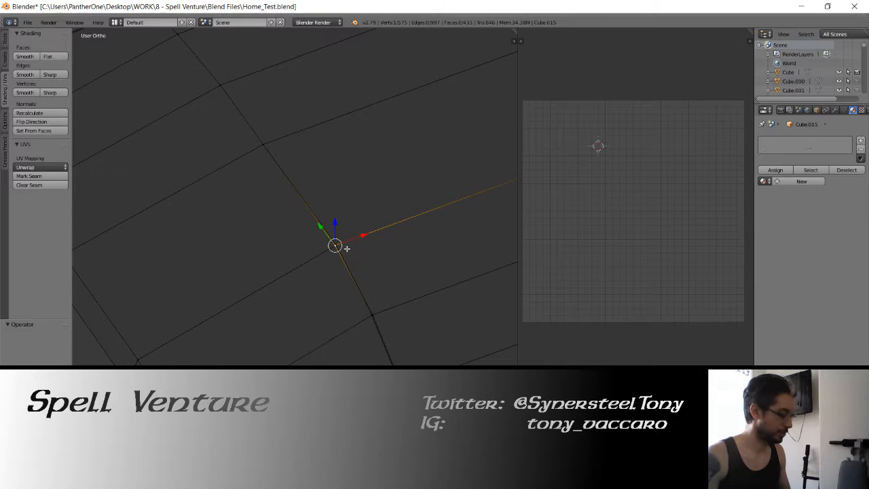
pyautogui.click(342, 247)
pyautogui.rightClick(343, 246)
pyautogui.hotkey('alt', 'm')
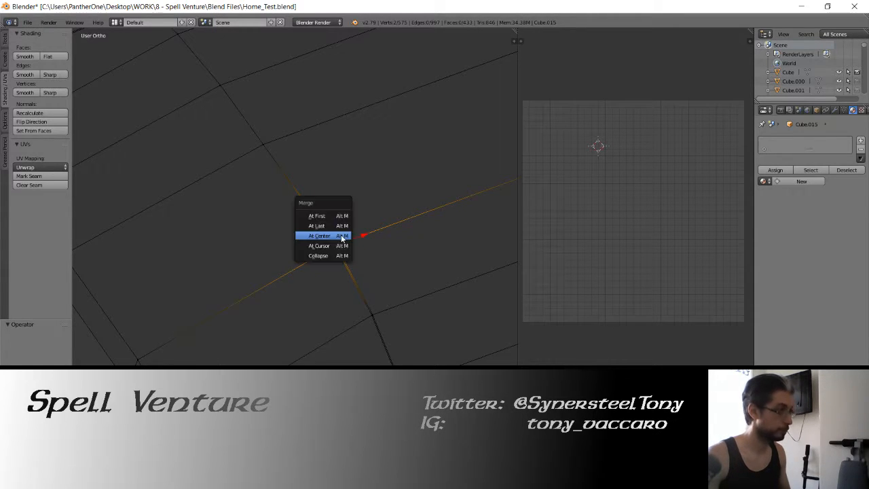
pyautogui.click(341, 237)
pyautogui.rightClick(368, 315)
pyautogui.press('c')
pyautogui.click(368, 316)
pyautogui.rightClick(370, 317)
pyautogui.hotkey('alt', 'm')
pyautogui.click(374, 317)
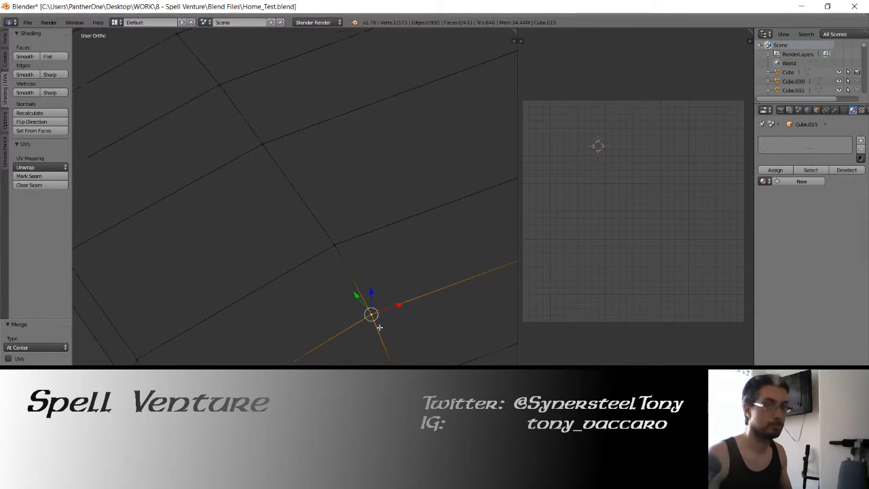
# Merge the two seam vertex pairs around the seat's rounded front edge at their centers.
pyautogui.moveTo(376, 324); pyautogui.dragTo(336, 258, button='middle')
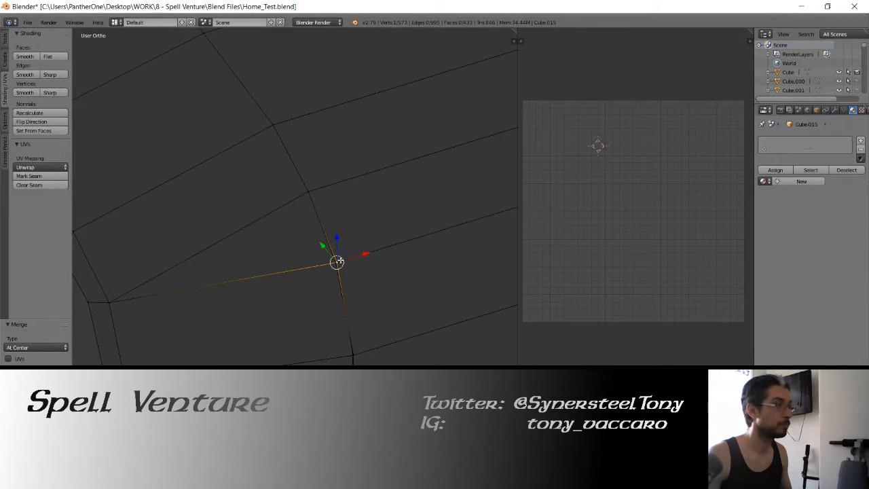
pyautogui.keyDown('shift'); pyautogui.rightClick(337, 262); pyautogui.keyUp('shift')
pyautogui.hotkey('alt', 'm')
pyautogui.click(342, 265)
pyautogui.rightClick(350, 356)
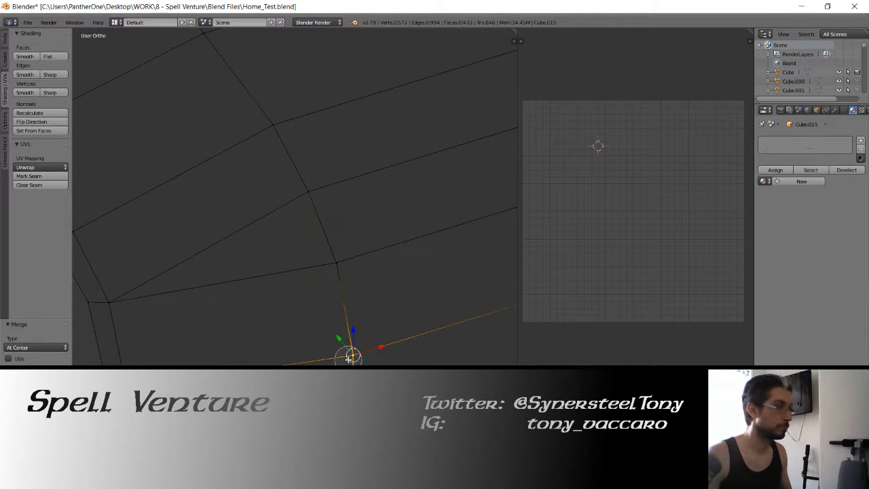
pyautogui.hotkey('alt', 'm')
pyautogui.click(350, 356)
# Merge the next two seam vertex pairs down the seat's front face, above its crease, at their centers.
pyautogui.keyDown('shift'); pyautogui.moveTo(349, 357); pyautogui.dragTo(312, 178, button='middle'); pyautogui.keyUp('shift')
pyautogui.moveTo(311, 268); pyautogui.dragTo(308, 222, button='middle')
pyautogui.keyDown('shift'); pyautogui.rightClick(311, 187); pyautogui.keyUp('shift')
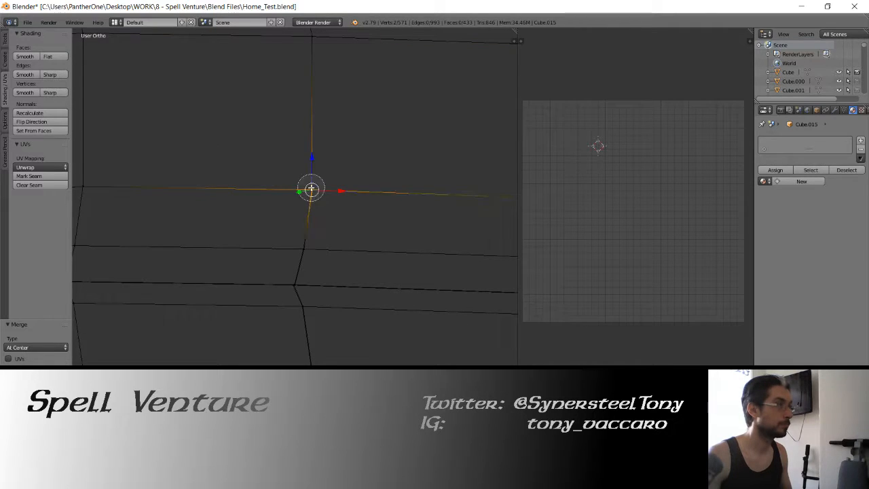
pyautogui.keyDown('shift'); pyautogui.rightClick(305, 249); pyautogui.keyUp('shift')
pyautogui.hotkey('alt', 'm')
pyautogui.click(305, 250)
pyautogui.moveTo(307, 261); pyautogui.dragTo(307, 250, button='middle')
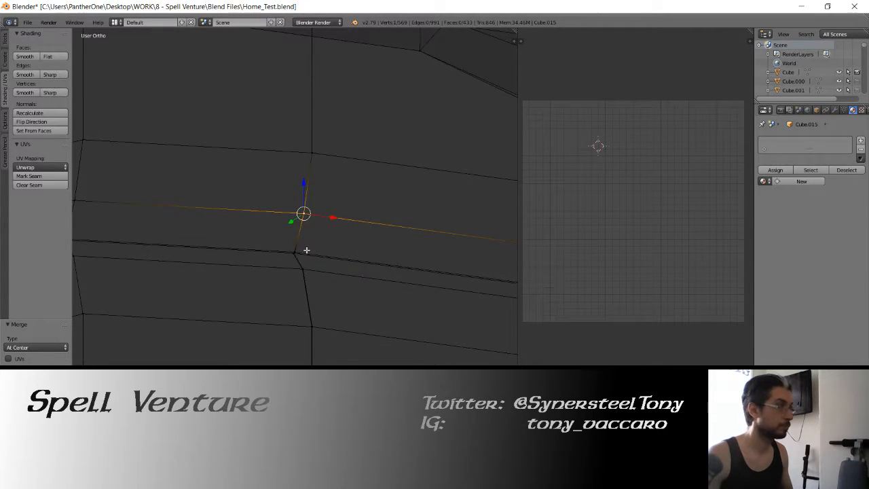
# Merge the two seam vertex pairs at the upper and lower sides of the front face's crease at their centers.
pyautogui.rightClick(295, 250)
pyautogui.press('KP_Decimal')
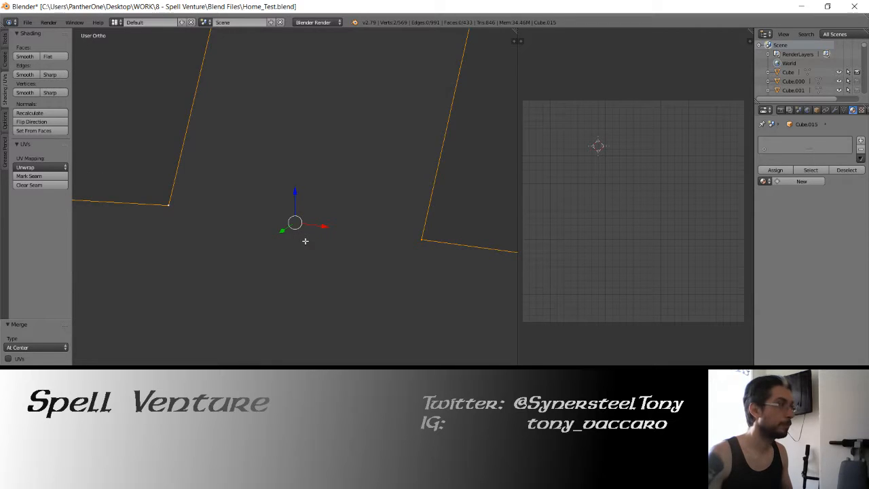
pyautogui.scroll(-3, 303, 228)
pyautogui.hotkey('alt', 'm')
pyautogui.click(285, 221)
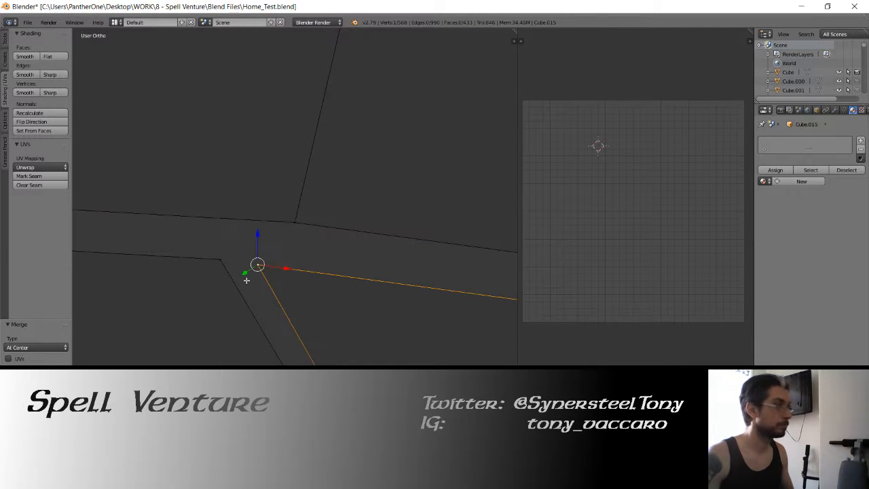
pyautogui.keyDown('shift'); pyautogui.rightClick(222, 259); pyautogui.keyUp('shift')
pyautogui.hotkey('alt', 'm')
pyautogui.click(233, 260)
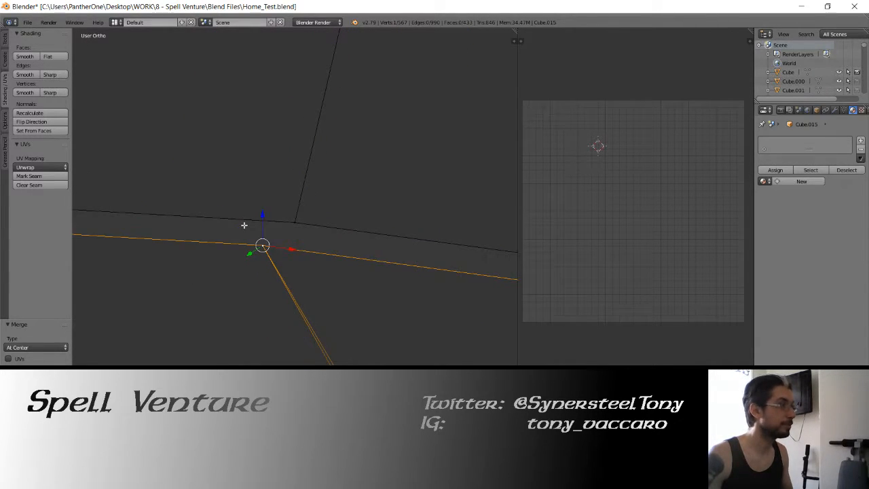
# Merge the next two seam vertex pairs down the front face, below its crease, at their centers.
pyautogui.moveTo(244, 225)
pyautogui.mouseDown(button='middle')
pyautogui.moveTo(240, 274)
pyautogui.moveTo(246, 237)
pyautogui.mouseUp(button='middle')
pyautogui.rightClick(302, 264)
pyautogui.keyDown('shift'); pyautogui.rightClick(301, 263); pyautogui.keyUp('shift')
pyautogui.hotkey('alt', 'm')
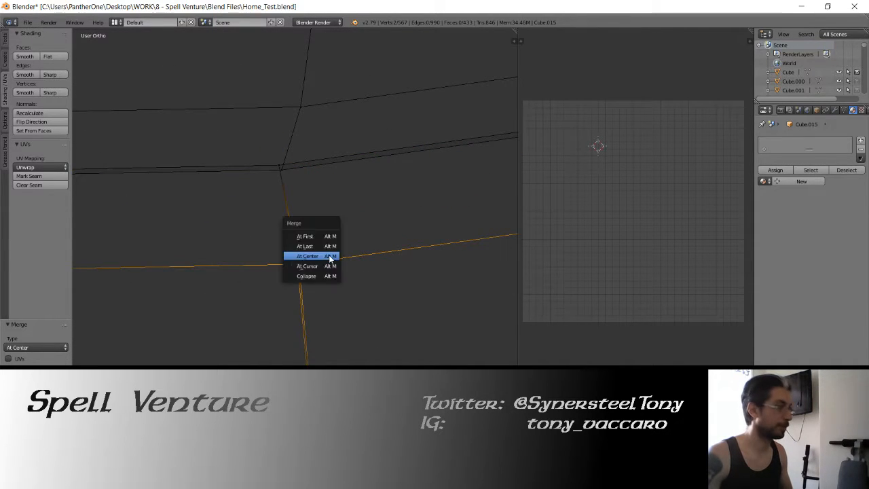
pyautogui.click(330, 259)
pyautogui.moveTo(330, 258); pyautogui.dragTo(299, 266, button='middle')
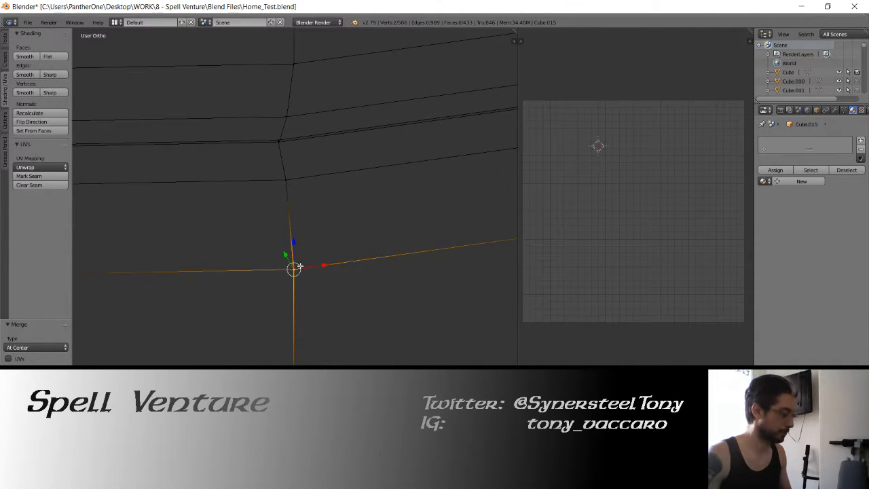
pyautogui.hotkey('alt', 'm')
pyautogui.click(300, 266)
# Merge the next seam vertex pair farther down the front face, just above its lower bend.
pyautogui.keyDown('shift'); pyautogui.moveTo(297, 319); pyautogui.dragTo(256, 136, button='middle'); pyautogui.keyUp('shift')
pyautogui.rightClick(256, 262)
pyautogui.keyDown('shift'); pyautogui.rightClick(257, 263); pyautogui.keyUp('shift')
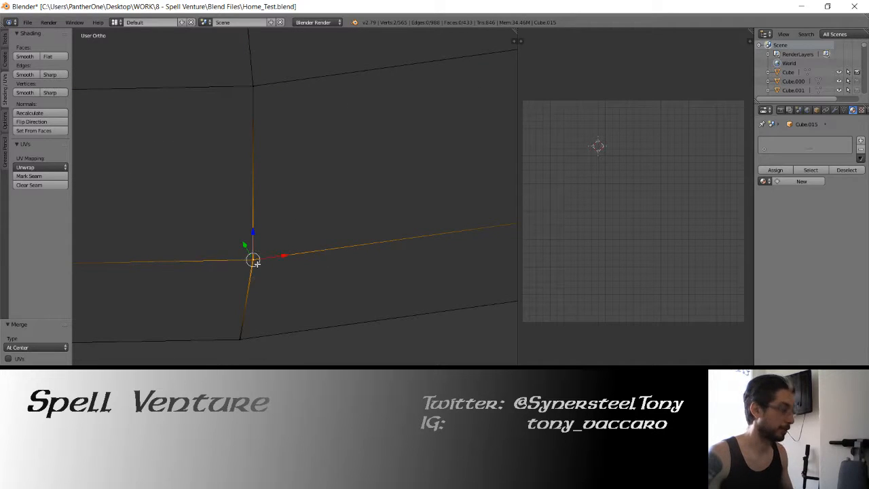
# Merge the two overlapping vertex pairs along the cushion section's lower corner edge at their centers.
pyautogui.hotkey('alt', 'm')
pyautogui.click(256, 263)
pyautogui.rightClick(240, 339)
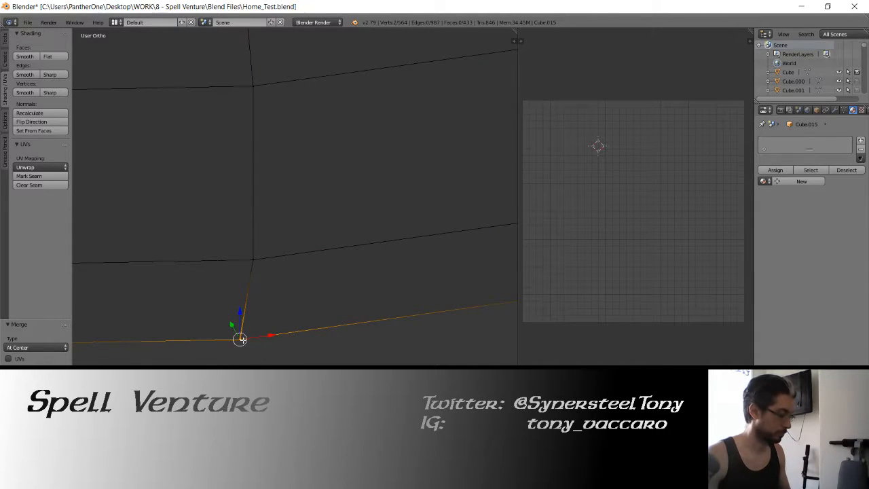
pyautogui.hotkey('alt', 'm')
pyautogui.click(241, 340)
pyautogui.scroll(-4, 231, 251)
pyautogui.keyDown('shift'); pyautogui.moveTo(236, 201); pyautogui.dragTo(272, 229, button='middle'); pyautogui.keyUp('shift')
pyautogui.press('Tab')
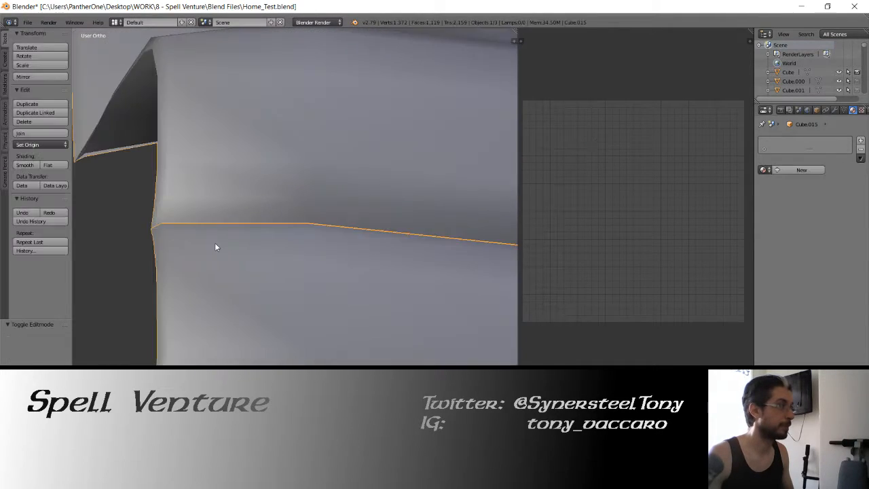
# Select all vertices of the detached cushion section, including the hidden ones, with wireframe circle selection.
pyautogui.moveTo(215, 243)
pyautogui.mouseDown(button='middle')
pyautogui.moveTo(270, 277)
pyautogui.moveTo(258, 278)
pyautogui.moveTo(320, 254)
pyautogui.moveTo(248, 262)
pyautogui.moveTo(304, 279)
pyautogui.mouseUp(button='middle')
pyautogui.press('Tab')
pyautogui.scroll(-3, 274, 272)
pyautogui.press('Tab')
pyautogui.press('Tab')
pyautogui.press('z')
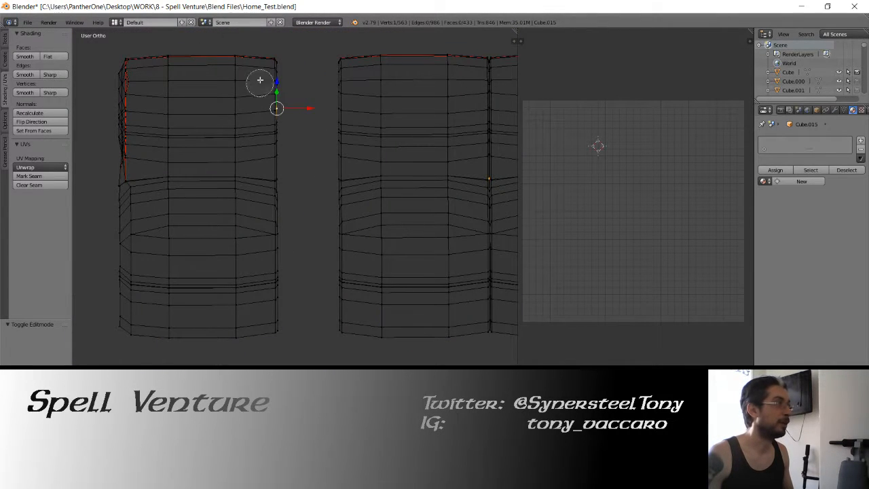
pyautogui.moveTo(265, 54)
pyautogui.mouseDown()
pyautogui.moveTo(254, 142)
pyautogui.moveTo(254, 297)
pyautogui.moveTo(217, 350)
pyautogui.moveTo(139, 65)
pyautogui.moveTo(136, 324)
pyautogui.moveTo(155, 326)
pyautogui.mouseUp()
pyautogui.rightClick(155, 326)
pyautogui.keyDown('shift'); pyautogui.moveTo(232, 222); pyautogui.dragTo(218, 236, button='middle'); pyautogui.keyUp('shift')
pyautogui.press('z')
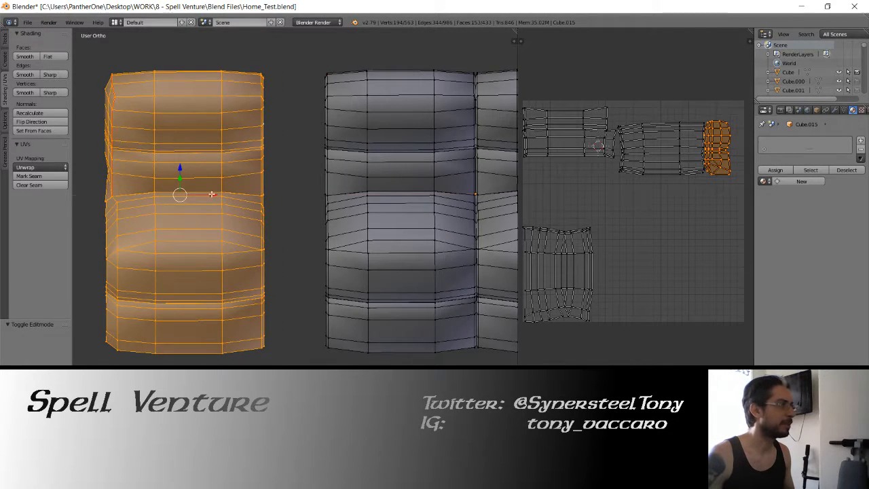
# Move the selected cushion section along X against its neighboring section and clear the selection.
pyautogui.moveTo(212, 195); pyautogui.dragTo(360, 209)
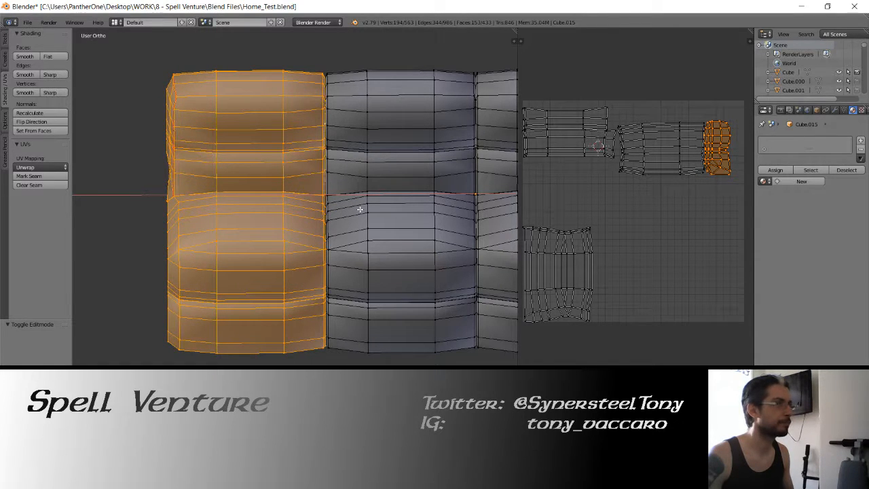
pyautogui.click(359, 209)
pyautogui.press('a')
# Select the linked geometry of the end cushion section and nudge it along X to close the seam with its neighbor.
pyautogui.keyDown('shift'); pyautogui.moveTo(337, 152); pyautogui.dragTo(297, 227, button='middle'); pyautogui.keyUp('shift')
pyautogui.moveTo(265, 234); pyautogui.dragTo(204, 229, button='middle')
pyautogui.press('Tab')
pyautogui.scroll(6, 249, 257)
pyautogui.press('Tab')
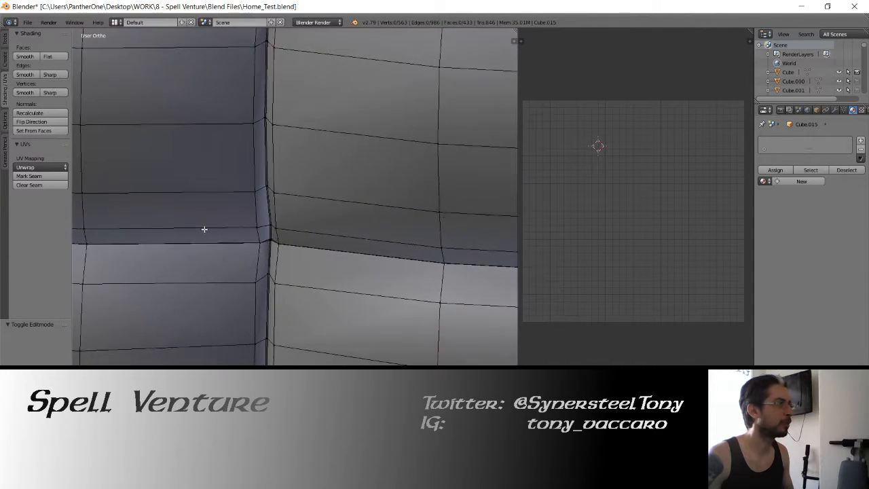
pyautogui.press('Tab')
pyautogui.scroll(-4, 259, 262)
pyautogui.press('Tab')
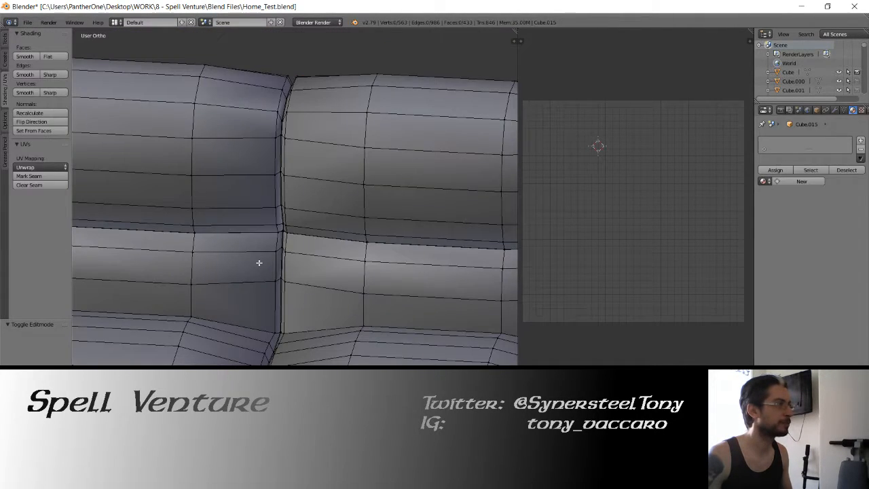
pyautogui.press('l')
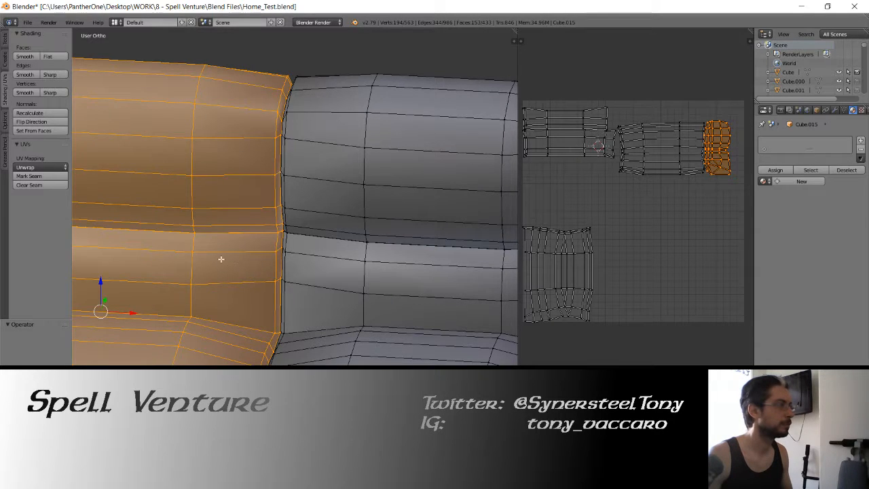
pyautogui.keyDown('shift'); pyautogui.moveTo(221, 259); pyautogui.dragTo(275, 289, button='middle'); pyautogui.keyUp('shift')
pyautogui.scroll(3, 279, 256)
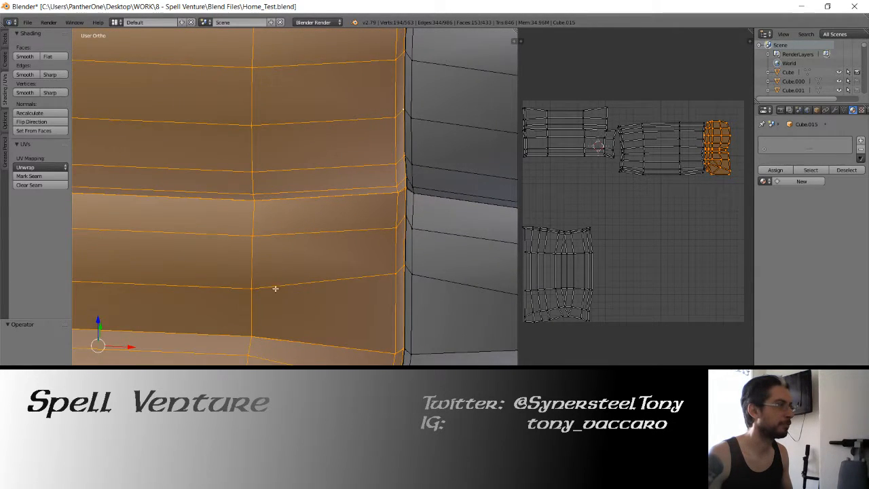
pyautogui.moveTo(133, 346); pyautogui.dragTo(148, 347)
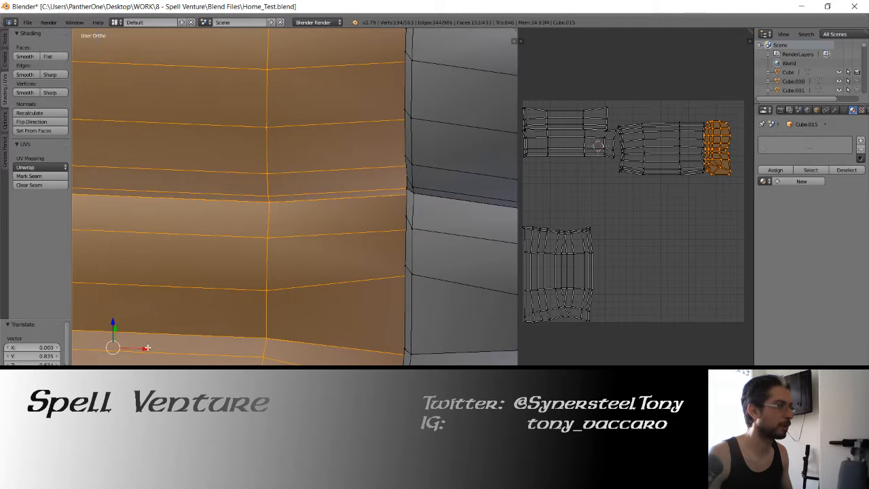
pyautogui.hotkey('ctrl', 'z')
pyautogui.press('g')
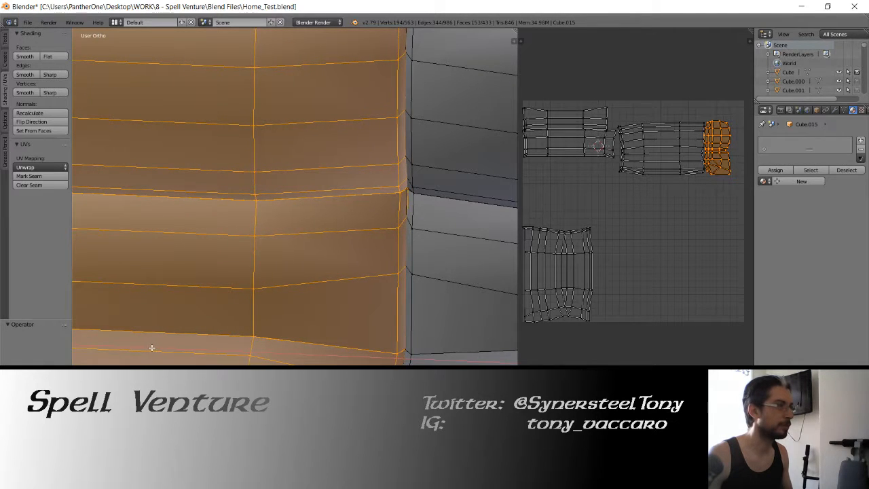
pyautogui.click(152, 348)
pyautogui.scroll(-5, 254, 312)
pyautogui.press('Tab')
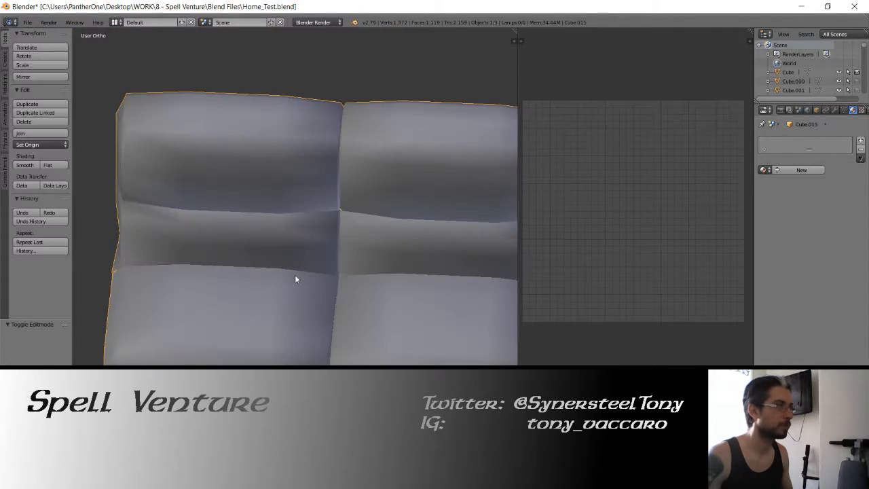
# Reset the origin of the cushion object.
pyautogui.keyDown('shift'); pyautogui.moveTo(332, 264); pyautogui.dragTo(298, 271, button='middle'); pyautogui.keyUp('shift')
pyautogui.press('Tab')
pyautogui.press('Tab')
pyautogui.click(41, 146)
pyautogui.click(43, 176)
# Select the sofa's outer frame object behind the cushions and enter mesh editing.
pyautogui.moveTo(166, 183); pyautogui.dragTo(353, 178, button='middle')
pyautogui.press('Tab')
pyautogui.moveTo(243, 199); pyautogui.dragTo(250, 266, button='middle')
pyautogui.press('Tab')
pyautogui.rightClick(249, 266)
pyautogui.press('Tab')
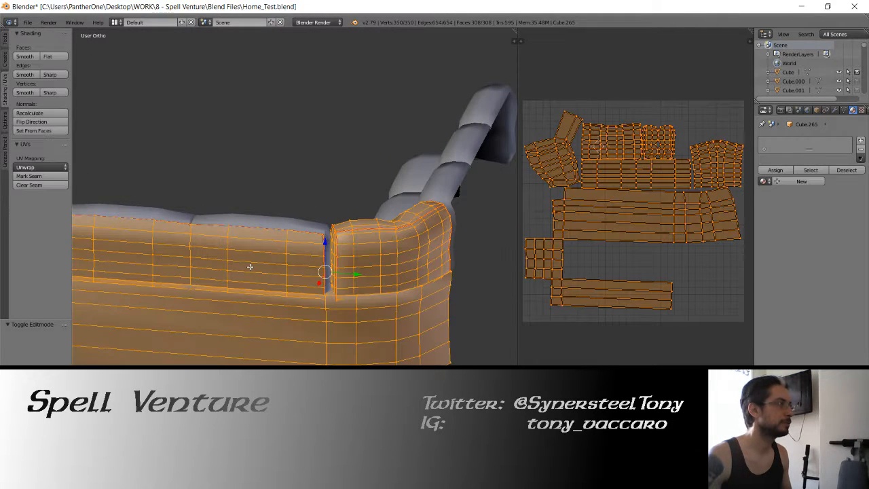
# Circle-select the upper back panel of the sofa frame's long side in the right orthographic view.
pyautogui.press('KP_1')
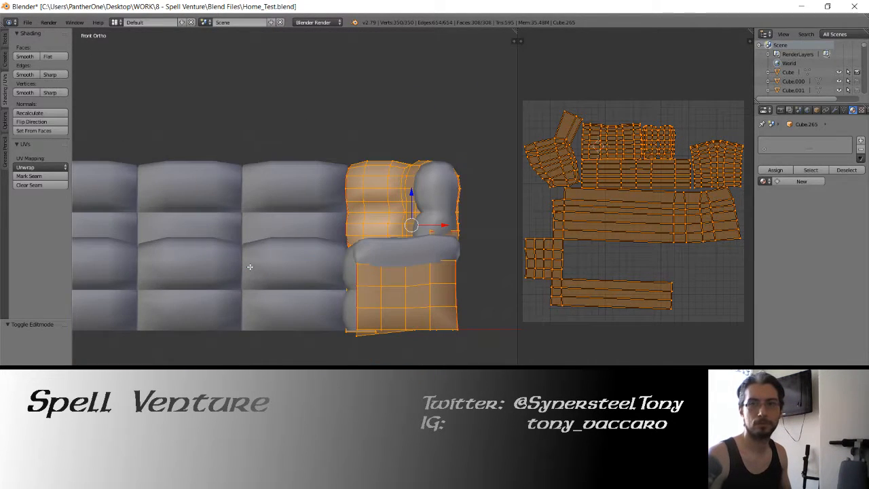
pyautogui.press('KP_3')
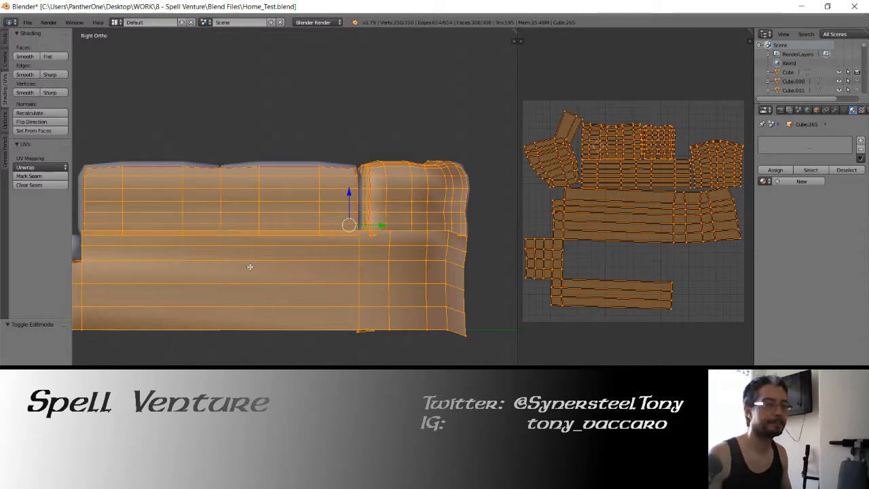
pyautogui.keyDown('shift'); pyautogui.moveTo(251, 266); pyautogui.dragTo(312, 216, button='middle'); pyautogui.keyUp('shift')
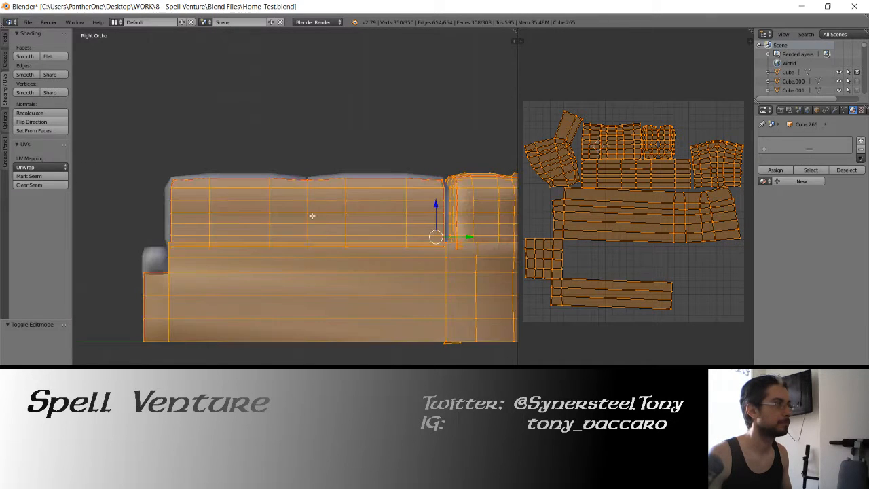
pyautogui.press('a')
pyautogui.press('c')
pyautogui.moveTo(340, 178)
pyautogui.mouseDown()
pyautogui.moveTo(194, 172)
pyautogui.moveTo(353, 224)
pyautogui.moveTo(417, 190)
pyautogui.moveTo(419, 241)
pyautogui.mouseUp()
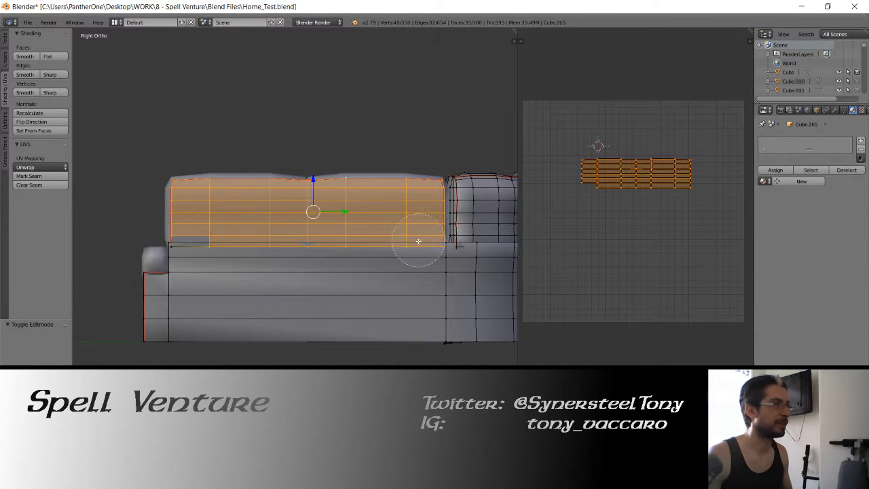
pyautogui.rightClick(197, 249)
pyautogui.moveTo(197, 248); pyautogui.dragTo(213, 275, button='middle')
pyautogui.hotkey('shift', 'd')
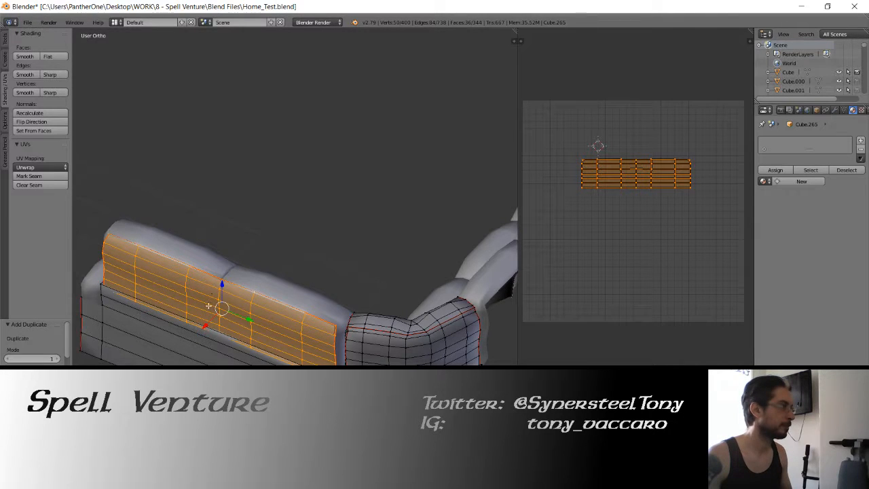
pyautogui.press('x')
pyautogui.click(370, 218)
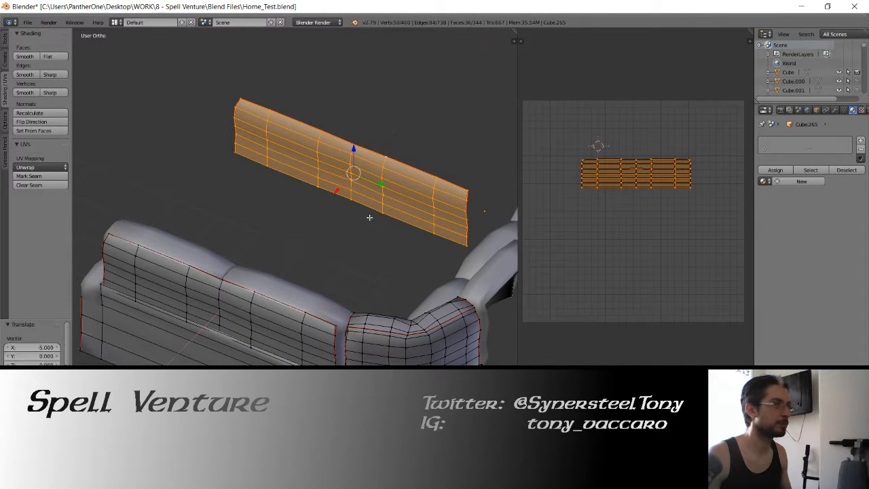
pyautogui.hotkey('ctrl', 'z')
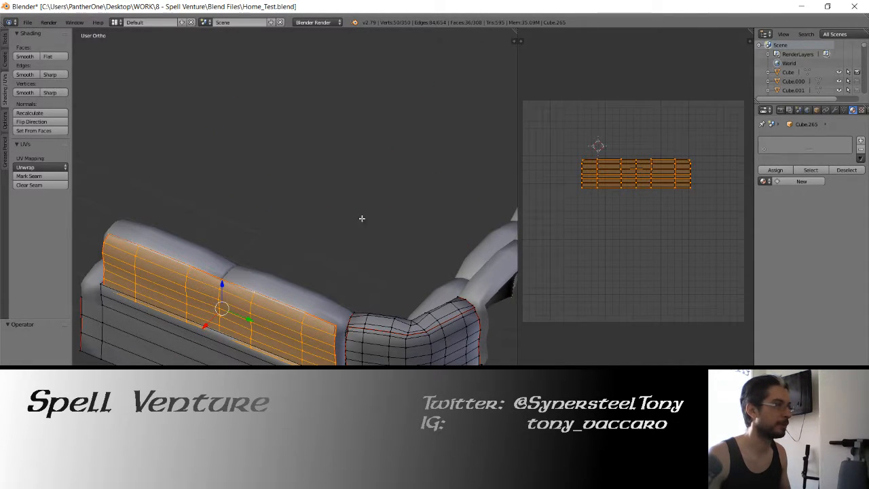
pyautogui.hotkey('ctrl', 'z')
pyautogui.hotkey('ctrl', 'shift', 'z')
# Remove the stray vertex near the frame's corner from the back panel selection.
pyautogui.keyDown('shift'); pyautogui.moveTo(244, 249); pyautogui.dragTo(262, 210, button='middle'); pyautogui.keyUp('shift')
pyautogui.press('z')
pyautogui.press('c')
pyautogui.middleClick(386, 309)
pyautogui.rightClick(386, 309)
pyautogui.press('z')
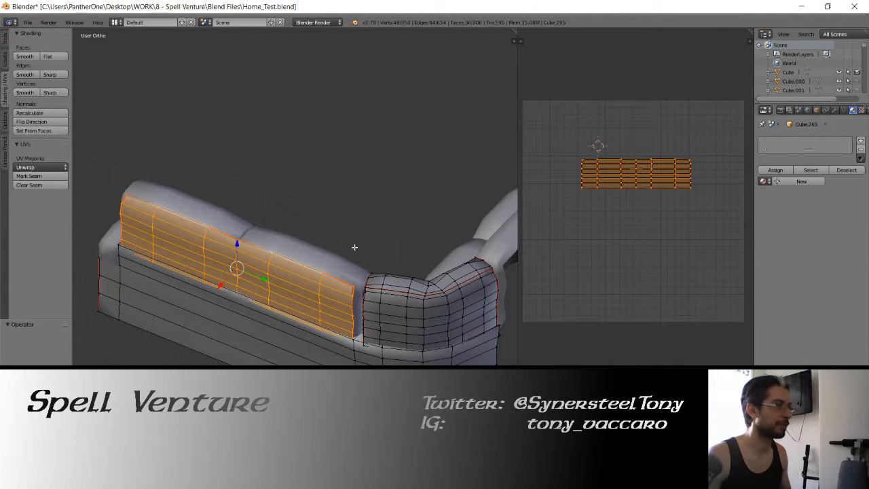
# Duplicate the selected back panel and offset the copy by -5 along X.
pyautogui.hotkey('shift', 'd')
pyautogui.write('x')
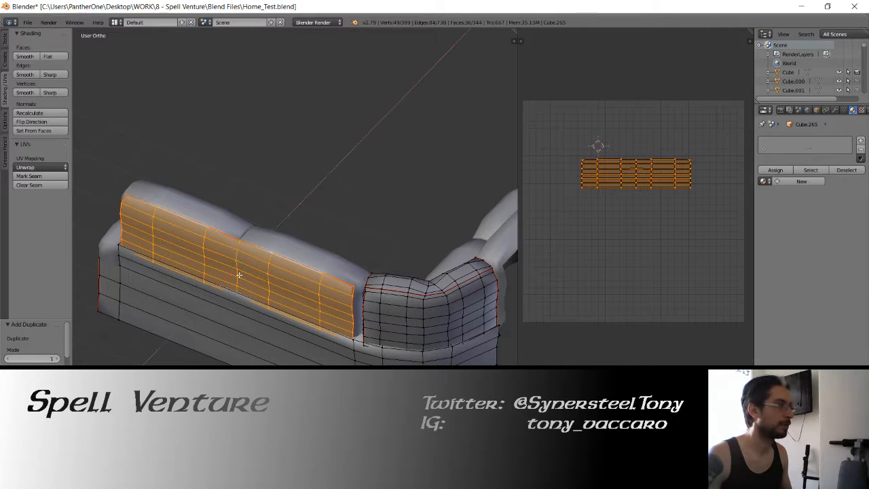
pyautogui.write('-5')
pyautogui.press('Return')
# Separate the duplicated panel into its own object and leave mesh editing.
pyautogui.press('KP_7')
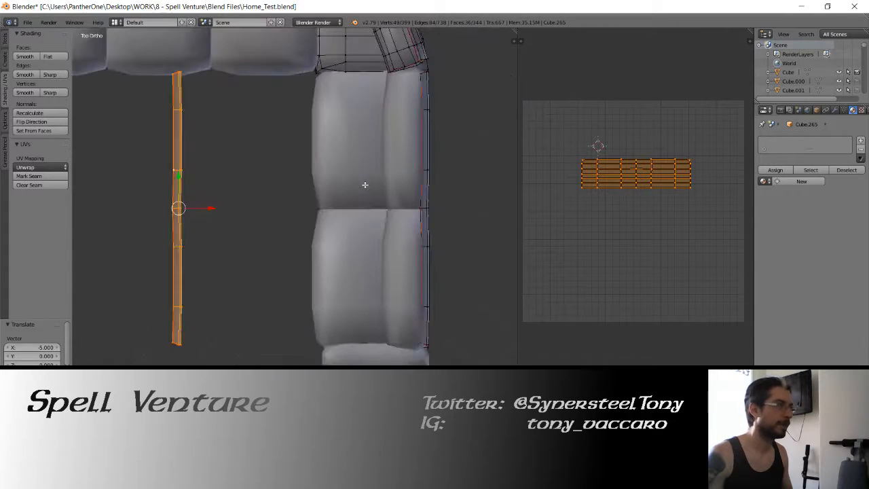
pyautogui.press('p')
pyautogui.click(129, 148)
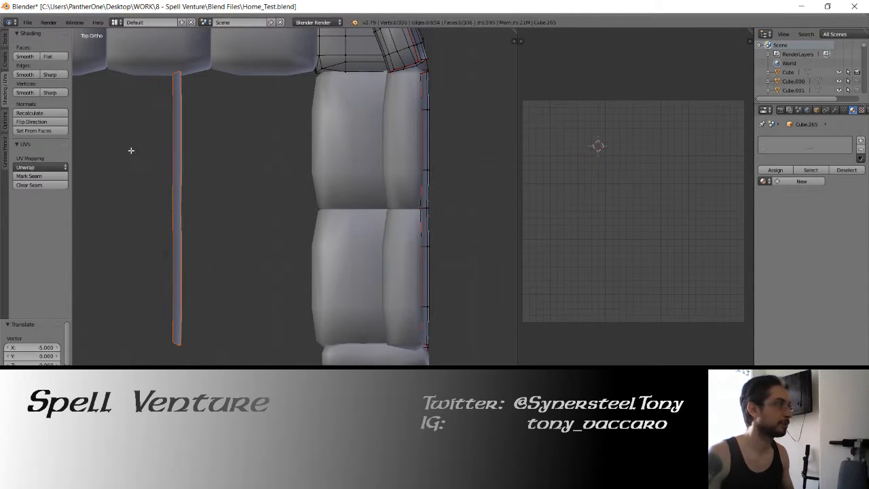
pyautogui.press('Tab')
# Select the separated back panel and set its origin to its geometry.
pyautogui.keyDown('shift'); pyautogui.moveTo(141, 157); pyautogui.dragTo(239, 182, button='middle'); pyautogui.keyUp('shift')
pyautogui.rightClick(248, 186)
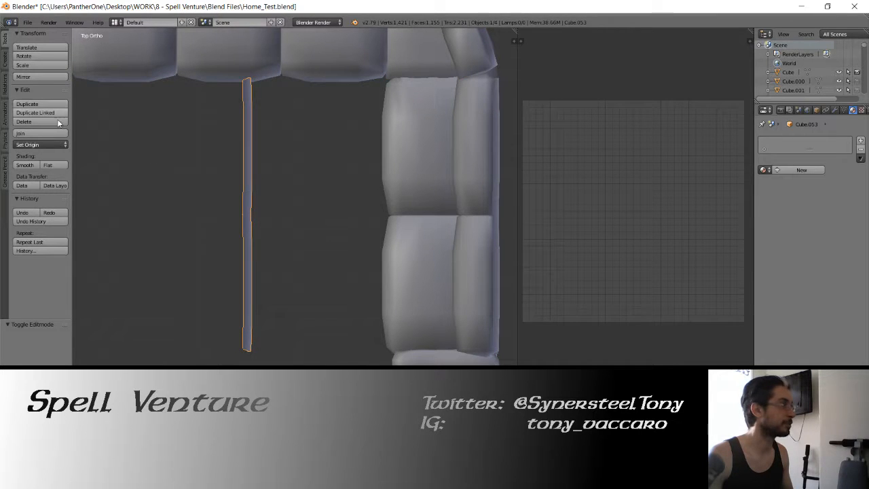
pyautogui.click(40, 144)
pyautogui.click(53, 165)
# Rotate the separated back panel 90 degrees about the Z axis.
pyautogui.keyDown('shift'); pyautogui.moveTo(176, 168); pyautogui.dragTo(290, 169, button='middle'); pyautogui.keyUp('shift')
pyautogui.press('z')
pyautogui.press('z')
pyautogui.moveTo(157, 171); pyautogui.dragTo(327, 151, button='middle')
pyautogui.write('rz90')
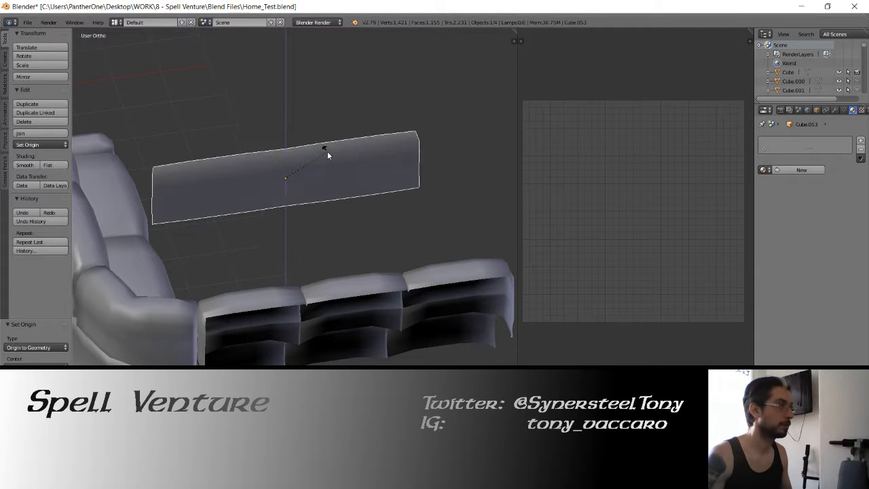
pyautogui.press('Return')
# Move the rotated panel 5 units along Y to sit behind the three-seat side of the sofa.
pyautogui.press('KP_7')
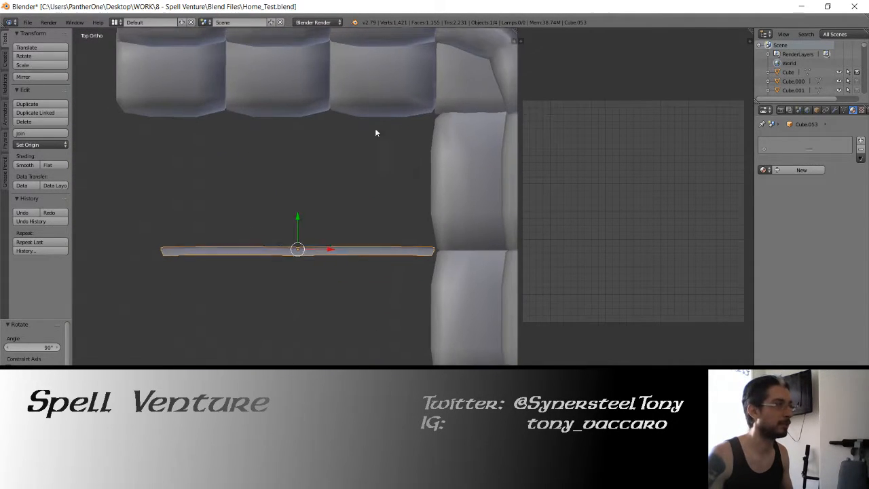
pyautogui.write('gy')
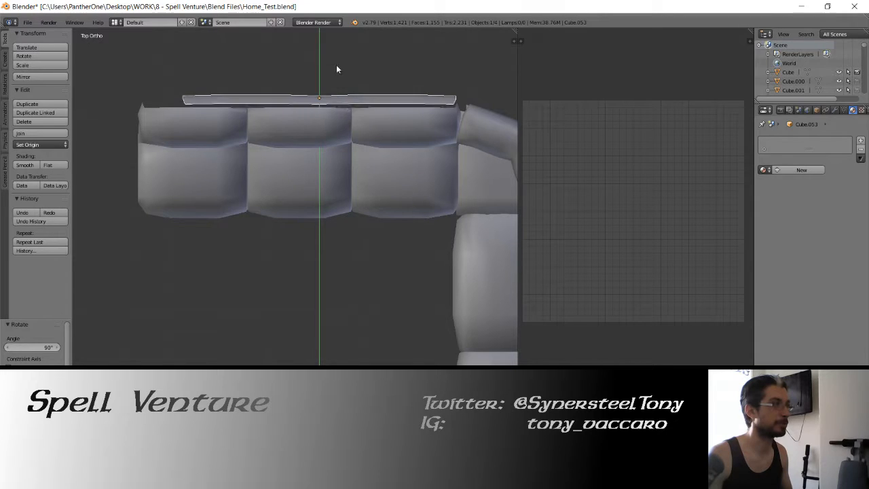
pyautogui.write('5')
pyautogui.press('Return')
pyautogui.moveTo(327, 109)
pyautogui.keyDown('shift'); pyautogui.mouseDown(button='middle')
pyautogui.moveTo(304, 190)
pyautogui.moveTo(408, 155)
pyautogui.moveTo(441, 121)
pyautogui.mouseUp(button='middle'); pyautogui.keyUp('shift')
pyautogui.scroll(3, 299, 190)
pyautogui.press('z')
pyautogui.press('z')
pyautogui.moveTo(203, 177)
pyautogui.keyDown('shift'); pyautogui.mouseDown(button='middle')
pyautogui.moveTo(320, 173)
pyautogui.moveTo(258, 186)
pyautogui.moveTo(281, 186)
pyautogui.moveTo(409, 153)
pyautogui.mouseUp(button='middle'); pyautogui.keyUp('shift')
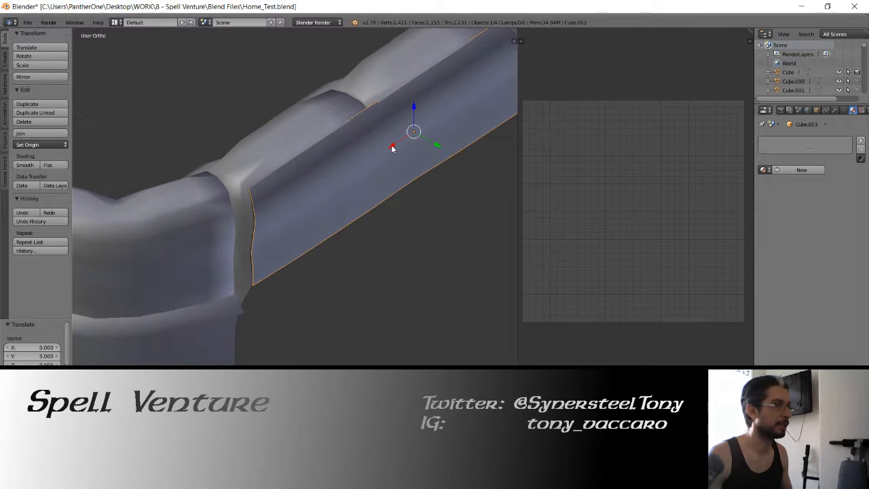
pyautogui.keyDown('shift'); pyautogui.moveTo(392, 146); pyautogui.dragTo(389, 146); pyautogui.keyUp('shift')
pyautogui.hotkey('ctrl', 'z')
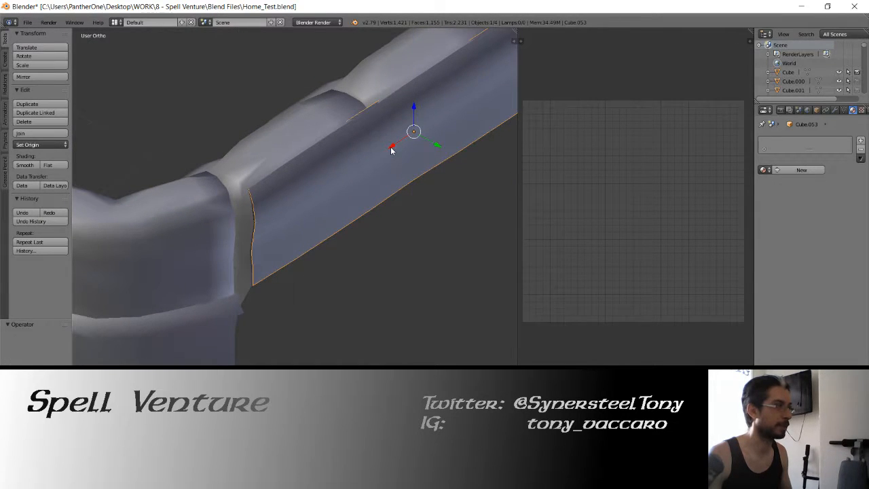
pyautogui.press('g')
pyautogui.press('x')
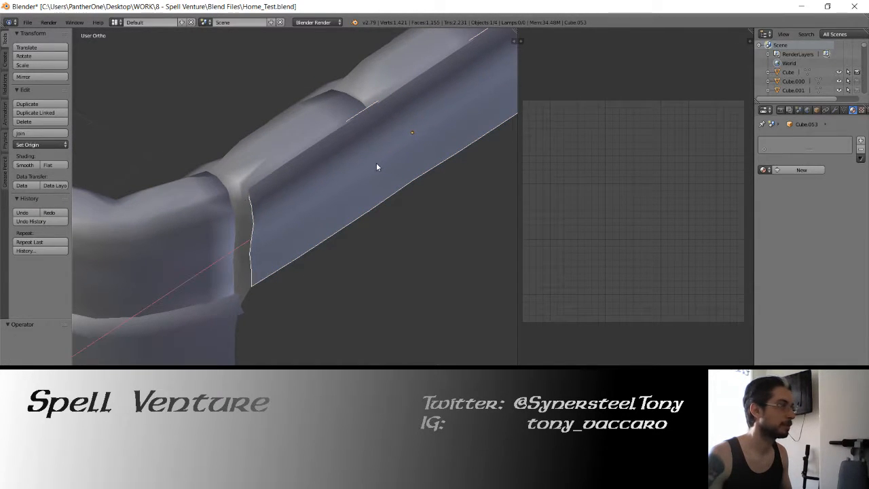
pyautogui.moveTo(370, 167); pyautogui.dragTo(367, 167)
pyautogui.moveTo(367, 167); pyautogui.dragTo(194, 166, button='middle')
pyautogui.click(289, 170)
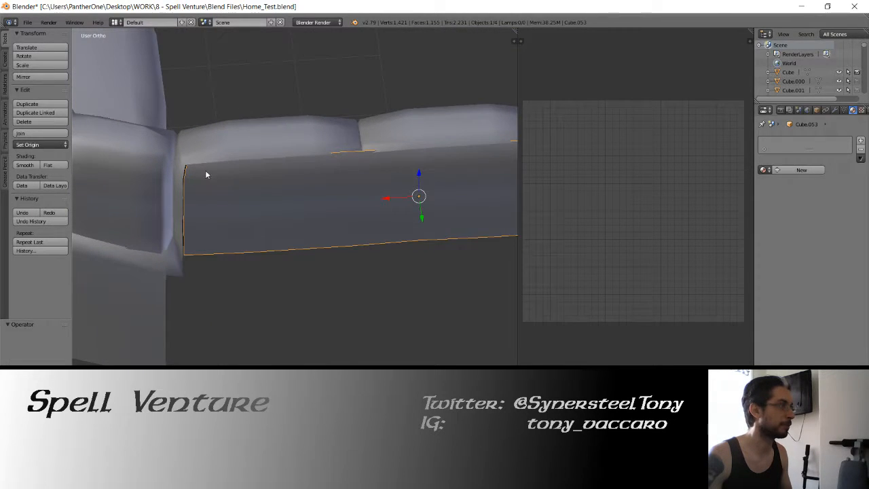
pyautogui.moveTo(303, 196); pyautogui.dragTo(354, 198, button='middle')
pyautogui.keyDown('shift'); pyautogui.moveTo(389, 191); pyautogui.dragTo(385, 191); pyautogui.keyUp('shift')
pyautogui.hotkey('ctrl', 'z')
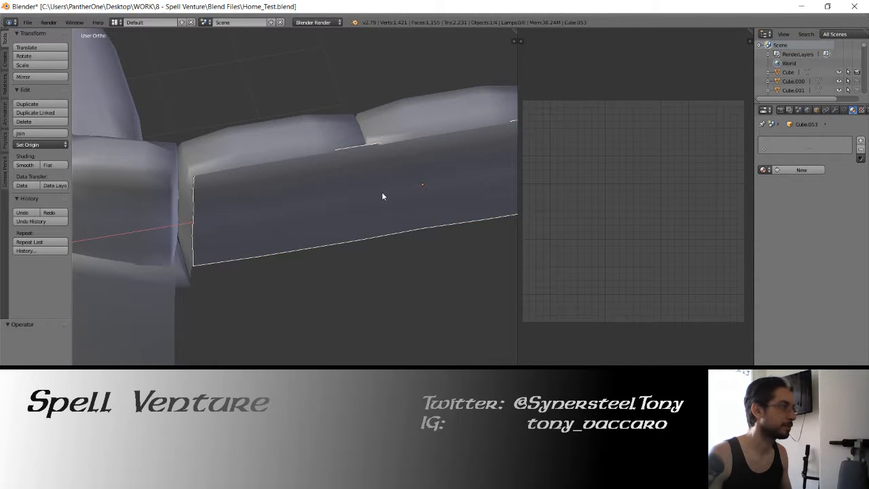
# Slide the back panel along X to align its end with the corner section behind the three-seat side.
pyautogui.press('a')
pyautogui.moveTo(378, 194); pyautogui.dragTo(412, 169, button='middle')
pyautogui.rightClick(339, 187)
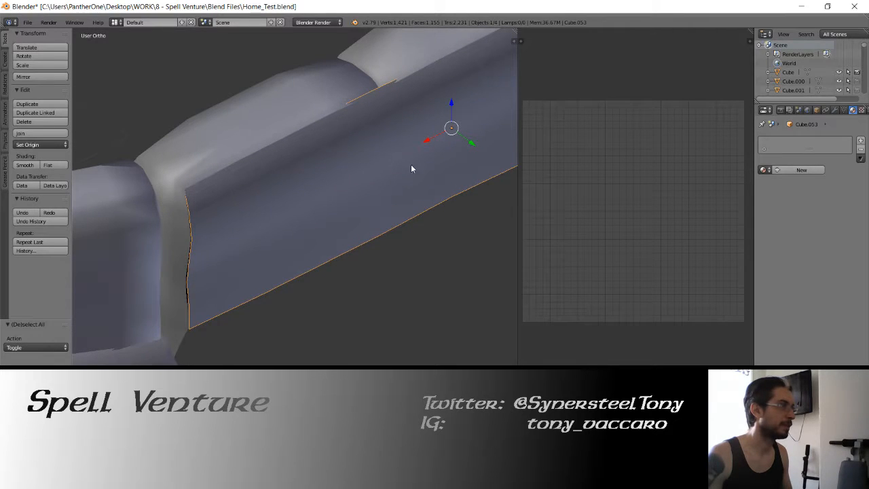
pyautogui.click(427, 141)
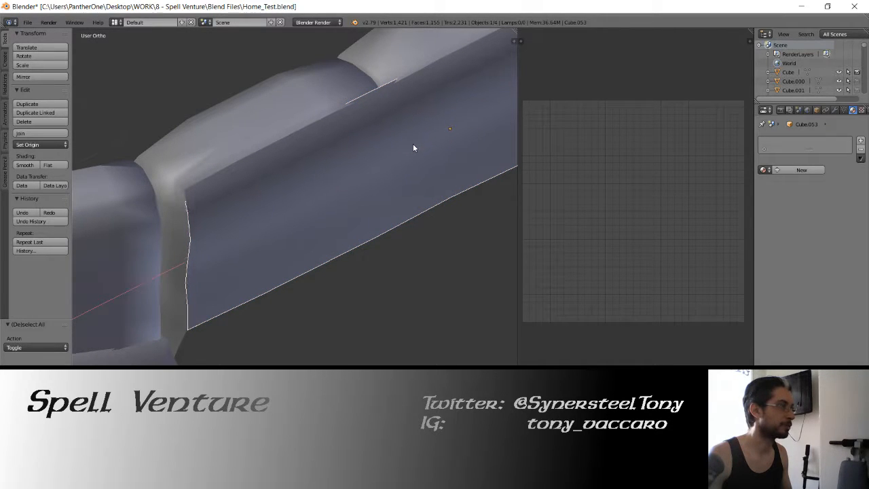
pyautogui.press('Tab')
pyautogui.press('Tab')
pyautogui.press('Tab')
pyautogui.press('Tab')
pyautogui.press('Tab')
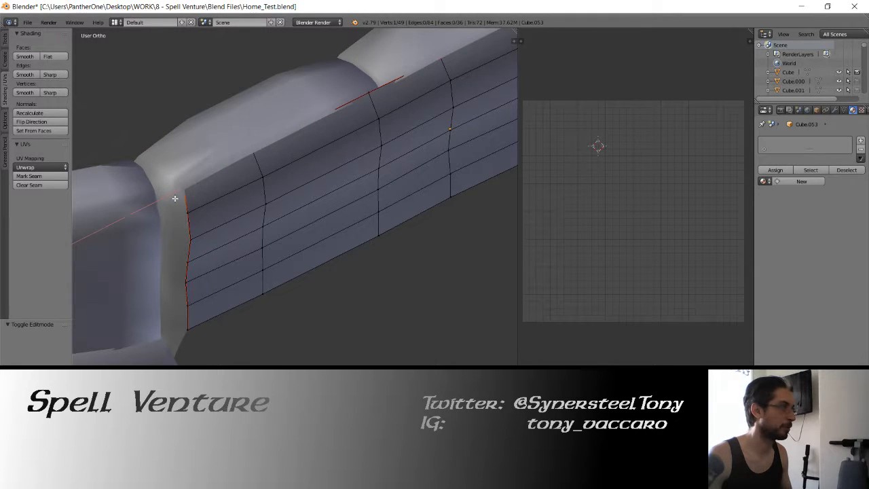
pyautogui.press('Tab')
# Move the back panel along Y so it sits tight against the backs of the cushions.
pyautogui.moveTo(174, 198); pyautogui.dragTo(376, 143, button='middle')
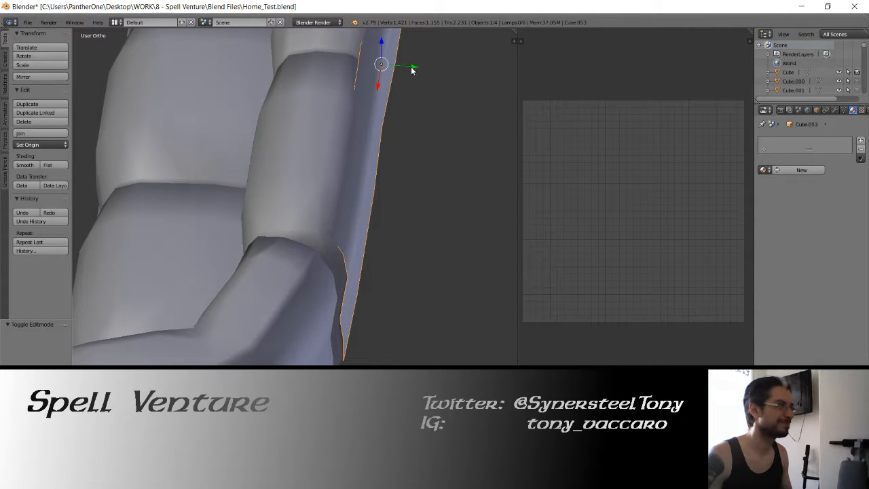
pyautogui.moveTo(411, 67); pyautogui.dragTo(389, 105)
pyautogui.moveTo(390, 105); pyautogui.dragTo(292, 159, button='middle')
# Extend the panel's open end along X to the outer end of the three-seat side by moving its end column of vertices.
pyautogui.press('Tab')
pyautogui.moveTo(405, 170); pyautogui.dragTo(289, 169, button='middle')
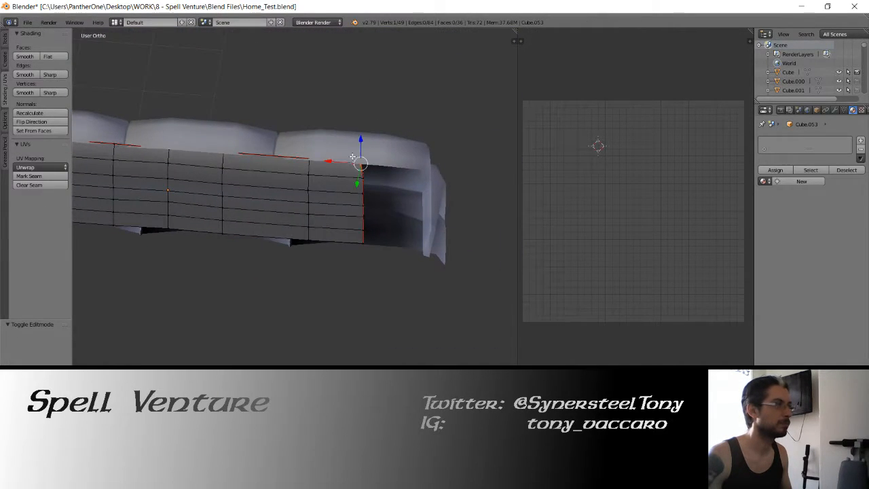
pyautogui.press('c')
pyautogui.moveTo(332, 269); pyautogui.dragTo(309, 156)
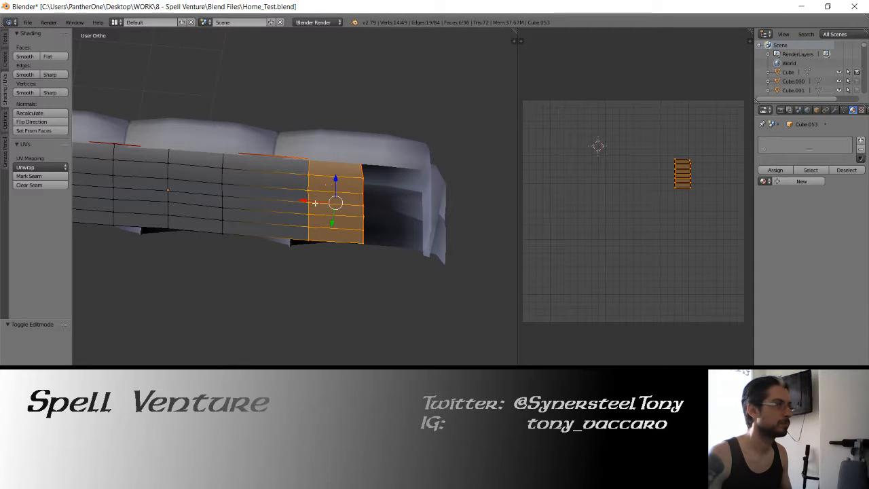
pyautogui.press('a')
pyautogui.press('c')
pyautogui.moveTo(356, 247); pyautogui.dragTo(354, 155)
pyautogui.rightClick(353, 155)
pyautogui.press('z')
pyautogui.press('z')
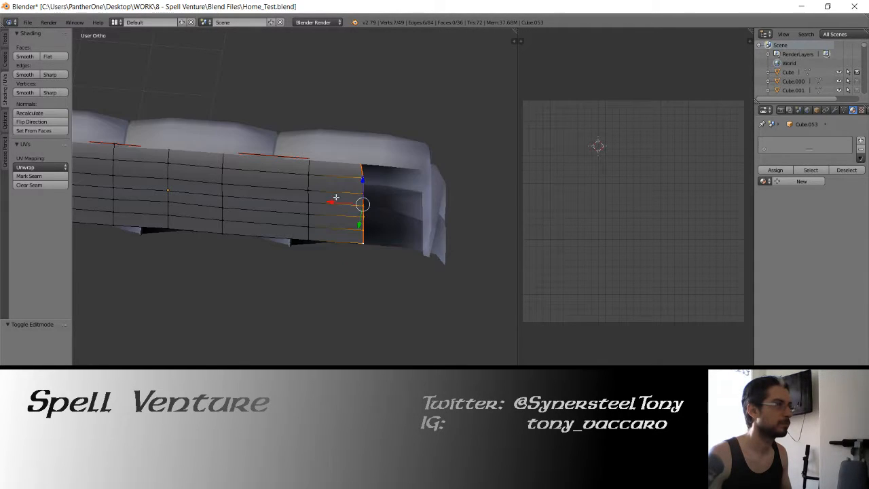
pyautogui.moveTo(331, 200); pyautogui.dragTo(398, 208)
# Move the panel's interior vertex column along X to even out the spacing near the extended end.
pyautogui.moveTo(387, 179)
pyautogui.mouseDown(button='middle')
pyautogui.moveTo(239, 184)
pyautogui.moveTo(299, 186)
pyautogui.mouseUp(button='middle')
pyautogui.press('a')
pyautogui.press('c')
pyautogui.moveTo(322, 156); pyautogui.dragTo(332, 236)
pyautogui.rightClick(332, 236)
pyautogui.moveTo(296, 201); pyautogui.dragTo(212, 214)
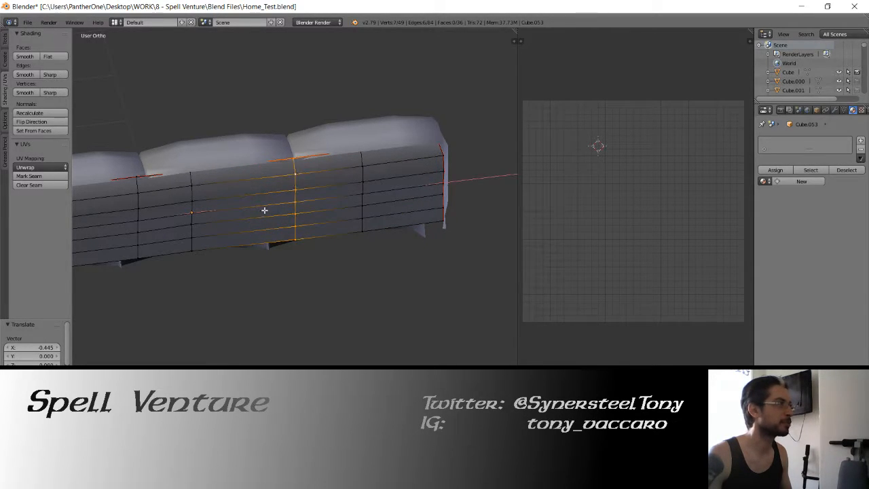
# Shift the panel's two middle vertex columns -0.121 along X and leave mesh editing.
pyautogui.press('a')
pyautogui.press('c')
pyautogui.moveTo(138, 175)
pyautogui.mouseDown()
pyautogui.moveTo(179, 202)
pyautogui.moveTo(173, 162)
pyautogui.mouseUp()
pyautogui.rightClick(173, 162)
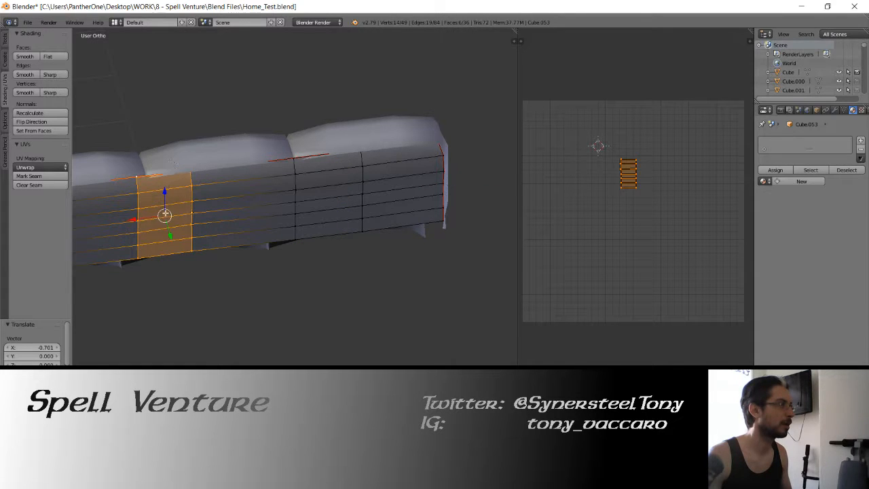
pyautogui.press('g')
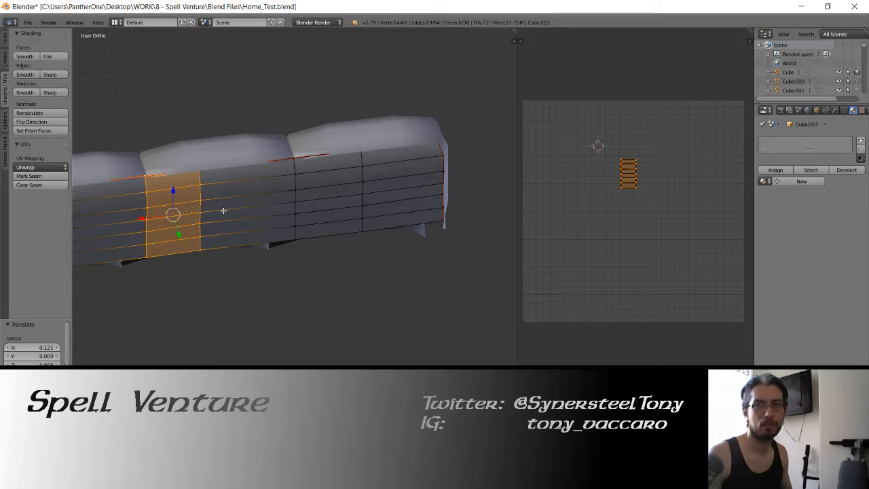
pyautogui.moveTo(210, 213); pyautogui.dragTo(306, 219, button='middle')
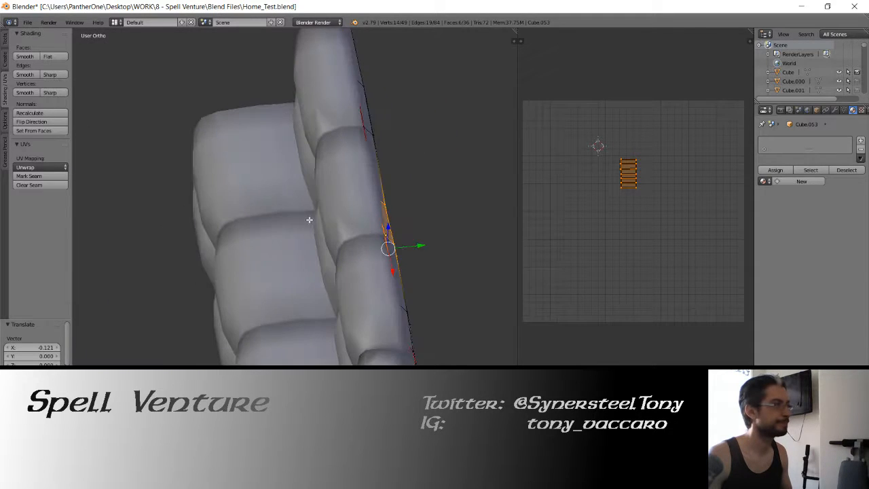
pyautogui.press('Tab')
# Try to lower the back panel slightly along Z and undo the move.
pyautogui.moveTo(364, 201); pyautogui.dragTo(250, 196, button='middle')
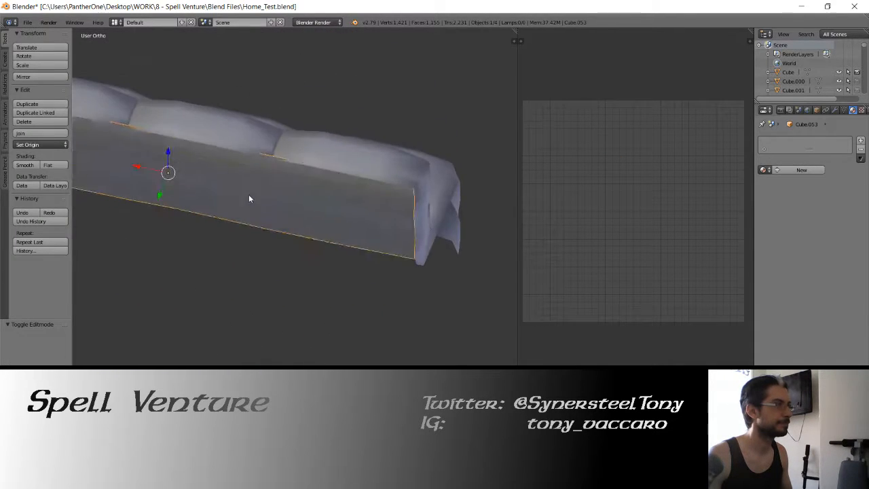
pyautogui.press('Tab')
pyautogui.moveTo(305, 193); pyautogui.dragTo(236, 155, button='middle')
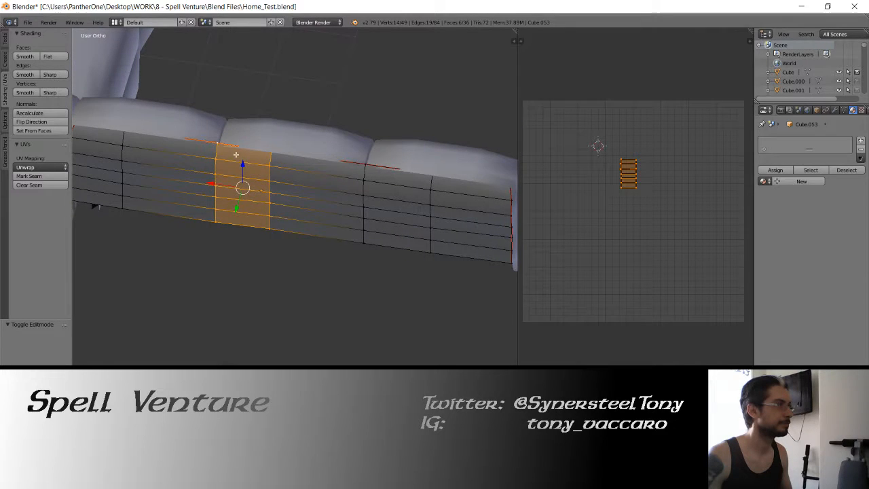
pyautogui.press('Tab')
pyautogui.moveTo(330, 159); pyautogui.dragTo(252, 136, button='middle')
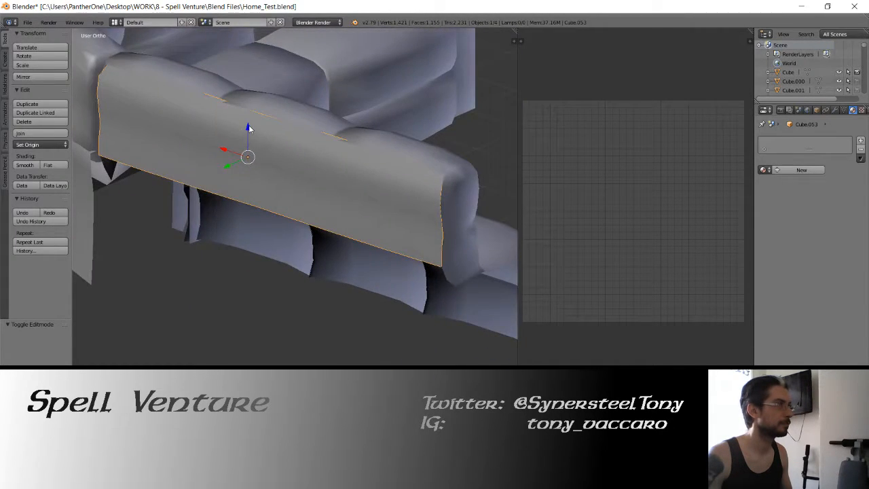
pyautogui.moveTo(250, 126); pyautogui.dragTo(251, 138)
pyautogui.hotkey('ctrl', 'z')
pyautogui.moveTo(251, 138)
pyautogui.mouseDown(button='middle')
pyautogui.moveTo(252, 161)
pyautogui.moveTo(327, 168)
pyautogui.moveTo(376, 158)
pyautogui.moveTo(207, 155)
pyautogui.moveTo(196, 167)
pyautogui.moveTo(261, 171)
pyautogui.moveTo(224, 172)
pyautogui.moveTo(265, 198)
pyautogui.mouseUp(button='middle')
# Deselect the panel's vertices and join the panel to the three-seat sofa section.
pyautogui.press('Tab')
pyautogui.press('Tab')
pyautogui.press('Tab')
pyautogui.press('a')
pyautogui.press('Tab')
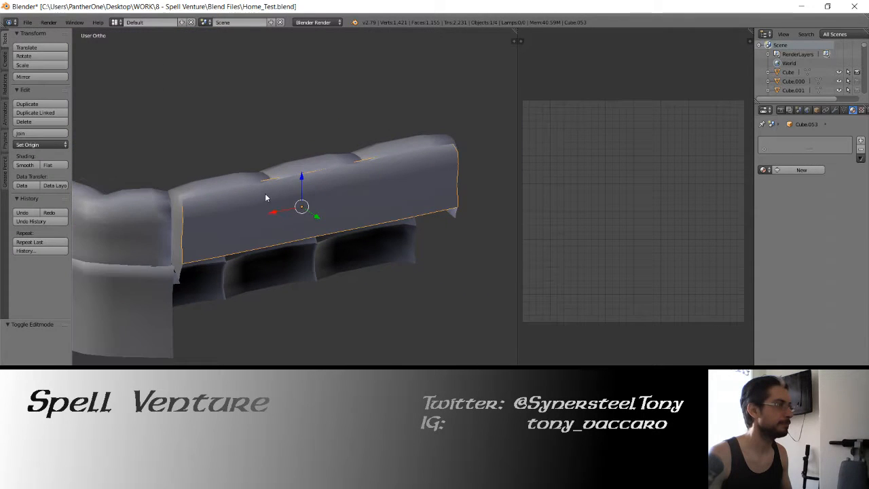
pyautogui.keyDown('shift'); pyautogui.rightClick(226, 178); pyautogui.keyUp('shift')
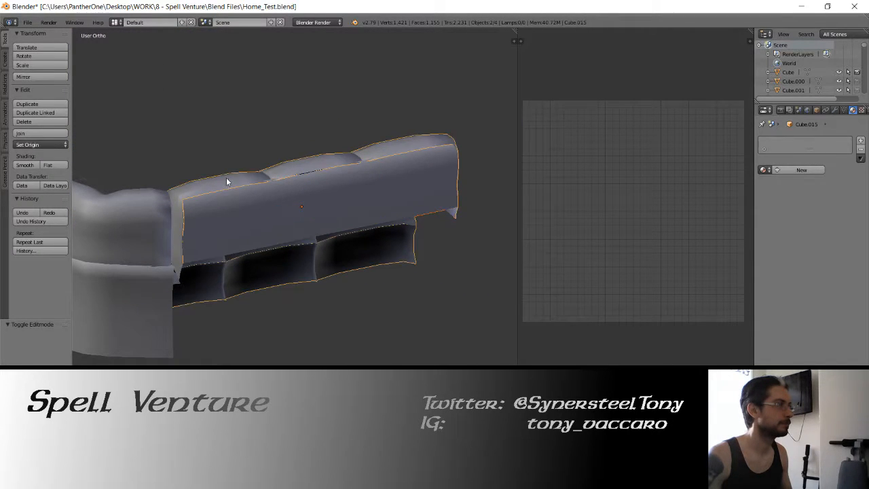
pyautogui.moveTo(226, 177); pyautogui.dragTo(316, 182, button='middle')
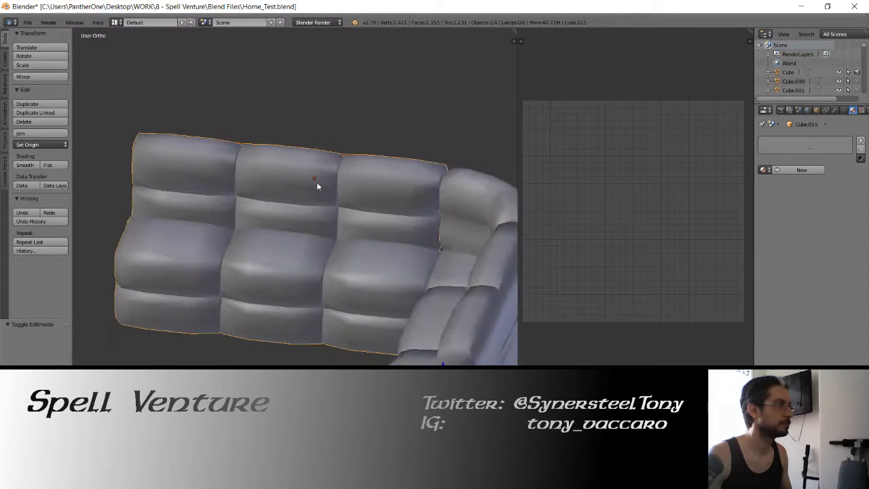
pyautogui.click(39, 136)
# Select the entire mesh of the joined three-seat section and unwrap its UVs.
pyautogui.press('Tab')
pyautogui.press('a')
pyautogui.press('u')
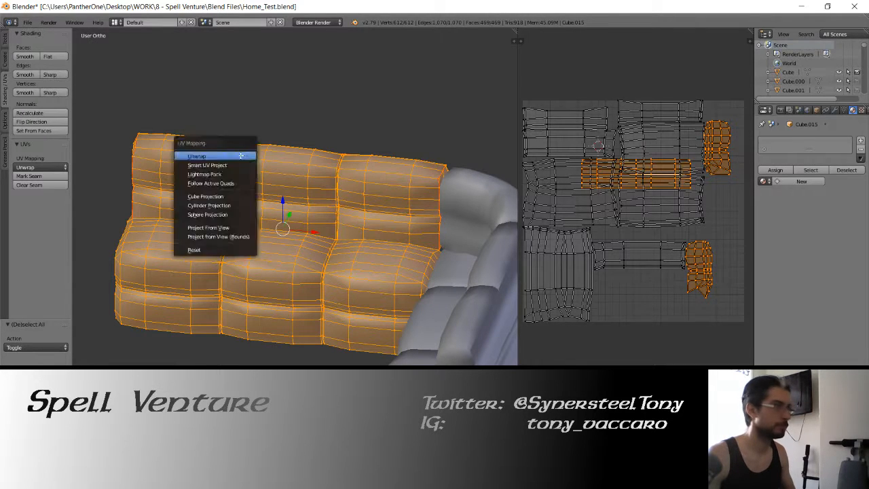
pyautogui.click(240, 156)
# Apply the rotation and scale of the three-seat section in object mode.
pyautogui.press('Tab')
pyautogui.hotkey('ctrl', 'a')
pyautogui.click(267, 150)
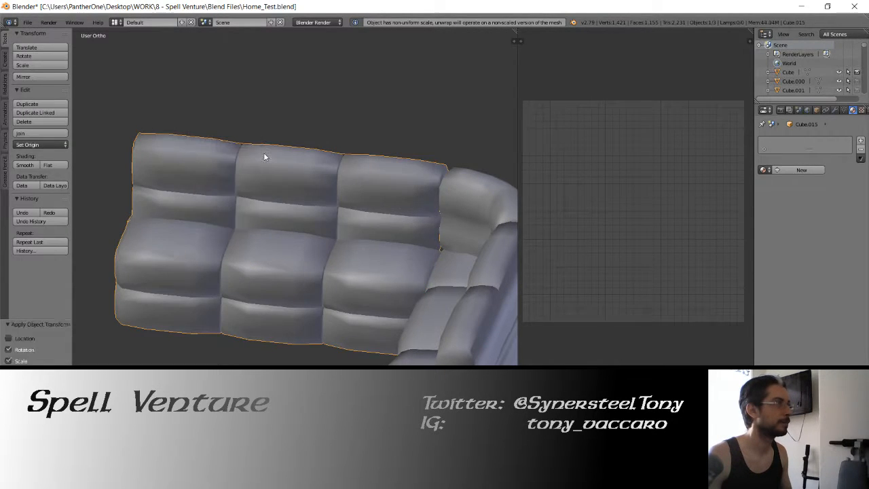
# Unwrap the three-seat section's UVs again with the applied scale, deselect the mesh and leave mesh editing.
pyautogui.press('Tab')
pyautogui.press('u')
pyautogui.click(264, 154)
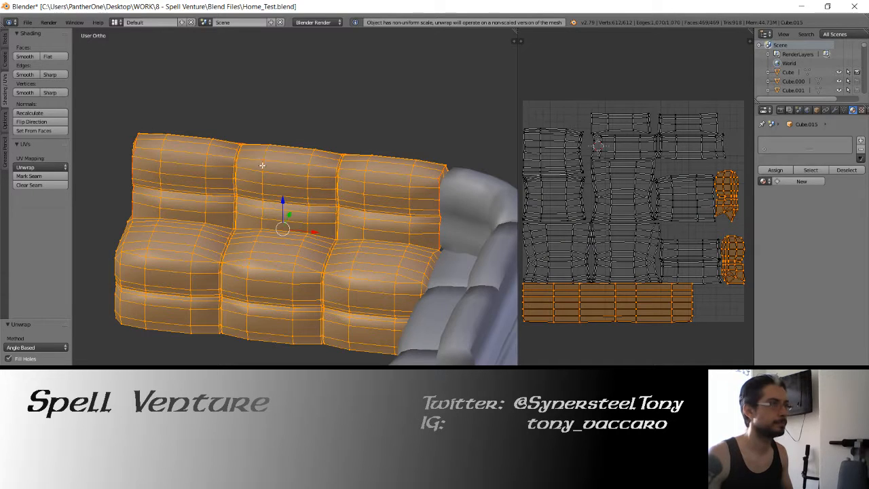
pyautogui.moveTo(250, 181); pyautogui.dragTo(281, 186, button='middle')
pyautogui.press('a')
pyautogui.press('Tab')
# Try to unwrap the corner section's whole mesh and undo the unwrap.
pyautogui.keyDown('shift'); pyautogui.moveTo(338, 184); pyautogui.dragTo(195, 219, button='middle'); pyautogui.keyUp('shift')
pyautogui.rightClick(285, 196)
pyautogui.press('Tab')
pyautogui.press('a')
pyautogui.press('u')
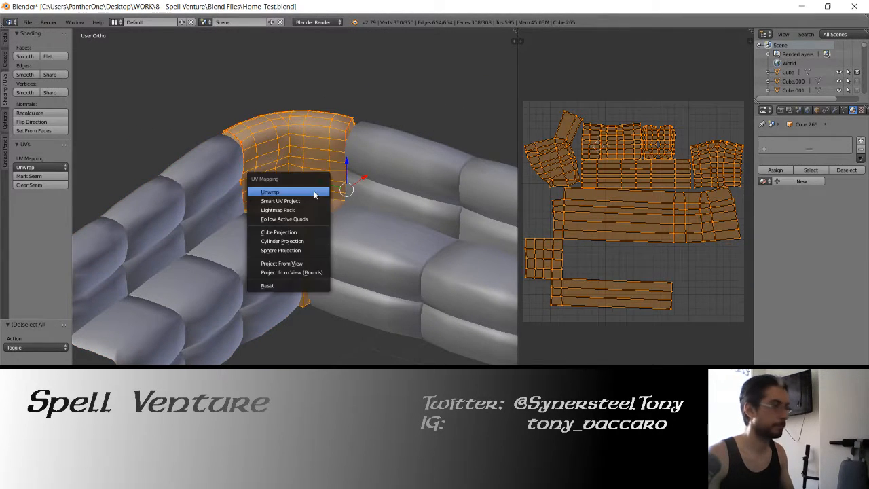
pyautogui.click(313, 190)
pyautogui.hotkey('ctrl', 'z')
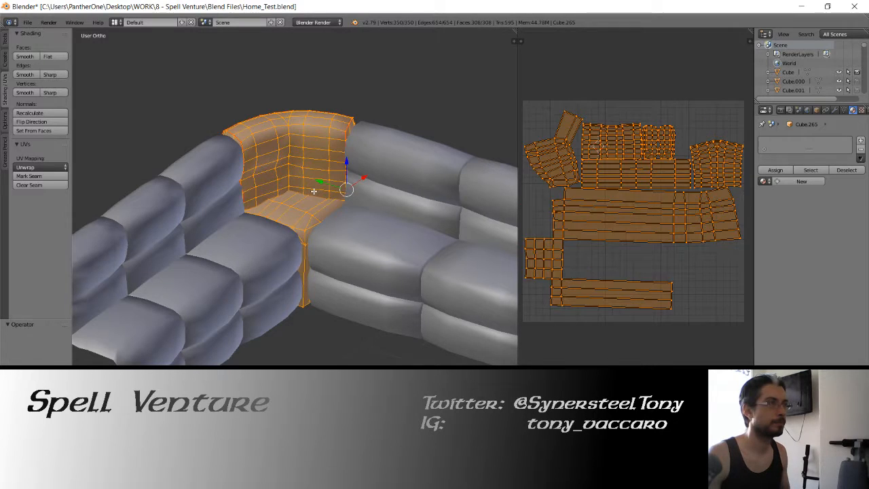
pyautogui.press('Tab')
# Save the changes over Home_Test.blend.
pyautogui.hotkey('ctrl', 's')
pyautogui.click(278, 194)
pyautogui.scroll(-4, 284, 215)
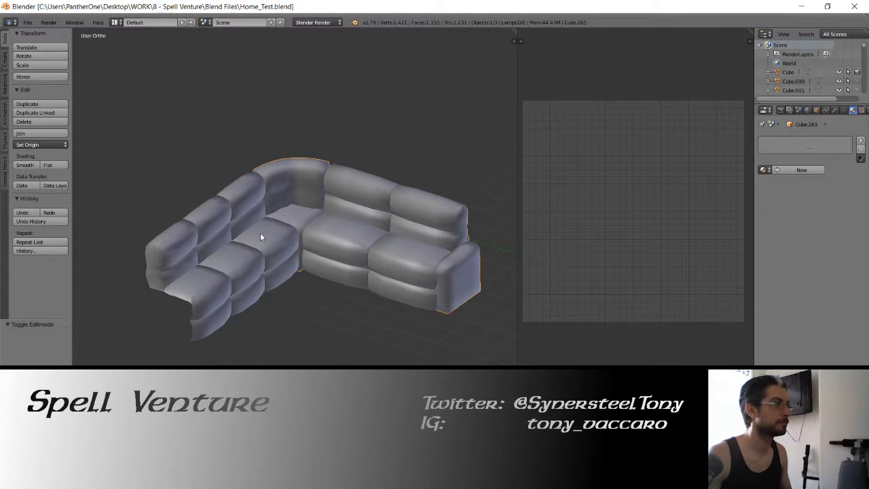
pyautogui.scroll(-4, 292, 217)
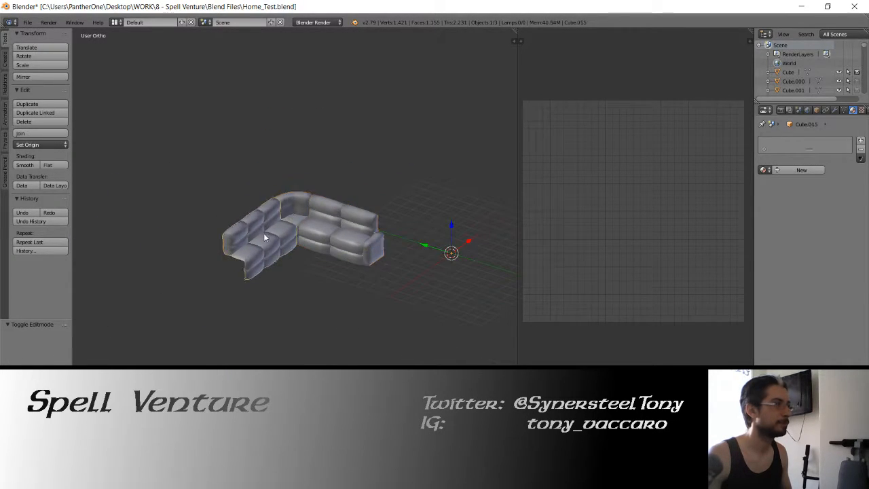
# Check the separate sofa sections by selecting each, leave the three-seat section selected and save the file again.
pyautogui.rightClick(338, 224)
pyautogui.rightClick(278, 235)
pyautogui.rightClick(295, 215)
pyautogui.rightClick(333, 223)
pyautogui.rightClick(258, 240)
pyautogui.hotkey('ctrl', 's')
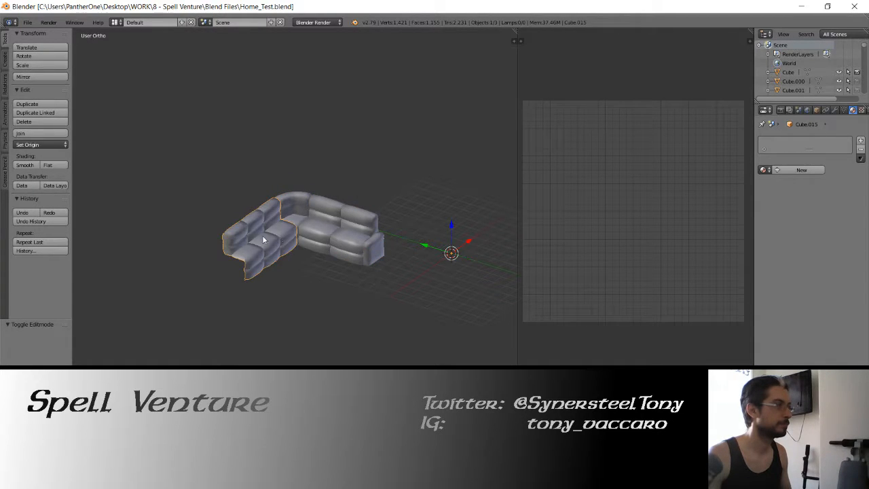
# Set the three-seat section's origin to its geometry and clear its location to the world origin.
pyautogui.click(39, 147)
pyautogui.click(41, 165)
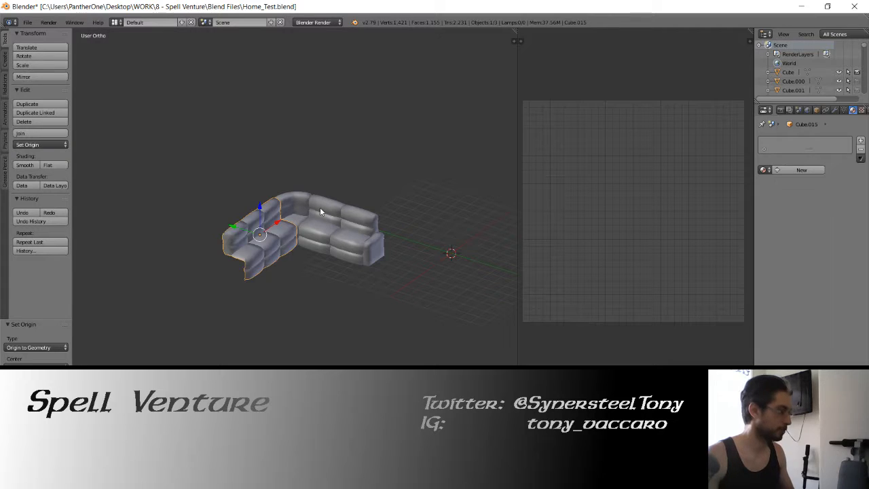
pyautogui.hotkey('alt', 'g')
# Export the three-seat section as FBX over couch_large.fbx with the Substance Painter preset, and undo its origin and location changes.
pyautogui.click(27, 23)
pyautogui.moveTo(72, 203)
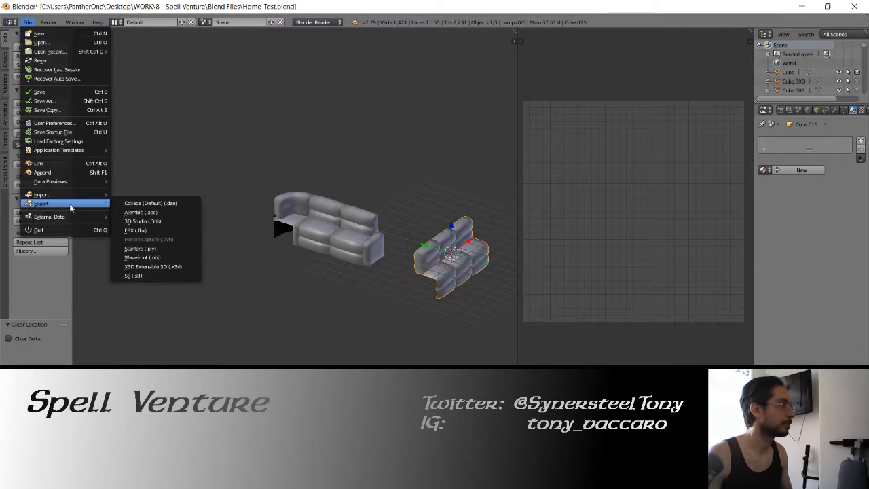
pyautogui.click(141, 231)
pyautogui.click(48, 326)
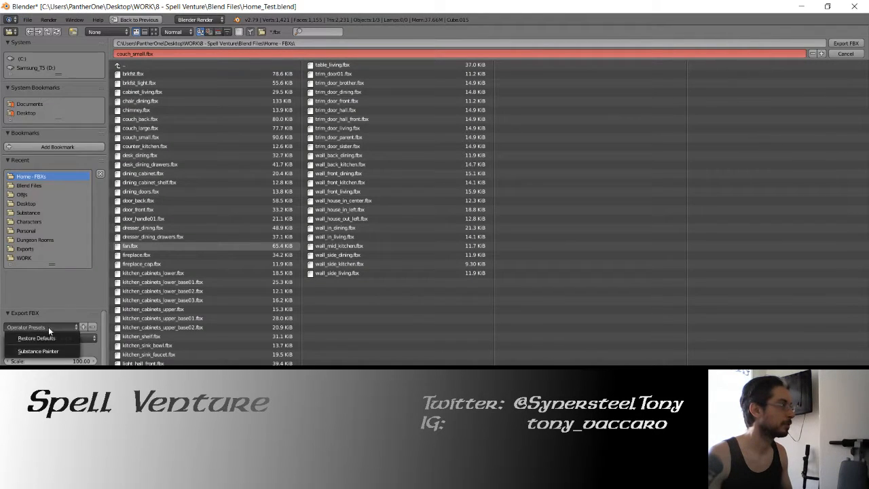
pyautogui.click(47, 350)
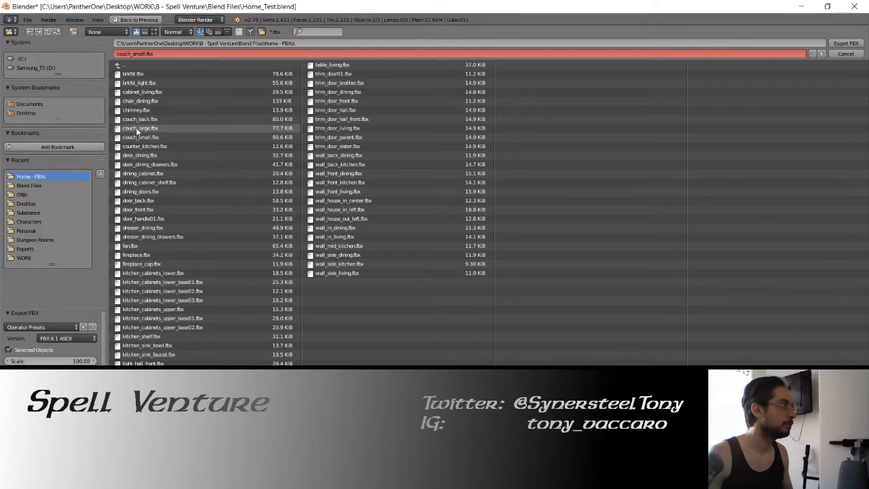
pyautogui.click(140, 128)
pyautogui.click(836, 44)
pyautogui.hotkey('ctrl', 'z')
pyautogui.hotkey('ctrl', 'z')
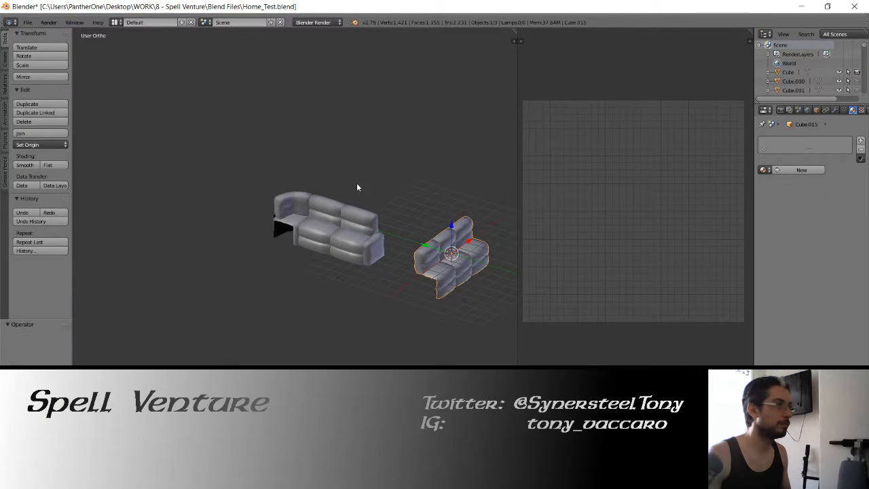
# Select the corner and armrest section, set its origin to its geometry and clear its location.
pyautogui.rightClick(301, 205)
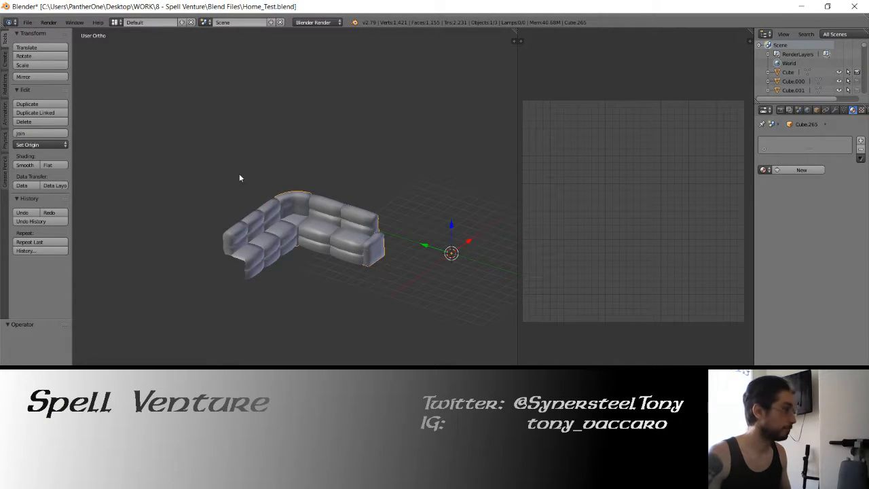
pyautogui.click(41, 145)
pyautogui.click(44, 165)
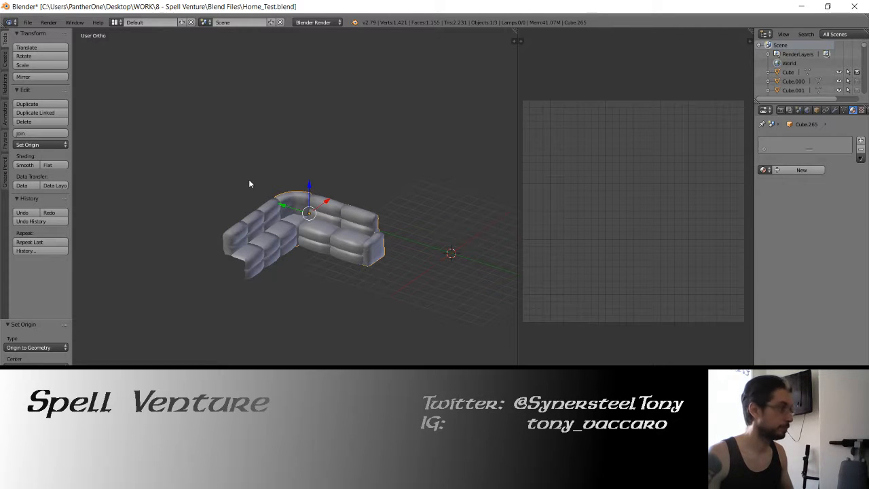
pyautogui.hotkey('alt', 'g')
# Export the corner and armrest section as FBX over couch_back.fbx.
pyautogui.click(27, 22)
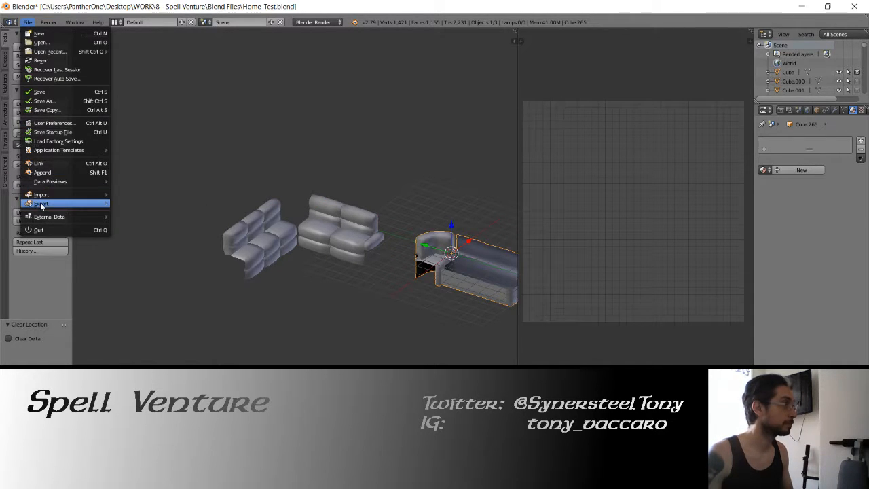
pyautogui.moveTo(68, 204)
pyautogui.click(139, 230)
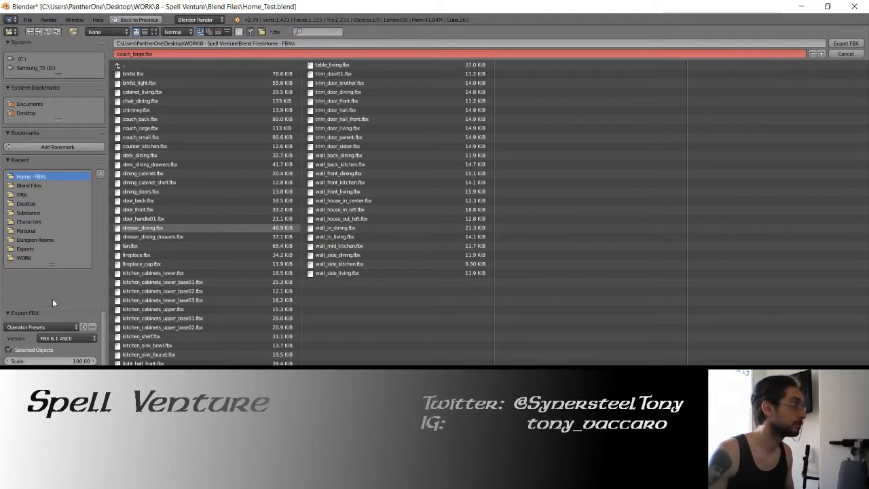
pyautogui.click(140, 119)
pyautogui.click(845, 43)
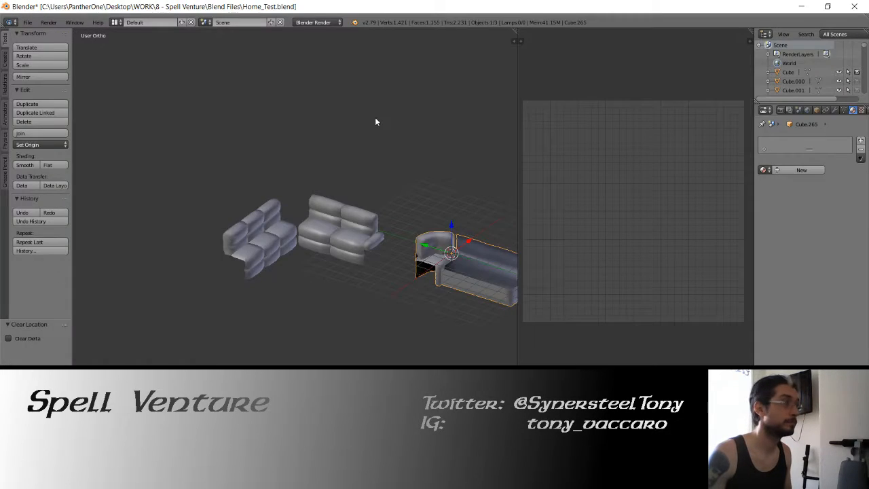
# Undo the corner and armrest section's cleared location, and set the origins of all three sofa sections to the 3D cursor.
pyautogui.hotkey('ctrl', 'z')
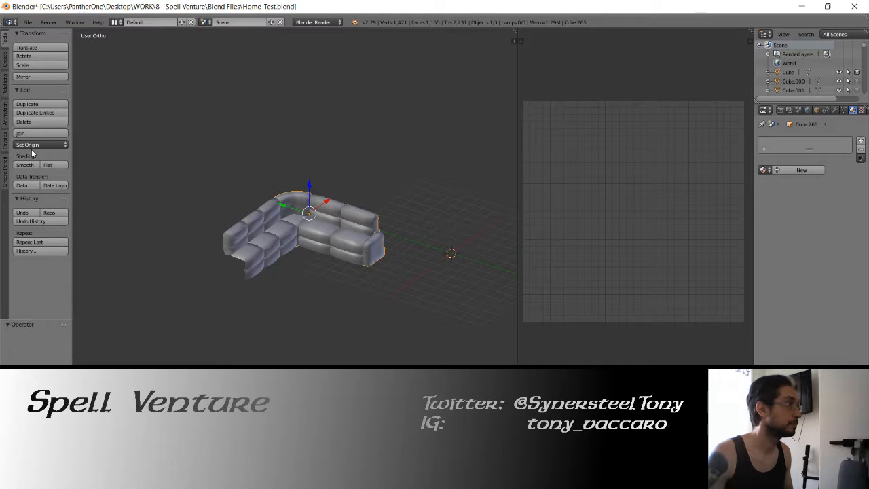
pyautogui.click(31, 146)
pyautogui.click(38, 163)
pyautogui.press('a')
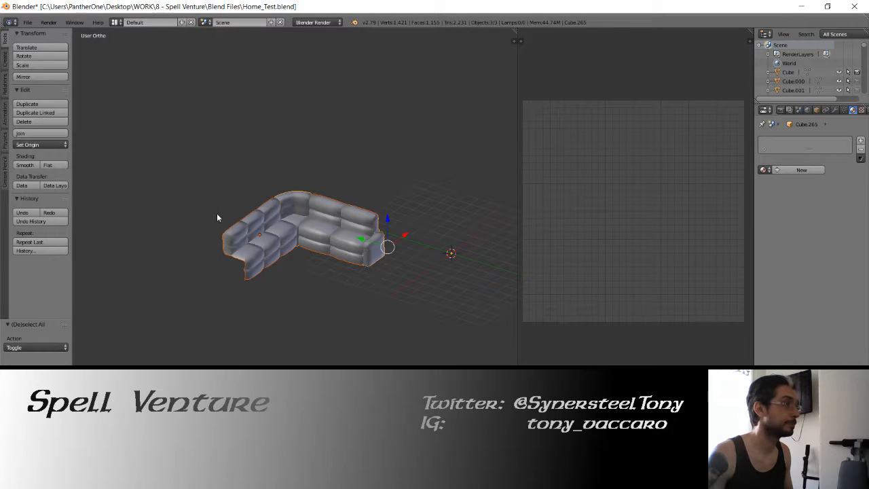
pyautogui.click(57, 144)
pyautogui.click(53, 176)
# Save over Home_Test.blend, switch to File Explorer and copy the Home_Test Blender file from the Blend Files folder.
pyautogui.hotkey('ctrl', 's')
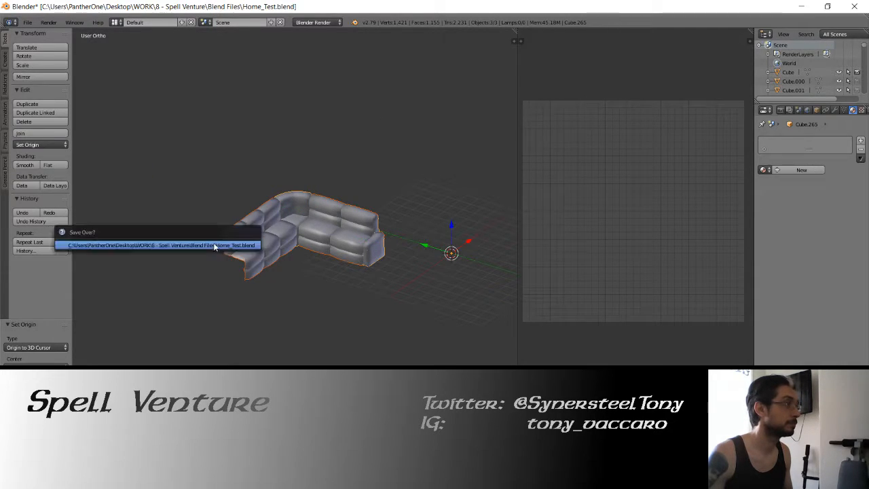
pyautogui.click(214, 245)
pyautogui.hotkey('alt', 'Tab')
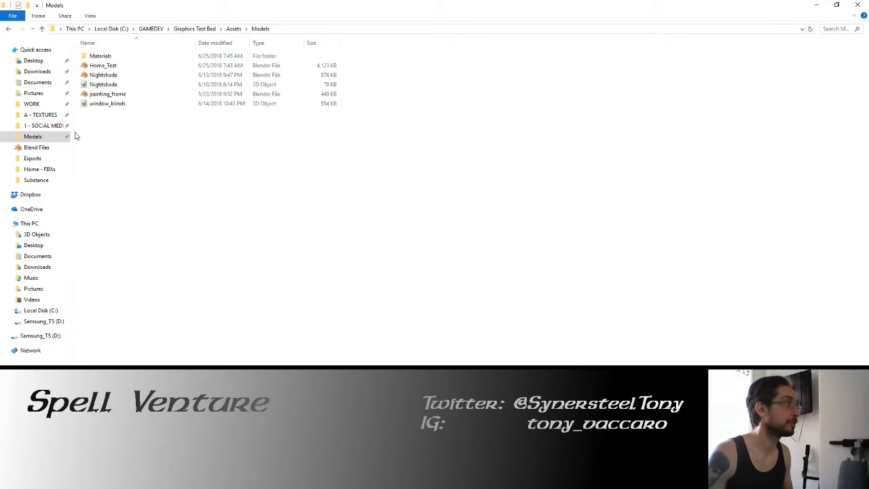
pyautogui.click(39, 147)
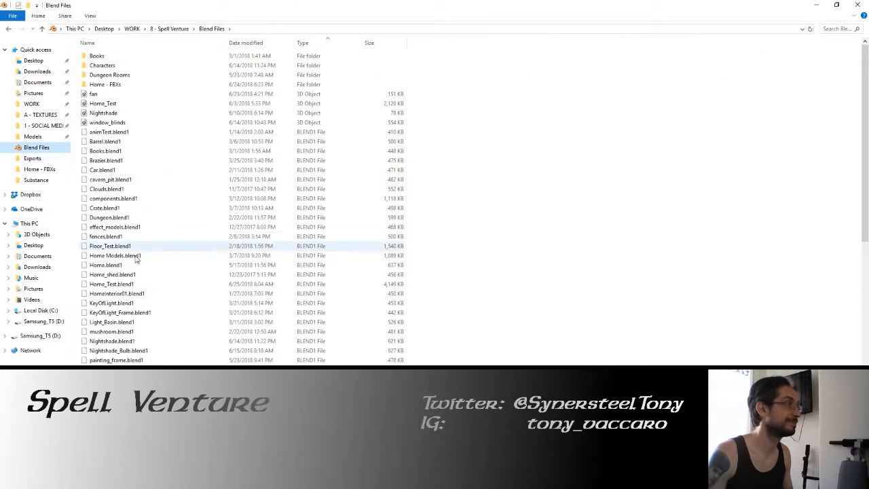
pyautogui.scroll(-10, 136, 256)
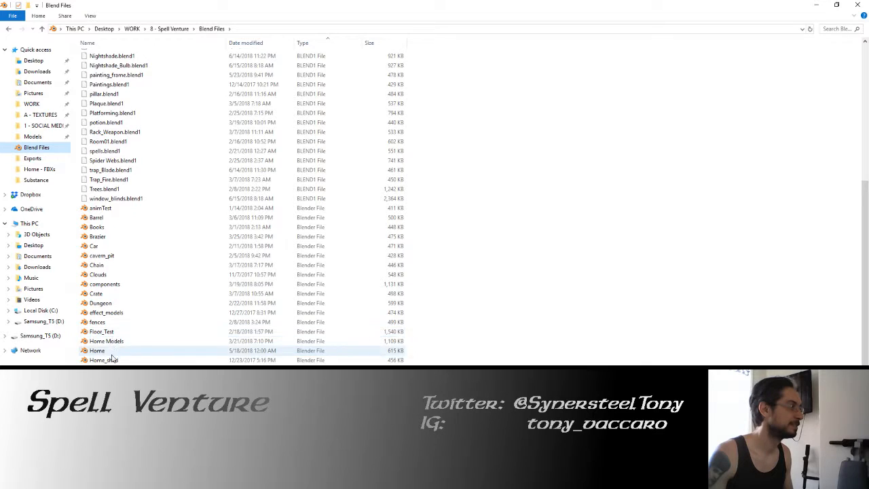
pyautogui.rightClick(112, 358)
pyautogui.click(129, 314)
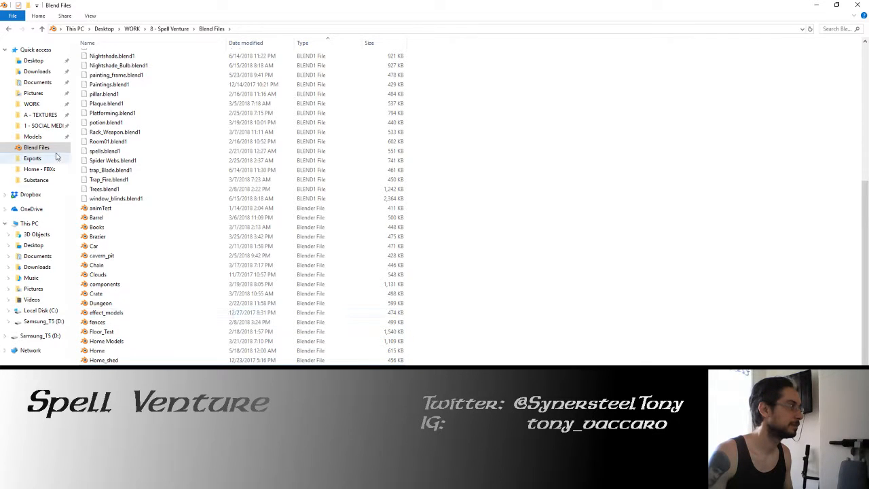
# Paste Home_Test into the Graphics Test Bed project's Models folder, replacing the existing file.
pyautogui.click(32, 137)
pyautogui.rightClick(179, 172)
pyautogui.click(204, 235)
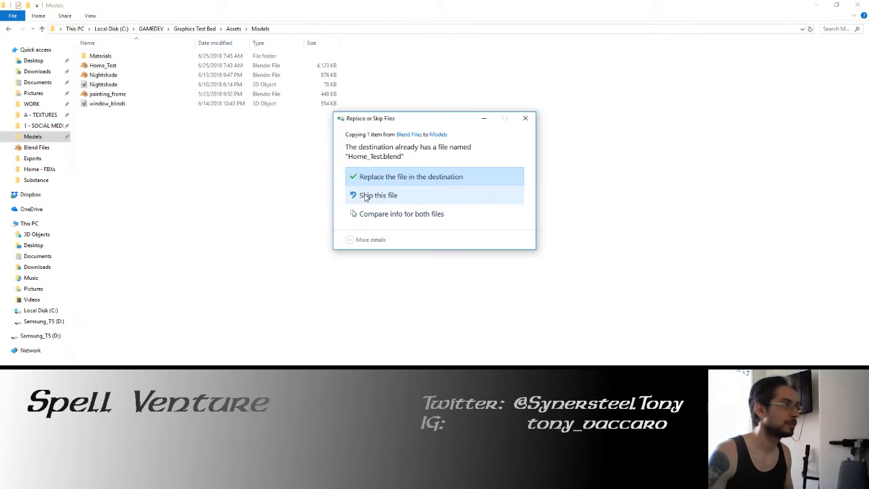
pyautogui.click(367, 178)
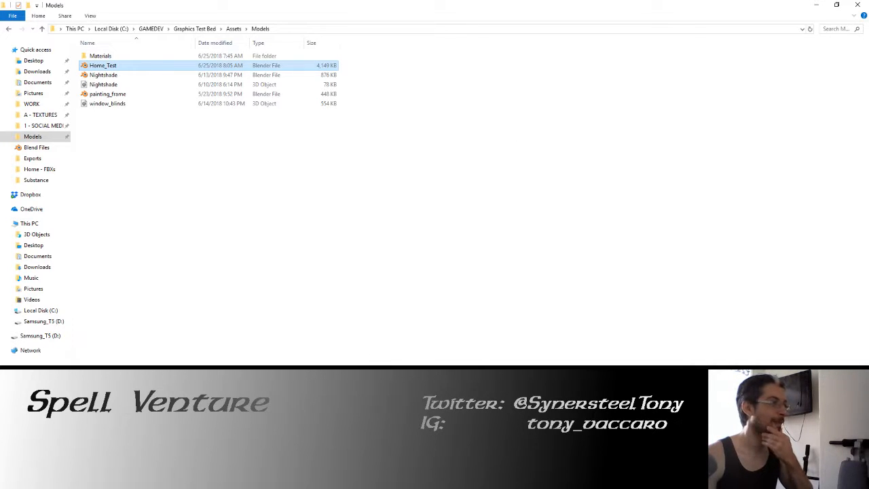
# Switch to the couch_small project in Substance Painter and delete Layer 1 below the Couch folder.
pyautogui.hotkey('alt', 'Tab')
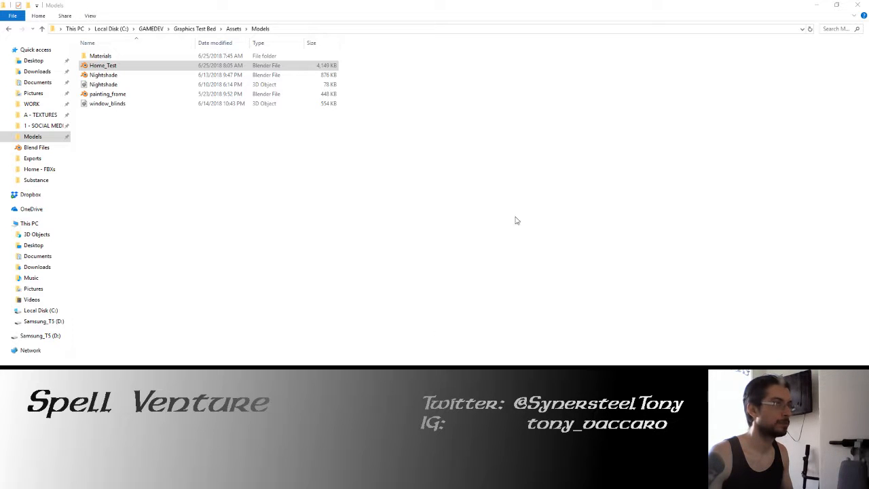
pyautogui.click(815, 5)
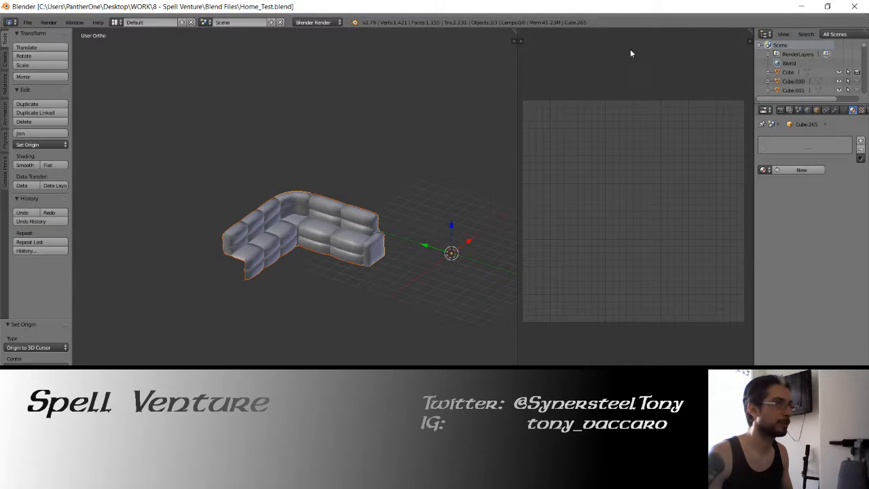
pyautogui.click(801, 6)
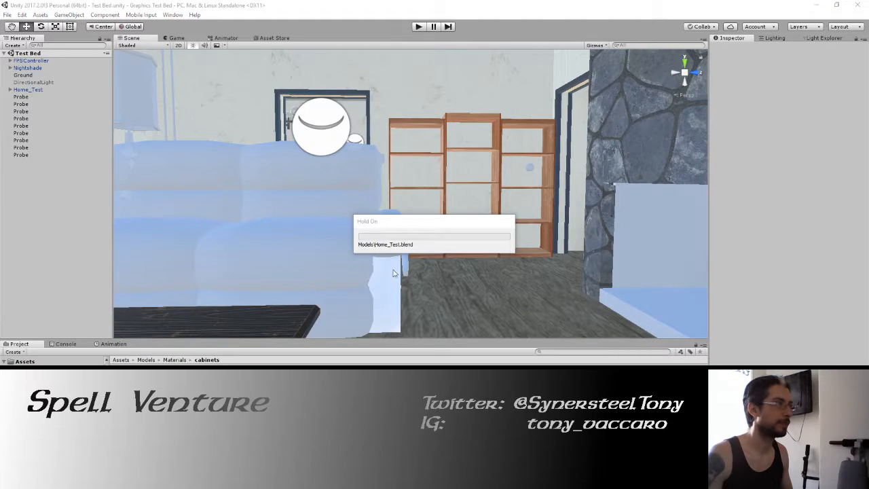
pyautogui.hotkey('alt', 'Tab')
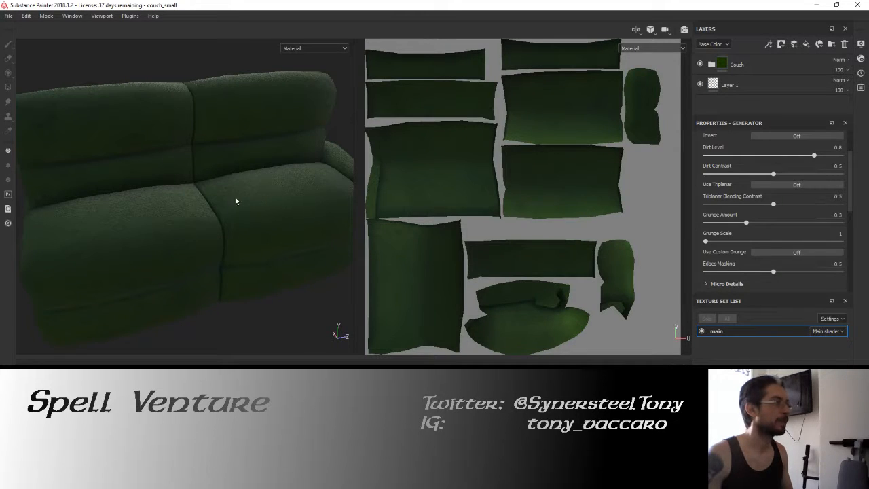
pyautogui.keyDown('alt'); pyautogui.moveTo(193, 194); pyautogui.dragTo(261, 186); pyautogui.keyUp('alt')
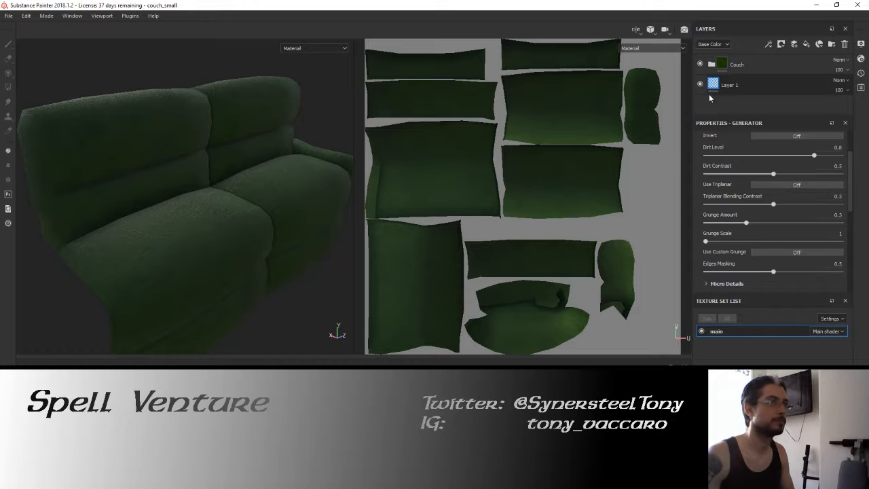
pyautogui.press('Delete')
pyautogui.press('Delete')
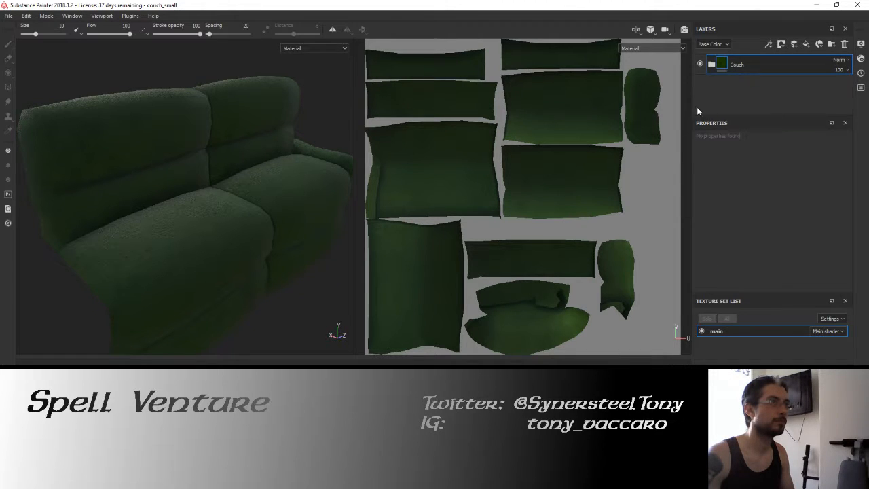
# Create a smart material from the Couch folder and save the couch_small project.
pyautogui.rightClick(723, 61)
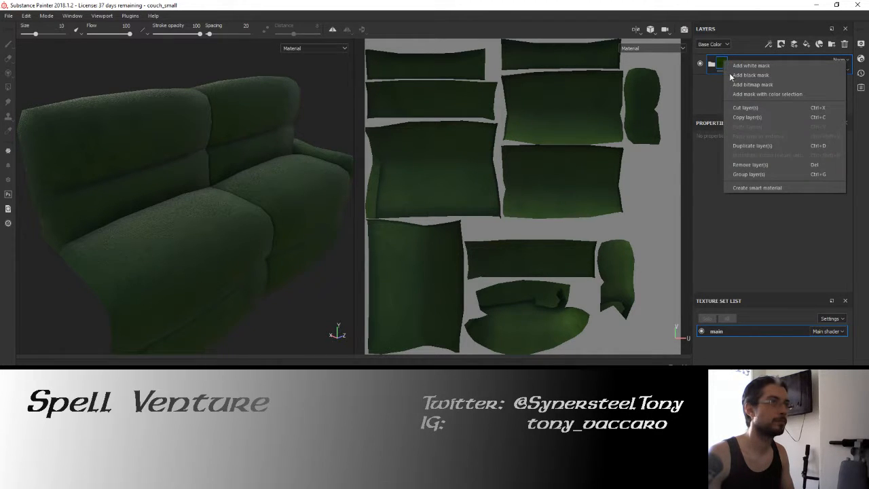
pyautogui.click(744, 190)
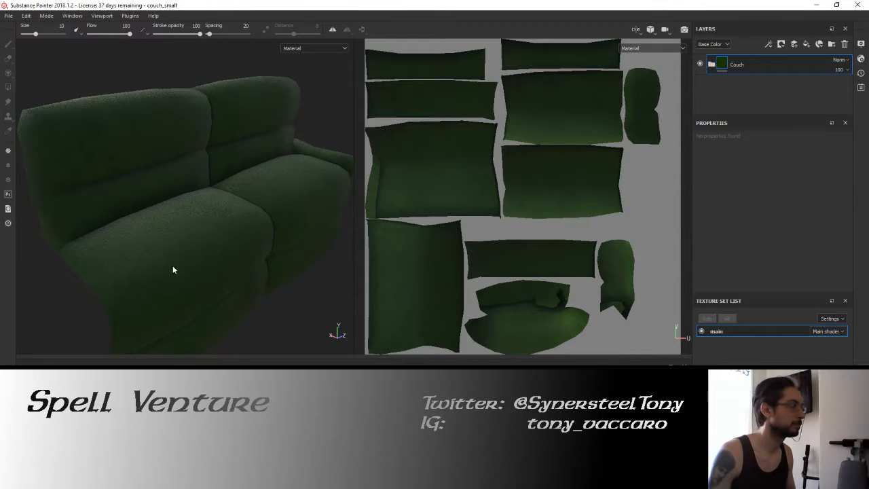
pyautogui.keyDown('alt'); pyautogui.moveTo(207, 222); pyautogui.dragTo(210, 242); pyautogui.keyUp('alt')
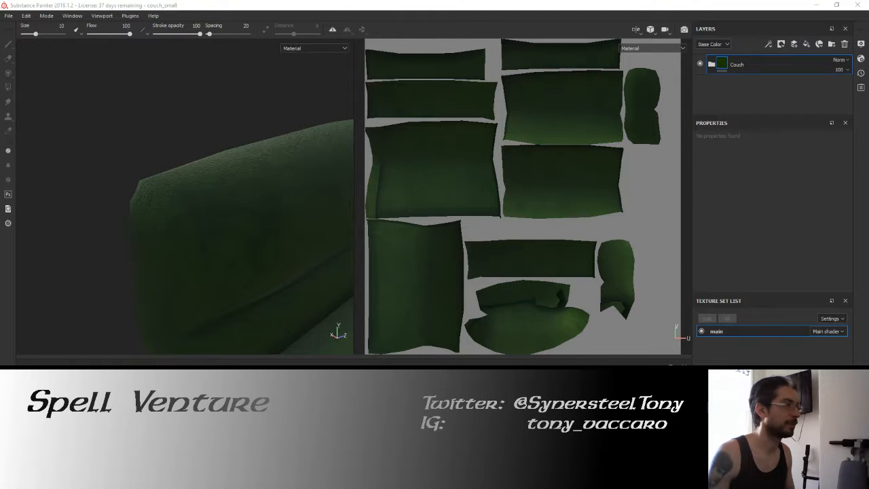
pyautogui.click(8, 17)
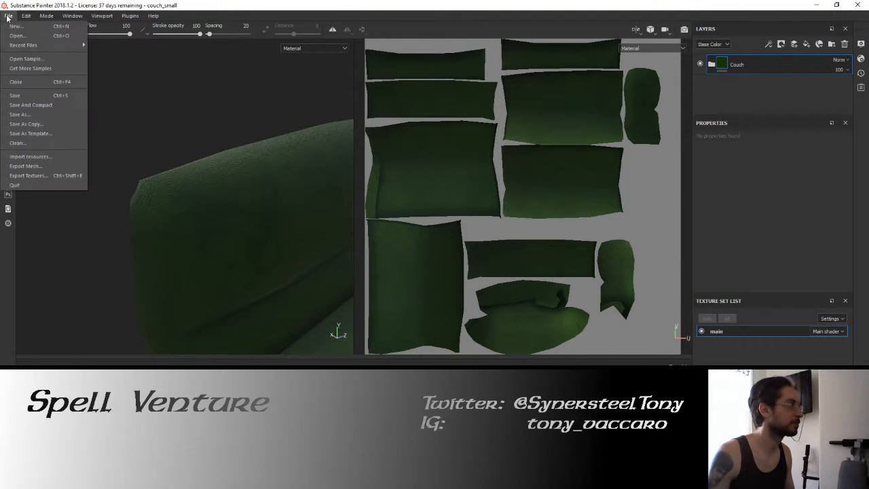
pyautogui.click(28, 96)
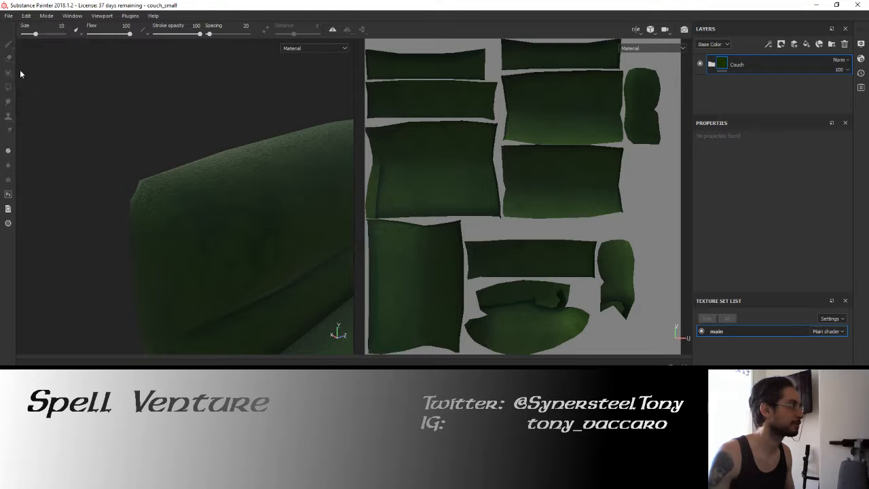
# Create a new project using the couch_large mesh from the Home - FBXs folder.
pyautogui.click(8, 16)
pyautogui.moveTo(18, 46)
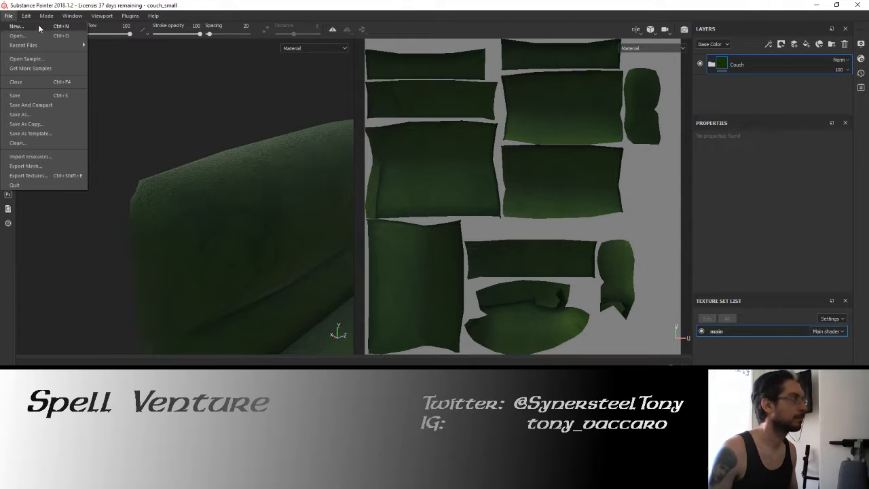
pyautogui.click(39, 28)
pyautogui.click(521, 148)
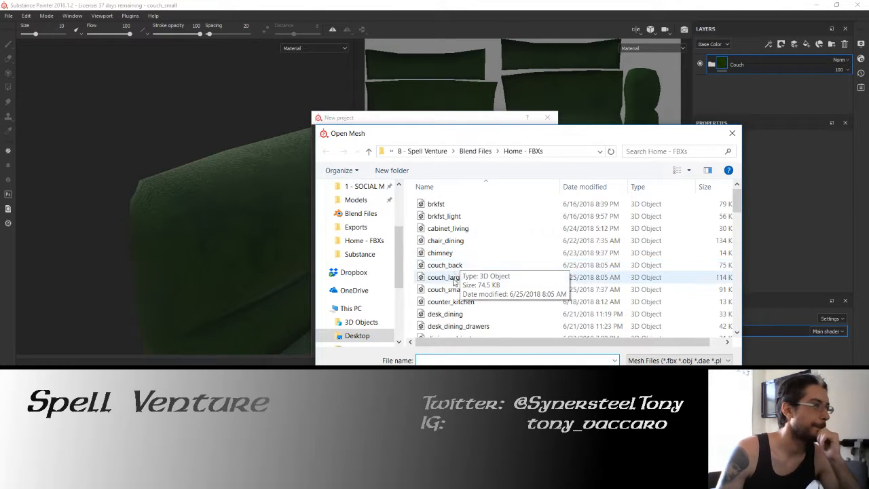
pyautogui.doubleClick(454, 278)
pyautogui.click(474, 344)
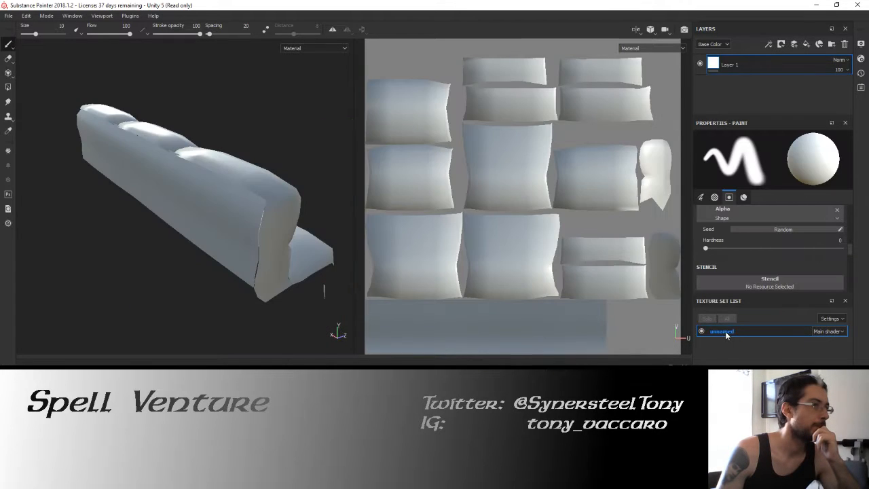
# Rename the unnamed texture set as main and inspect the back of the large couch.
pyautogui.doubleClick(725, 332)
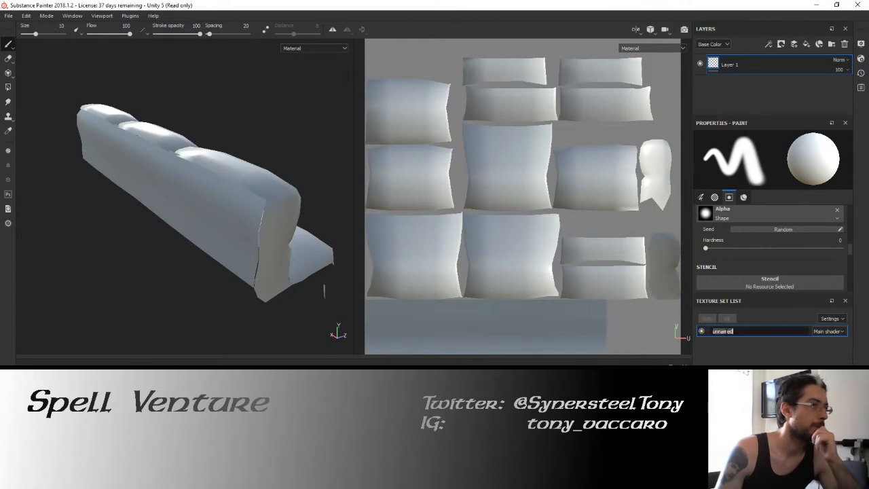
pyautogui.write('main')
pyautogui.press('Return')
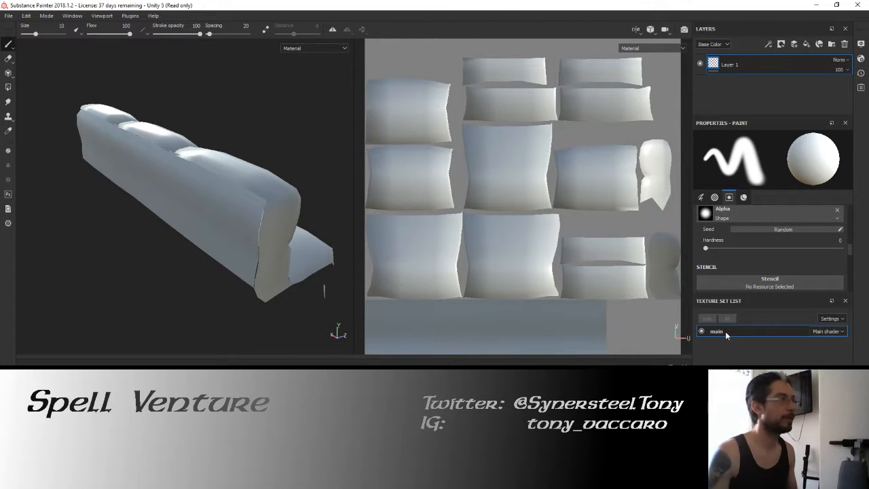
pyautogui.moveTo(204, 165)
pyautogui.keyDown('alt'); pyautogui.mouseDown()
pyautogui.moveTo(186, 187)
pyautogui.moveTo(263, 184)
pyautogui.moveTo(188, 176)
pyautogui.mouseUp(); pyautogui.keyUp('alt')
pyautogui.keyDown('alt'); pyautogui.moveTo(267, 177); pyautogui.dragTo(142, 194, button='middle'); pyautogui.keyUp('alt')
pyautogui.scroll(5, 170, 170)
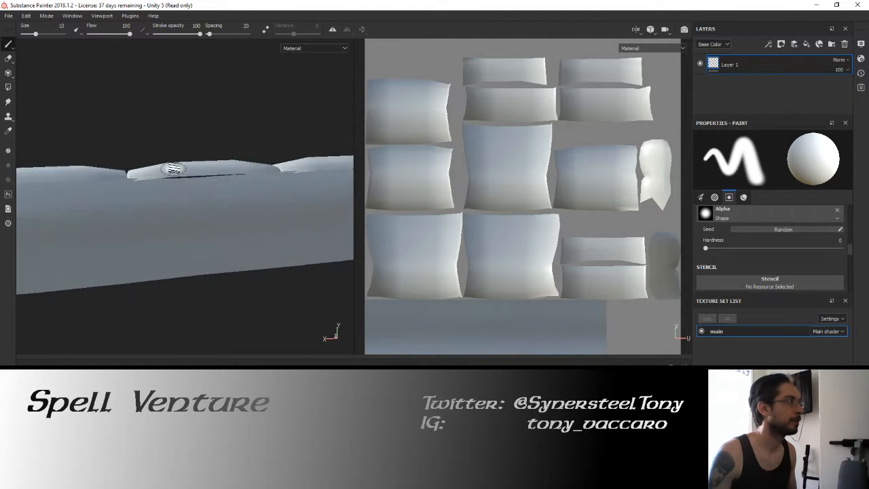
pyautogui.moveTo(175, 167)
pyautogui.keyDown('alt'); pyautogui.mouseDown()
pyautogui.moveTo(195, 165)
pyautogui.moveTo(165, 142)
pyautogui.moveTo(201, 116)
pyautogui.moveTo(192, 158)
pyautogui.moveTo(239, 199)
pyautogui.moveTo(194, 188)
pyautogui.moveTo(142, 200)
pyautogui.mouseUp(); pyautogui.keyUp('alt')
# Switch to Unity, frame the sofa in the scene and open the furniture folder under Models/Materials.
pyautogui.hotkey('alt', 'Tab')
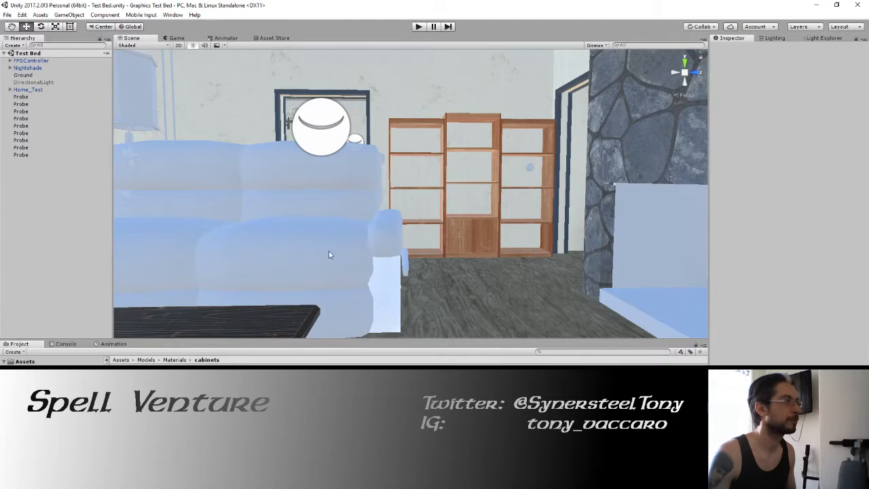
pyautogui.moveTo(426, 186); pyautogui.dragTo(248, 196, button='right')
pyautogui.keyDown('alt'); pyautogui.moveTo(248, 196); pyautogui.dragTo(513, 229); pyautogui.keyUp('alt')
pyautogui.scroll(-3, 53, 361)
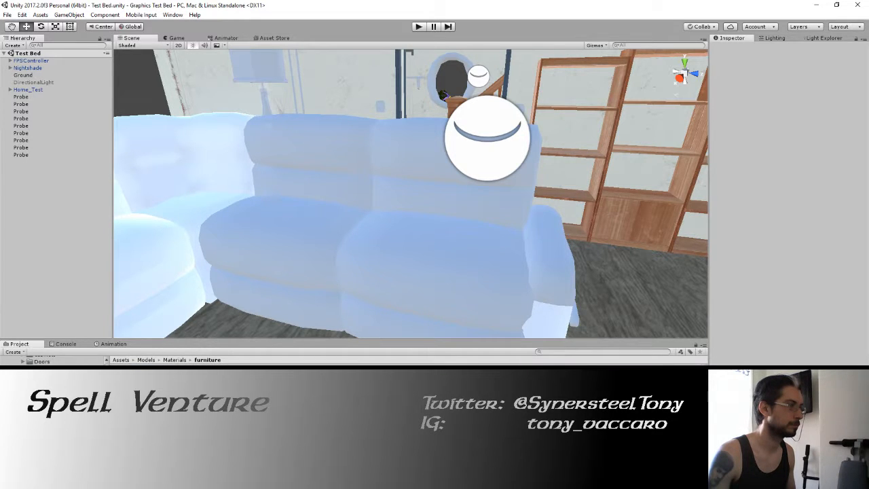
pyautogui.click(204, 380)
pyautogui.doubleClick(244, 380)
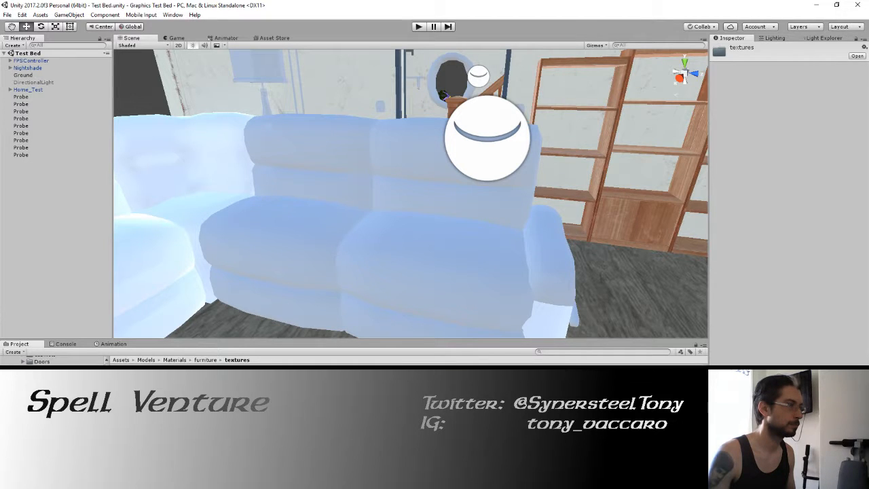
pyautogui.click(205, 360)
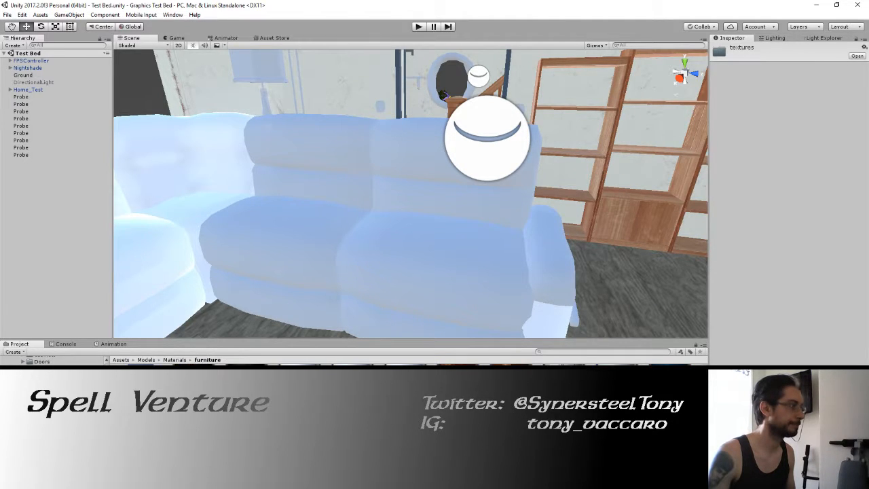
# Import the three couch_small_main textures from the Substance/Exports/furniture folder in File Explorer into Unity's Materials/furniture folder.
pyautogui.hotkey('alt', 'Tab')
pyautogui.click(38, 180)
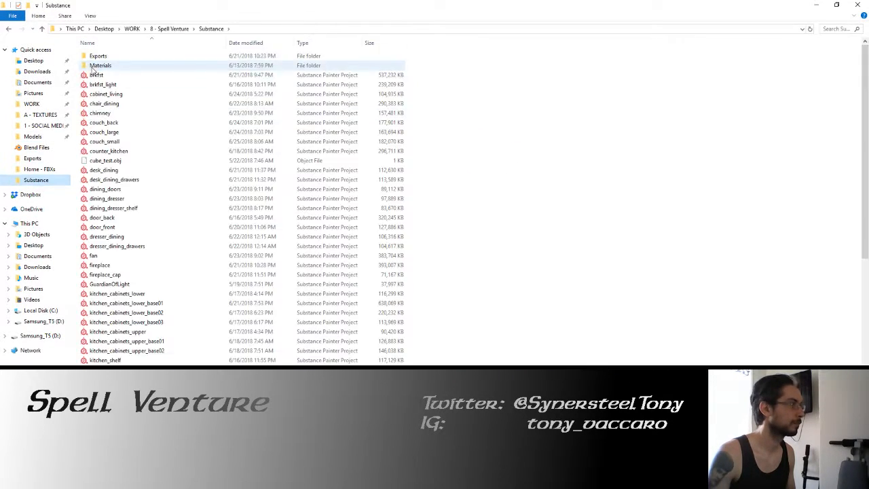
pyautogui.doubleClick(97, 57)
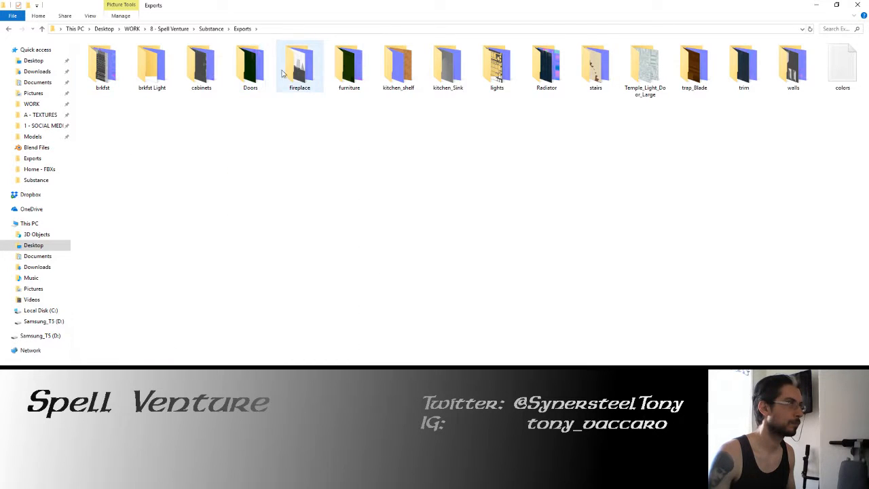
pyautogui.doubleClick(331, 73)
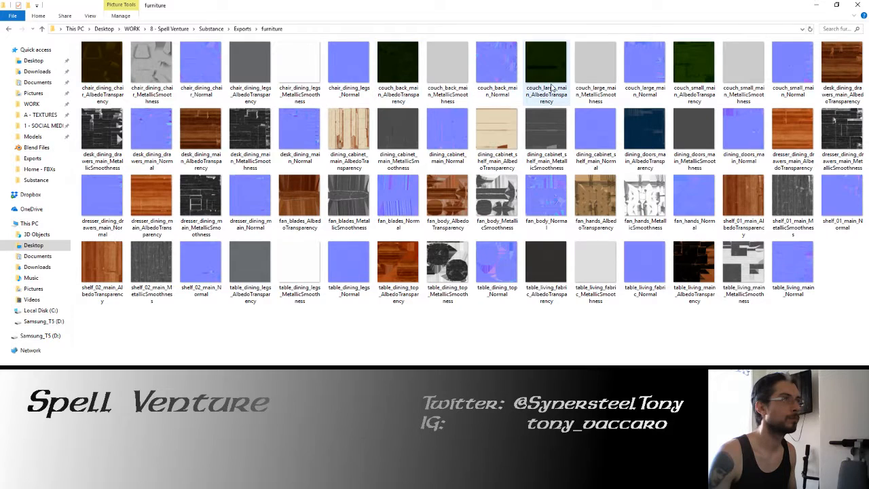
pyautogui.keyDown('shift'); pyautogui.click(794, 74); pyautogui.keyUp('shift')
pyautogui.moveTo(720, 7); pyautogui.dragTo(733, 26)
pyautogui.moveTo(736, 213); pyautogui.dragTo(570, 365)
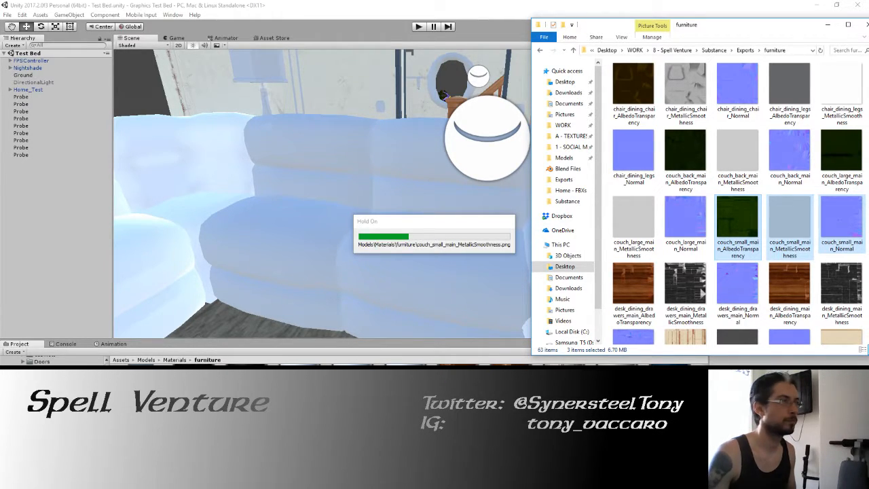
pyautogui.click(312, 3)
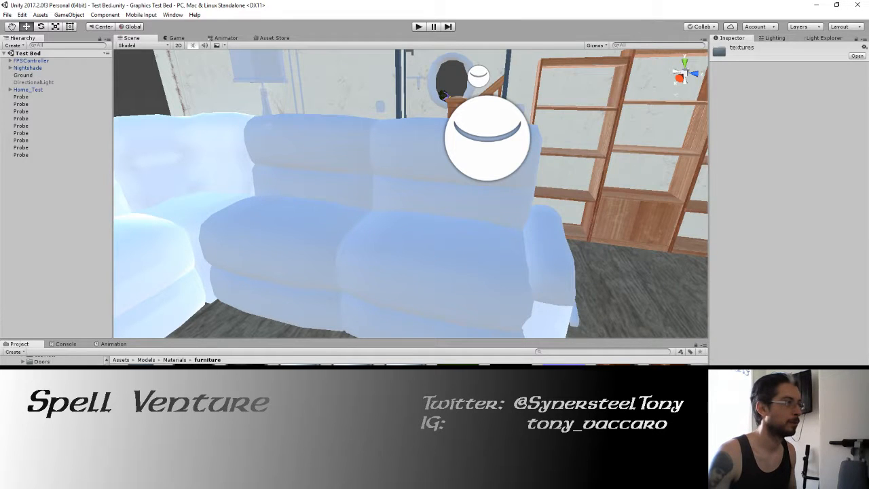
# Assign the imported albedo, metallic and normal textures to the couch_small material, fix the normal map marking, and apply the material to the adjoining sofa section.
pyautogui.moveTo(681, 123); pyautogui.dragTo(720, 87)
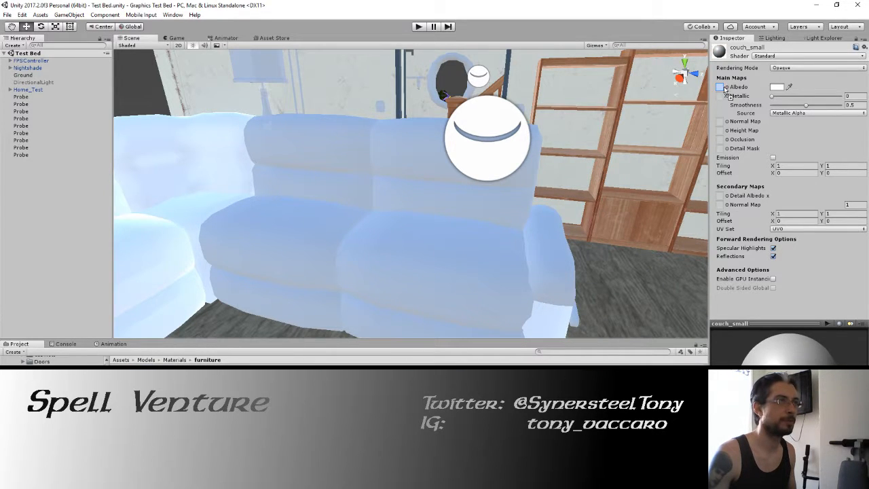
pyautogui.moveTo(461, 243)
pyautogui.mouseDown(button='right')
pyautogui.moveTo(310, 242)
pyautogui.moveTo(461, 254)
pyautogui.mouseUp(button='right')
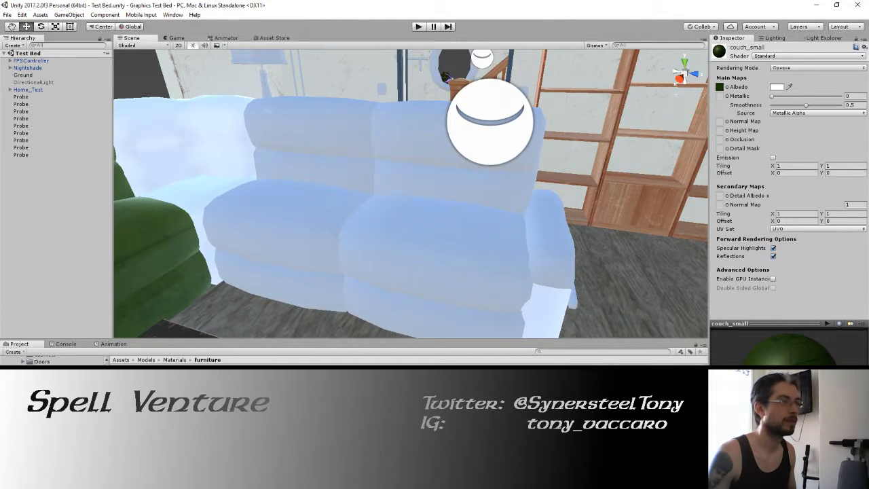
pyautogui.moveTo(719, 97); pyautogui.dragTo(719, 121)
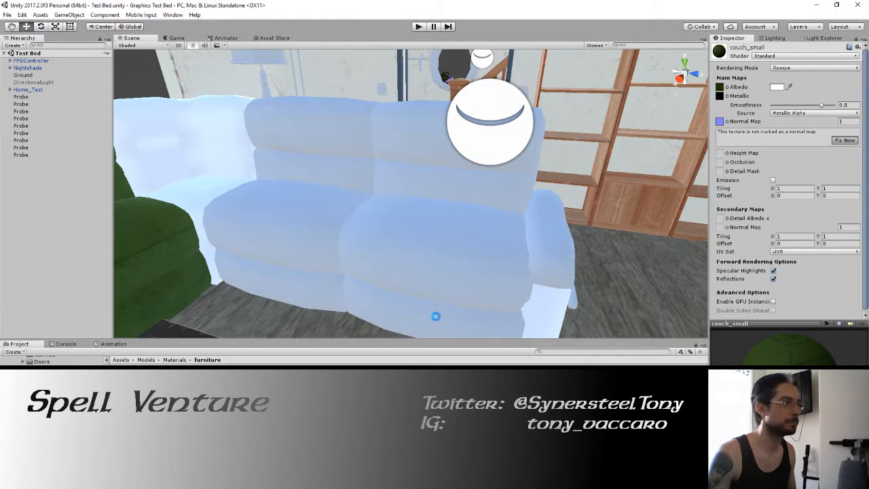
pyautogui.moveTo(423, 373); pyautogui.dragTo(417, 316)
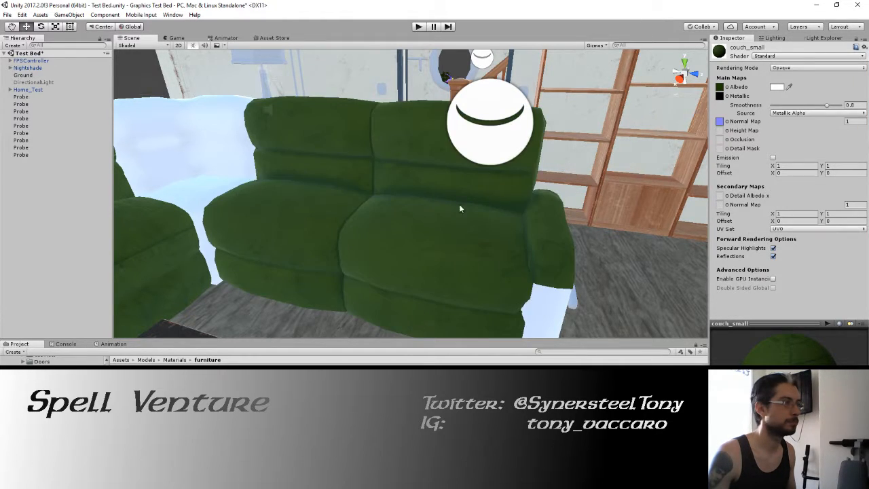
pyautogui.moveTo(459, 209); pyautogui.dragTo(386, 165, button='right')
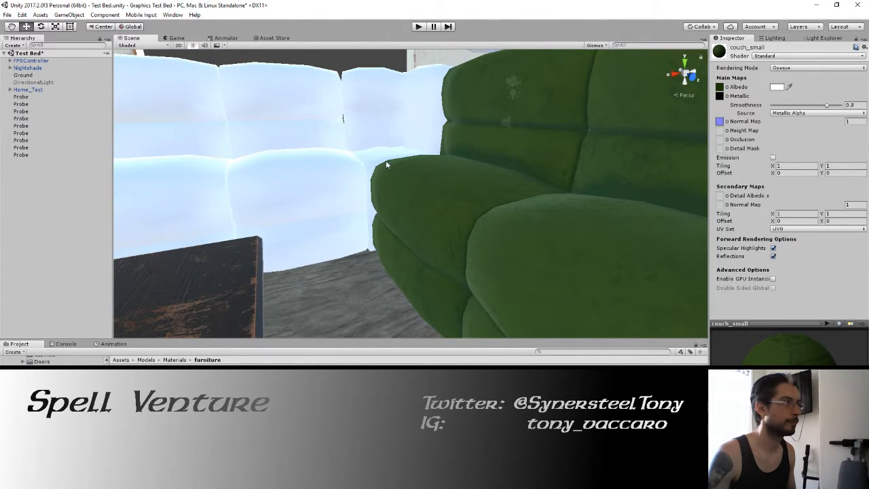
# Playtest the scene and walk around the green sofa sections to check their textures under in-game lighting, ending with play mode stopped.
pyautogui.hotkey('ctrl', 'p')
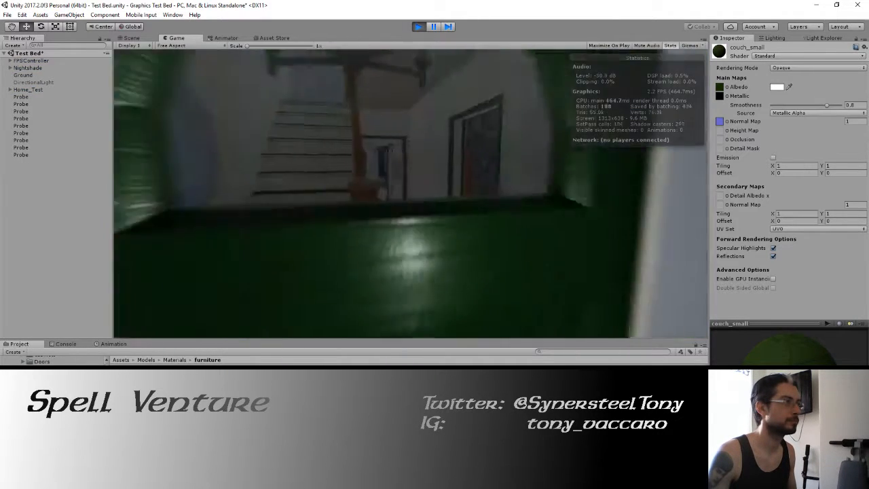
pyautogui.press('w')
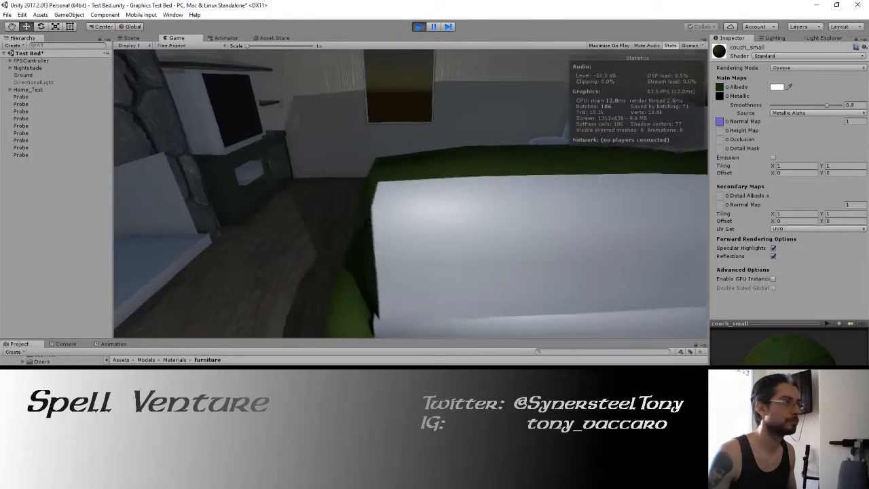
pyautogui.press('w')
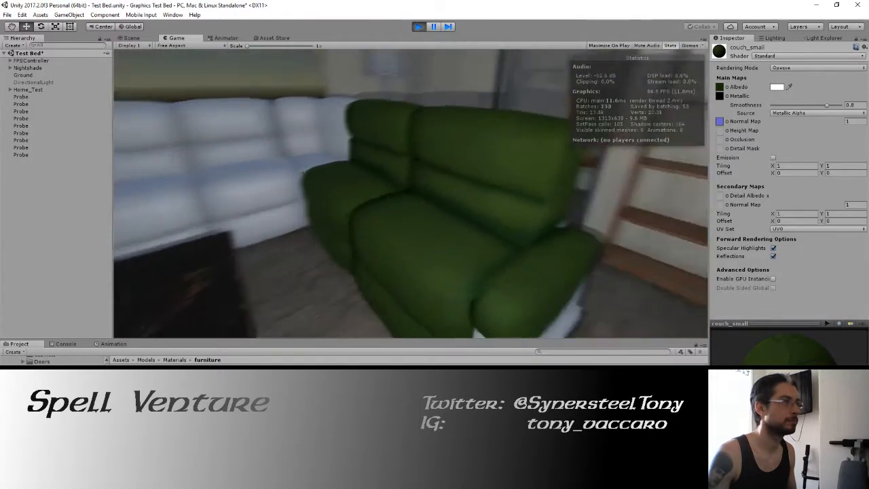
pyautogui.press('w')
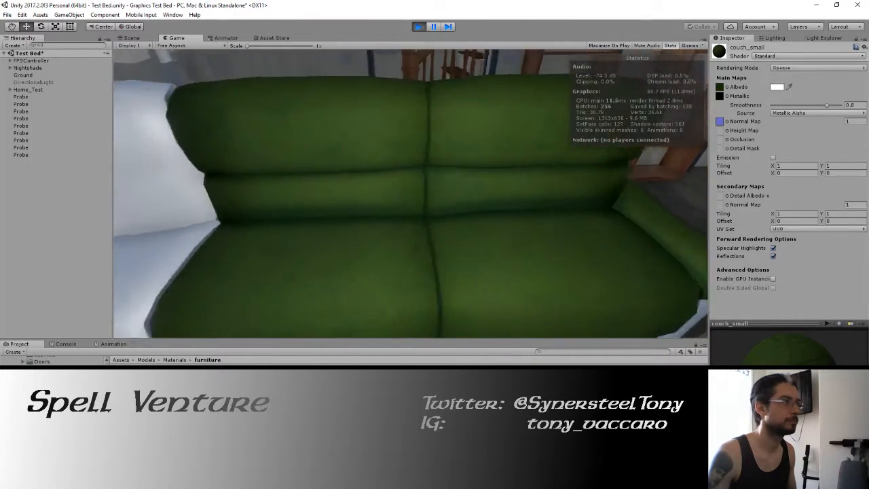
pyautogui.press('d')
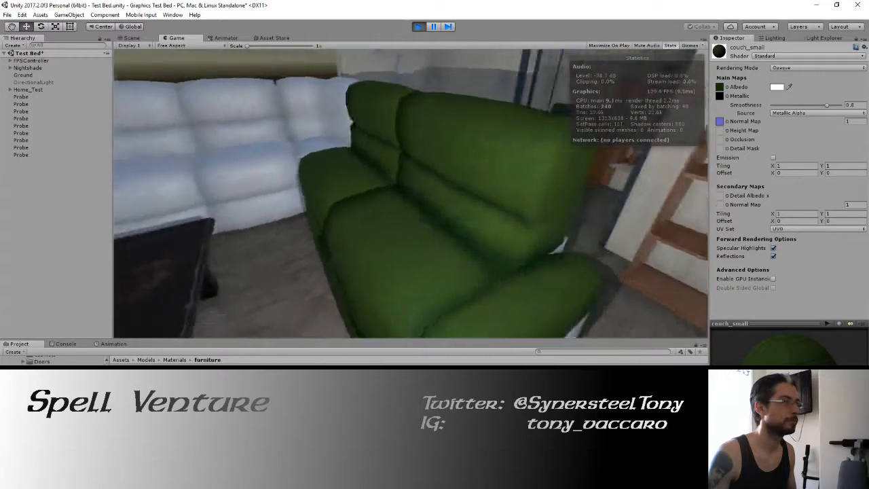
pyautogui.press('s')
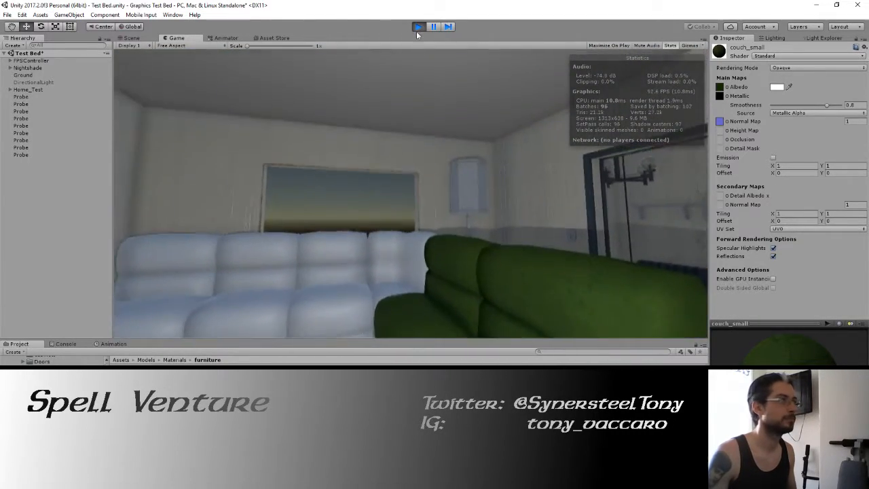
pyautogui.click(417, 27)
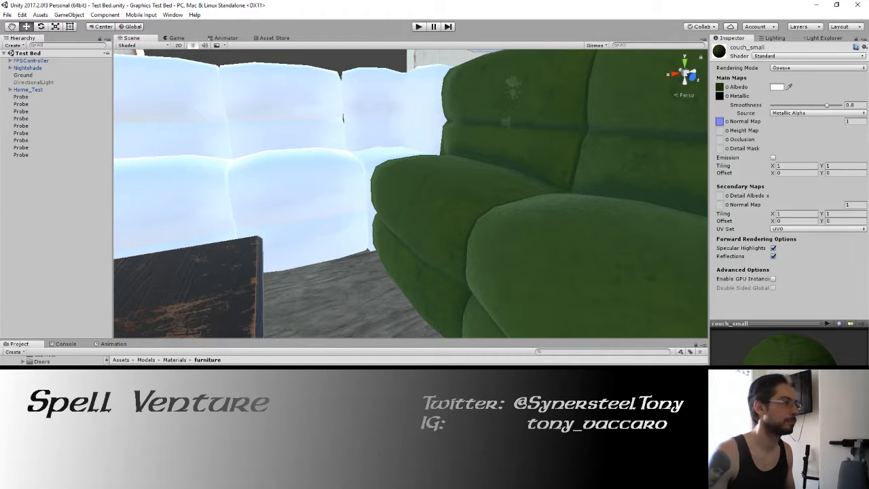
# Switch to Substance Painter, open the recent project couch_small.spp and frame the couch's backrest and seats.
pyautogui.hotkey('alt', 'Tab')
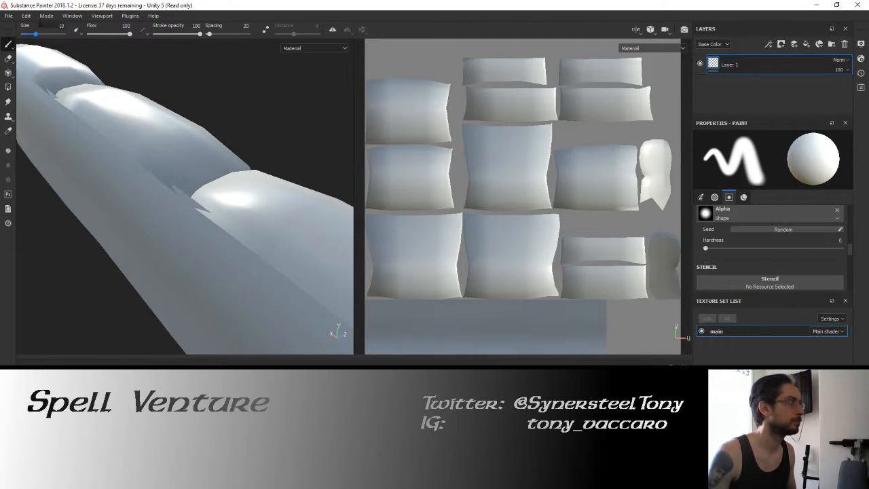
pyautogui.click(8, 15)
pyautogui.moveTo(41, 45)
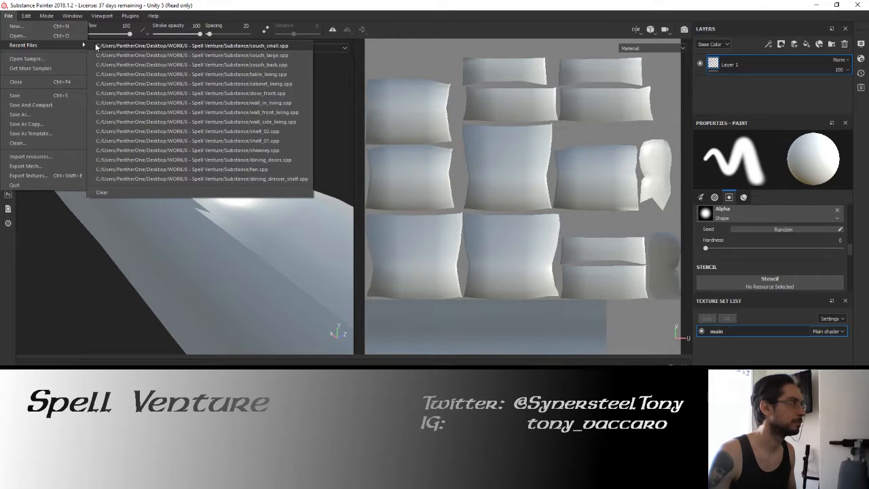
pyautogui.click(97, 45)
pyautogui.click(400, 253)
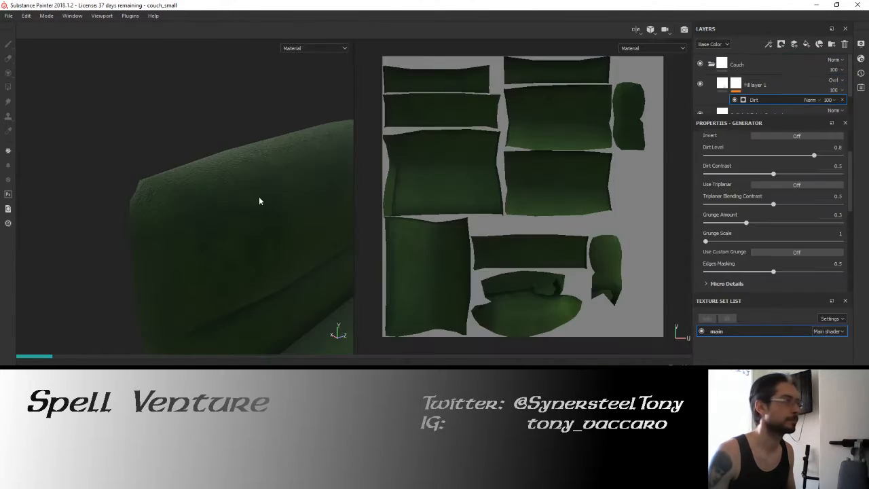
pyautogui.keyDown('alt'); pyautogui.moveTo(261, 198); pyautogui.dragTo(140, 207); pyautogui.keyUp('alt')
pyautogui.scroll(-2, 256, 244)
pyautogui.keyDown('alt'); pyautogui.moveTo(256, 250); pyautogui.dragTo(134, 127, button='middle'); pyautogui.keyUp('alt')
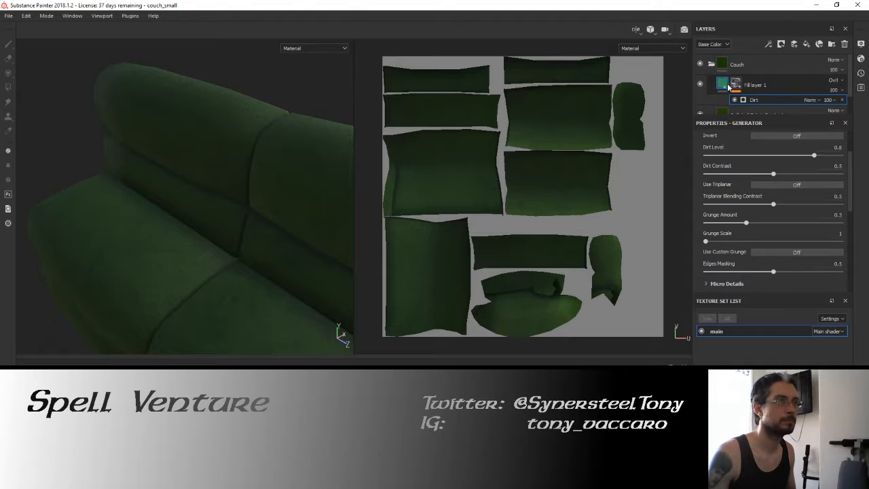
# Set Fill layer 1's base color to a dark blue with hue 0.551 and value 0.099, and compare the couch with the layer hidden.
pyautogui.click(718, 85)
pyautogui.scroll(-1, 722, 84)
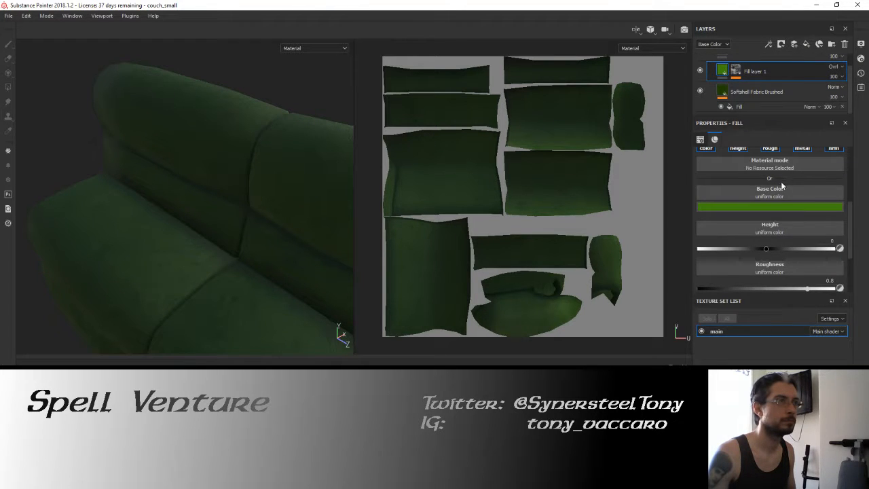
pyautogui.click(780, 207)
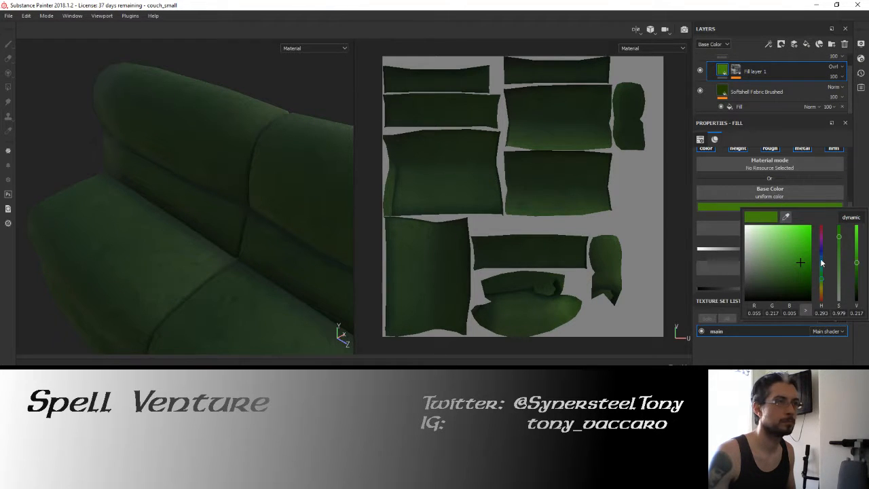
pyautogui.click(822, 262)
pyautogui.moveTo(855, 266); pyautogui.dragTo(858, 277)
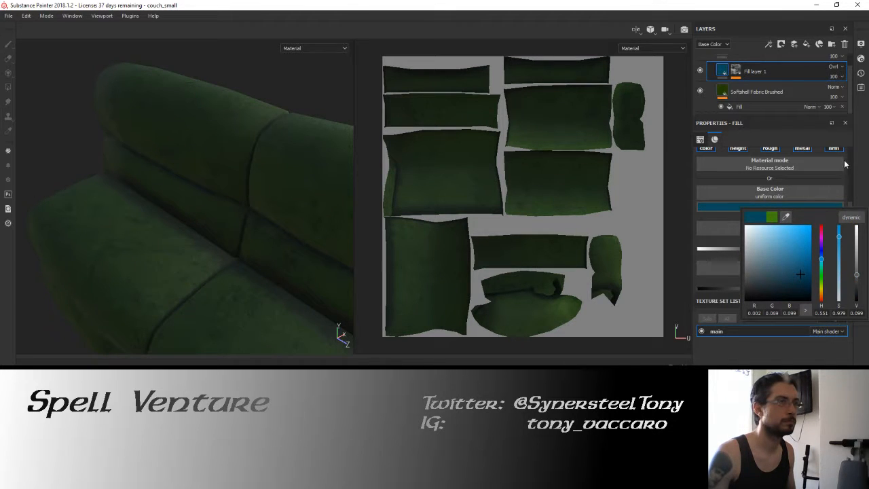
pyautogui.click(699, 70)
pyautogui.click(699, 70)
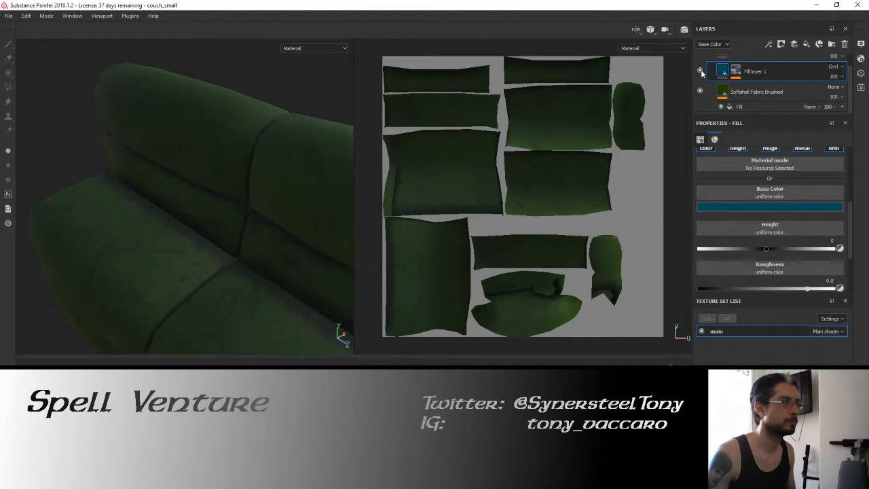
# Change the Softshell Fabric Brushed layer's material color to blue with hue 0.599.
pyautogui.click(724, 88)
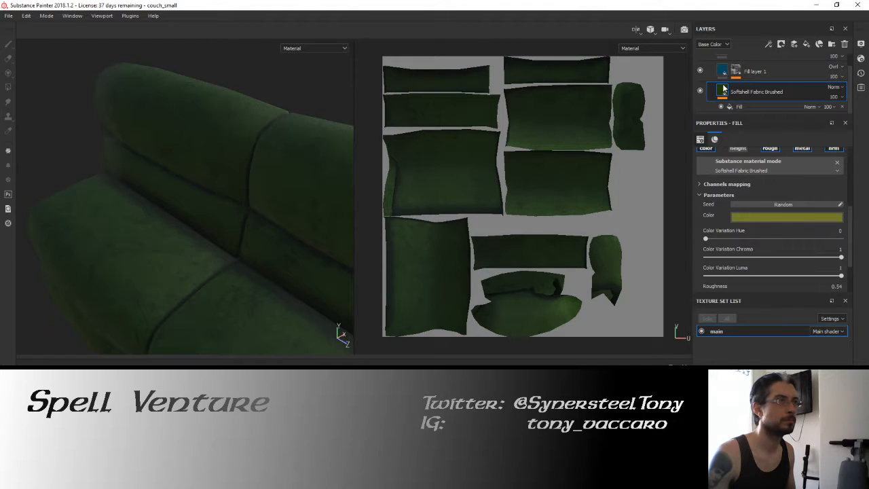
pyautogui.click(800, 216)
pyautogui.click(846, 229)
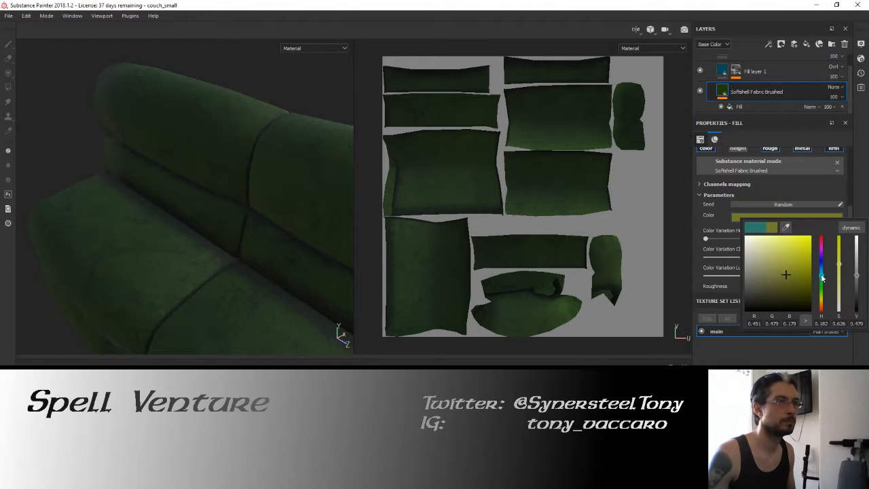
pyautogui.click(821, 271)
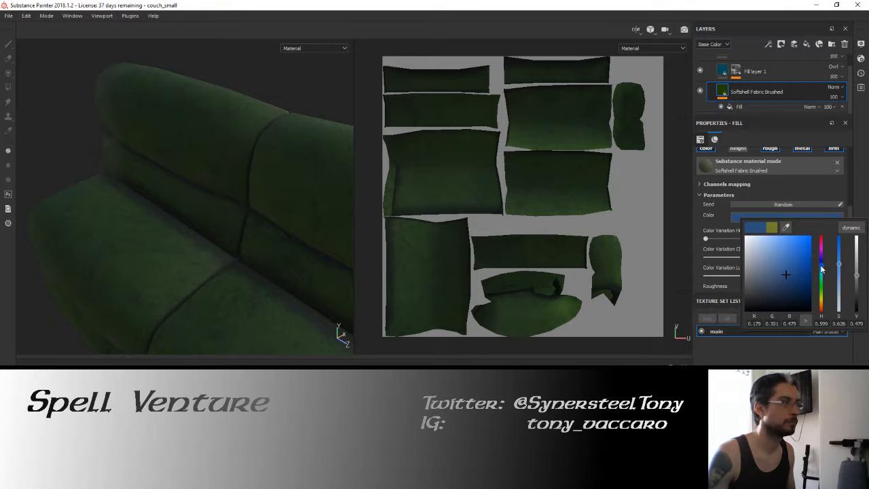
# Set the base color of the Fill effect under Softshell Fabric Brushed to dark blue with hue 0.569 and value 0.047.
pyautogui.click(741, 107)
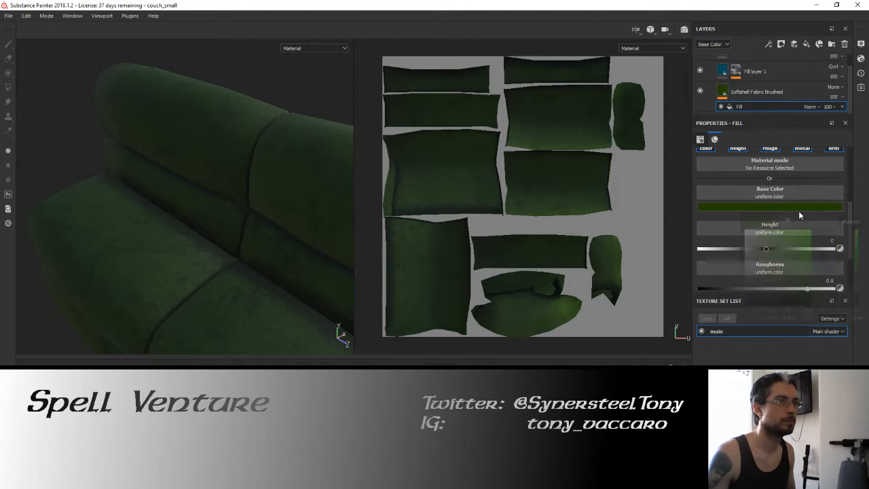
pyautogui.click(798, 208)
pyautogui.click(823, 264)
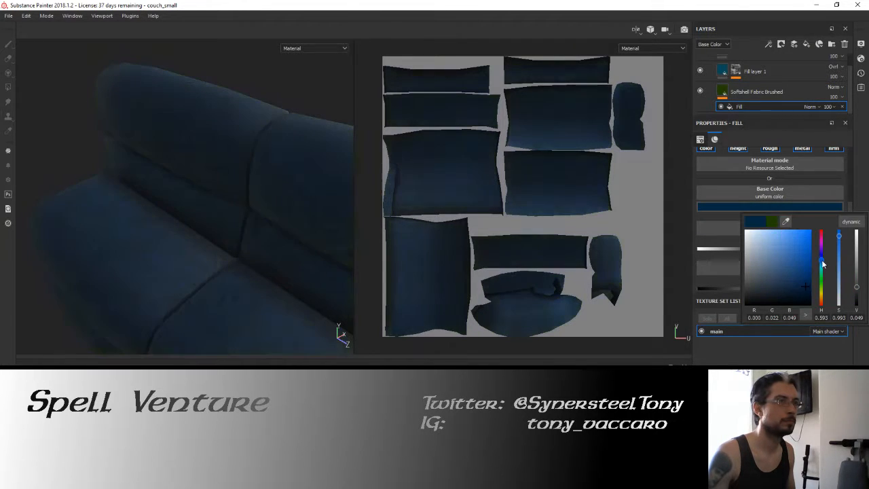
pyautogui.moveTo(823, 264)
pyautogui.mouseDown()
pyautogui.moveTo(857, 281)
pyautogui.moveTo(858, 293)
pyautogui.mouseUp()
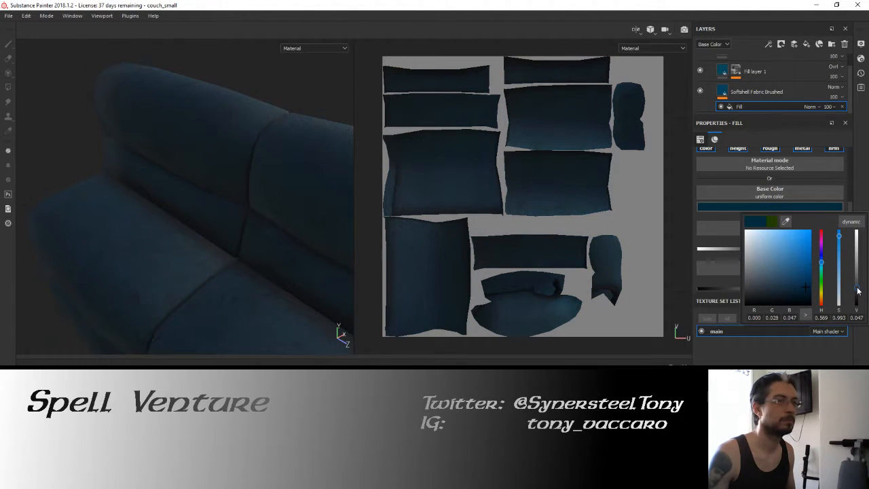
pyautogui.click(803, 177)
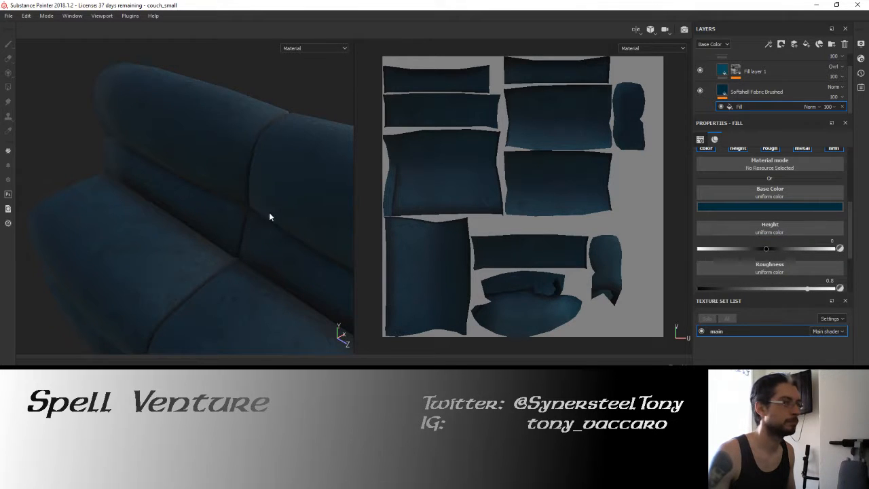
# Compare the blue couch with the Dirt generator on Fill layer 1's mask disabled and enabled.
pyautogui.moveTo(188, 194)
pyautogui.keyDown('alt'); pyautogui.mouseDown()
pyautogui.moveTo(300, 191)
pyautogui.moveTo(301, 210)
pyautogui.moveTo(181, 195)
pyautogui.mouseUp(); pyautogui.keyUp('alt')
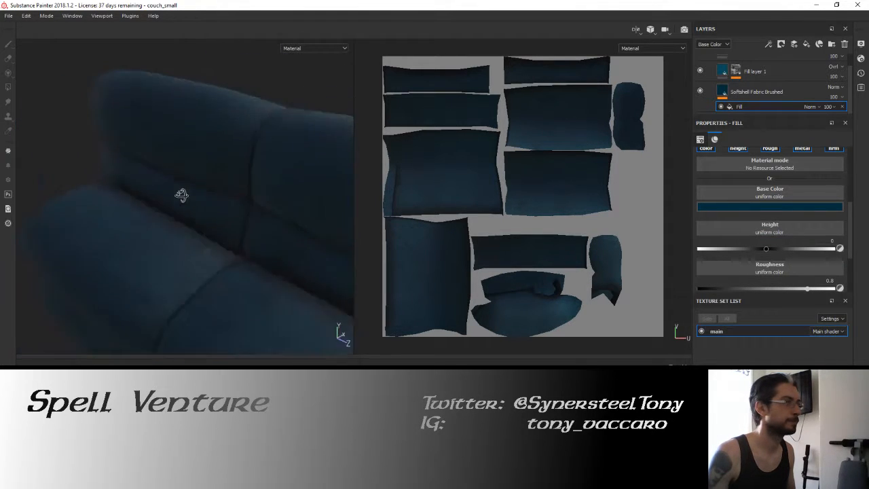
pyautogui.scroll(1, 728, 63)
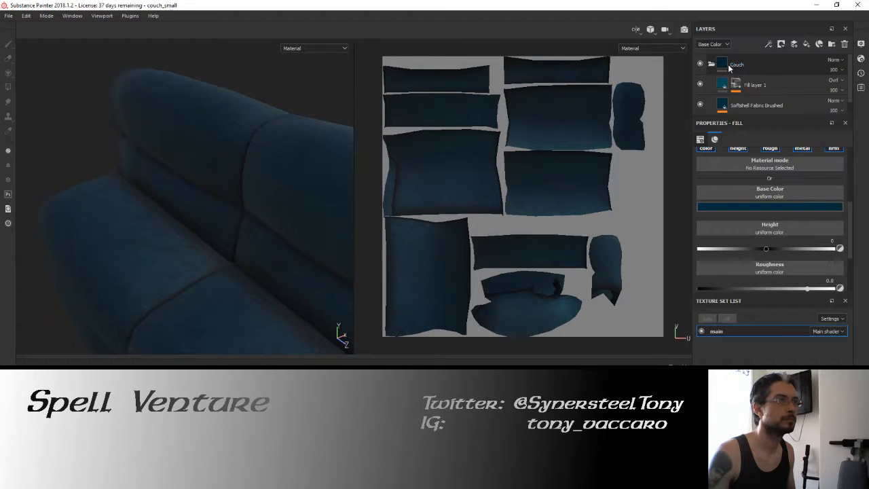
pyautogui.click(723, 65)
pyautogui.click(736, 84)
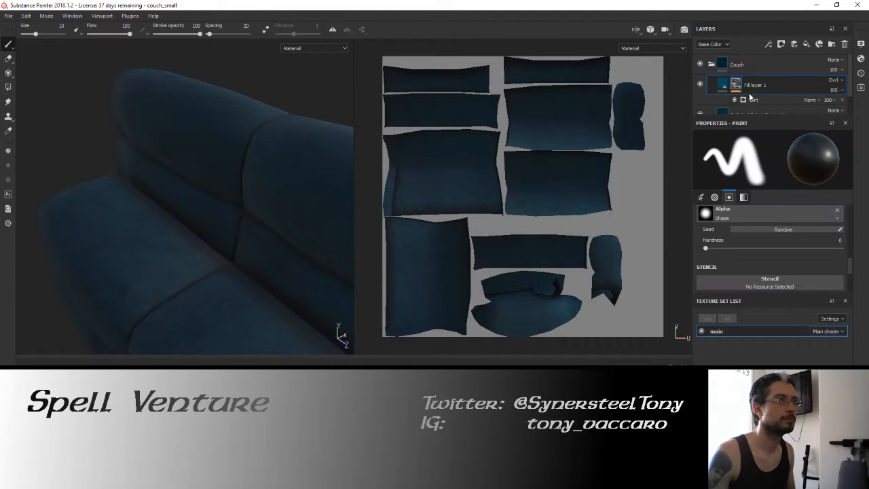
pyautogui.click(735, 100)
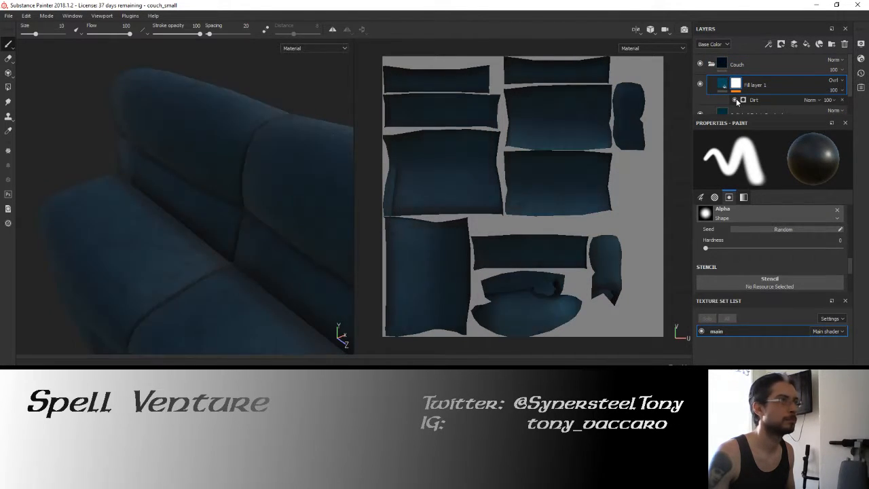
pyautogui.click(734, 100)
# Examine the recolored couch's seat cushions, backrest seams and fabric grain from several angles and up close.
pyautogui.keyDown('alt'); pyautogui.moveTo(264, 167); pyautogui.dragTo(257, 203); pyautogui.keyUp('alt')
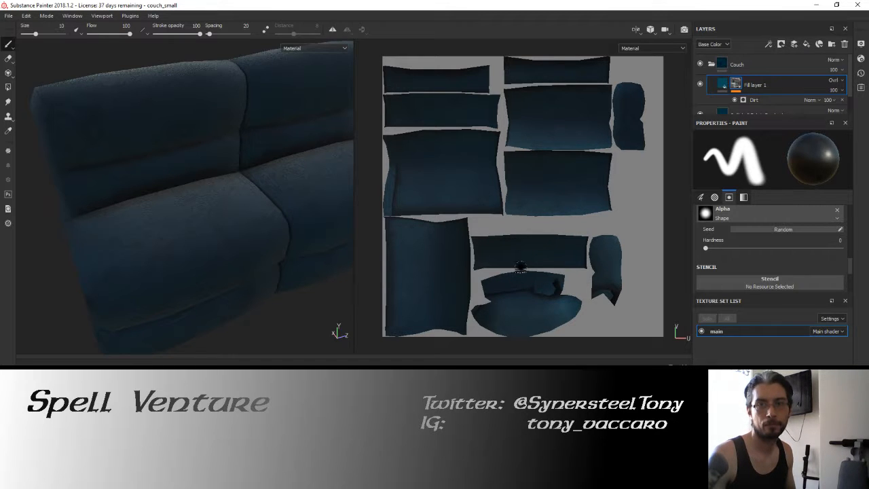
pyautogui.moveTo(197, 190)
pyautogui.keyDown('alt'); pyautogui.mouseDown()
pyautogui.moveTo(208, 179)
pyautogui.moveTo(212, 192)
pyautogui.moveTo(197, 205)
pyautogui.moveTo(91, 235)
pyautogui.moveTo(183, 213)
pyautogui.moveTo(119, 199)
pyautogui.moveTo(234, 215)
pyautogui.moveTo(281, 197)
pyautogui.moveTo(253, 195)
pyautogui.mouseUp(); pyautogui.keyUp('alt')
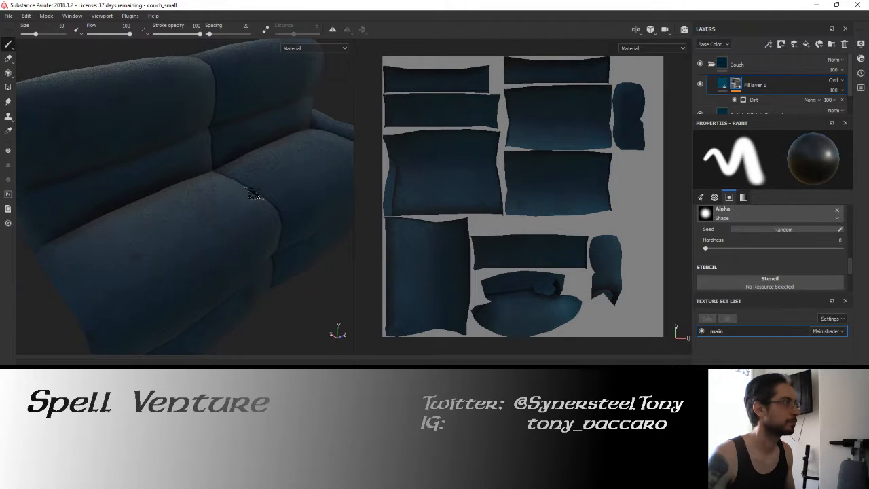
pyautogui.moveTo(114, 194)
pyautogui.keyDown('alt'); pyautogui.mouseDown()
pyautogui.moveTo(229, 192)
pyautogui.moveTo(202, 177)
pyautogui.moveTo(226, 172)
pyautogui.moveTo(145, 184)
pyautogui.moveTo(242, 178)
pyautogui.moveTo(236, 158)
pyautogui.mouseUp(); pyautogui.keyUp('alt')
pyautogui.scroll(3, 202, 178)
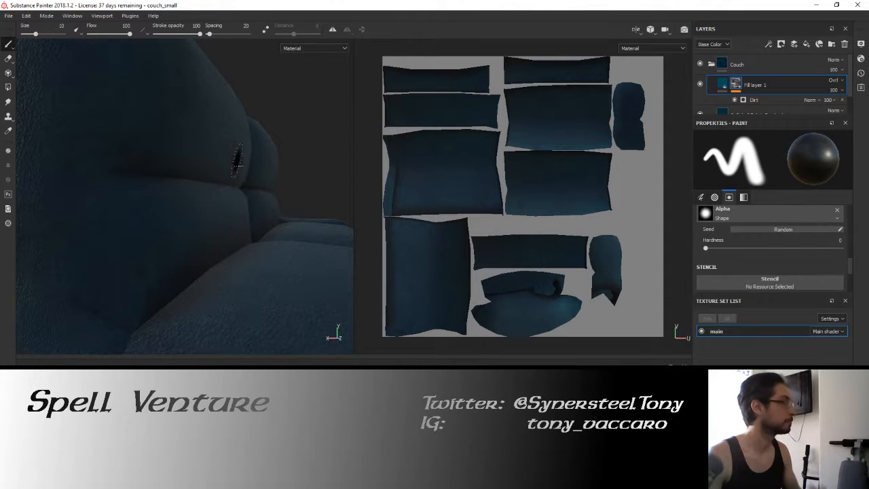
pyautogui.moveTo(237, 160)
pyautogui.keyDown('alt'); pyautogui.mouseDown()
pyautogui.moveTo(189, 196)
pyautogui.moveTo(184, 184)
pyautogui.moveTo(320, 157)
pyautogui.moveTo(281, 167)
pyautogui.moveTo(159, 169)
pyautogui.moveTo(197, 176)
pyautogui.moveTo(233, 165)
pyautogui.moveTo(239, 198)
pyautogui.mouseUp(); pyautogui.keyUp('alt')
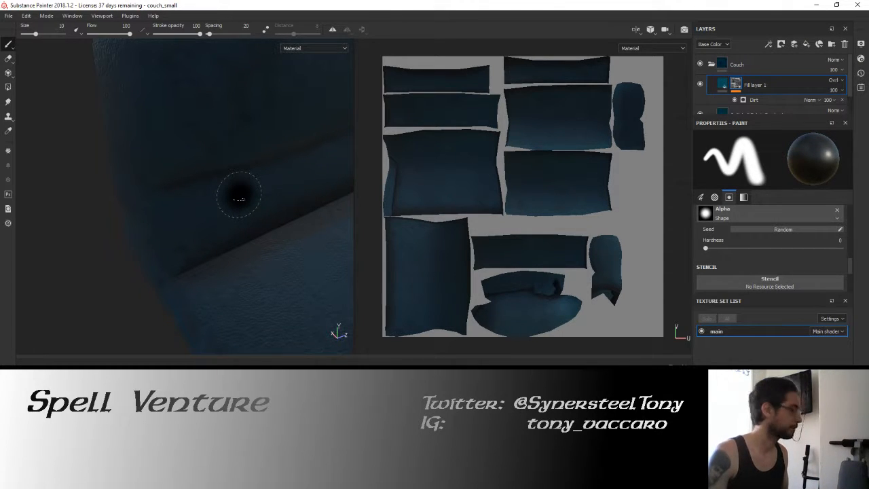
# Inspect the outer edge of the backrest and the seams where the neighbouring backrests and seats meet.
pyautogui.moveTo(226, 167)
pyautogui.keyDown('alt'); pyautogui.mouseDown()
pyautogui.moveTo(246, 161)
pyautogui.moveTo(231, 200)
pyautogui.moveTo(211, 190)
pyautogui.mouseUp(); pyautogui.keyUp('alt')
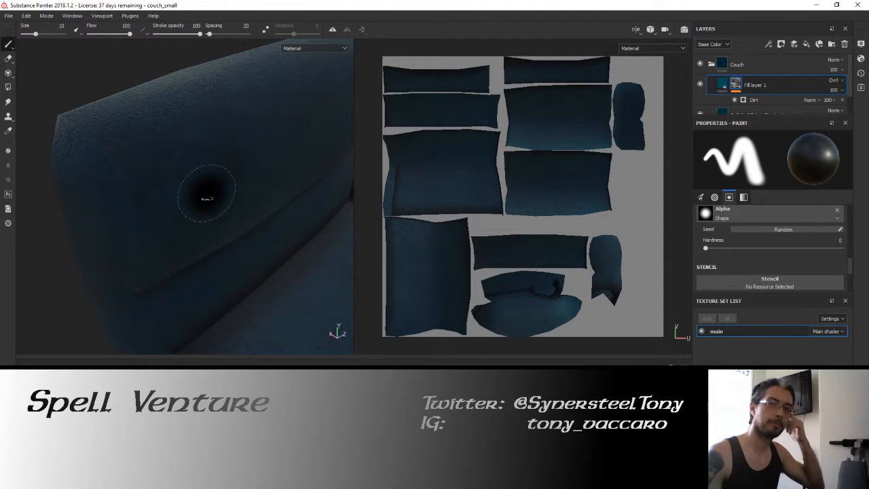
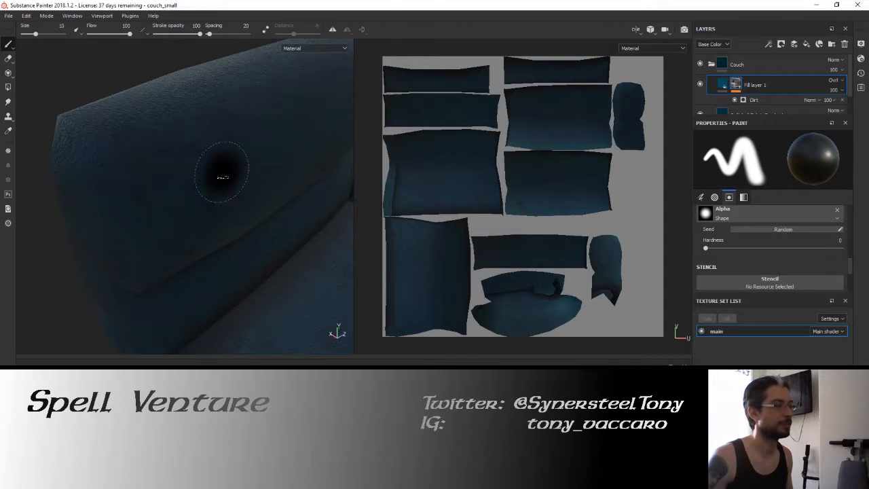
pyautogui.keyDown('alt'); pyautogui.moveTo(218, 145); pyautogui.dragTo(264, 145); pyautogui.keyUp('alt')
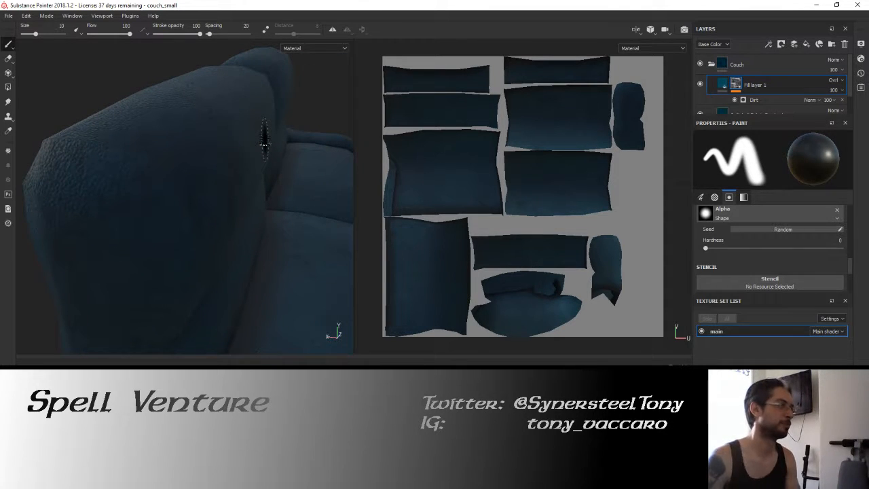
pyautogui.keyDown('alt'); pyautogui.moveTo(264, 141); pyautogui.dragTo(116, 140); pyautogui.keyUp('alt')
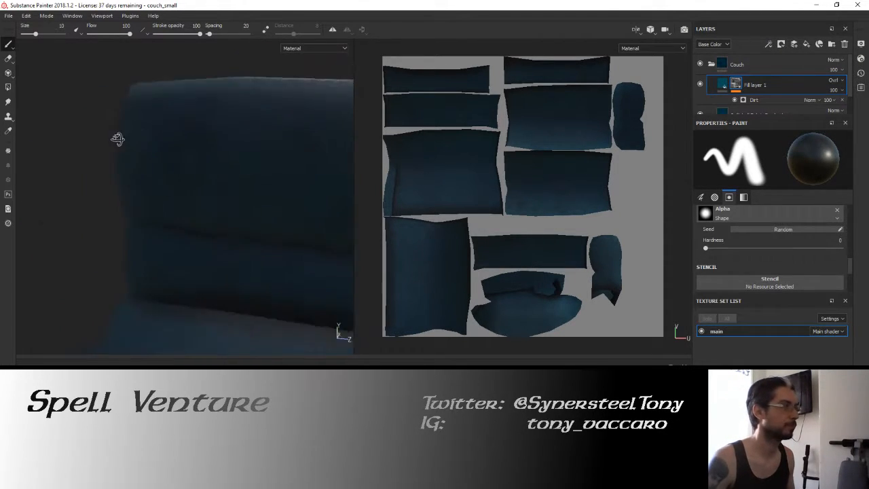
pyautogui.scroll(-3, 264, 190)
pyautogui.keyDown('alt'); pyautogui.moveTo(207, 175); pyautogui.dragTo(142, 157, button='middle'); pyautogui.keyUp('alt')
pyautogui.keyDown('alt'); pyautogui.moveTo(142, 157); pyautogui.dragTo(186, 158); pyautogui.keyUp('alt')
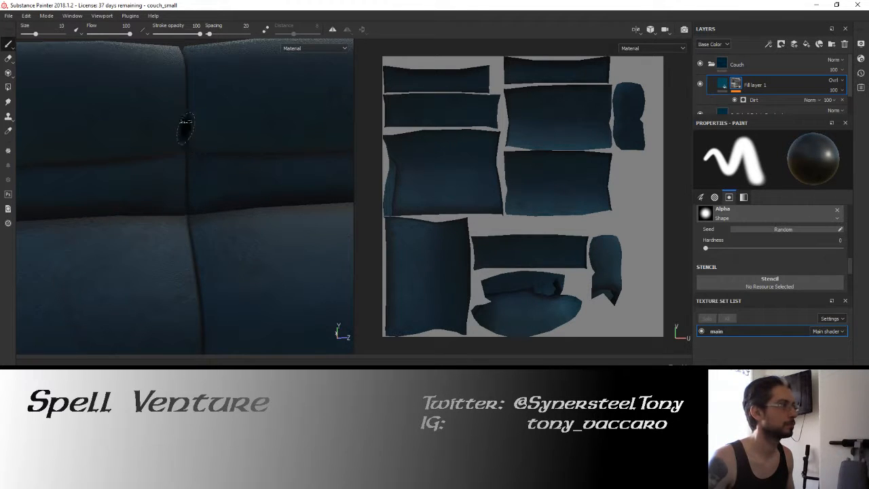
pyautogui.keyDown('alt'); pyautogui.moveTo(184, 102); pyautogui.dragTo(195, 198); pyautogui.keyUp('alt')
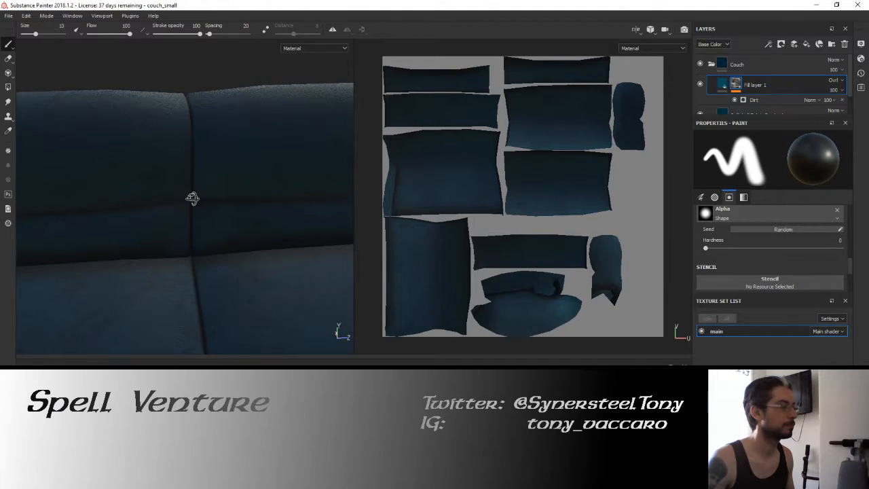
pyautogui.moveTo(192, 196)
pyautogui.keyDown('alt'); pyautogui.mouseDown()
pyautogui.moveTo(202, 198)
pyautogui.moveTo(193, 198)
pyautogui.moveTo(192, 218)
pyautogui.moveTo(188, 173)
pyautogui.moveTo(229, 210)
pyautogui.moveTo(260, 120)
pyautogui.moveTo(174, 180)
pyautogui.mouseUp(); pyautogui.keyUp('alt')
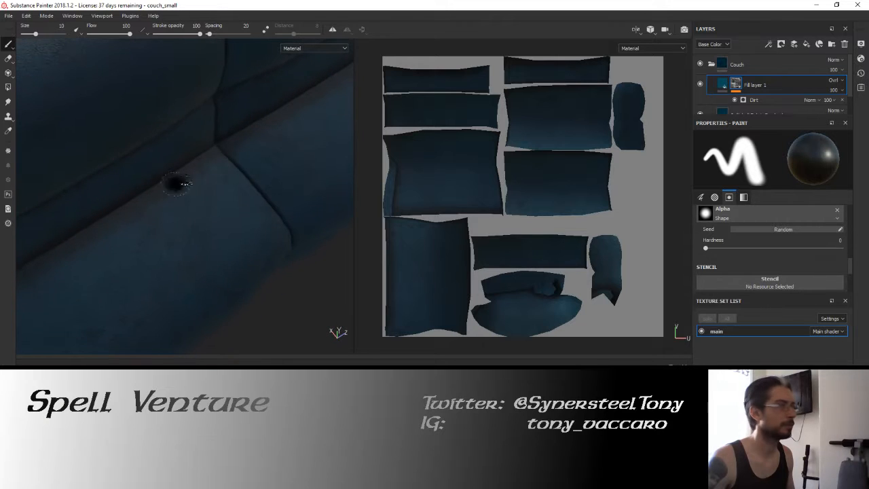
# Set the Grunge Amount of the Dirt generator on Fill layer 1's mask to 0.21 and check the seams.
pyautogui.click(747, 100)
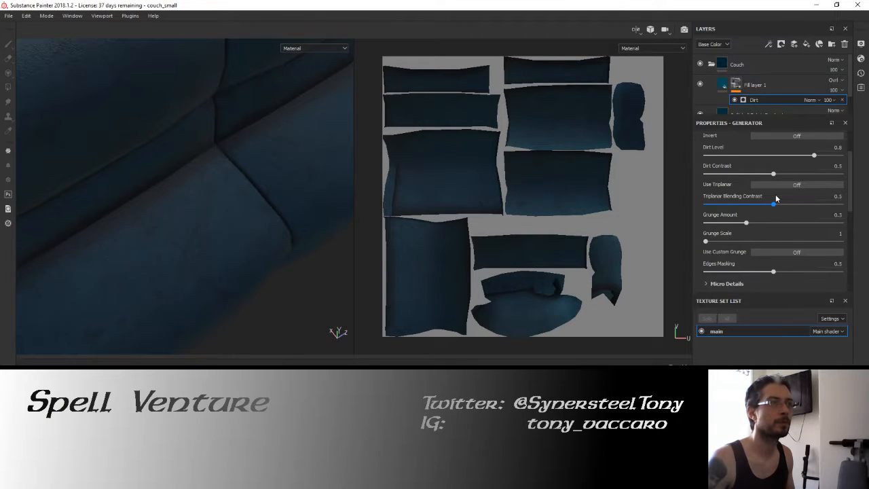
pyautogui.scroll(-1, 775, 194)
pyautogui.moveTo(746, 195)
pyautogui.mouseDown()
pyautogui.moveTo(726, 197)
pyautogui.moveTo(734, 197)
pyautogui.mouseUp()
pyautogui.keyDown('alt'); pyautogui.moveTo(319, 199); pyautogui.dragTo(209, 163); pyautogui.keyUp('alt')
pyautogui.keyDown('alt'); pyautogui.moveTo(208, 160); pyautogui.dragTo(95, 244, button='middle'); pyautogui.keyUp('alt')
pyautogui.keyDown('alt'); pyautogui.moveTo(140, 227); pyautogui.dragTo(194, 229); pyautogui.keyUp('alt')
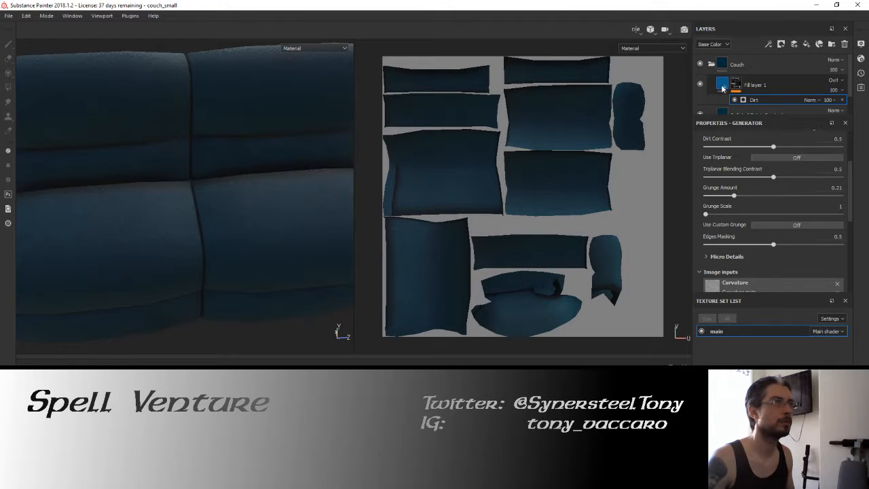
# Compare the couch with the Couch folder hidden and shown, then collapse the folder.
pyautogui.click(700, 64)
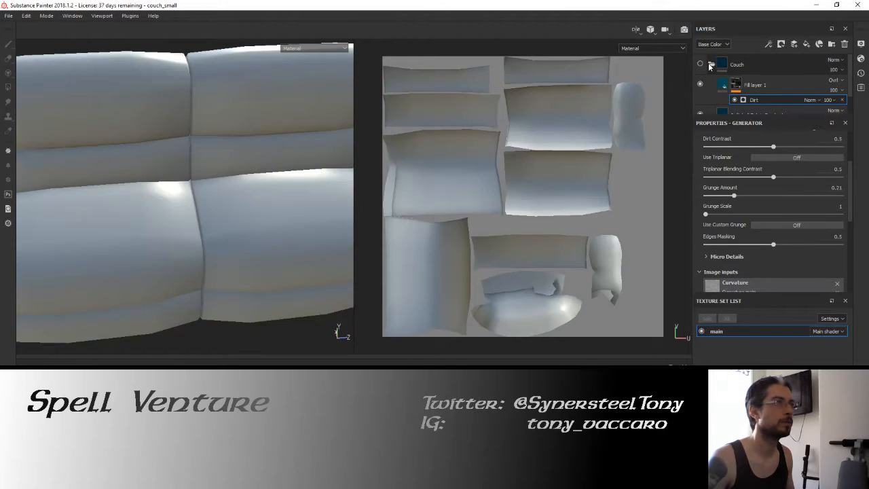
pyautogui.click(700, 64)
pyautogui.click(710, 64)
pyautogui.keyDown('alt'); pyautogui.moveTo(203, 219); pyautogui.dragTo(217, 207); pyautogui.keyUp('alt')
# Fine-tune the brightness of the base color of the Fill effect under Softshell Fabric Brushed.
pyautogui.click(723, 68)
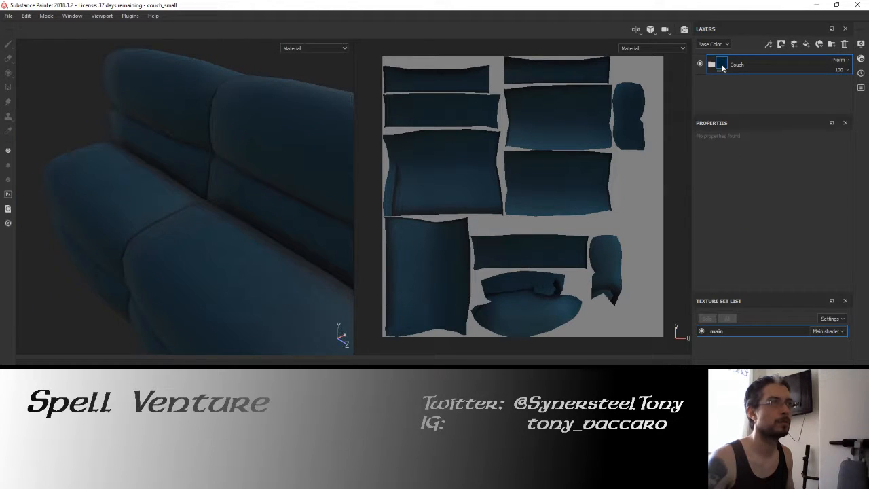
pyautogui.click(717, 65)
pyautogui.scroll(-2, 765, 92)
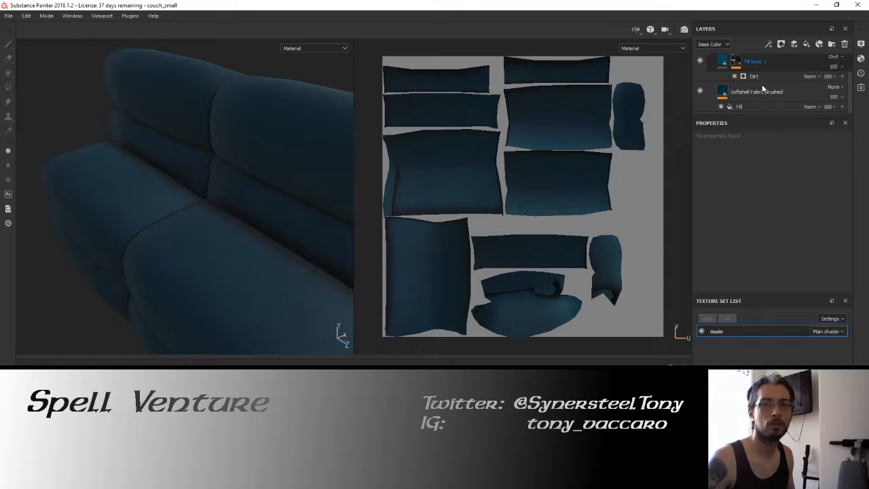
pyautogui.click(762, 84)
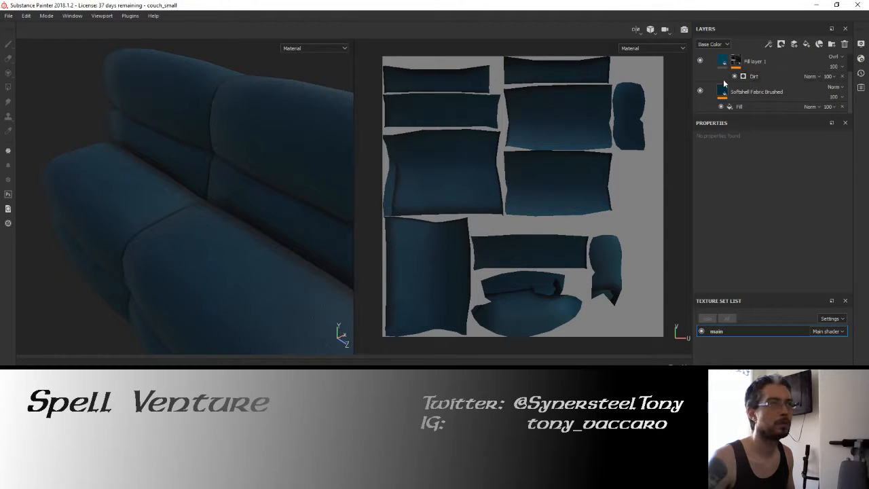
pyautogui.click(740, 106)
pyautogui.click(826, 205)
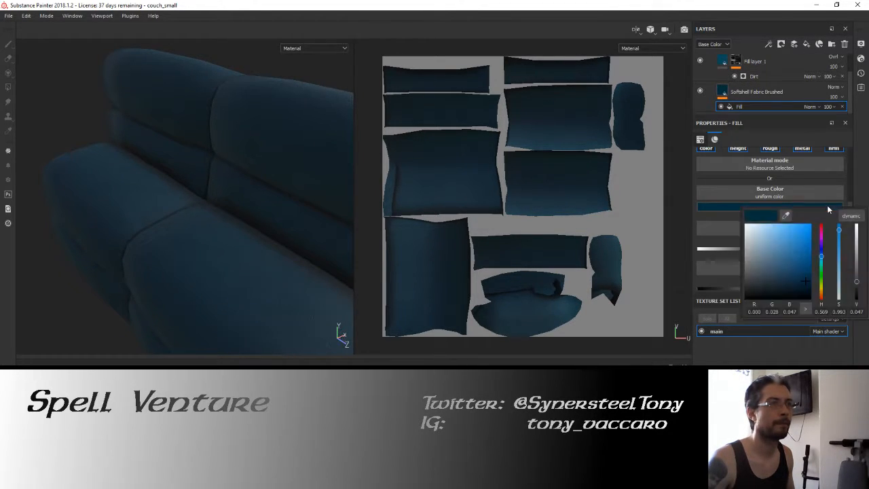
pyautogui.moveTo(856, 278); pyautogui.dragTo(857, 281)
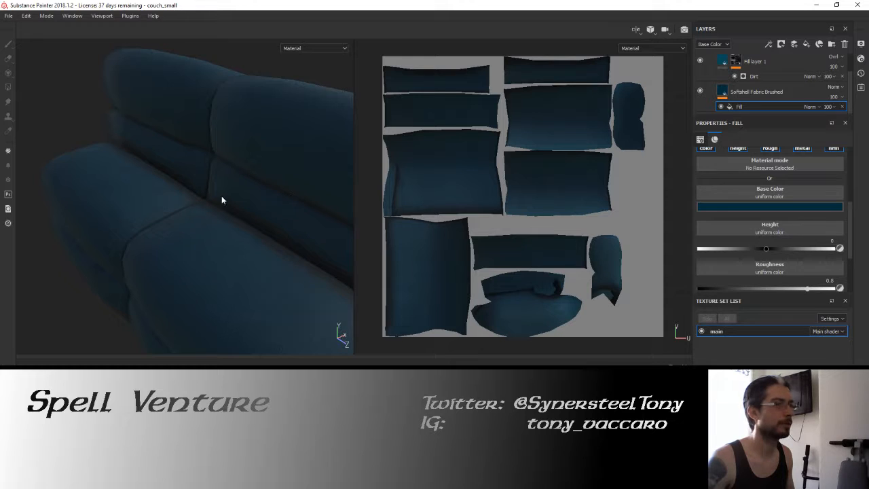
pyautogui.scroll(2, 725, 79)
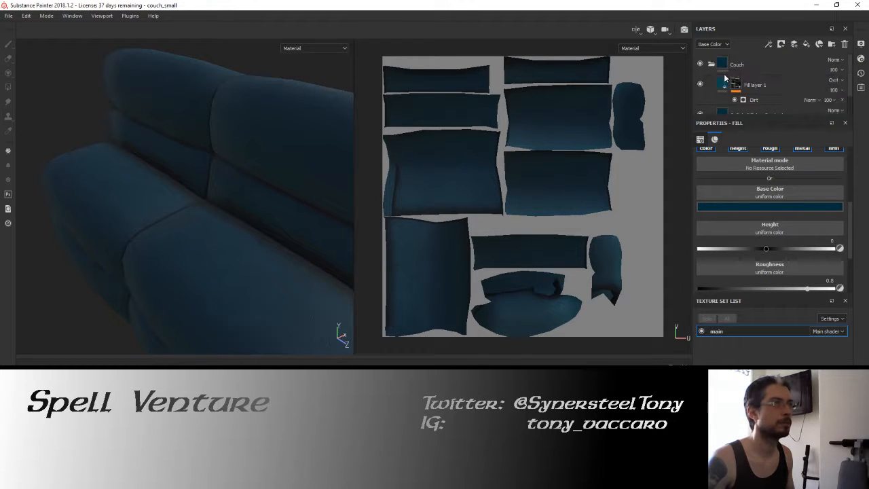
# Collapse the Couch folder and create a smart material from it.
pyautogui.click(711, 64)
pyautogui.rightClick(724, 64)
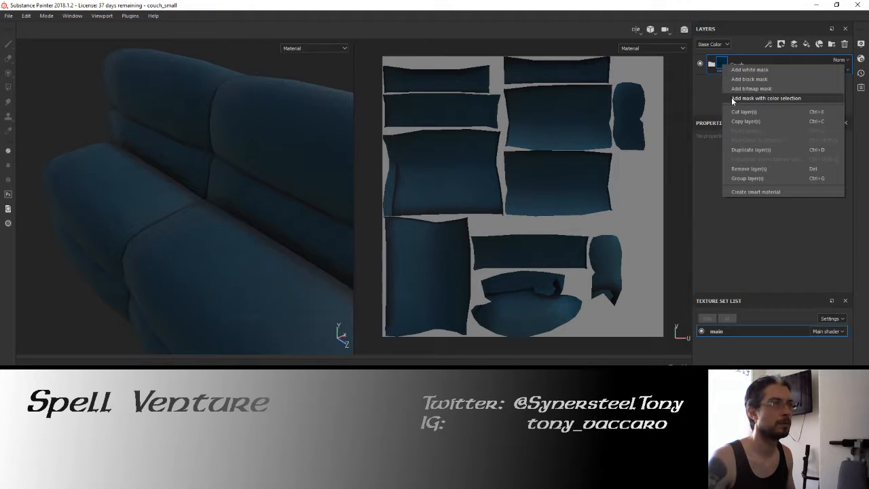
pyautogui.click(755, 191)
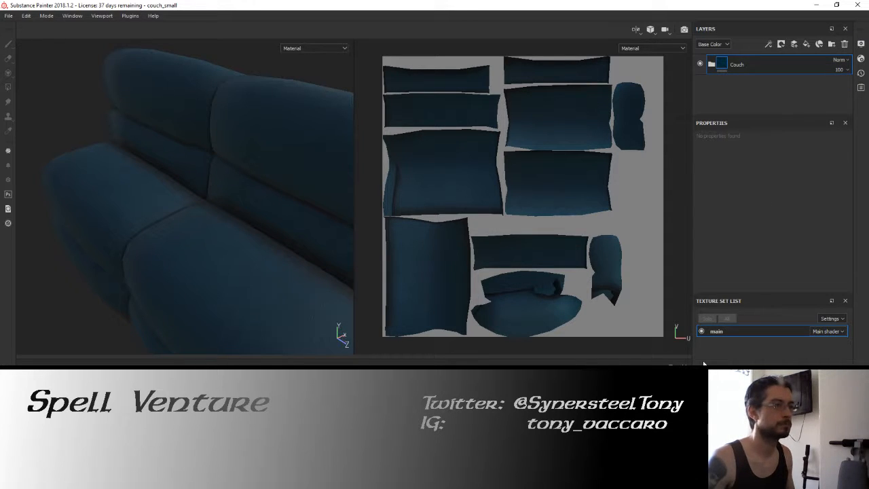
pyautogui.keyDown('alt'); pyautogui.moveTo(303, 194); pyautogui.dragTo(294, 190); pyautogui.keyUp('alt')
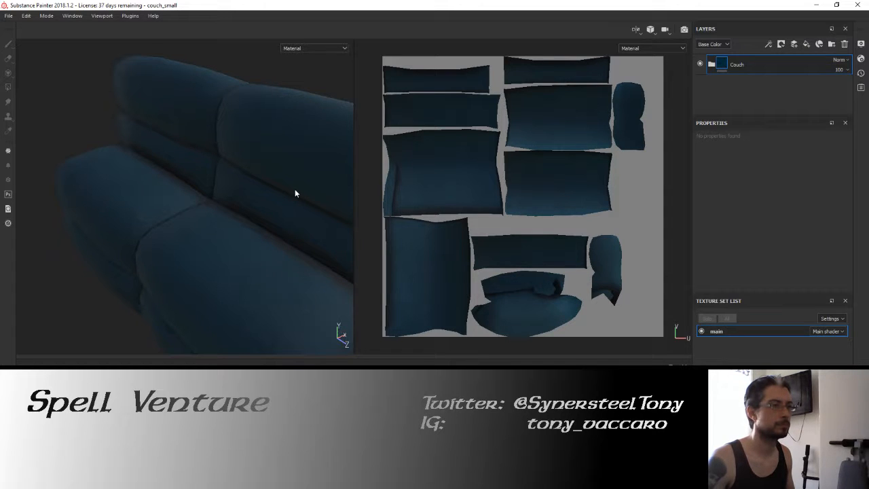
pyautogui.click(8, 16)
pyautogui.click(15, 26)
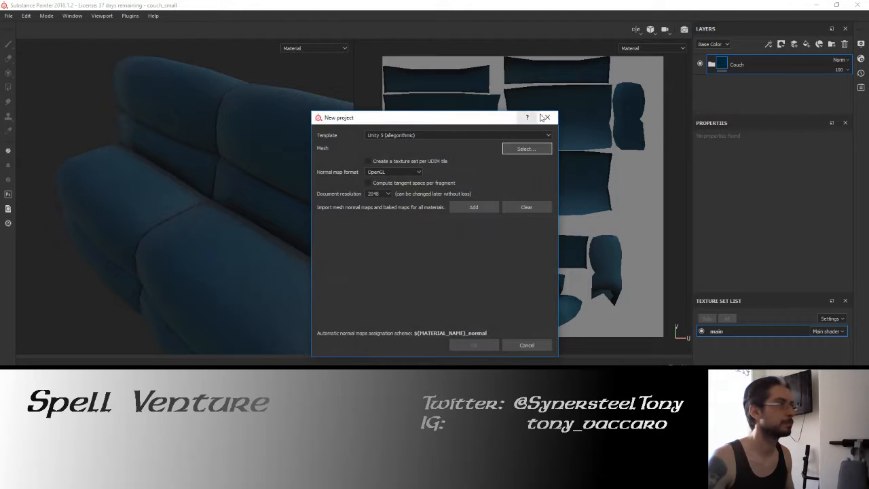
pyautogui.press('Escape')
# Switch to Blender and open the three-seat sofa section for mesh editing, viewed from behind.
pyautogui.hotkey('alt', 'Tab')
pyautogui.moveTo(281, 250); pyautogui.dragTo(270, 246, button='middle')
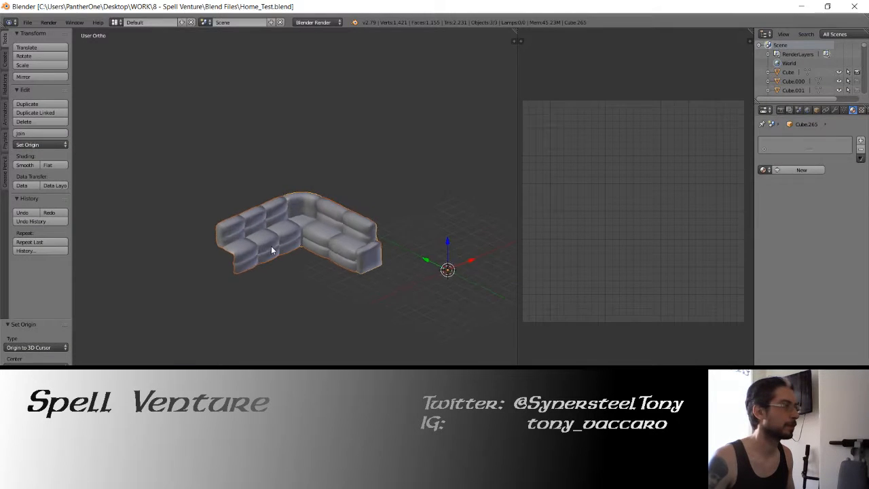
pyautogui.rightClick(265, 230)
pyautogui.press('KP_Decimal')
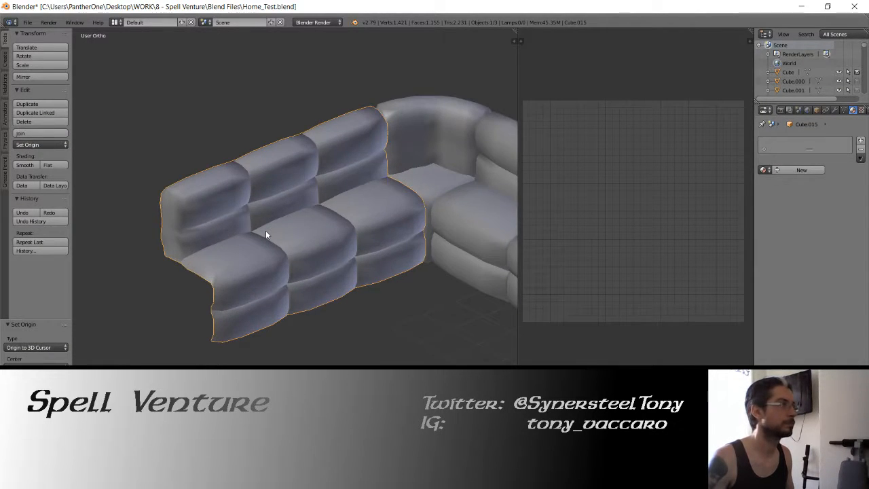
pyautogui.press('Tab')
pyautogui.moveTo(246, 212); pyautogui.dragTo(361, 207, button='middle')
pyautogui.scroll(5, 361, 208)
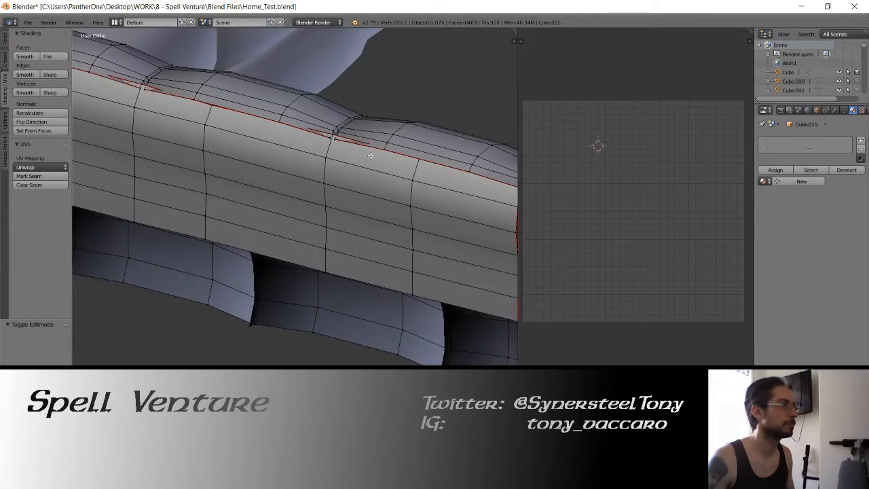
pyautogui.keyDown('shift'); pyautogui.moveTo(371, 156); pyautogui.dragTo(281, 274, button='middle'); pyautogui.keyUp('shift')
pyautogui.moveTo(282, 274); pyautogui.dragTo(413, 169, button='middle')
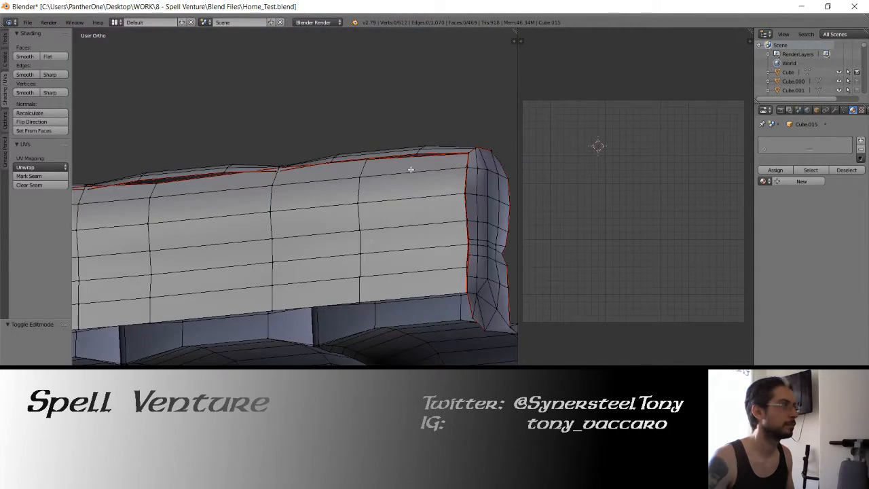
pyautogui.rightClick(417, 153)
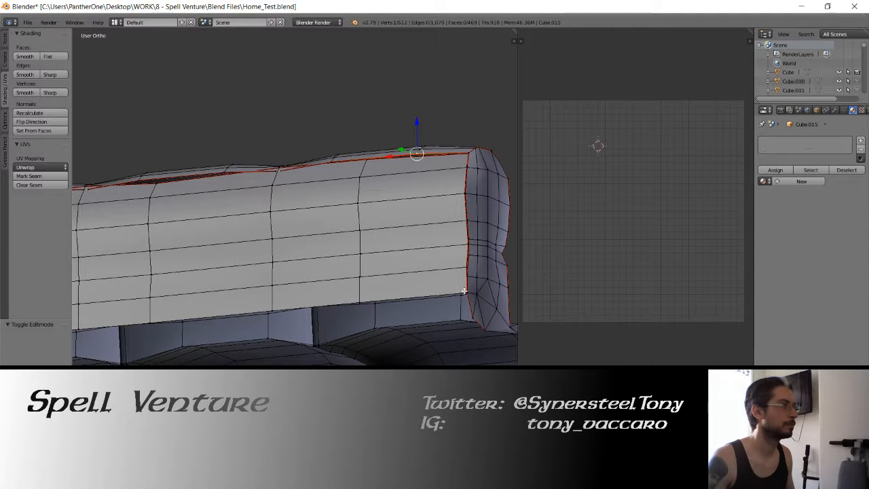
pyautogui.press('a')
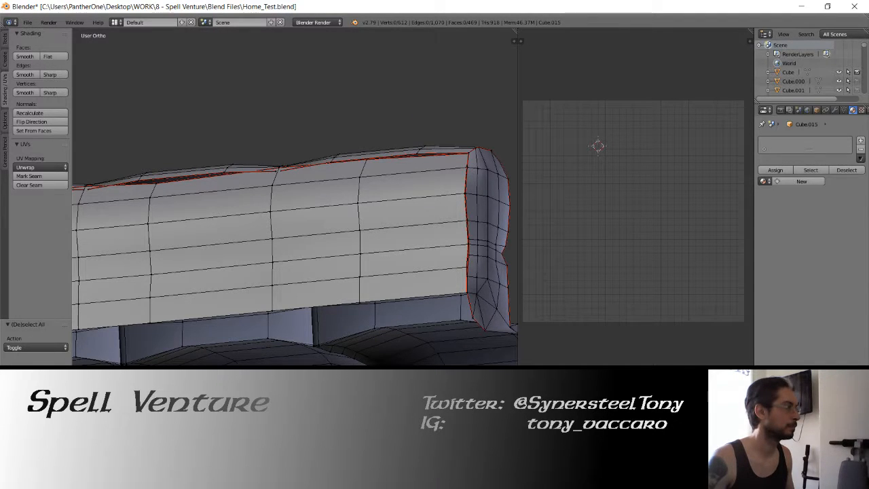
pyautogui.click(55, 425)
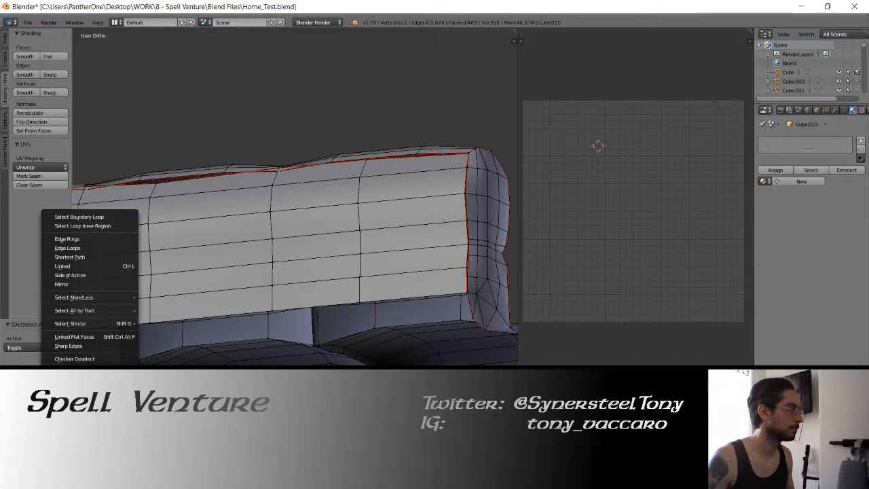
pyautogui.click(56, 425)
pyautogui.click(56, 426)
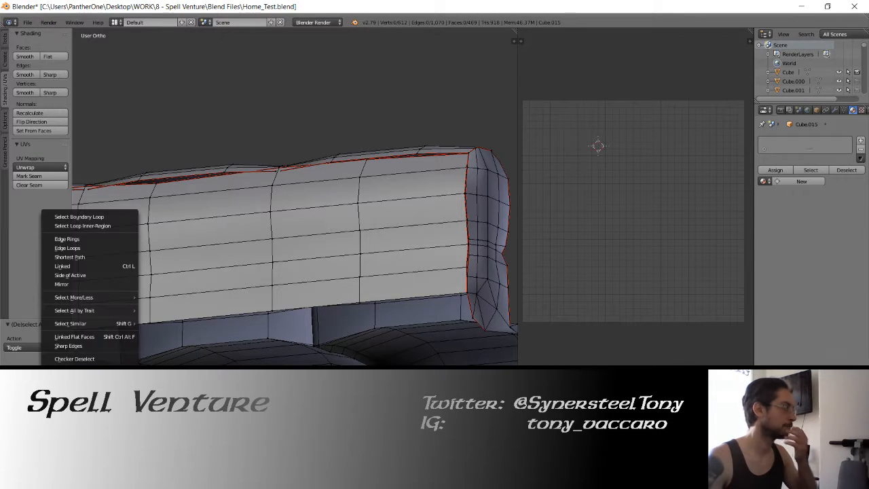
pyautogui.moveTo(70, 322)
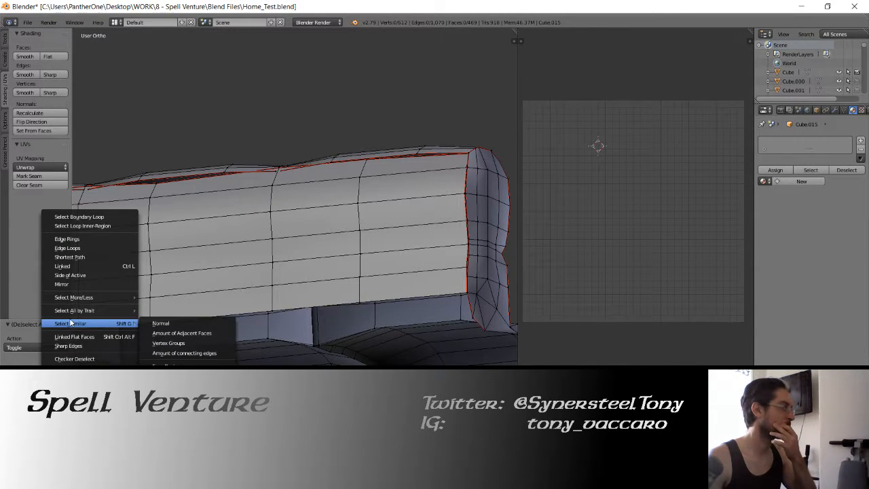
pyautogui.moveTo(78, 299)
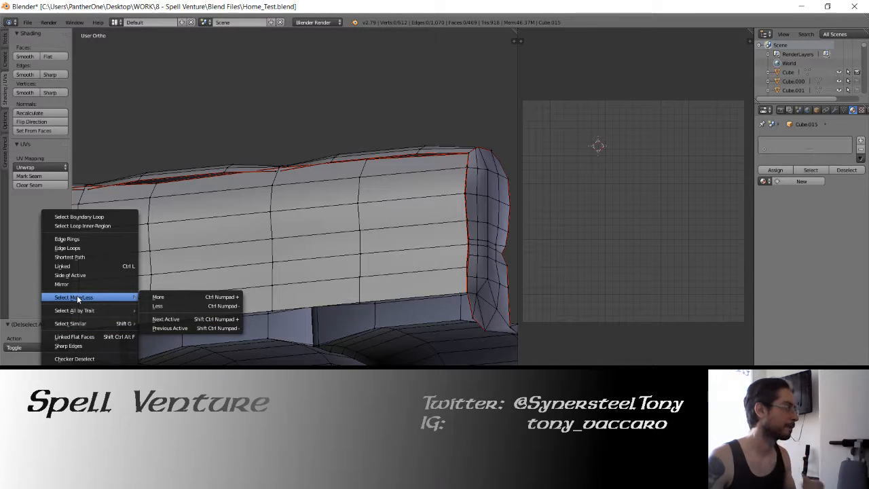
pyautogui.click(162, 297)
# Select the faces of the sofa section's flat rear panel with Circle Select in face select mode.
pyautogui.moveTo(305, 199); pyautogui.dragTo(299, 245, button='middle')
pyautogui.hotkey('ctrl', 'Tab')
pyautogui.scroll(-4, 300, 353)
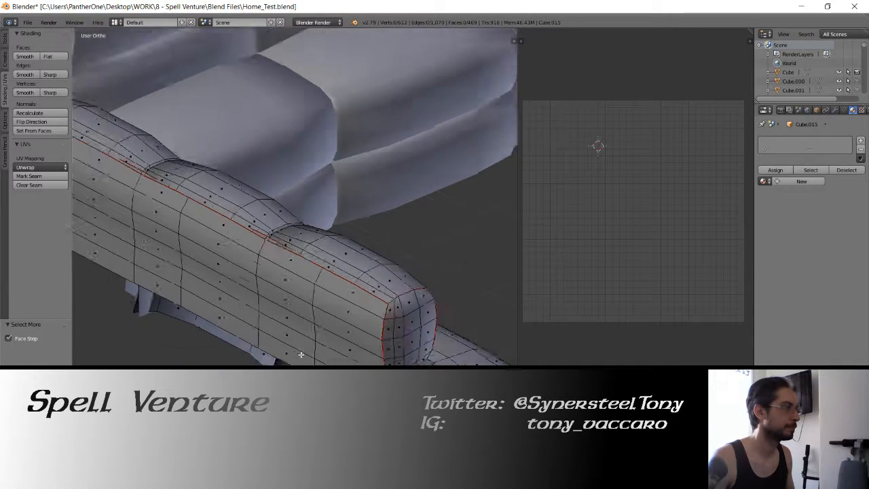
pyautogui.rightClick(319, 276)
pyautogui.press('c')
pyautogui.moveTo(315, 285); pyautogui.dragTo(249, 250)
pyautogui.moveTo(183, 219)
pyautogui.mouseDown()
pyautogui.moveTo(146, 197)
pyautogui.moveTo(169, 193)
pyautogui.mouseUp()
pyautogui.middleClick(182, 149)
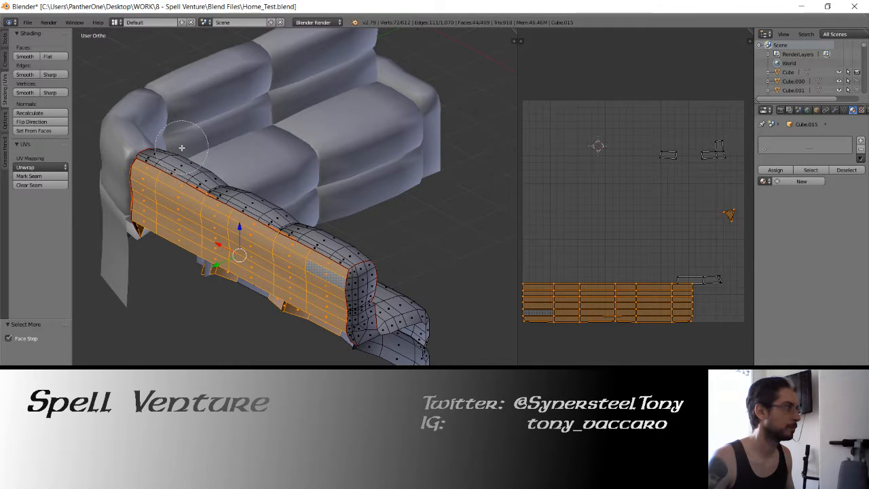
pyautogui.rightClick(182, 149)
# Deselect the stray faces beneath the rear panel so that only the panel's own faces are selected.
pyautogui.moveTo(199, 156); pyautogui.dragTo(298, 221, button='middle')
pyautogui.press('c')
pyautogui.moveTo(139, 300)
pyautogui.mouseDown(button='middle')
pyautogui.moveTo(133, 291)
pyautogui.moveTo(217, 356)
pyautogui.moveTo(356, 355)
pyautogui.mouseUp(button='middle')
pyautogui.rightClick(394, 294)
pyautogui.moveTo(394, 294)
pyautogui.mouseDown(button='middle')
pyautogui.moveTo(346, 312)
pyautogui.moveTo(274, 291)
pyautogui.mouseUp(button='middle')
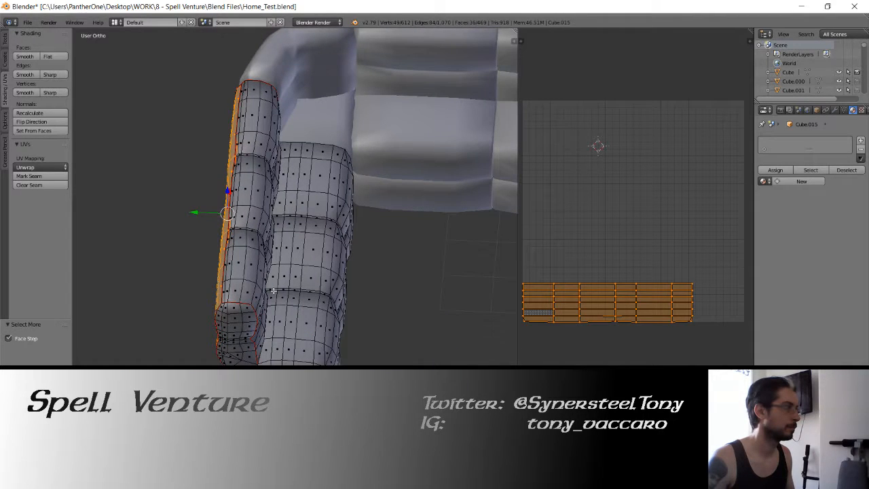
pyautogui.moveTo(195, 212); pyautogui.dragTo(136, 211)
pyautogui.hotkey('ctrl', 'z')
pyautogui.moveTo(184, 249); pyautogui.dragTo(265, 229, button='middle')
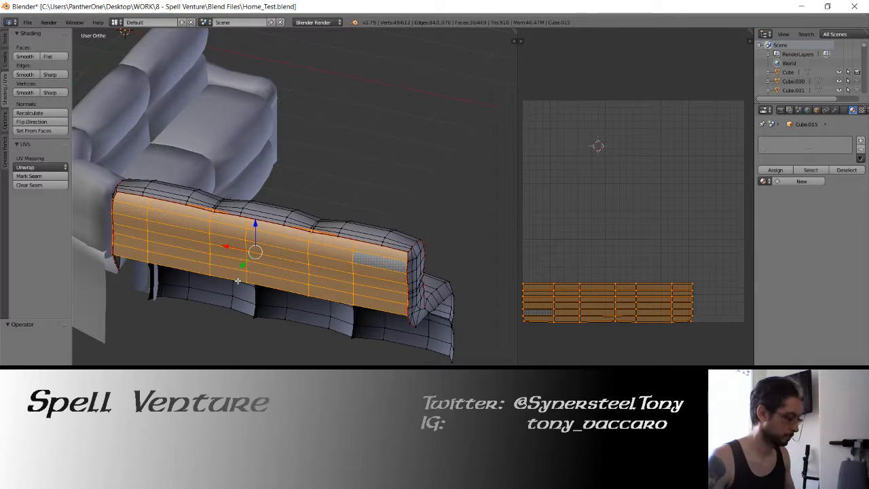
# Separate the selected rear panel faces into their own object and open that object for mesh editing.
pyautogui.hotkey('ctrl', 'Tab')
pyautogui.press('Tab')
pyautogui.rightClick(256, 251)
pyautogui.press('Tab')
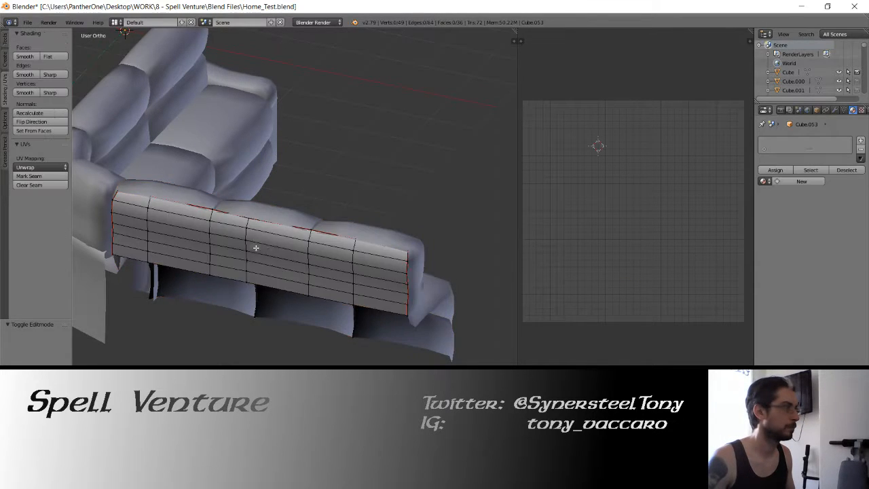
# Set the separated rear panel's origin to its geometry and return to editing its mesh.
pyautogui.moveTo(252, 246); pyautogui.dragTo(313, 254, button='middle')
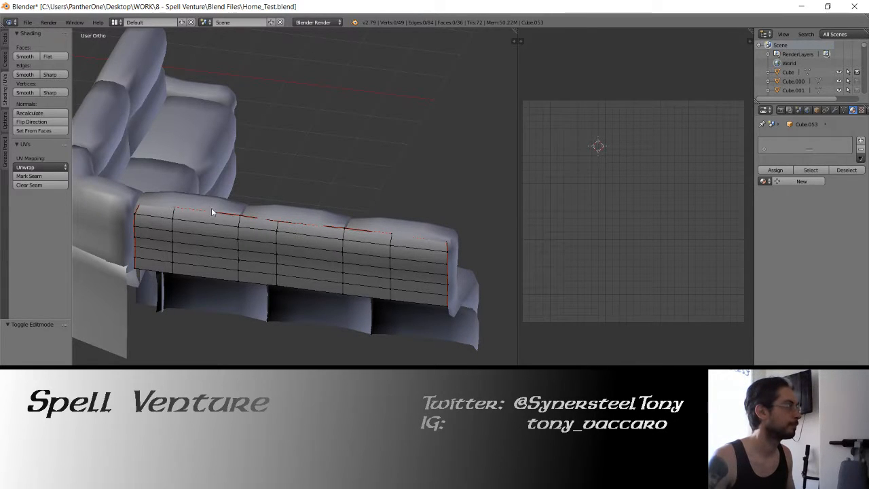
pyautogui.press('Tab')
pyautogui.click(42, 148)
pyautogui.click(46, 165)
pyautogui.press('Tab')
pyautogui.scroll(1, 379, 219)
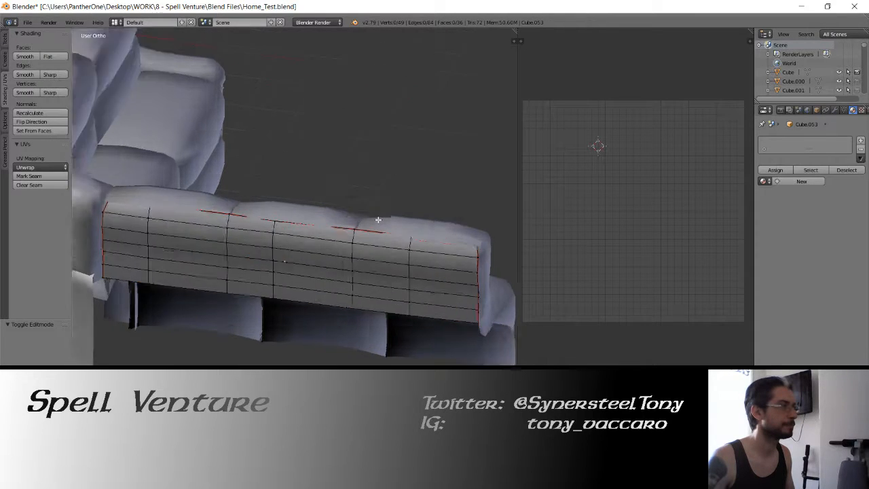
# Select all vertices along the rear panel's upper edge, from one corner to the other.
pyautogui.scroll(3, 378, 219)
pyautogui.moveTo(379, 219); pyautogui.dragTo(299, 235, button='middle')
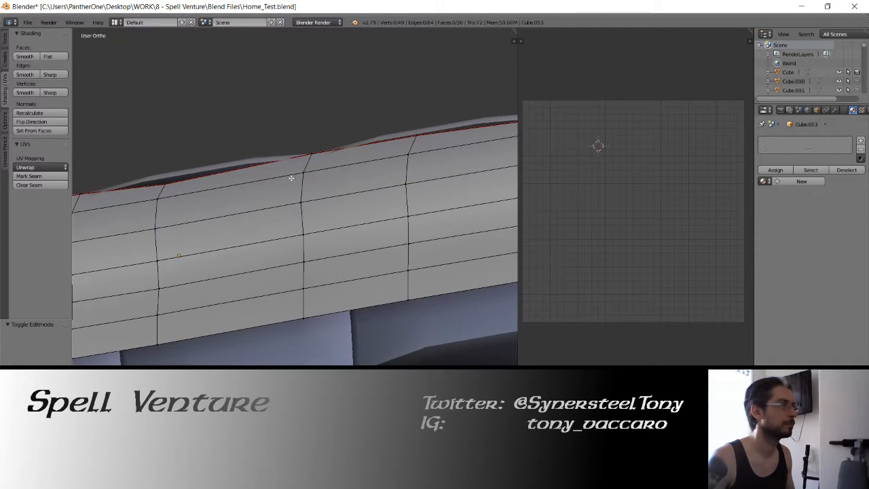
pyautogui.rightClick(160, 183)
pyautogui.moveTo(306, 183); pyautogui.dragTo(280, 218, button='middle')
pyautogui.rightClick(450, 210)
pyautogui.keyDown('shift'); pyautogui.moveTo(221, 199); pyautogui.dragTo(173, 208, button='middle'); pyautogui.keyUp('shift')
pyautogui.keyDown('ctrl'); pyautogui.rightClick(125, 208); pyautogui.keyUp('ctrl')
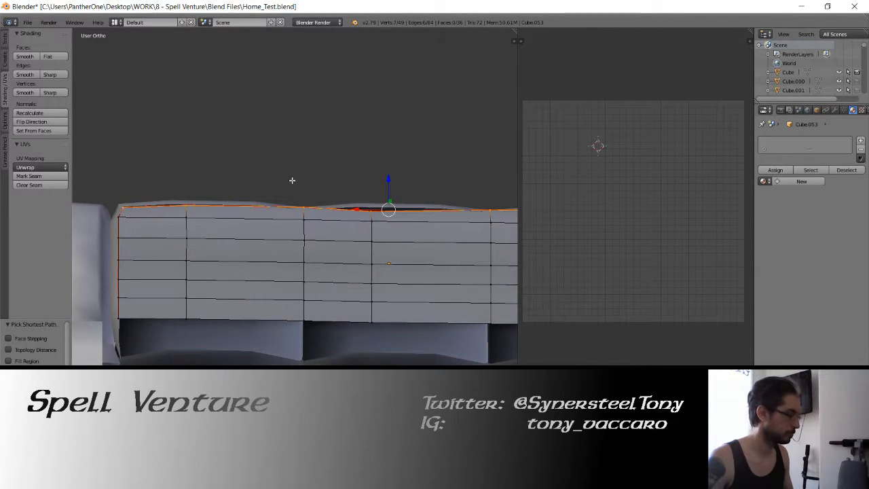
# Flatten the selected upper edge into a straight line by scaling it to 0 along Z and along Y.
pyautogui.press('s')
pyautogui.press('z')
pyautogui.press('0')
pyautogui.press('Return')
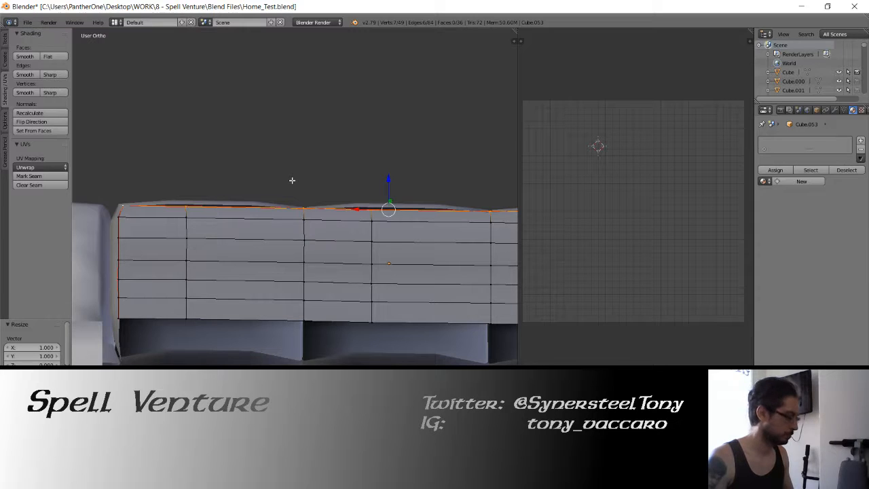
pyautogui.press('s')
pyautogui.press('y')
pyautogui.press('0')
pyautogui.press('Return')
# Move the flattened upper edge of the rear panel outward by 0.033 along Y.
pyautogui.moveTo(292, 180); pyautogui.dragTo(275, 181, button='middle')
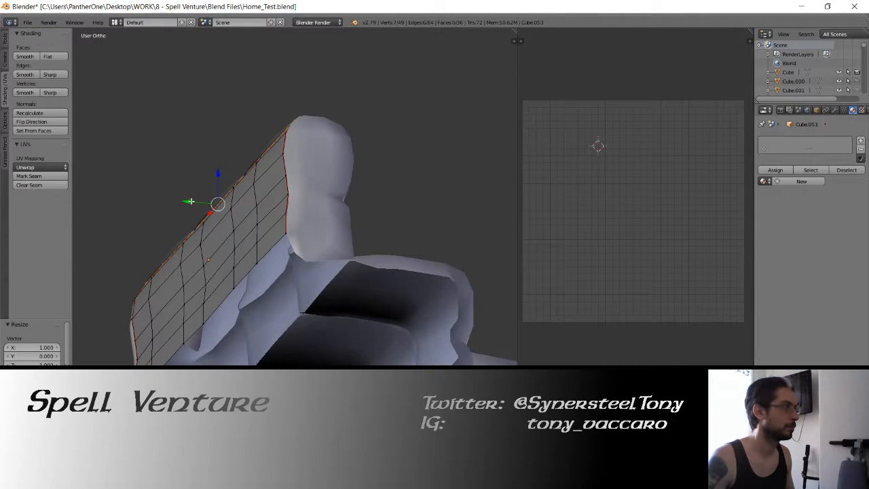
pyautogui.keyDown('shift'); pyautogui.moveTo(188, 201); pyautogui.dragTo(178, 199); pyautogui.keyUp('shift')
pyautogui.hotkey('ctrl', 'z')
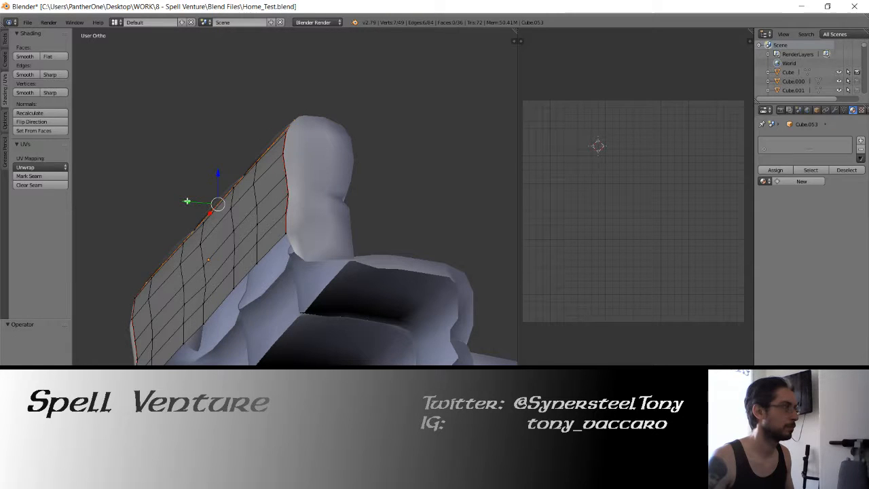
pyautogui.press('g')
pyautogui.press('y')
pyautogui.click(161, 198)
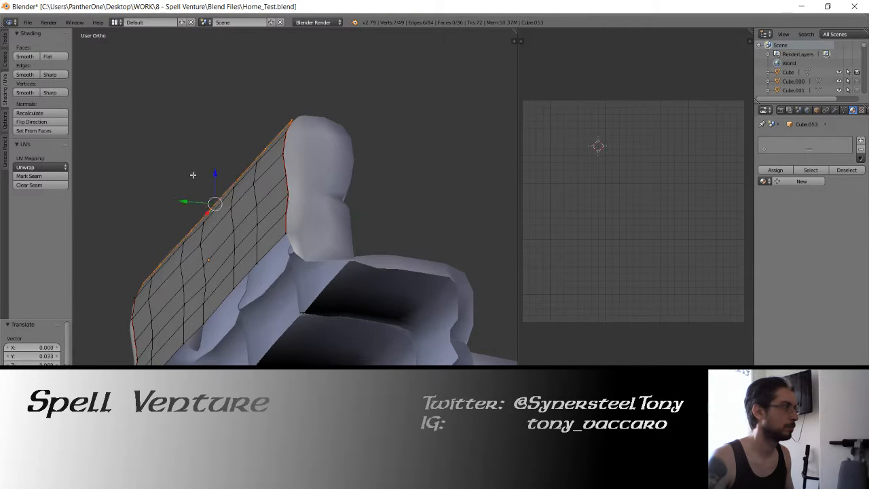
# Shift the panel's upper edge back along Y toward the seat cushions' rear edge.
pyautogui.moveTo(194, 174); pyautogui.dragTo(198, 210, button='middle')
pyautogui.press('KP_Decimal')
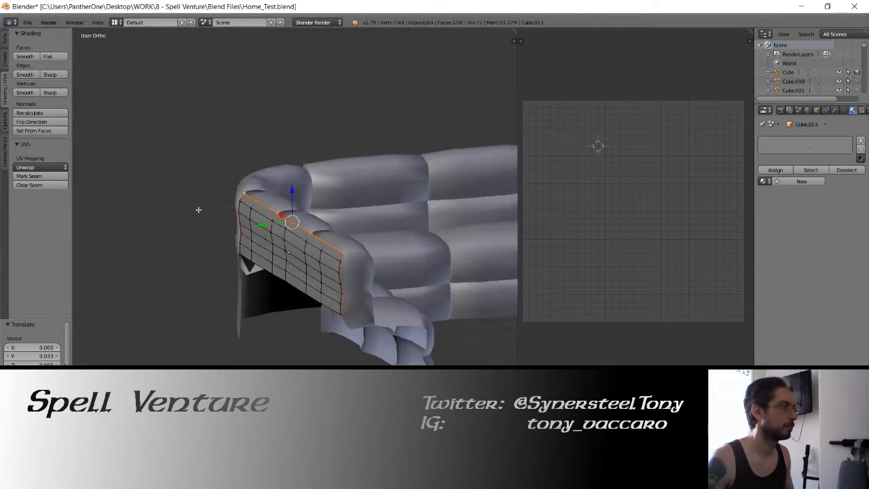
pyautogui.scroll(5, 198, 210)
pyautogui.moveTo(312, 191)
pyautogui.mouseDown(button='middle')
pyautogui.moveTo(289, 202)
pyautogui.moveTo(303, 201)
pyautogui.mouseUp(button='middle')
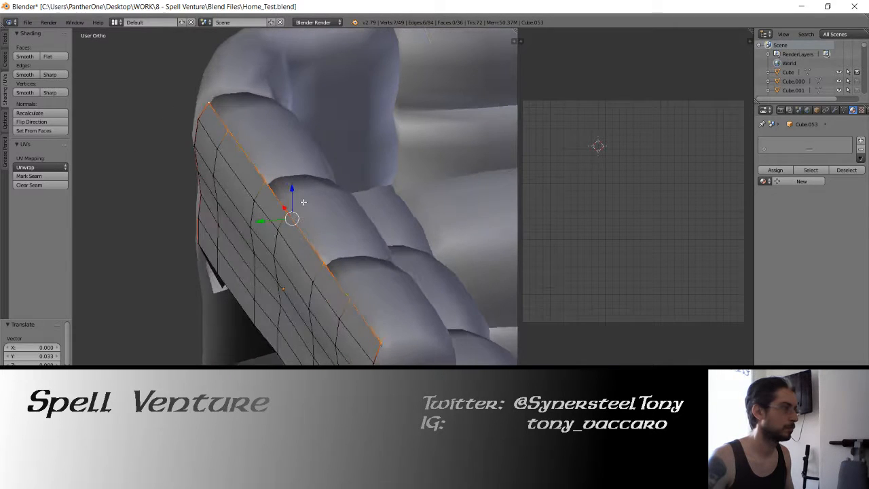
pyautogui.click(261, 223)
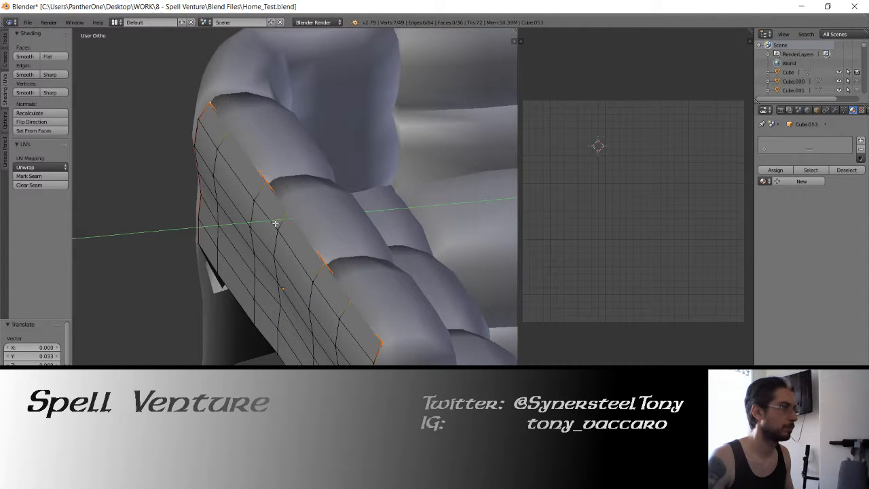
pyautogui.click(283, 224)
# Try moving the panel's whole upper edge outward by 0.043 along Y, and undo the move.
pyautogui.moveTo(283, 223); pyautogui.dragTo(301, 226, button='middle')
pyautogui.press('Tab')
pyautogui.press('Tab')
pyautogui.click(262, 222)
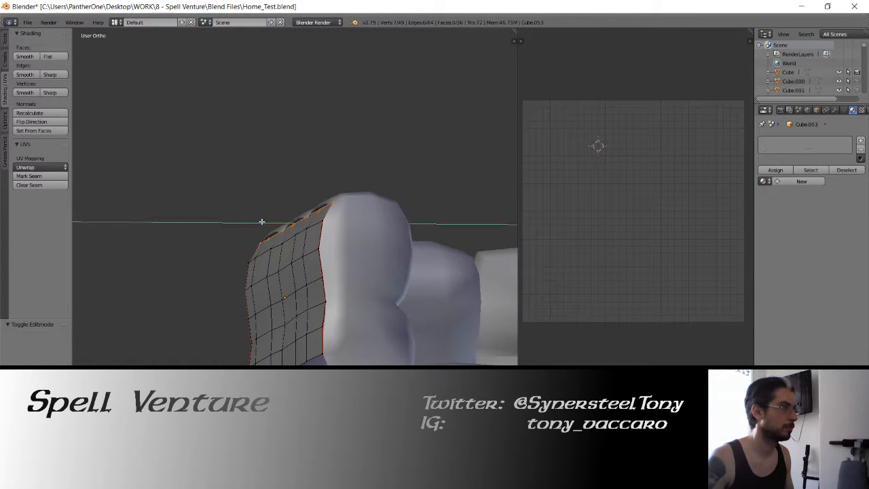
pyautogui.click(218, 220)
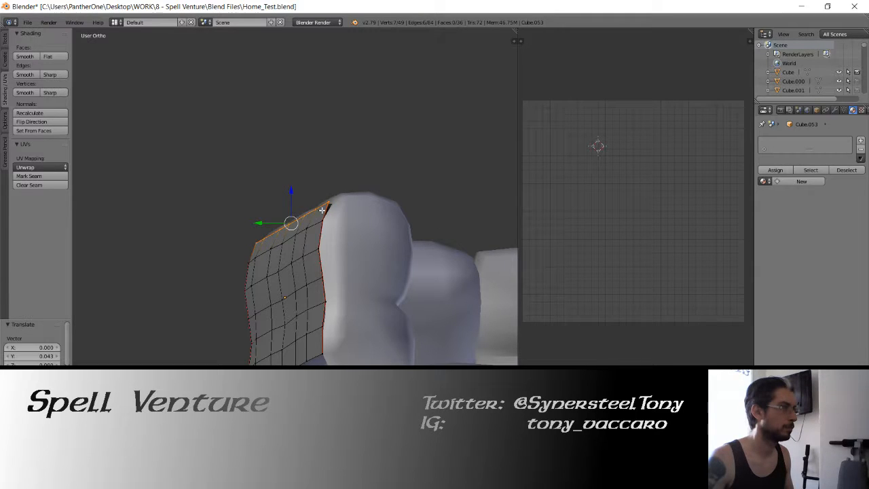
pyautogui.rightClick(328, 201)
pyautogui.hotkey('ctrl', 'z')
pyautogui.hotkey('ctrl', 'z')
# Deselect the two corner vertices of the upper edge, keeping only the five vertices between them selected.
pyautogui.keyDown('shift'); pyautogui.rightClick(333, 200); pyautogui.keyUp('shift')
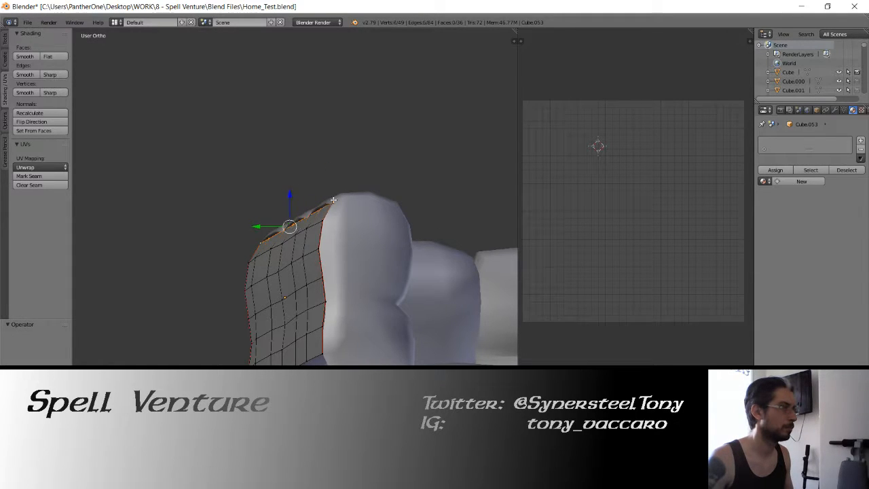
pyautogui.keyDown('shift'); pyautogui.rightClick(255, 242); pyautogui.keyUp('shift')
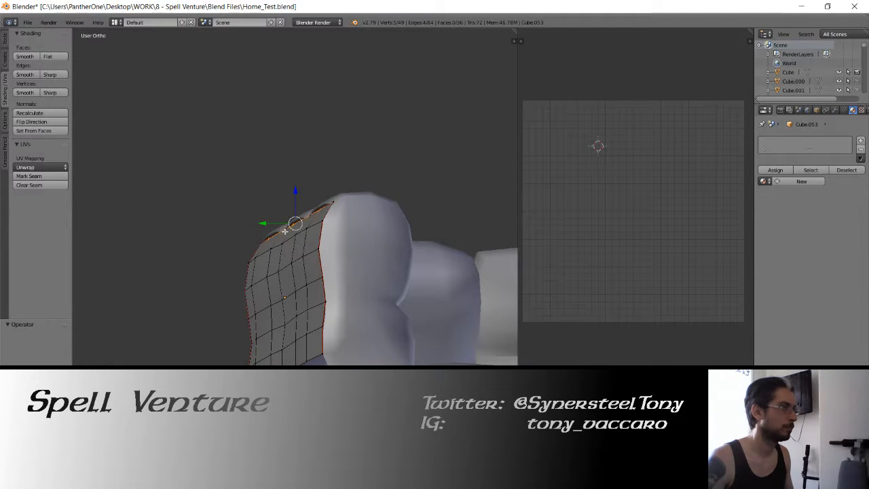
pyautogui.moveTo(285, 231); pyautogui.dragTo(346, 219, button='middle')
pyautogui.keyDown('shift'); pyautogui.rightClick(393, 218); pyautogui.keyUp('shift')
pyautogui.keyDown('shift'); pyautogui.rightClick(202, 218); pyautogui.keyUp('shift')
pyautogui.keyDown('shift'); pyautogui.rightClick(271, 235); pyautogui.keyUp('shift')
pyautogui.keyDown('shift'); pyautogui.rightClick(317, 202); pyautogui.keyUp('shift')
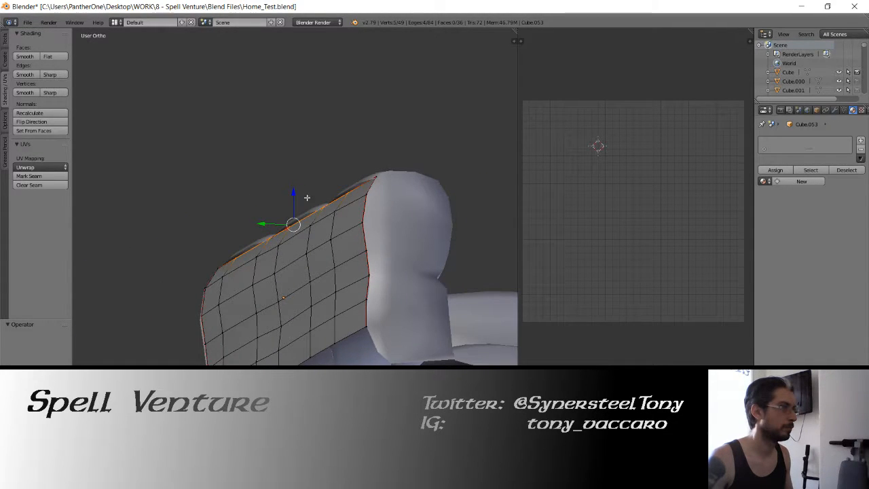
# Move the five inner vertices of the panel's upper edge slightly outward along Y.
pyautogui.moveTo(261, 225); pyautogui.dragTo(251, 225)
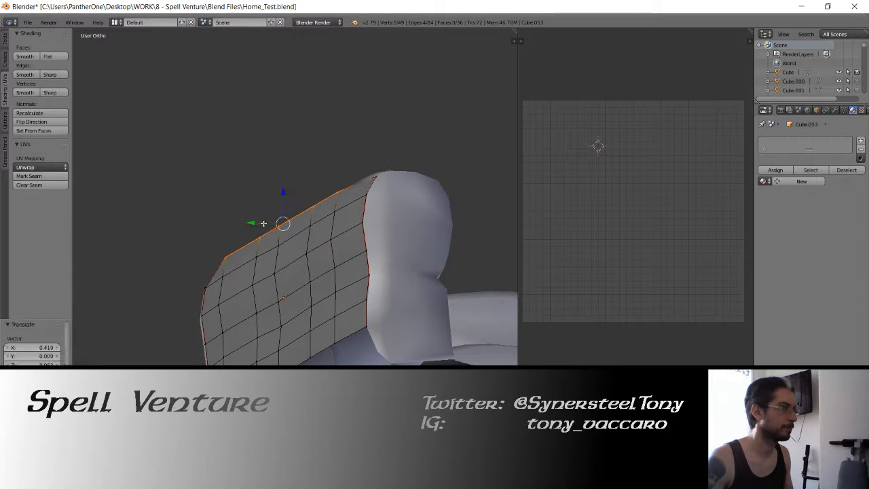
pyautogui.hotkey('ctrl', 'z')
pyautogui.press('g')
pyautogui.press('y')
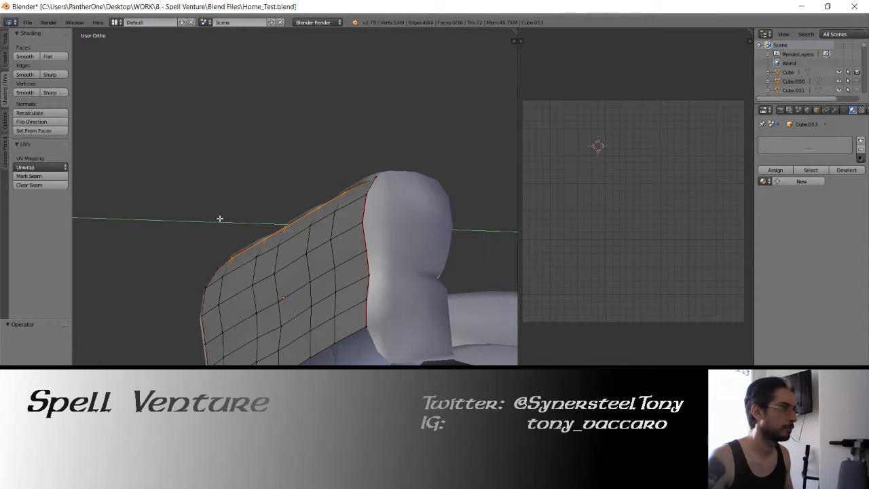
pyautogui.click(265, 204)
# Open the sofa section for mesh editing and select the six rear-edge vertices across its three cushions, excluding the cushion junctions.
pyautogui.moveTo(266, 204); pyautogui.dragTo(101, 216, button='middle')
pyautogui.press('Tab')
pyautogui.rightClick(326, 208)
pyautogui.press('Tab')
pyautogui.keyDown('shift'); pyautogui.rightClick(163, 219); pyautogui.keyUp('shift')
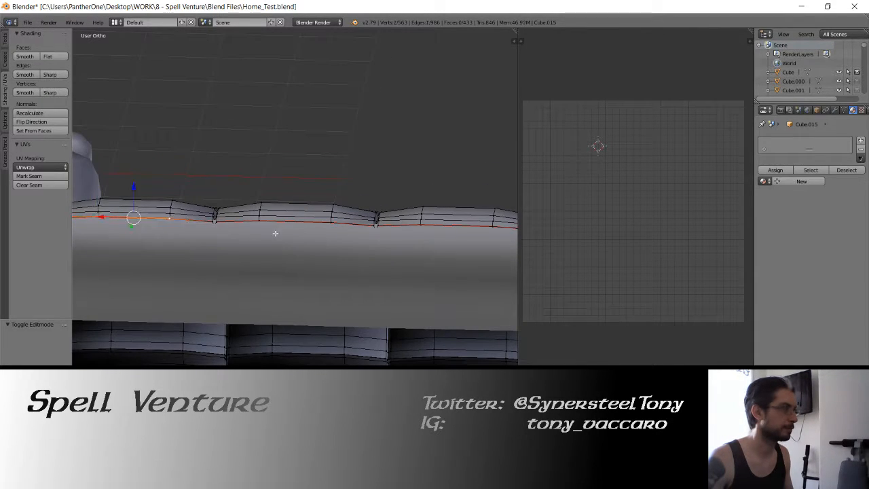
pyautogui.keyDown('shift'); pyautogui.rightClick(260, 219); pyautogui.keyUp('shift')
pyautogui.keyDown('shift'); pyautogui.rightClick(330, 222); pyautogui.keyUp('shift')
pyautogui.keyDown('shift'); pyautogui.rightClick(414, 225); pyautogui.keyUp('shift')
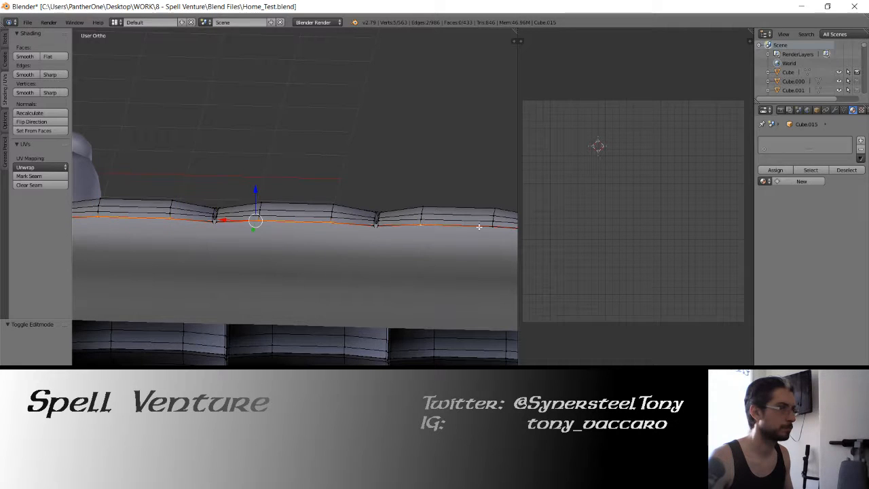
pyautogui.keyDown('shift'); pyautogui.rightClick(480, 227); pyautogui.keyUp('shift')
# Try shifting the six cushion edge vertices by -0.444 in X and -0.133 in Y and moving them along Z, and undo both moves.
pyautogui.moveTo(352, 220); pyautogui.dragTo(286, 182, button='middle')
pyautogui.keyDown('shift'); pyautogui.moveTo(292, 169); pyautogui.dragTo(293, 175); pyautogui.keyUp('shift')
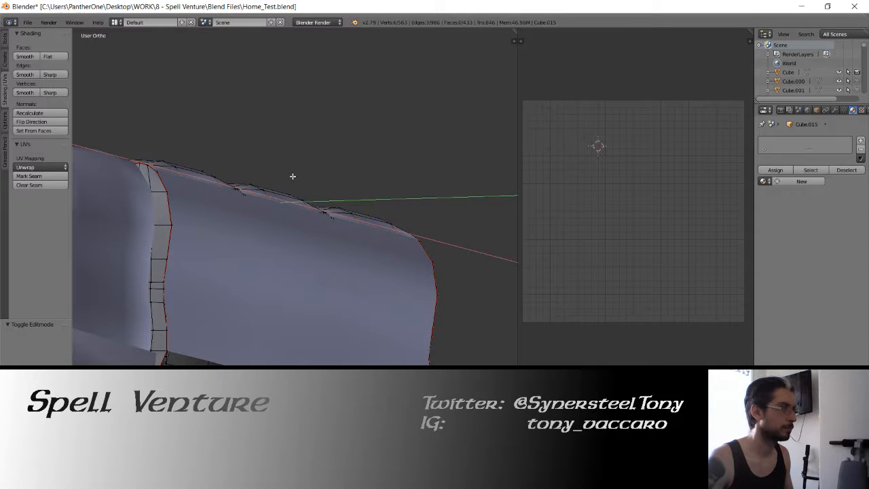
pyautogui.click(293, 177)
pyautogui.press('g')
pyautogui.press('z')
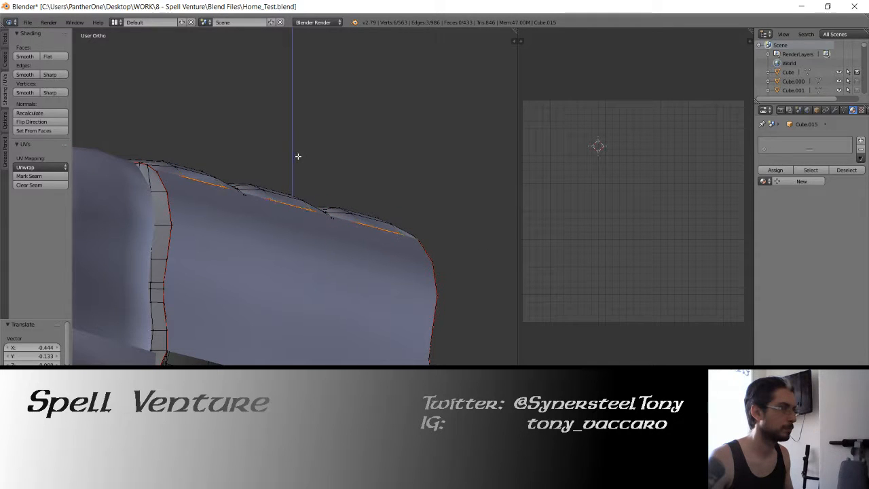
pyautogui.click(298, 156)
pyautogui.moveTo(298, 157); pyautogui.dragTo(195, 179, button='middle')
pyautogui.hotkey('ctrl', 'z')
pyautogui.hotkey('ctrl', 'z')
# Move the six cushion edge vertices along Z to line up with the rear panel's upper edge.
pyautogui.press('g')
pyautogui.press('z')
pyautogui.click(299, 207)
# Return to the rear panel's mesh and slightly lower the two upper-edge vertices at the cushion junctions.
pyautogui.press('Tab')
pyautogui.press('a')
pyautogui.rightClick(300, 231)
pyautogui.press('Tab')
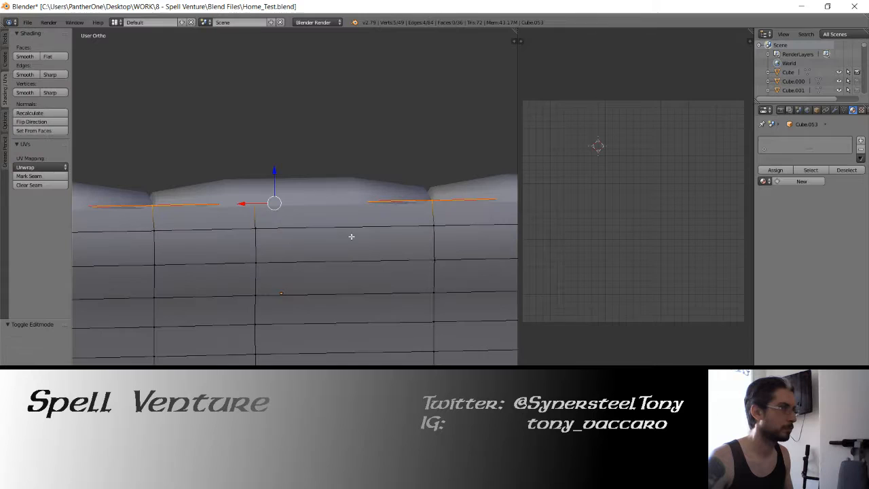
pyautogui.rightClick(429, 197)
pyautogui.keyDown('shift'); pyautogui.rightClick(151, 207); pyautogui.keyUp('shift')
pyautogui.moveTo(291, 172); pyautogui.dragTo(292, 199)
pyautogui.press('Tab')
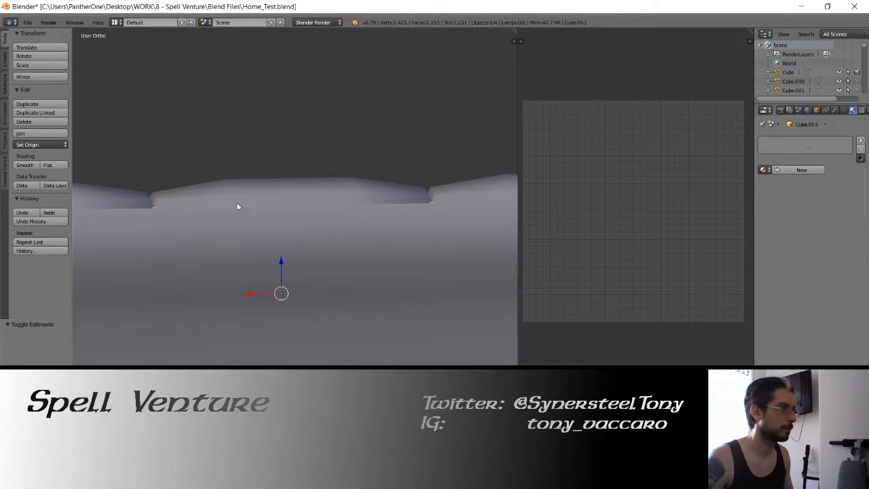
# Try repositioning the two junction vertices on the panel's upper edge, and undo the move.
pyautogui.moveTo(236, 205)
pyautogui.mouseDown(button='middle')
pyautogui.moveTo(267, 177)
pyautogui.moveTo(240, 163)
pyautogui.moveTo(196, 211)
pyautogui.moveTo(155, 223)
pyautogui.moveTo(203, 208)
pyautogui.mouseUp(button='middle')
pyautogui.press('Tab')
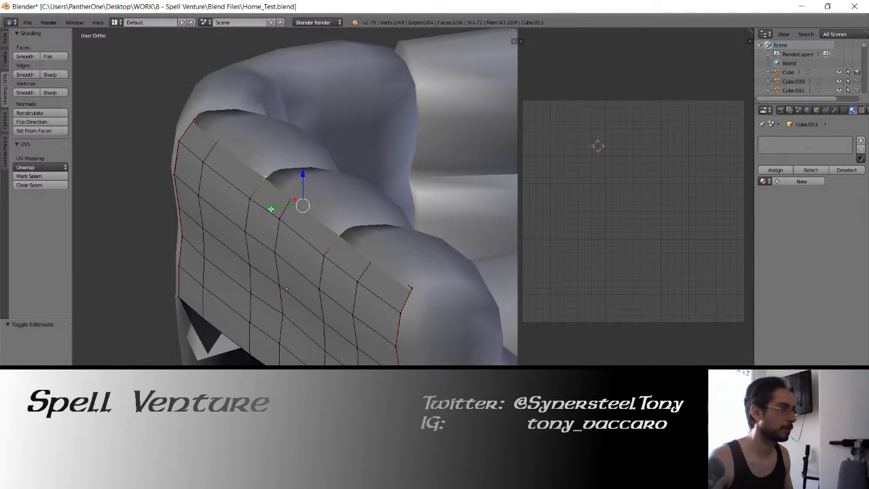
pyautogui.keyDown('shift'); pyautogui.moveTo(270, 208); pyautogui.dragTo(262, 207); pyautogui.keyUp('shift')
pyautogui.hotkey('ctrl', 'z')
# Join the rear panel back into the three-seat sofa section.
pyautogui.press('Tab')
pyautogui.moveTo(258, 198); pyautogui.dragTo(334, 209, button='middle')
pyautogui.keyDown('shift'); pyautogui.rightClick(334, 211); pyautogui.keyUp('shift')
pyautogui.scroll(-3, 334, 225)
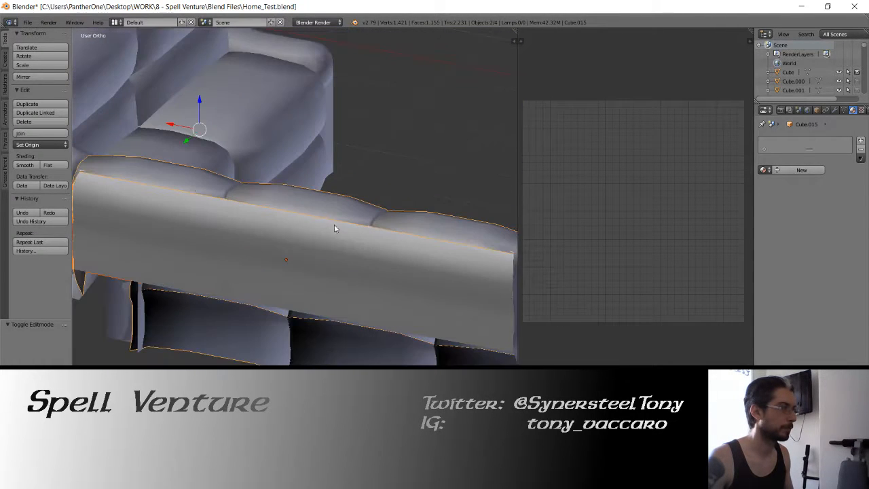
# Unwrap all faces of the joined sofa section and save the Blender file.
pyautogui.press('Tab')
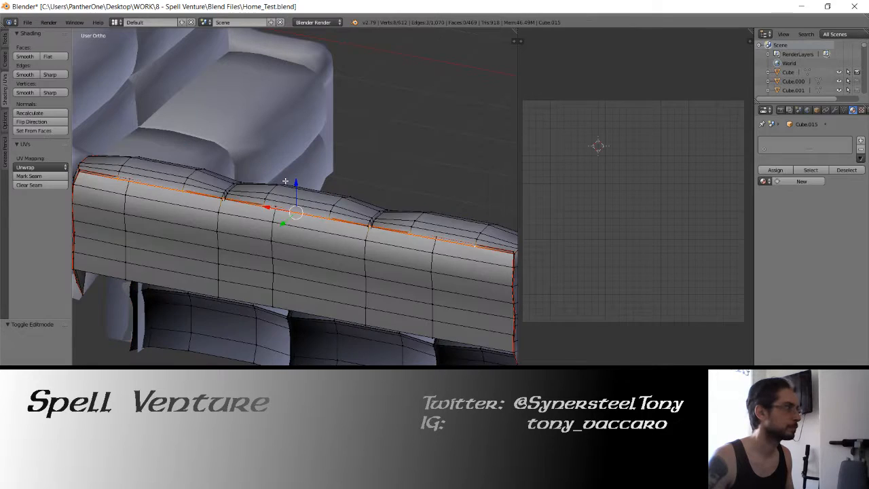
pyautogui.press('a')
pyautogui.press('u')
pyautogui.click(285, 183)
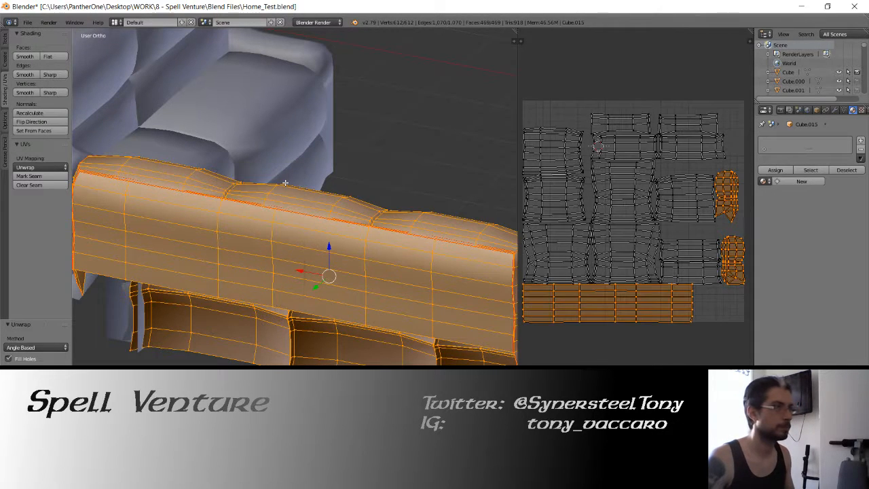
pyautogui.press('Tab')
pyautogui.hotkey('ctrl', 's')
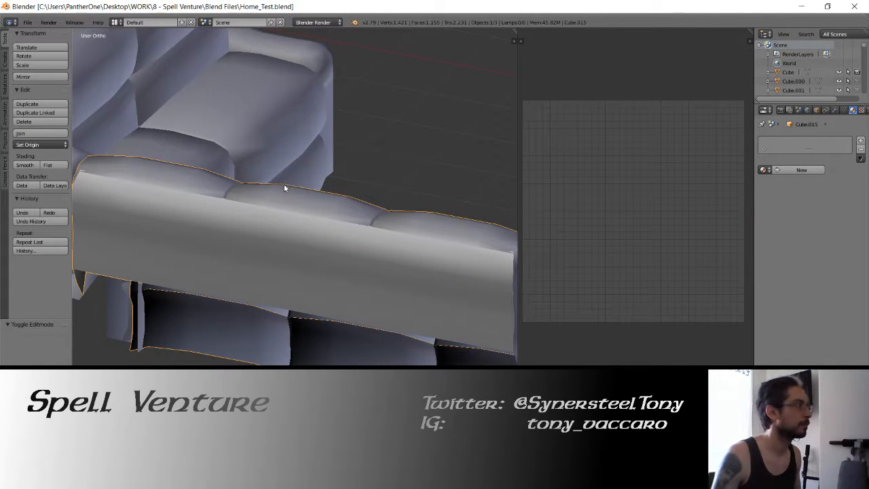
# Set the sofa section's origin to the 3D cursor, deselect everything and save the file.
pyautogui.click(34, 144)
pyautogui.click(44, 175)
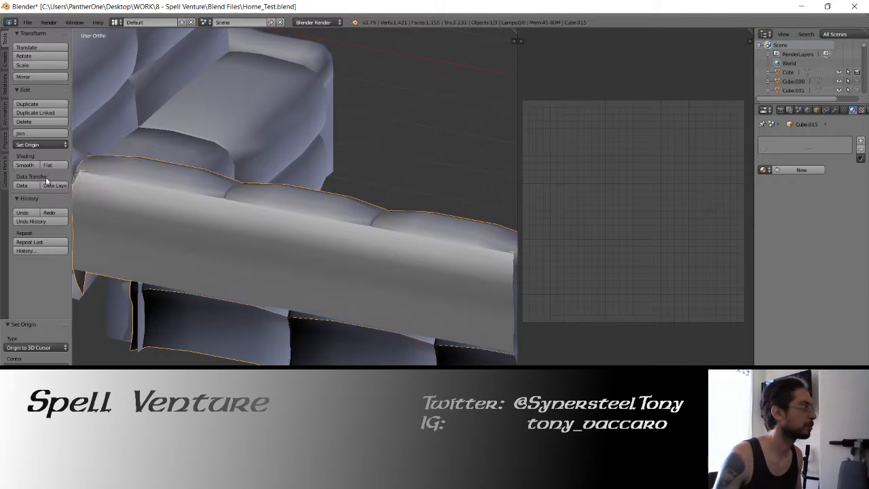
pyautogui.scroll(-4, 417, 158)
pyautogui.moveTo(418, 160); pyautogui.dragTo(176, 198, button='middle')
pyautogui.press('a')
pyautogui.hotkey('ctrl', 's')
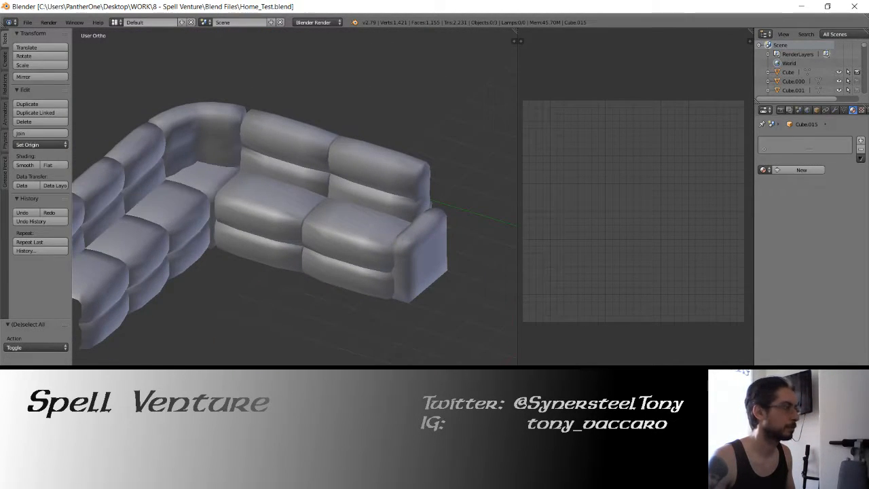
# Switch to File Explorer and copy the Home_Test Blender file from the Blend Files folder.
pyautogui.hotkey('alt', 'Tab')
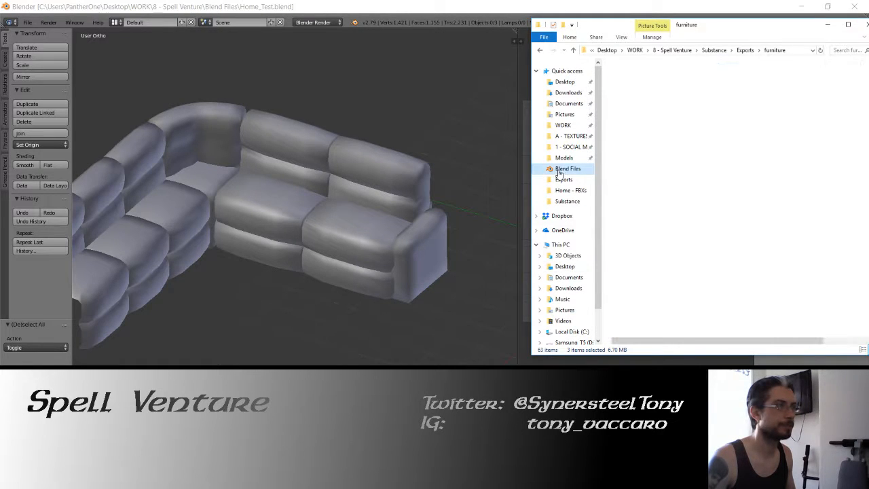
pyautogui.click(567, 169)
pyautogui.scroll(-2, 656, 199)
pyautogui.scroll(6, 656, 198)
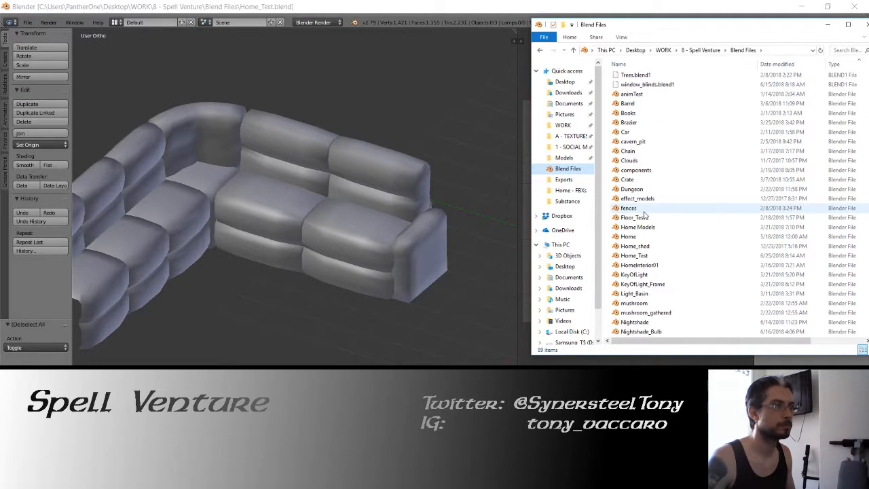
pyautogui.scroll(-2, 648, 204)
pyautogui.click(640, 201)
pyautogui.rightClick(638, 200)
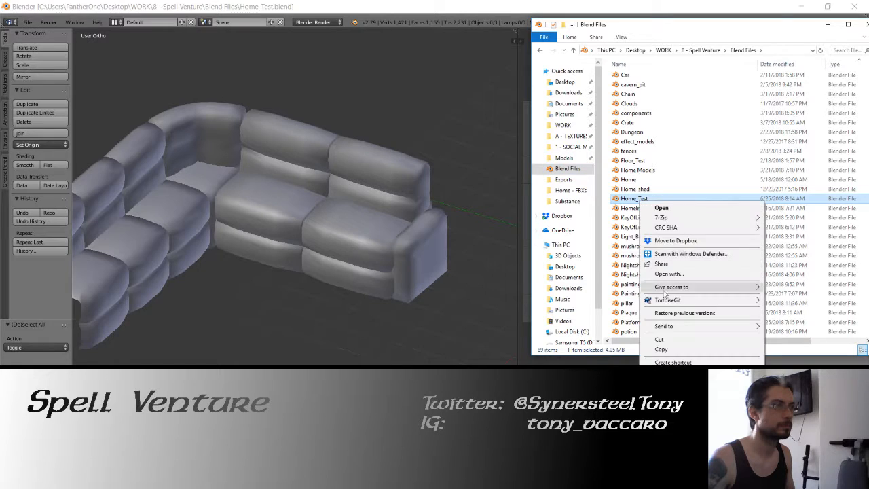
pyautogui.click(667, 350)
# Paste the copied Home_Test file into the Unity project's Models folder, replacing the existing file there.
pyautogui.scroll(6, 639, 174)
pyautogui.click(564, 158)
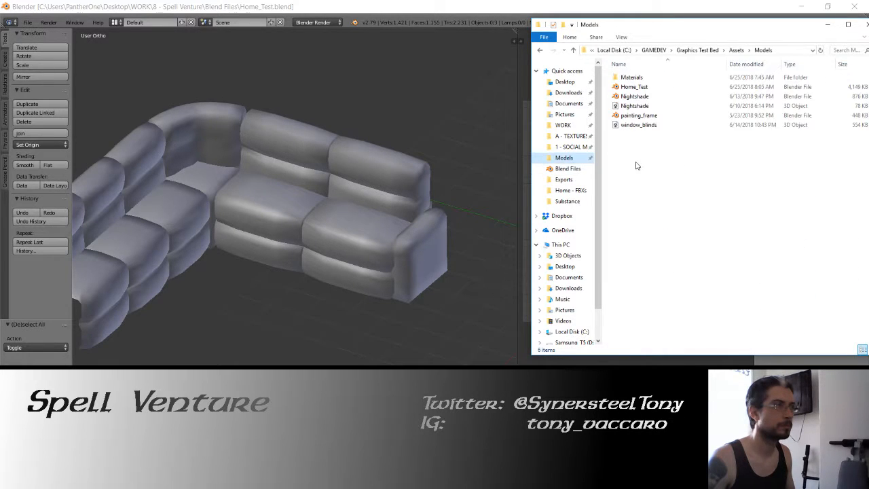
pyautogui.rightClick(638, 161)
pyautogui.click(660, 225)
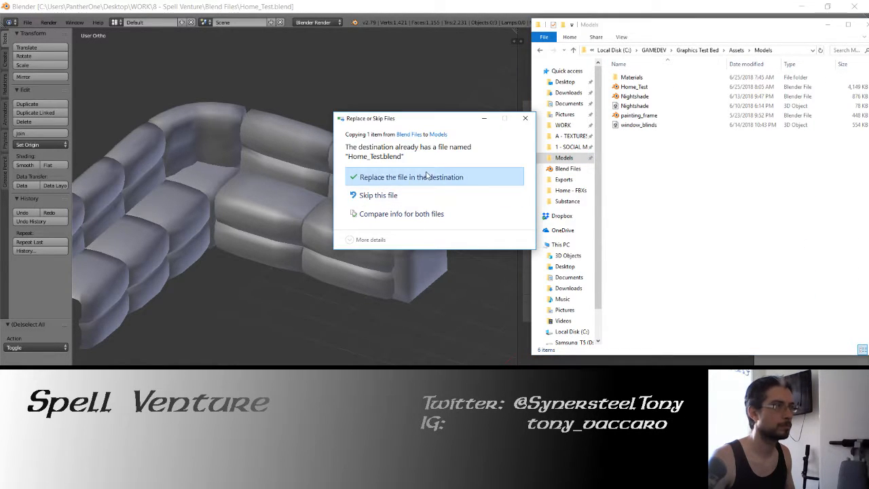
pyautogui.click(506, 178)
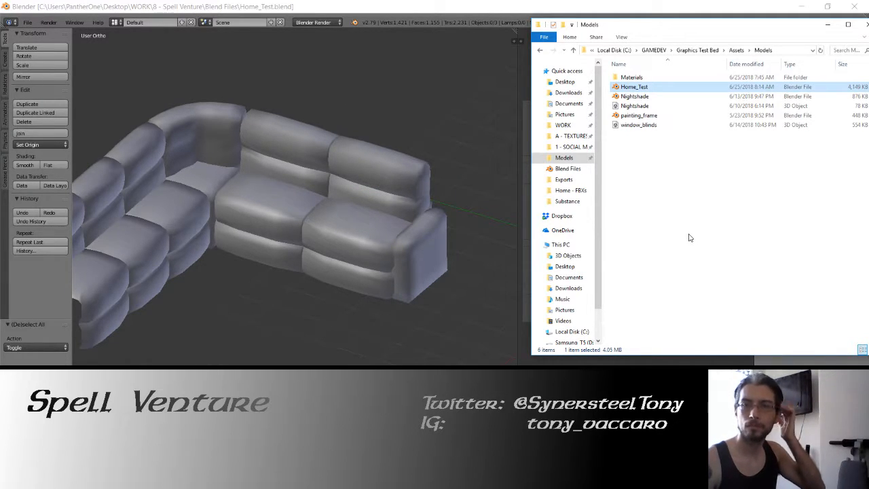
# Return to Blender and save the Home_Test file.
pyautogui.click(331, 5)
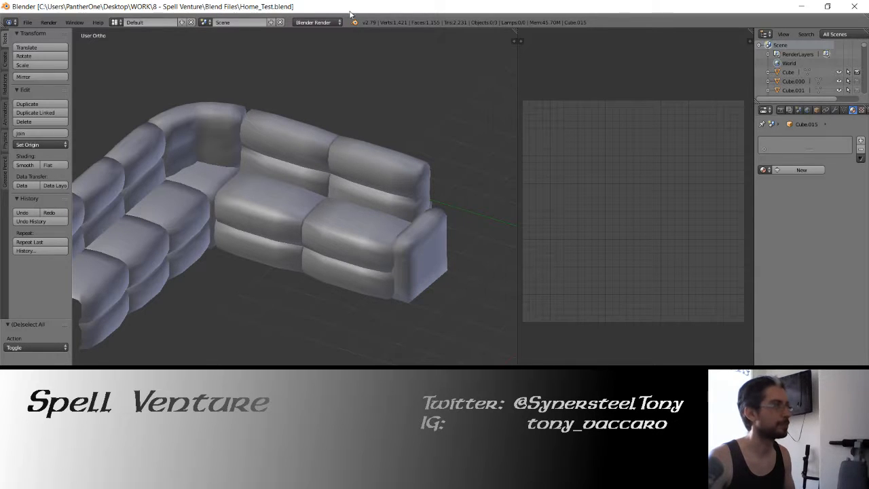
pyautogui.moveTo(355, 151); pyautogui.dragTo(300, 150, button='middle')
pyautogui.hotkey('ctrl', 's')
# Switch to Substance Painter and export the couch_small textures as PNGs with the Unity 5 (Standard Metallic) configuration into the Exports furniture folder.
pyautogui.click(300, 171)
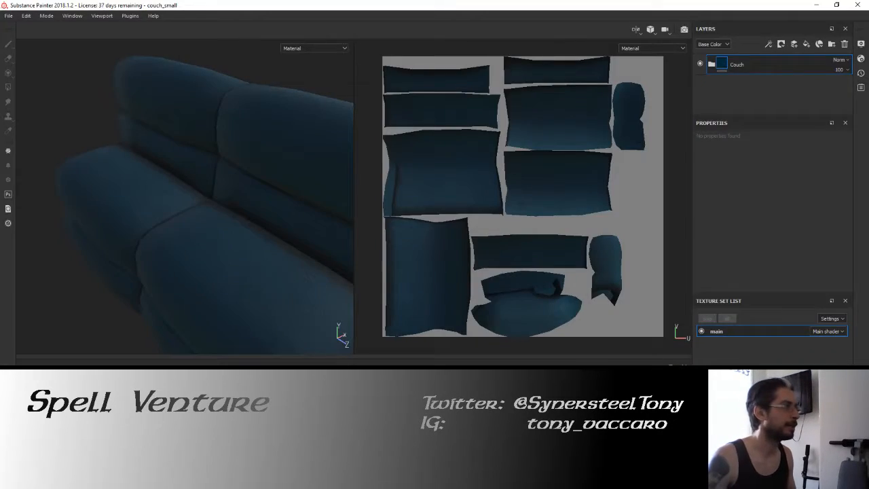
pyautogui.moveTo(227, 228)
pyautogui.keyDown('alt'); pyautogui.mouseDown()
pyautogui.moveTo(295, 217)
pyautogui.moveTo(202, 217)
pyautogui.moveTo(198, 255)
pyautogui.mouseUp(); pyautogui.keyUp('alt')
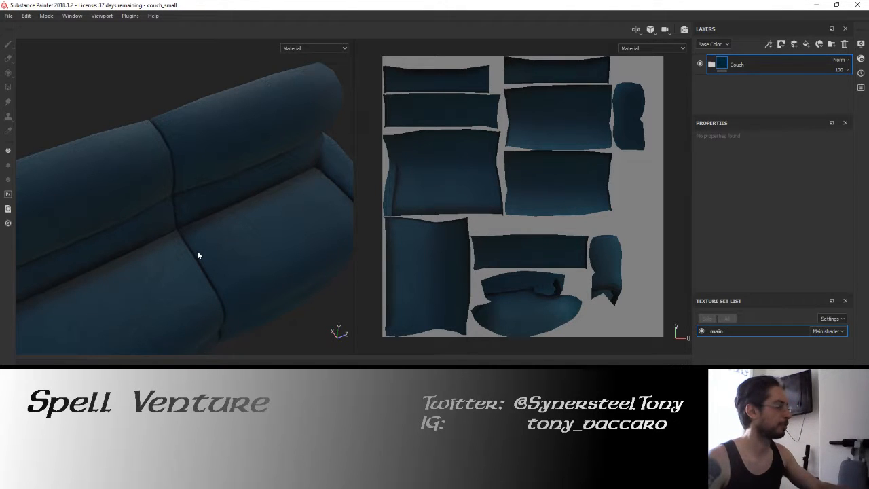
pyautogui.click(10, 17)
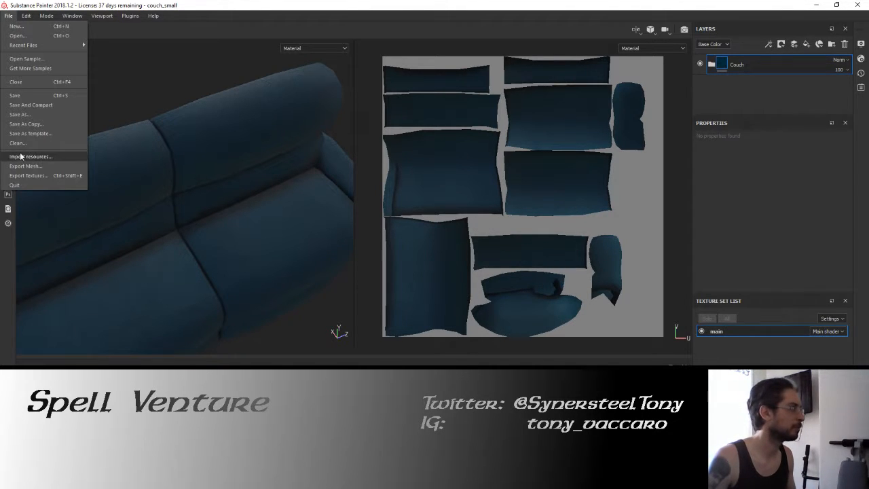
pyautogui.click(19, 178)
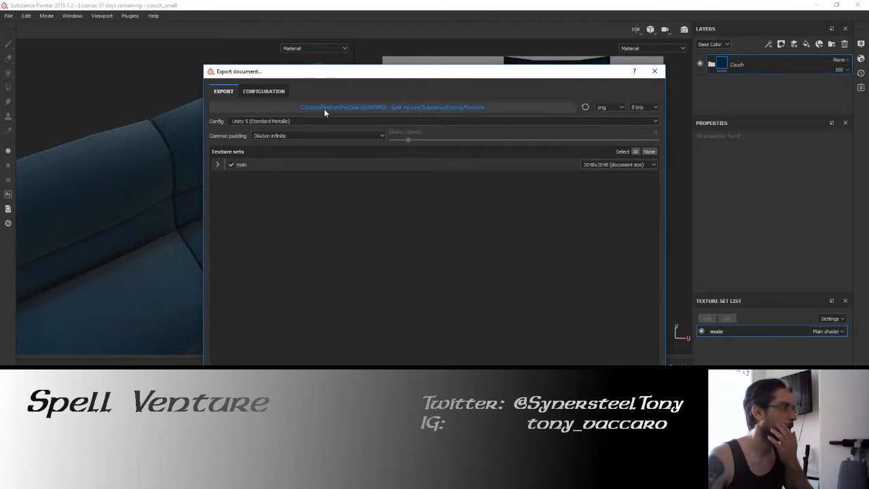
pyautogui.click(324, 107)
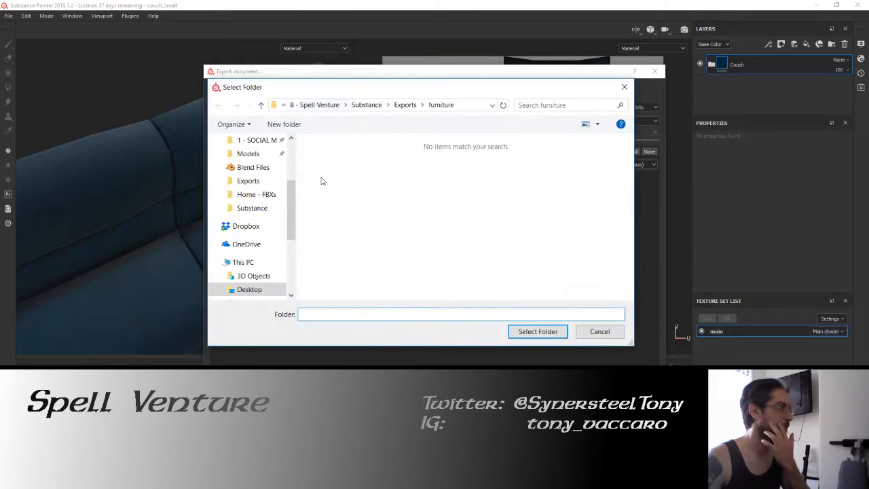
pyautogui.click(244, 207)
pyautogui.doubleClick(342, 161)
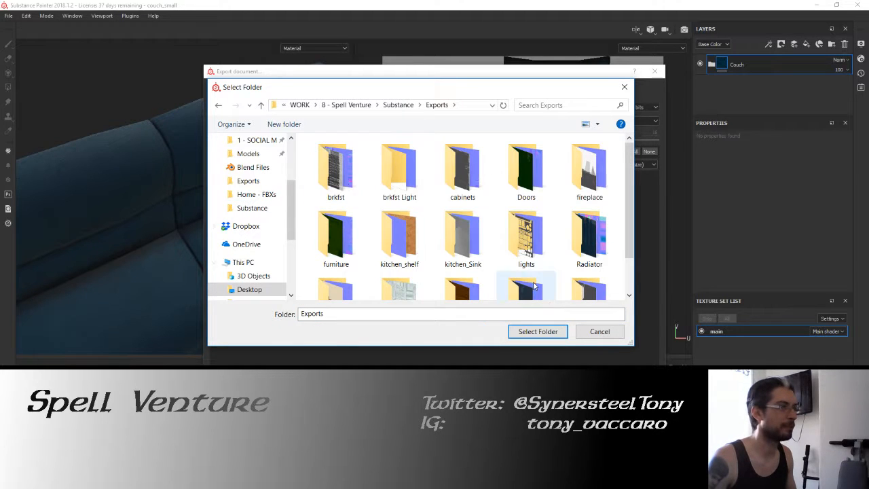
pyautogui.doubleClick(351, 251)
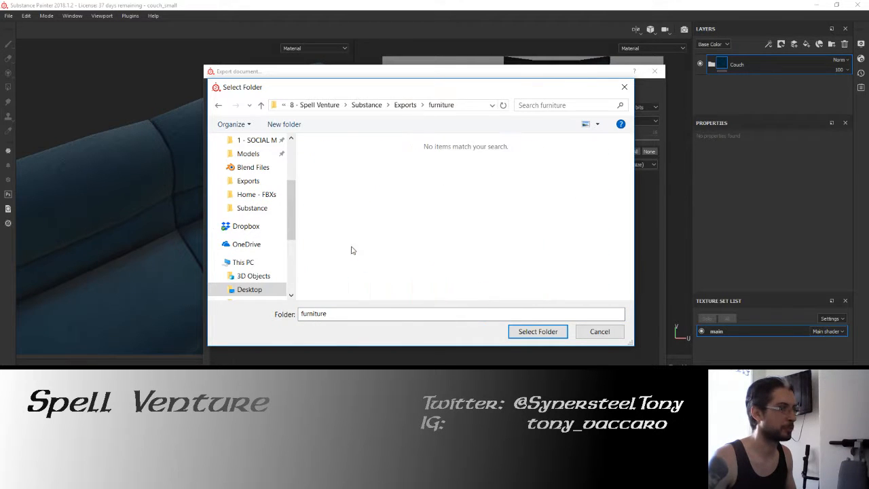
pyautogui.click(530, 331)
pyautogui.click(525, 407)
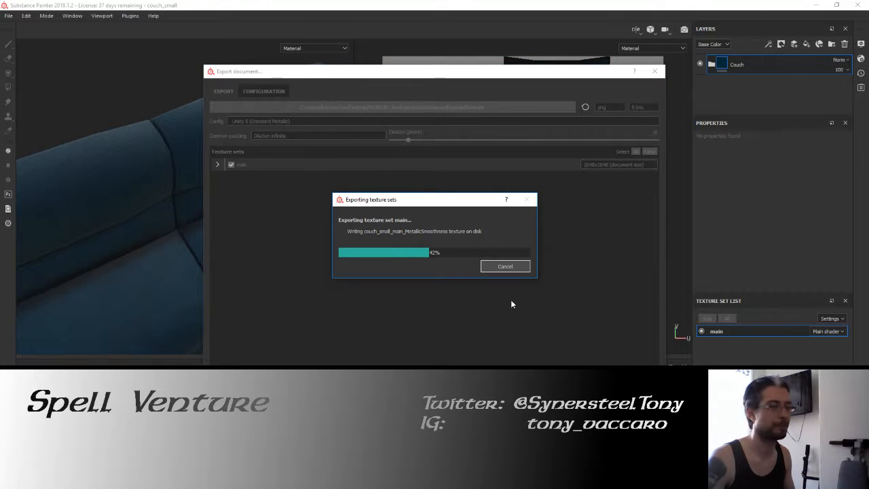
pyautogui.click(457, 246)
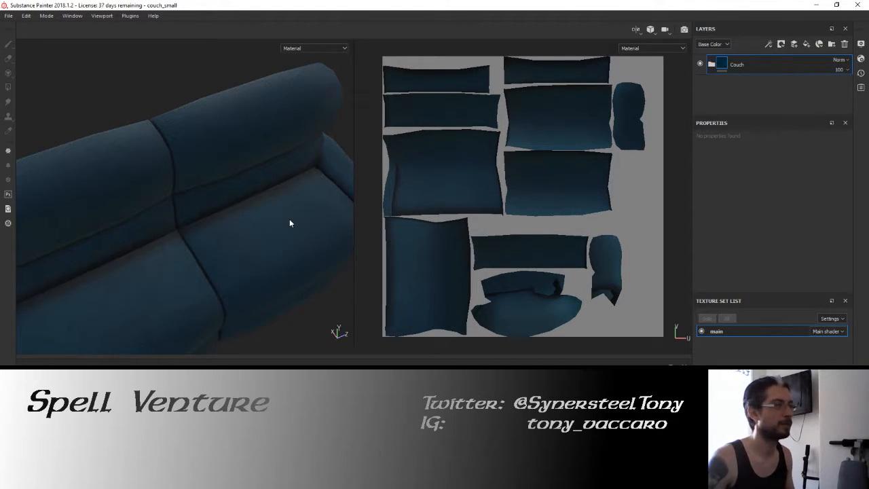
# Inspect the small couch's blue material from several angles and compare it with the sofa in Unity and Blender.
pyautogui.keyDown('alt'); pyautogui.moveTo(282, 223); pyautogui.dragTo(224, 194); pyautogui.keyUp('alt')
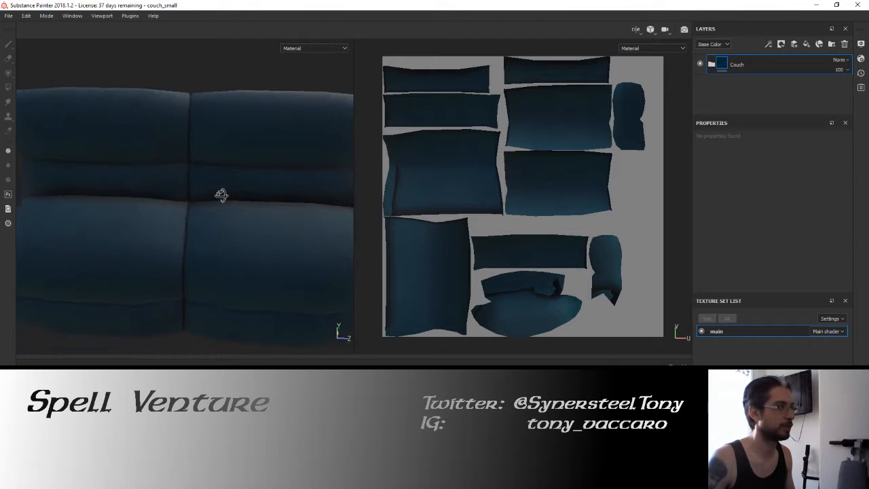
pyautogui.keyDown('alt'); pyautogui.moveTo(173, 173); pyautogui.dragTo(205, 209, button='middle'); pyautogui.keyUp('alt')
pyautogui.keyDown('alt'); pyautogui.moveTo(205, 209); pyautogui.dragTo(206, 182, button='right'); pyautogui.keyUp('alt')
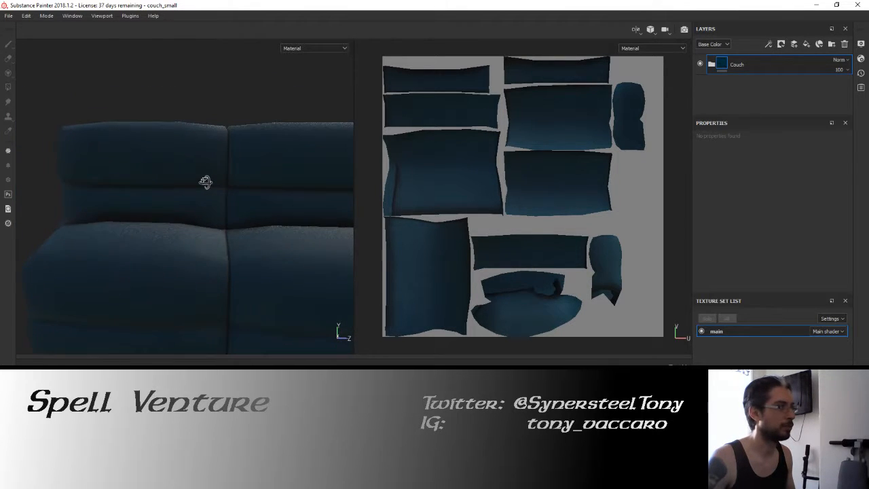
pyautogui.keyDown('alt'); pyautogui.moveTo(206, 183); pyautogui.dragTo(193, 192, button='middle'); pyautogui.keyUp('alt')
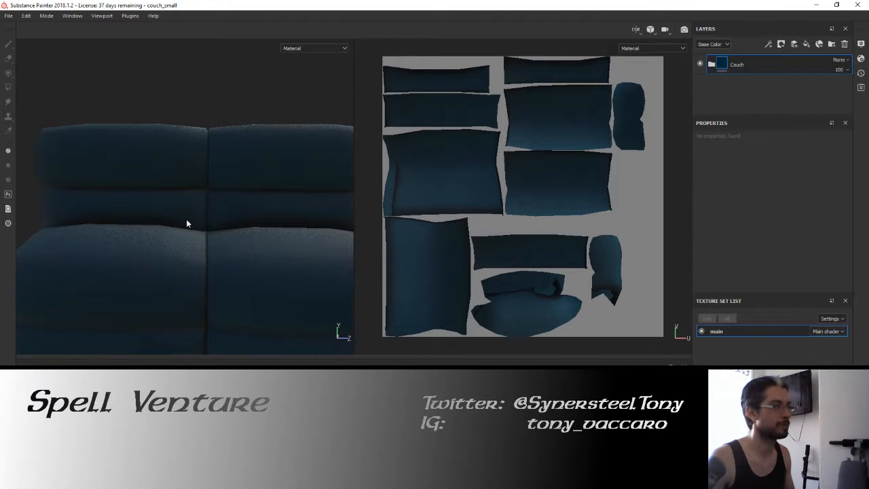
pyautogui.keyDown('alt'); pyautogui.moveTo(165, 213); pyautogui.dragTo(407, 205); pyautogui.keyUp('alt')
pyautogui.keyDown('alt'); pyautogui.moveTo(289, 206); pyautogui.dragTo(165, 210); pyautogui.keyUp('alt')
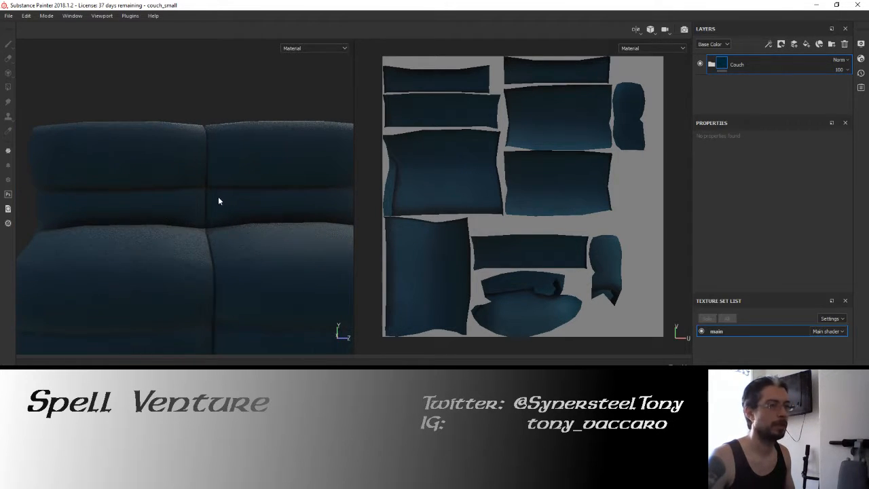
pyautogui.hotkey('alt', 'Tab')
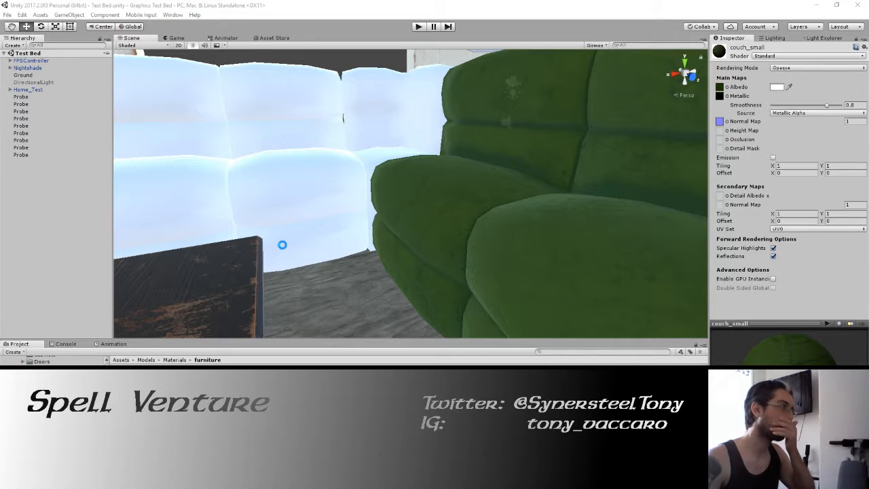
pyautogui.hotkey('alt', 'Tab')
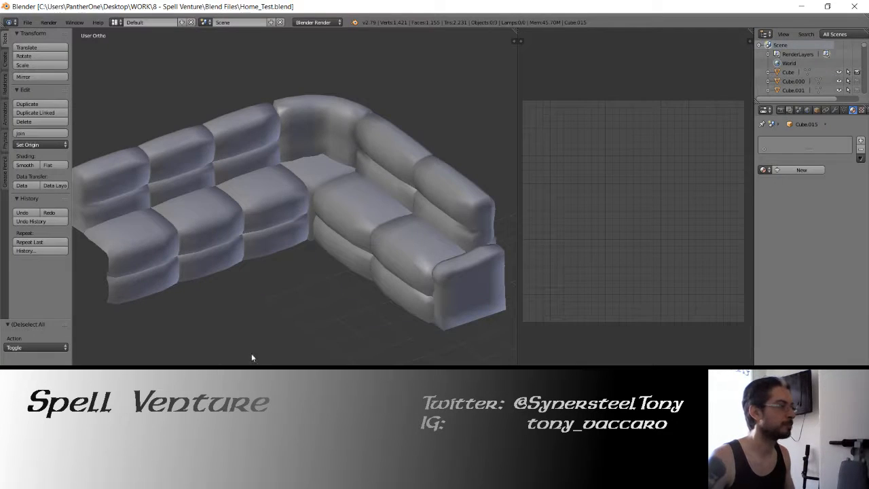
pyautogui.moveTo(283, 227); pyautogui.dragTo(270, 241, button='middle')
pyautogui.hotkey('alt', 'Tab')
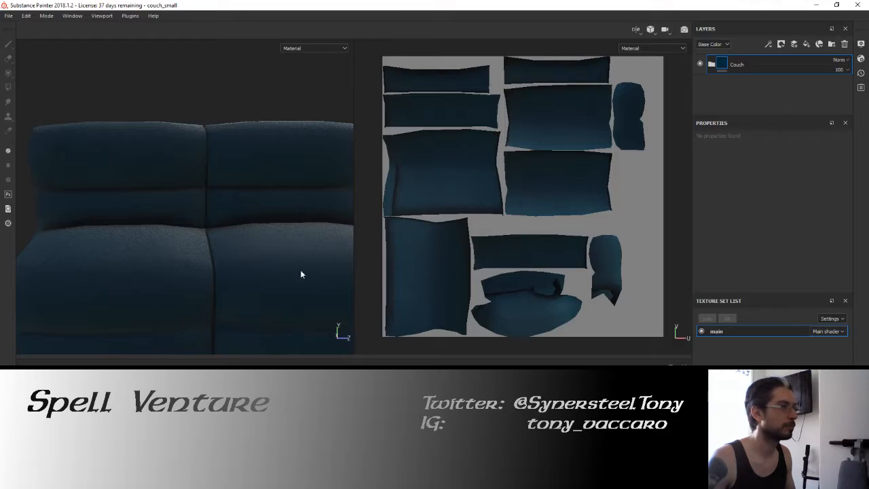
# Create a new Substance Painter project from the couch_large mesh with the Unity 5 (allegorithmic) template and check the sofa's rear.
pyautogui.click(8, 13)
pyautogui.moveTo(21, 46)
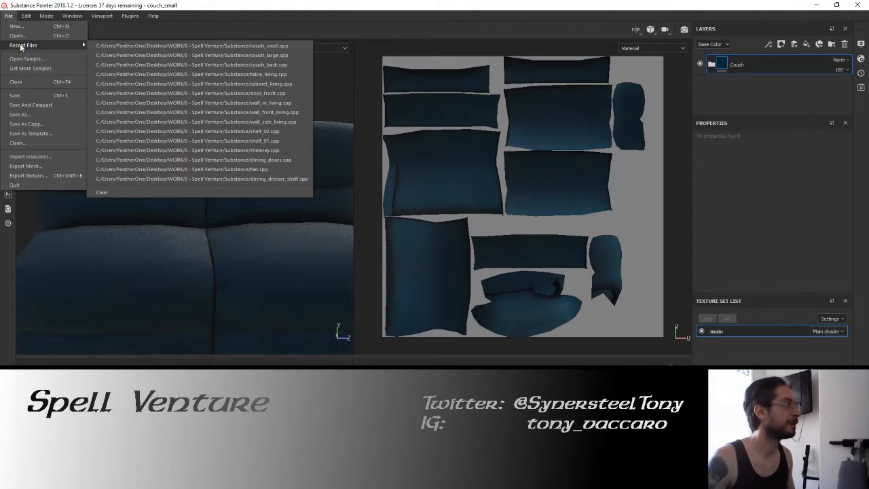
pyautogui.click(16, 26)
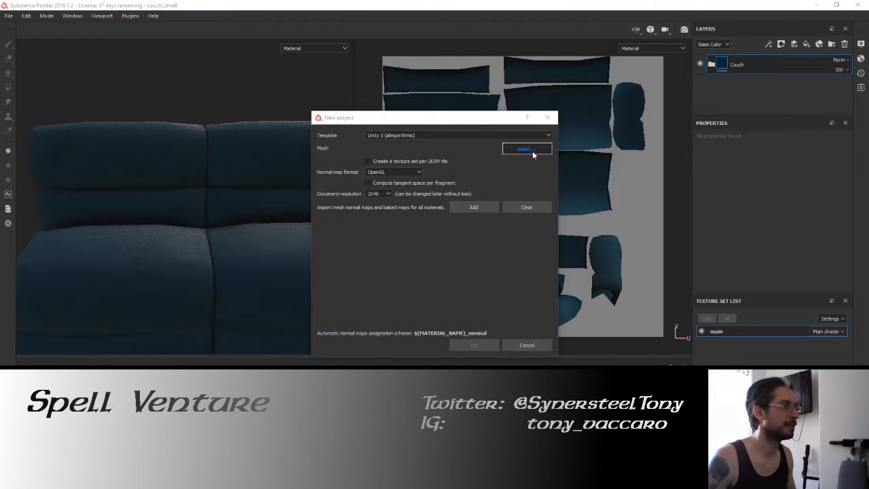
pyautogui.click(527, 148)
pyautogui.scroll(-1, 479, 272)
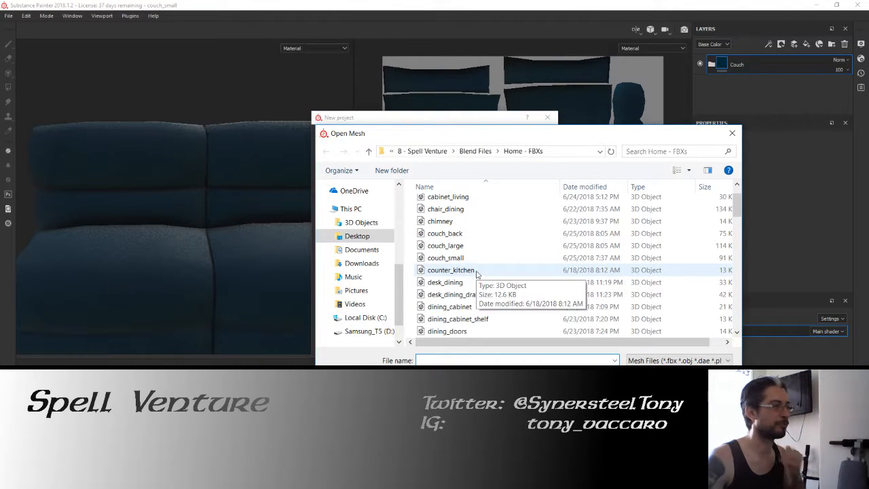
pyautogui.scroll(1, 477, 268)
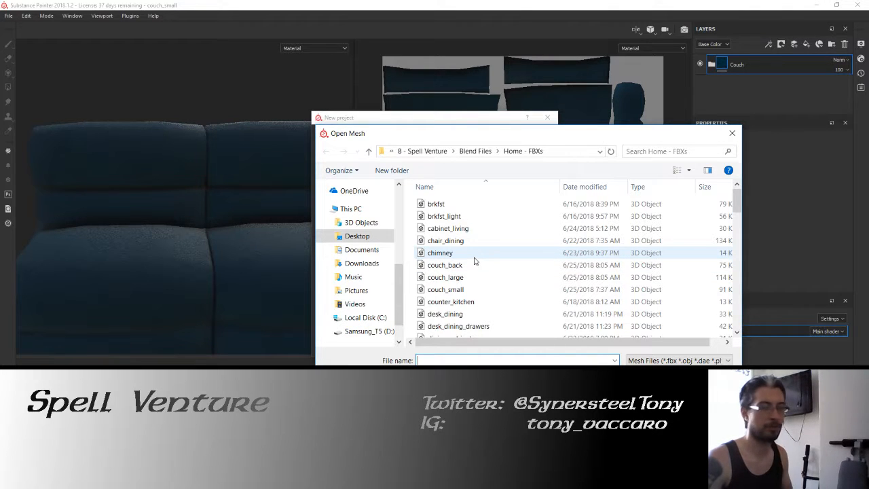
pyautogui.click(474, 266)
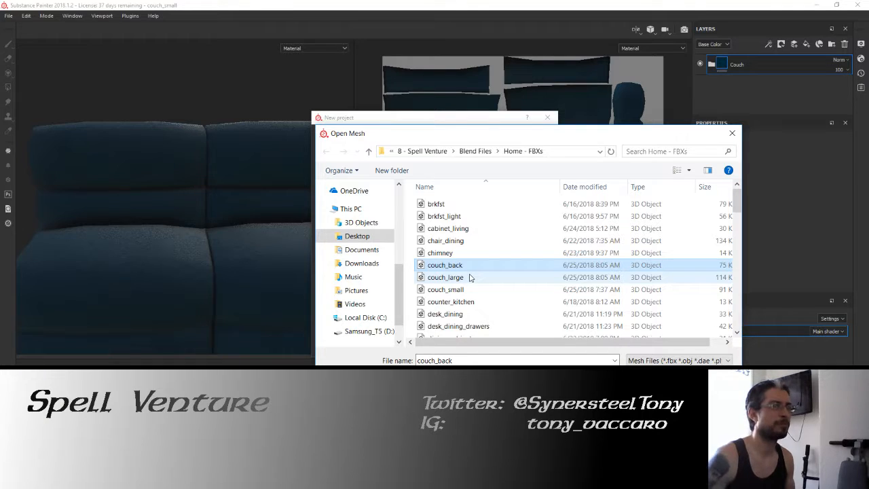
pyautogui.click(469, 277)
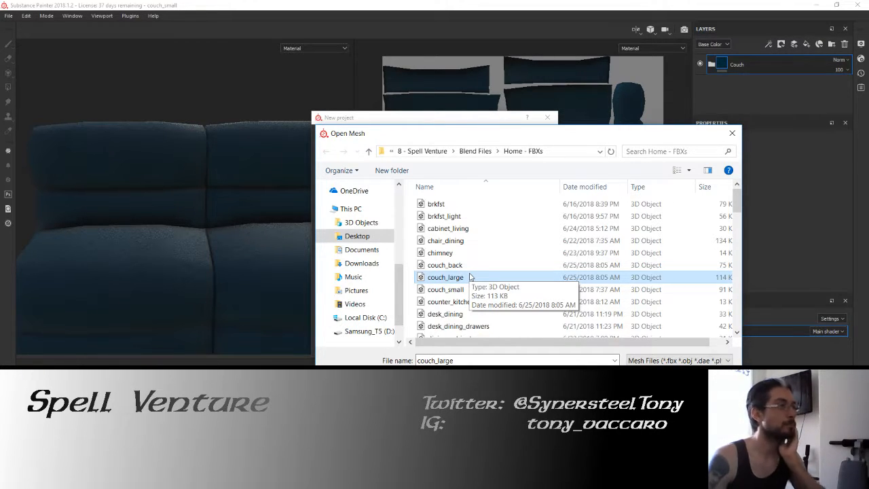
pyautogui.doubleClick(469, 277)
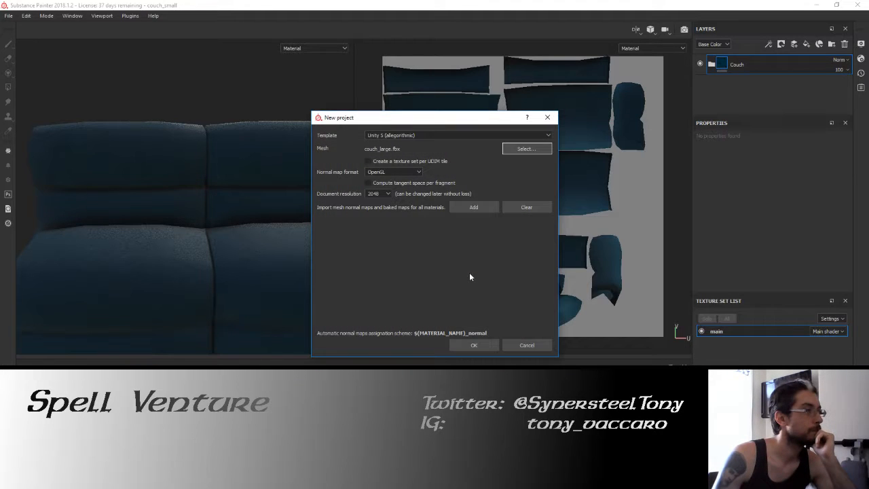
pyautogui.click(473, 343)
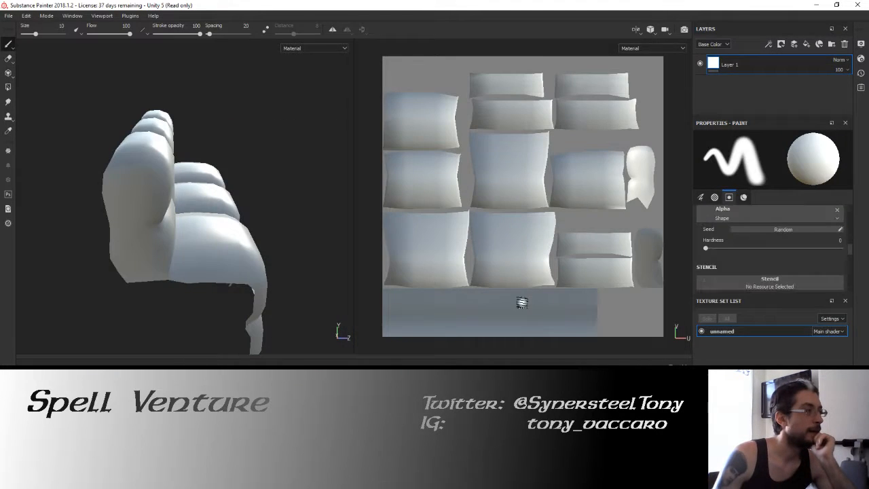
pyautogui.moveTo(261, 250)
pyautogui.keyDown('alt'); pyautogui.mouseDown()
pyautogui.moveTo(252, 246)
pyautogui.moveTo(334, 237)
pyautogui.moveTo(297, 216)
pyautogui.moveTo(161, 217)
pyautogui.moveTo(258, 227)
pyautogui.moveTo(178, 216)
pyautogui.mouseUp(); pyautogui.keyUp('alt')
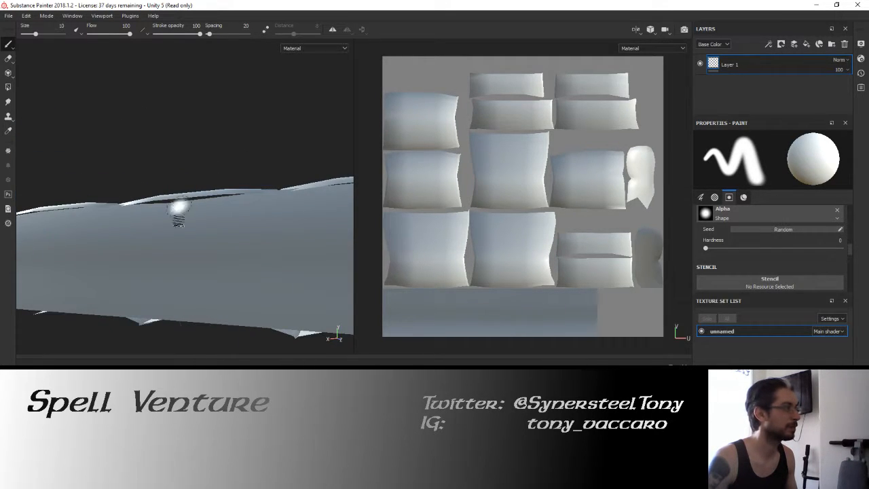
# Switch to Blender, set the three-seat sofa section's origin to its geometry and clear its location to place it at the scene origin.
pyautogui.hotkey('alt', 'Tab')
pyautogui.rightClick(155, 222)
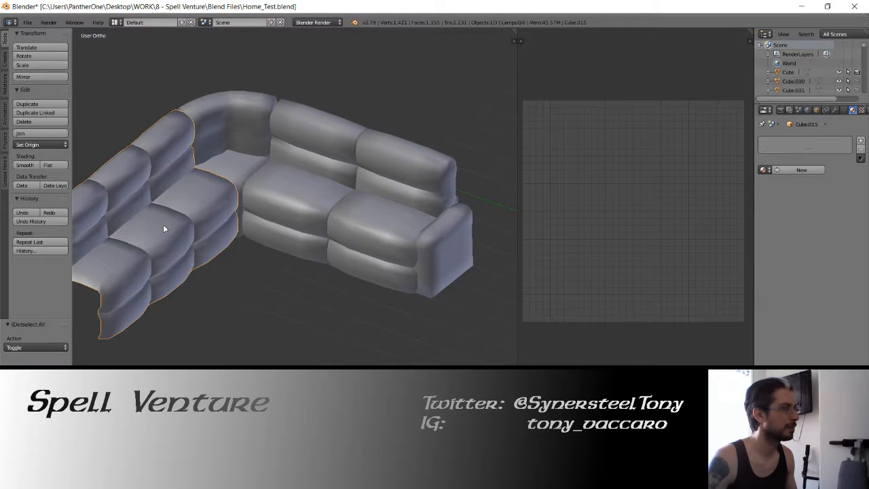
pyautogui.press('KP_Decimal')
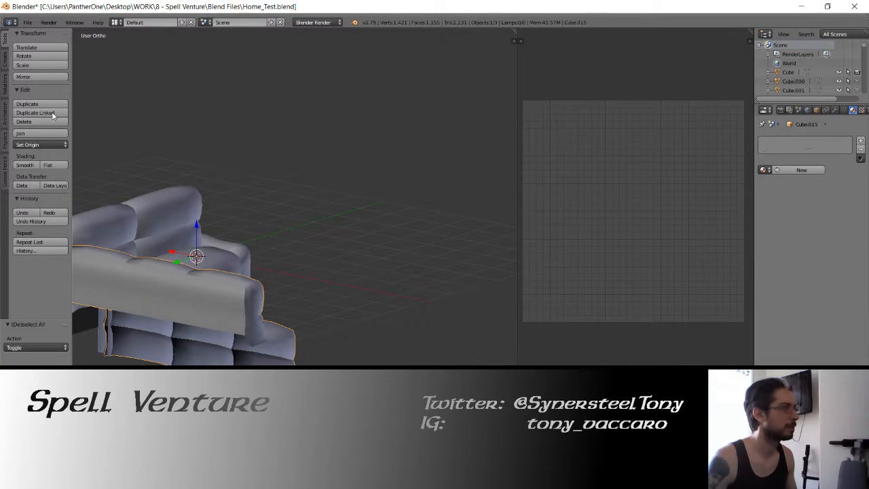
pyautogui.click(27, 145)
pyautogui.click(34, 169)
pyautogui.hotkey('alt', 'g')
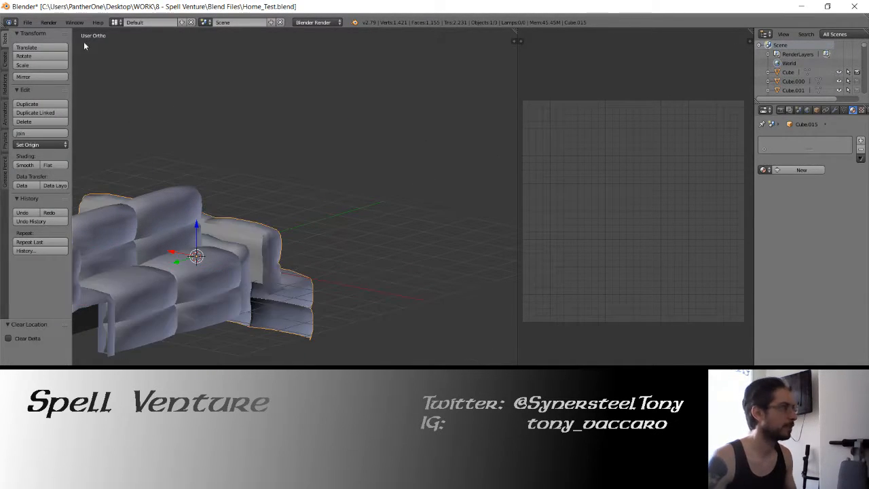
# Export the selected three-seat sofa section as FBX, overwriting couch_large.fbx in the Home - FBXs folder.
pyautogui.click(27, 22)
pyautogui.moveTo(45, 205)
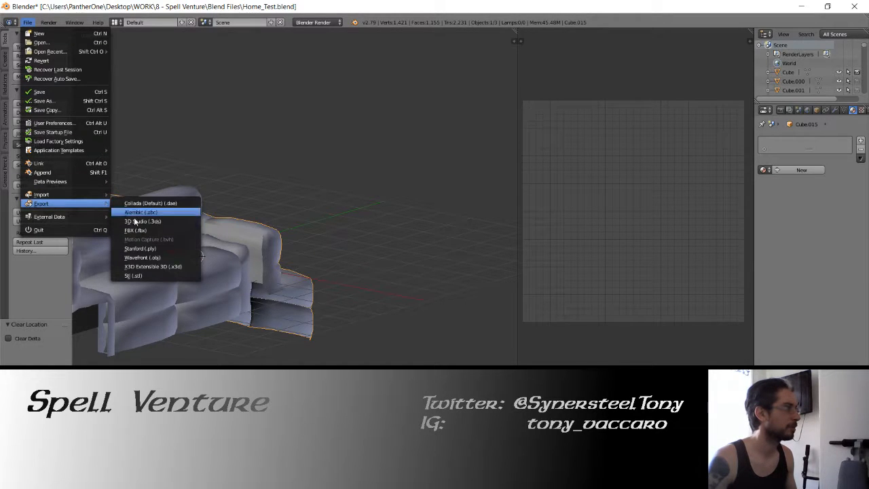
pyautogui.click(135, 230)
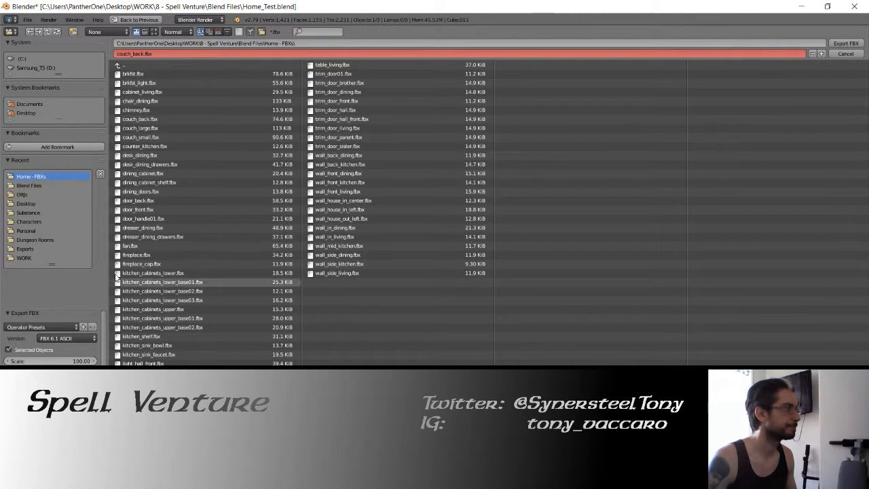
pyautogui.click(146, 128)
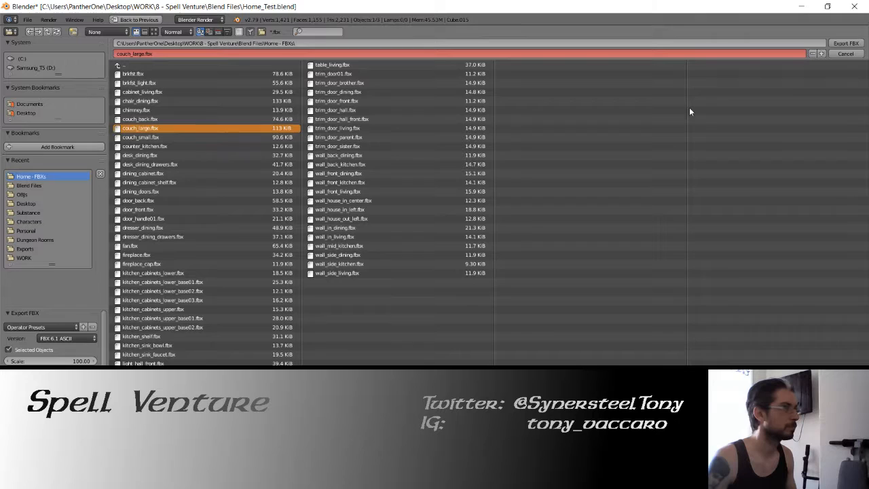
pyautogui.click(846, 43)
# Undo the cleared location of the sofa section and save over the Home_Test blend file.
pyautogui.hotkey('ctrl', 'z')
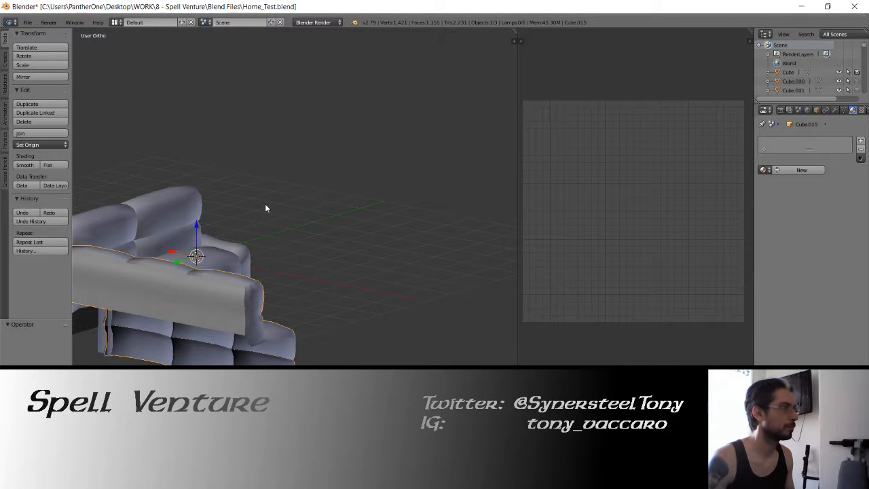
pyautogui.hotkey('ctrl', 's')
pyautogui.click(265, 204)
# Switch to Substance Painter, create a new Unity 5 (allegorithmic) project from couch_large.fbx, discarding the current one, and check the sofa's rear.
pyautogui.hotkey('alt', 'Tab')
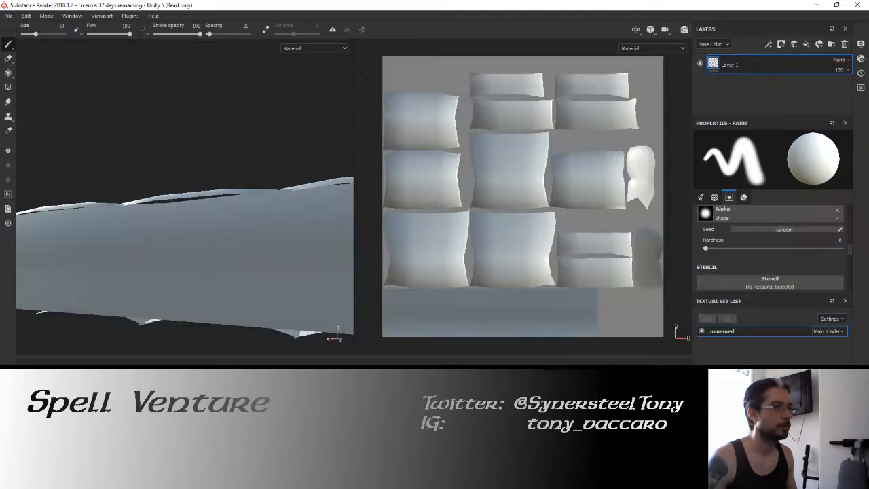
pyautogui.click(9, 17)
pyautogui.click(15, 26)
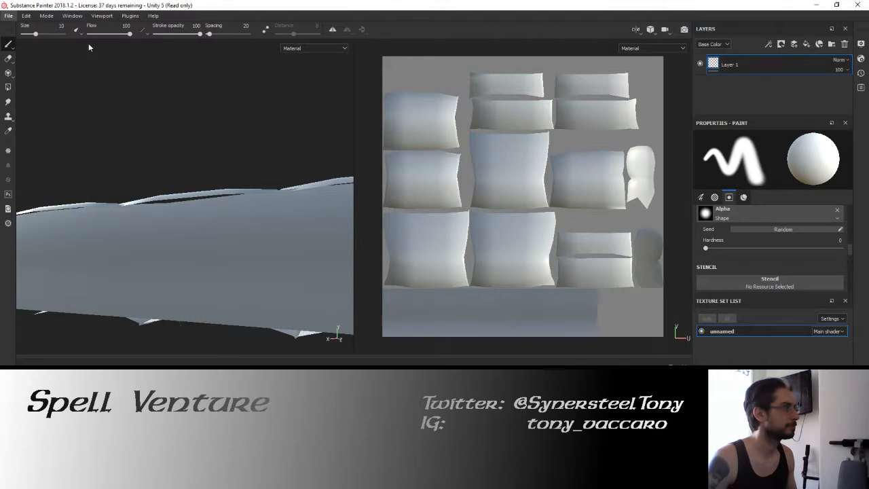
pyautogui.click(520, 148)
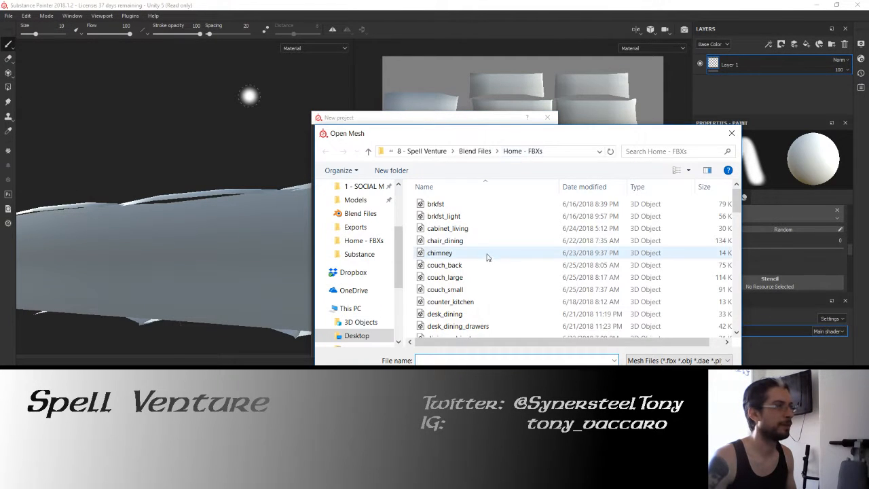
pyautogui.scroll(-1, 485, 254)
pyautogui.click(462, 248)
pyautogui.doubleClick(461, 248)
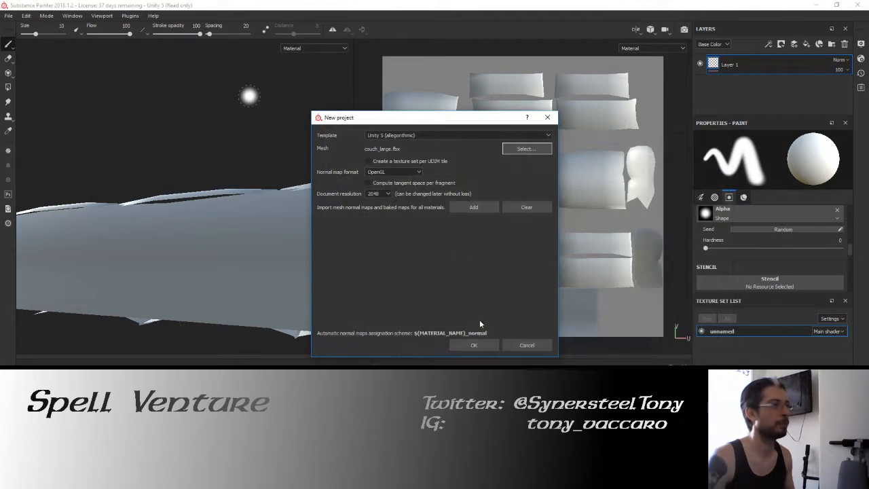
pyautogui.click(476, 348)
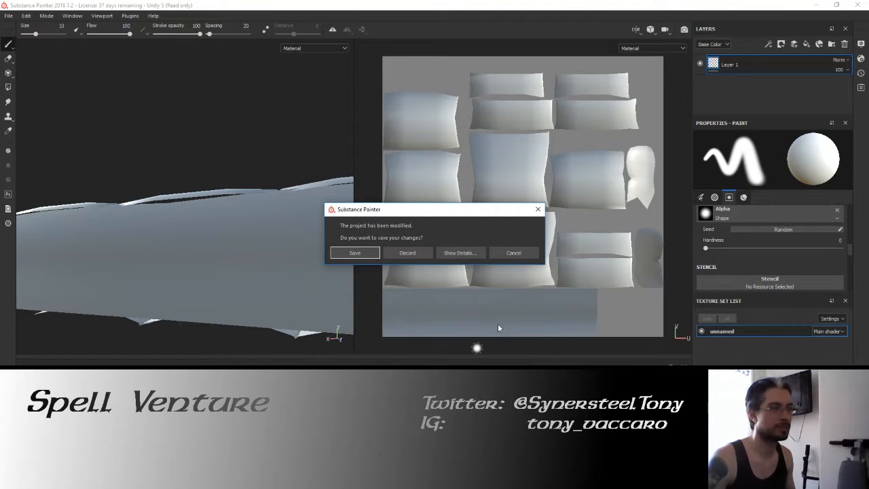
pyautogui.click(411, 253)
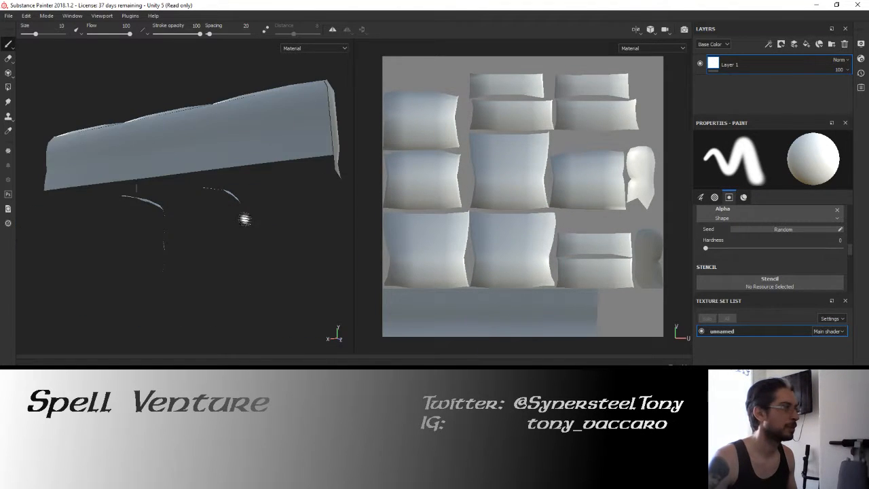
pyautogui.keyDown('alt'); pyautogui.moveTo(194, 152); pyautogui.dragTo(230, 207); pyautogui.keyUp('alt')
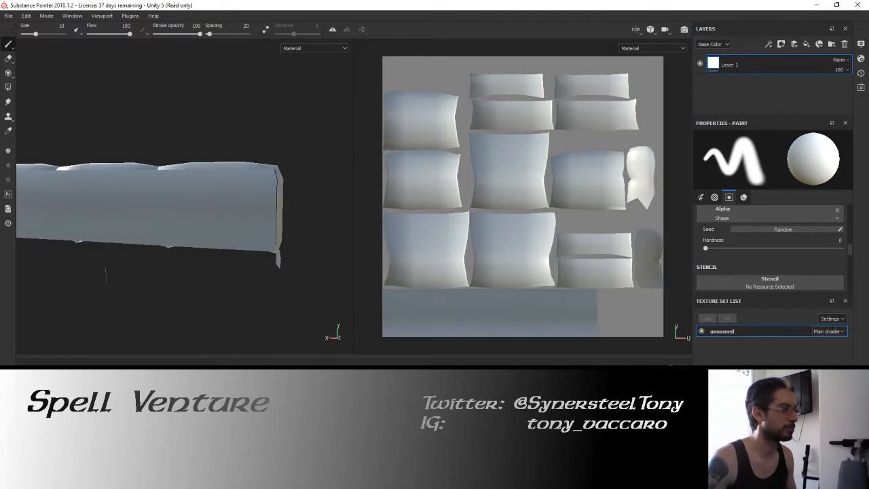
# Switch to Blender and open the three-seat section for mesh editing at the rear end of its backrest.
pyautogui.hotkey('alt', 'Tab')
pyautogui.keyDown('alt'); pyautogui.moveTo(250, 332); pyautogui.dragTo(387, 270); pyautogui.keyUp('alt')
pyautogui.scroll(6, 387, 266)
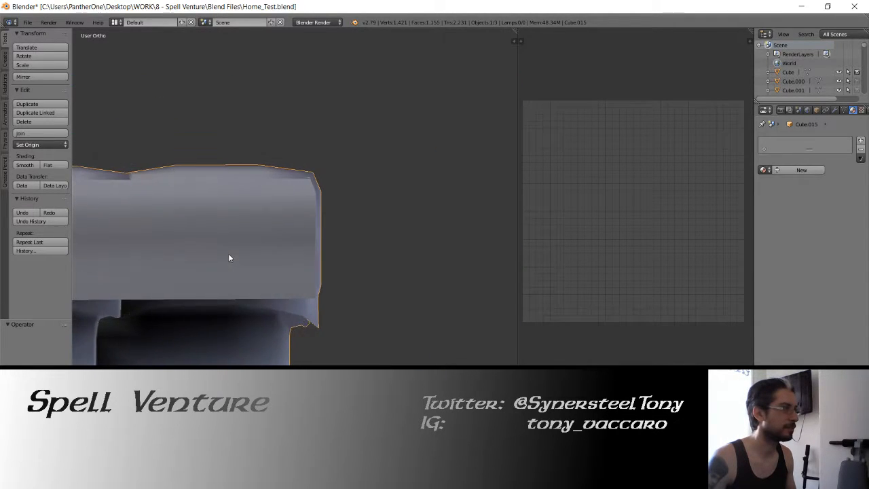
pyautogui.scroll(4, 228, 254)
pyautogui.scroll(-2, 336, 224)
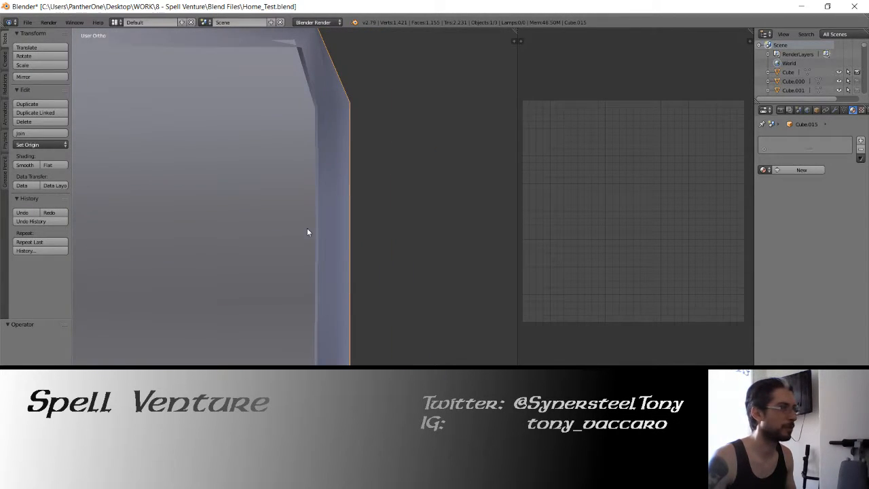
pyautogui.press('Tab')
pyautogui.scroll(-3, 303, 204)
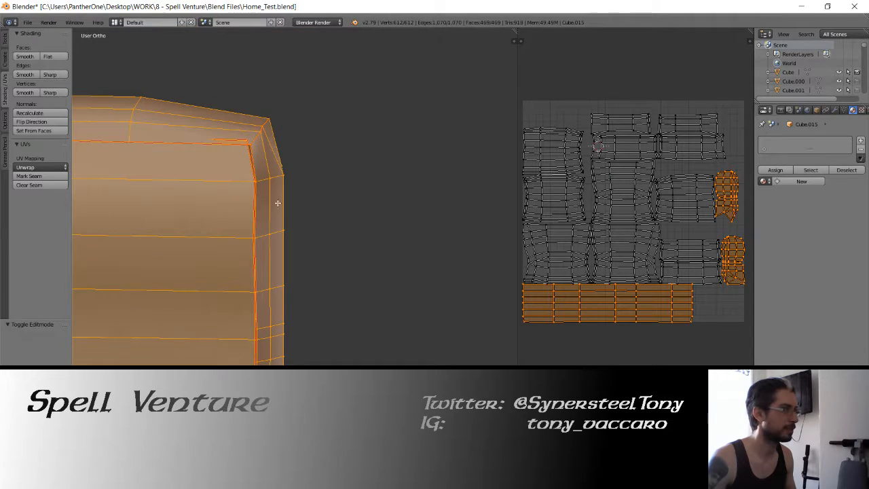
# Select the vertices down the back panel's end seam and move them -0.006 along X to meet the side strip.
pyautogui.rightClick(258, 181)
pyautogui.scroll(5, 261, 181)
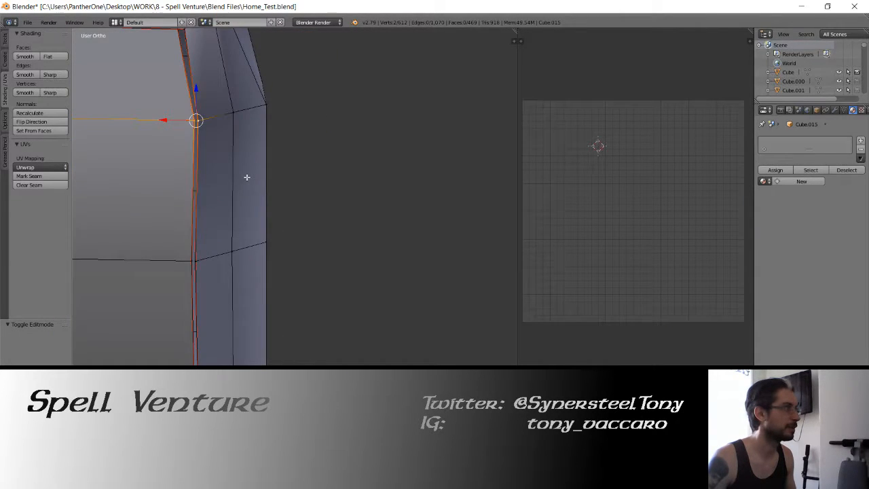
pyautogui.scroll(-5, 249, 176)
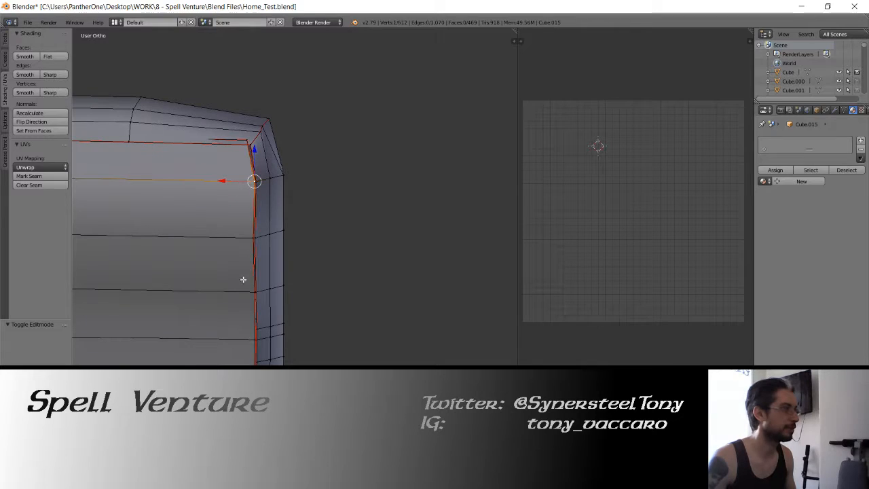
pyautogui.keyDown('shift'); pyautogui.moveTo(257, 349); pyautogui.dragTo(268, 229, button='middle'); pyautogui.keyUp('shift')
pyautogui.keyDown('ctrl'); pyautogui.rightClick(262, 320); pyautogui.keyUp('ctrl')
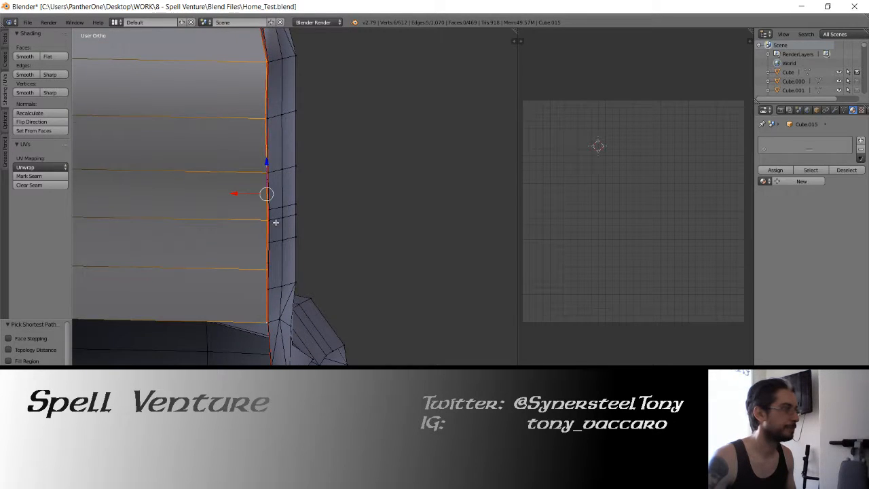
pyautogui.keyDown('shift'); pyautogui.moveTo(242, 181); pyautogui.dragTo(273, 237, button='middle'); pyautogui.keyUp('shift')
pyautogui.scroll(2, 273, 238)
pyautogui.press('g')
pyautogui.press('y')
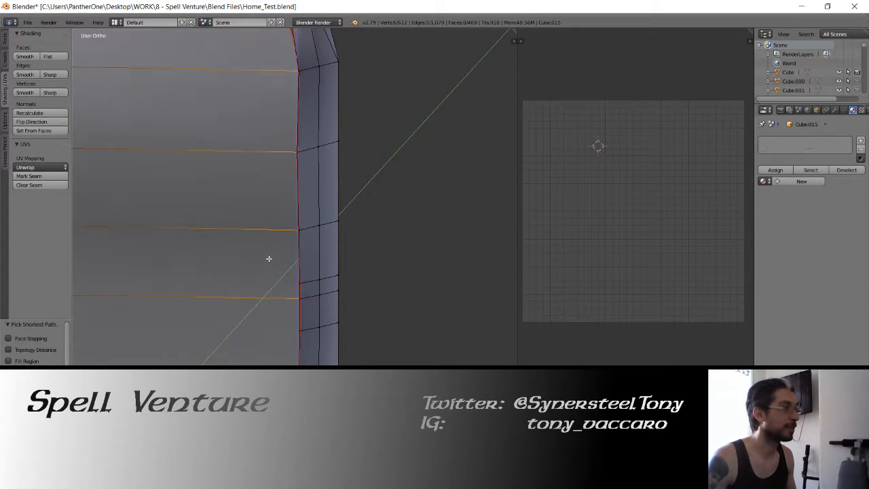
pyautogui.click(270, 260)
pyautogui.hotkey('ctrl', 'z')
pyautogui.moveTo(267, 263); pyautogui.dragTo(285, 268)
pyautogui.keyDown('shift'); pyautogui.moveTo(299, 113); pyautogui.dragTo(338, 203, button='middle'); pyautogui.keyUp('shift')
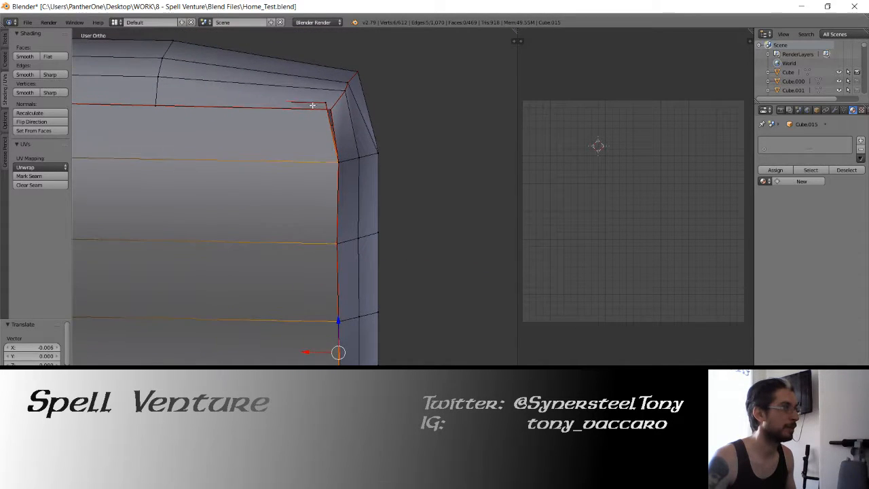
# Lower the loose vertex at the back panel's top corner along Z to the seam.
pyautogui.rightClick(327, 102)
pyautogui.press('g')
pyautogui.press('z')
pyautogui.click(326, 81)
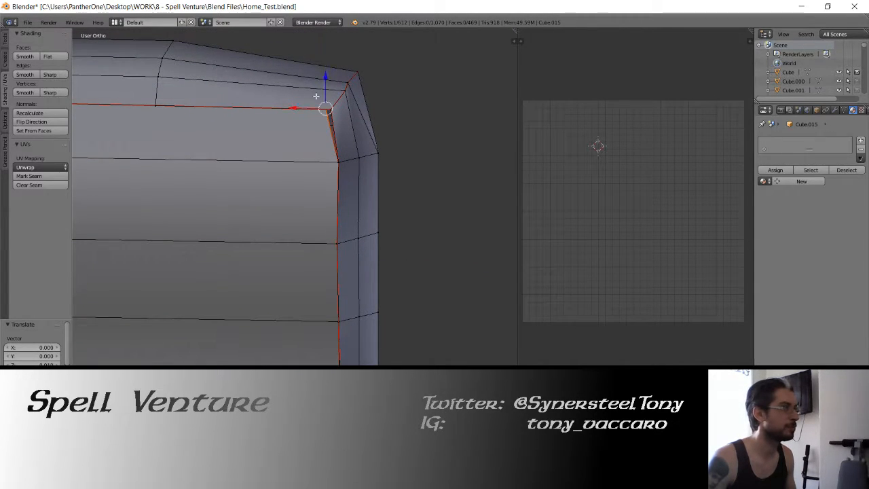
# Slide the same top corner vertex sideways to close the remaining gap, and check the corner in Object Mode.
pyautogui.moveTo(327, 81); pyautogui.dragTo(280, 186, button='middle')
pyautogui.press('KP_Decimal')
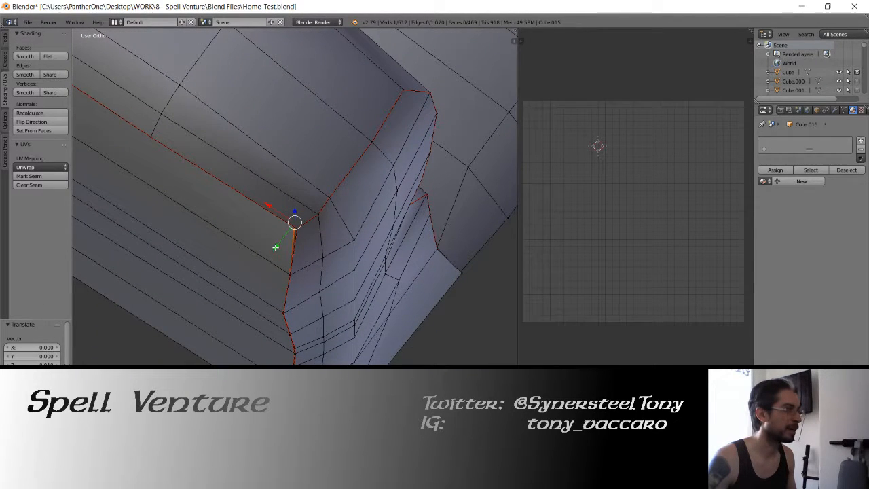
pyautogui.moveTo(275, 247); pyautogui.dragTo(251, 276)
pyautogui.moveTo(251, 276); pyautogui.dragTo(270, 206, button='middle')
pyautogui.moveTo(258, 224); pyautogui.dragTo(313, 226)
pyautogui.scroll(-4, 304, 224)
pyautogui.moveTo(301, 209)
pyautogui.mouseDown(button='middle')
pyautogui.moveTo(207, 218)
pyautogui.moveTo(296, 325)
pyautogui.moveTo(335, 225)
pyautogui.mouseUp(button='middle')
pyautogui.scroll(4, 207, 218)
pyautogui.press('Tab')
pyautogui.press('Tab')
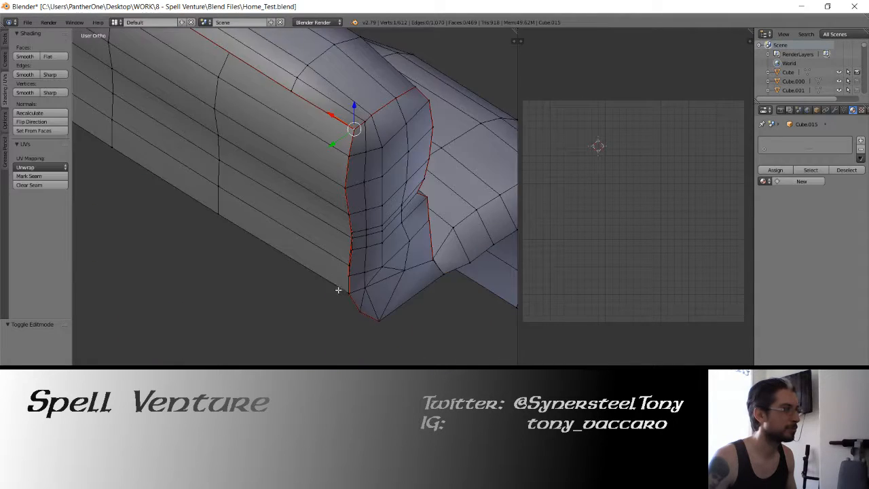
# Move the back panel's bottom corner vertex 0.002 along Y to close the lower seam, and check the result in Object Mode.
pyautogui.scroll(4, 360, 276)
pyautogui.moveTo(360, 277); pyautogui.dragTo(319, 221, button='middle')
pyautogui.rightClick(312, 273)
pyautogui.moveTo(284, 259); pyautogui.dragTo(274, 285, button='middle')
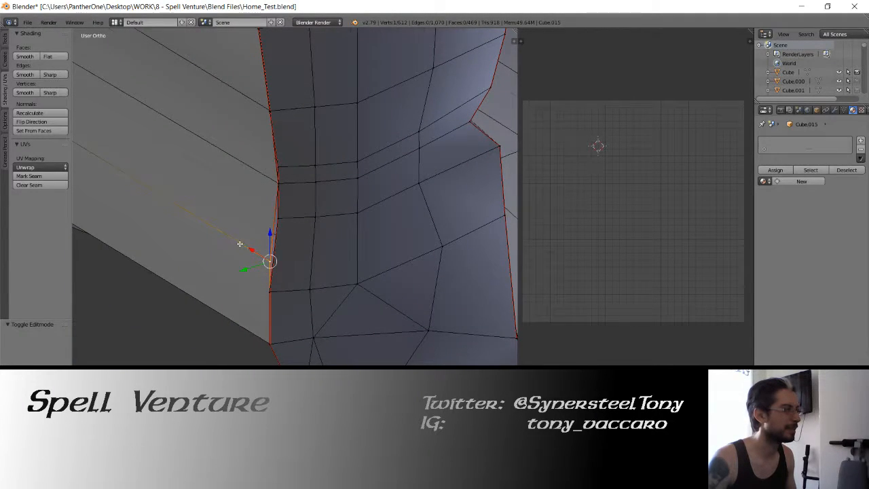
pyautogui.moveTo(239, 243); pyautogui.dragTo(245, 266, button='middle')
pyautogui.moveTo(299, 316); pyautogui.dragTo(258, 326, button='middle')
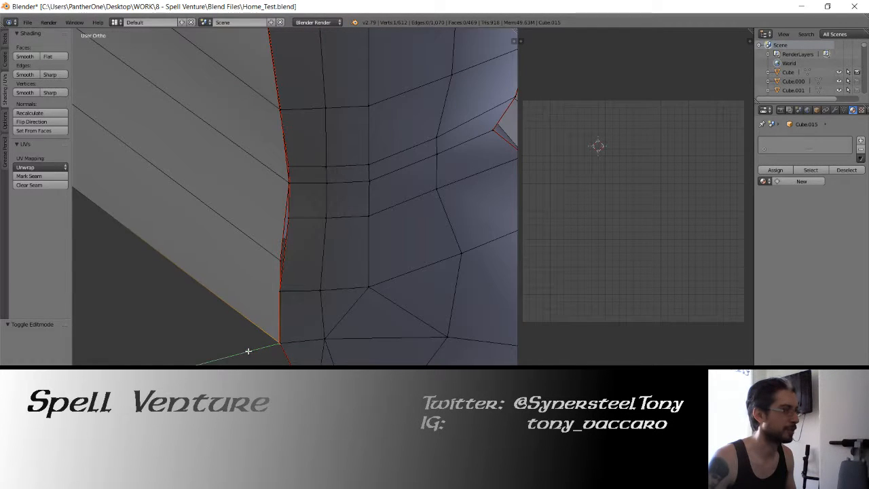
pyautogui.click(251, 350)
pyautogui.rightClick(278, 259)
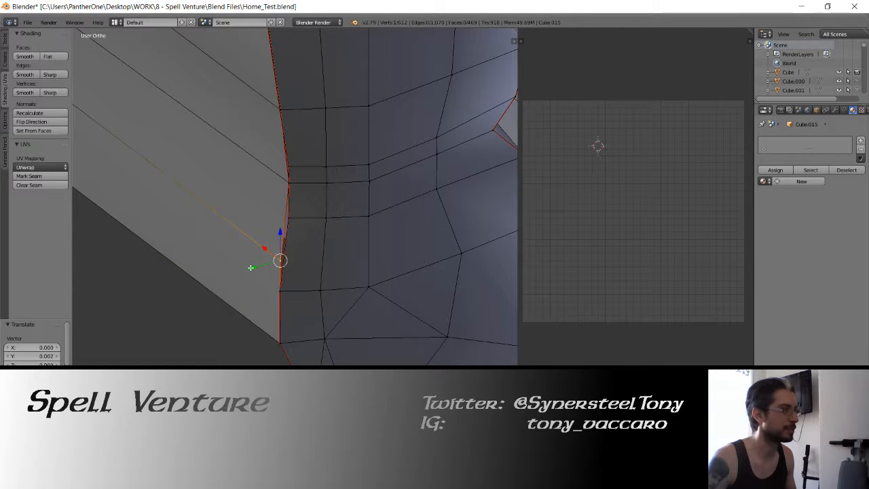
pyautogui.scroll(-5, 244, 258)
pyautogui.press('Tab')
# At the back panel's opposite end, select the vertices down the seam and move them -0.011 along X.
pyautogui.moveTo(258, 235)
pyautogui.keyDown('shift'); pyautogui.mouseDown(button='middle')
pyautogui.moveTo(372, 322)
pyautogui.moveTo(210, 256)
pyautogui.moveTo(276, 254)
pyautogui.moveTo(216, 253)
pyautogui.moveTo(282, 242)
pyautogui.moveTo(333, 268)
pyautogui.moveTo(374, 260)
pyautogui.moveTo(349, 227)
pyautogui.moveTo(155, 281)
pyautogui.moveTo(287, 268)
pyautogui.mouseUp(button='middle'); pyautogui.keyUp('shift')
pyautogui.press('Tab')
pyautogui.rightClick(229, 287)
pyautogui.keyDown('ctrl'); pyautogui.rightClick(228, 254); pyautogui.keyUp('ctrl')
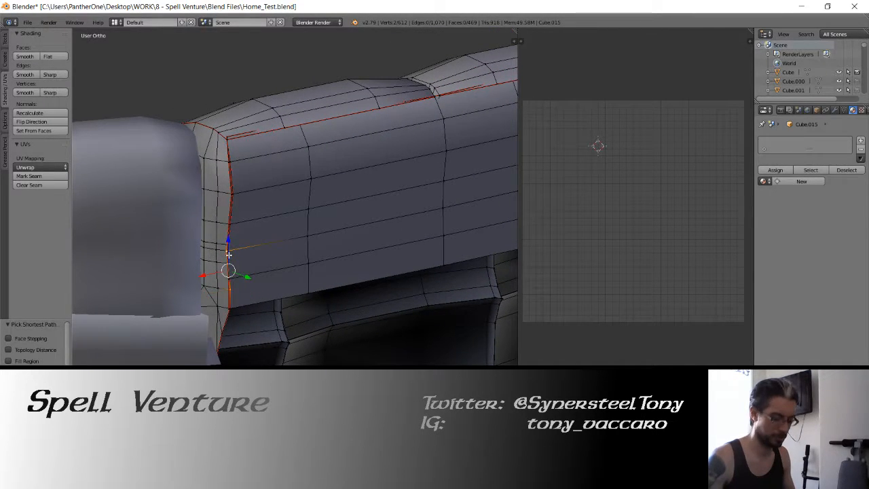
pyautogui.press('KP_Decimal')
pyautogui.scroll(-1, 243, 251)
pyautogui.moveTo(248, 251); pyautogui.dragTo(317, 254, button='middle')
pyautogui.scroll(-1, 305, 255)
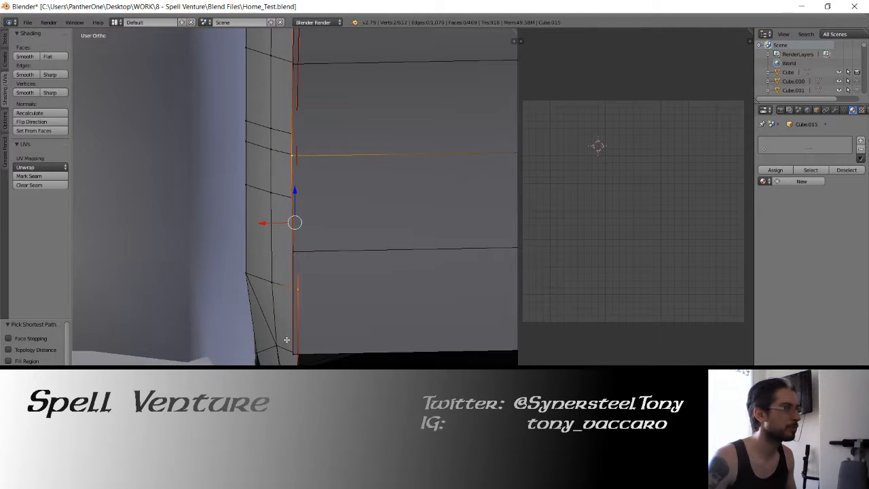
pyautogui.rightClick(295, 358)
pyautogui.keyDown('shift'); pyautogui.moveTo(314, 201); pyautogui.dragTo(275, 324, button='middle'); pyautogui.keyUp('shift')
pyautogui.keyDown('ctrl'); pyautogui.rightClick(296, 138); pyautogui.keyUp('ctrl')
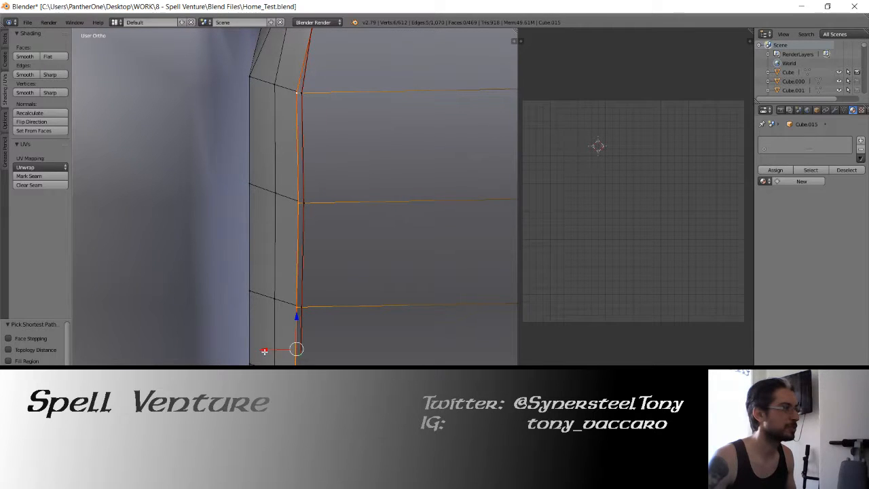
pyautogui.press('g')
pyautogui.press('x')
pyautogui.click(308, 349)
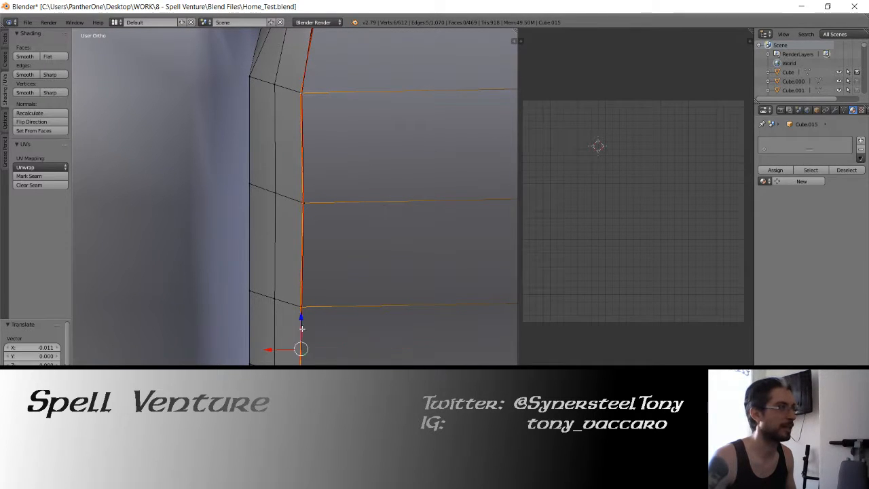
# Lower this end's loose top corner vertex along Z and move it 0.010 along Y onto the seam.
pyautogui.moveTo(301, 349); pyautogui.dragTo(319, 204, button='middle')
pyautogui.rightClick(307, 150)
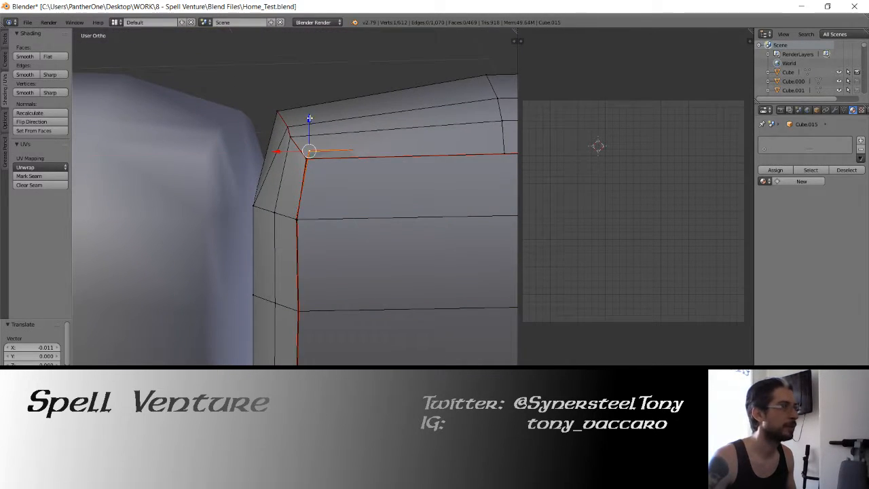
pyautogui.moveTo(310, 119)
pyautogui.keyDown('shift'); pyautogui.mouseDown()
pyautogui.moveTo(314, 142)
pyautogui.moveTo(309, 121)
pyautogui.mouseUp(); pyautogui.keyUp('shift')
pyautogui.hotkey('ctrl', 'z')
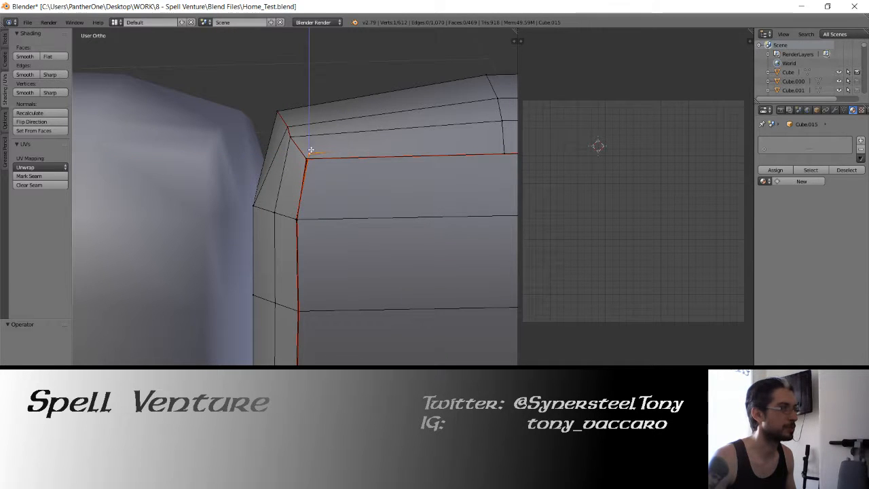
pyautogui.click(316, 178)
pyautogui.moveTo(256, 149); pyautogui.dragTo(331, 197, button='middle')
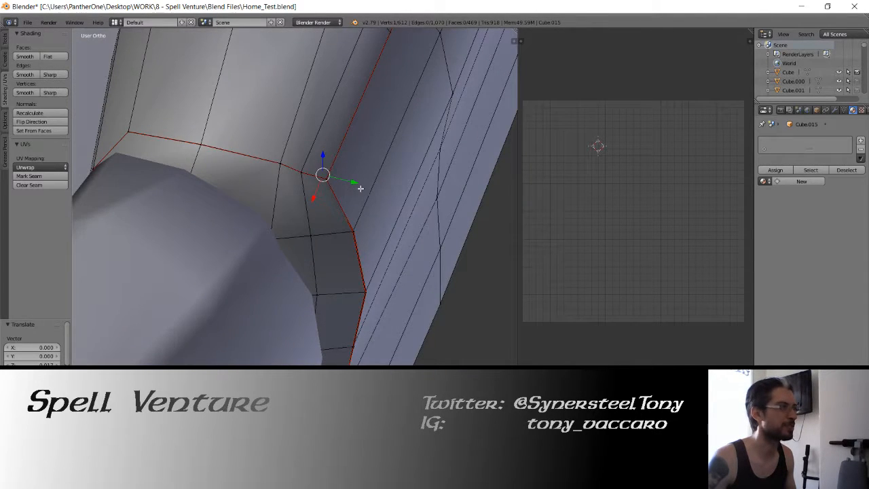
pyautogui.moveTo(360, 188)
pyautogui.mouseDown()
pyautogui.moveTo(357, 181)
pyautogui.moveTo(373, 187)
pyautogui.mouseUp()
pyautogui.click(387, 189)
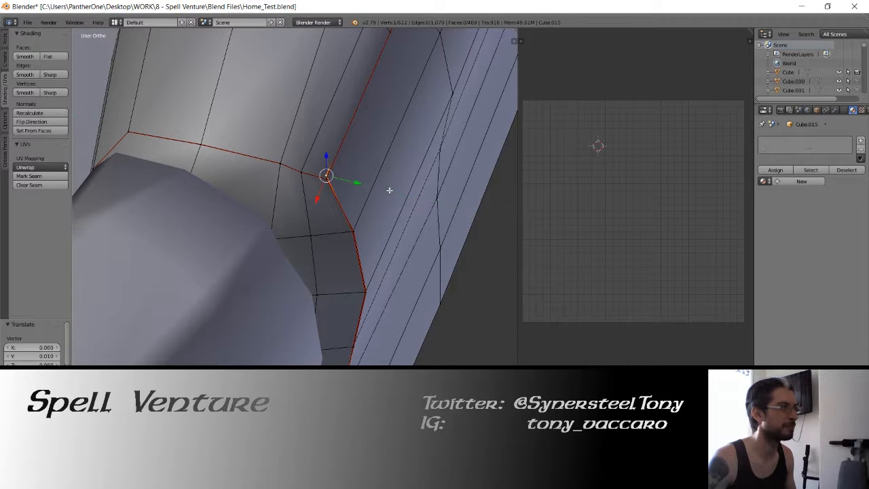
# Fine-tune the same top corner vertex against the panel's upper edge and return to Object Mode.
pyautogui.moveTo(388, 188); pyautogui.dragTo(277, 140, button='middle')
pyautogui.keyDown('shift'); pyautogui.moveTo(284, 137); pyautogui.dragTo(237, 137); pyautogui.keyUp('shift')
pyautogui.hotkey('ctrl', 'z')
pyautogui.scroll(-2, 278, 141)
pyautogui.moveTo(305, 134); pyautogui.dragTo(306, 145)
pyautogui.scroll(-3, 306, 147)
pyautogui.press('Tab')
pyautogui.scroll(-2, 386, 198)
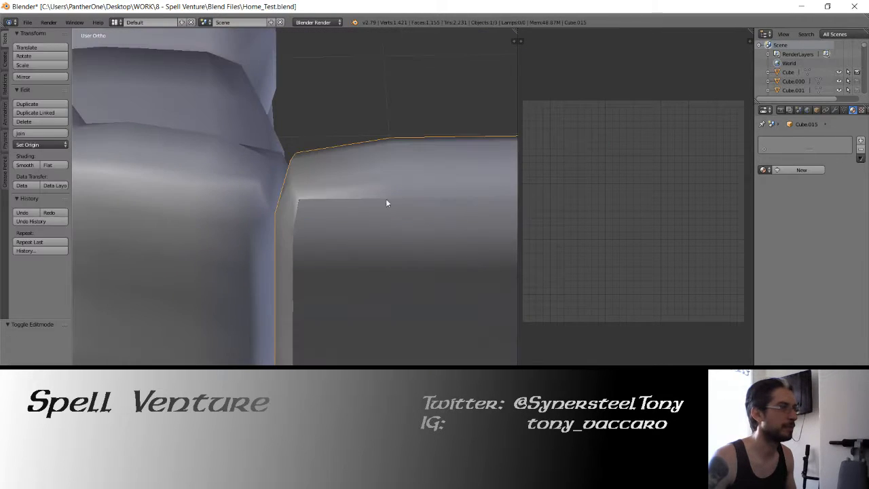
# Check the repaired end of the back panel and save over the blend file.
pyautogui.moveTo(386, 198)
pyautogui.keyDown('shift'); pyautogui.mouseDown(button='middle')
pyautogui.moveTo(209, 182)
pyautogui.moveTo(239, 139)
pyautogui.moveTo(249, 104)
pyautogui.moveTo(227, 192)
pyautogui.moveTo(207, 183)
pyautogui.moveTo(269, 209)
pyautogui.moveTo(321, 182)
pyautogui.moveTo(291, 249)
pyautogui.moveTo(271, 235)
pyautogui.moveTo(289, 256)
pyautogui.moveTo(293, 249)
pyautogui.moveTo(286, 271)
pyautogui.moveTo(284, 222)
pyautogui.moveTo(296, 269)
pyautogui.mouseUp(button='middle'); pyautogui.keyUp('shift')
pyautogui.press('Tab')
pyautogui.press('Tab')
pyautogui.hotkey('ctrl', 's')
pyautogui.click(239, 192)
# Reposition one more misaligned vertex on the three-seat section's mesh and save over the blend file.
pyautogui.scroll(3, 291, 249)
pyautogui.press('Tab')
pyautogui.scroll(3, 278, 264)
pyautogui.rightClick(278, 289)
pyautogui.moveTo(360, 281); pyautogui.dragTo(338, 274)
pyautogui.moveTo(334, 261); pyautogui.dragTo(82, 161, button='middle')
pyautogui.press('Tab')
pyautogui.hotkey('ctrl', 's')
pyautogui.click(283, 220)
# Set the three-seat section's origin to its geometry and clear its location.
pyautogui.scroll(-4, 289, 220)
pyautogui.click(45, 145)
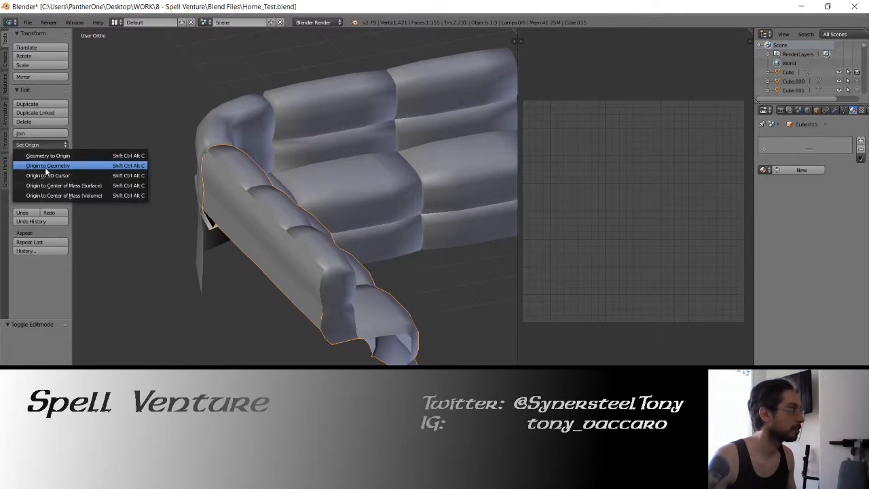
pyautogui.click(48, 166)
pyautogui.hotkey('alt', 'g')
# Export the selected three-seat section as FBX over couch_large.fbx in the Home - FBXs folder.
pyautogui.click(25, 23)
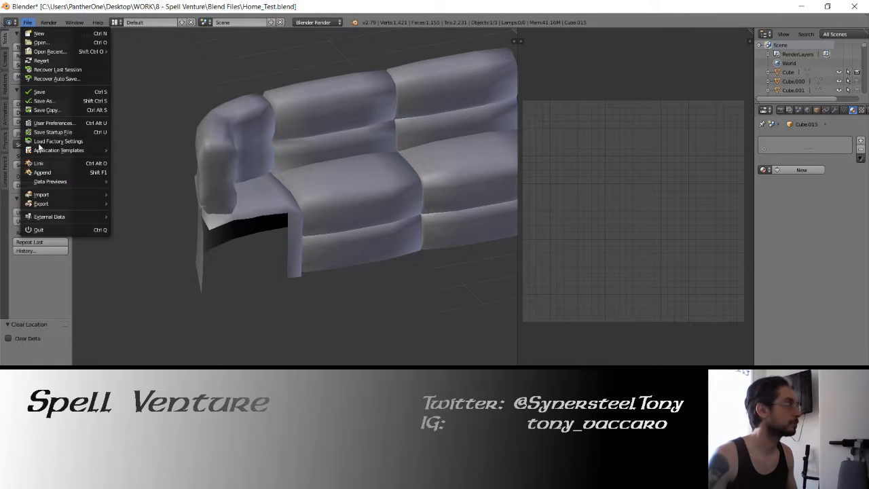
pyautogui.moveTo(48, 201)
pyautogui.click(167, 221)
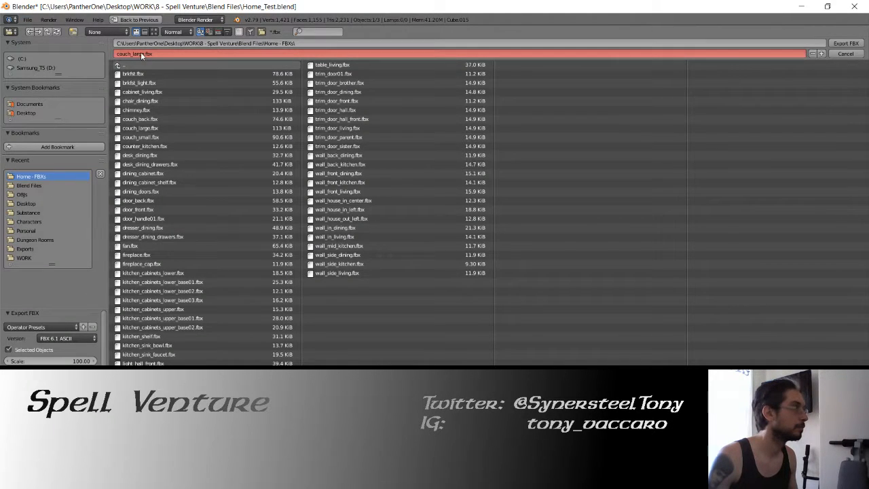
pyautogui.click(846, 43)
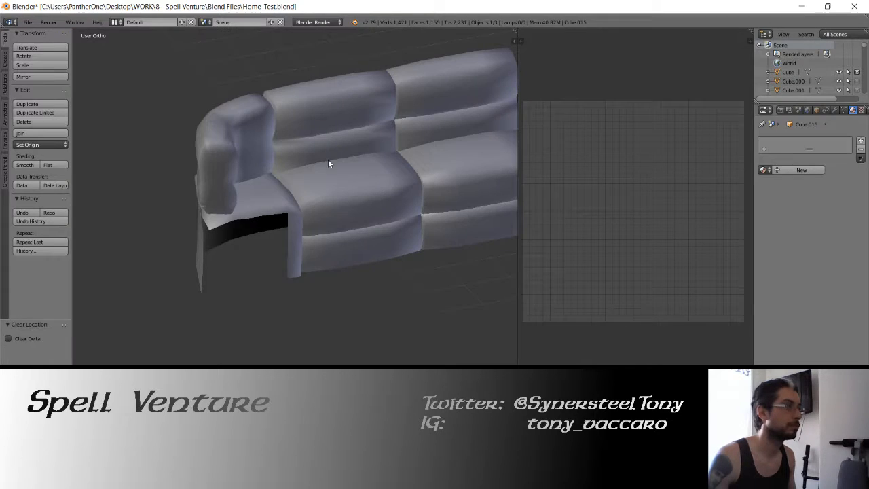
# With the section back in place, select all its geometry to review the UV layout and save over the blend file.
pyautogui.rightClick(289, 183)
pyautogui.press('Tab')
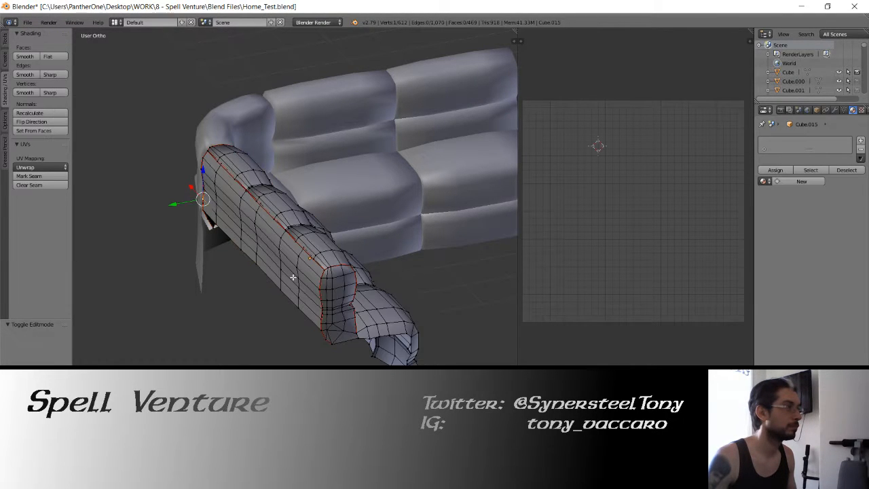
pyautogui.press('a')
pyautogui.press('u')
pyautogui.click(292, 277)
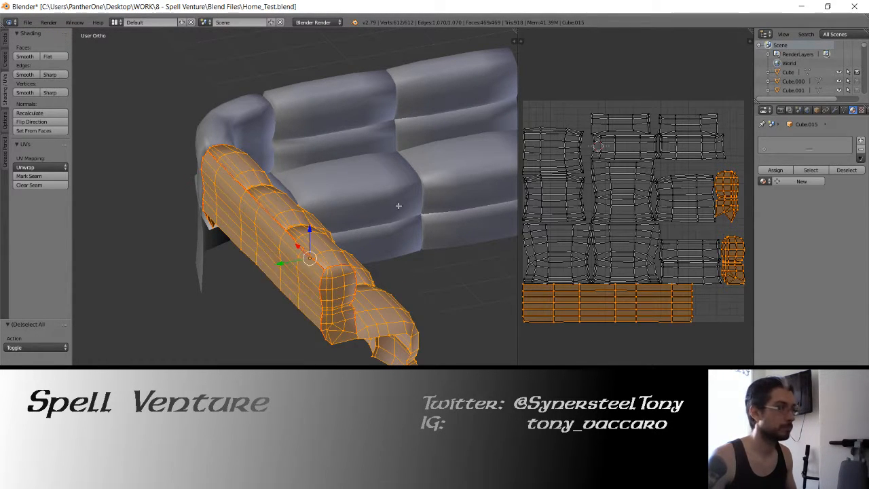
pyautogui.press('Tab')
pyautogui.hotkey('ctrl', 's')
pyautogui.click(287, 273)
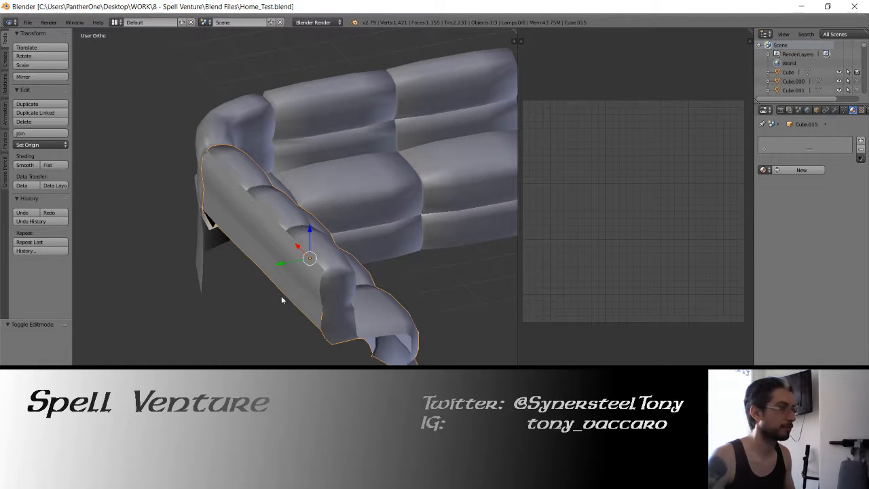
# Switch to Substance Painter and create a new project from the couch_large mesh, discarding the current unsaved project.
pyautogui.hotkey('alt', 'Tab')
pyautogui.click(10, 16)
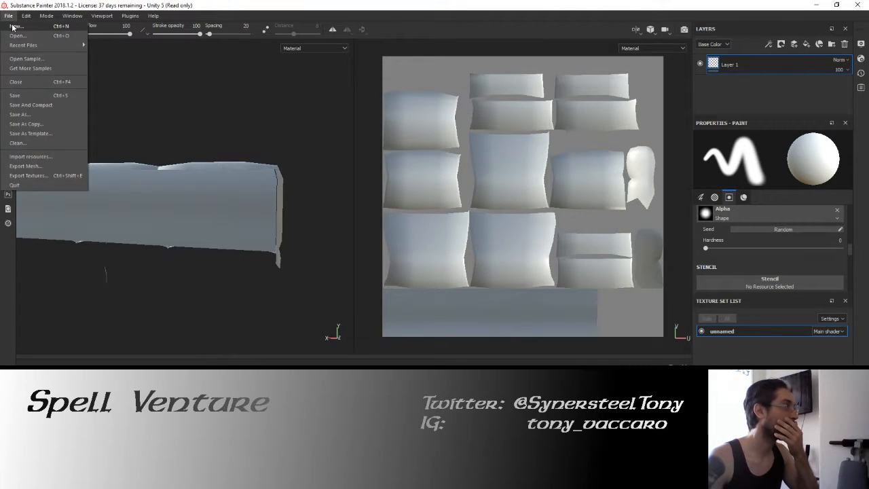
pyautogui.click(28, 26)
pyautogui.click(514, 150)
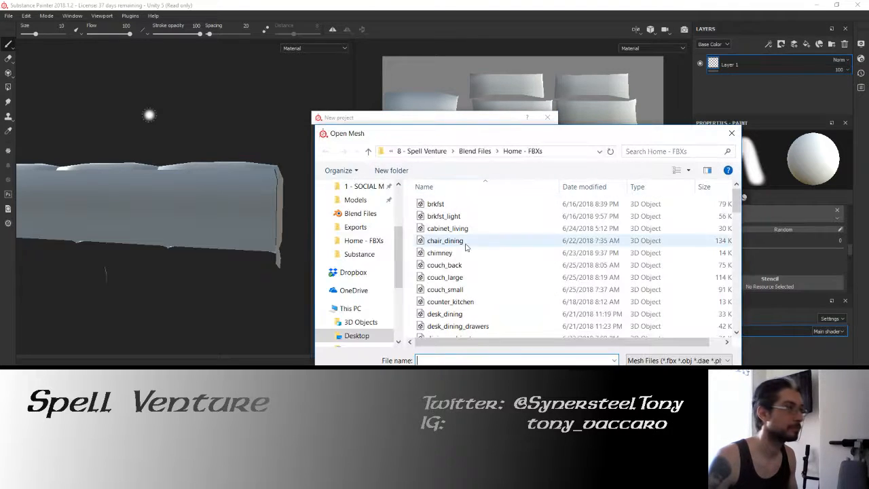
pyautogui.doubleClick(446, 277)
pyautogui.click(481, 343)
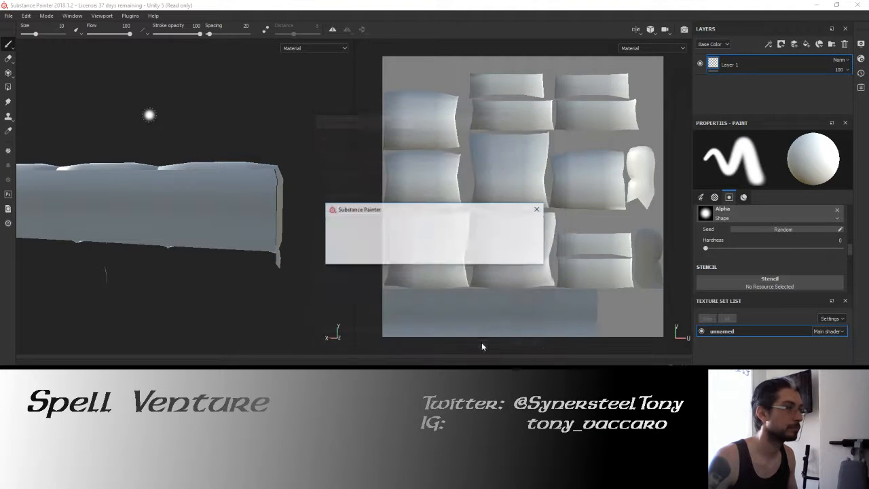
pyautogui.click(408, 253)
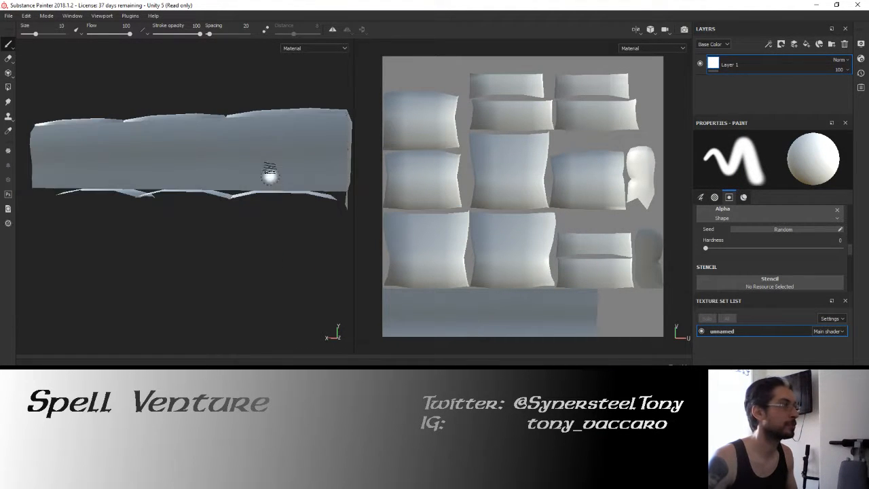
# Check the back panel of the imported sofa and rename the texture set to main.
pyautogui.moveTo(287, 155)
pyautogui.keyDown('alt'); pyautogui.mouseDown()
pyautogui.moveTo(203, 179)
pyautogui.moveTo(214, 230)
pyautogui.moveTo(314, 231)
pyautogui.mouseUp(); pyautogui.keyUp('alt')
pyautogui.keyDown('alt'); pyautogui.moveTo(173, 231); pyautogui.dragTo(319, 230, button='middle'); pyautogui.keyUp('alt')
pyautogui.keyDown('alt'); pyautogui.moveTo(320, 231); pyautogui.dragTo(191, 243); pyautogui.keyUp('alt')
pyautogui.doubleClick(725, 334)
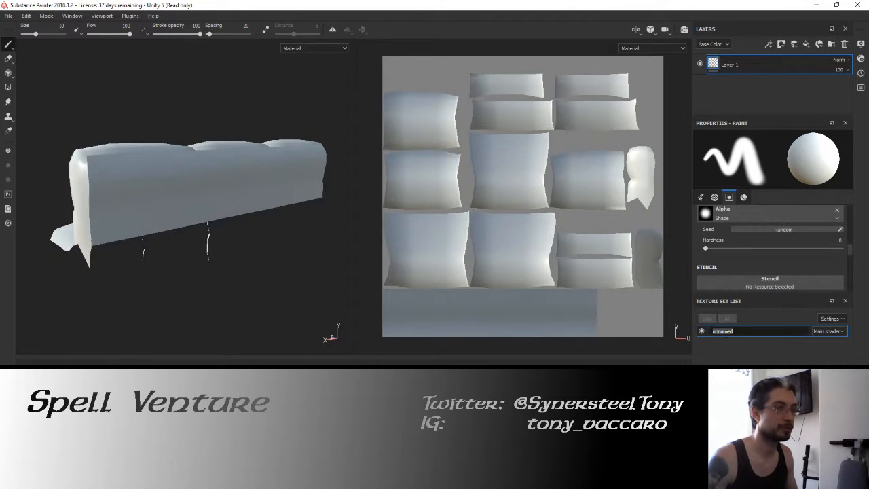
pyautogui.press('Return')
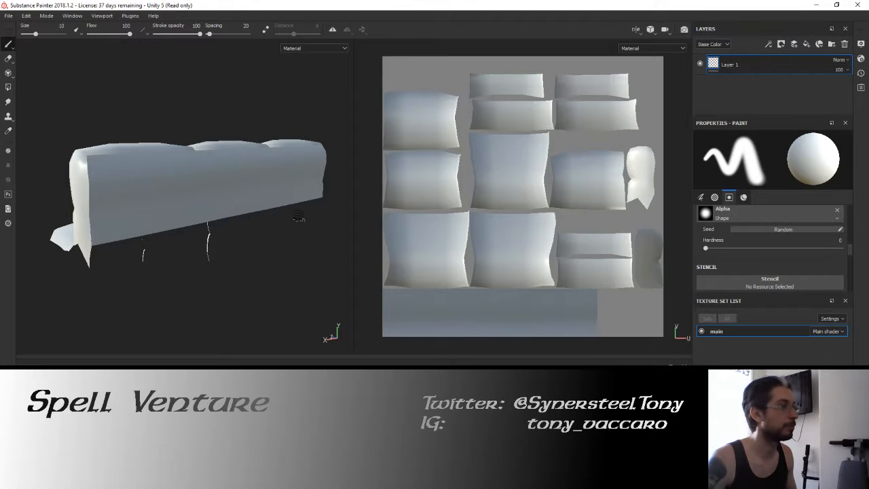
# Switch to Blender, clear the sharp edges on the section's whole mesh and shade its faces smooth.
pyautogui.hotkey('alt', 'Tab')
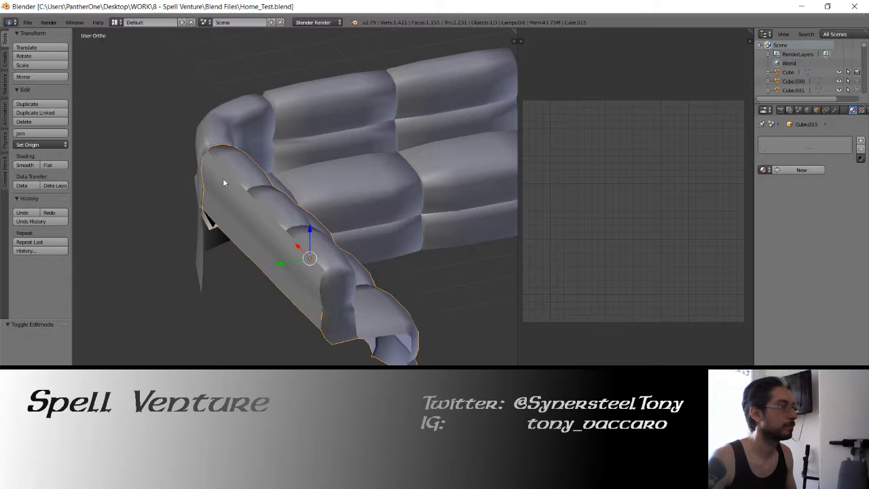
pyautogui.moveTo(223, 177)
pyautogui.mouseDown(button='middle')
pyautogui.moveTo(207, 188)
pyautogui.moveTo(215, 187)
pyautogui.mouseUp(button='middle')
pyautogui.press('Tab')
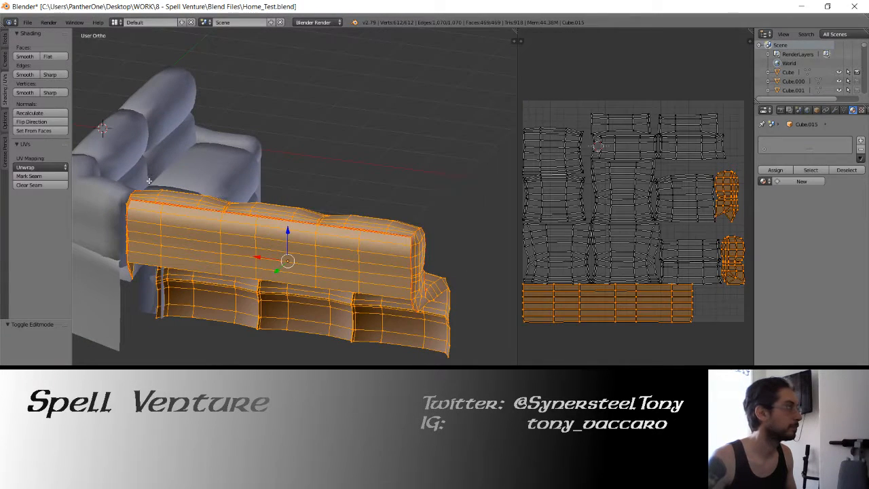
pyautogui.click(24, 75)
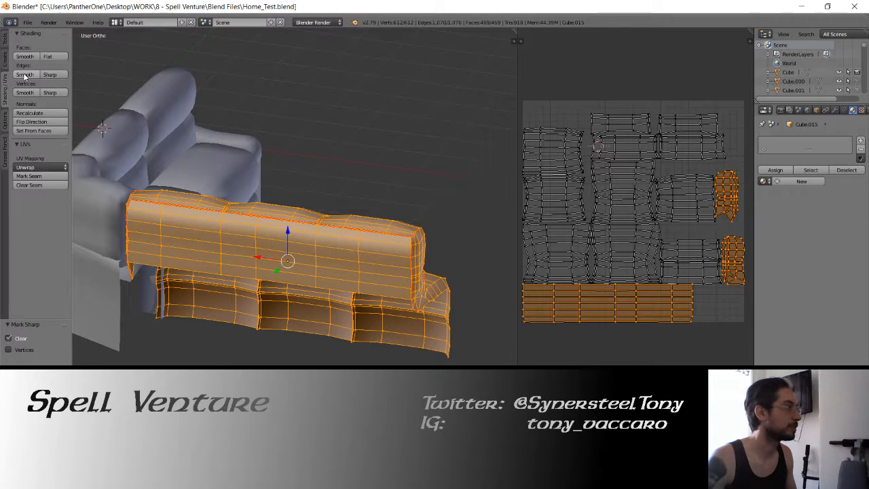
pyautogui.click(24, 56)
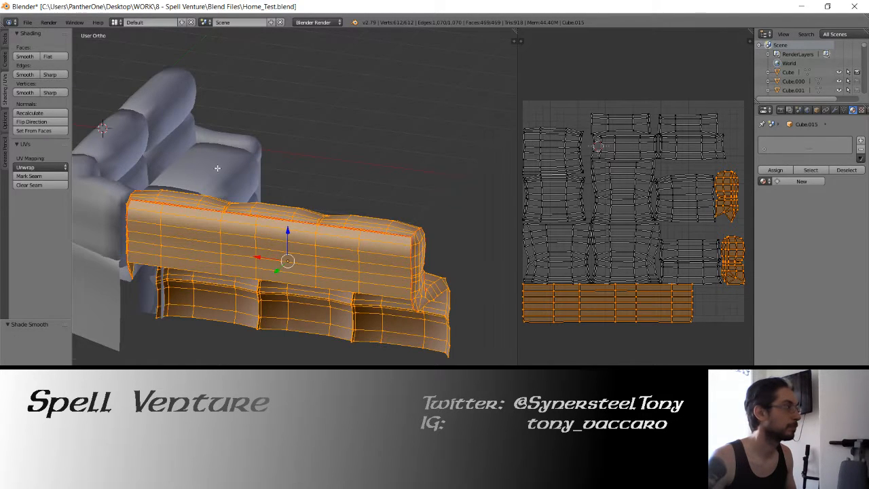
pyautogui.press('Tab')
# Shade the three-seat section flat and examine the facets along its back panel and end.
pyautogui.click(53, 166)
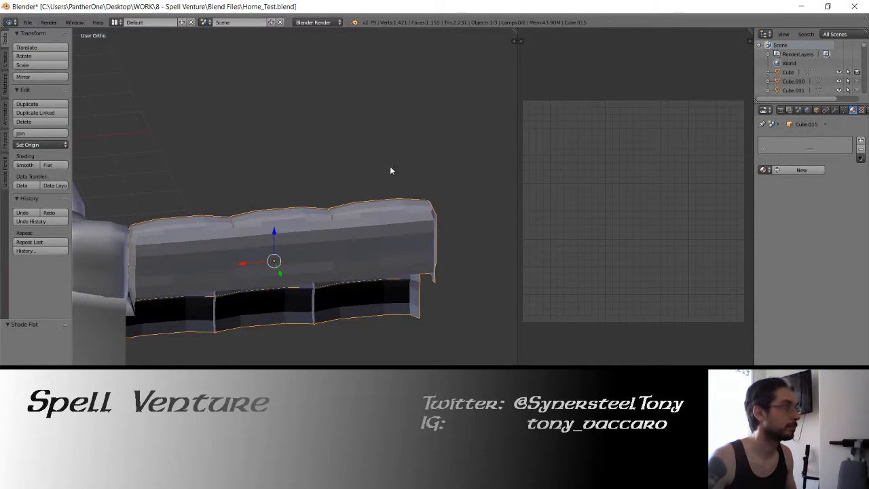
pyautogui.moveTo(389, 170)
pyautogui.mouseDown(button='middle')
pyautogui.moveTo(254, 179)
pyautogui.moveTo(228, 221)
pyautogui.mouseUp(button='middle')
pyautogui.scroll(-5, 273, 226)
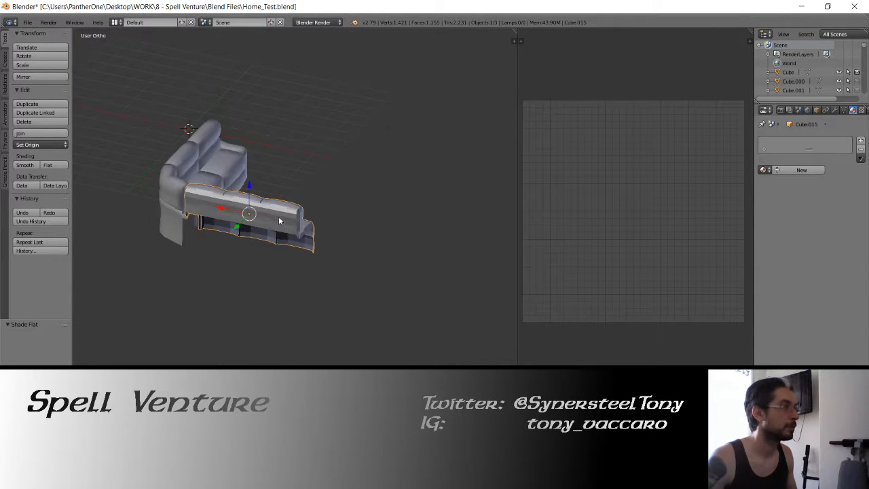
pyautogui.scroll(12, 285, 219)
pyautogui.moveTo(296, 210); pyautogui.dragTo(169, 163, button='middle')
pyautogui.press('Tab')
pyautogui.press('Tab')
pyautogui.press('Tab')
pyautogui.press('Tab')
# Shade the three-seat section smooth, check it from the front, and save the blend file.
pyautogui.click(36, 144)
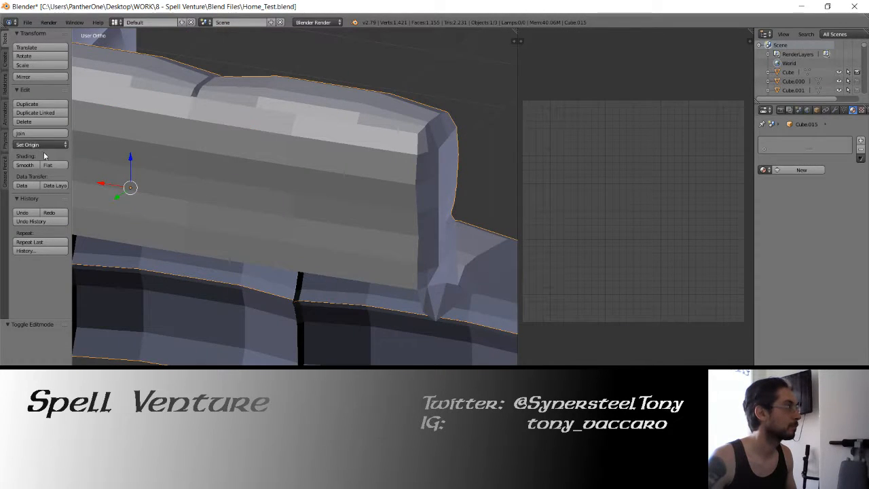
pyautogui.click(34, 166)
pyautogui.moveTo(241, 145)
pyautogui.mouseDown(button='middle')
pyautogui.moveTo(221, 181)
pyautogui.moveTo(300, 191)
pyautogui.moveTo(292, 176)
pyautogui.moveTo(306, 186)
pyautogui.moveTo(247, 181)
pyautogui.moveTo(203, 198)
pyautogui.moveTo(290, 194)
pyautogui.mouseUp(button='middle')
pyautogui.press('Tab')
pyautogui.press('Tab')
pyautogui.press('Tab')
pyautogui.press('Tab')
pyautogui.hotkey('ctrl', 's')
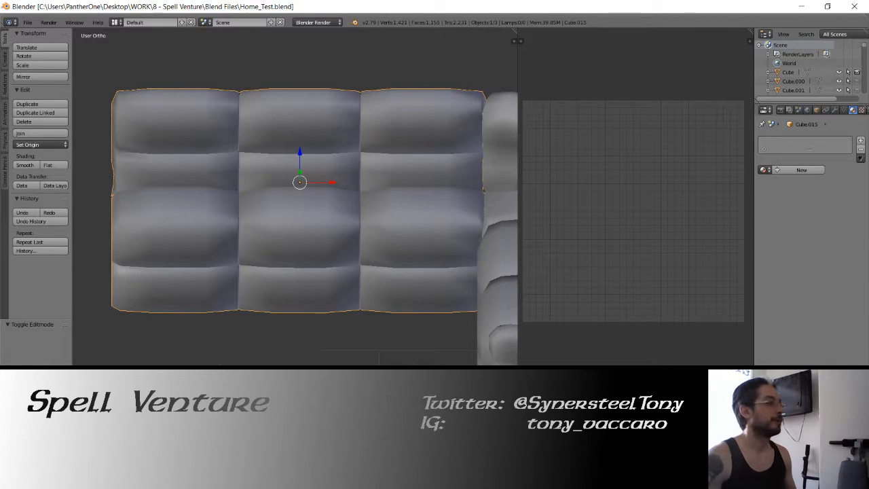
# Switch to Substance Painter and apply the dark blue Couch smart material to the sofa mesh.
pyautogui.hotkey('alt', 'Tab')
pyautogui.keyDown('alt'); pyautogui.moveTo(111, 225); pyautogui.dragTo(382, 216); pyautogui.keyUp('alt')
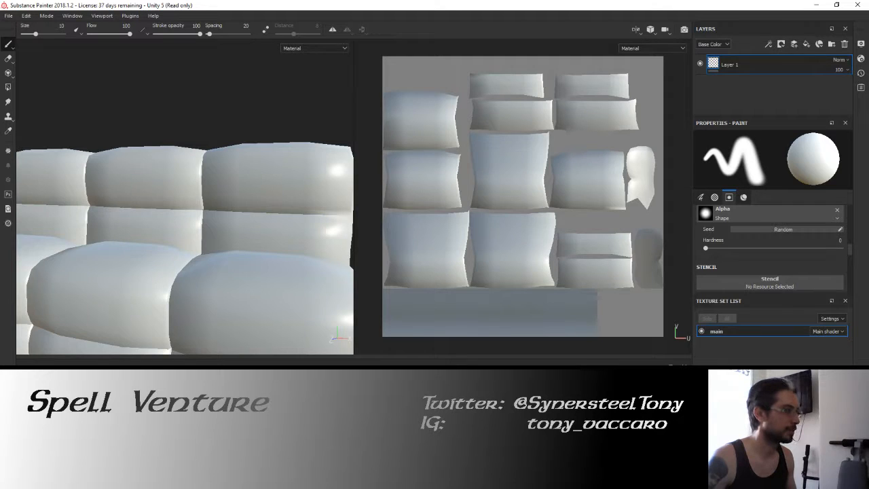
pyautogui.moveTo(350, 360); pyautogui.dragTo(166, 199)
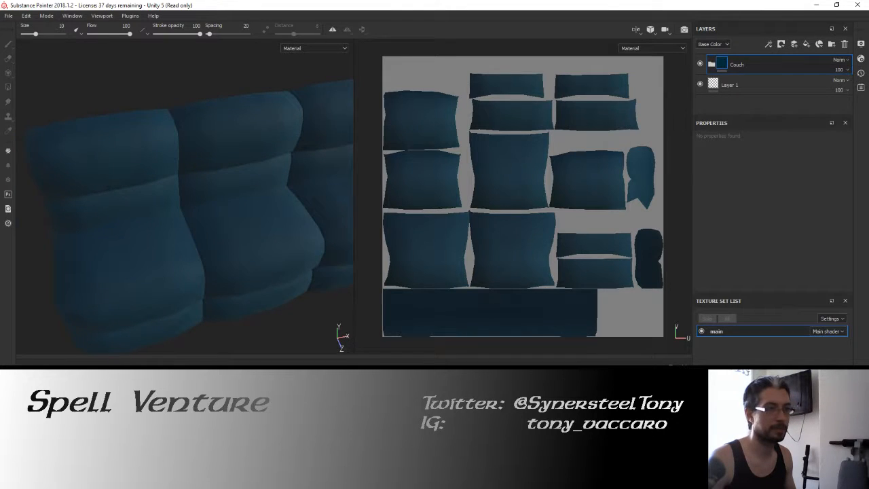
# Bake all mesh maps with the curvature algorithm set to Per Vertex and curvature details at 1.
pyautogui.hotkey('ctrl', 'shift', 'b')
pyautogui.click(324, 179)
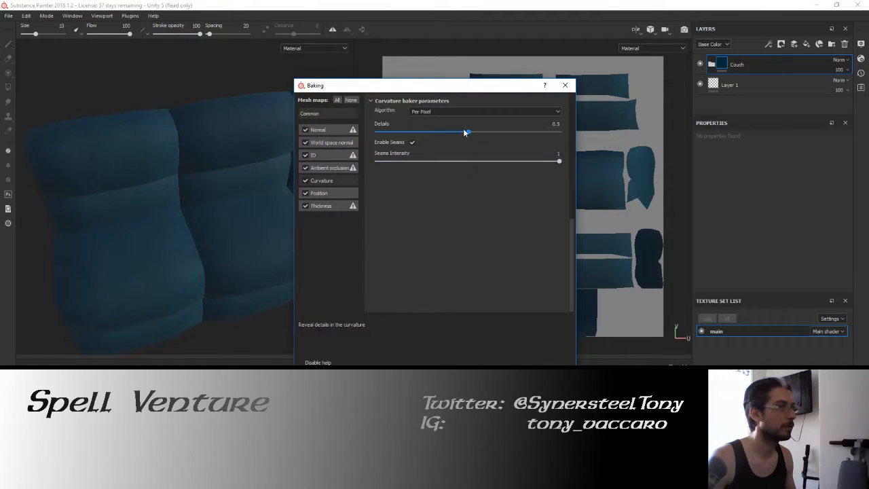
pyautogui.moveTo(465, 132); pyautogui.dragTo(546, 132)
pyautogui.click(516, 114)
pyautogui.click(509, 122)
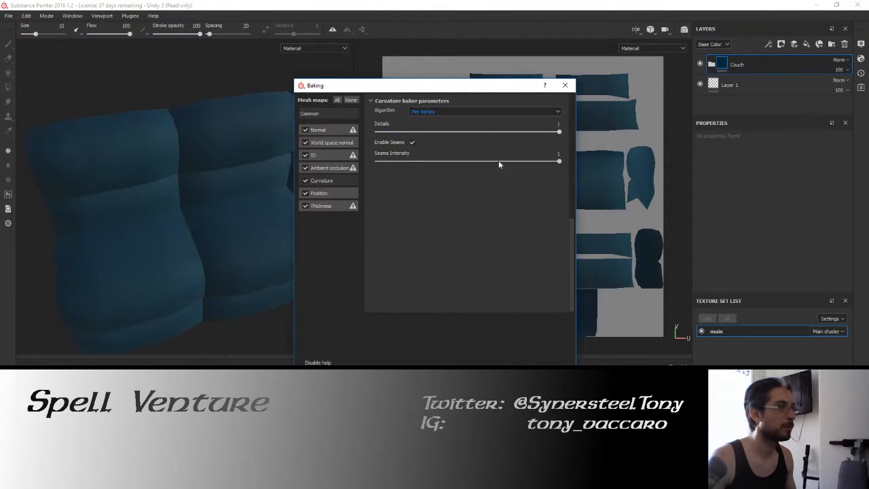
pyautogui.press('Return')
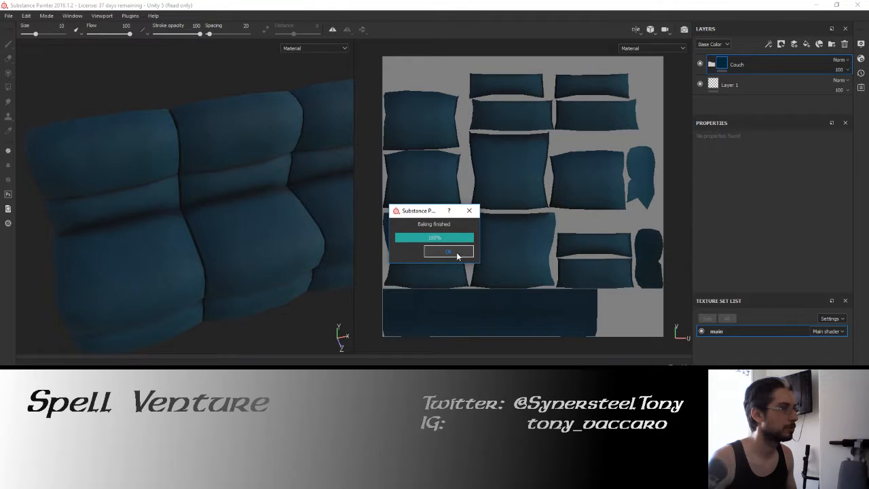
pyautogui.click(457, 256)
# Examine the baked shading along the sofa's cushion seams, seat fronts and backrest from several angles.
pyautogui.keyDown('alt'); pyautogui.moveTo(210, 243); pyautogui.dragTo(152, 206); pyautogui.keyUp('alt')
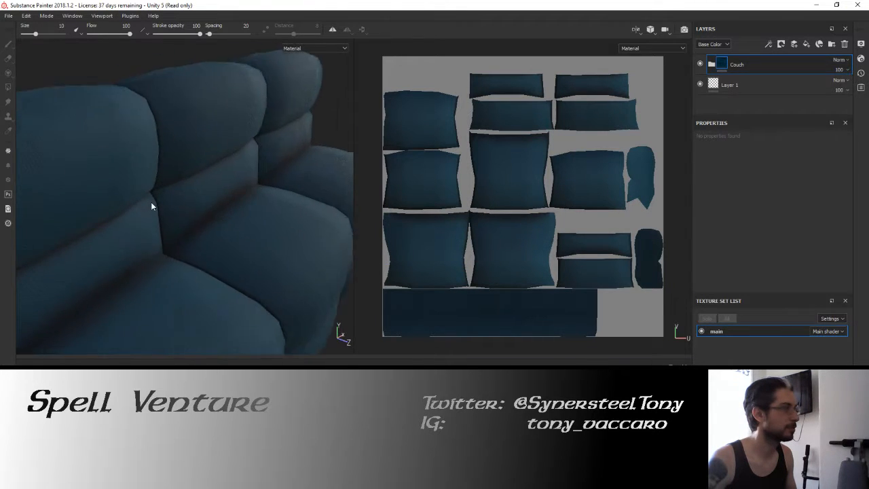
pyautogui.keyDown('alt'); pyautogui.moveTo(150, 203); pyautogui.dragTo(182, 218, button='right'); pyautogui.keyUp('alt')
pyautogui.keyDown('alt'); pyautogui.moveTo(183, 218); pyautogui.dragTo(145, 232); pyautogui.keyUp('alt')
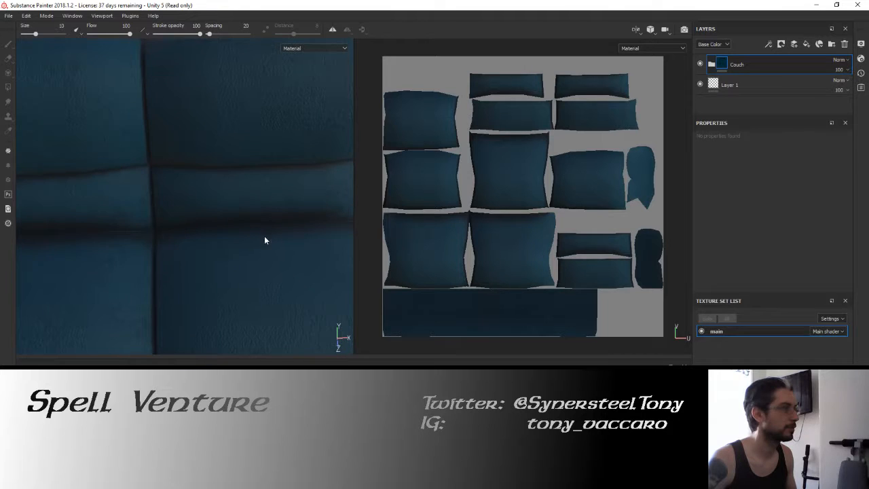
pyautogui.keyDown('alt'); pyautogui.moveTo(226, 260); pyautogui.dragTo(182, 236, button='right'); pyautogui.keyUp('alt')
pyautogui.keyDown('alt'); pyautogui.moveTo(248, 237); pyautogui.dragTo(214, 239); pyautogui.keyUp('alt')
pyautogui.scroll(3, 222, 254)
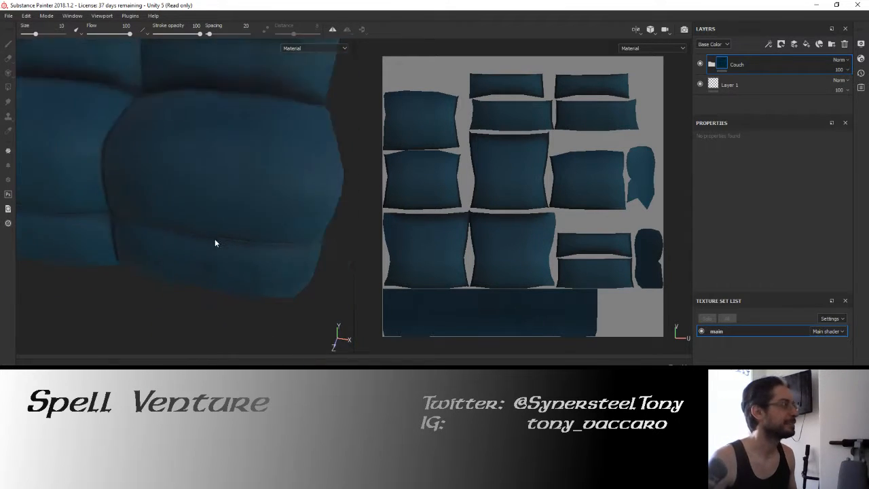
pyautogui.scroll(-3, 215, 239)
pyautogui.keyDown('alt'); pyautogui.moveTo(142, 183); pyautogui.dragTo(204, 225); pyautogui.keyUp('alt')
# Save the project over the existing couch_large file in the Substance folder.
pyautogui.hotkey('ctrl', 's')
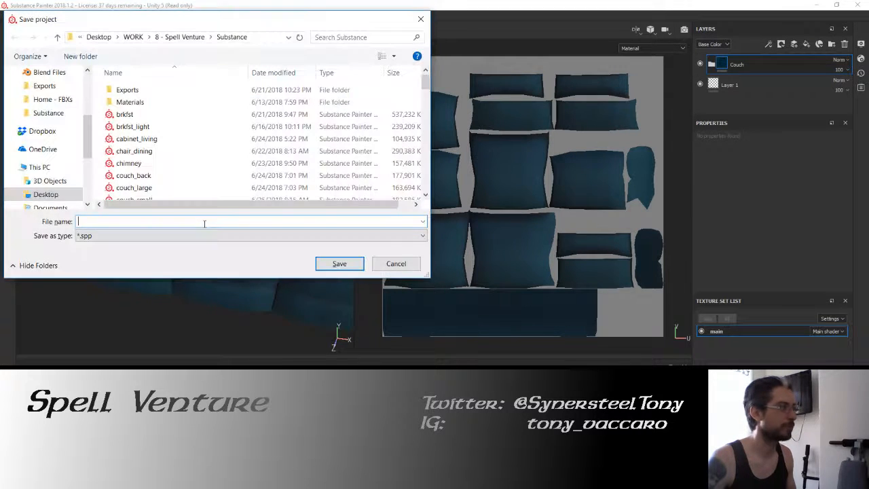
pyautogui.scroll(-1, 151, 170)
pyautogui.click(144, 157)
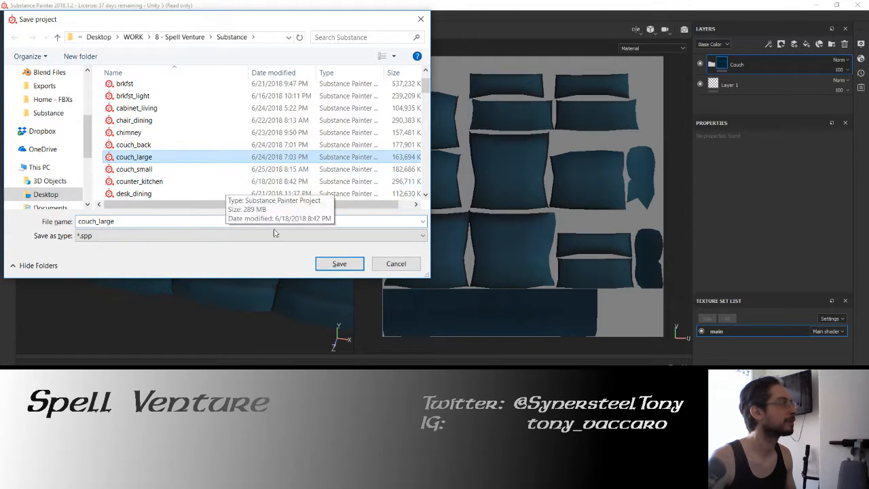
pyautogui.click(339, 263)
pyautogui.click(462, 240)
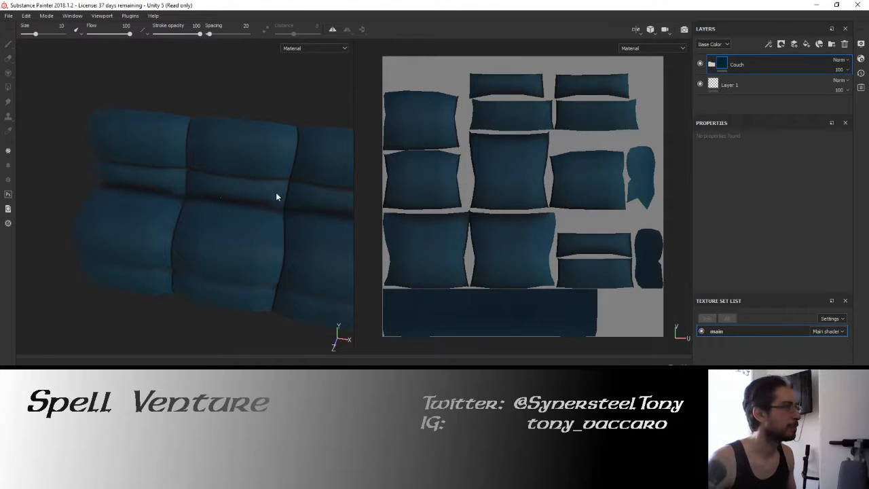
# Check the textured sofa once more, close Substance Painter, and quit Blender to return to the Unity scene.
pyautogui.moveTo(174, 182)
pyautogui.keyDown('alt'); pyautogui.mouseDown()
pyautogui.moveTo(237, 195)
pyautogui.moveTo(174, 190)
pyautogui.moveTo(173, 178)
pyautogui.mouseUp(); pyautogui.keyUp('alt')
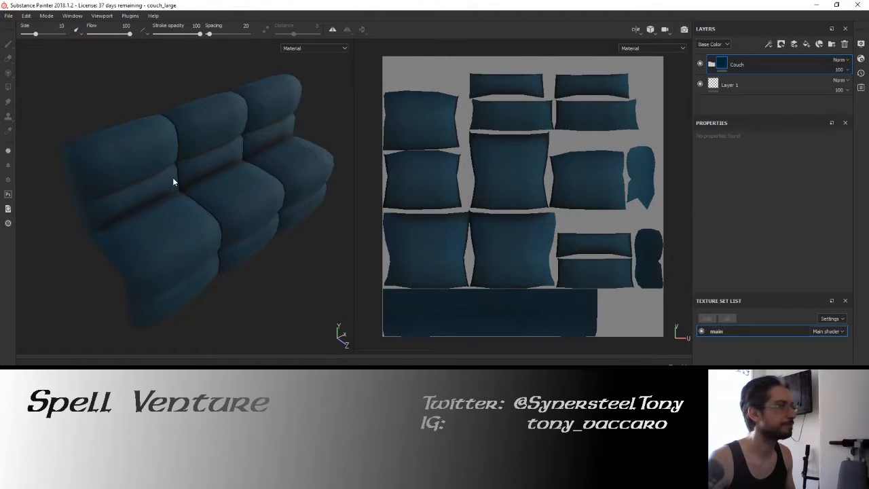
pyautogui.click(859, 6)
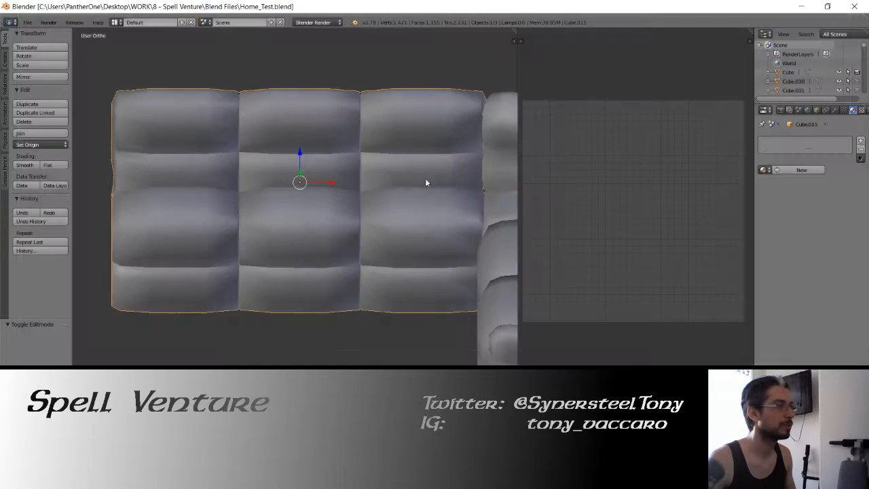
pyautogui.hotkey('ctrl', 'q')
pyautogui.click(327, 206)
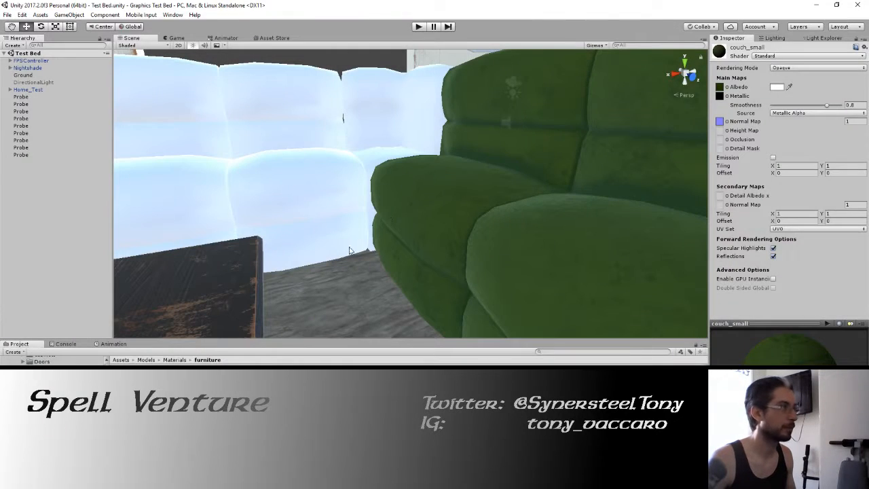
# Delete the three couch_small texture maps from the furniture materials folder.
pyautogui.keyDown('alt'); pyautogui.moveTo(334, 210); pyautogui.dragTo(459, 242); pyautogui.keyUp('alt')
pyautogui.click(568, 387)
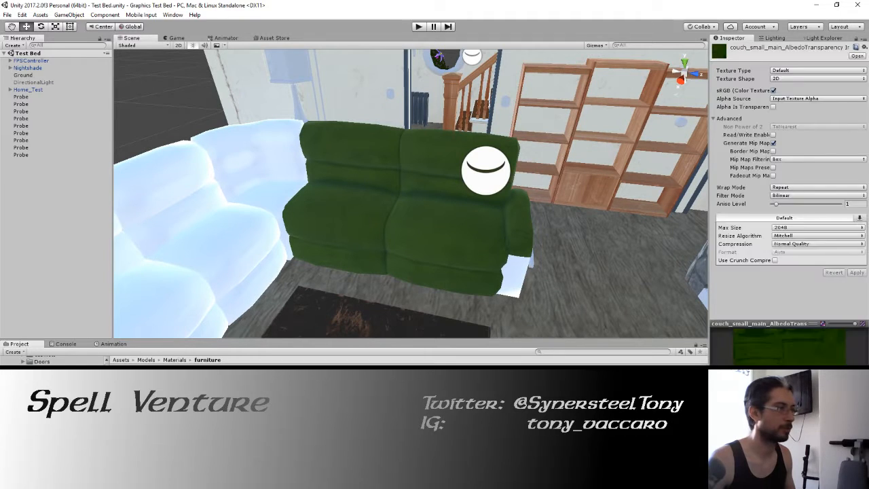
pyautogui.keyDown('ctrl'); pyautogui.click(567, 380); pyautogui.keyUp('ctrl')
pyautogui.click(556, 380)
pyautogui.keyDown('shift'); pyautogui.click(555, 396); pyautogui.keyUp('shift')
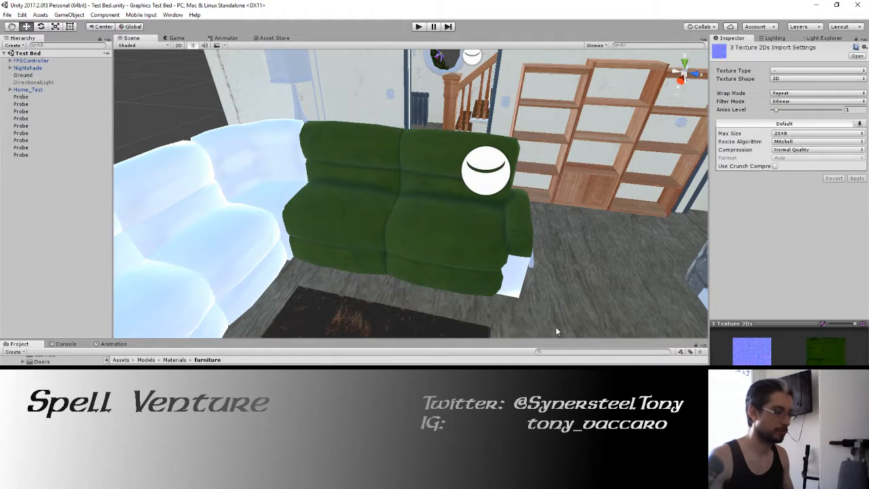
pyautogui.press('Delete')
pyautogui.press('Return')
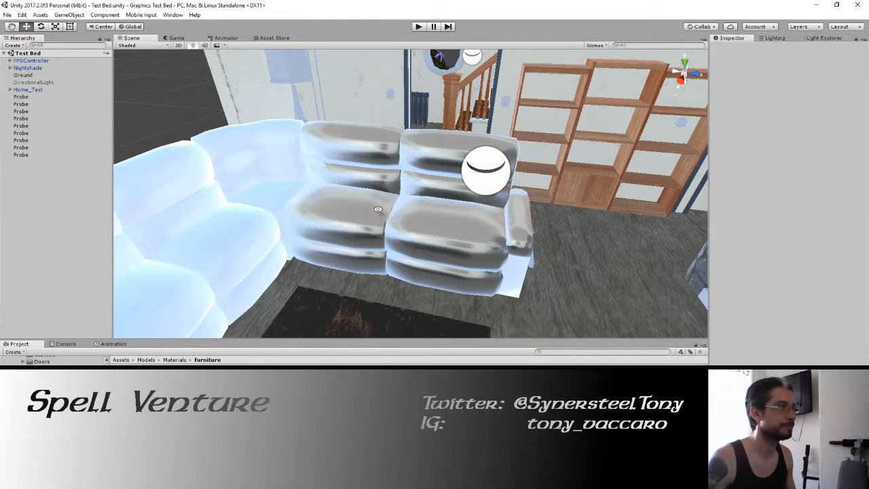
# Try applying a material from the furniture folder to the two-seat sofa, and undo the assignment.
pyautogui.press('w')
pyautogui.moveTo(378, 209); pyautogui.dragTo(400, 232, button='right')
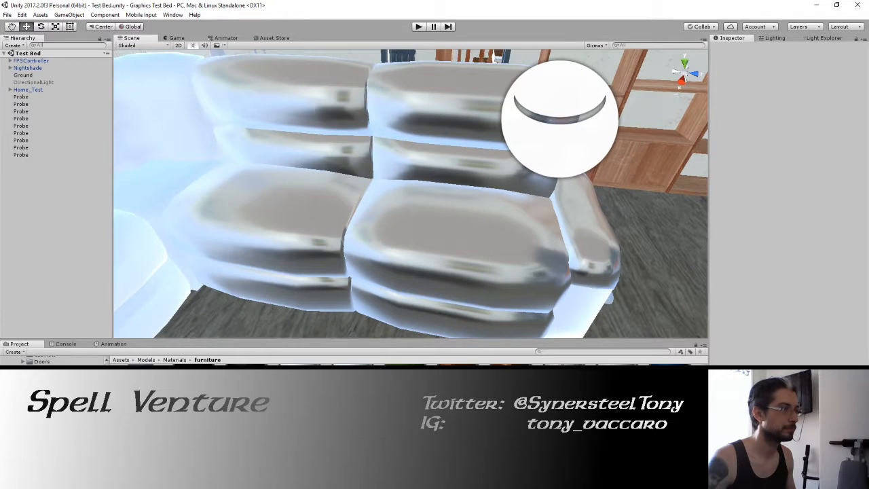
pyautogui.moveTo(475, 364); pyautogui.dragTo(475, 284)
pyautogui.moveTo(375, 244); pyautogui.dragTo(331, 228, button='right')
pyautogui.press('w')
pyautogui.press('s')
pyautogui.hotkey('ctrl', 'z')
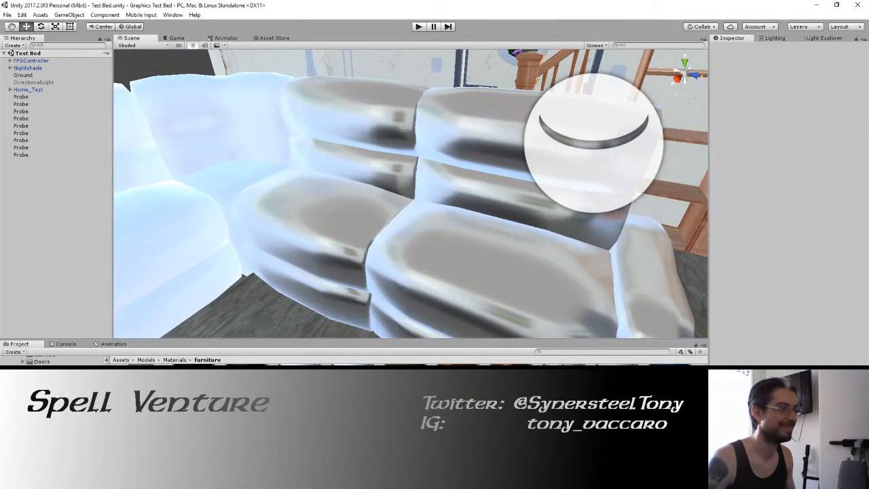
# Apply the plain white material from the furniture folder to the two-seat sofa and save the scene.
pyautogui.moveTo(475, 363); pyautogui.dragTo(583, 363)
pyautogui.moveTo(369, 364); pyautogui.dragTo(361, 251)
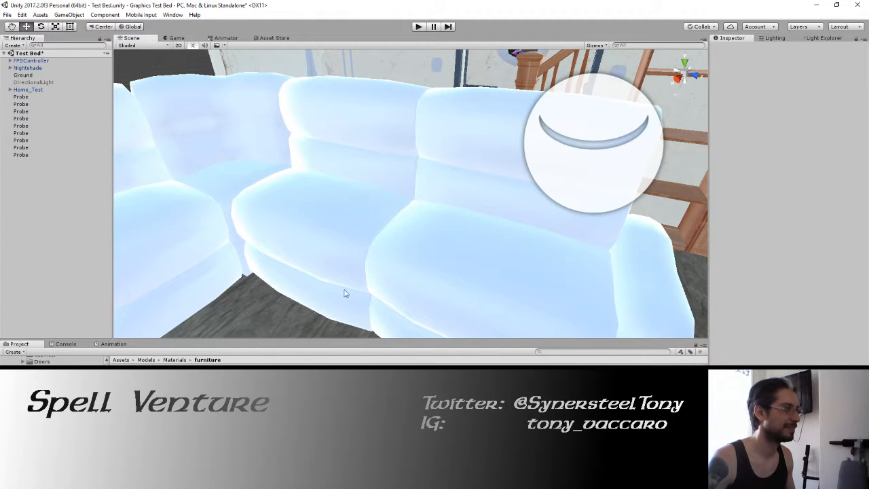
pyautogui.moveTo(372, 240); pyautogui.dragTo(296, 192, button='right')
pyautogui.press('s')
pyautogui.press('w')
pyautogui.press('w')
pyautogui.hotkey('ctrl', 's')
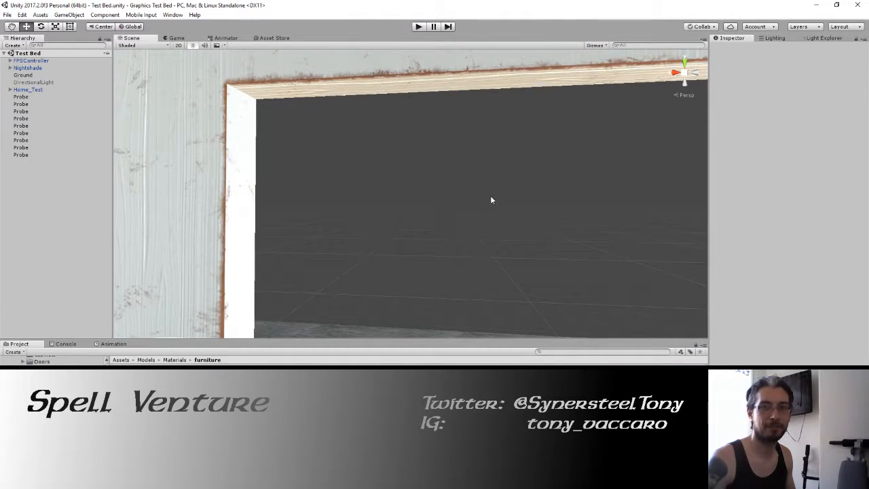
# Bake the reflection probe beside the coffee table in the living room and look over the room.
pyautogui.moveTo(491, 198); pyautogui.dragTo(358, 201, button='right')
pyautogui.press('s')
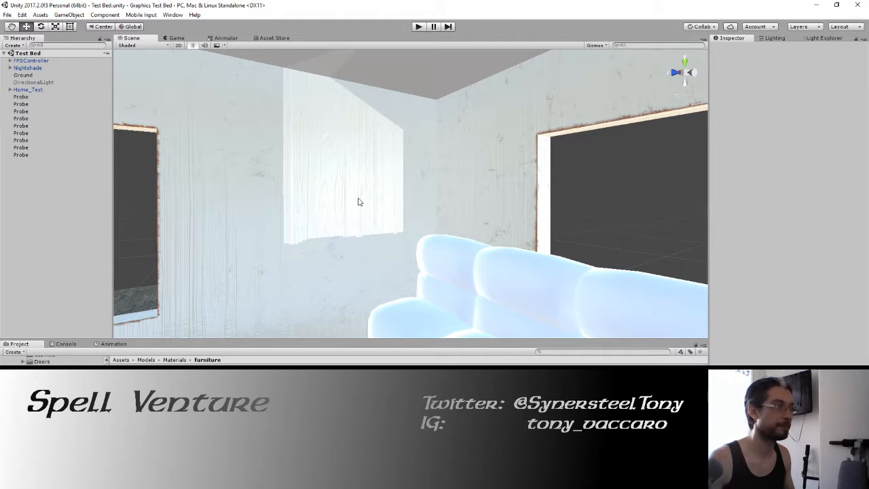
pyautogui.moveTo(468, 193); pyautogui.dragTo(608, 229, button='right')
pyautogui.press('a')
pyautogui.press('w')
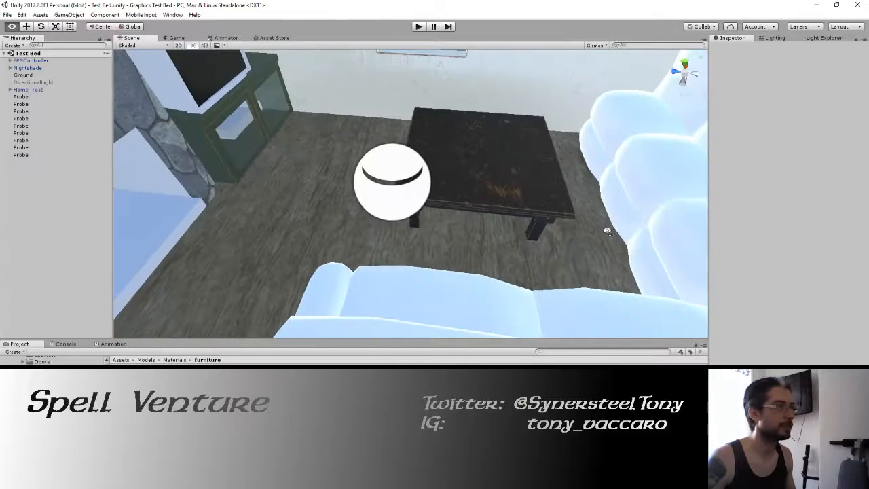
pyautogui.click(399, 193)
pyautogui.click(808, 295)
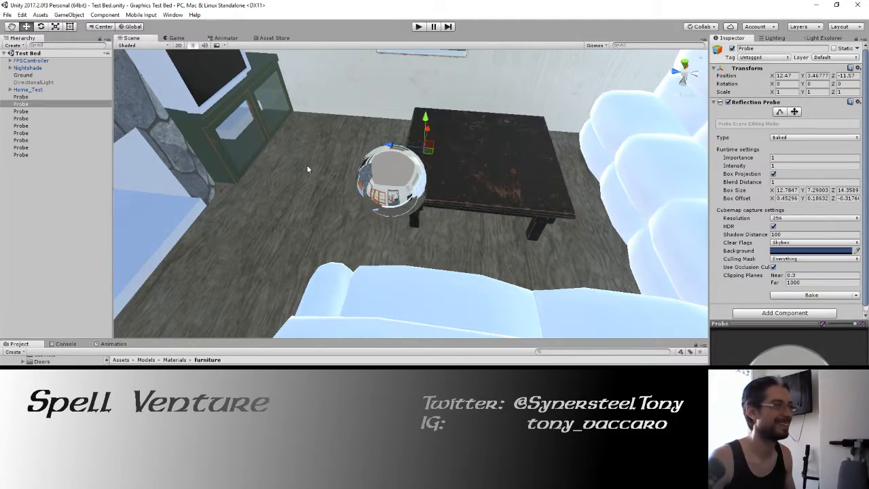
pyautogui.moveTo(307, 168); pyautogui.dragTo(392, 129, button='right')
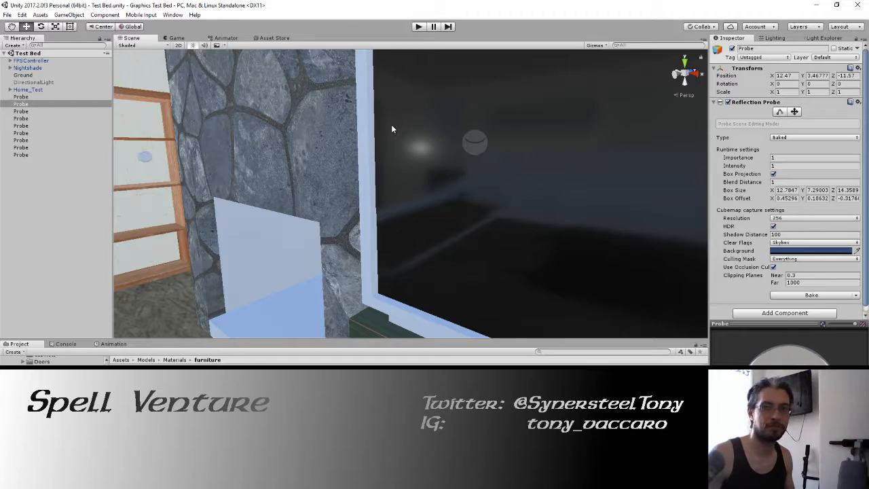
pyautogui.moveTo(391, 129); pyautogui.dragTo(229, 200, button='right')
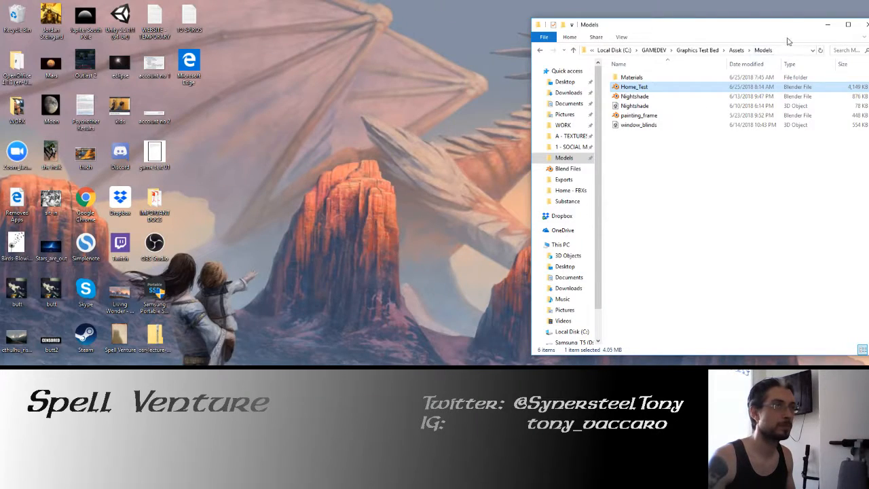
# Close the Models folder window in File Explorer.
pyautogui.moveTo(787, 30); pyautogui.dragTo(461, 0)
pyautogui.click(859, 7)
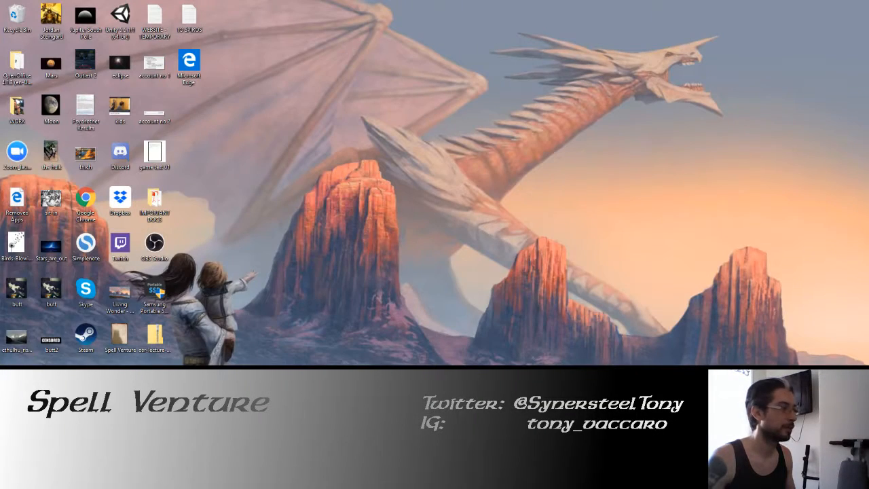